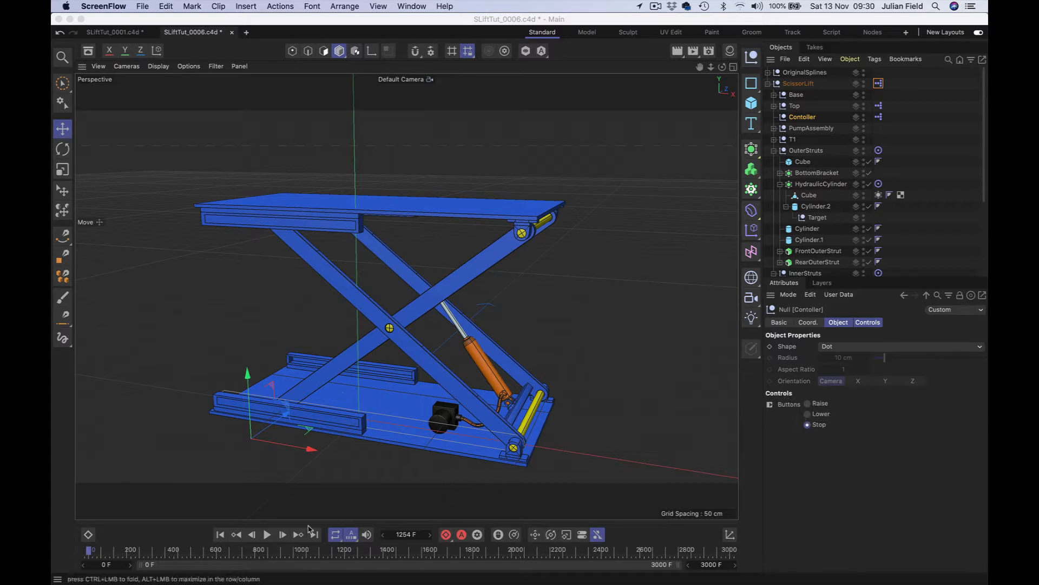
Play the finished scissor lift animation and test its Raise, Lower and Stop controls.
{"action": "left_click", "coordinate": [268, 535]}
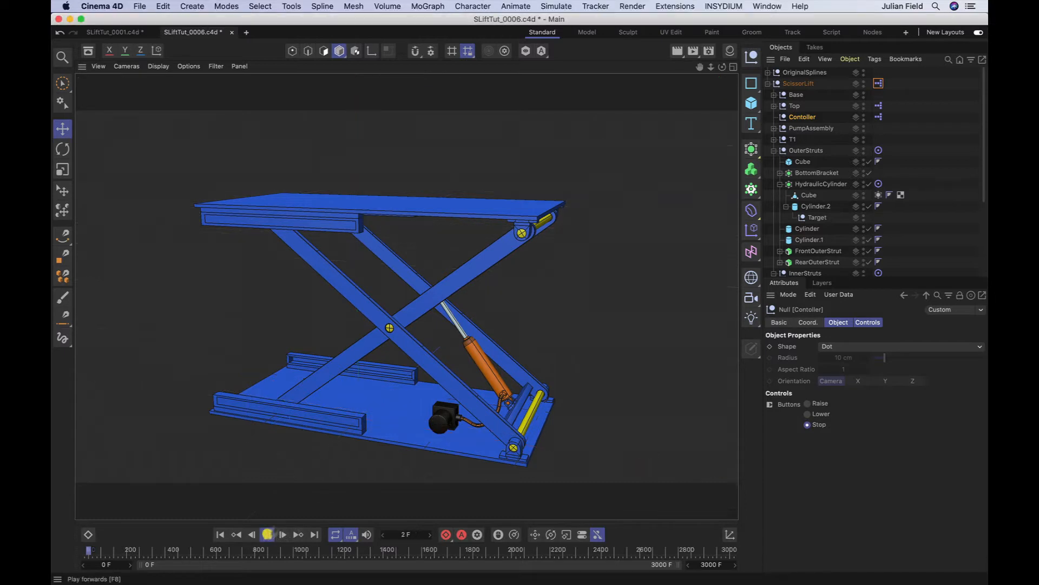
{"action": "left_click", "coordinate": [808, 404]}
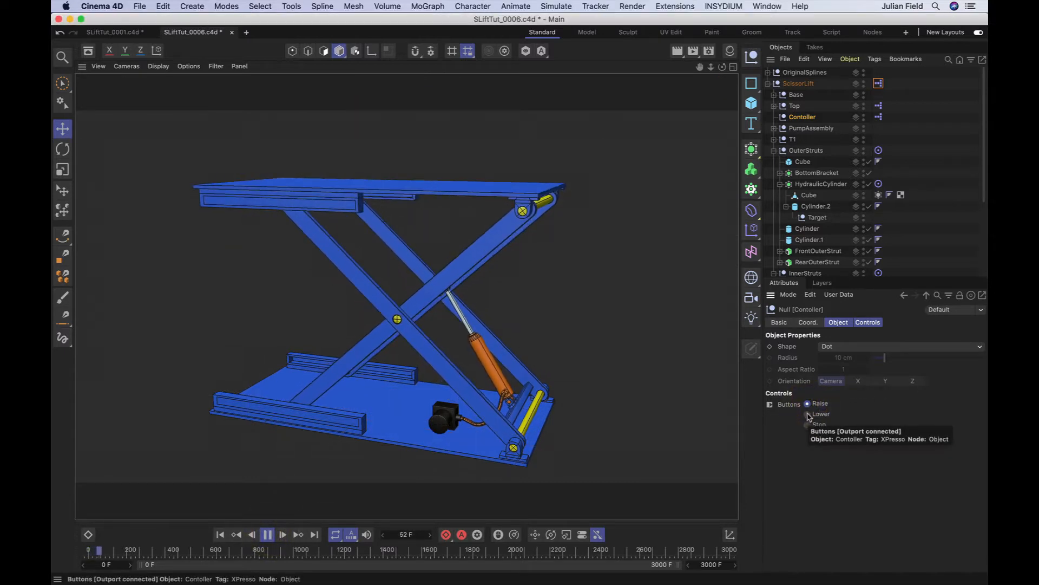
{"action": "left_click", "coordinate": [808, 415]}
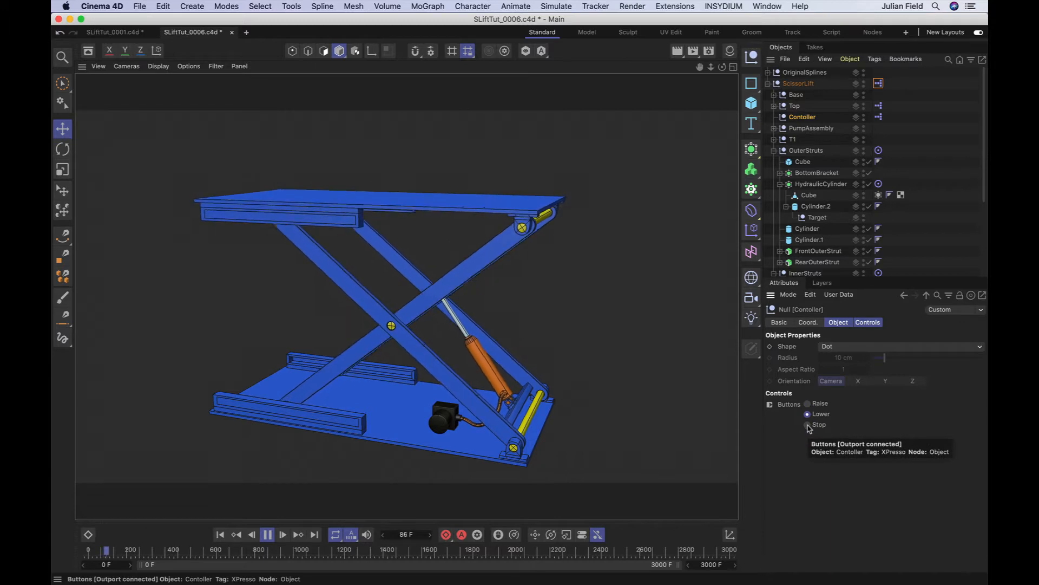
{"action": "left_click", "coordinate": [808, 425]}
{"action": "left_click", "coordinate": [807, 414]}
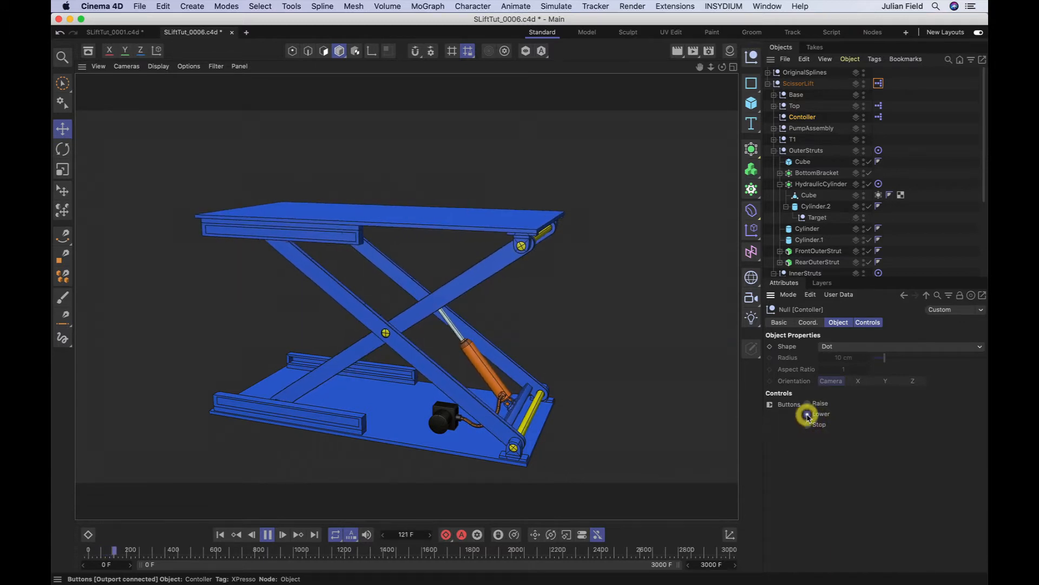
{"action": "left_click", "coordinate": [808, 425]}
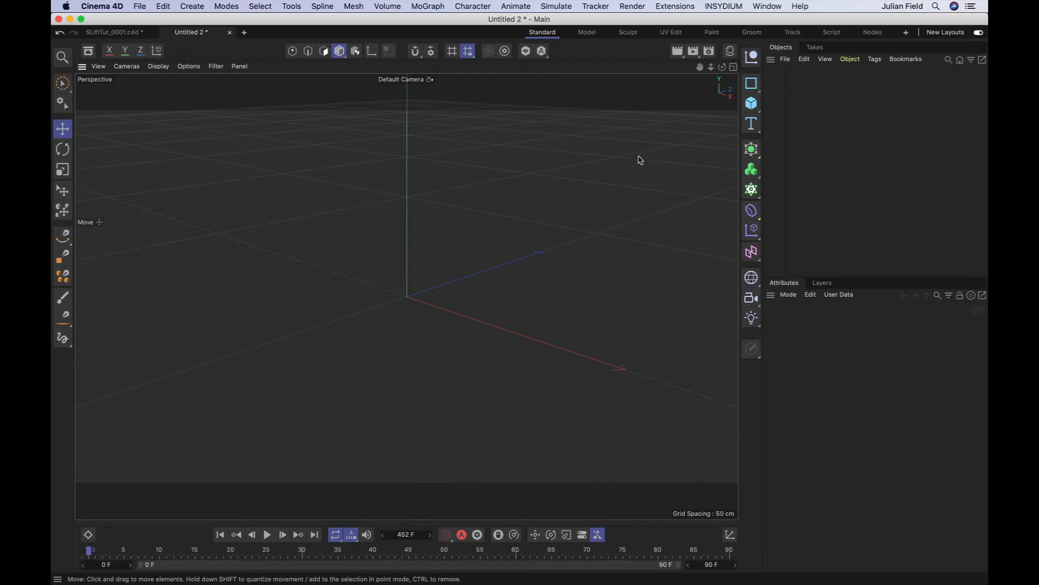
Add a rectangle spline 200 cm wide and 10 cm high with rounding enabled.
{"action": "left_click", "coordinate": [752, 85]}
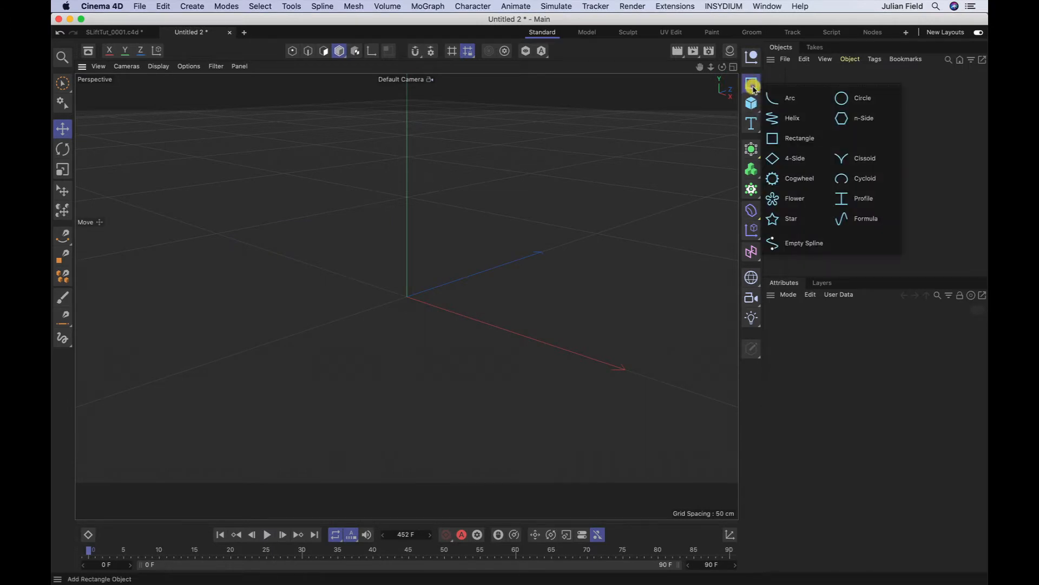
{"action": "left_click", "coordinate": [775, 139]}
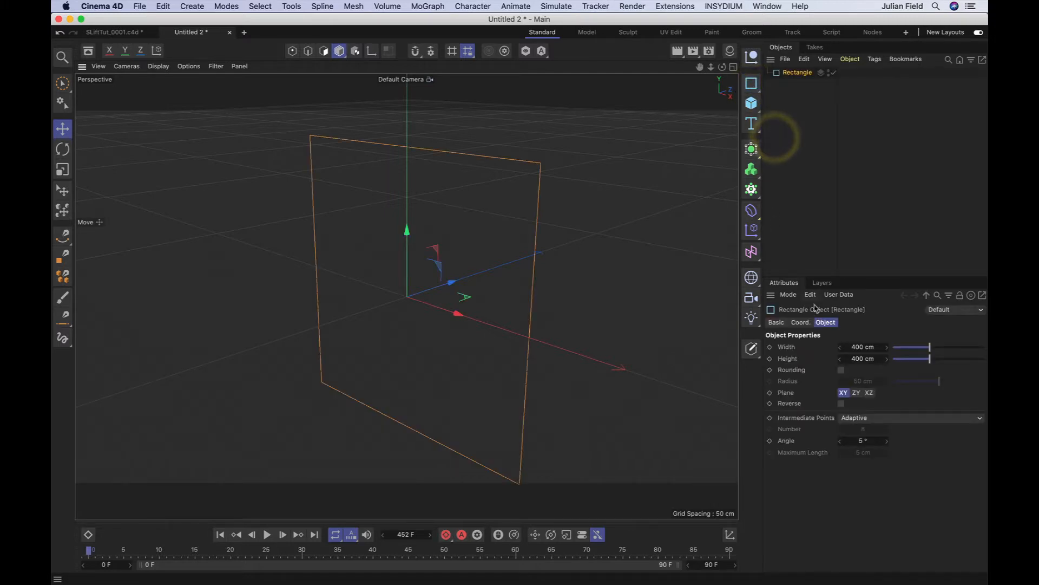
{"action": "left_click", "coordinate": [861, 346]}
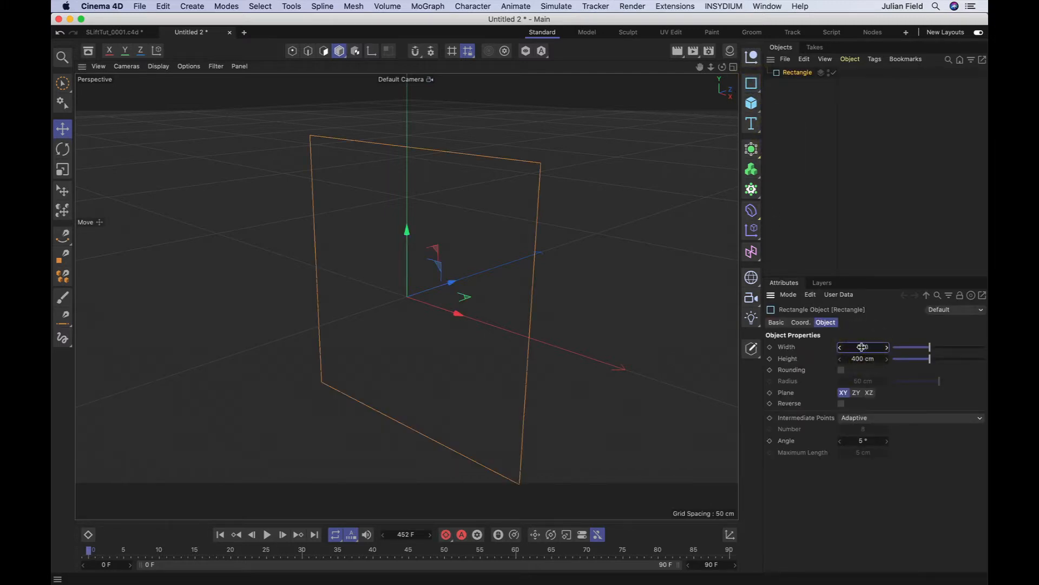
{"action": "double_click", "coordinate": [856, 359]}
{"action": "type", "text": "10"}
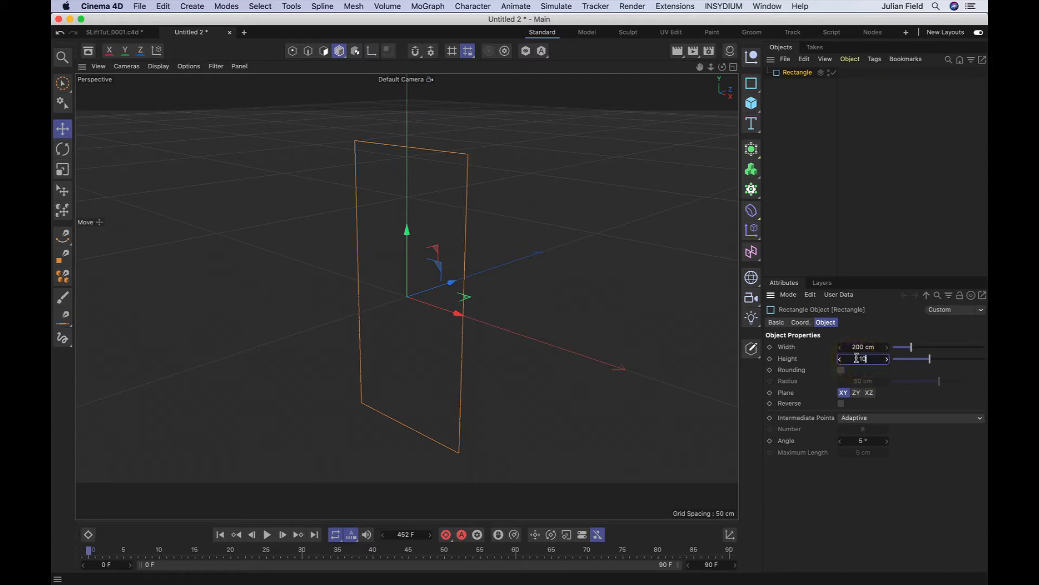
{"action": "key", "text": "Return"}
{"action": "left_click", "coordinate": [841, 370]}
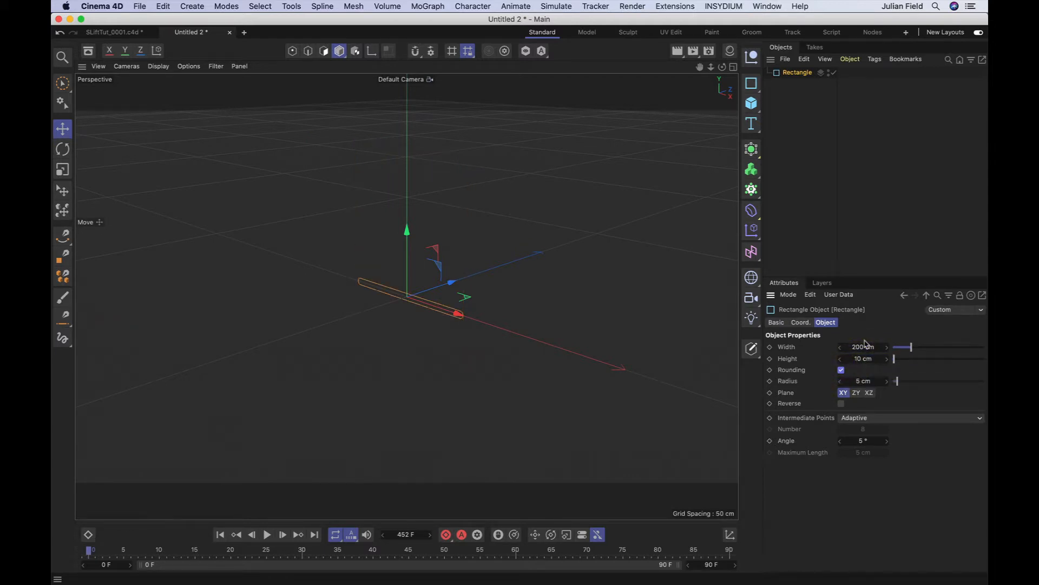
Add a circle spline with a 2.5 cm radius at the centre of the strut outline, listed below the rectangle.
{"action": "key", "text": "o"}
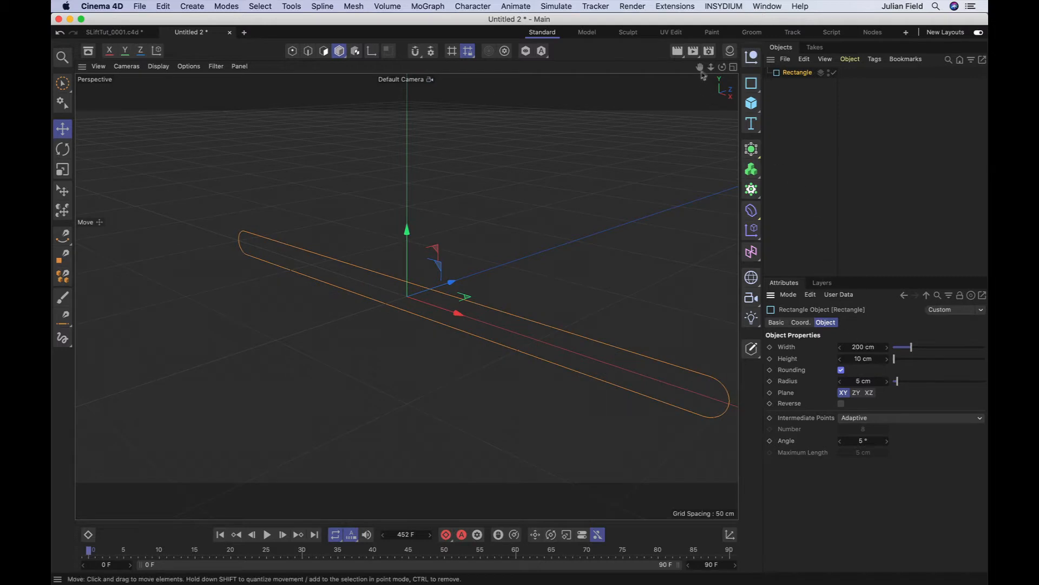
{"action": "left_click_drag", "start_coordinate": [722, 67], "coordinate": [665, 65]}
{"action": "left_click_drag", "start_coordinate": [408, 296], "coordinate": [685, 197]}
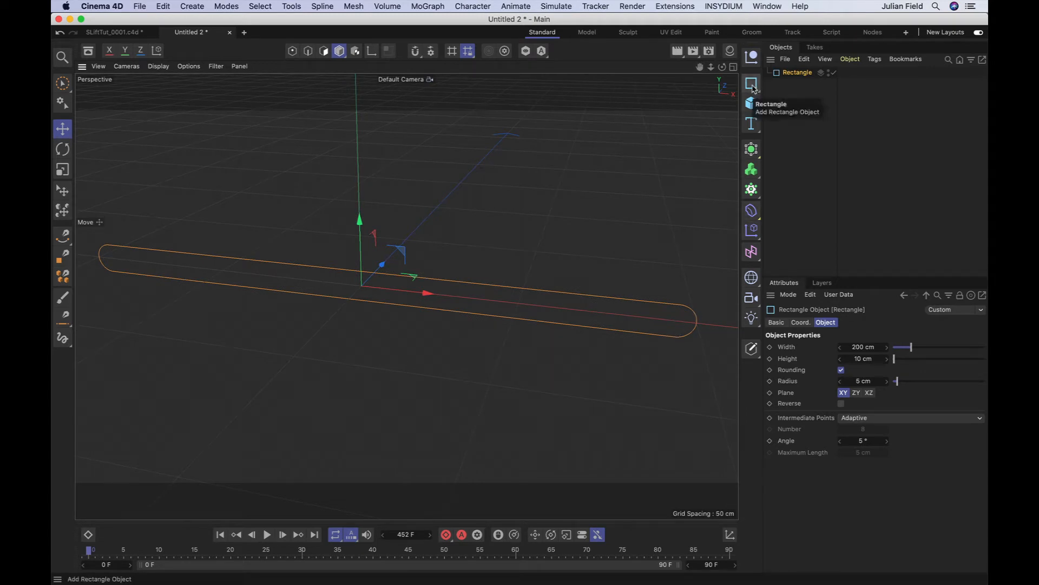
{"action": "left_click_drag", "start_coordinate": [754, 90], "coordinate": [850, 102]}
{"action": "left_click_drag", "start_coordinate": [790, 72], "coordinate": [788, 88]}
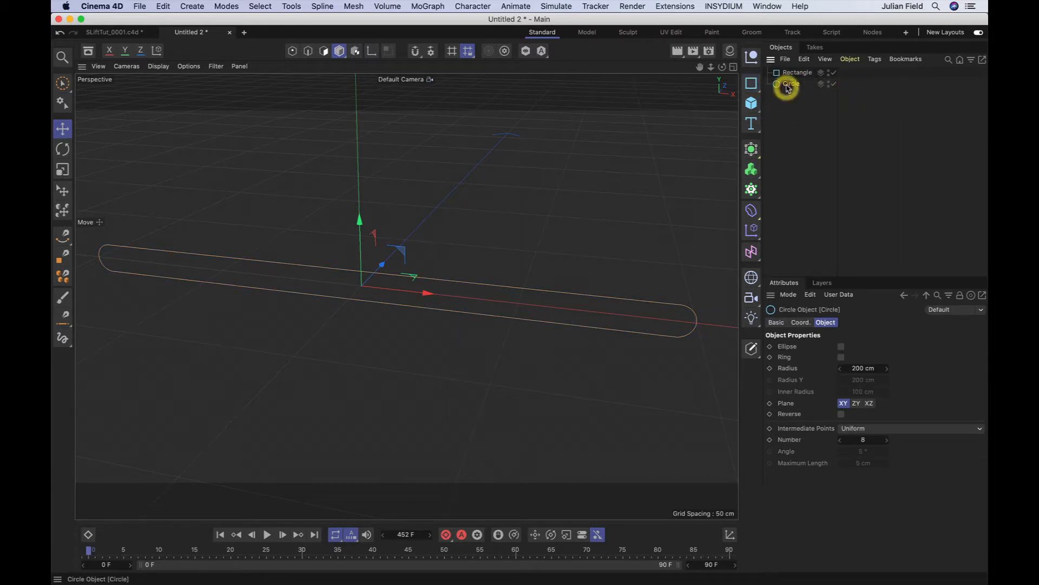
{"action": "left_click", "coordinate": [861, 367]}
{"action": "type", "text": "2.5"}
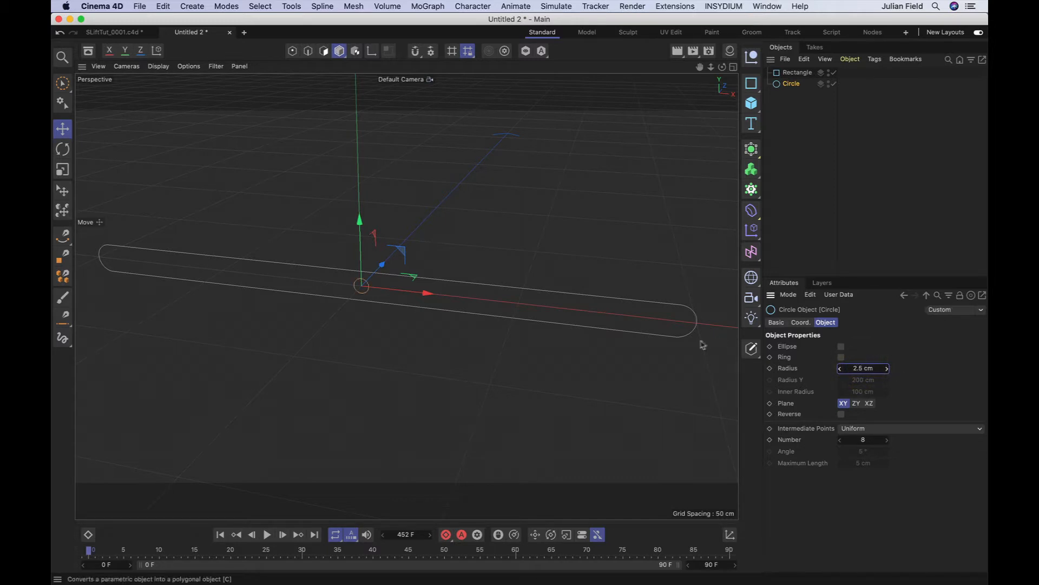
Duplicate the circle twice and set the first copy's X position to 95 cm.
{"action": "scroll", "coordinate": [574, 324], "scroll_direction": "left", "scroll_amount": 1}
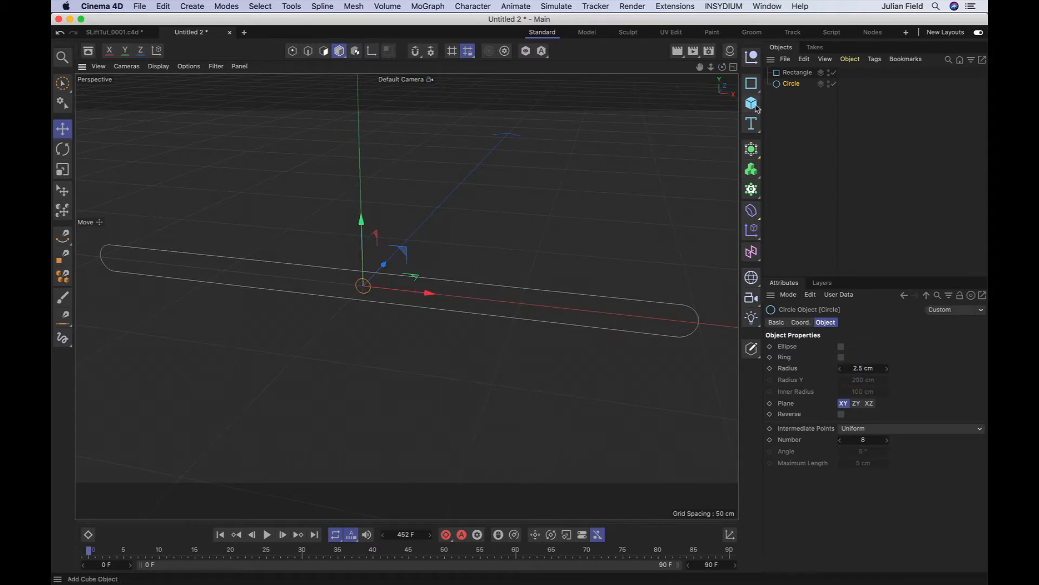
{"action": "left_click_drag", "start_coordinate": [790, 82], "coordinate": [793, 102], "text": "ctrl"}
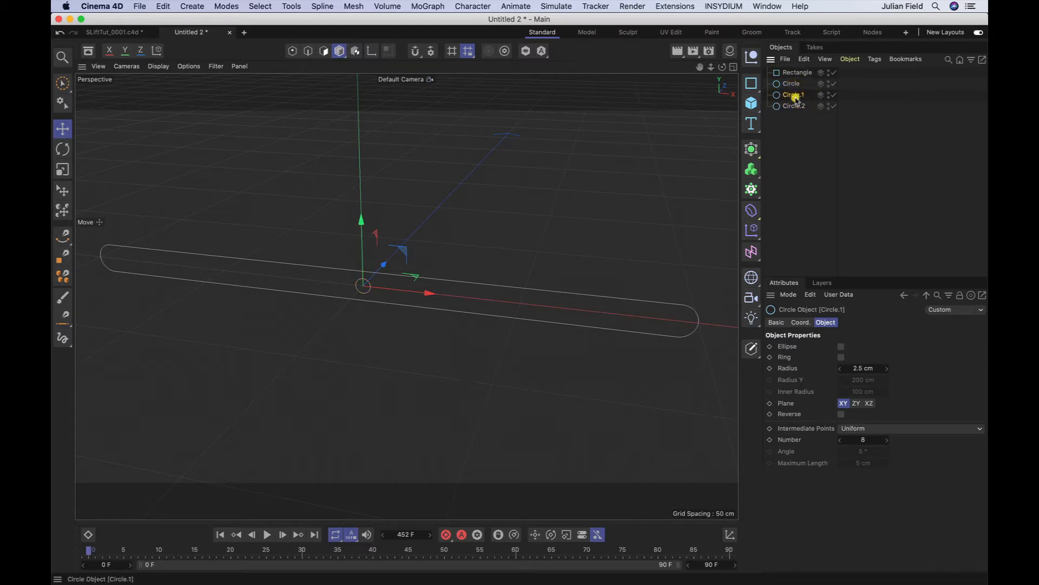
{"action": "left_click", "coordinate": [793, 95]}
{"action": "left_click", "coordinate": [802, 324]}
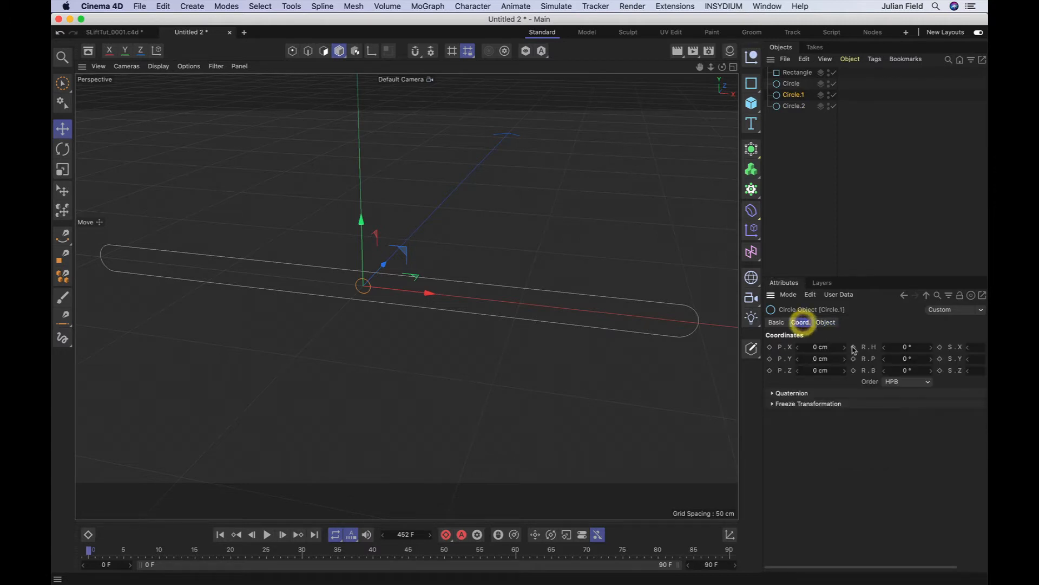
{"action": "left_click", "coordinate": [818, 349]}
{"action": "type", "text": "95"}
{"action": "key", "text": "Return"}
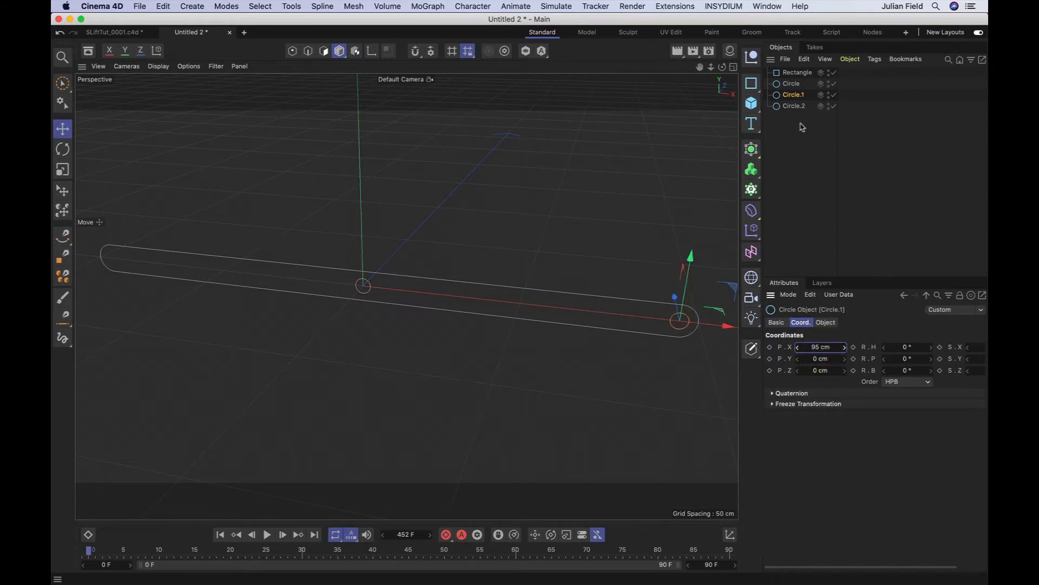
Set the second circle copy's X position to -95 cm.
{"action": "left_click", "coordinate": [792, 107]}
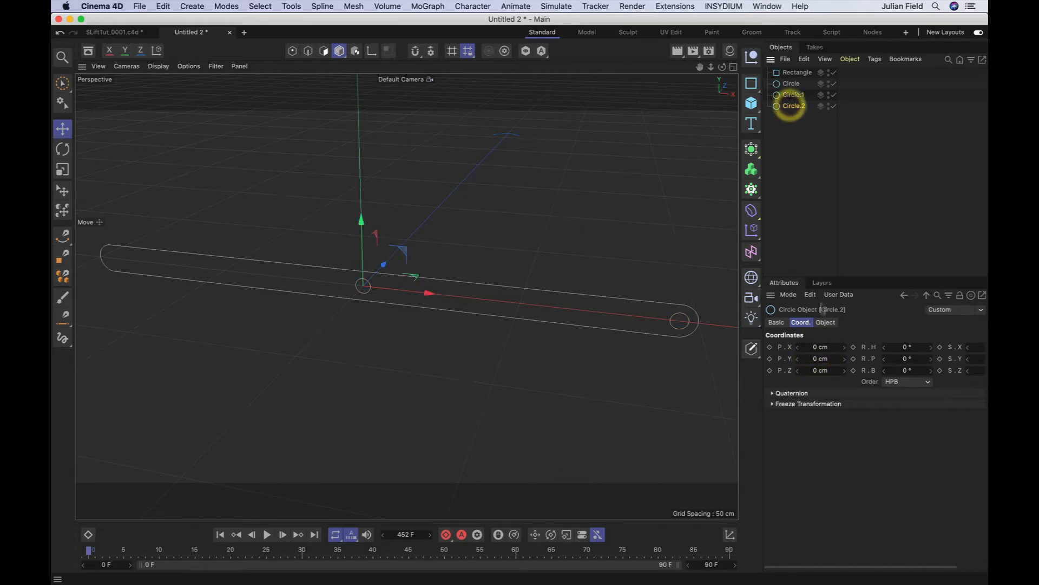
{"action": "left_click", "coordinate": [817, 348]}
{"action": "type", "text": "-9"}
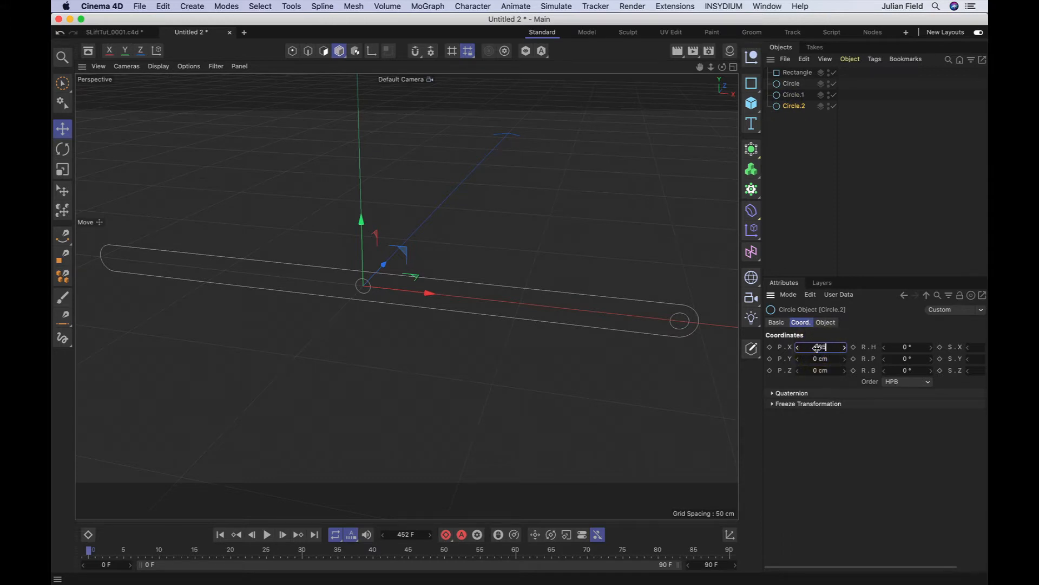
{"action": "type", "text": "5"}
{"action": "key", "text": "Return"}
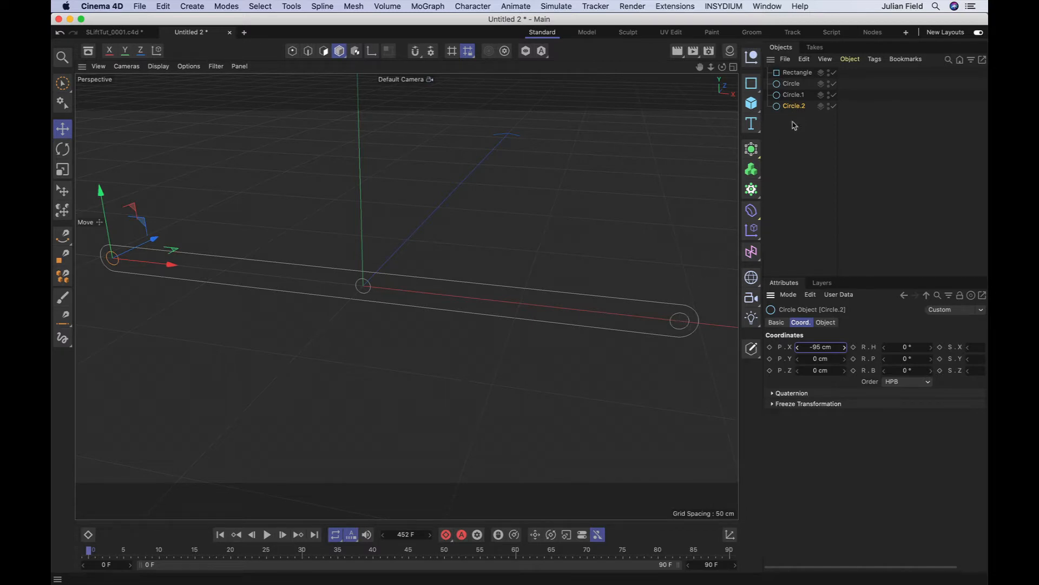
Group the rectangle and all three circles under a null named OriginalSplines.
{"action": "left_click_drag", "start_coordinate": [800, 124], "coordinate": [780, 65]}
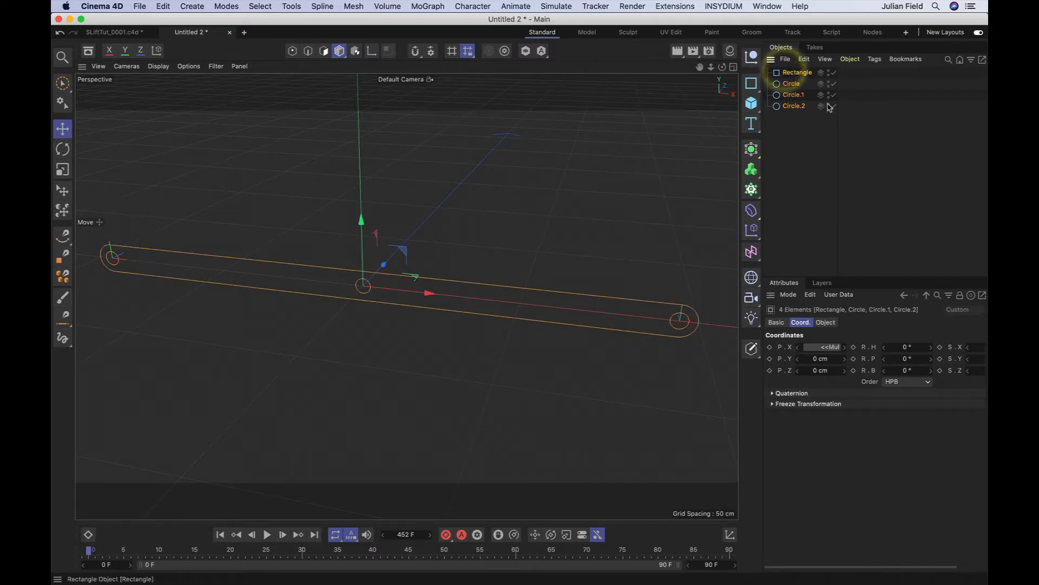
{"action": "key", "text": "alt+g"}
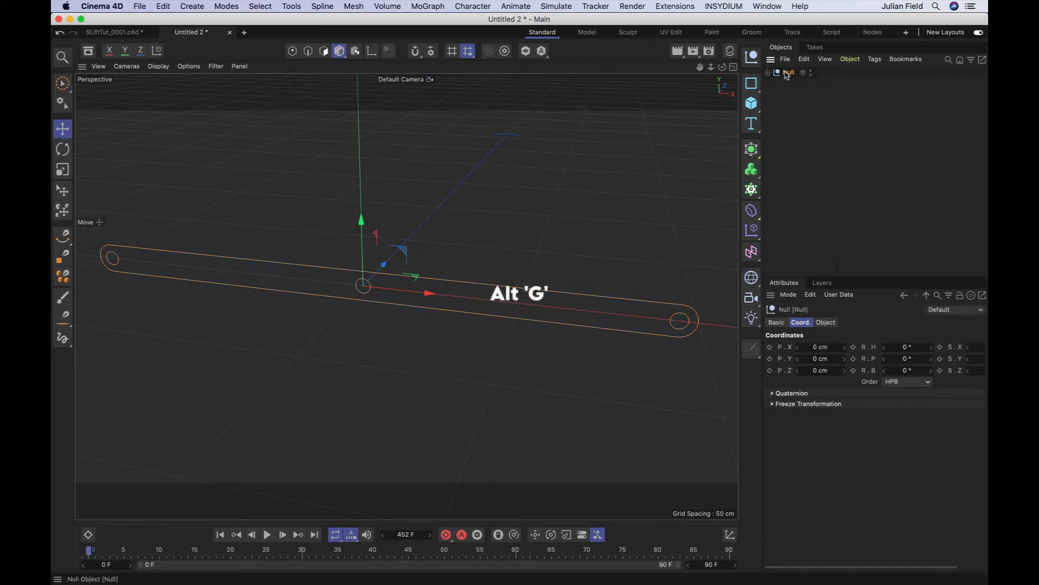
{"action": "double_click", "coordinate": [785, 72]}
{"action": "type", "text": "Origi"}
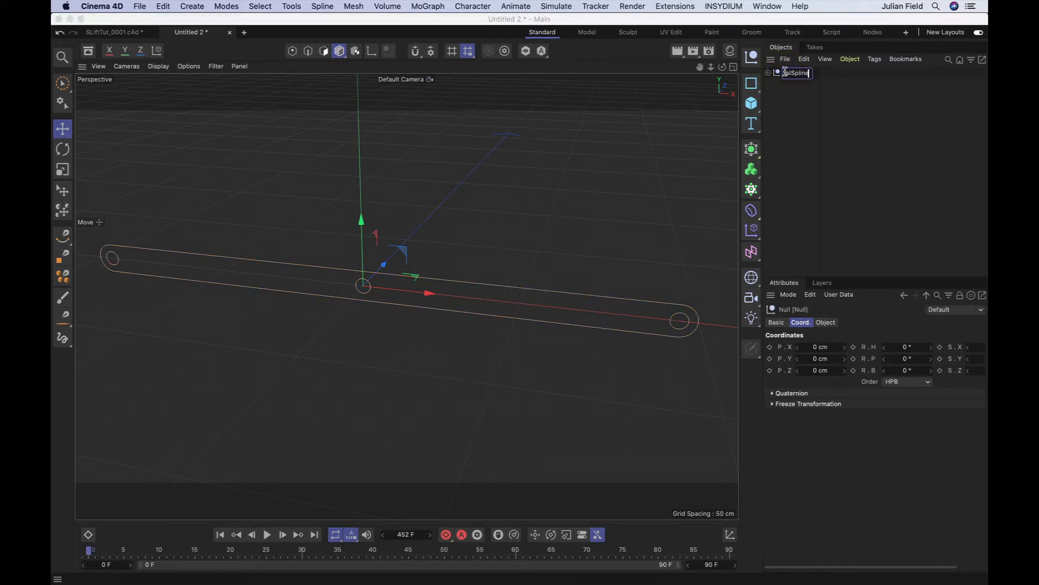
{"action": "type", "text": "nalSplines"}
{"action": "key", "text": "Return"}
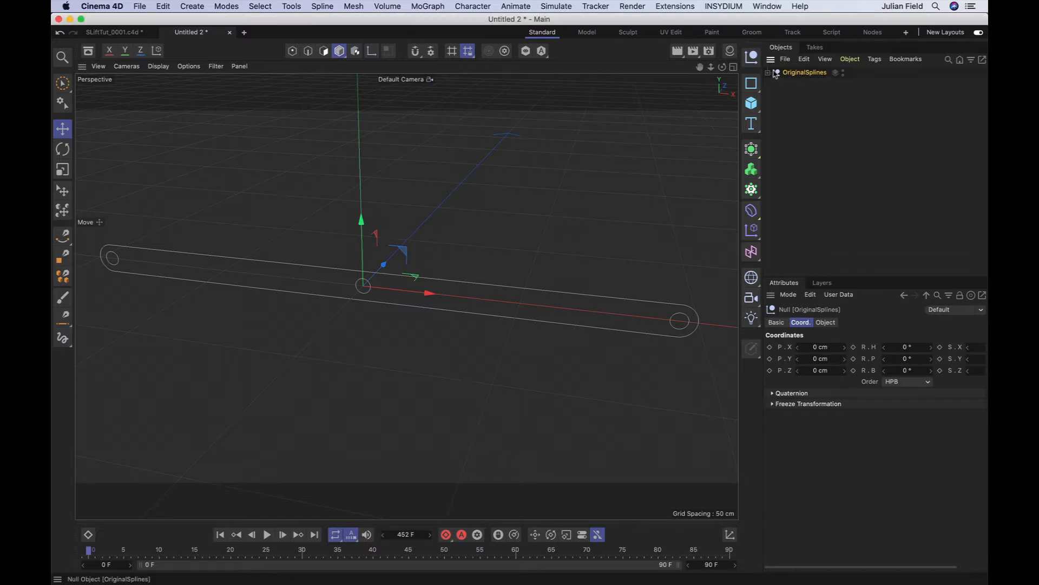
Copy the rectangle and three circles out of the OriginalSplines group to the top level of the hierarchy.
{"action": "left_click", "coordinate": [769, 72]}
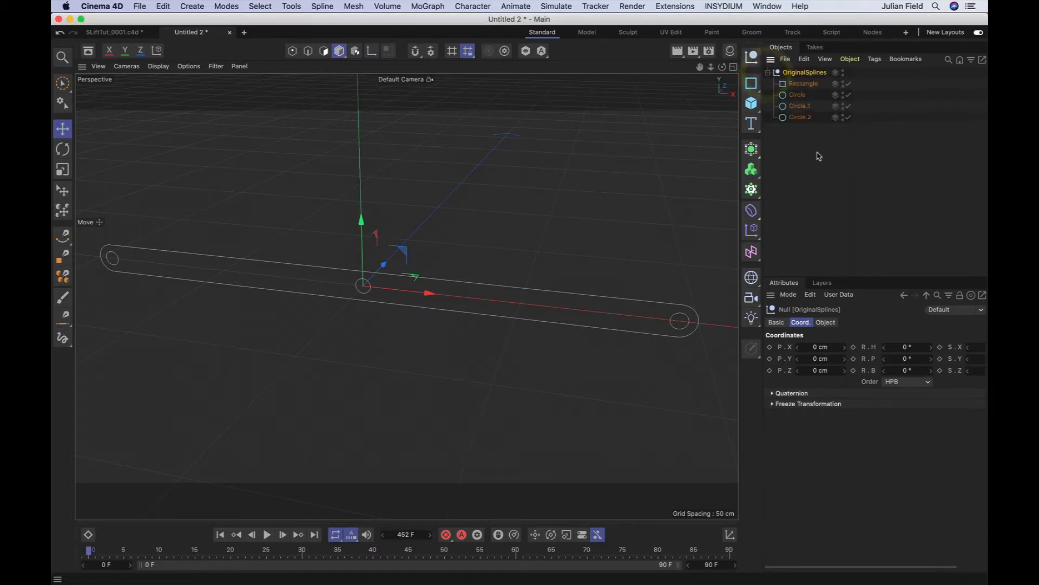
{"action": "left_click_drag", "start_coordinate": [817, 154], "coordinate": [792, 138]}
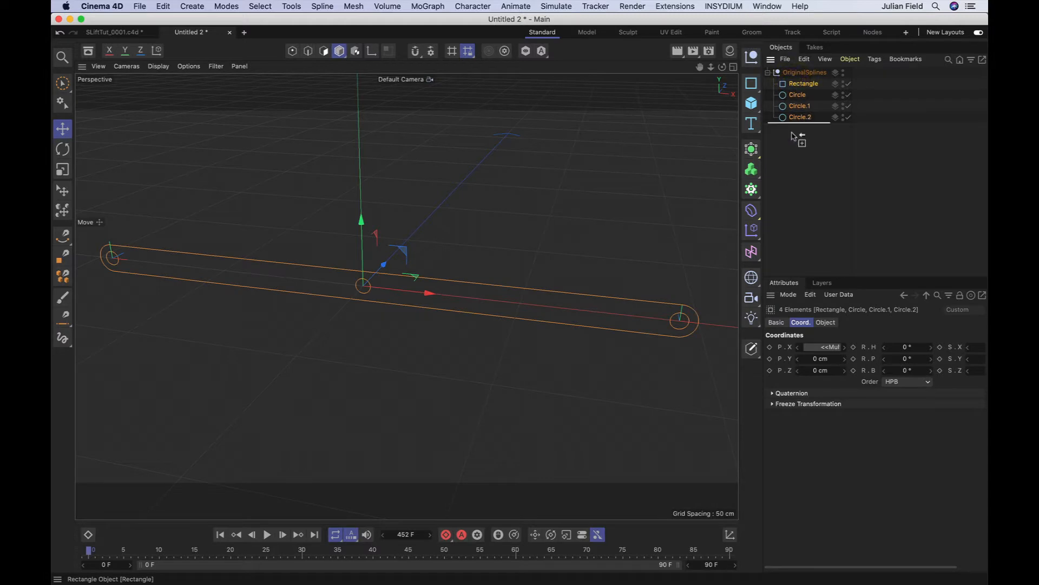
{"action": "left_click", "coordinate": [768, 72]}
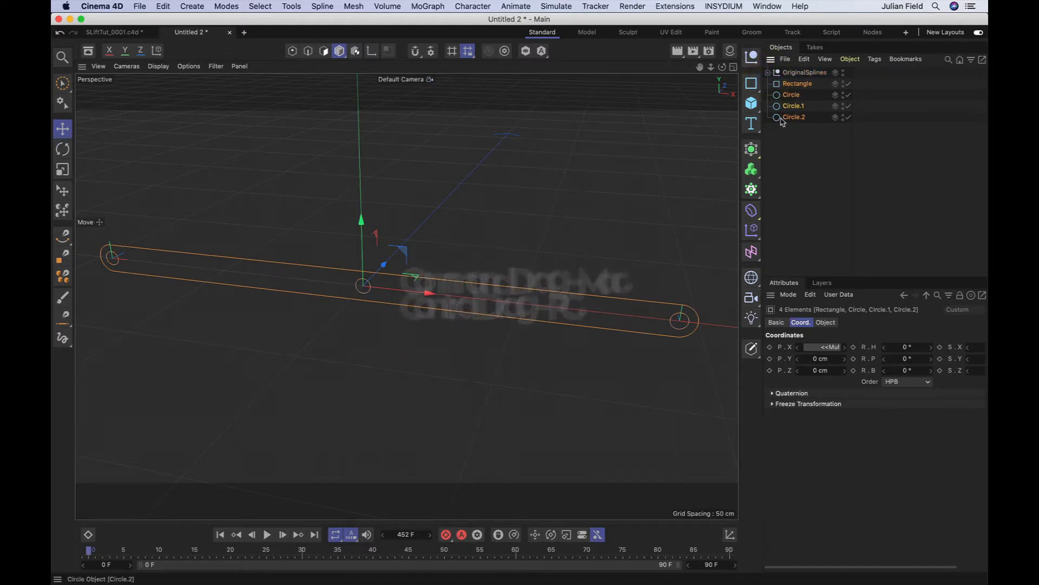
Make the four copied splines editable and merge them into one spline with Connect Objects + Delete.
{"action": "key", "text": "c"}
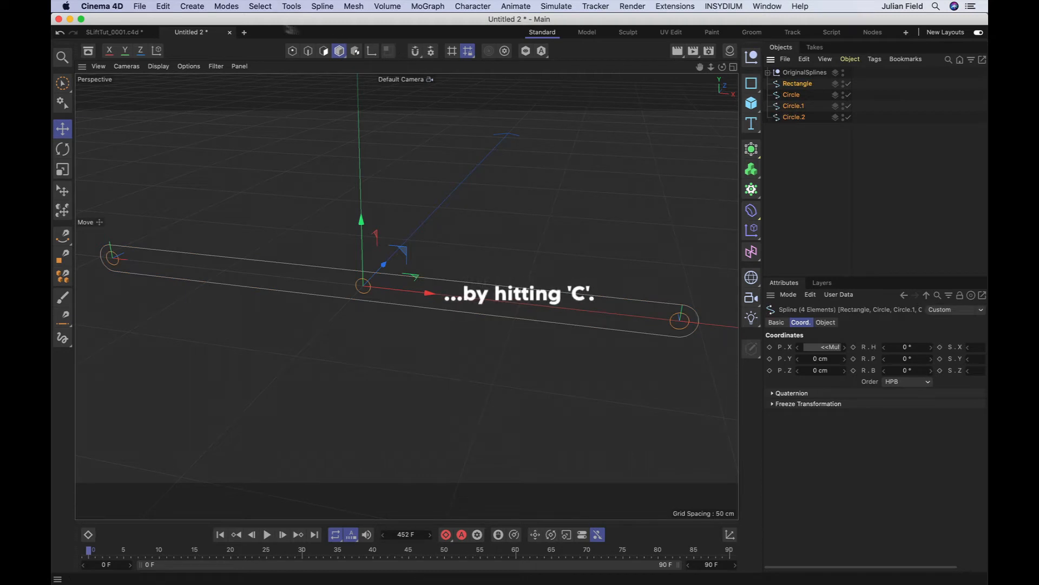
{"action": "left_click", "coordinate": [752, 348]}
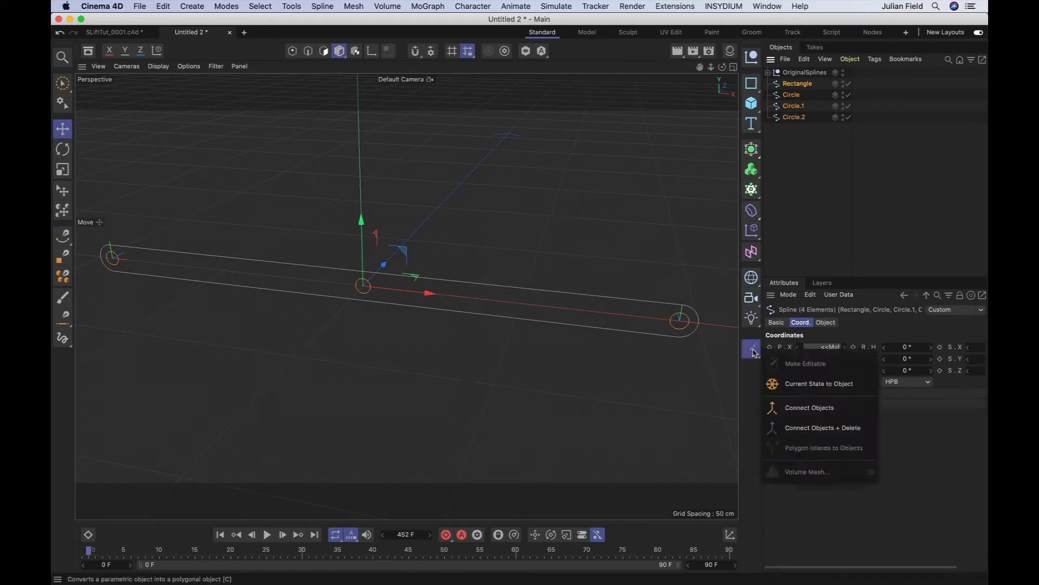
{"action": "left_click", "coordinate": [829, 428]}
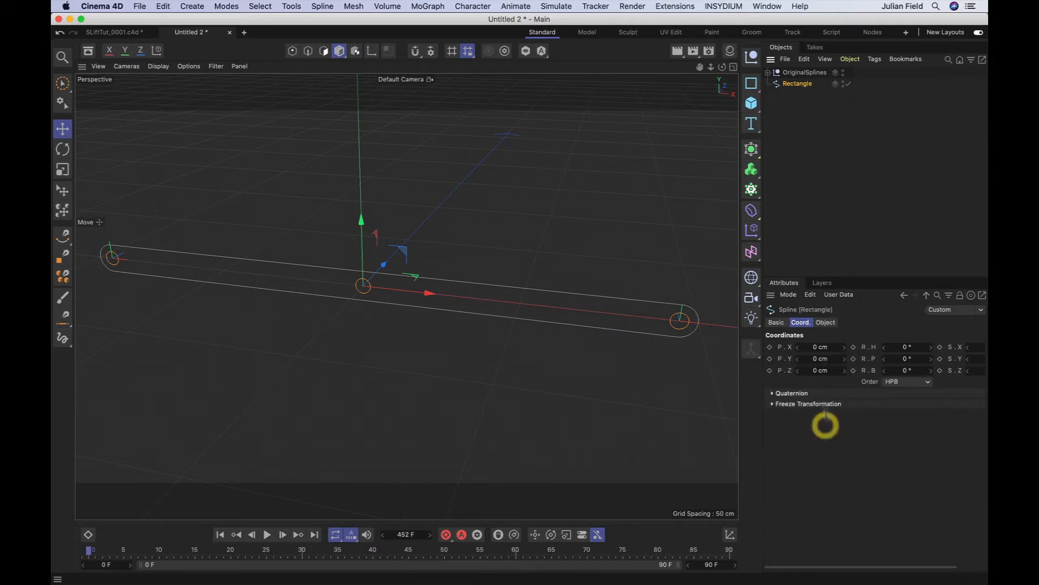
Add an Extrude generator as the parent of the merged strut spline.
{"action": "left_click", "coordinate": [796, 94]}
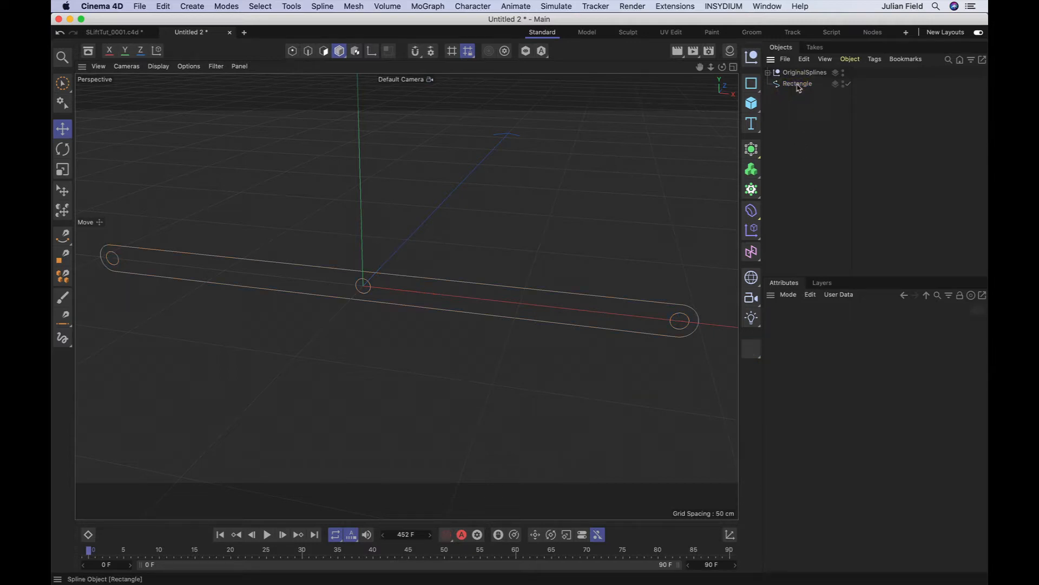
{"action": "left_click", "coordinate": [798, 85]}
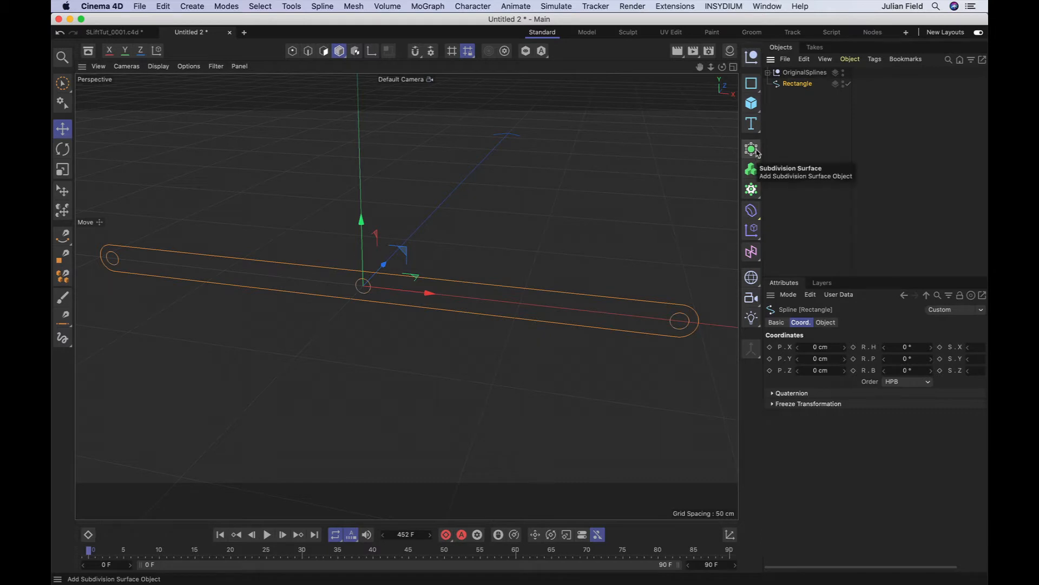
{"action": "left_click", "coordinate": [756, 153]}
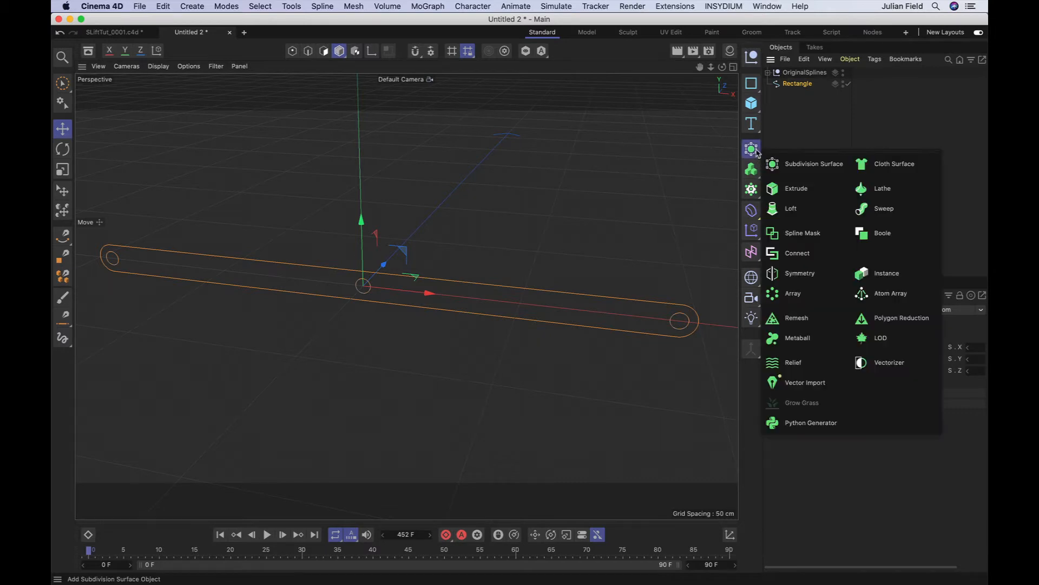
{"action": "left_click", "coordinate": [810, 193], "text": "alt"}
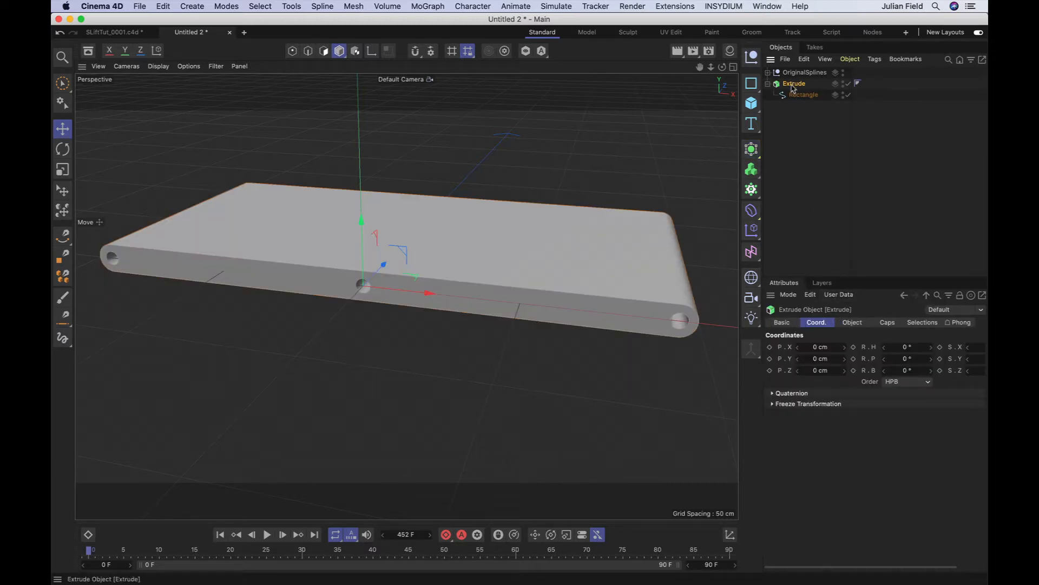
Set the strut Extrude's offset to 3.25 cm.
{"action": "left_click", "coordinate": [853, 322]}
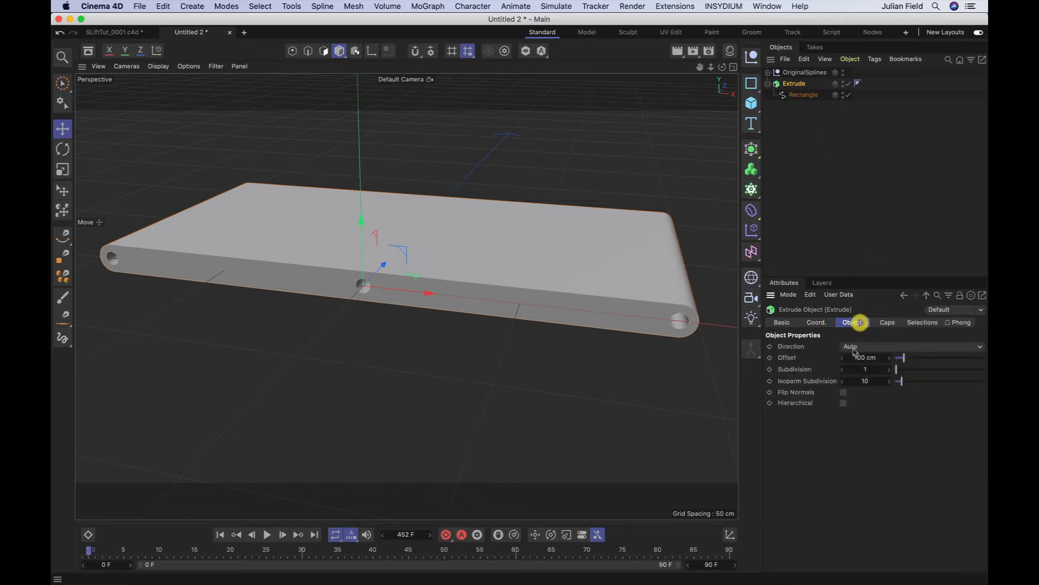
{"action": "left_click", "coordinate": [865, 358]}
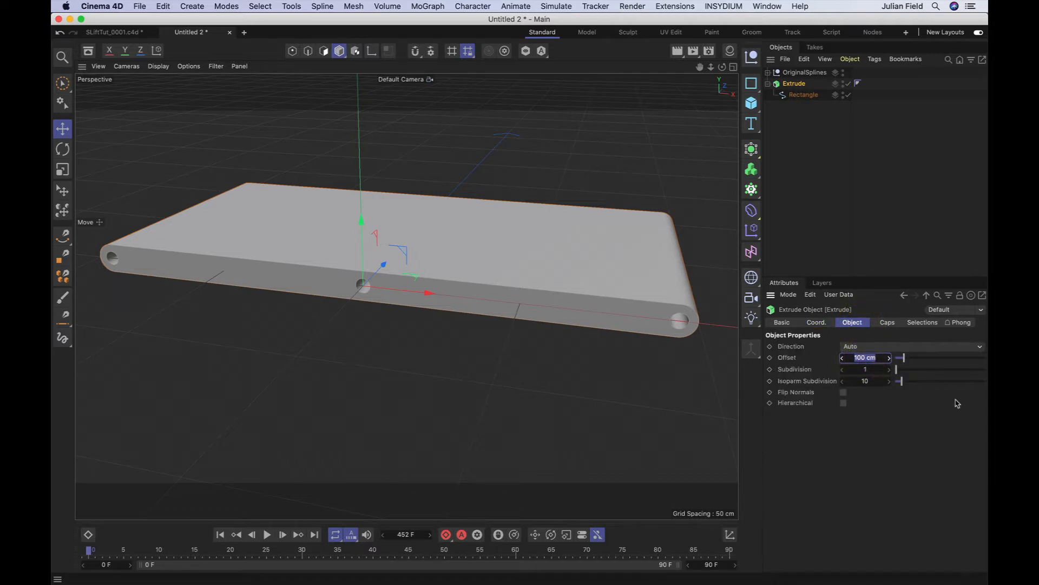
{"action": "type", "text": "5"}
{"action": "key", "text": "Return"}
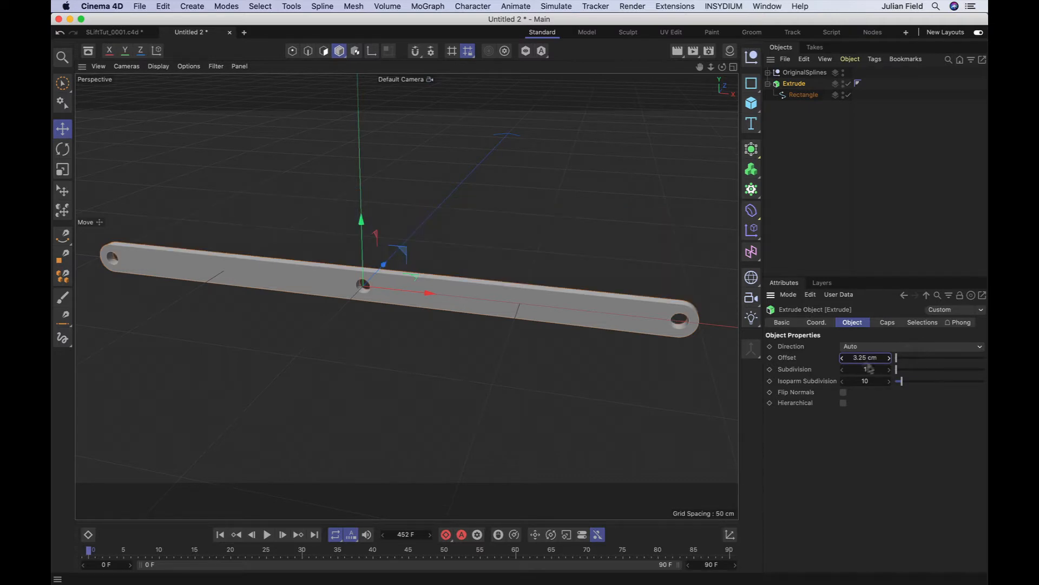
Give the strut's caps a round bevel with a size of 0.2 cm.
{"action": "left_click", "coordinate": [883, 323]}
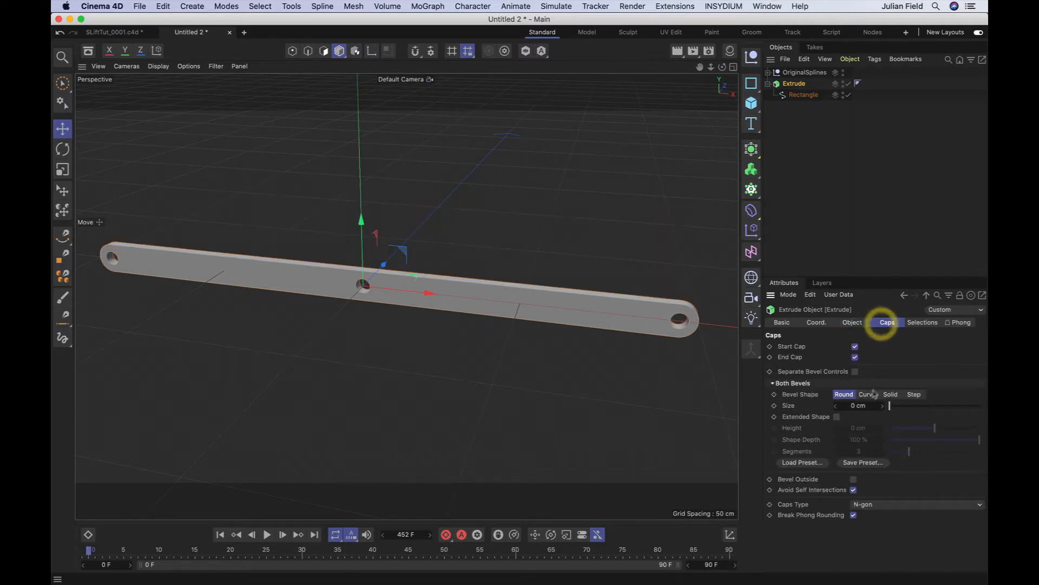
{"action": "left_click", "coordinate": [852, 406]}
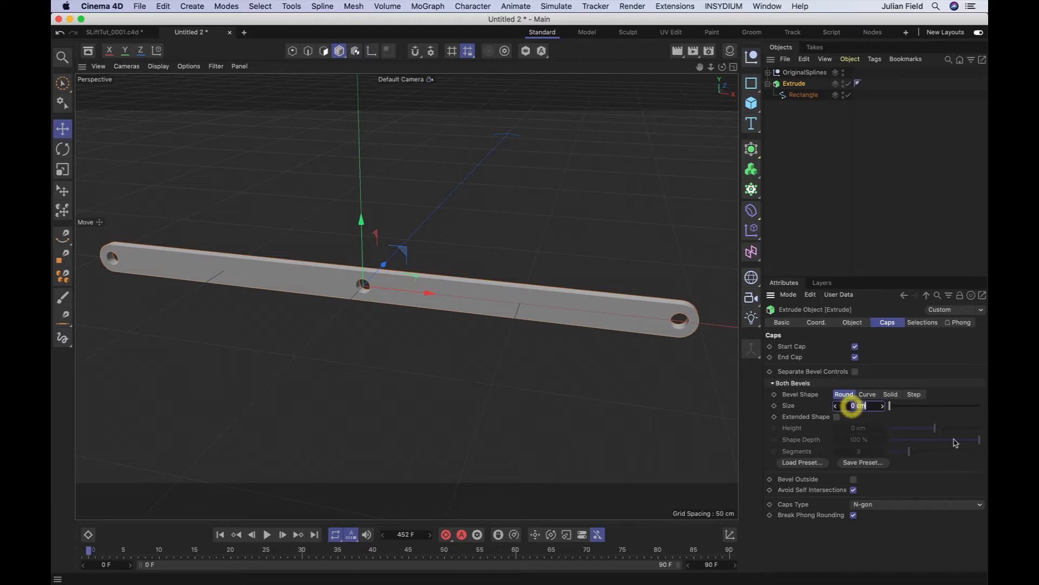
{"action": "key", "text": "Return"}
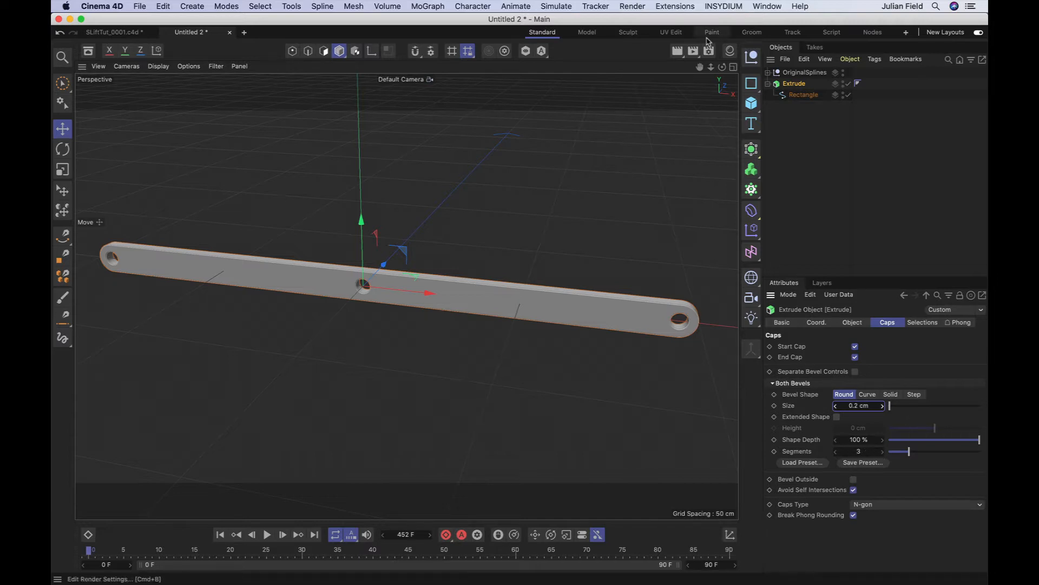
Add a top-level null object and name it OuterStruts.
{"action": "left_click_drag", "start_coordinate": [722, 67], "coordinate": [655, 68]}
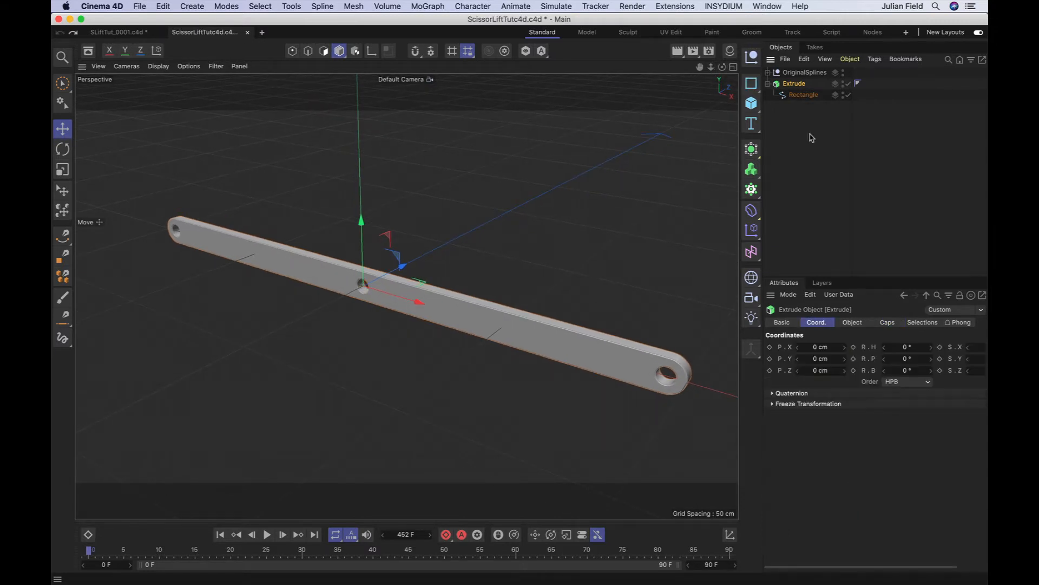
{"action": "left_click", "coordinate": [752, 57]}
{"action": "double_click", "coordinate": [792, 72]}
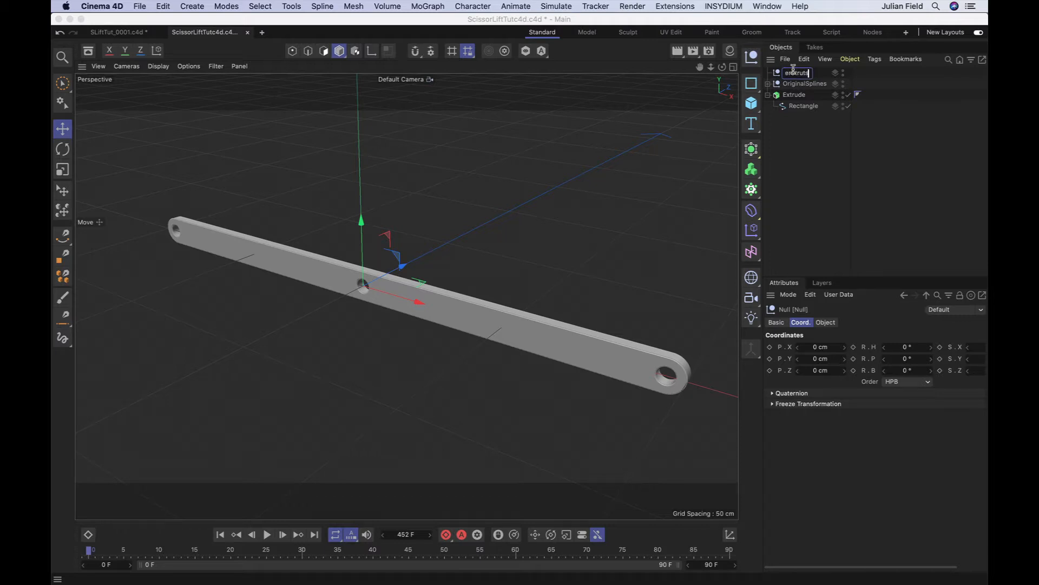
{"action": "type", "text": "OuterStruts"}
{"action": "key", "text": "Return"}
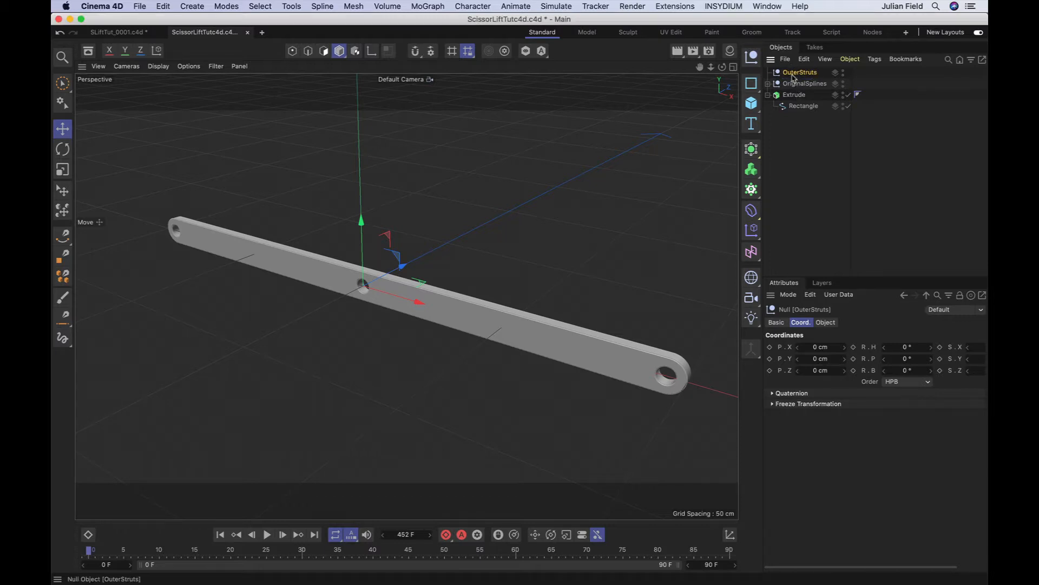
Place the OuterStruts null at X 95 cm and set its heading rotation to 90°.
{"action": "left_click", "coordinate": [813, 349]}
{"action": "type", "text": "9"}
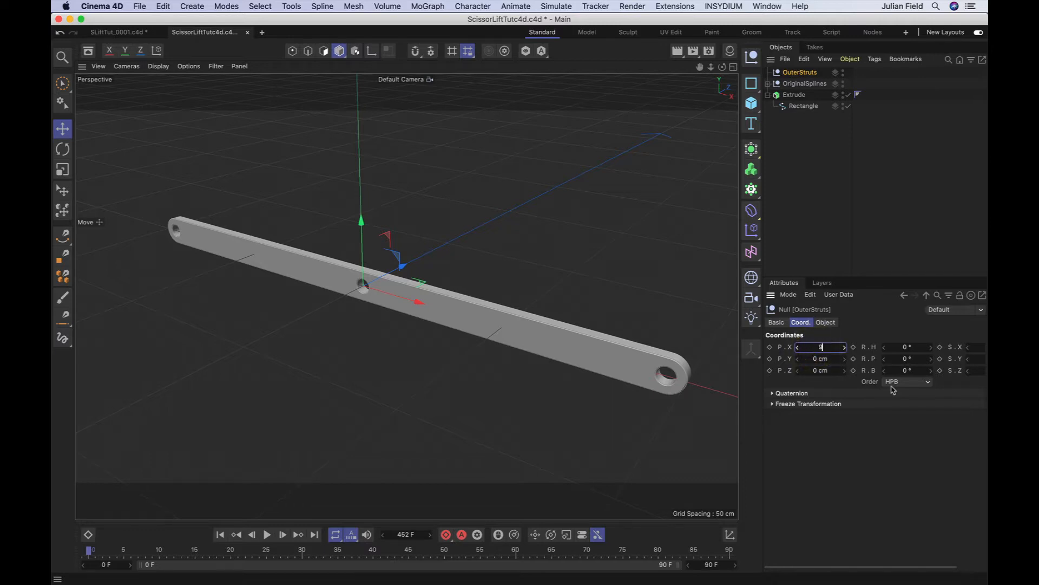
{"action": "type", "text": "5"}
{"action": "key", "text": "Return"}
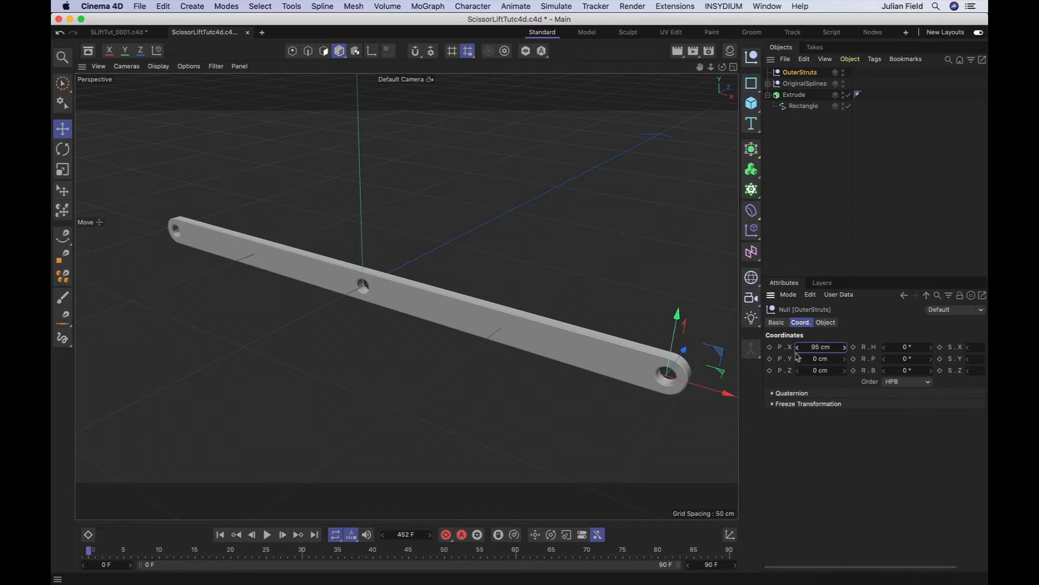
{"action": "double_click", "coordinate": [908, 348]}
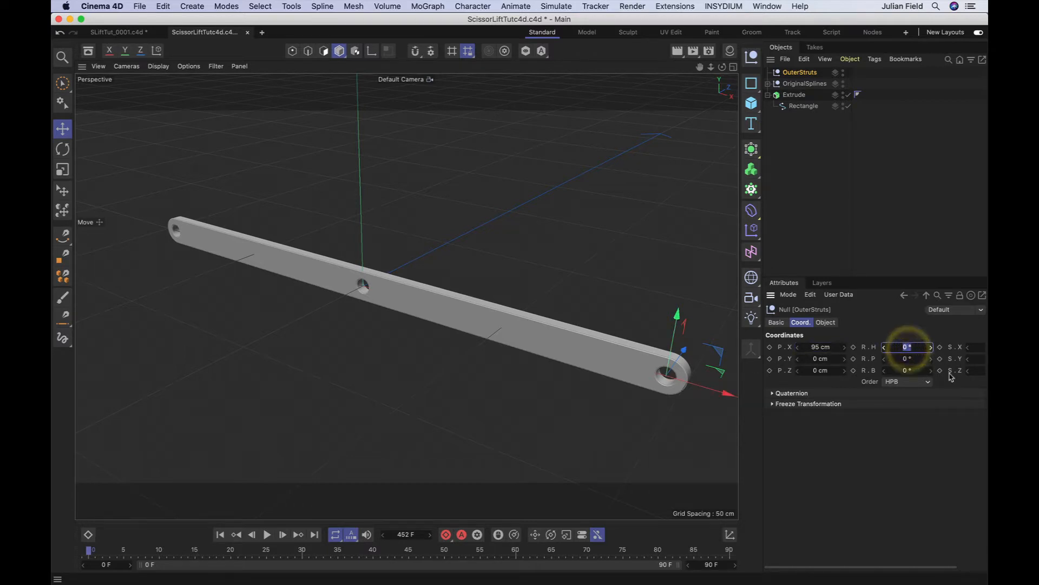
{"action": "key", "text": "Return"}
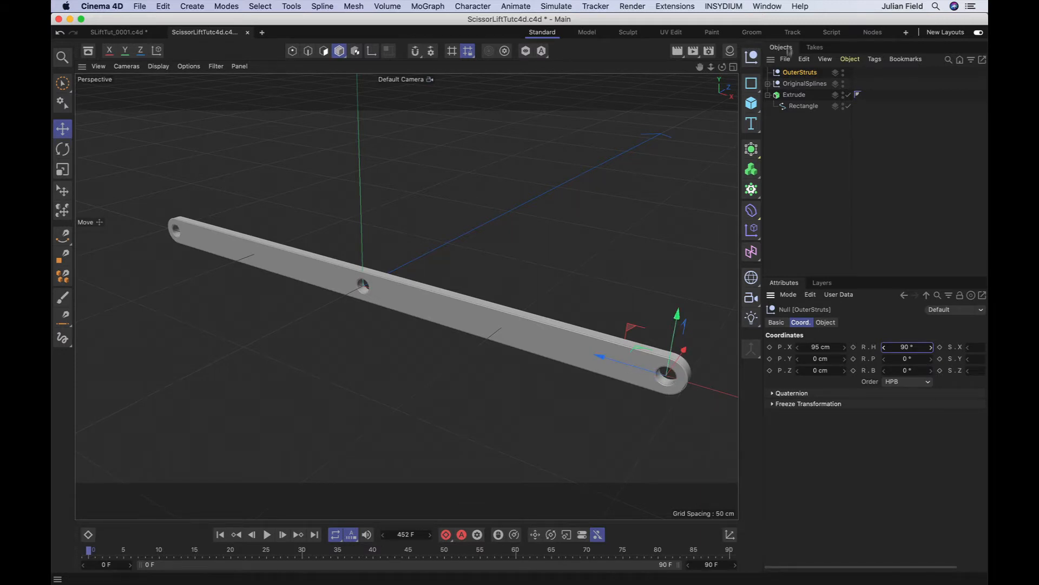
Move the OuterStruts null below OriginalSplines in the hierarchy and duplicate the extruded strut.
{"action": "left_click", "coordinate": [768, 96]}
{"action": "left_click_drag", "start_coordinate": [780, 73], "coordinate": [793, 101]}
{"action": "left_click", "coordinate": [792, 95]}
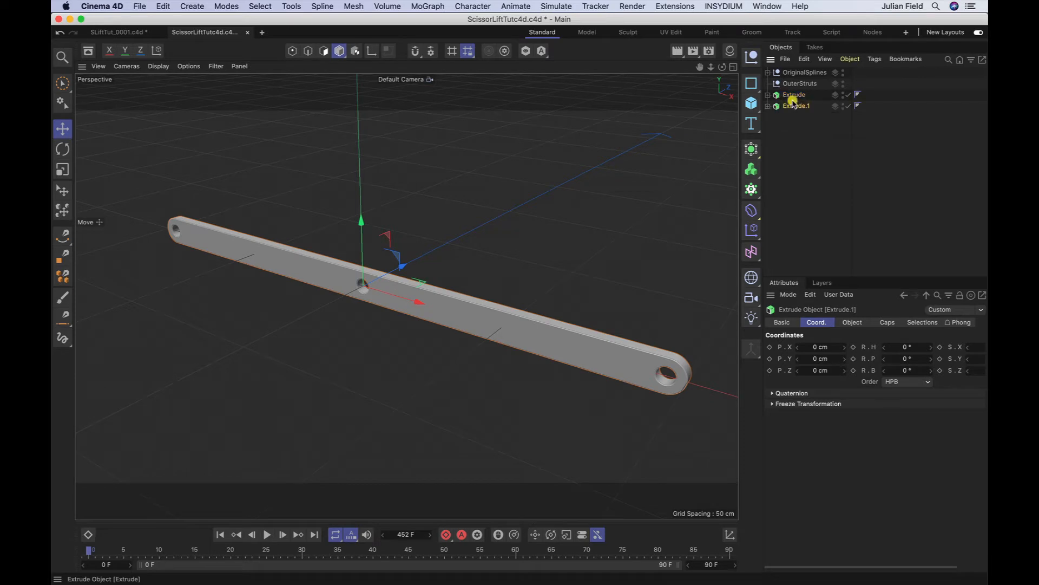
Rename the original Extrude object as FrontOuterStrut.
{"action": "double_click", "coordinate": [792, 96]}
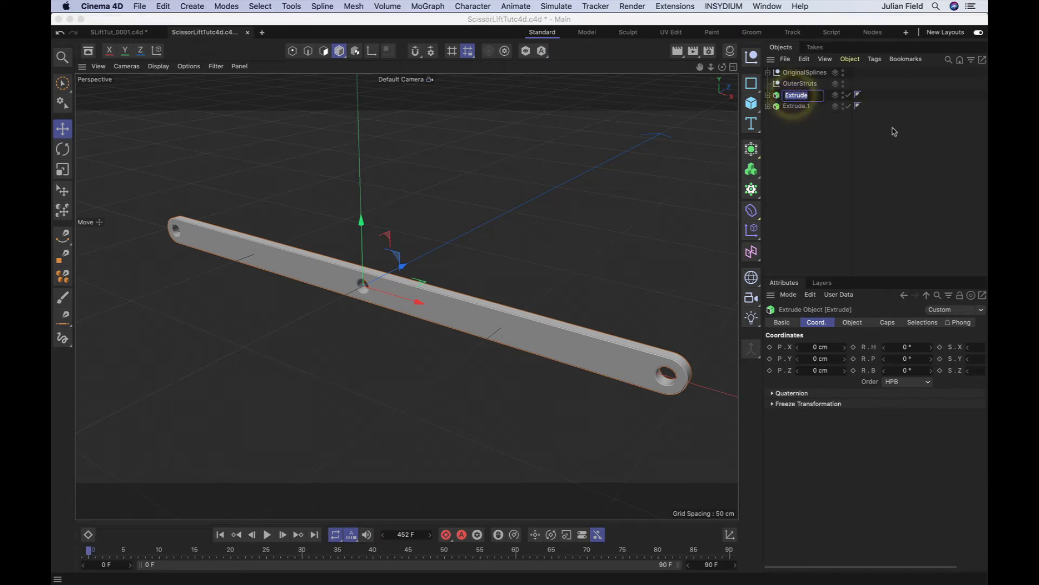
{"action": "type", "text": "FrontO"}
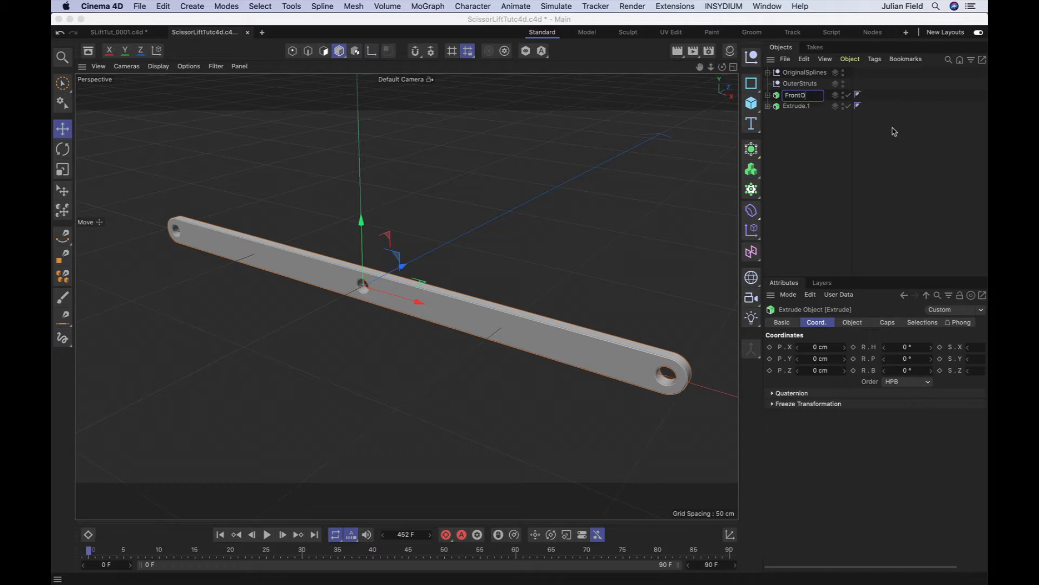
{"action": "type", "text": "uterS"}
{"action": "type", "text": "trut"}
{"action": "key", "text": "Return"}
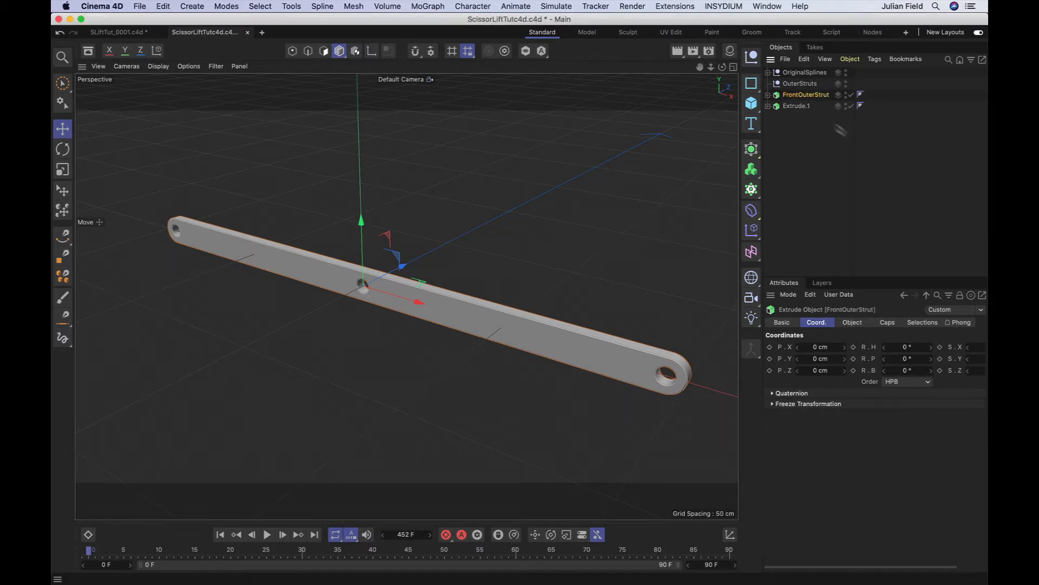
Rename the duplicated strut RearOuterStrut and place both struts under the OuterStruts null.
{"action": "double_click", "coordinate": [803, 105]}
{"action": "type", "text": "F"}
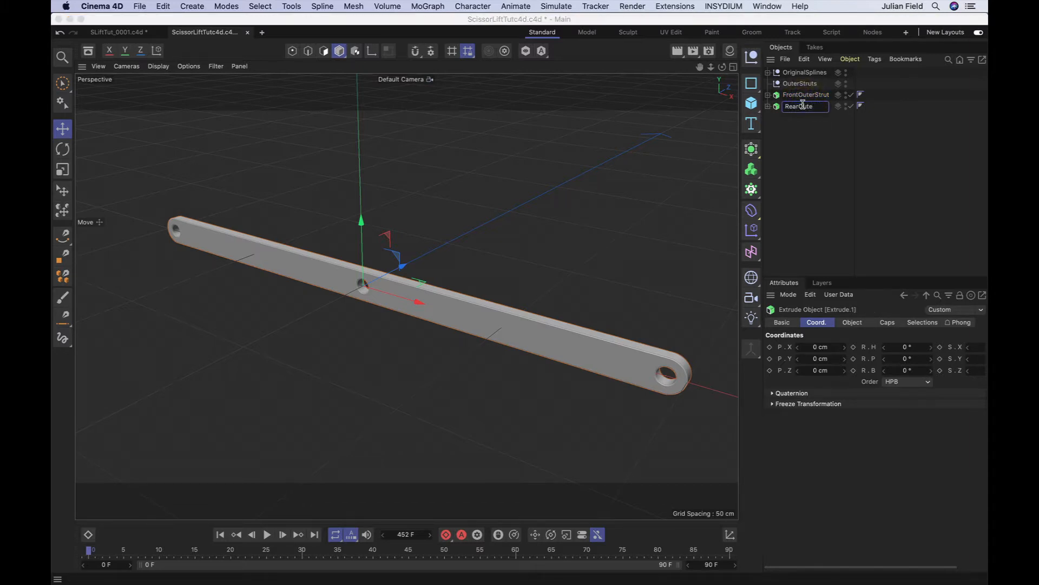
{"action": "type", "text": "earOuterStrut"}
{"action": "key", "text": "Return"}
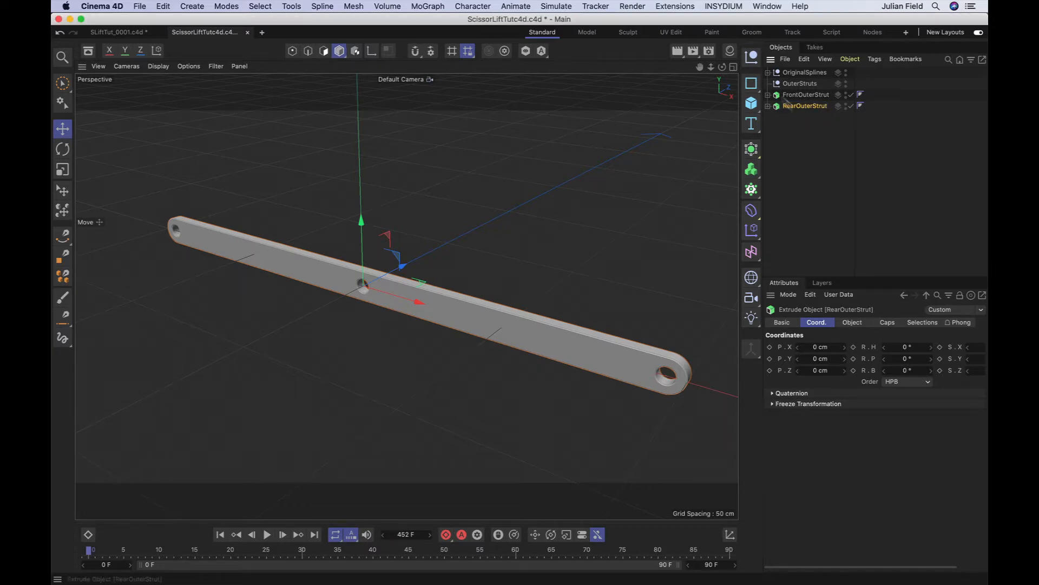
{"action": "left_click", "coordinate": [804, 94], "text": "shift"}
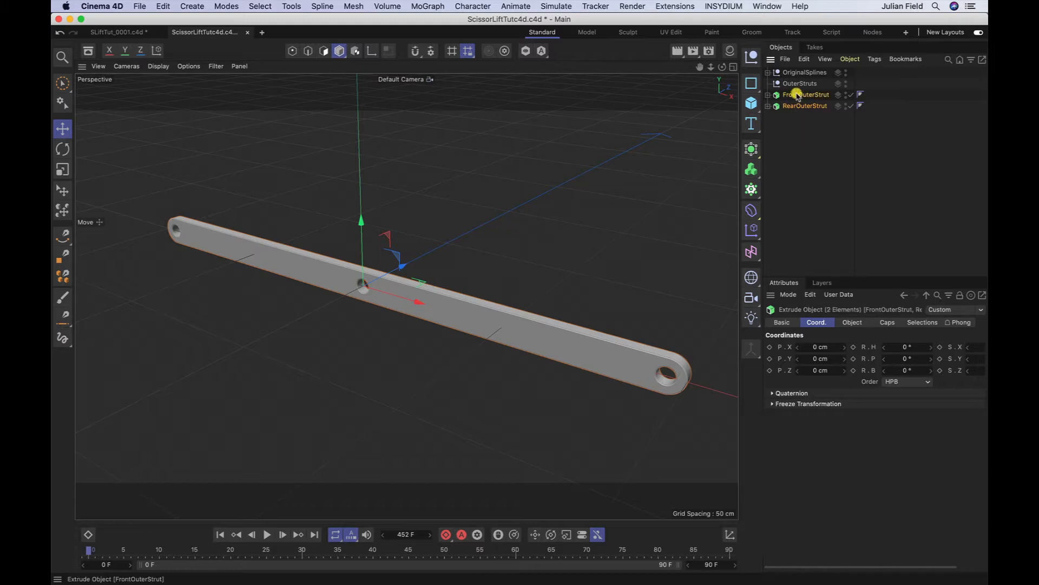
{"action": "left_click_drag", "start_coordinate": [804, 94], "coordinate": [802, 85]}
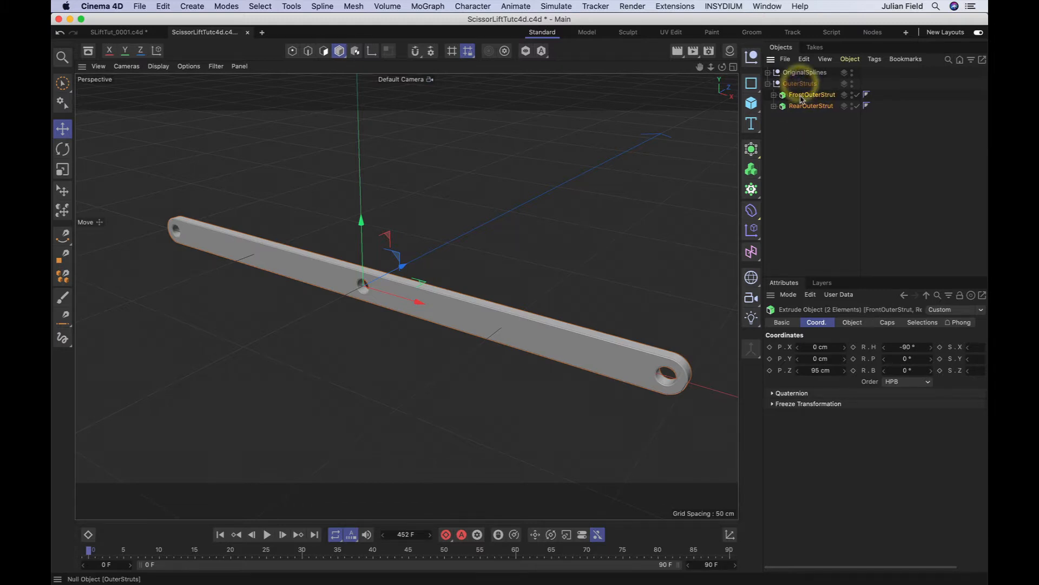
Set the X position of RearOuterStrut to 76.25 cm.
{"action": "left_click", "coordinate": [805, 106]}
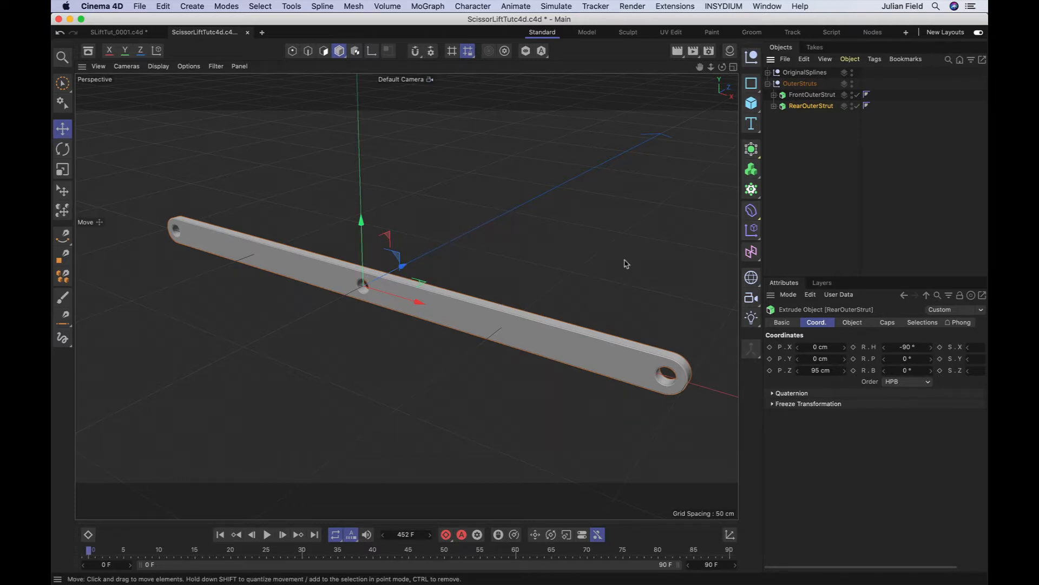
{"action": "double_click", "coordinate": [816, 347]}
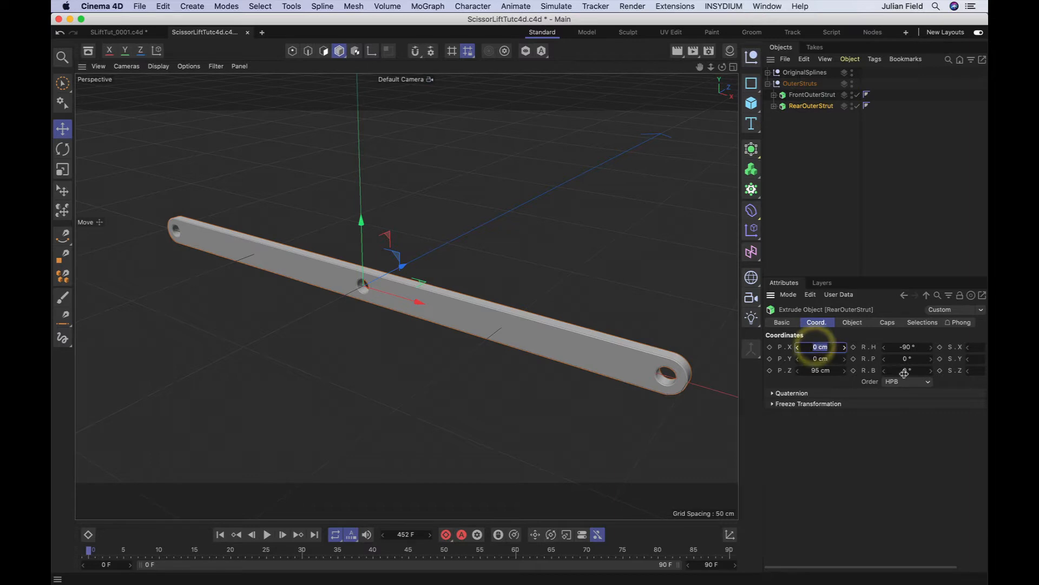
{"action": "type", "text": "78"}
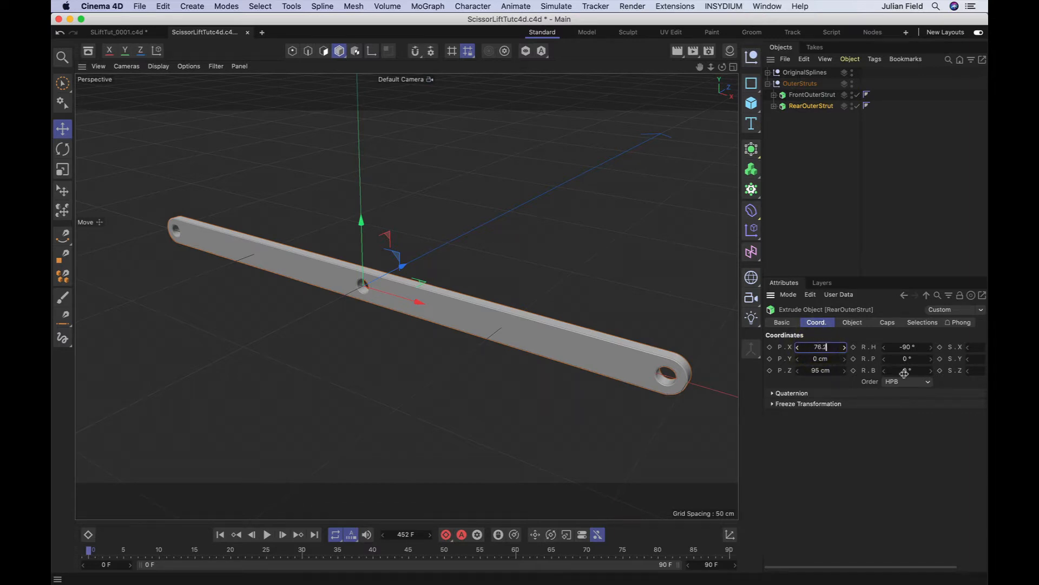
{"action": "key", "text": "Return"}
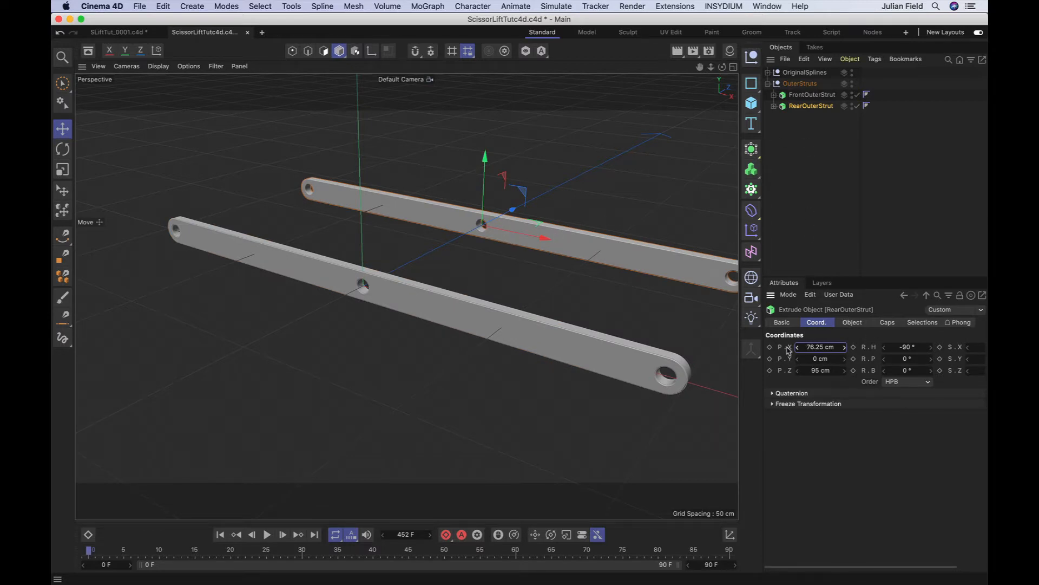
Set the X position of RearOuterStrut to 76.75 cm.
{"action": "left_click", "coordinate": [801, 84]}
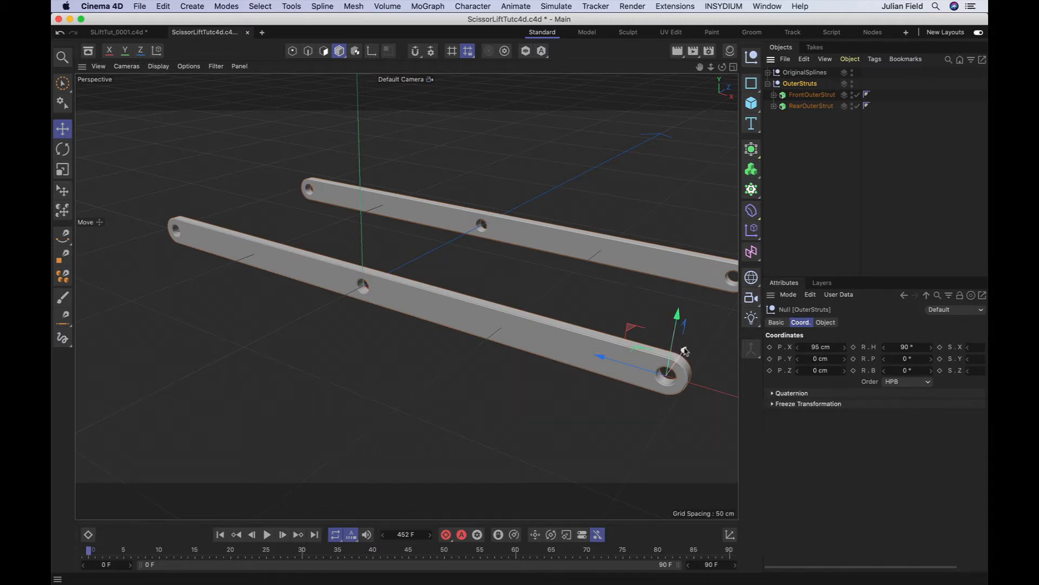
{"action": "left_click_drag", "start_coordinate": [699, 67], "coordinate": [698, 72]}
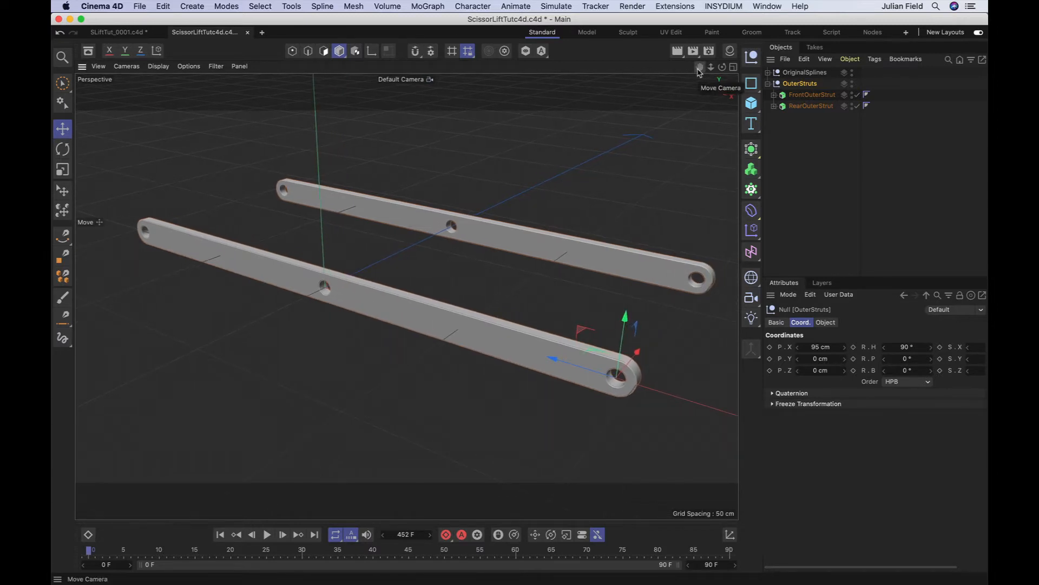
{"action": "left_click", "coordinate": [805, 107]}
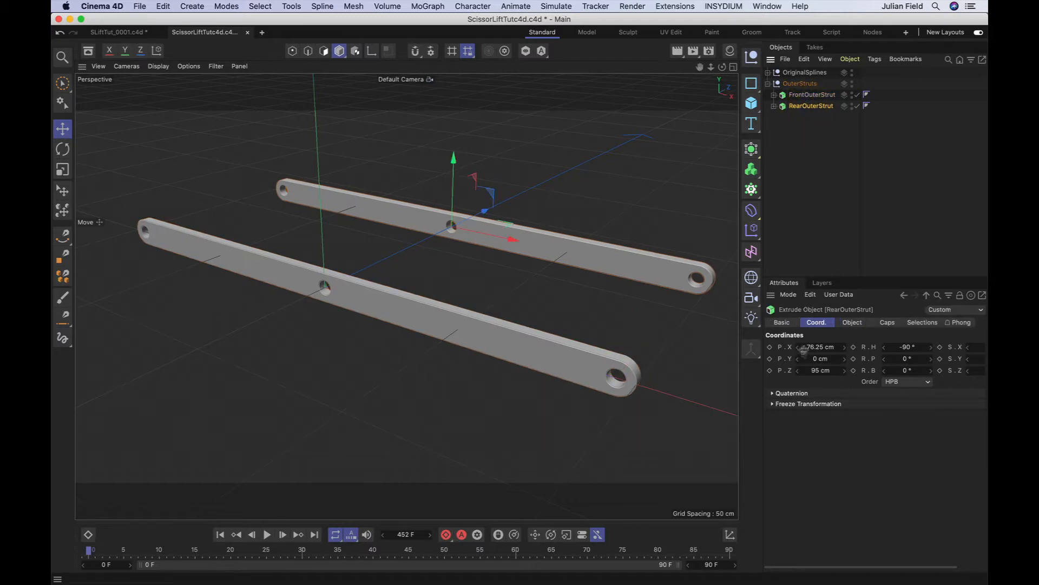
{"action": "double_click", "coordinate": [820, 347]}
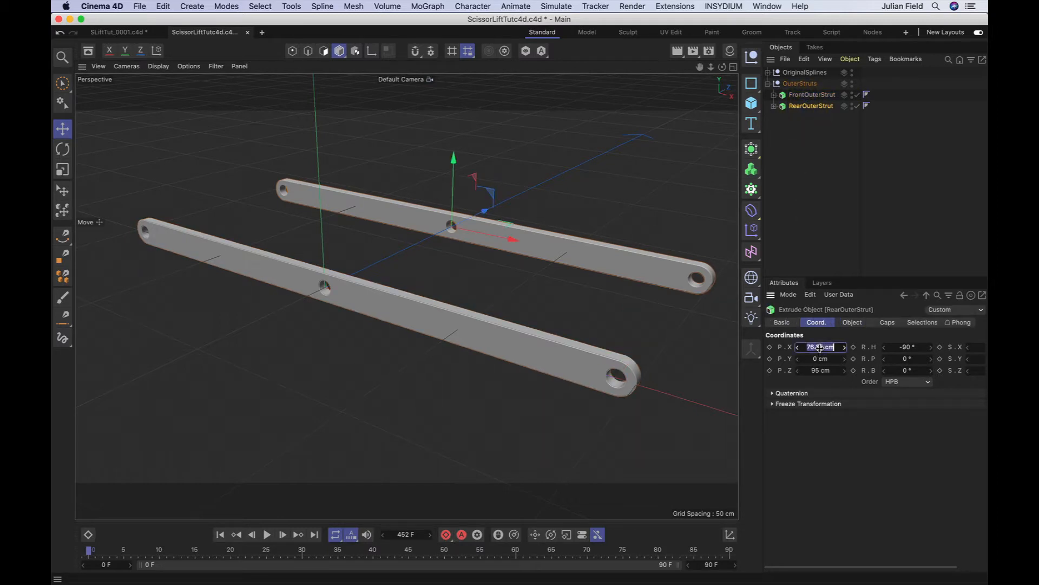
{"action": "type", "text": "76.75"}
{"action": "key", "text": "Return"}
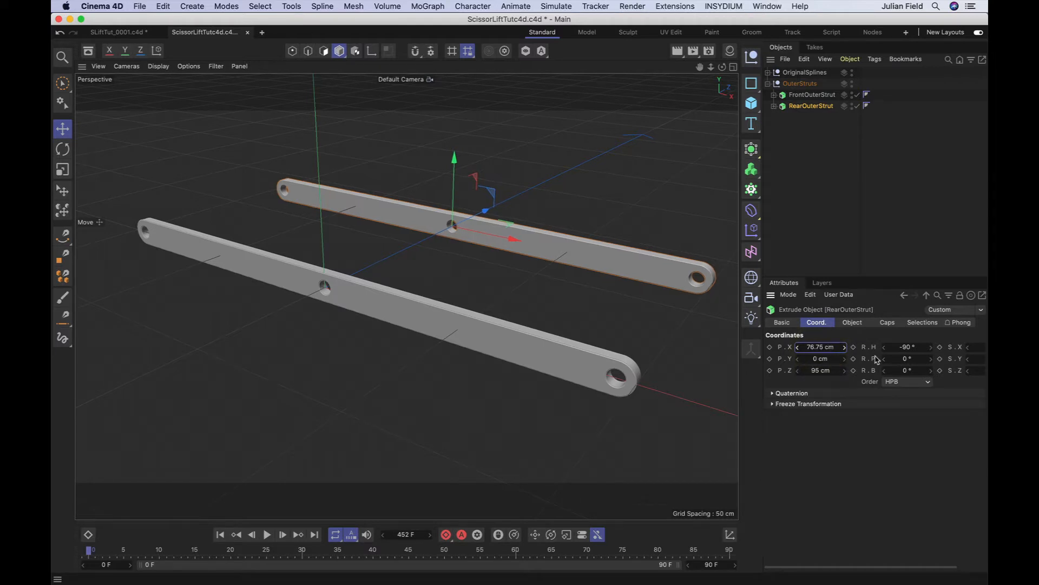
Switch to the Top view and take both struts out of the OuterStruts null to the top level.
{"action": "left_click", "coordinate": [829, 429]}
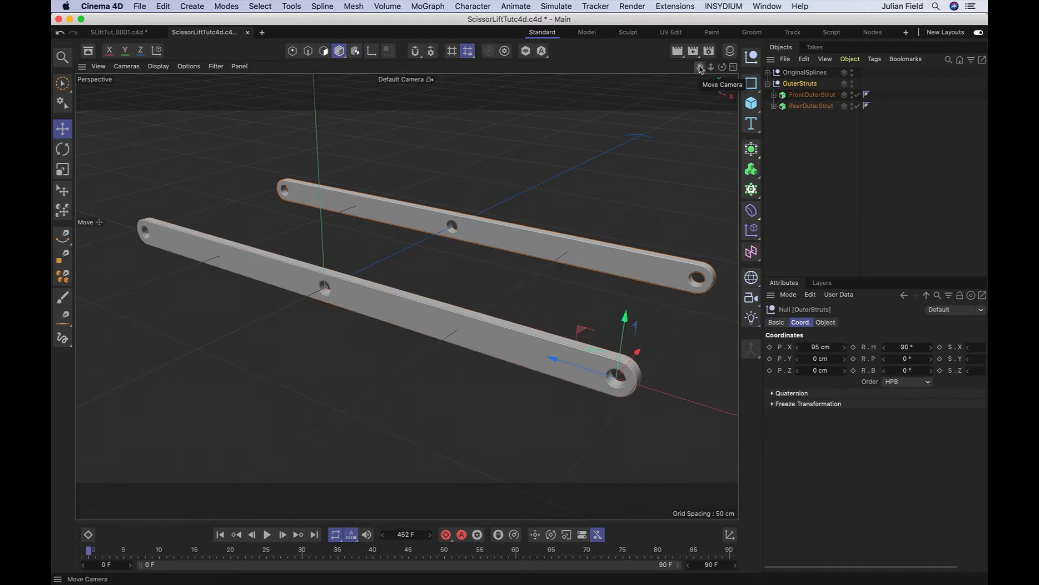
{"action": "key", "text": "F2"}
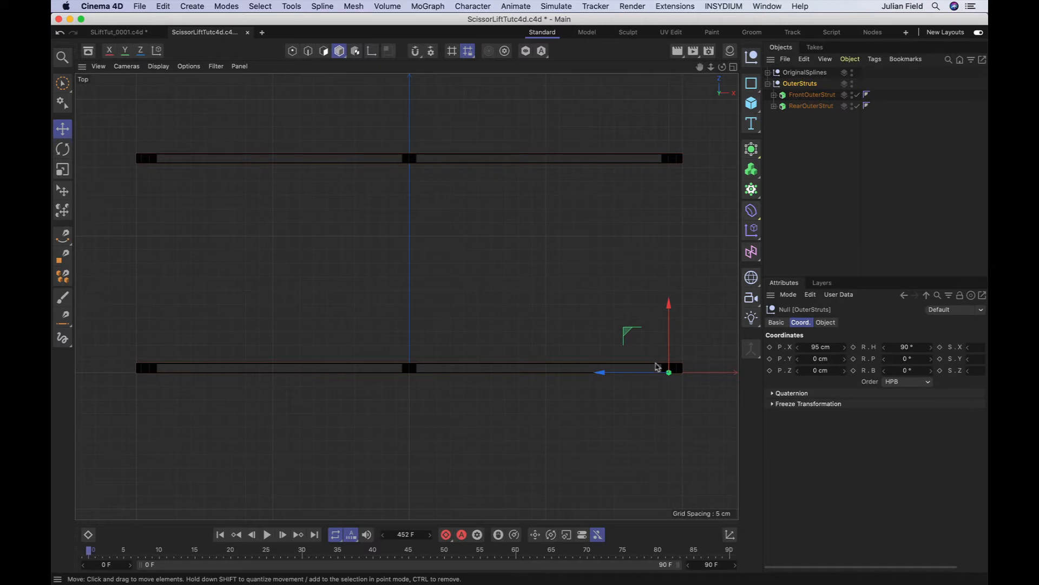
{"action": "left_click_drag", "start_coordinate": [828, 141], "coordinate": [794, 121]}
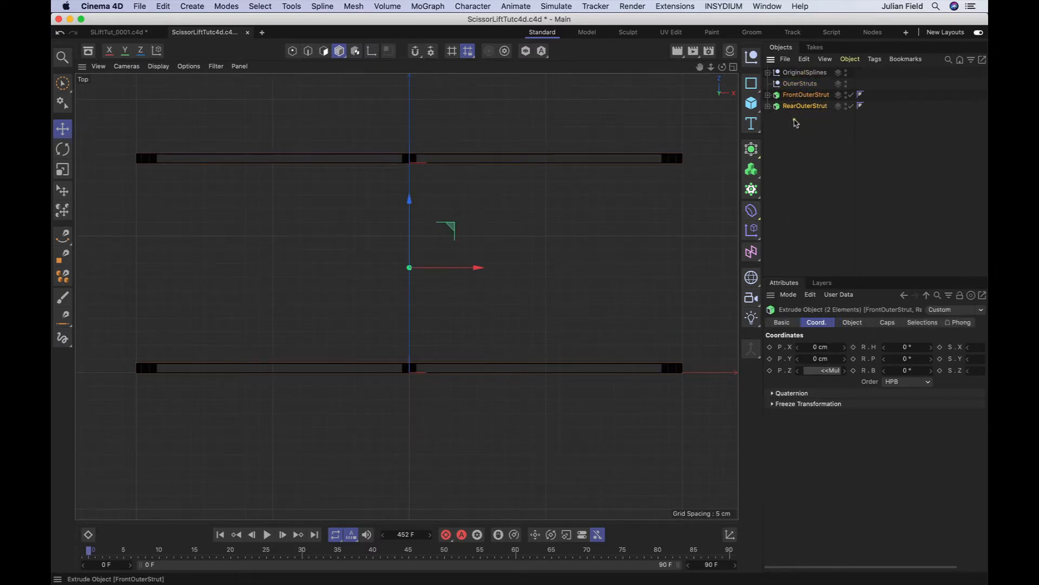
Set the Z position of the OuterStruts null to 3.25 cm.
{"action": "left_click", "coordinate": [799, 83]}
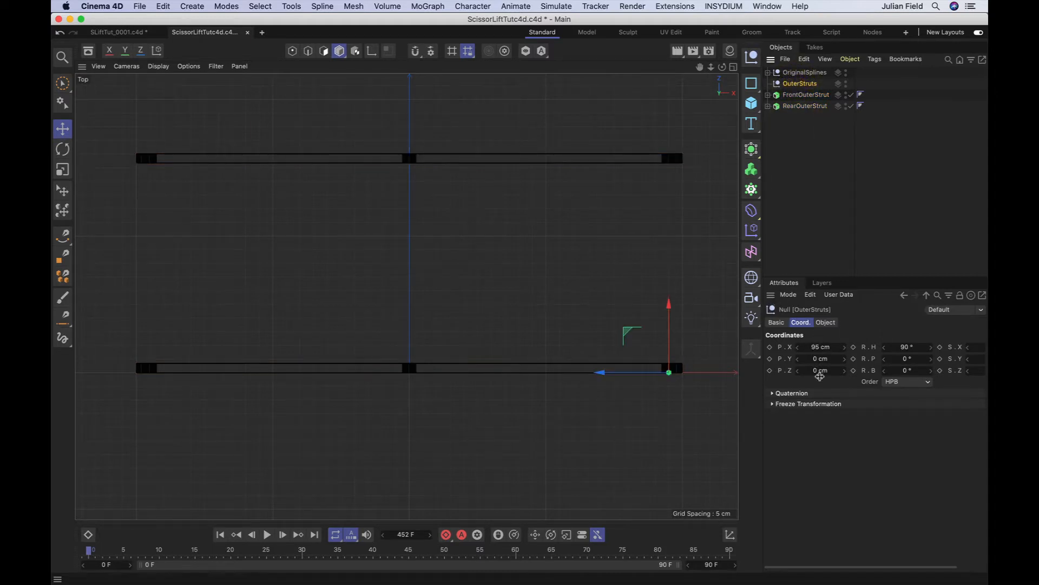
{"action": "left_click", "coordinate": [819, 372]}
{"action": "type", "text": "3.25"}
{"action": "key", "text": "Return"}
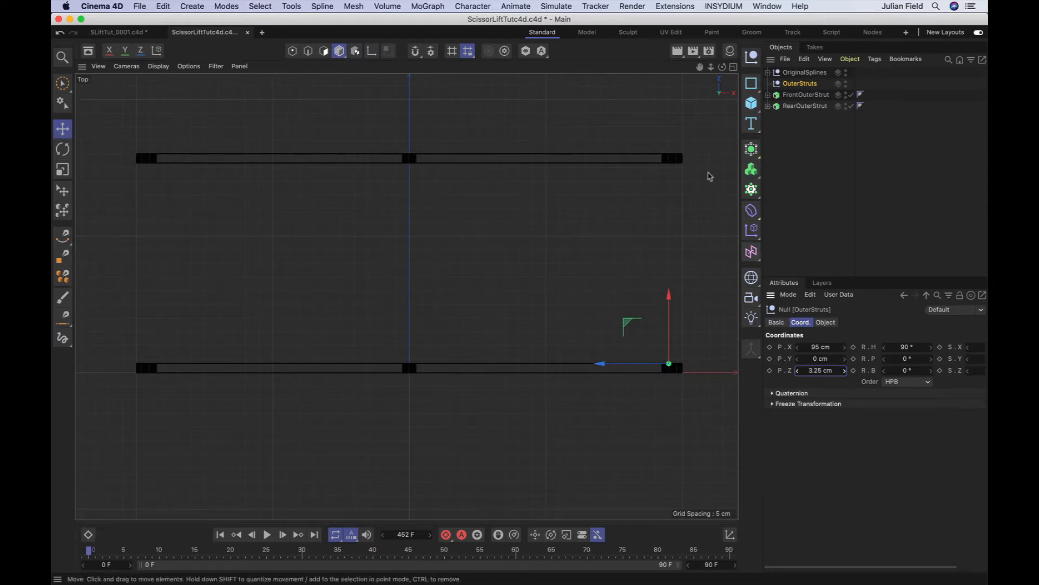
Move FrontOuterStrut and RearOuterStrut back into the OuterStruts null and collapse the group.
{"action": "left_click", "coordinate": [805, 106]}
{"action": "left_click", "coordinate": [806, 95], "text": "shift"}
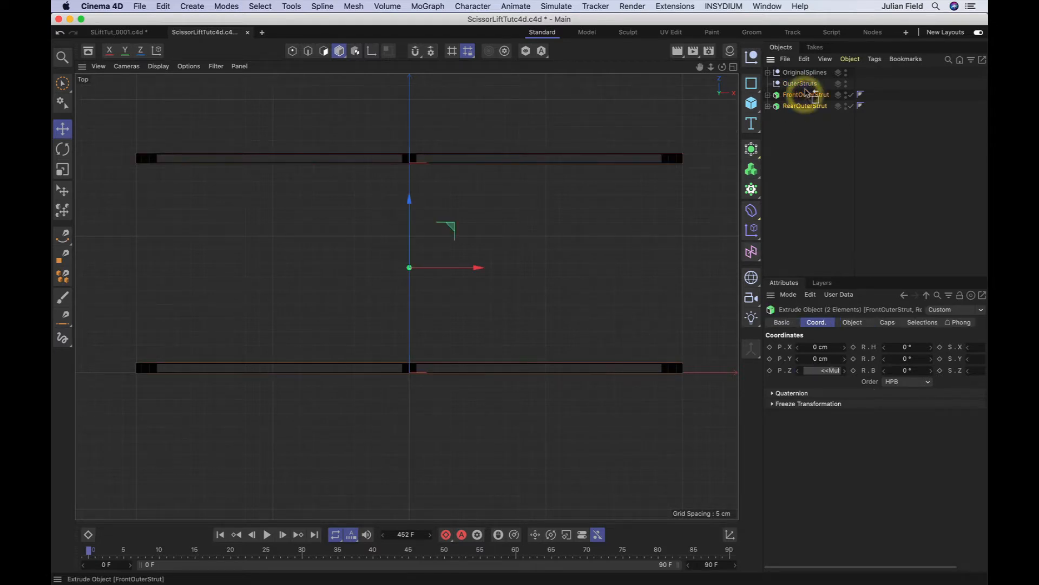
{"action": "left_click_drag", "start_coordinate": [806, 94], "coordinate": [801, 86]}
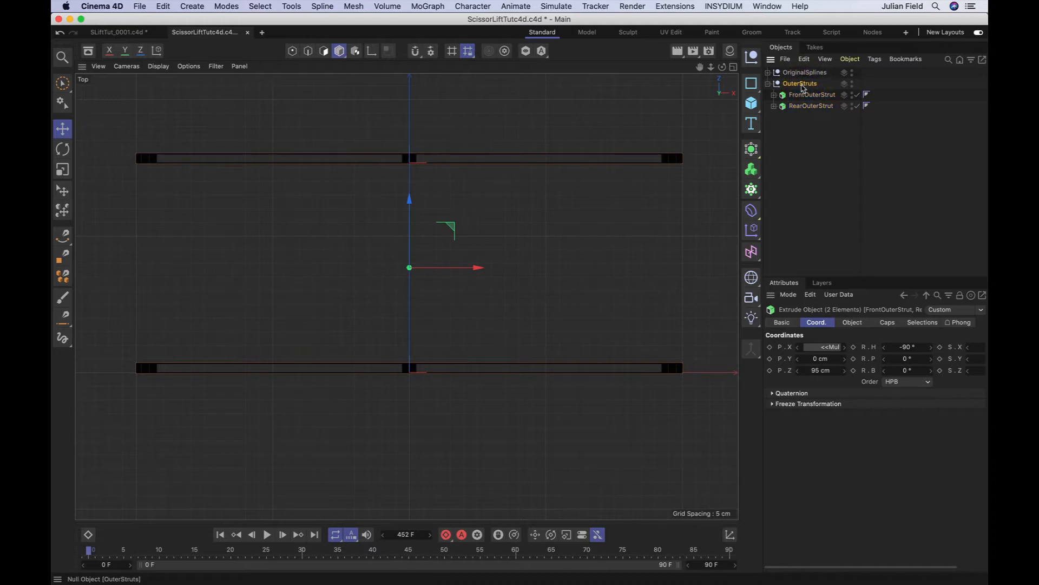
{"action": "left_click", "coordinate": [801, 85]}
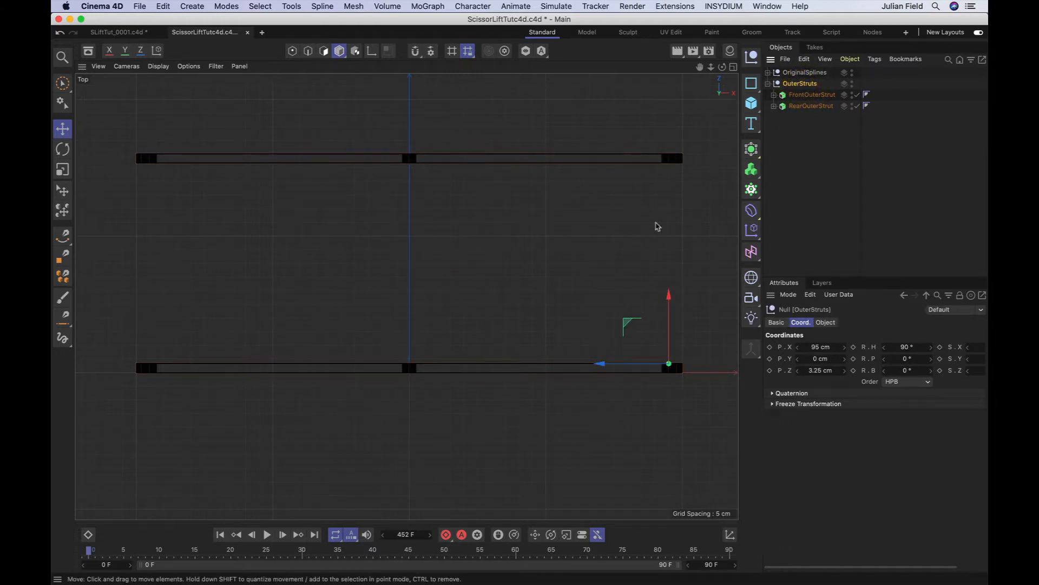
{"action": "key", "text": "F1"}
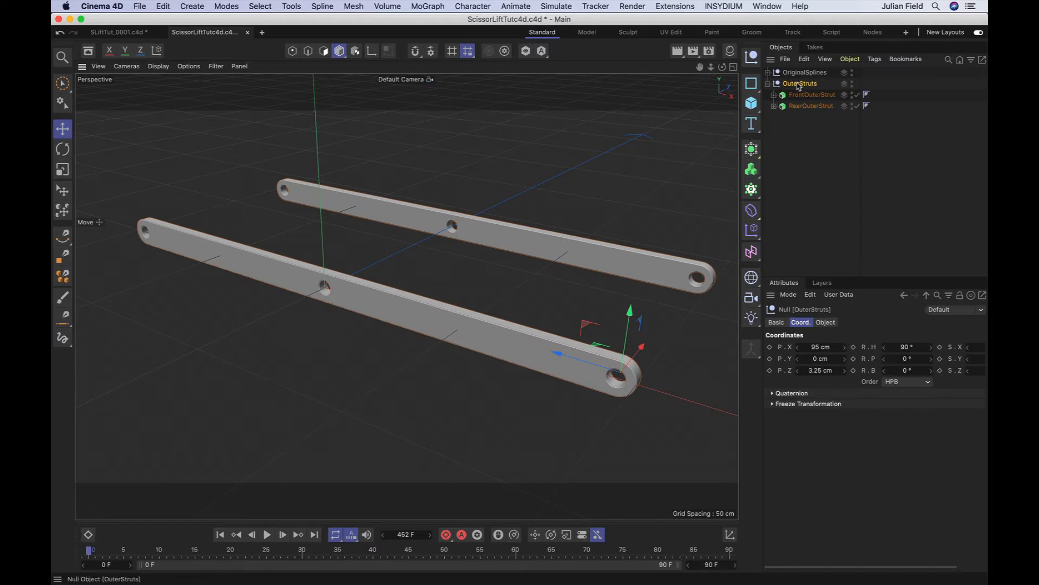
{"action": "left_click", "coordinate": [768, 84]}
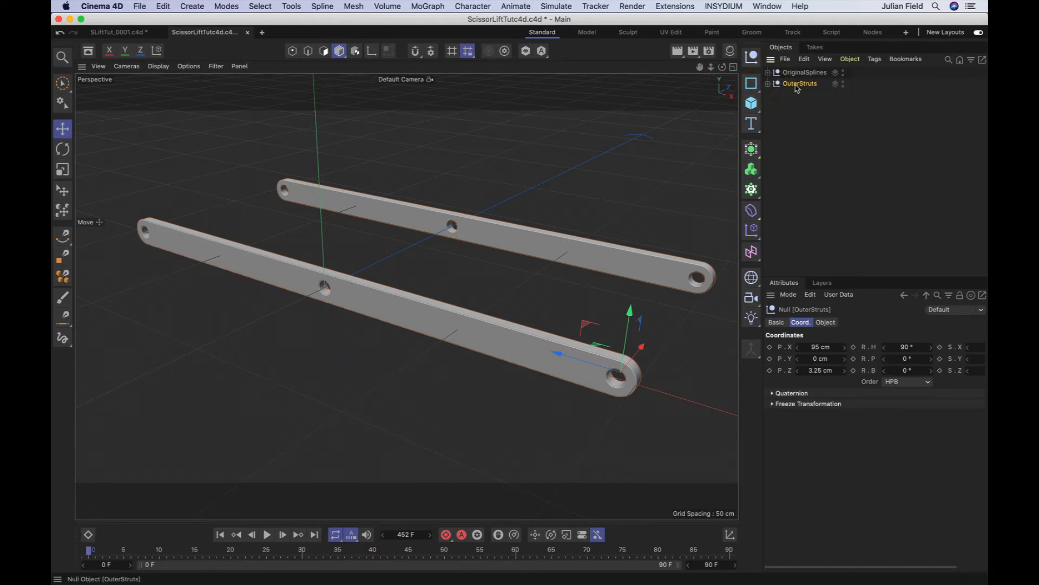
Duplicate the OuterStruts null with its struts and rename the copy InnerStruts.
{"action": "left_click", "coordinate": [800, 86]}
{"action": "left_click_drag", "start_coordinate": [798, 85], "coordinate": [798, 92], "text": "ctrl"}
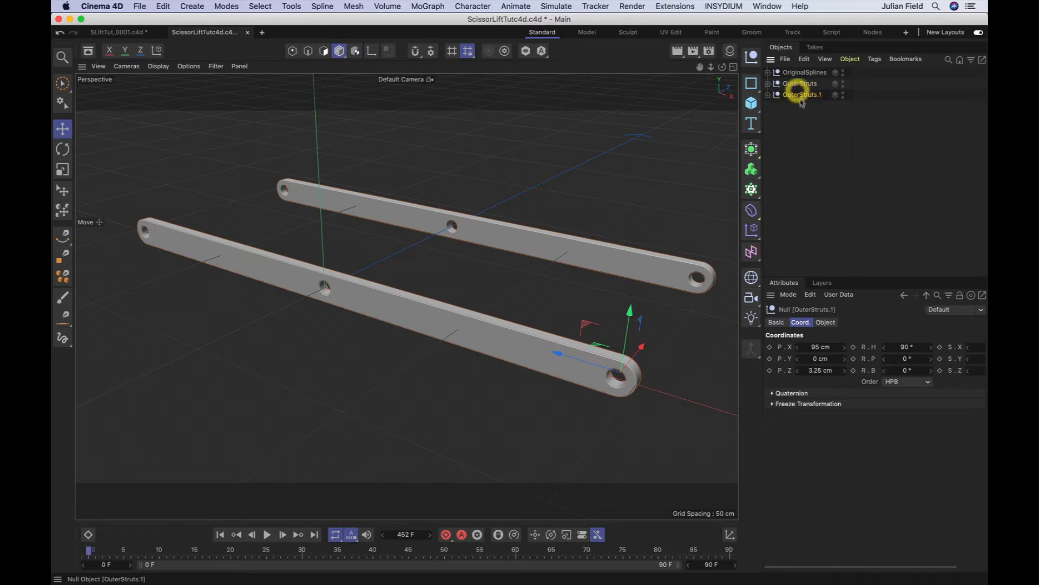
{"action": "double_click", "coordinate": [788, 96]}
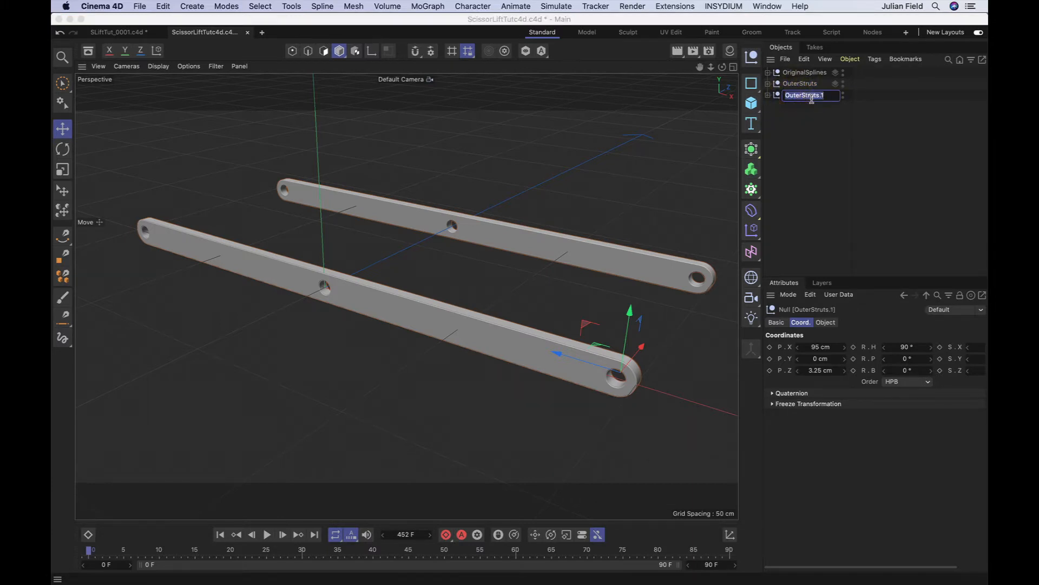
{"action": "type", "text": "Inn"}
{"action": "key", "text": "Return"}
Set the heading rotation of the InnerStruts null to 270°.
{"action": "left_click", "coordinate": [767, 94]}
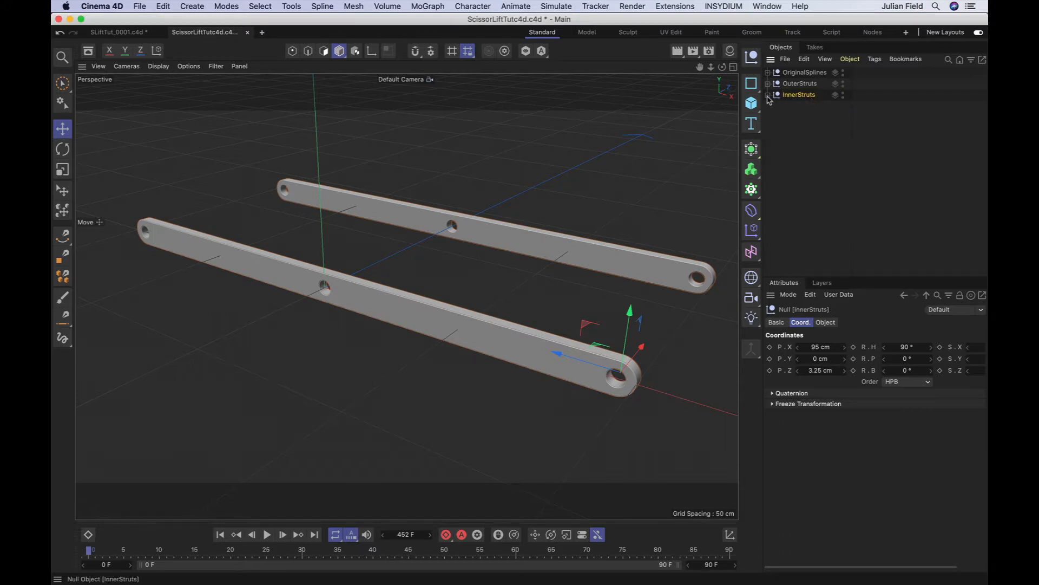
{"action": "left_click", "coordinate": [809, 106]}
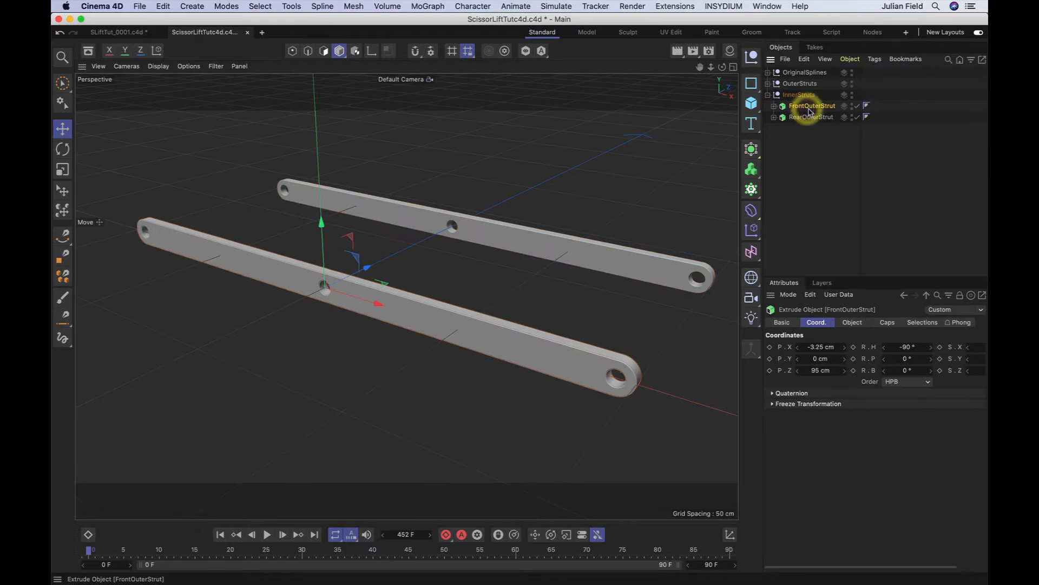
{"action": "left_click", "coordinate": [800, 95]}
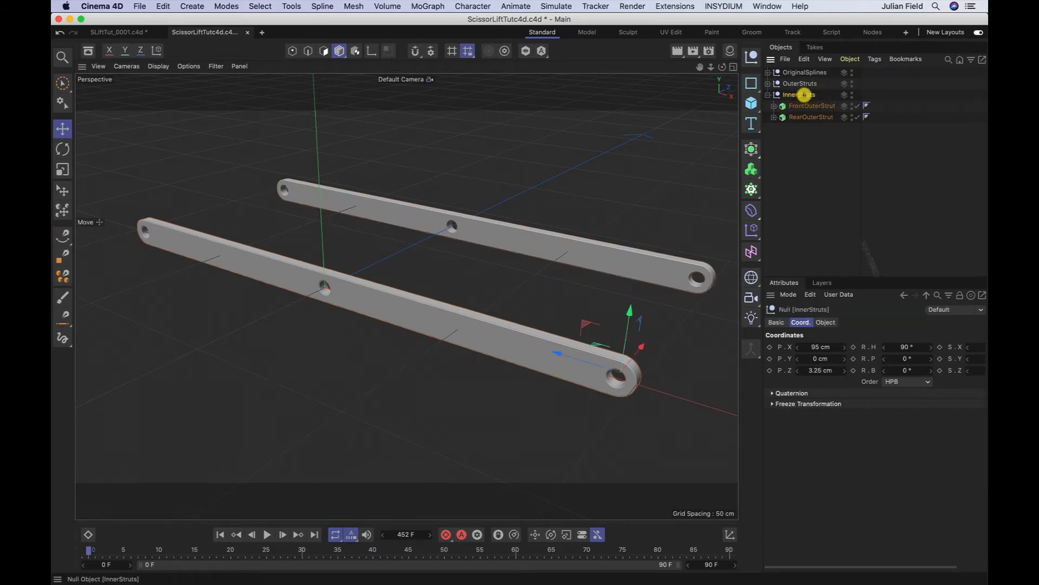
{"action": "left_click", "coordinate": [909, 347]}
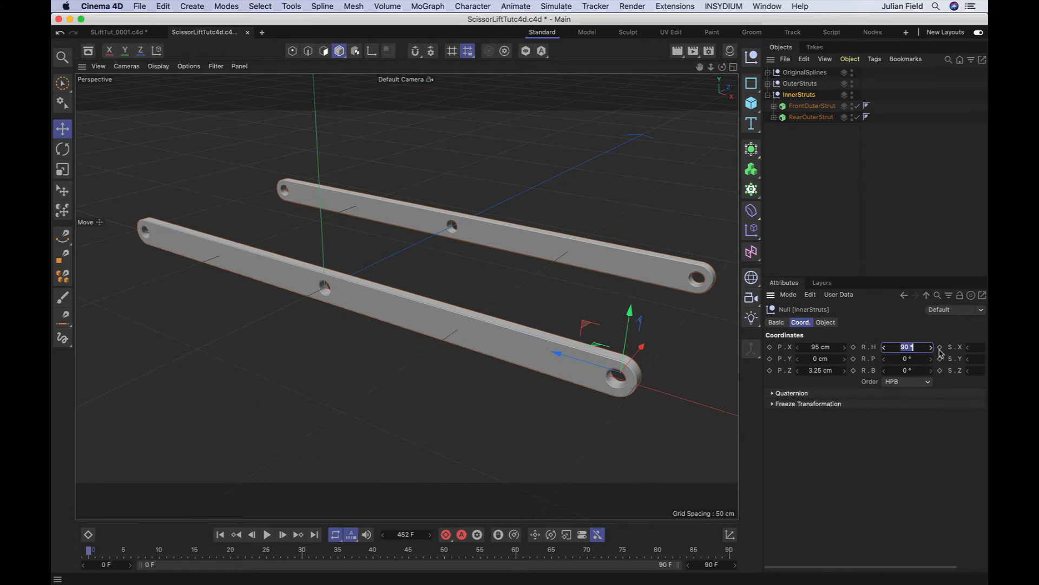
{"action": "key", "text": "Return"}
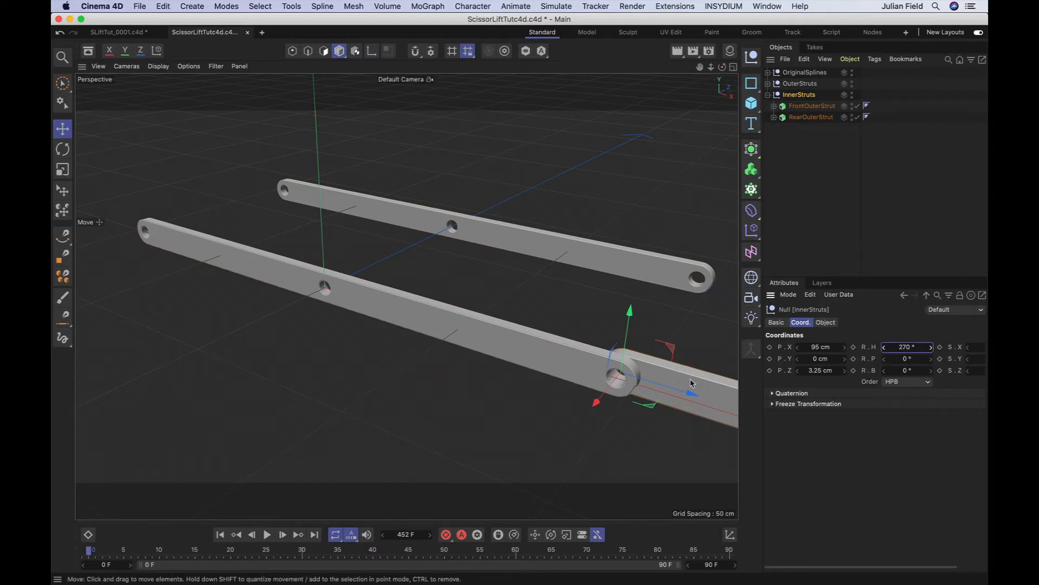
Set the X position of the InnerStruts null to -95 cm and check the struts in the Top and Perspective views.
{"action": "left_click", "coordinate": [815, 347]}
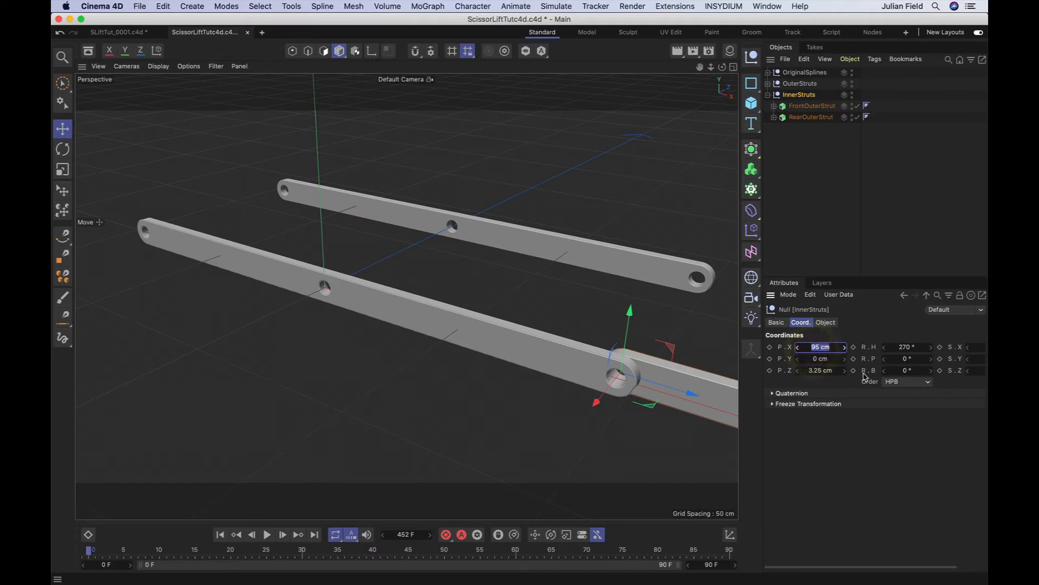
{"action": "type", "text": "-95"}
{"action": "key", "text": "Return"}
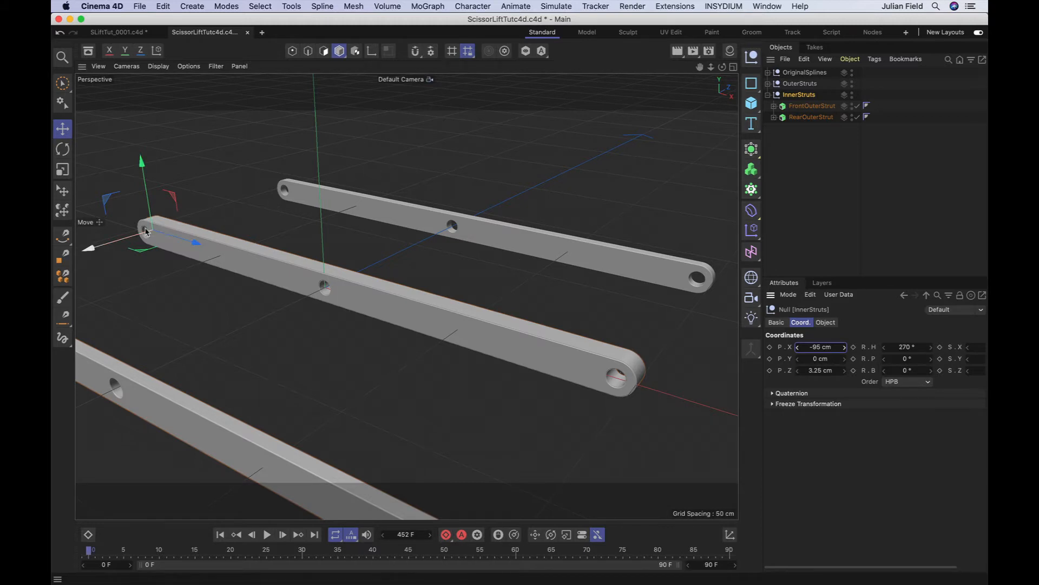
{"action": "key", "text": "F2"}
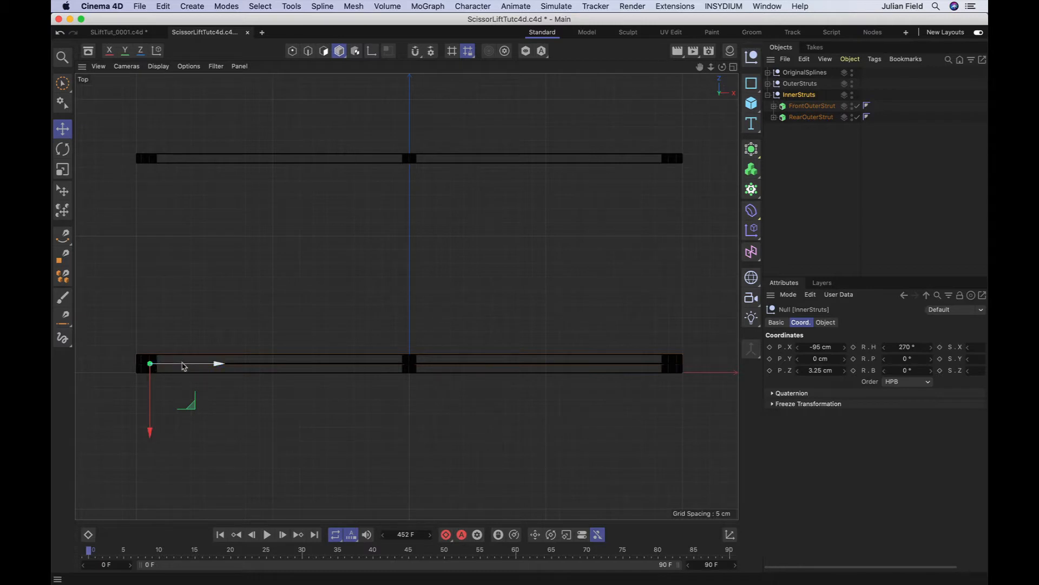
{"action": "key", "text": "F1"}
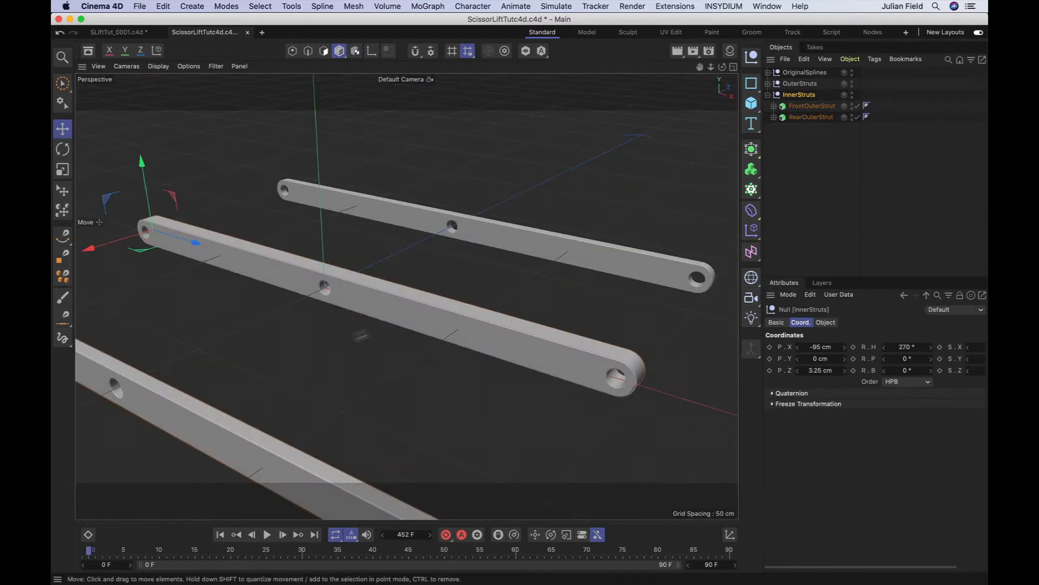
In the Top view, rename the FrontOuterStrut inside InnerStruts to RearOuterStrut and set its X position to -73.25 cm.
{"action": "left_click", "coordinate": [804, 111]}
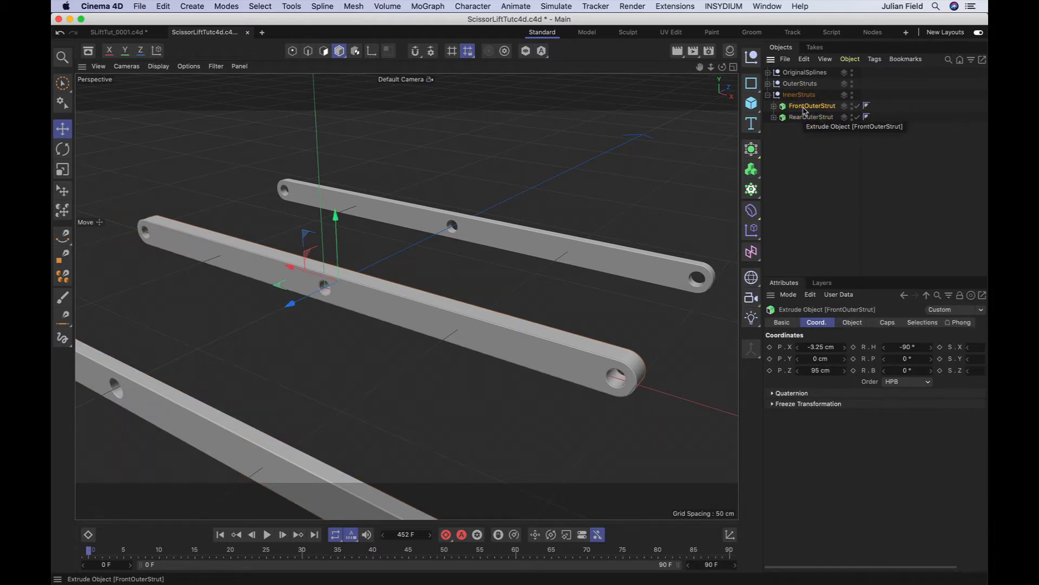
{"action": "key", "text": "F2"}
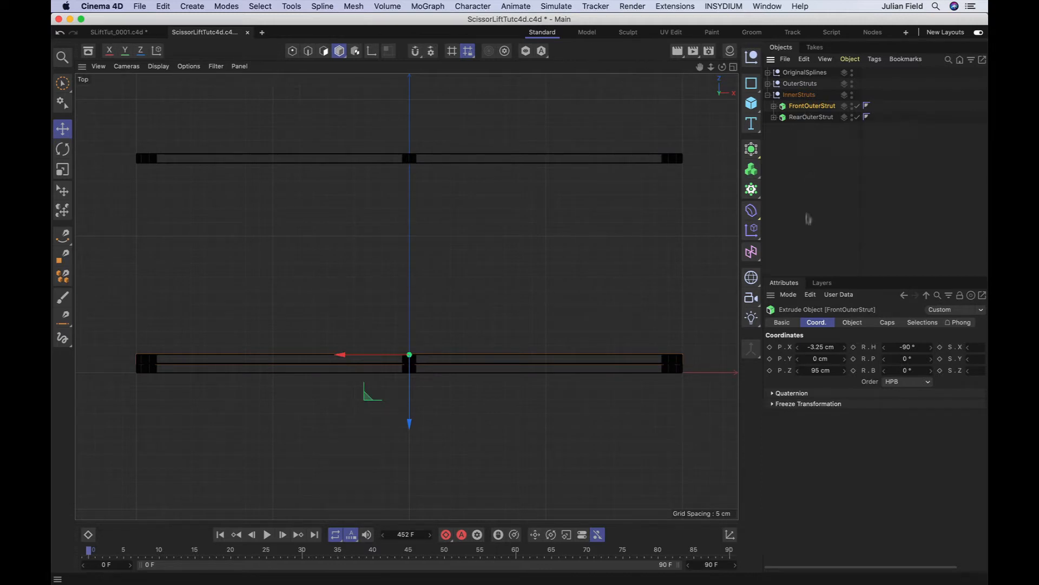
{"action": "double_click", "coordinate": [808, 107]}
{"action": "left_click_drag", "start_coordinate": [806, 106], "coordinate": [785, 107]}
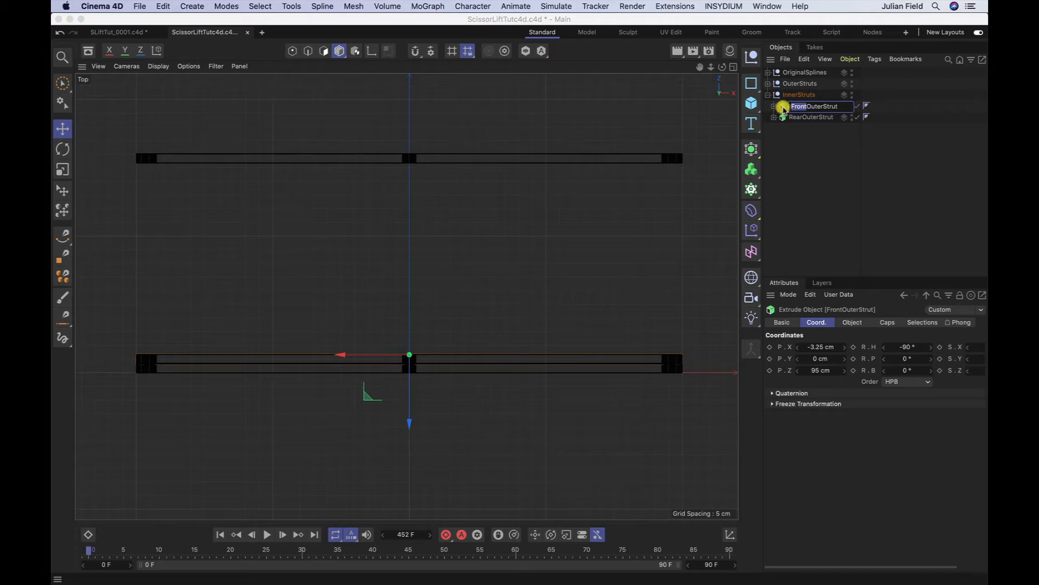
{"action": "type", "text": "Rear"}
{"action": "key", "text": "Return"}
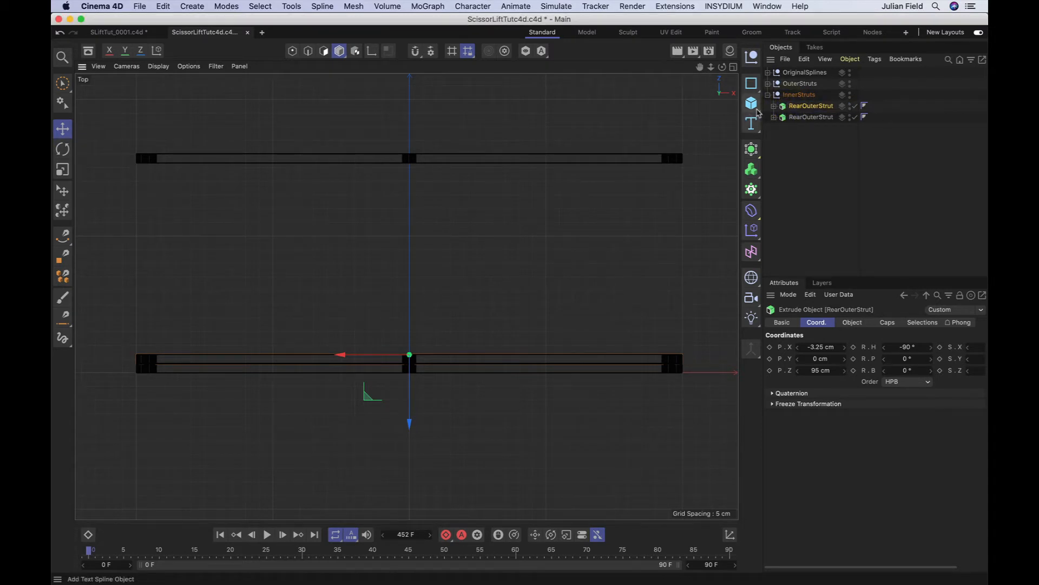
{"action": "double_click", "coordinate": [823, 349]}
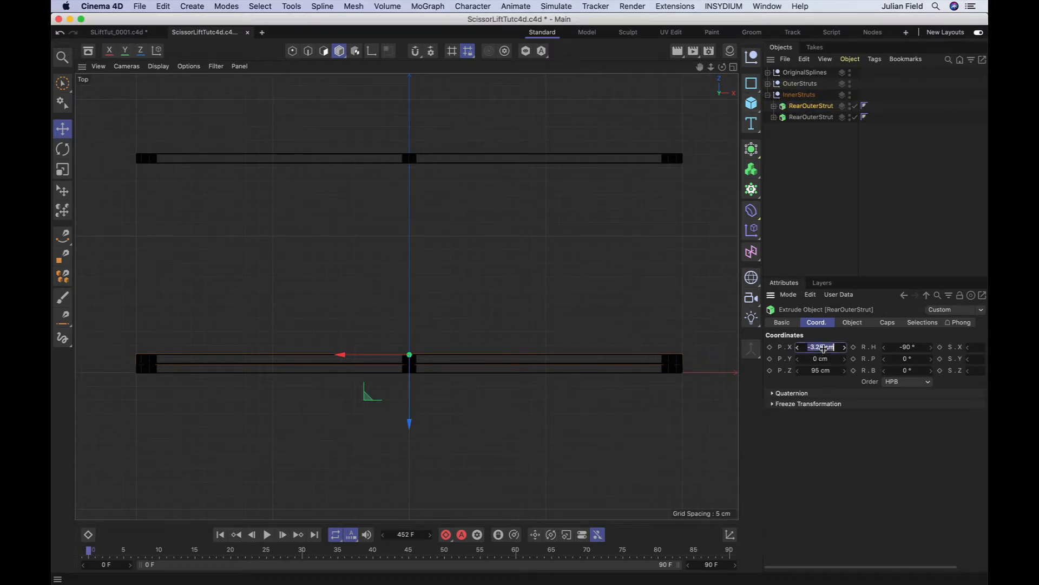
{"action": "key", "text": "BackSpace"}
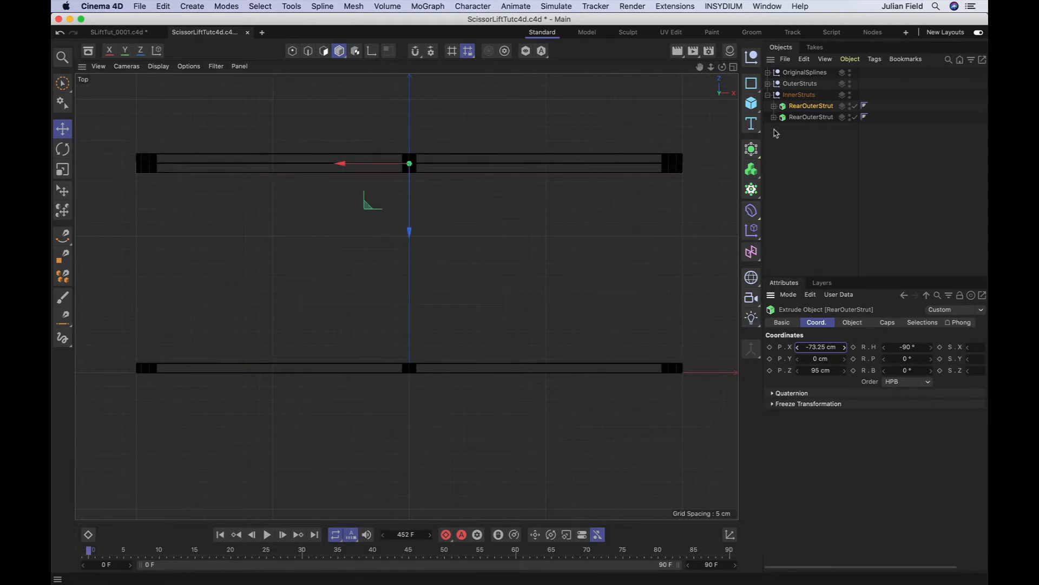
Rename the second strut inside InnerStruts to FrontOuterStrut.
{"action": "left_click", "coordinate": [803, 120]}
{"action": "double_click", "coordinate": [800, 118]}
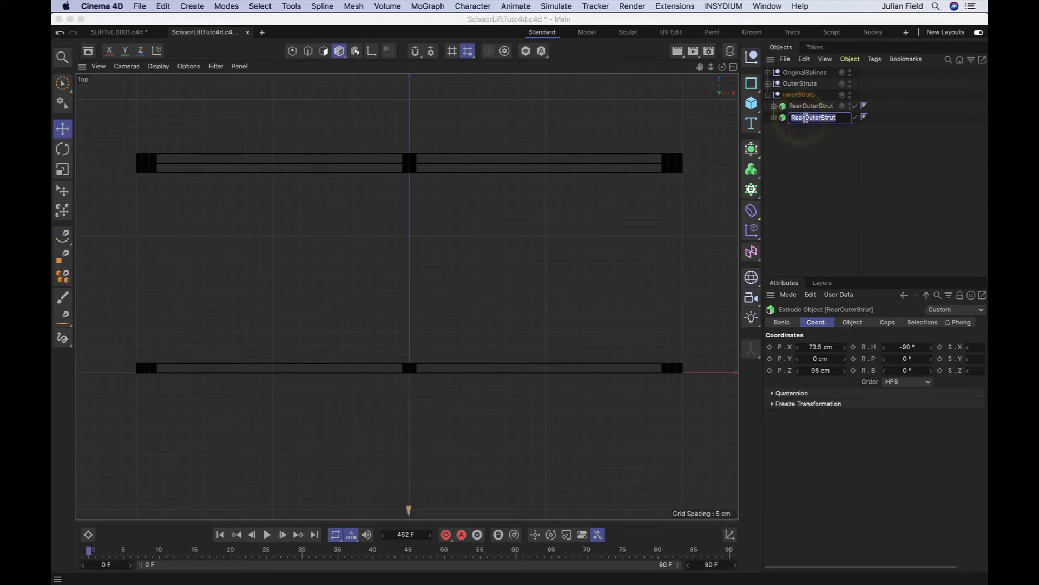
{"action": "type", "text": "Front"}
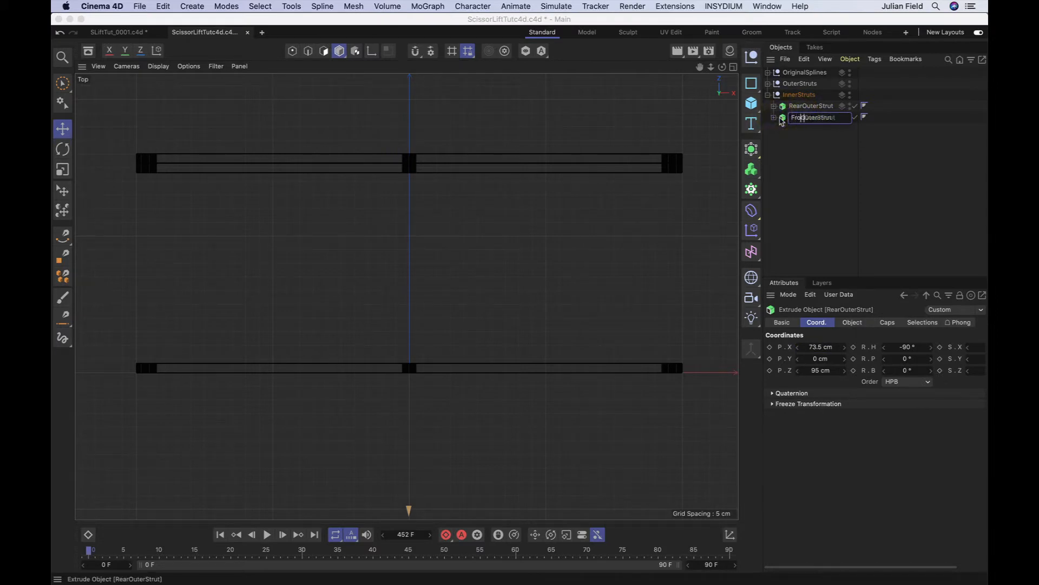
{"action": "key", "text": "Return"}
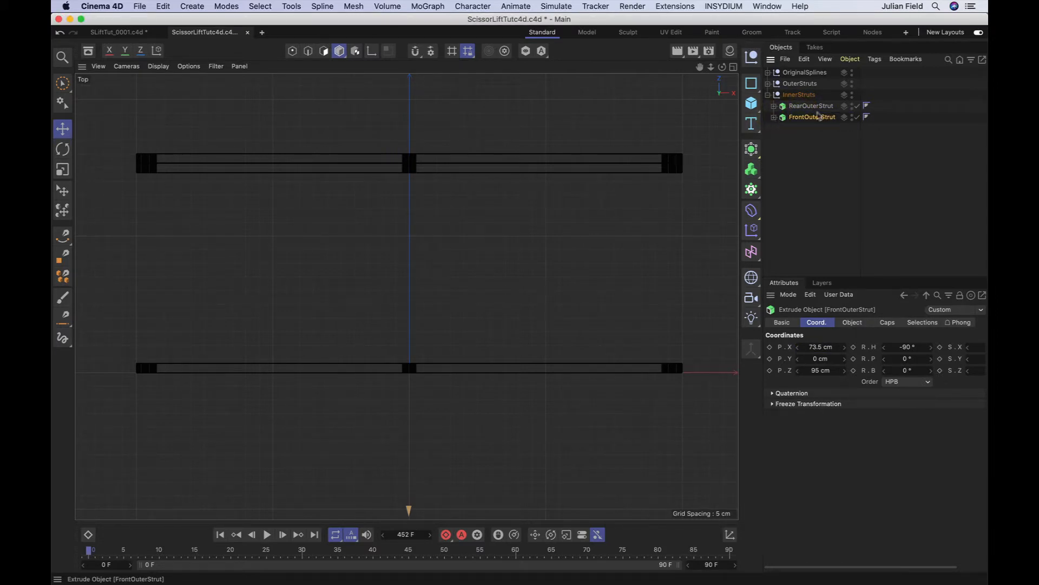
Rename the RearOuterStrut inside InnerStruts to RearInnerStrut.
{"action": "double_click", "coordinate": [813, 109]}
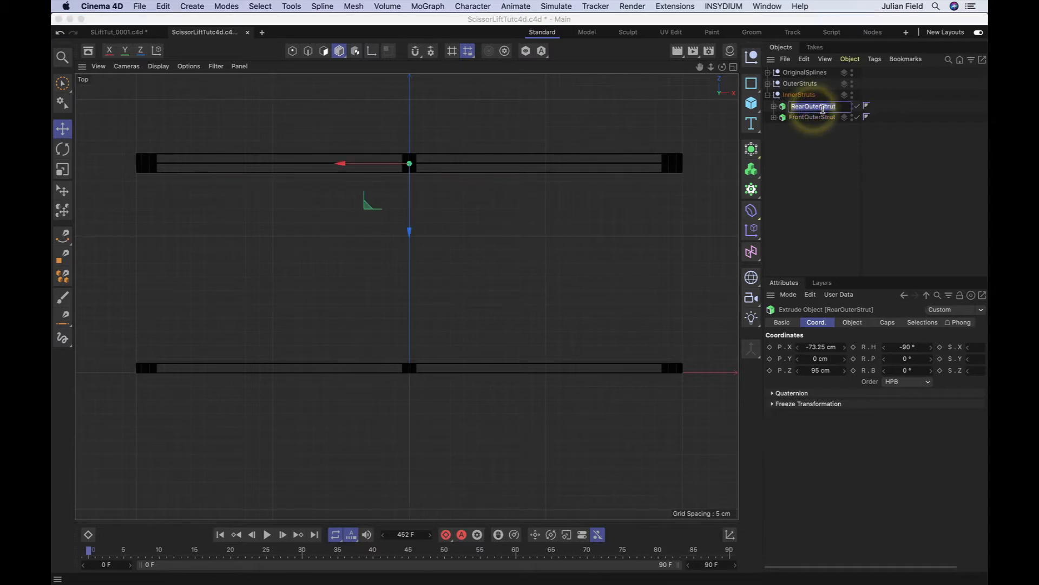
{"action": "left_click", "coordinate": [822, 108]}
{"action": "key", "text": "BackSpace"}
{"action": "key", "text": "BackSpace"}
{"action": "key", "text": "BackSpace"}
{"action": "key", "text": "BackSpace"}
{"action": "key", "text": "BackSpace"}
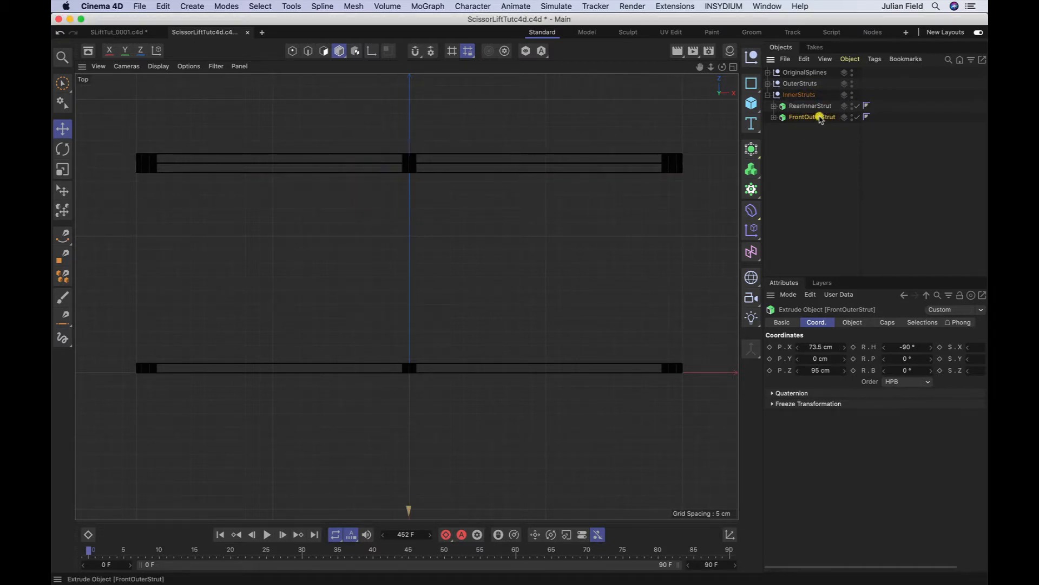
Rename the FrontOuterStrut inside InnerStruts to FrontInnerStrut.
{"action": "left_click", "coordinate": [819, 121]}
{"action": "left_click", "coordinate": [818, 118]}
{"action": "double_click", "coordinate": [818, 117]}
{"action": "key", "text": "BackSpace"}
{"action": "key", "text": "BackSpace"}
{"action": "key", "text": "BackSpace"}
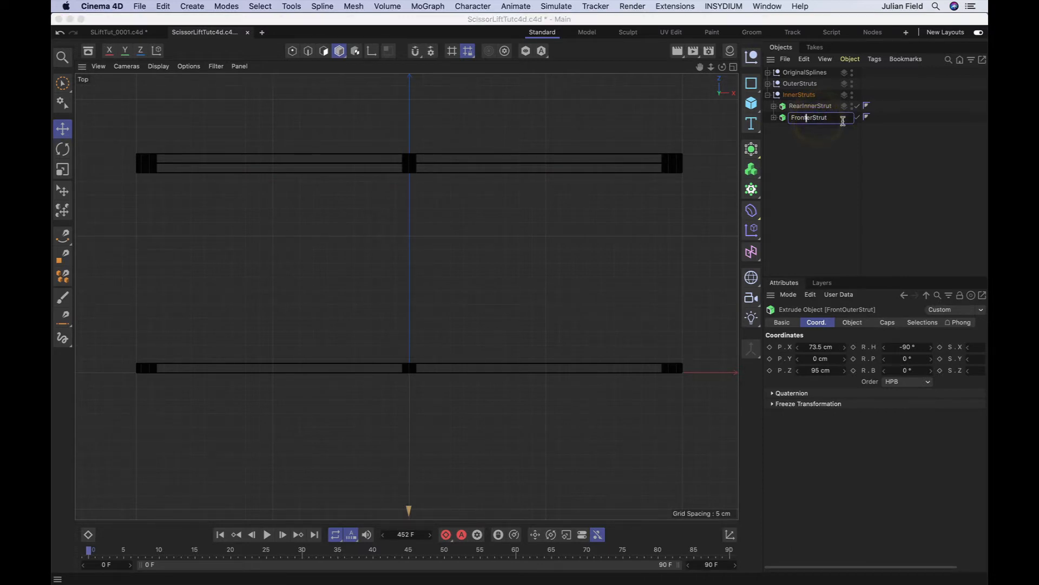
{"action": "key", "text": "Return"}
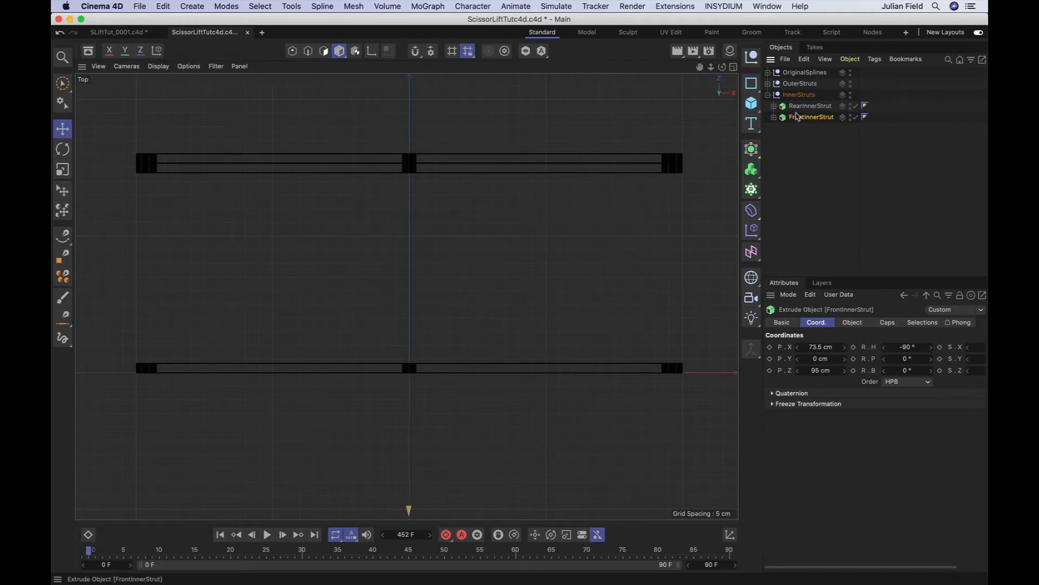
Set the X position of FrontInnerStrut to 0.25 cm and check it in the Perspective view.
{"action": "left_click", "coordinate": [797, 118]}
{"action": "double_click", "coordinate": [822, 348]}
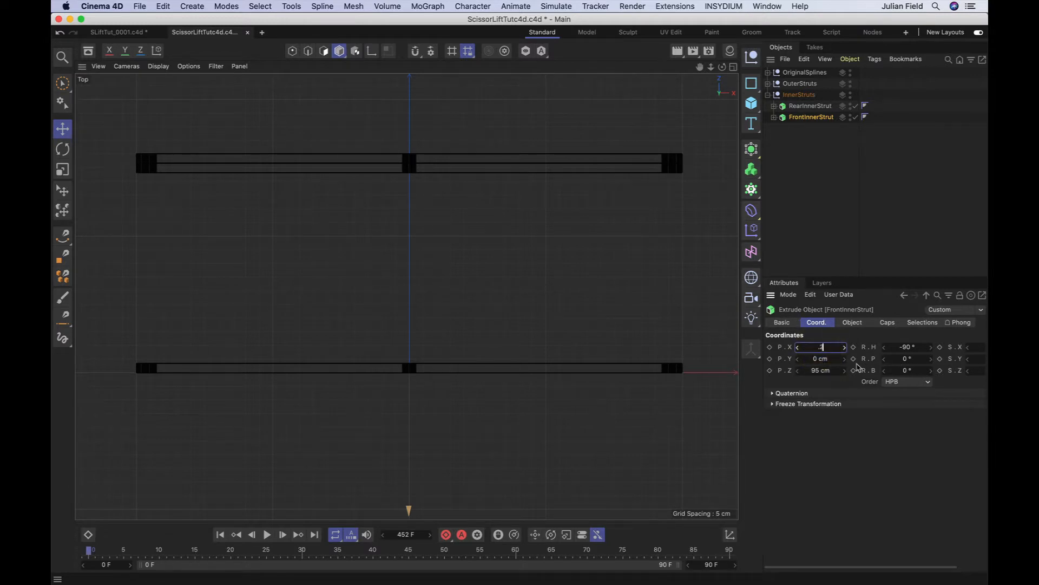
{"action": "key", "text": "Return"}
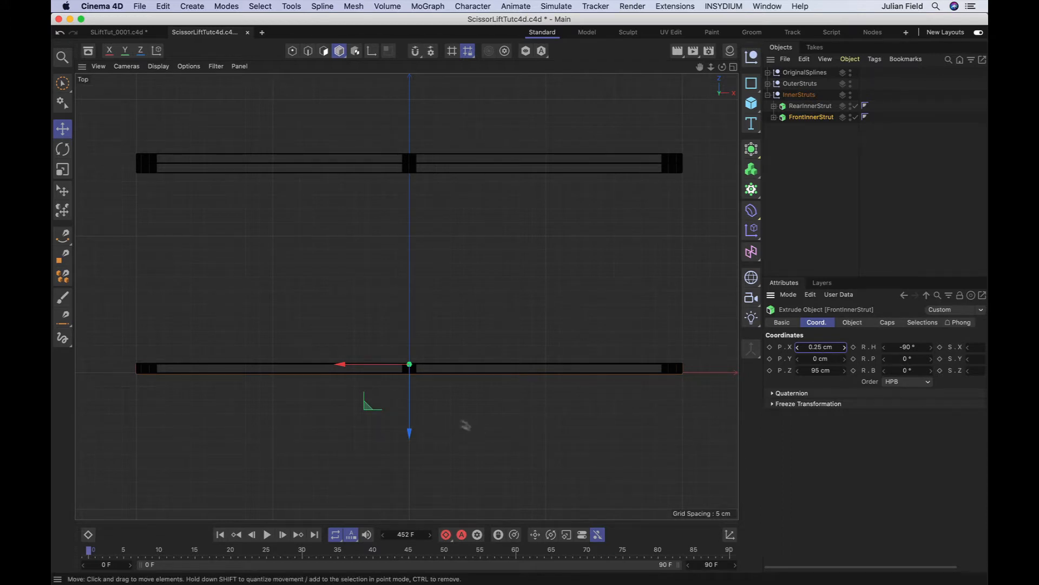
{"action": "key", "text": "F1"}
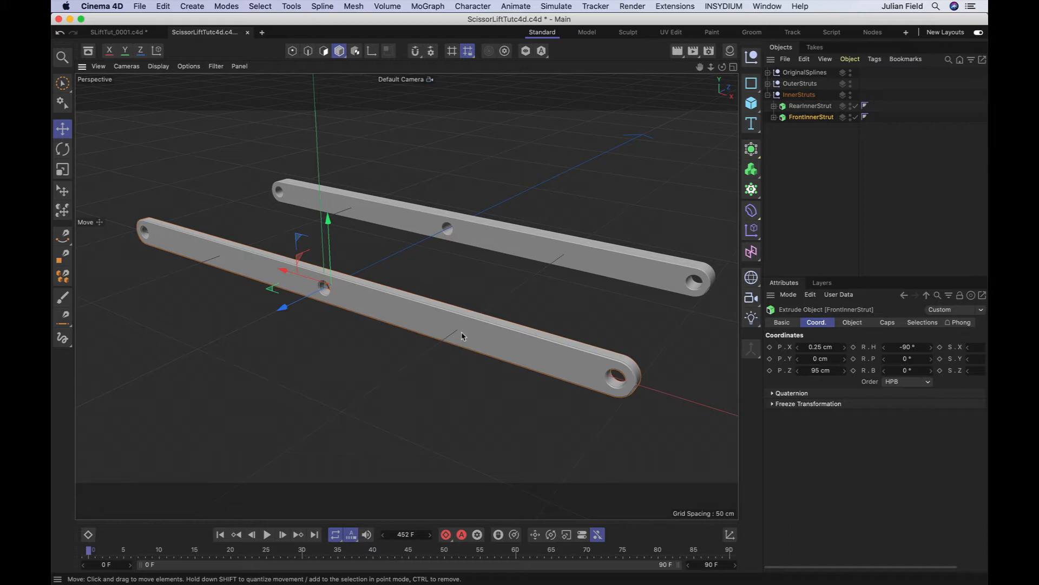
Return to the Top view and set the X position of FrontInnerStrut to 3.25 cm.
{"action": "key", "text": "F2"}
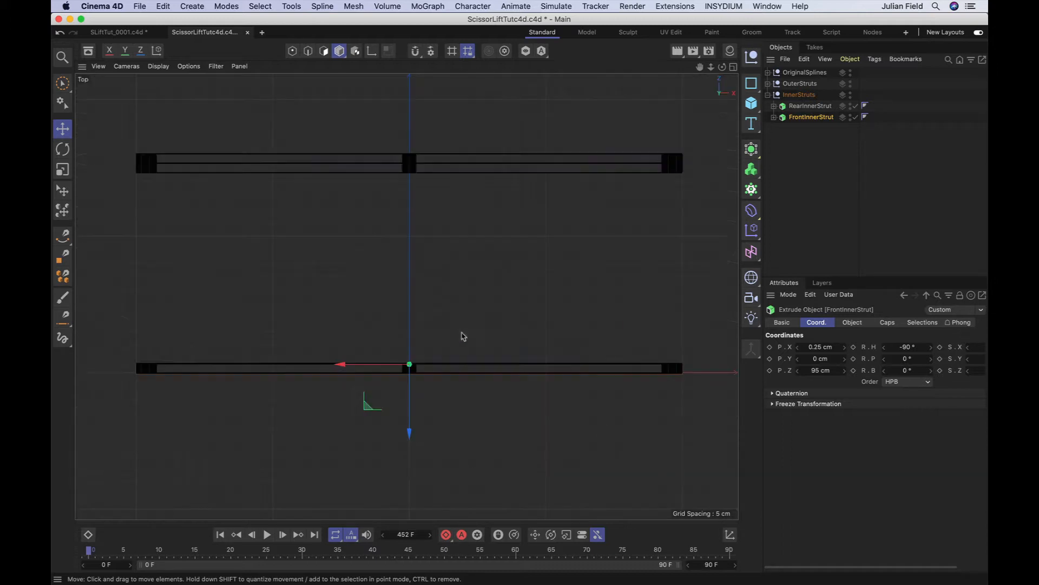
{"action": "left_click", "coordinate": [818, 347]}
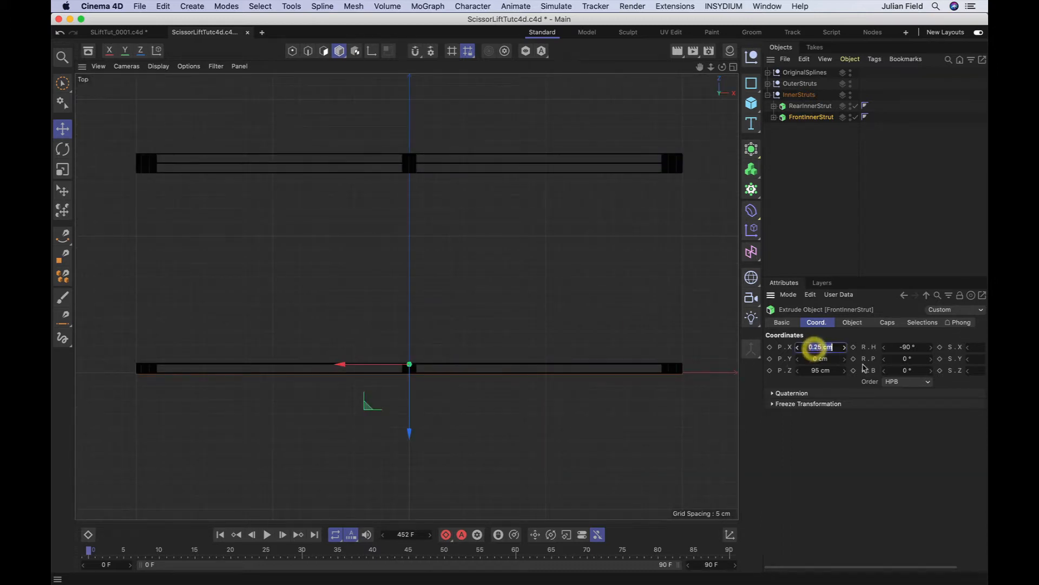
{"action": "type", "text": "3.2"}
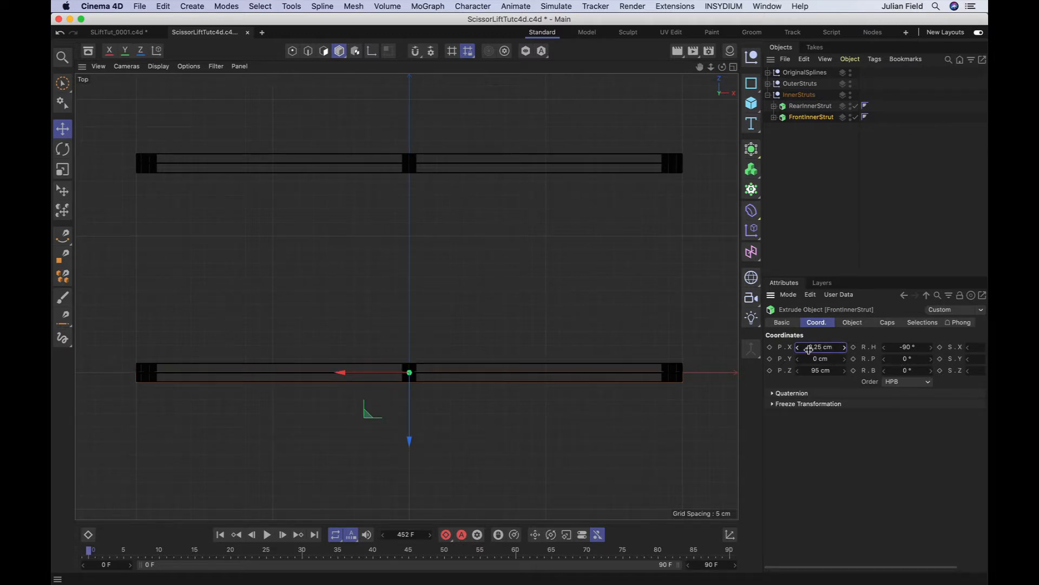
Set the X position of FrontInnerStrut to -3.25 cm.
{"action": "left_click", "coordinate": [812, 348]}
{"action": "key", "text": "BackSpace"}
{"action": "type", "text": "-3.25"}
{"action": "key", "text": "Return"}
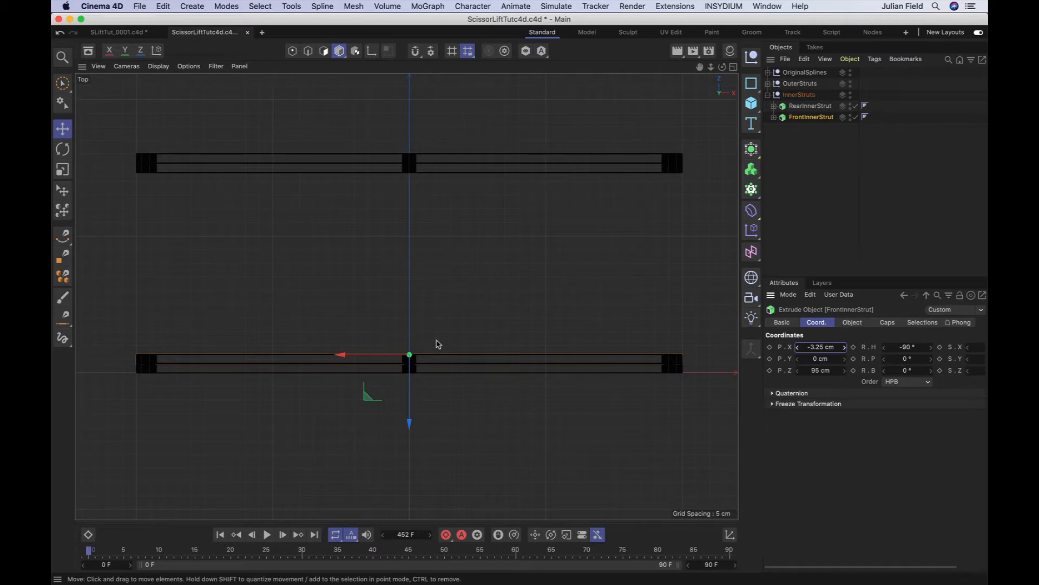
Move FrontInnerStrut further inward to an X position of about -4.19 cm and inspect the gap in the Perspective view.
{"action": "left_click_drag", "start_coordinate": [410, 405], "coordinate": [410, 400]}
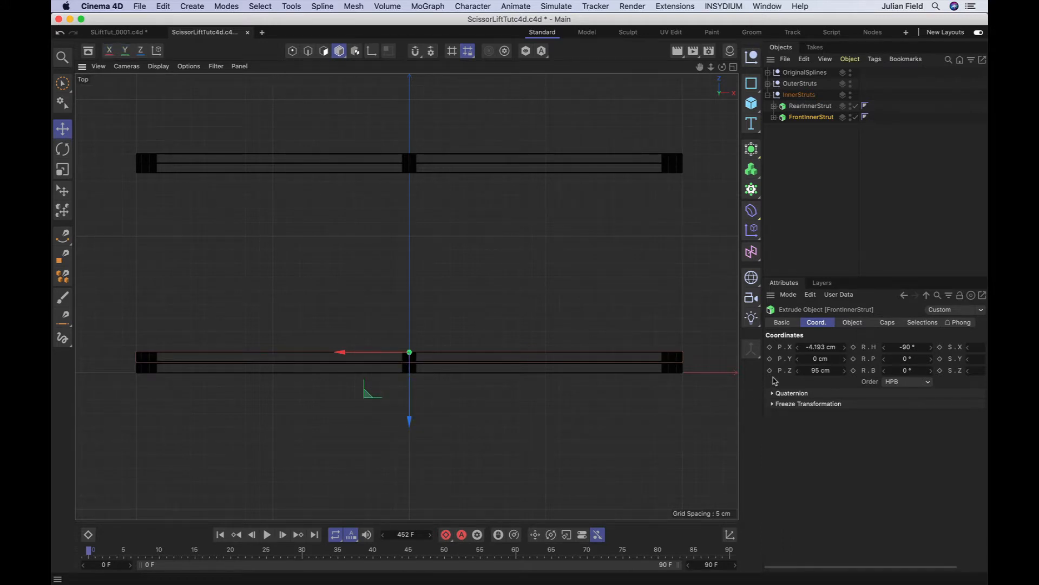
{"action": "key", "text": "F1"}
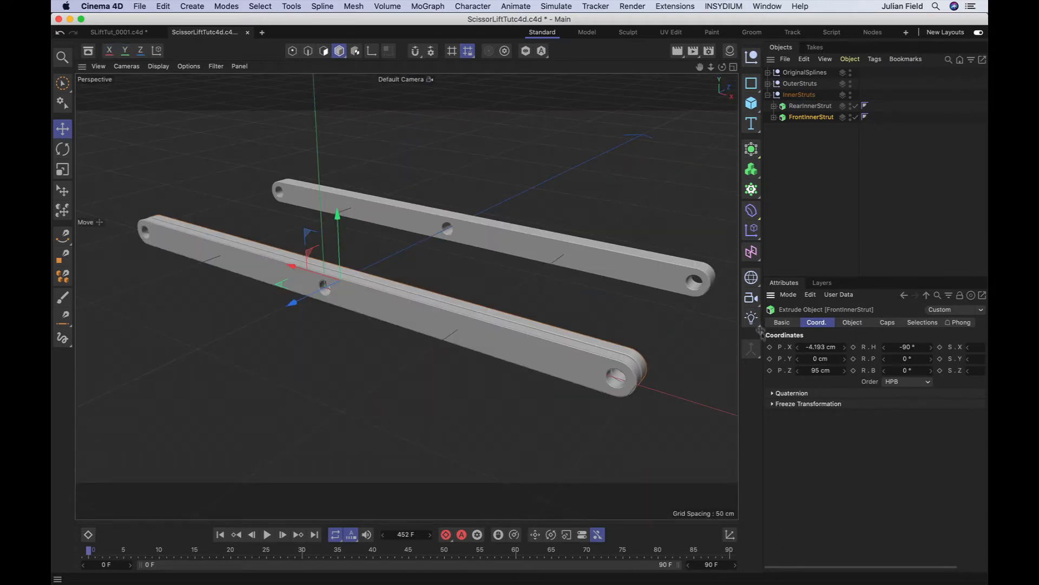
{"action": "left_click_drag", "start_coordinate": [722, 66], "coordinate": [639, 67]}
{"action": "left_click_drag", "start_coordinate": [722, 66], "coordinate": [782, 66]}
Set the X position of FrontInnerStrut to -3.75 cm and check its spacing from the front outer strut.
{"action": "double_click", "coordinate": [821, 347]}
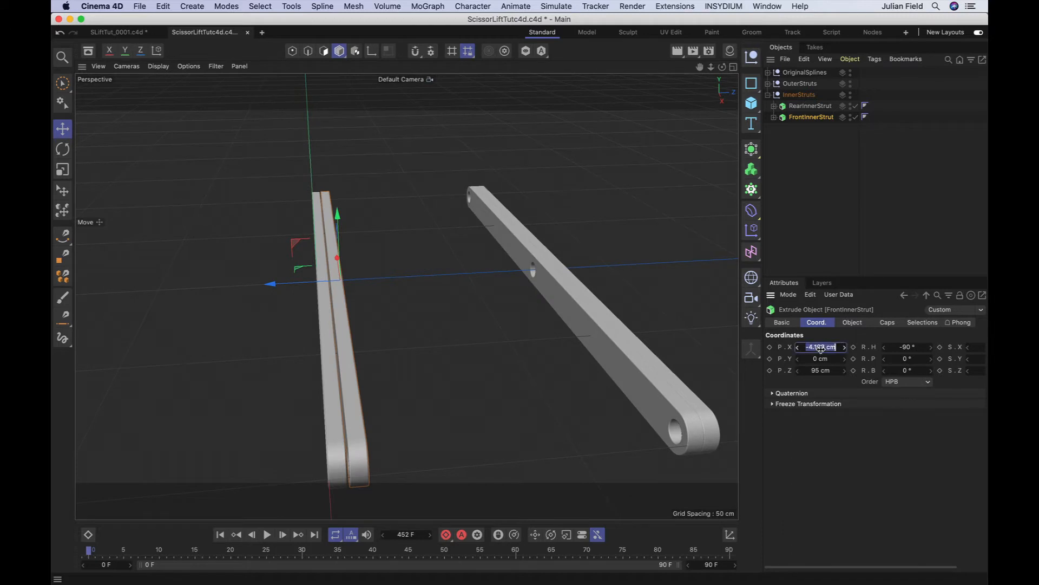
{"action": "key", "text": "BackSpace"}
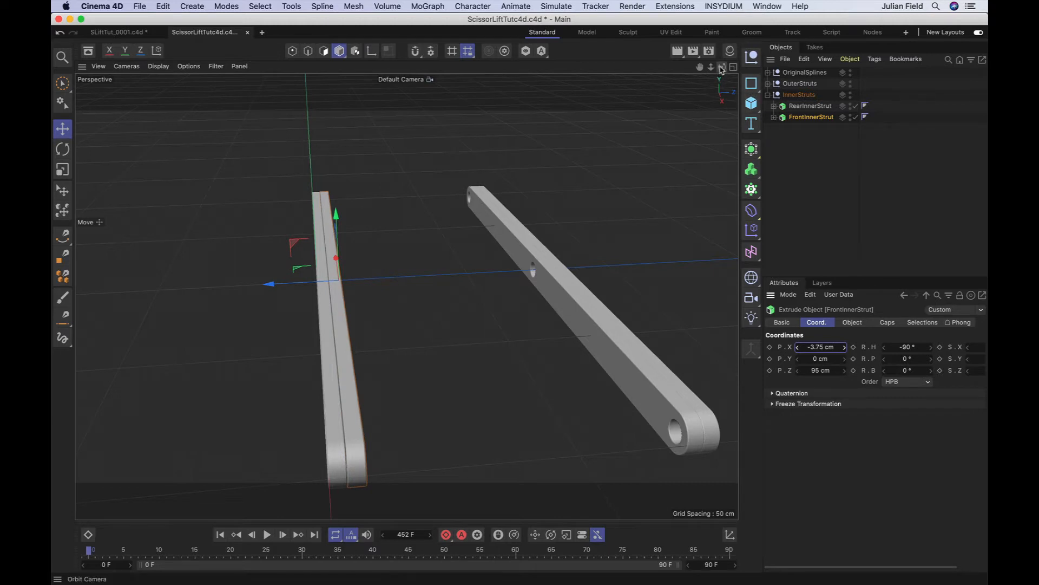
{"action": "left_click_drag", "start_coordinate": [722, 67], "coordinate": [779, 47]}
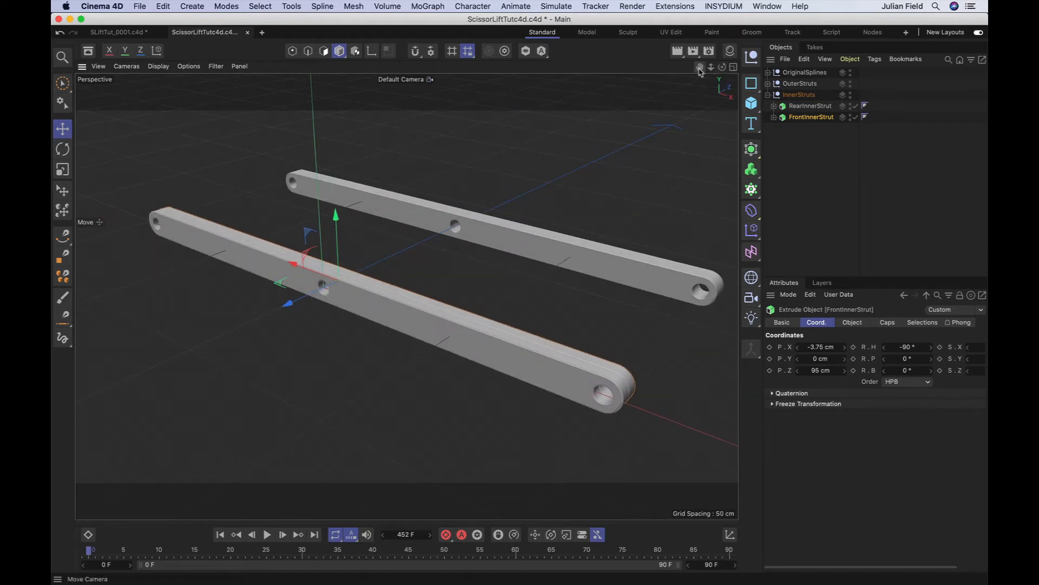
{"action": "left_click_drag", "start_coordinate": [700, 67], "coordinate": [668, 88]}
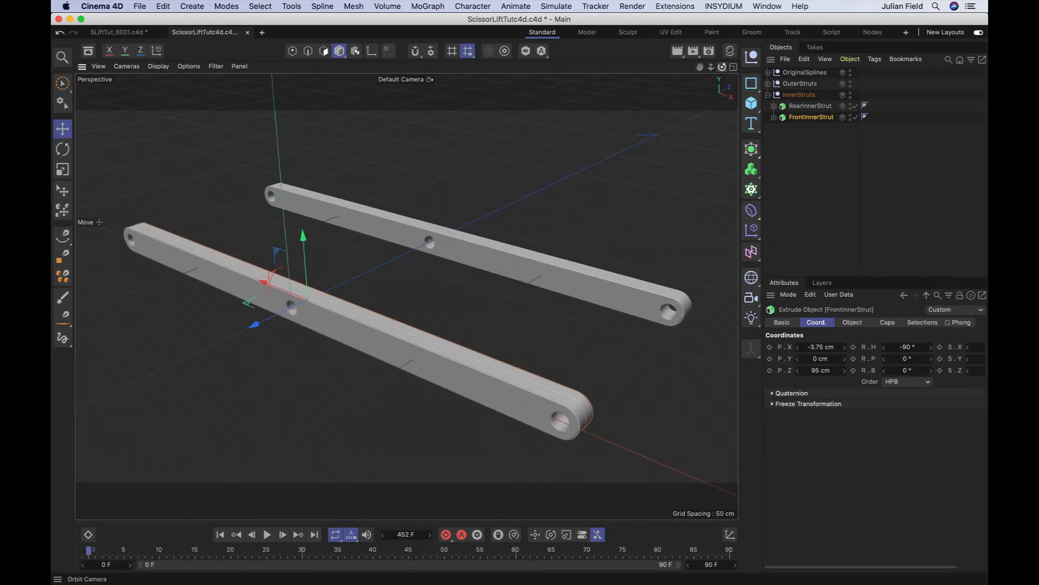
Examine the gap between the rear inner and outer struts at their end in the Top view.
{"action": "key", "text": "F2"}
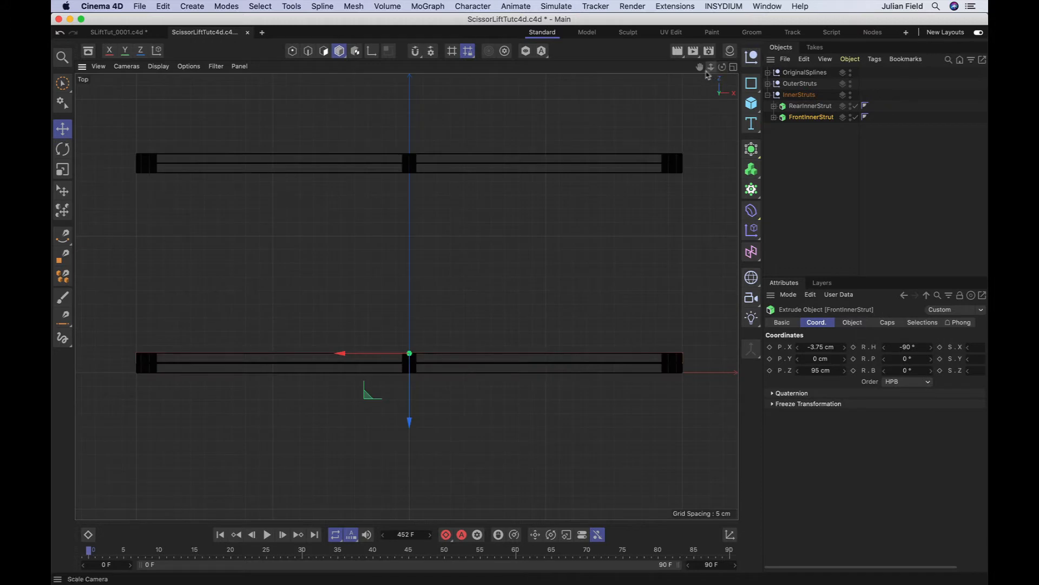
{"action": "left_click_drag", "start_coordinate": [700, 68], "coordinate": [613, 157]}
{"action": "right_click_drag", "start_coordinate": [700, 68], "coordinate": [752, 68]}
{"action": "left_click_drag", "start_coordinate": [700, 68], "coordinate": [478, 134]}
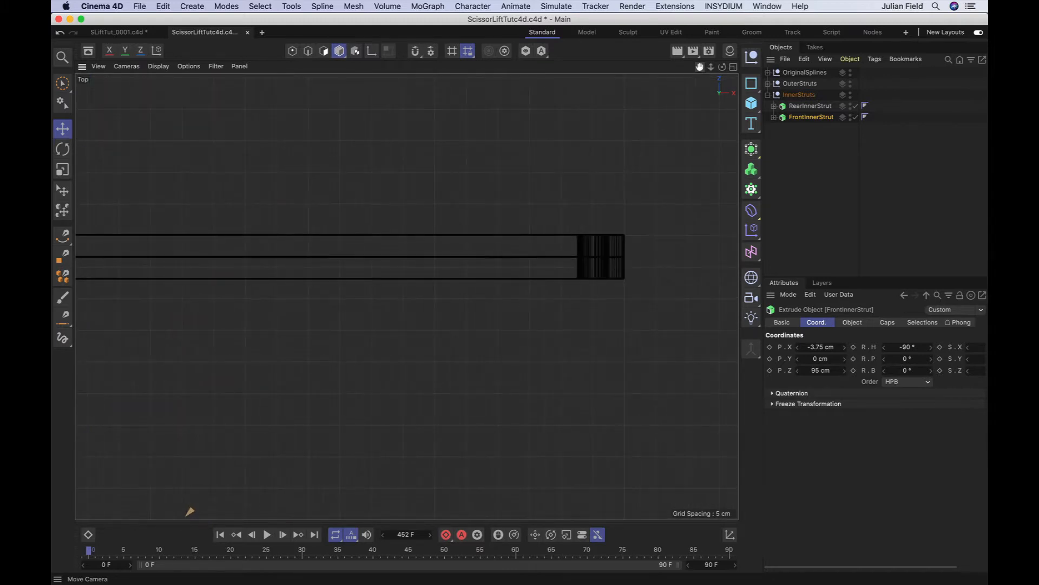
{"action": "right_click_drag", "start_coordinate": [700, 68], "coordinate": [746, 68]}
{"action": "left_click_drag", "start_coordinate": [700, 68], "coordinate": [492, 99]}
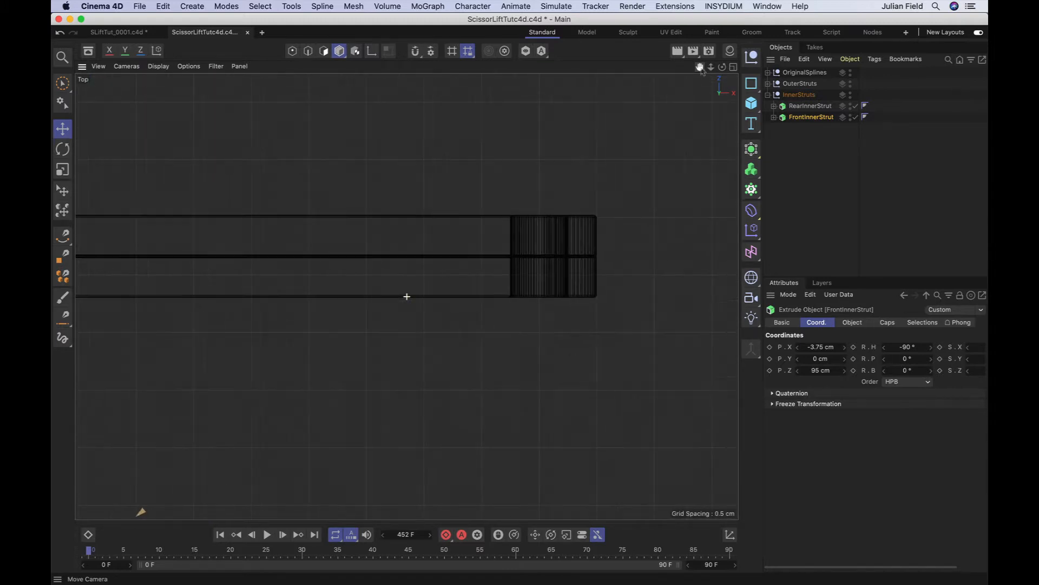
{"action": "right_click_drag", "start_coordinate": [701, 68], "coordinate": [743, 69]}
{"action": "left_click_drag", "start_coordinate": [700, 68], "coordinate": [523, 81]}
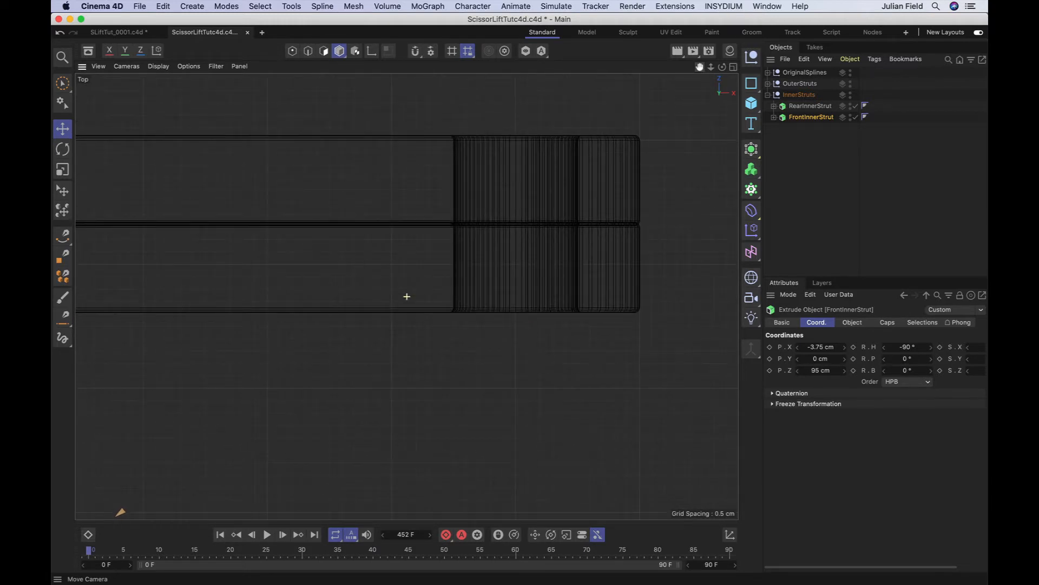
Set the X position of RearInnerStrut to -73 cm and check both strut pairs in the Perspective view.
{"action": "left_click", "coordinate": [794, 106]}
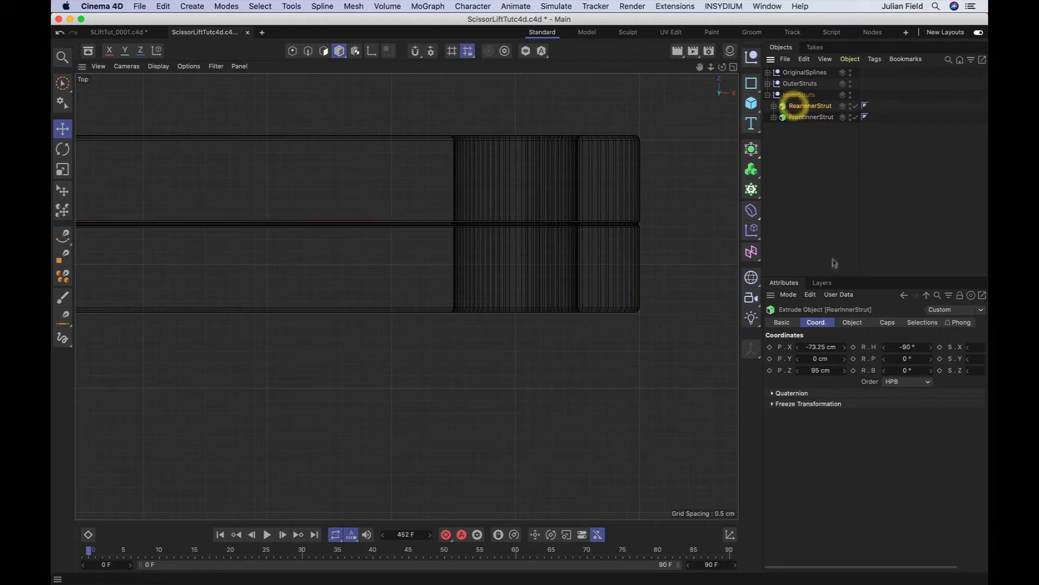
{"action": "double_click", "coordinate": [822, 347]}
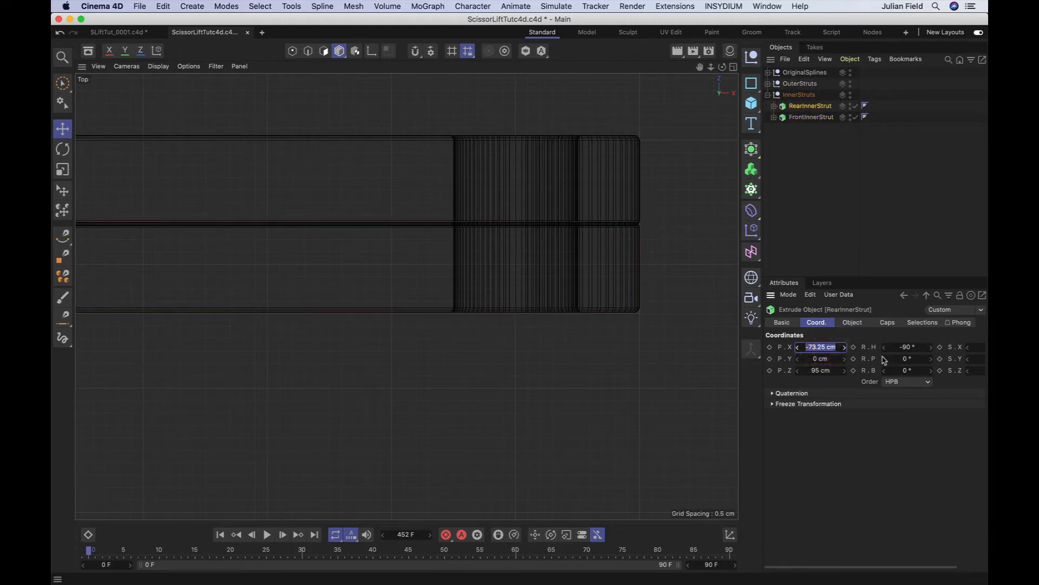
{"action": "type", "text": "-73"}
{"action": "key", "text": "Return"}
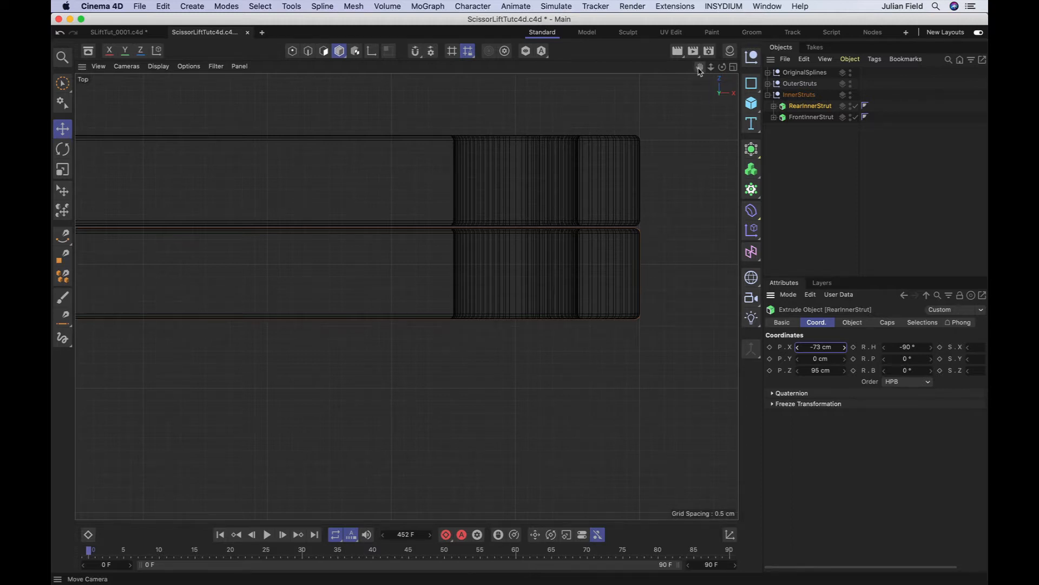
{"action": "key", "text": "F1"}
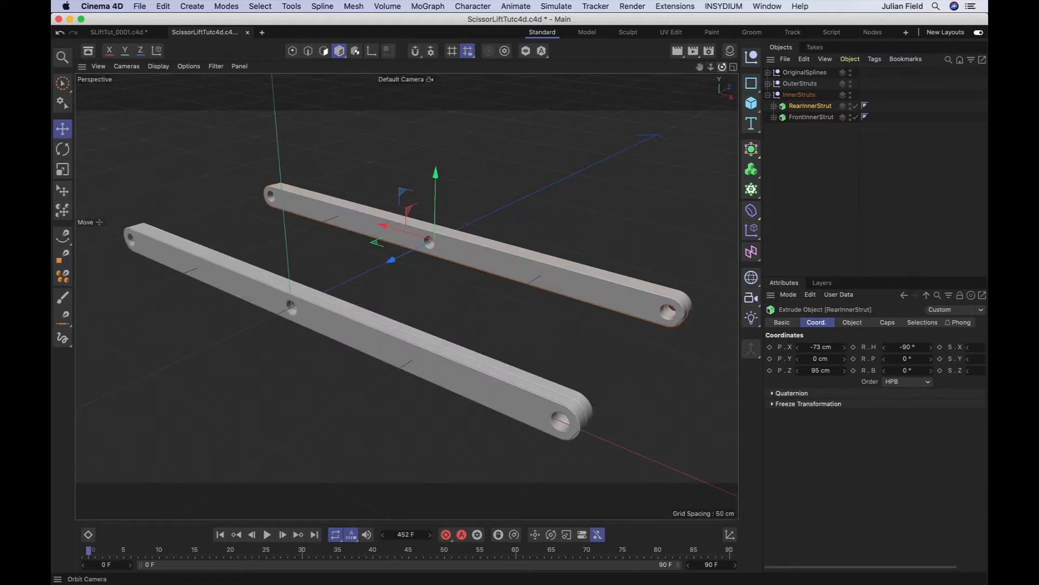
{"action": "left_click_drag", "start_coordinate": [722, 66], "coordinate": [885, 66]}
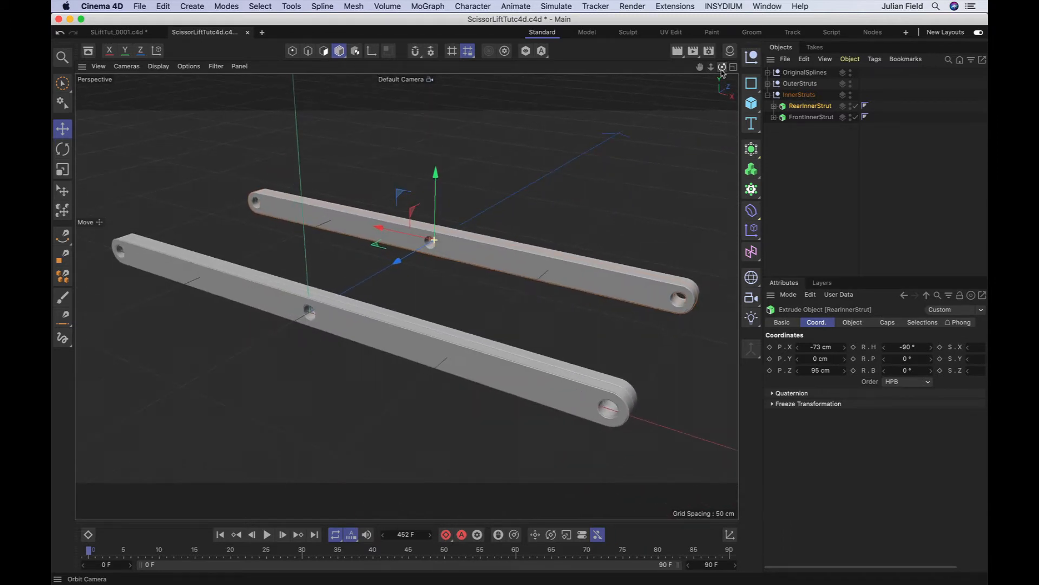
Collapse the InnerStruts group and add a top-level null object named T1.
{"action": "left_click", "coordinate": [815, 166]}
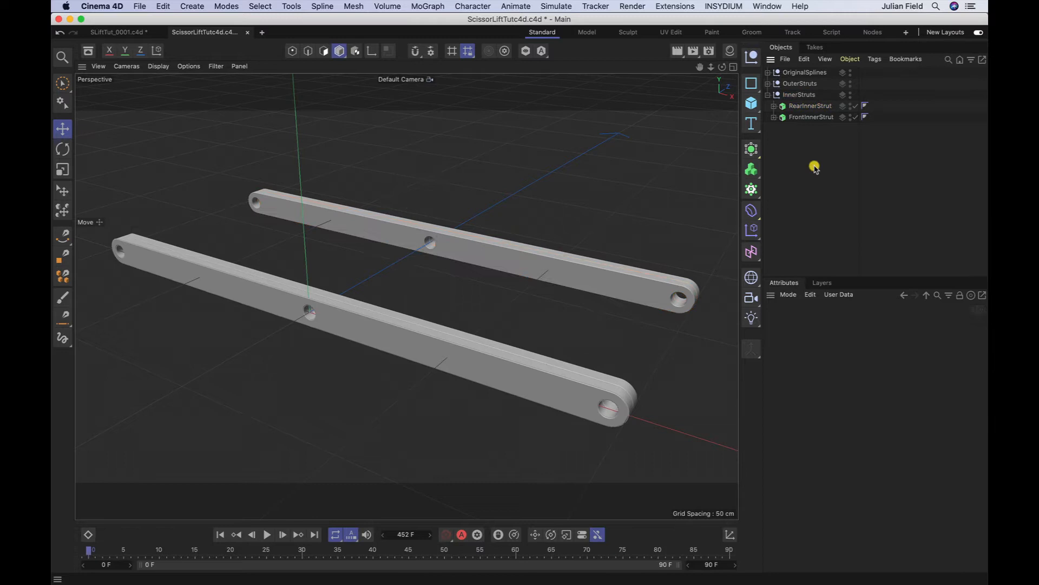
{"action": "left_click", "coordinate": [768, 96]}
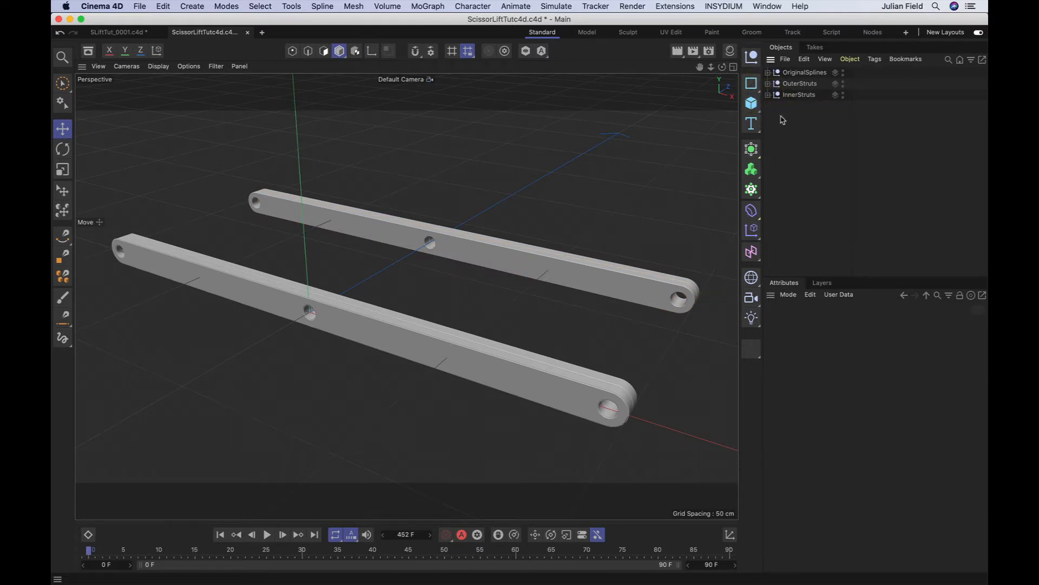
{"action": "left_click", "coordinate": [800, 83]}
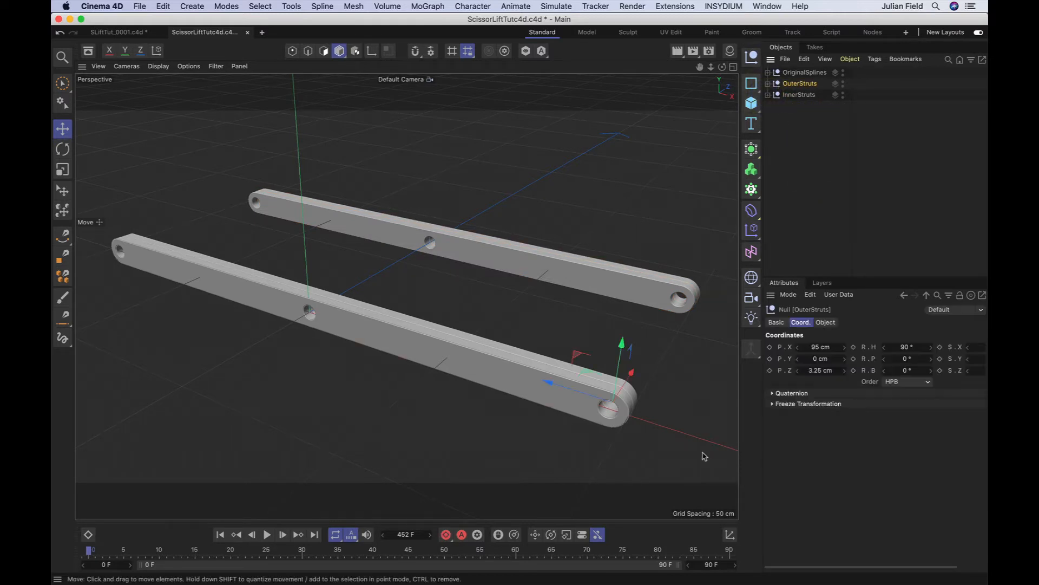
{"action": "left_click", "coordinate": [751, 60]}
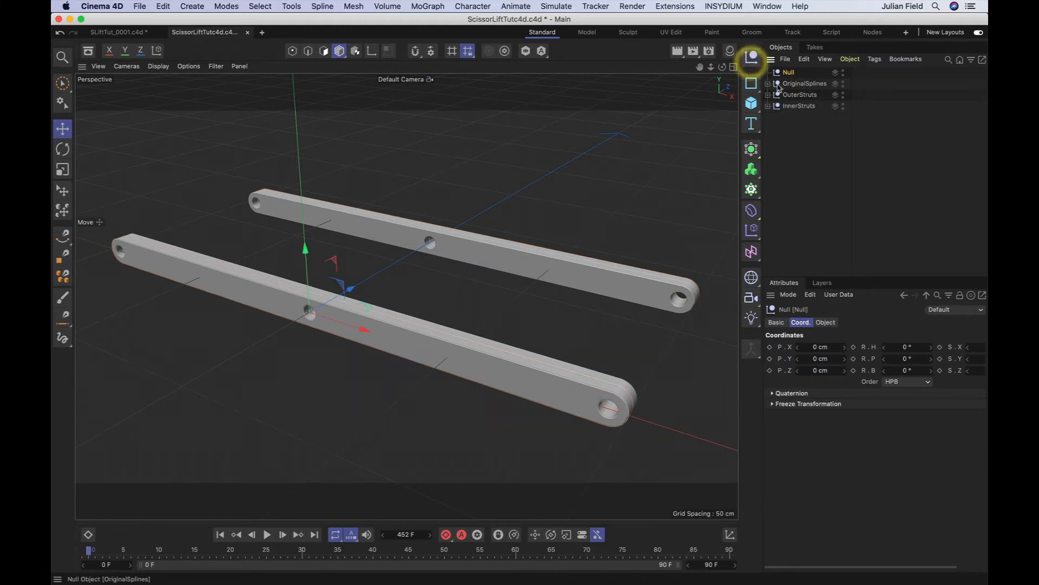
{"action": "double_click", "coordinate": [788, 73]}
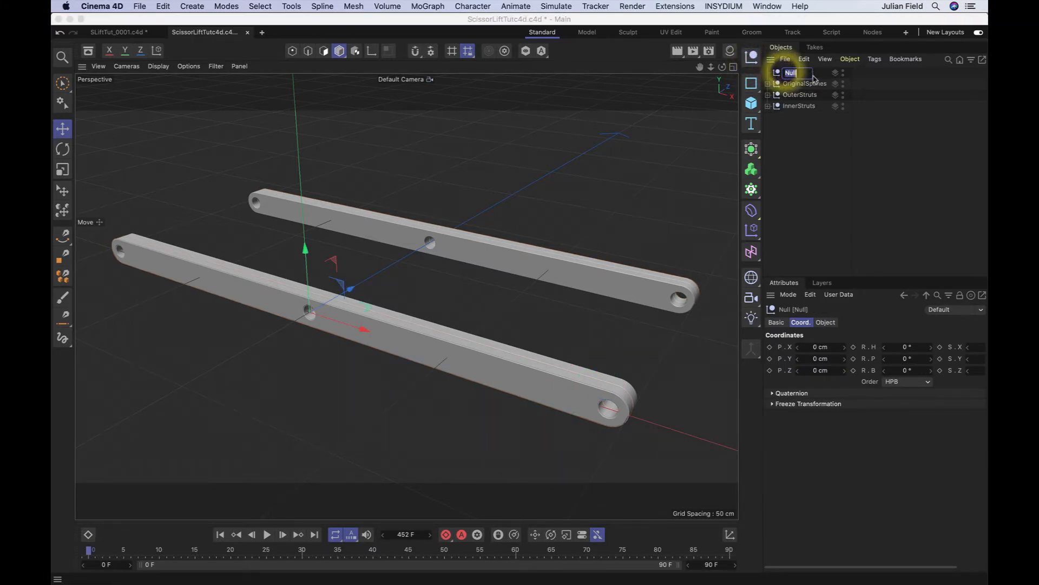
{"action": "type", "text": "T"}
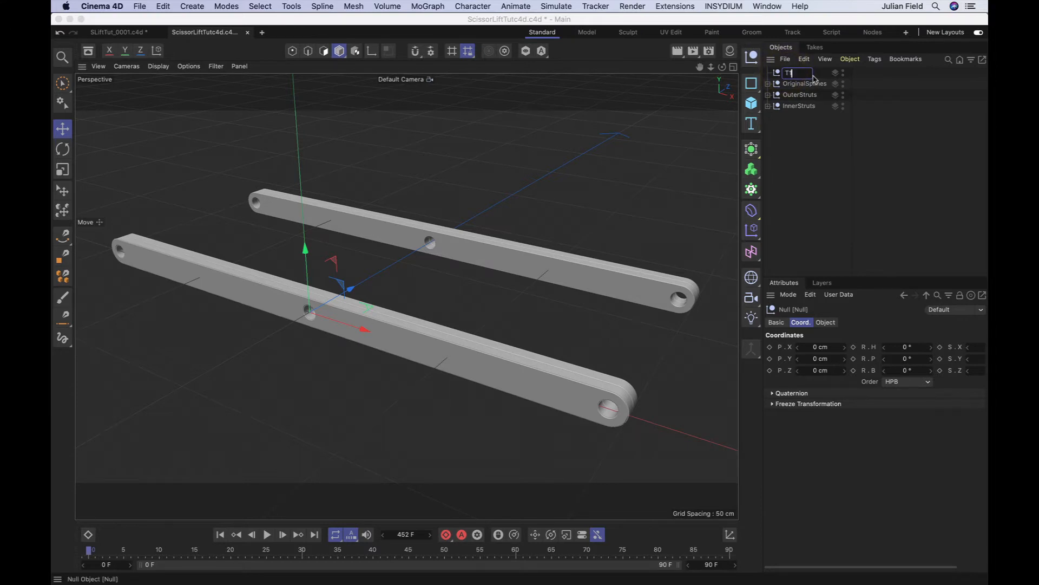
{"action": "type", "text": "1"}
{"action": "key", "text": "Return"}
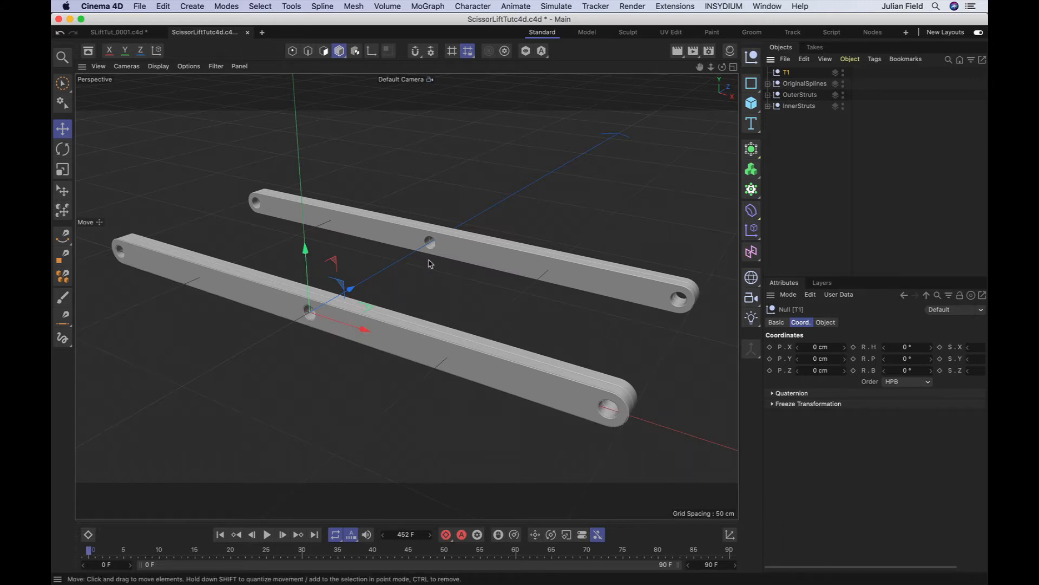
Set the Z position of T1 to 3.25 cm and compare its placement with OuterStruts in the Top view.
{"action": "key", "text": "F2"}
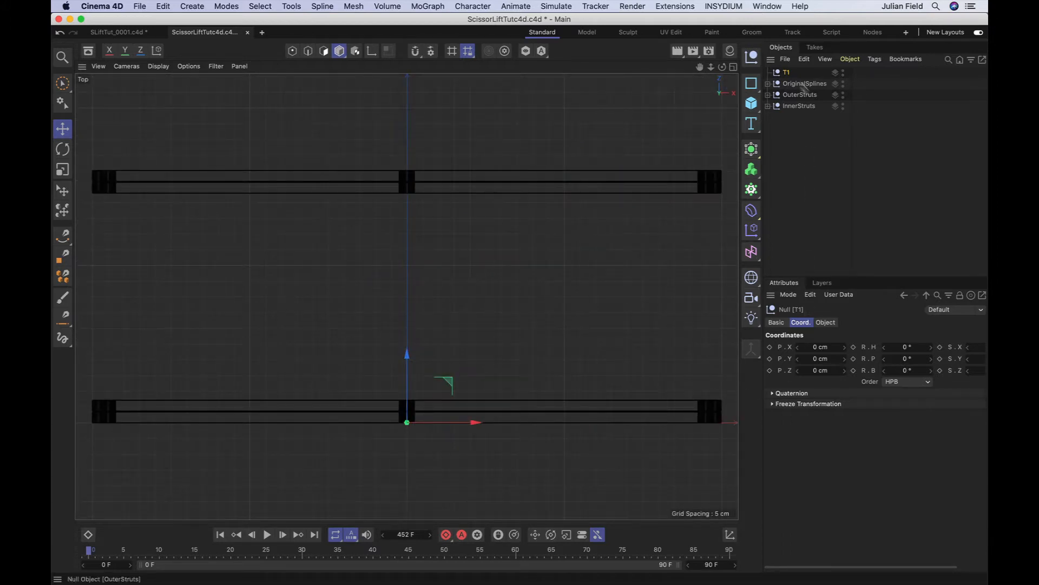
{"action": "left_click", "coordinate": [786, 73]}
{"action": "left_click", "coordinate": [816, 347]}
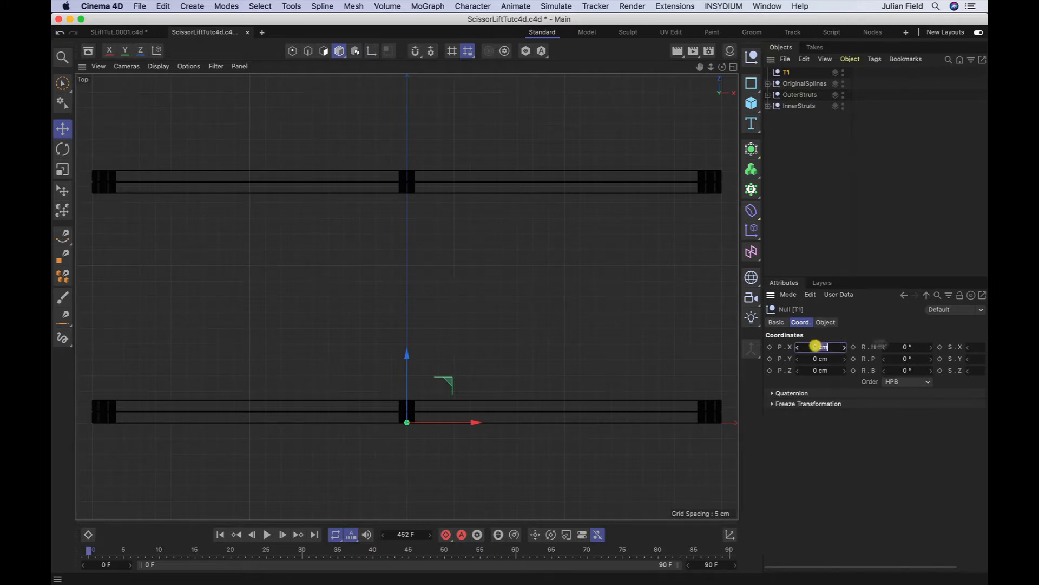
{"action": "left_click", "coordinate": [819, 369]}
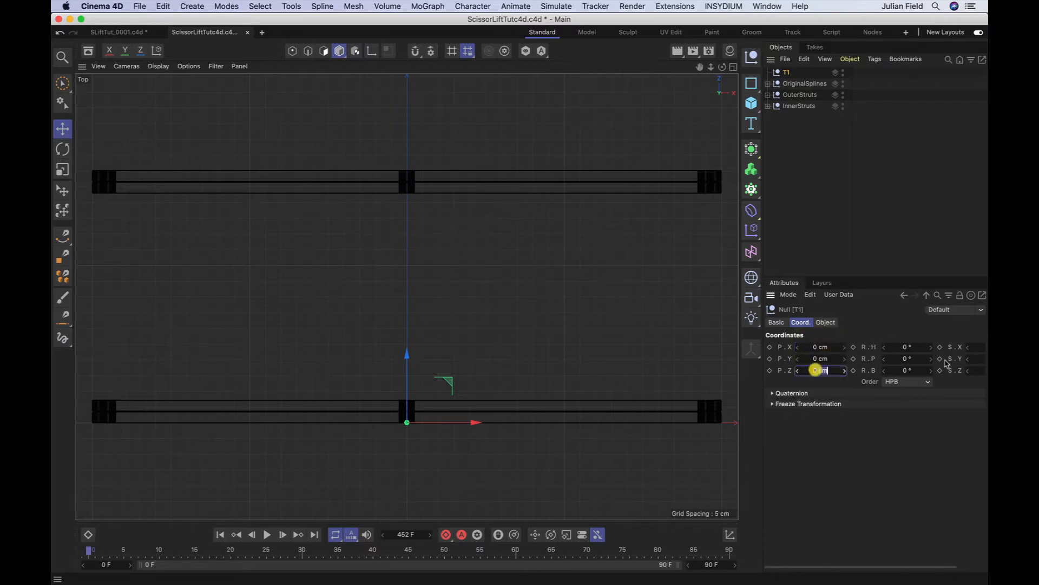
{"action": "type", "text": "3.25"}
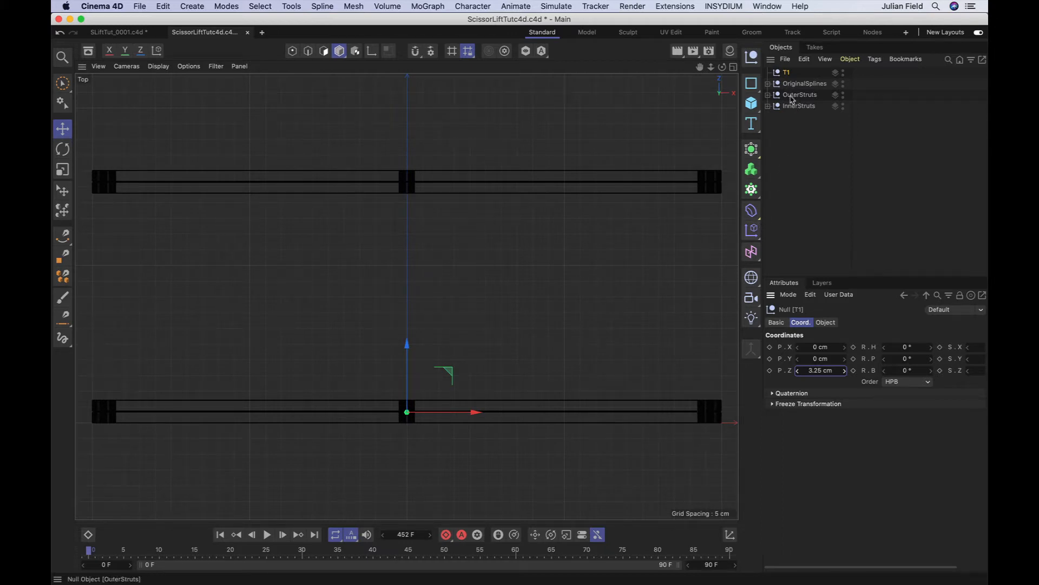
{"action": "left_click", "coordinate": [795, 95]}
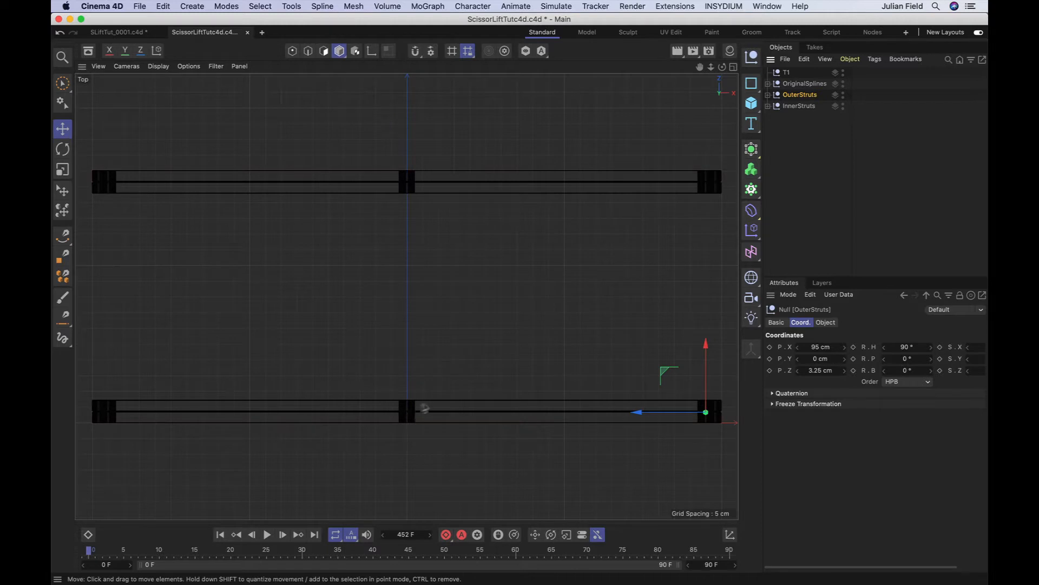
{"action": "left_click", "coordinate": [786, 72]}
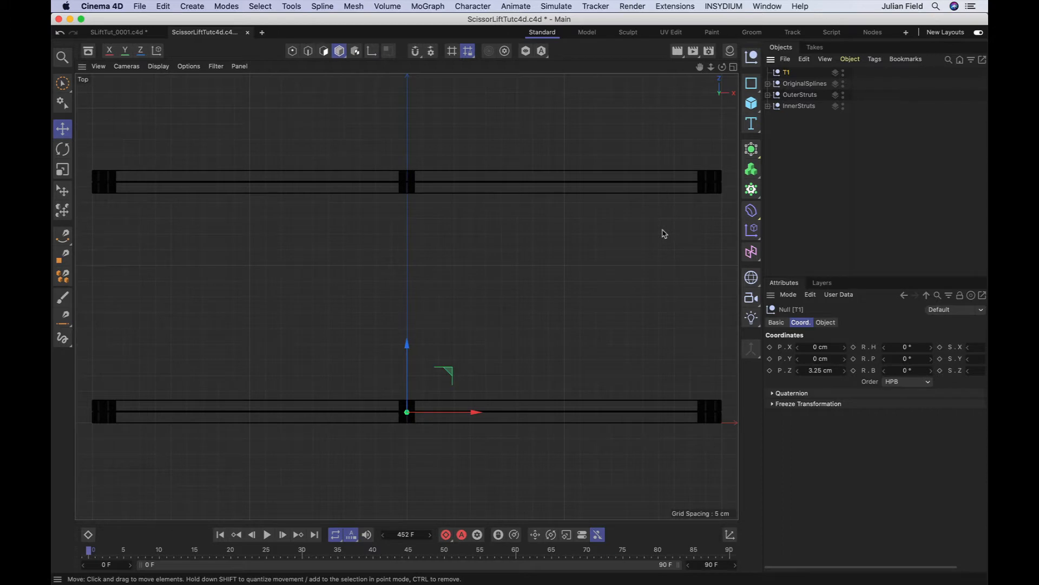
Add a cylinder to the scene, orient it along +Z and set its radius to 2.49 cm.
{"action": "key", "text": "F1"}
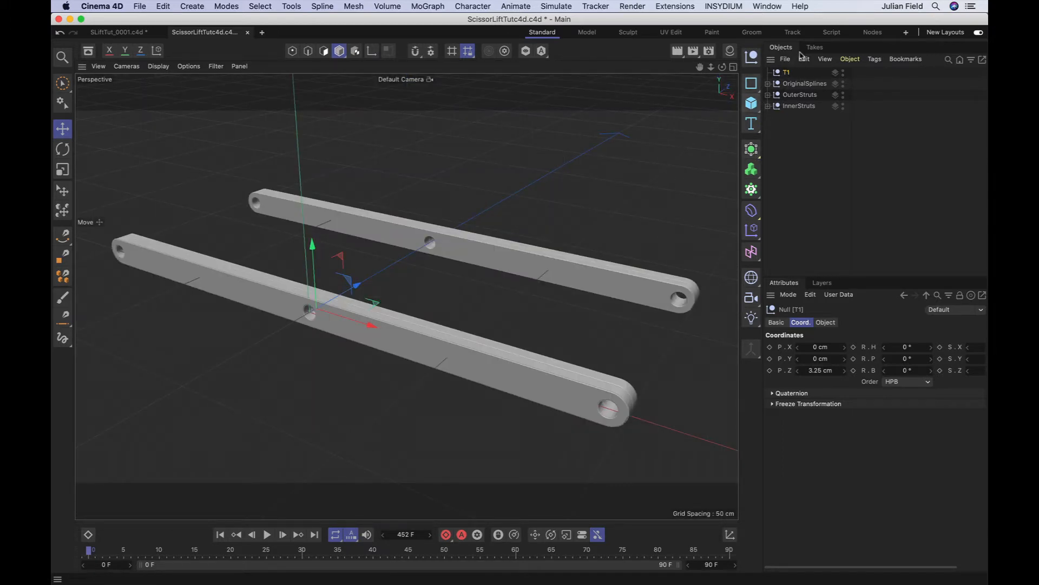
{"action": "left_click", "coordinate": [751, 103]}
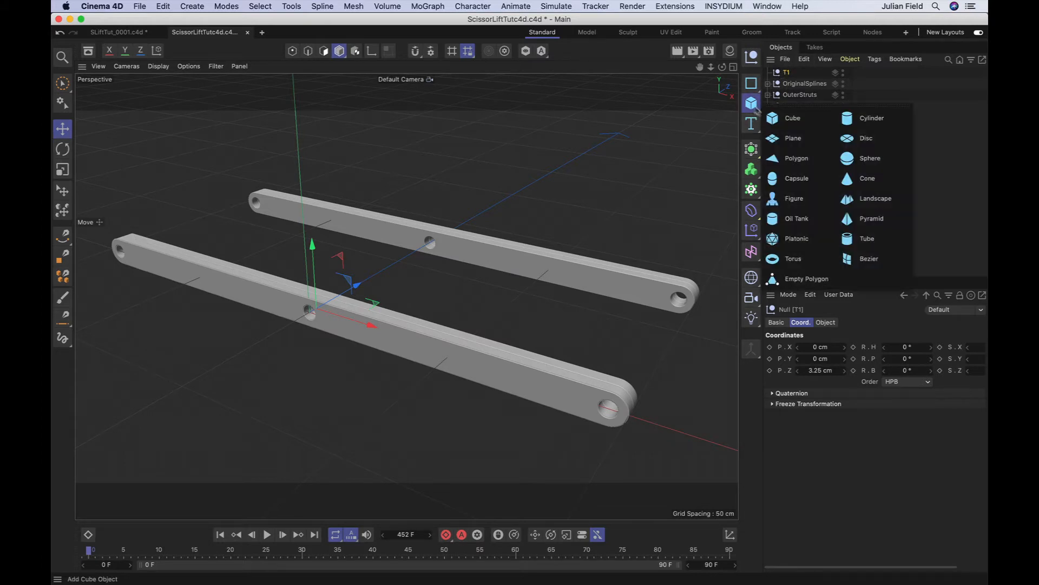
{"action": "left_click", "coordinate": [847, 117]}
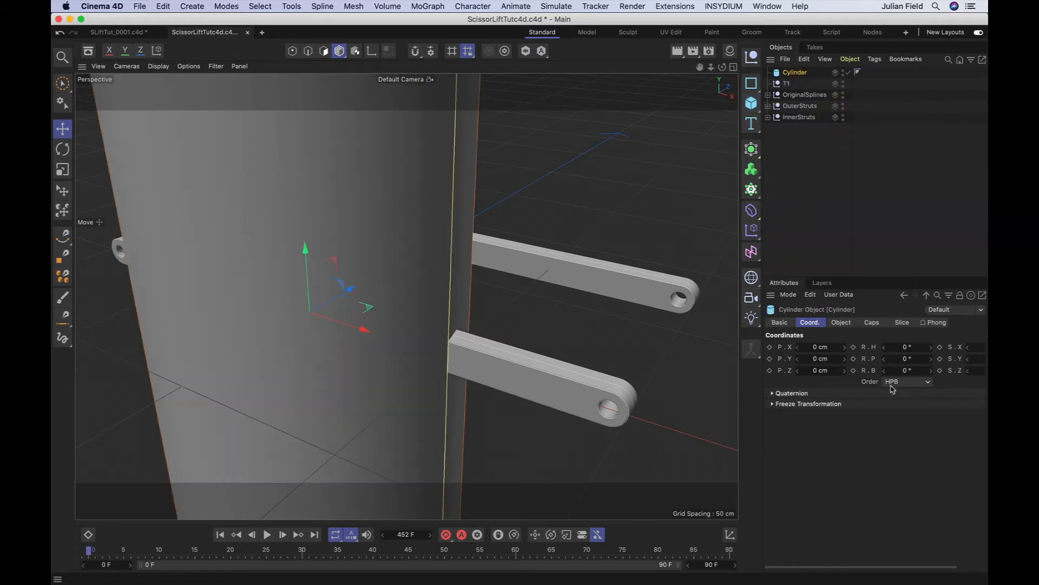
{"action": "left_click", "coordinate": [833, 323]}
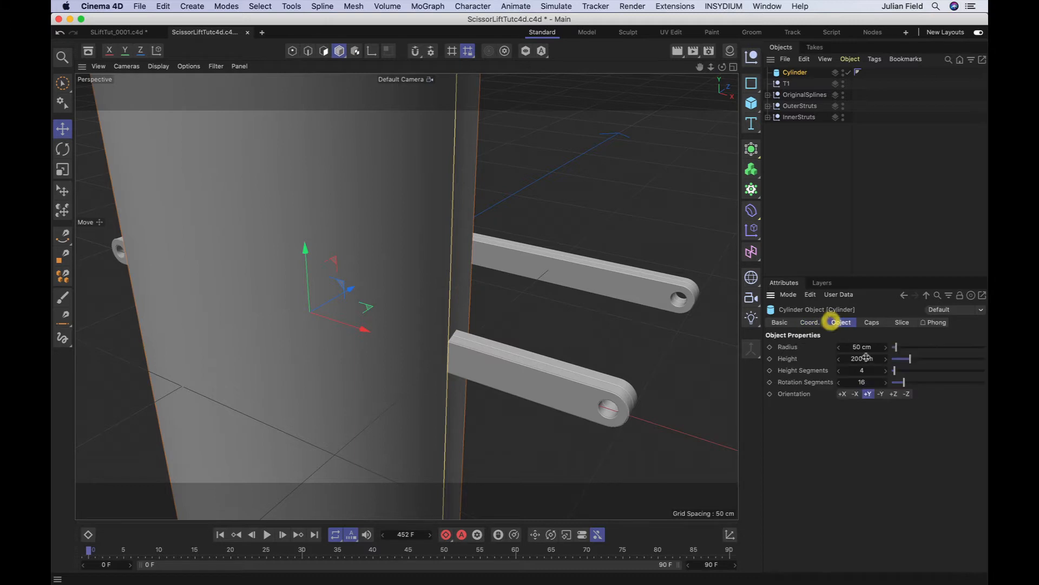
{"action": "left_click", "coordinate": [894, 394]}
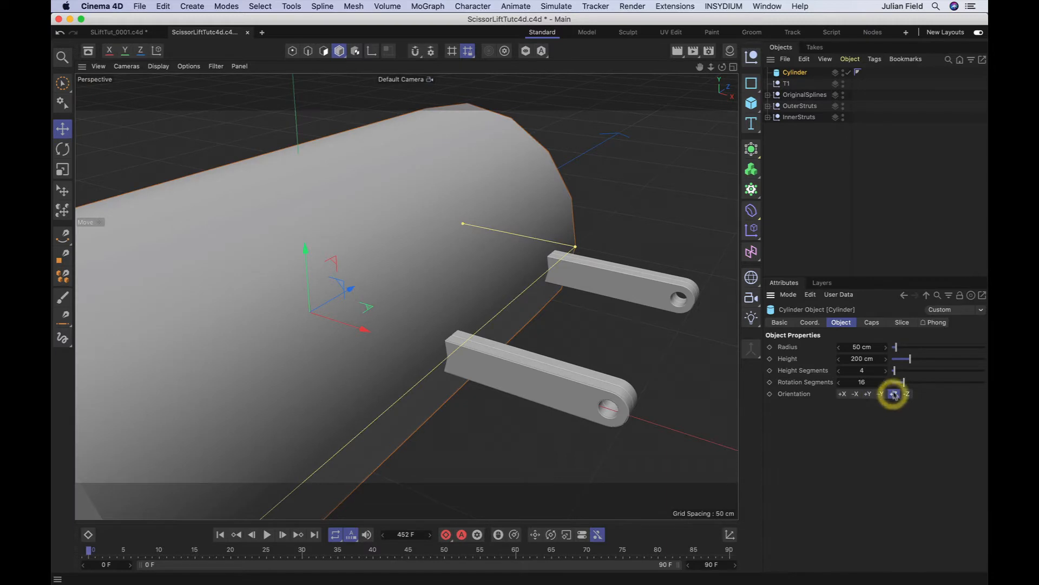
{"action": "double_click", "coordinate": [858, 347]}
{"action": "type", "text": "2.49"}
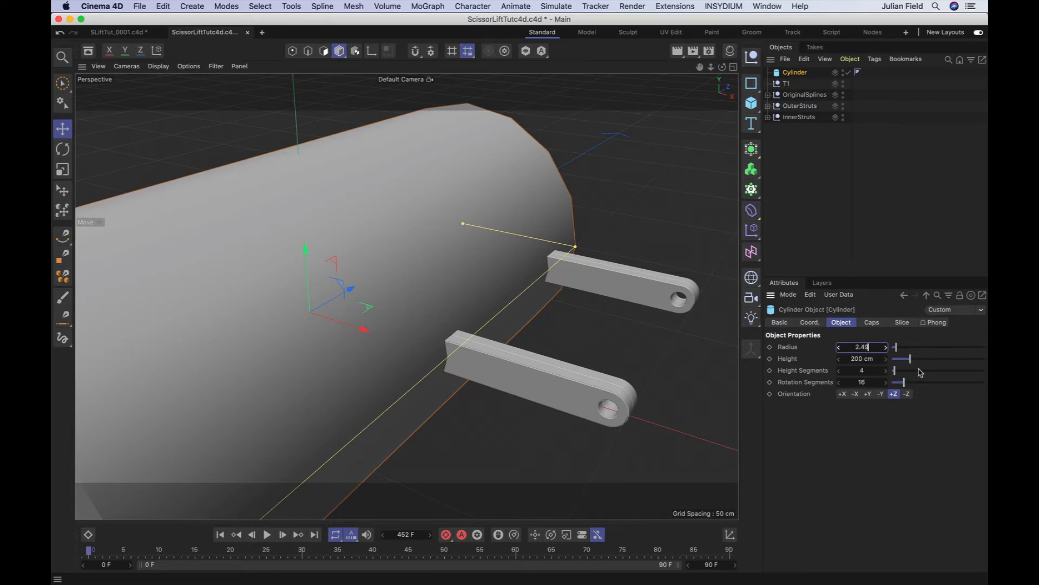
{"action": "key", "text": "Return"}
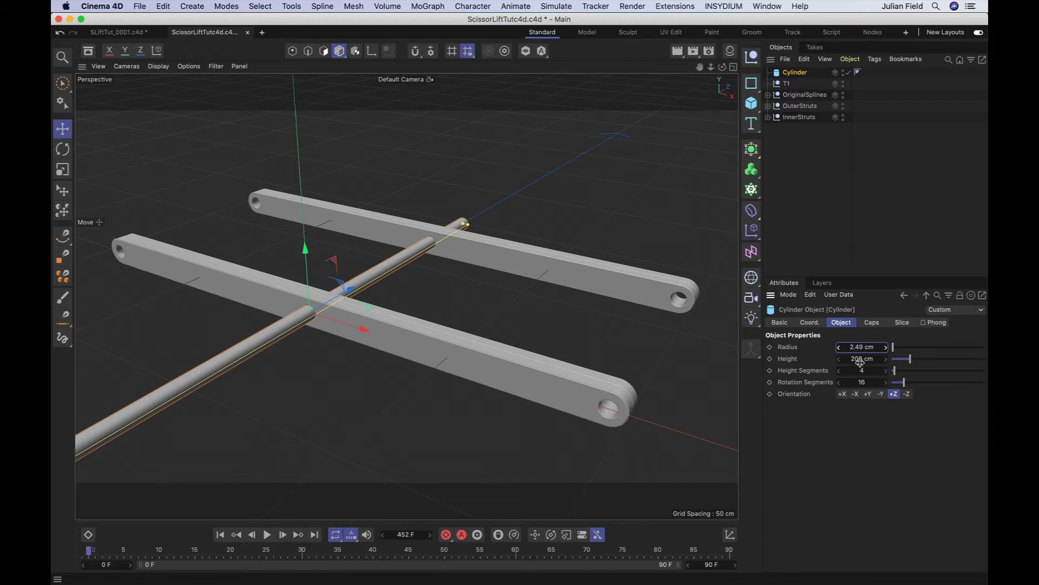
Set the cylinder's Z position to 3.25 cm and check its placement in the Top and Perspective views.
{"action": "left_click", "coordinate": [859, 359]}
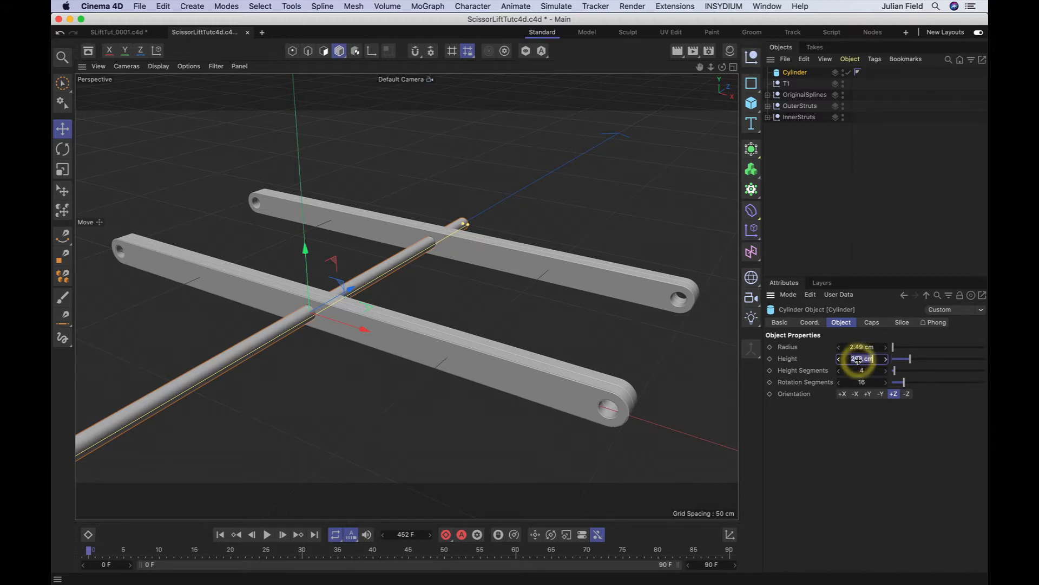
{"action": "left_click", "coordinate": [812, 322]}
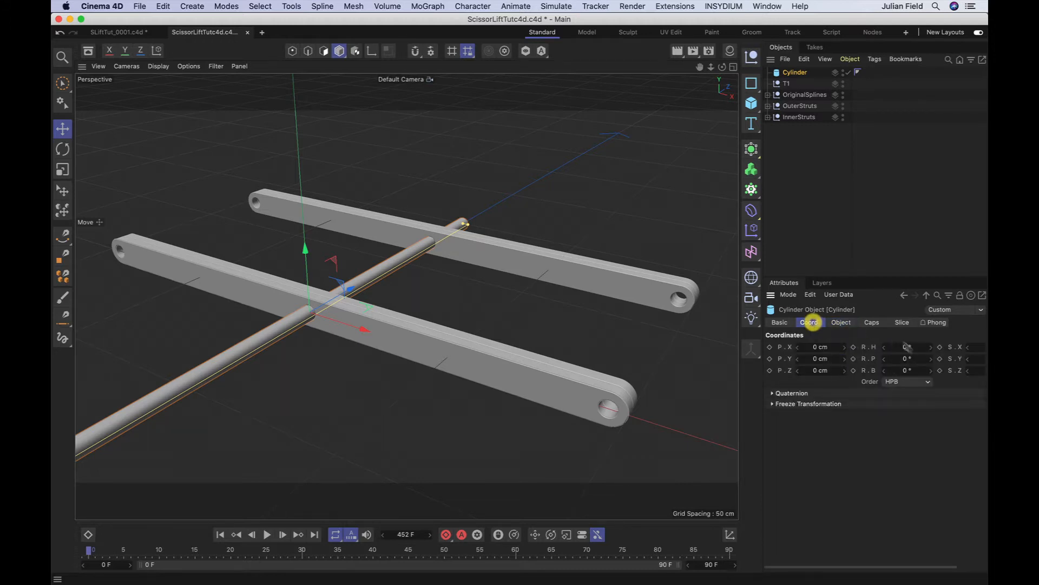
{"action": "key", "text": "F2"}
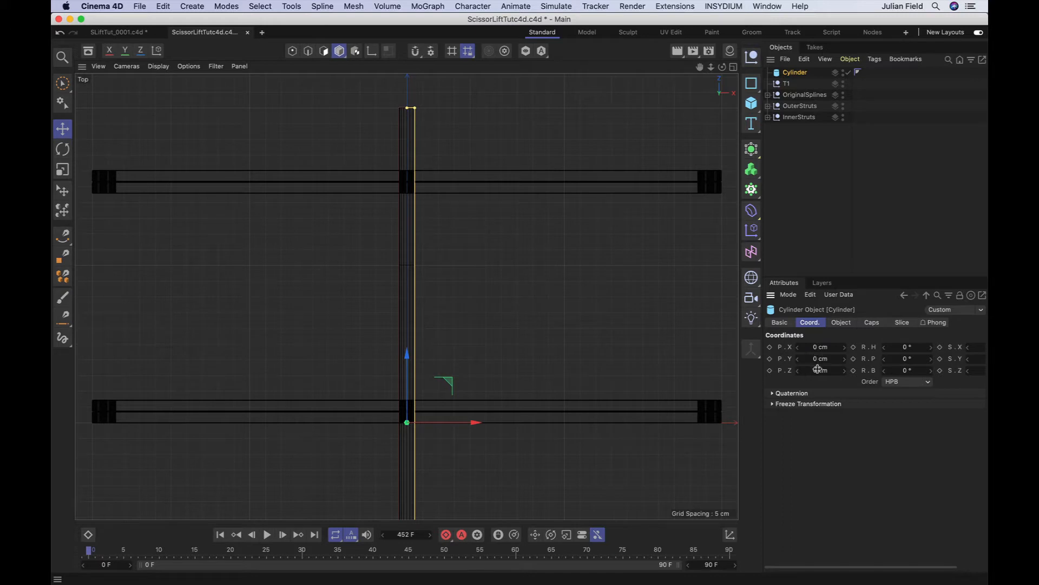
{"action": "left_click", "coordinate": [819, 370]}
{"action": "type", "text": "3.25"}
{"action": "key", "text": "Return"}
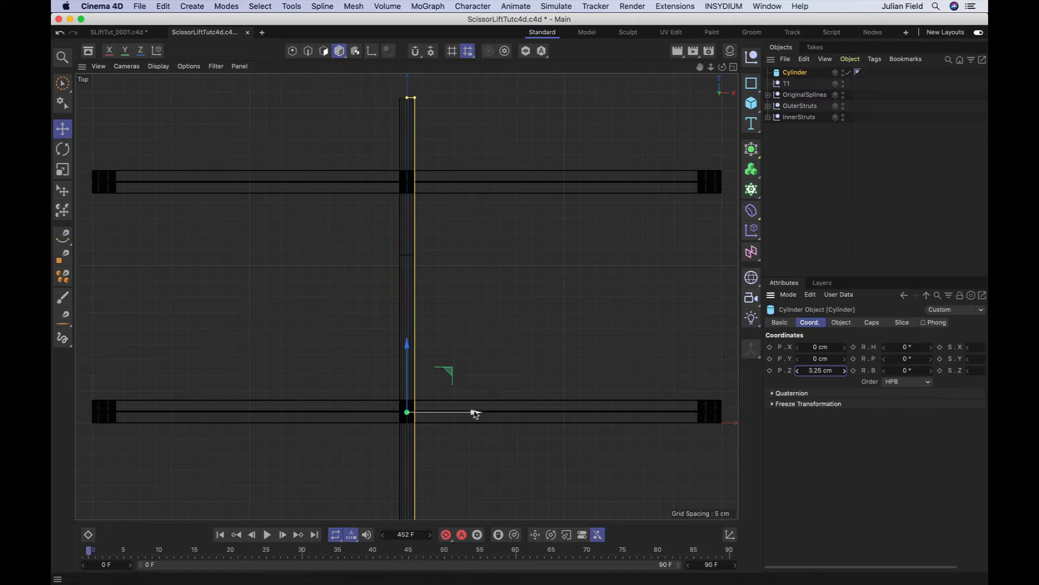
{"action": "key", "text": "F1"}
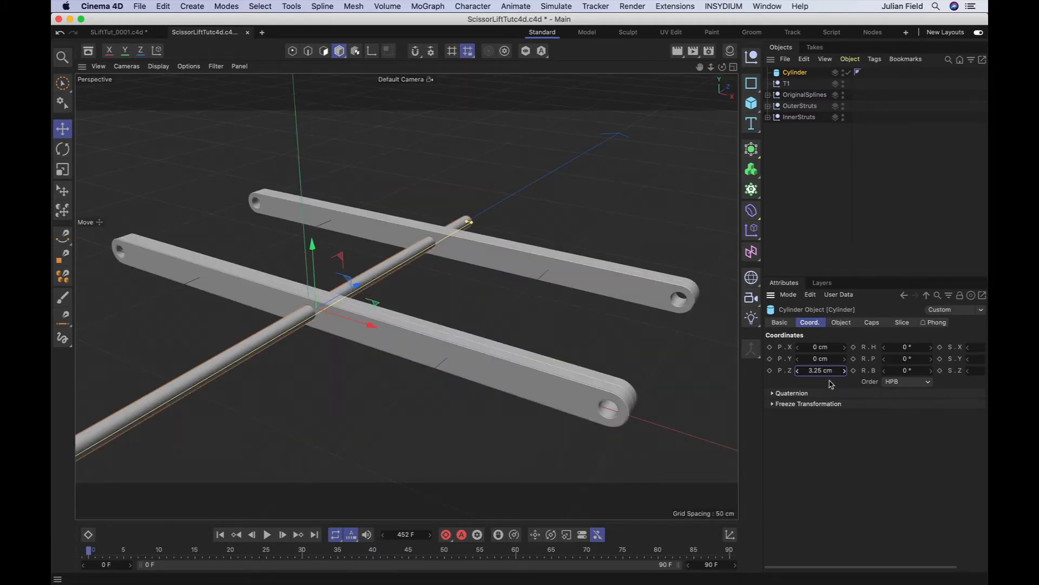
Frame the cylinder in the Top view and set its height to 7 cm.
{"action": "key", "text": "F2"}
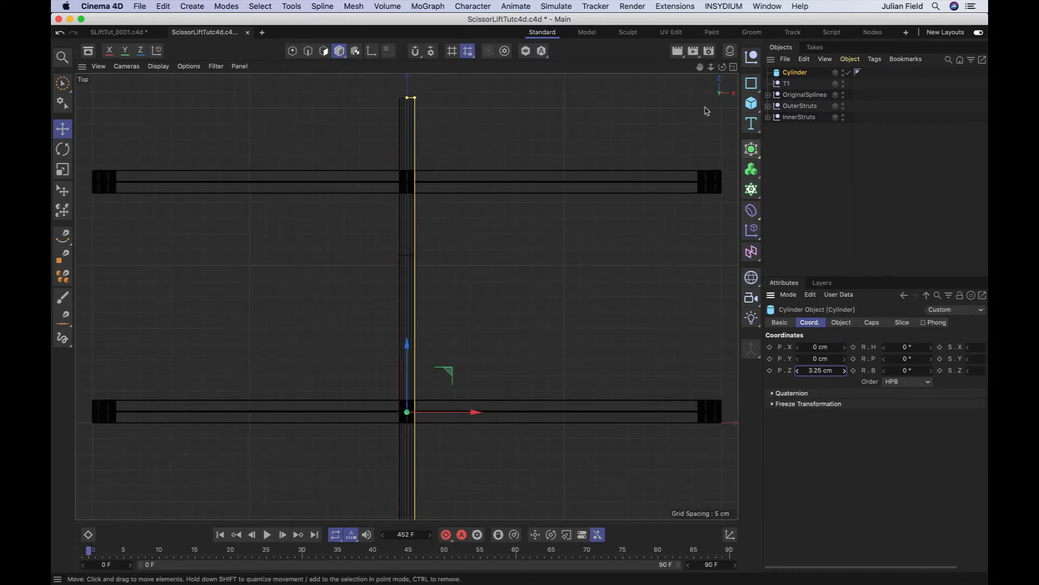
{"action": "key", "text": "s"}
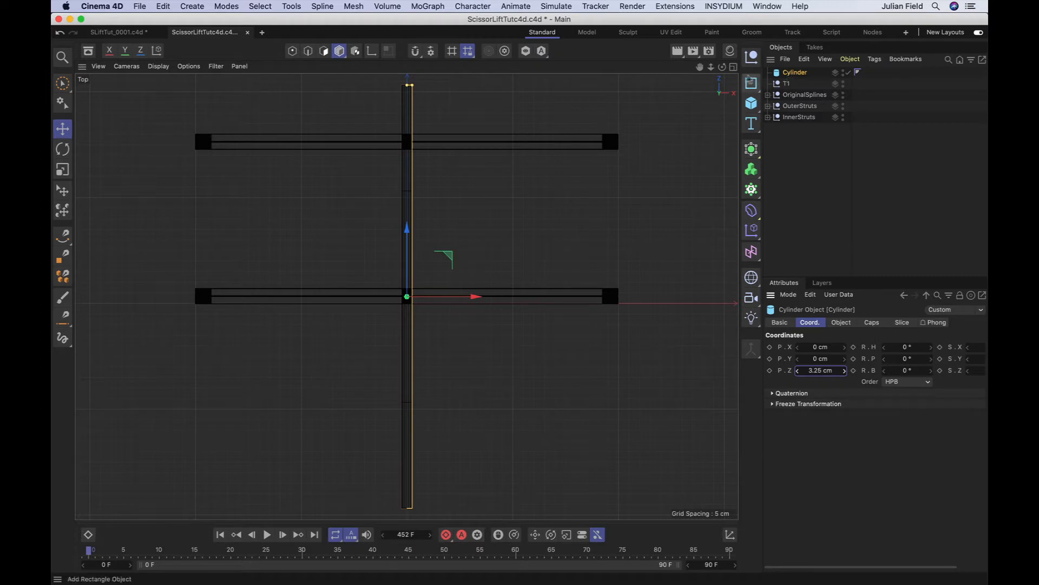
{"action": "left_click", "coordinate": [791, 74]}
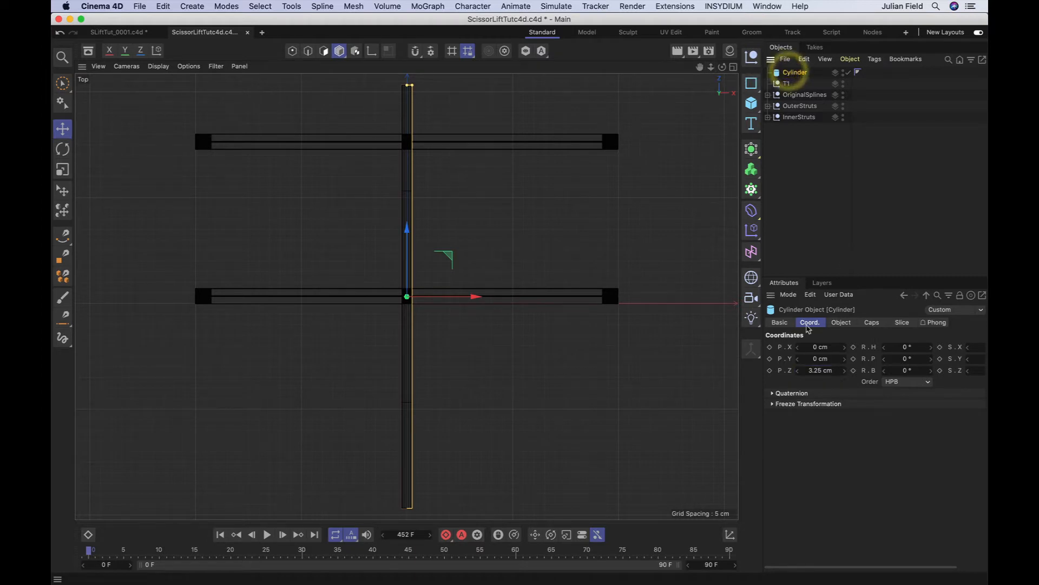
{"action": "left_click", "coordinate": [842, 322]}
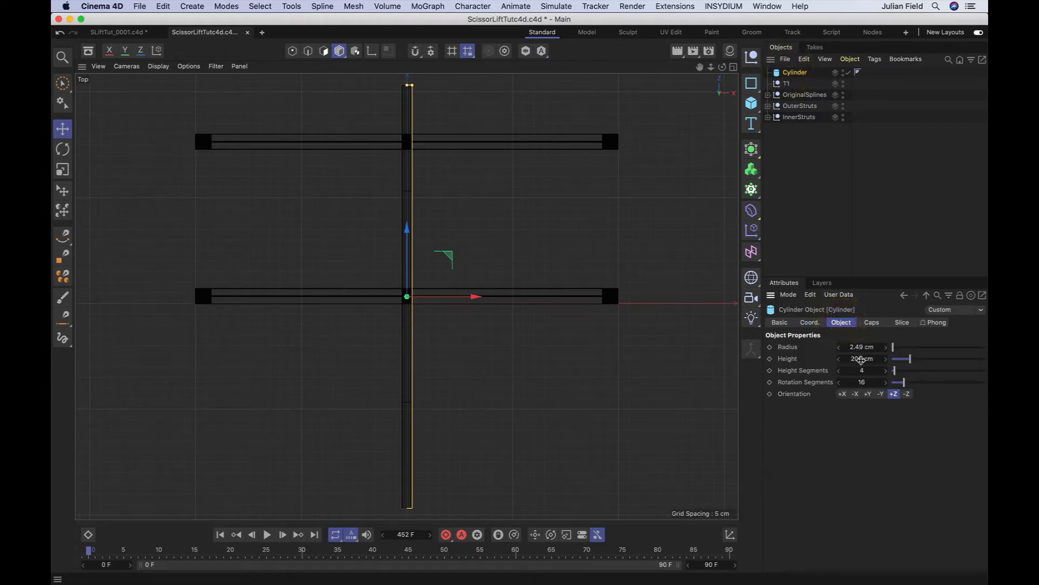
{"action": "double_click", "coordinate": [860, 360]}
{"action": "type", "text": "7"}
{"action": "key", "text": "Return"}
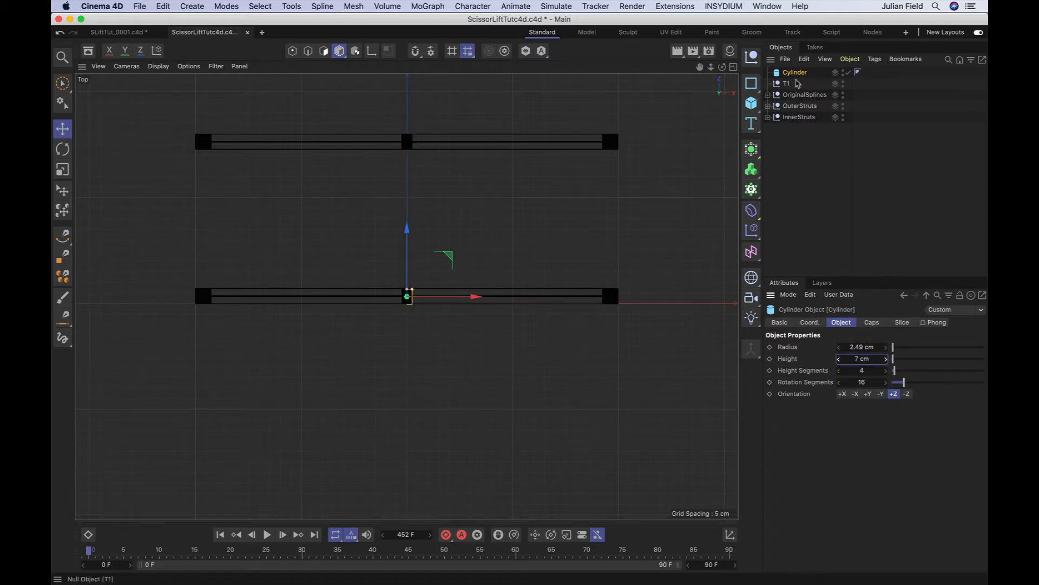
Centre the cylinder between the inner and outer struts by setting its Z position to 3.5 cm.
{"action": "key", "text": "o"}
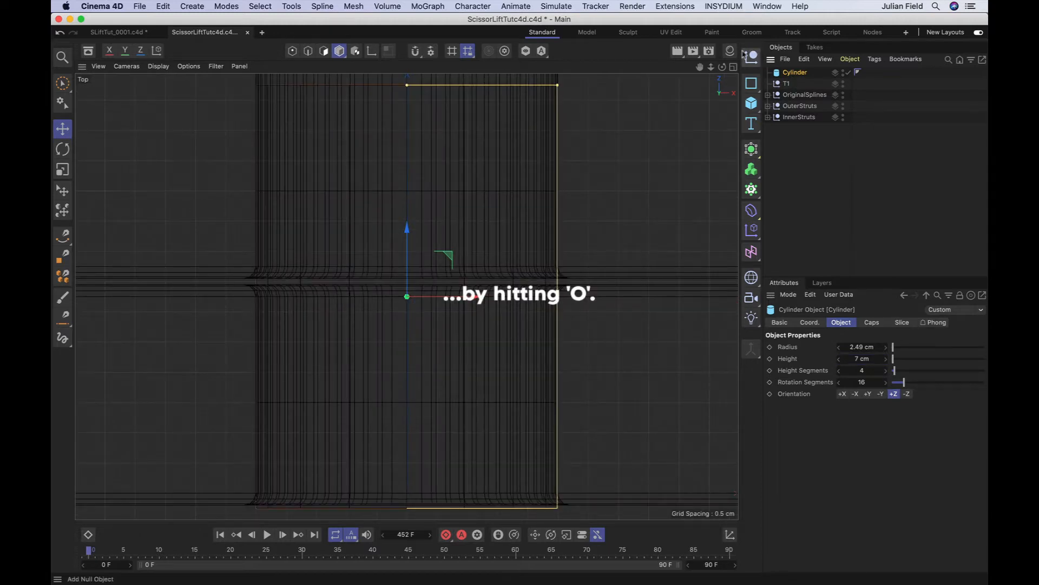
{"action": "mouse_move", "coordinate": [700, 67]}
{"action": "left_mouse_down"}
{"action": "mouse_move", "coordinate": [678, 69]}
{"action": "mouse_move", "coordinate": [688, 67]}
{"action": "left_mouse_up"}
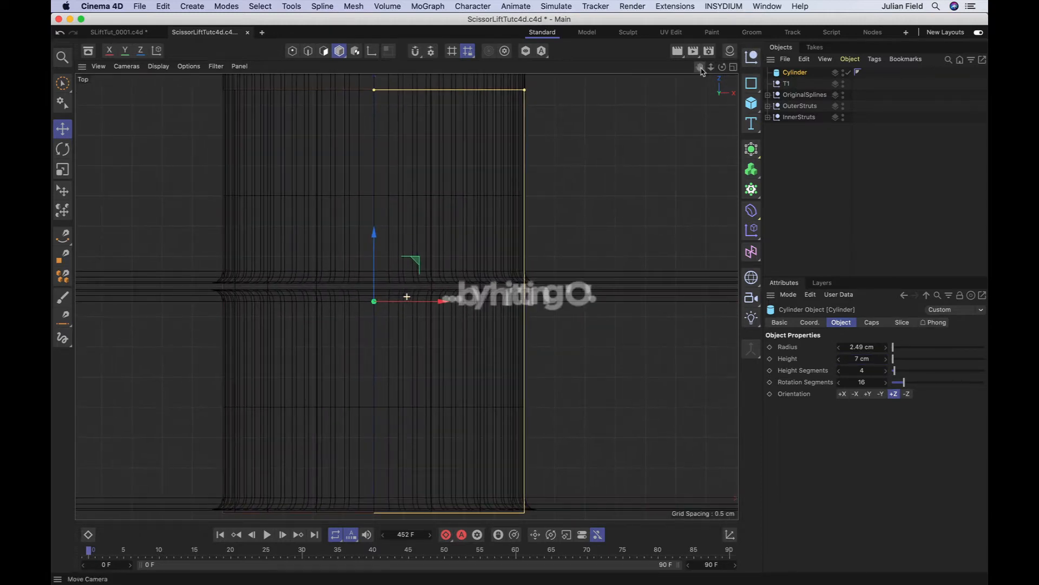
{"action": "right_click_drag", "start_coordinate": [700, 67], "coordinate": [667, 67]}
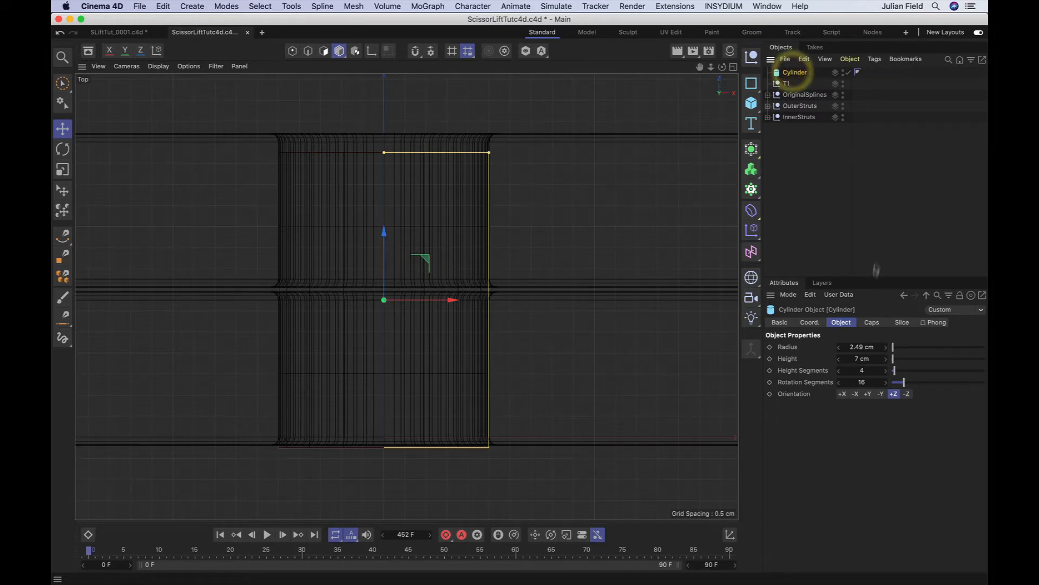
{"action": "left_click", "coordinate": [811, 323]}
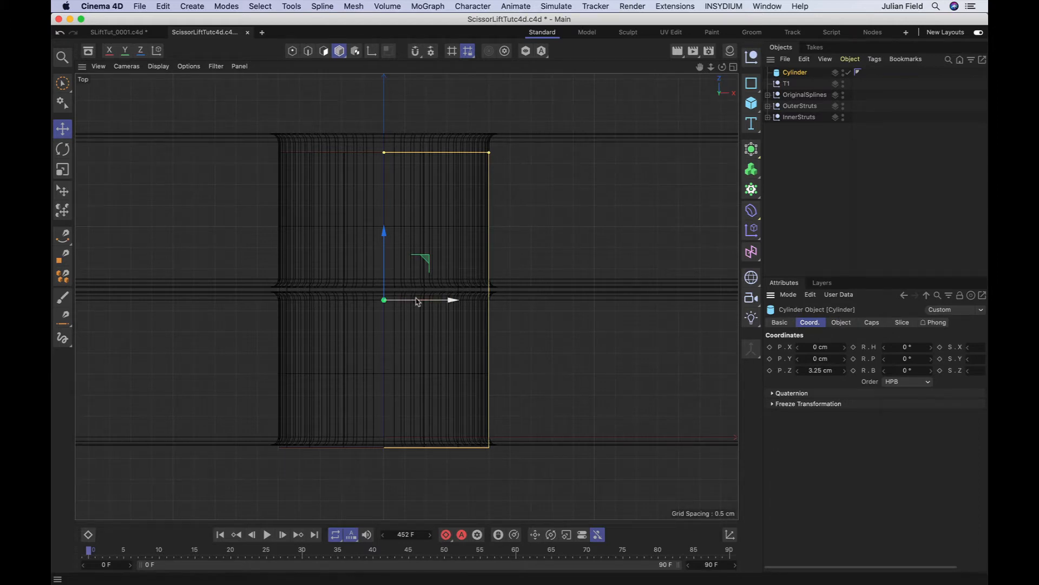
{"action": "left_click_drag", "start_coordinate": [384, 258], "coordinate": [384, 246]}
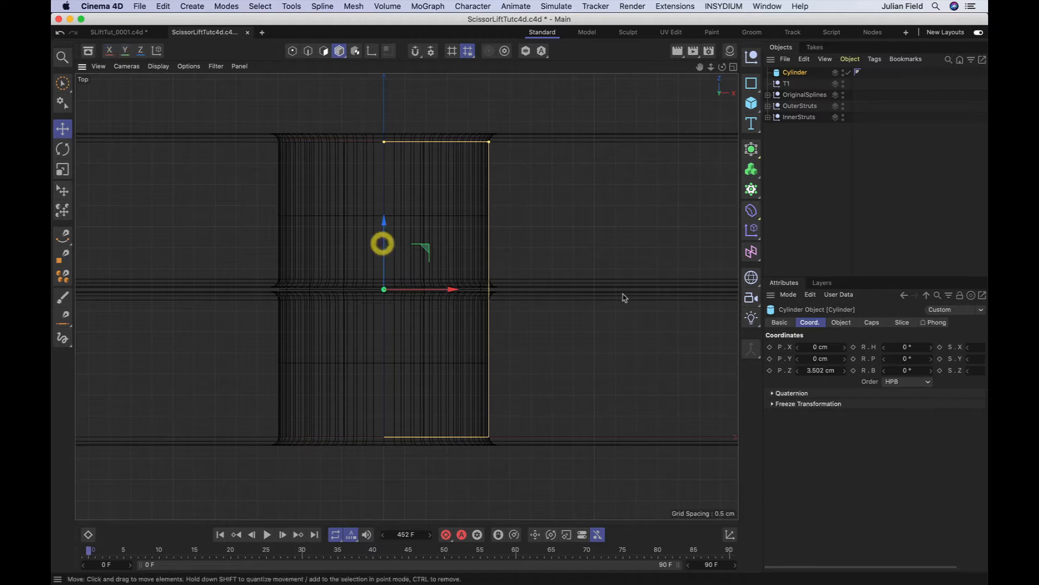
{"action": "left_click", "coordinate": [818, 370]}
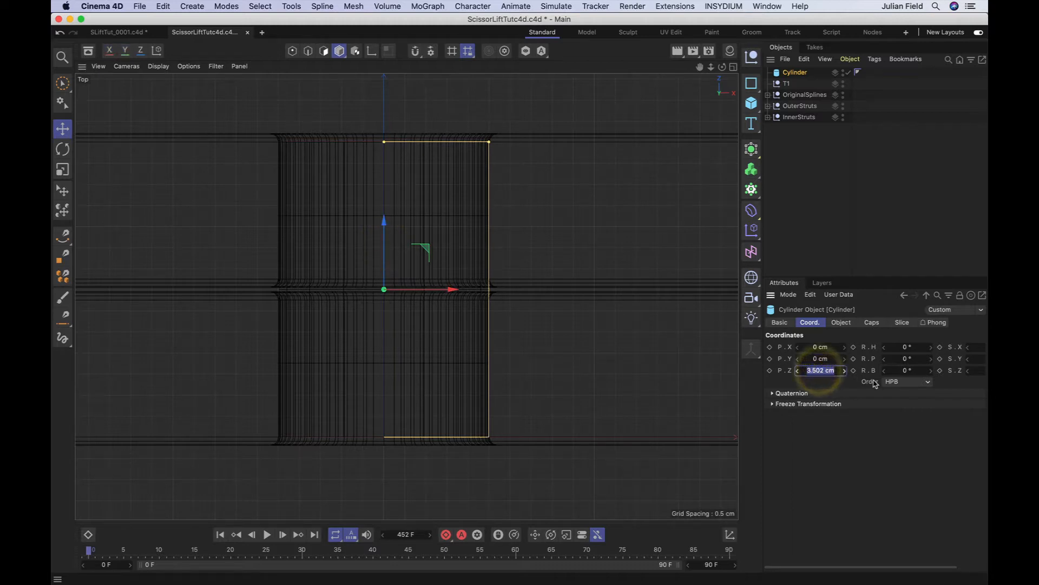
{"action": "type", "text": "3"}
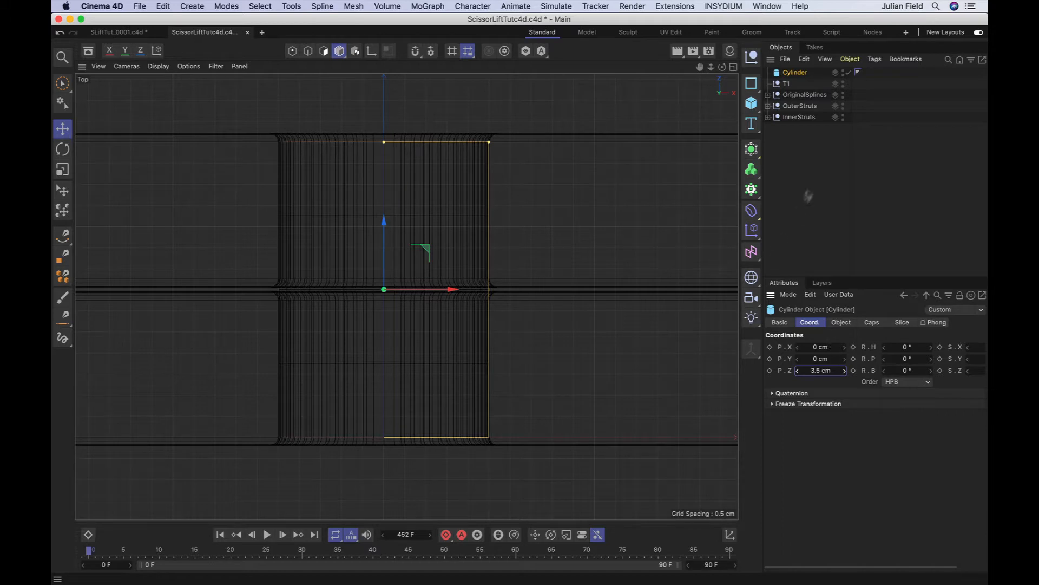
Set the cylinder's height to 7.25 cm.
{"action": "left_click", "coordinate": [790, 75]}
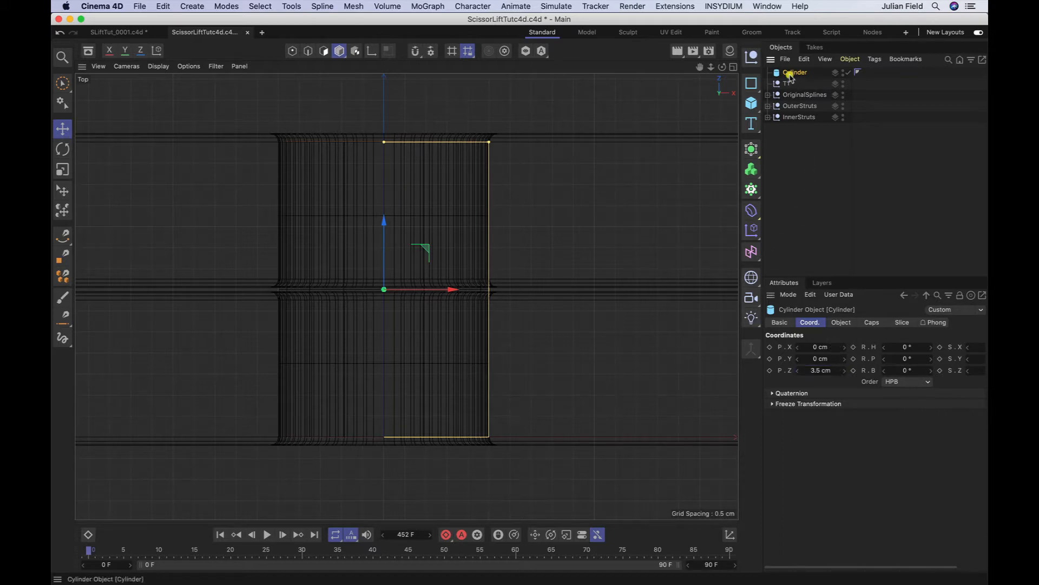
{"action": "left_click", "coordinate": [842, 322]}
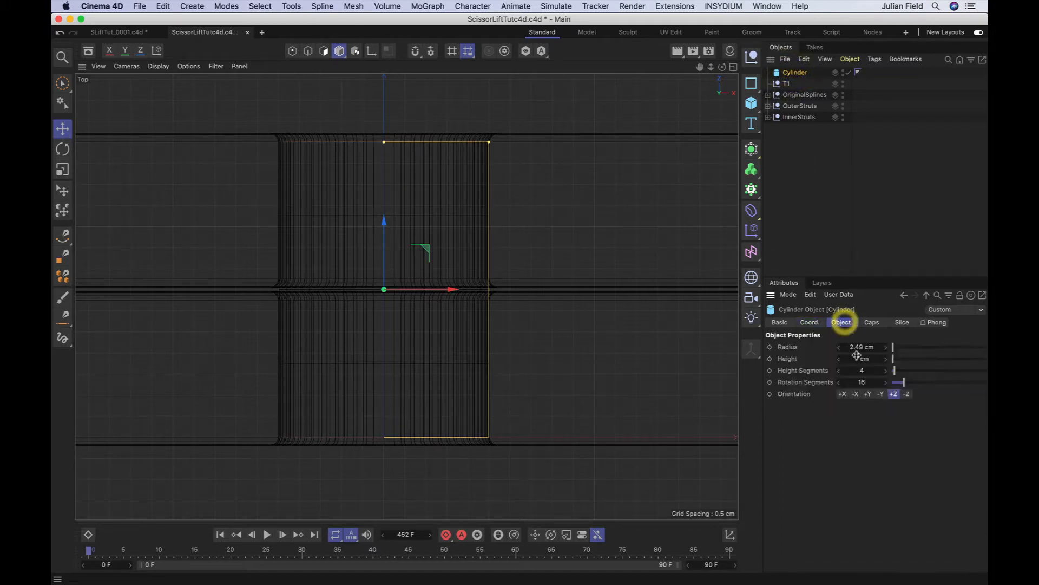
{"action": "left_click", "coordinate": [860, 359]}
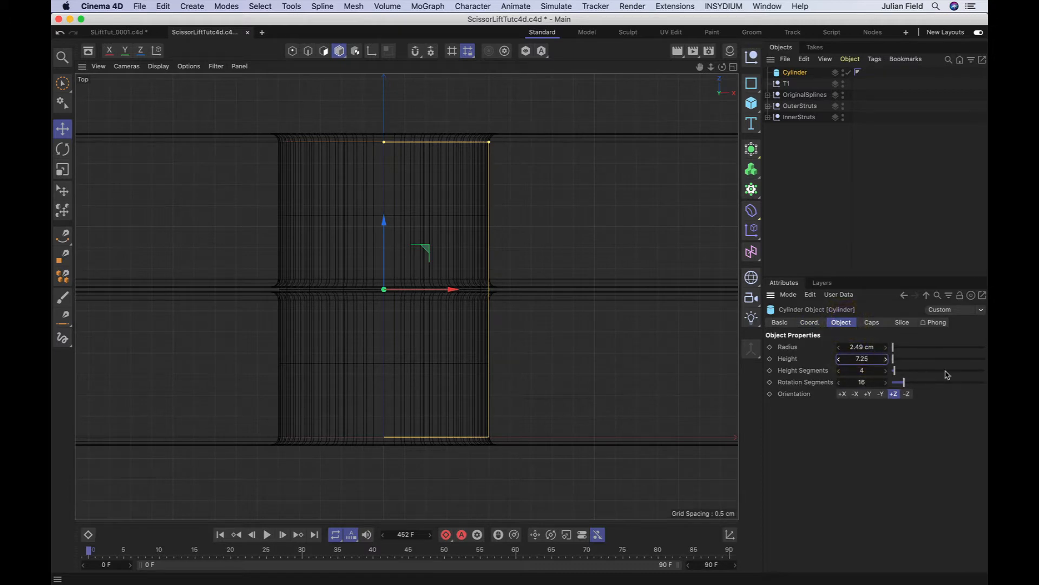
{"action": "key", "text": "Return"}
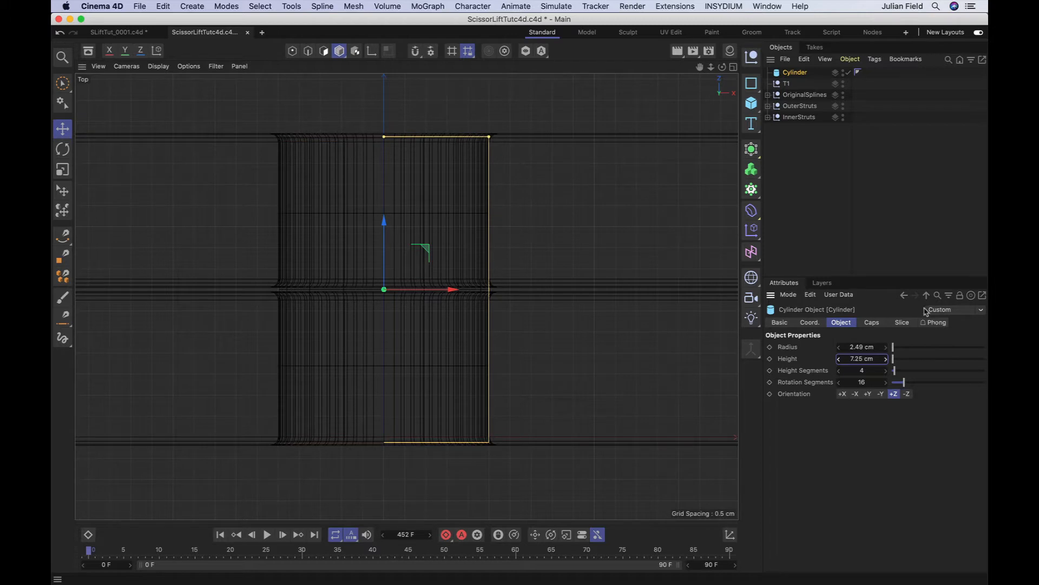
Set the cylinder to 1 height segment and 60 rotation segments.
{"action": "left_click", "coordinate": [861, 370]}
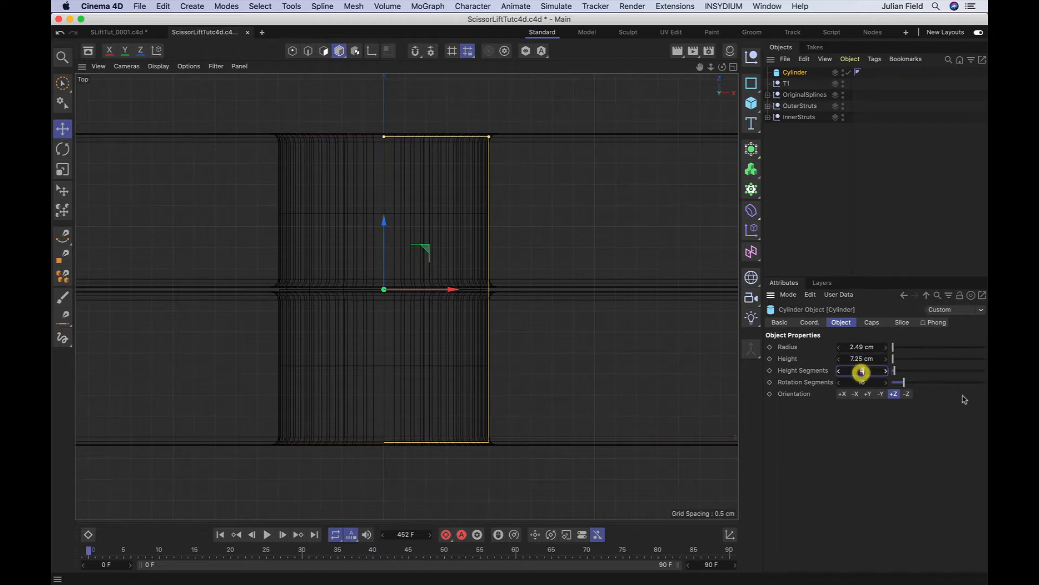
{"action": "type", "text": "1"}
{"action": "key", "text": "Return"}
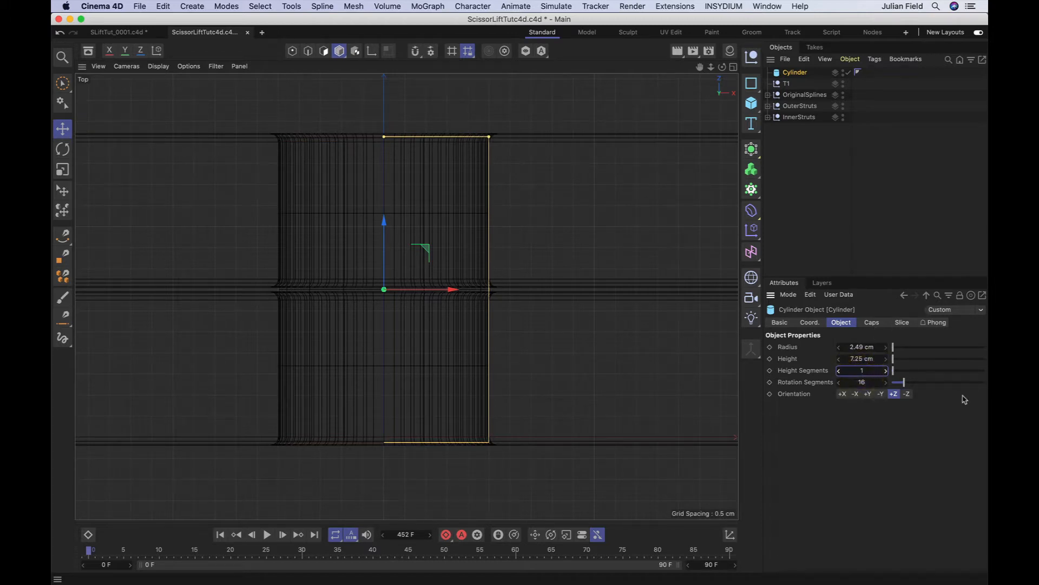
{"action": "double_click", "coordinate": [857, 382]}
{"action": "key", "text": "BackSpace"}
{"action": "type", "text": "60"}
{"action": "key", "text": "Return"}
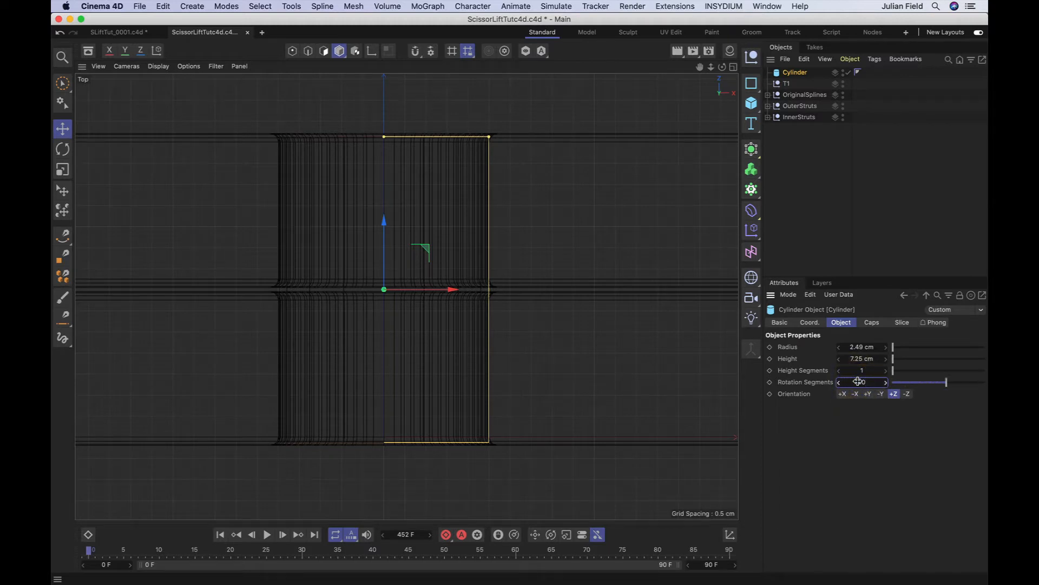
Enable filleted caps on the cylinder with a 0.2 cm radius and check its end close up in the Perspective view.
{"action": "left_click", "coordinate": [872, 322]}
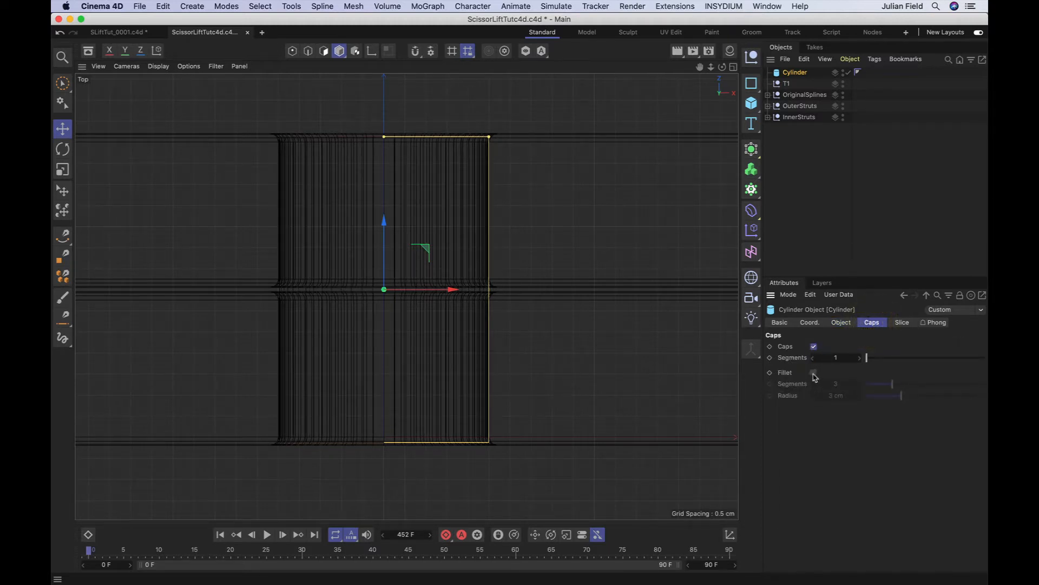
{"action": "left_click", "coordinate": [814, 372]}
{"action": "double_click", "coordinate": [835, 396]}
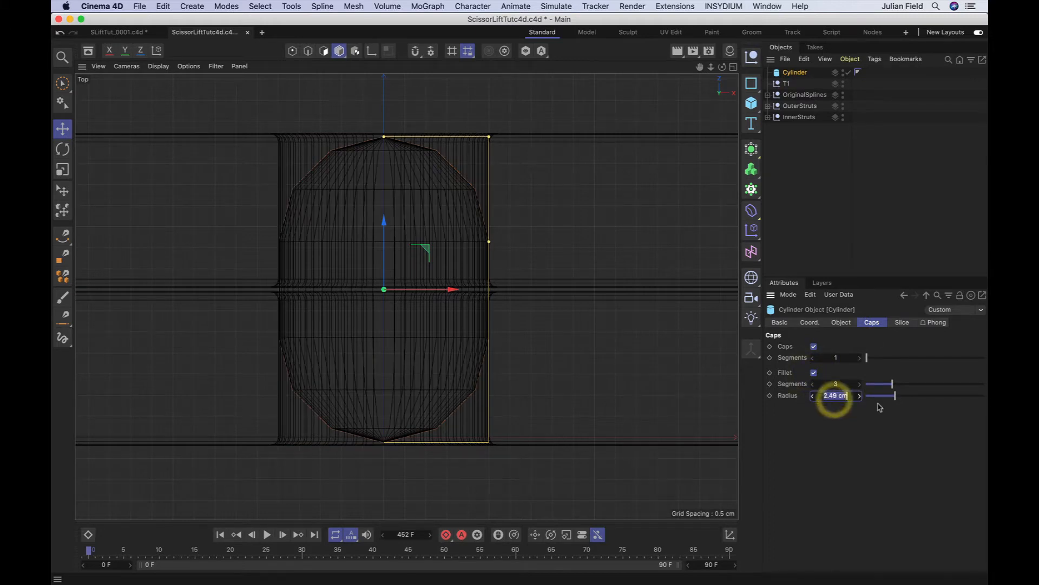
{"action": "type", "text": "0.2"}
{"action": "key", "text": "Return"}
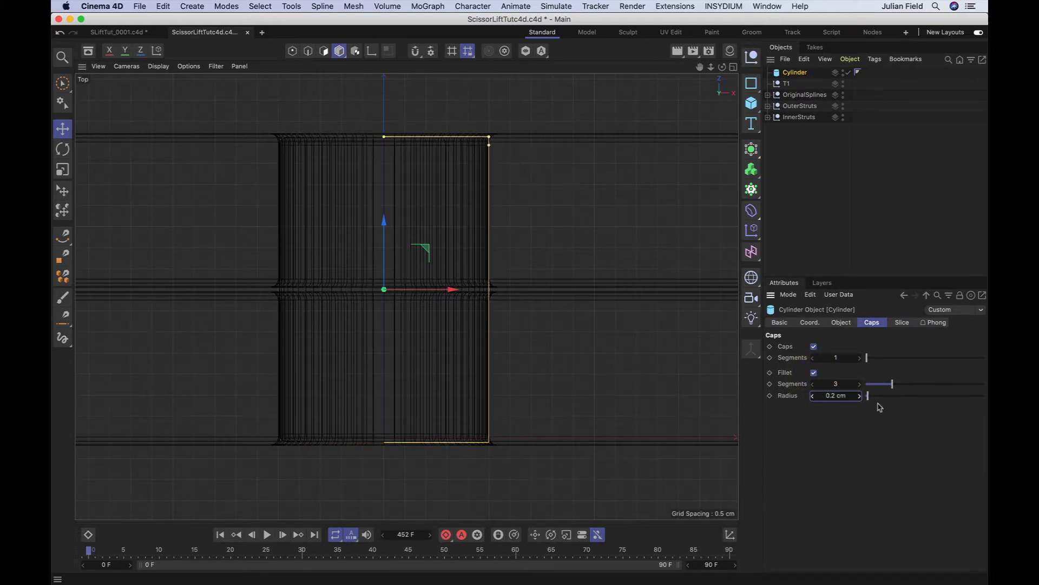
{"action": "key", "text": "F1"}
{"action": "key", "text": "o"}
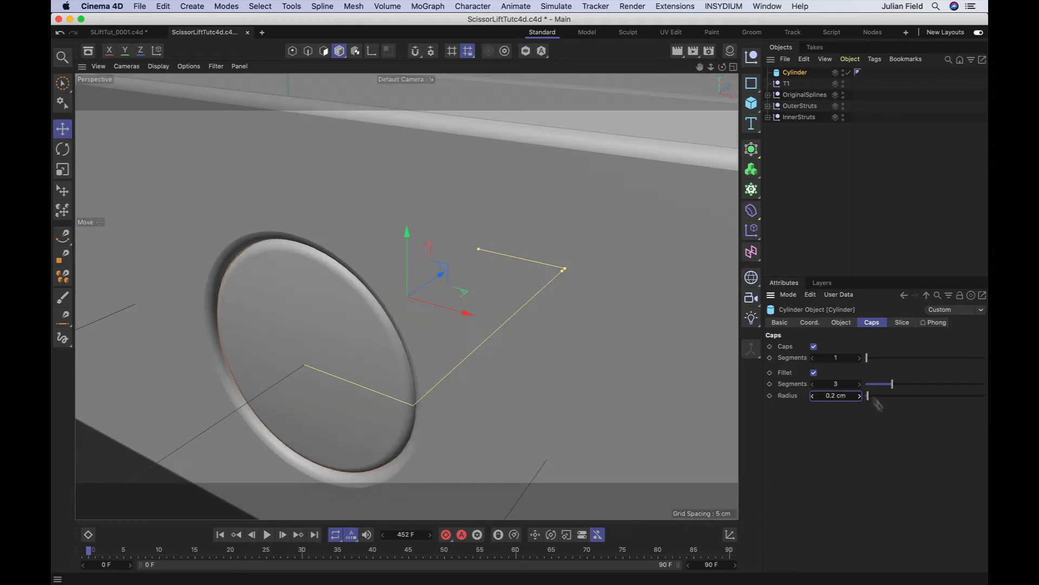
Set the cylinder's display color to Automatic and colour it yellow with RGB 255, 255, 0.
{"action": "mouse_move", "coordinate": [722, 67]}
{"action": "left_mouse_down"}
{"action": "mouse_move", "coordinate": [920, 87]}
{"action": "mouse_move", "coordinate": [956, 74]}
{"action": "mouse_move", "coordinate": [720, 67]}
{"action": "left_mouse_up"}
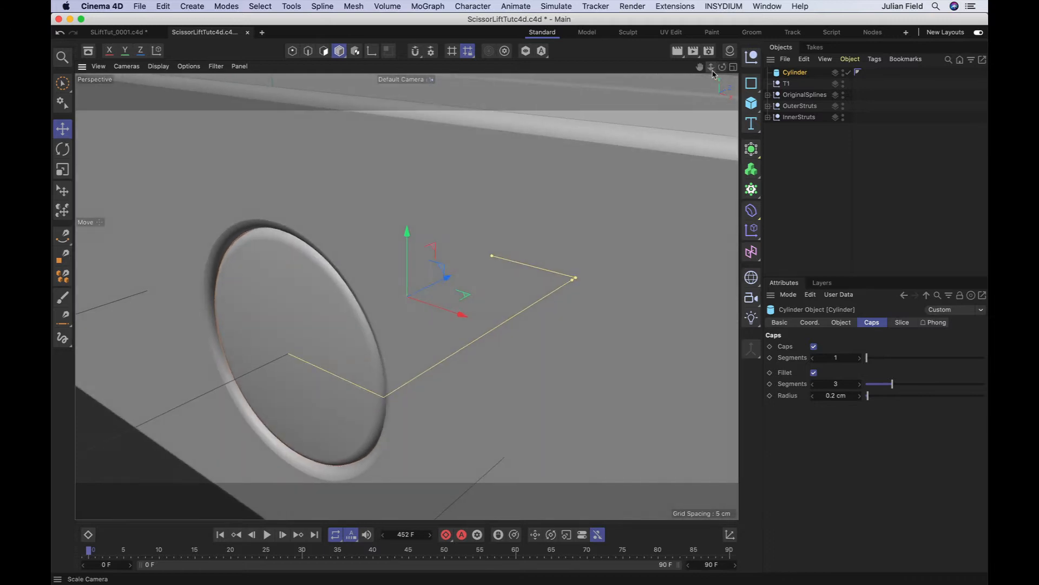
{"action": "right_click_drag", "start_coordinate": [700, 67], "coordinate": [547, 67]}
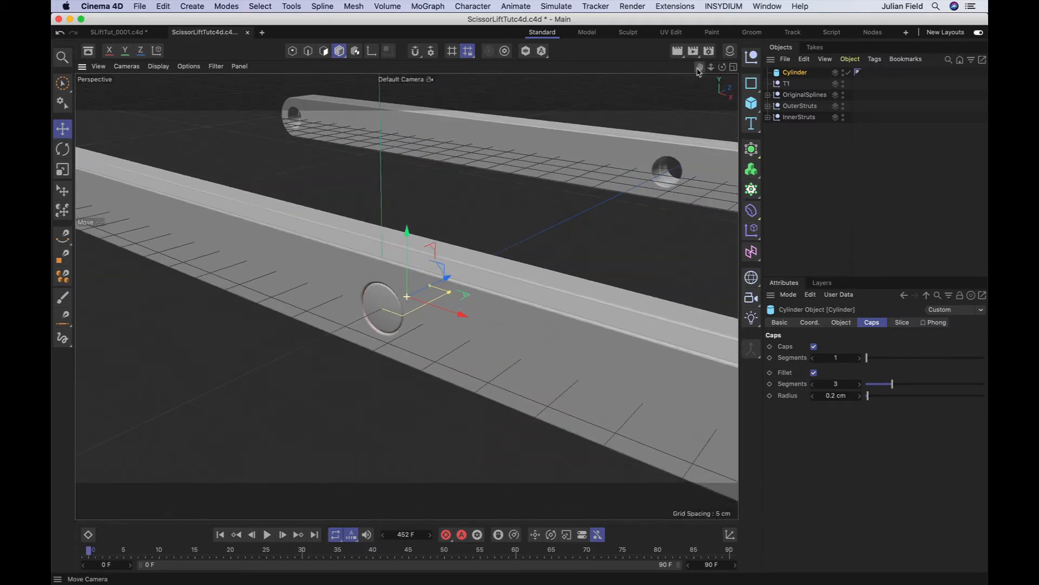
{"action": "left_click", "coordinate": [790, 71]}
{"action": "left_click", "coordinate": [779, 322]}
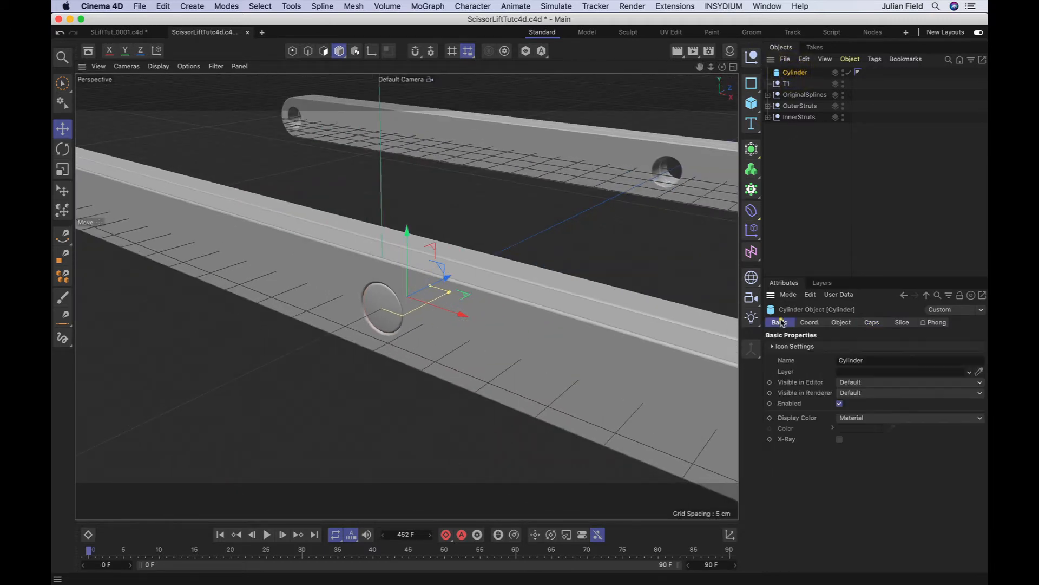
{"action": "left_click", "coordinate": [842, 423]}
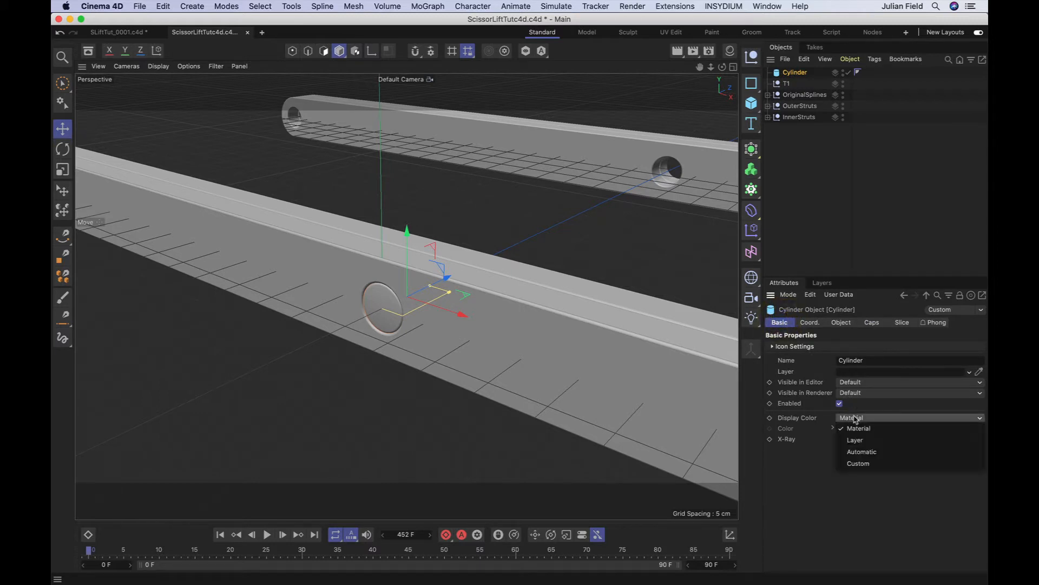
{"action": "left_click", "coordinate": [860, 452]}
{"action": "left_click", "coordinate": [856, 435]}
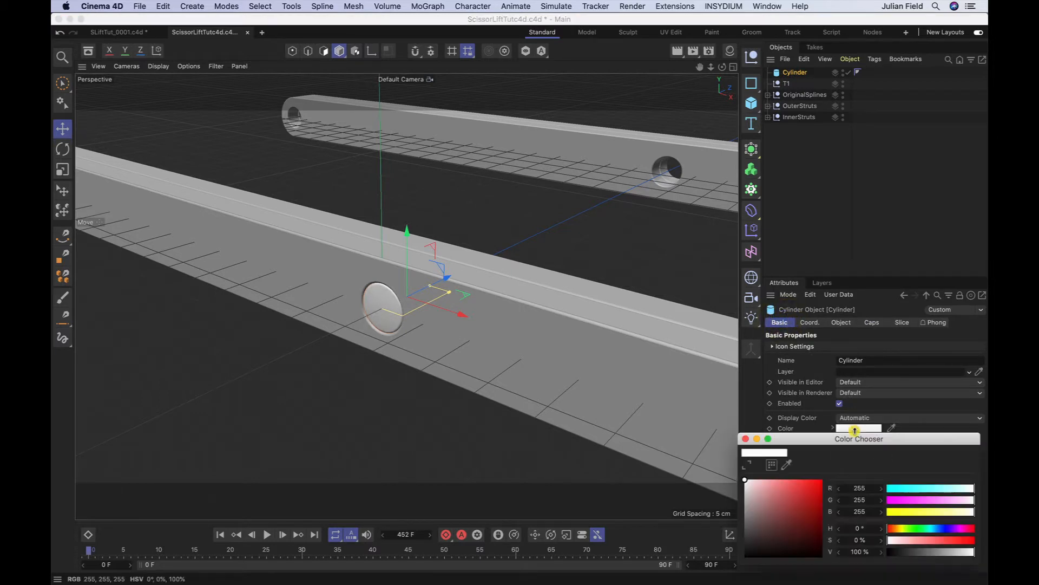
{"action": "left_click", "coordinate": [872, 512]}
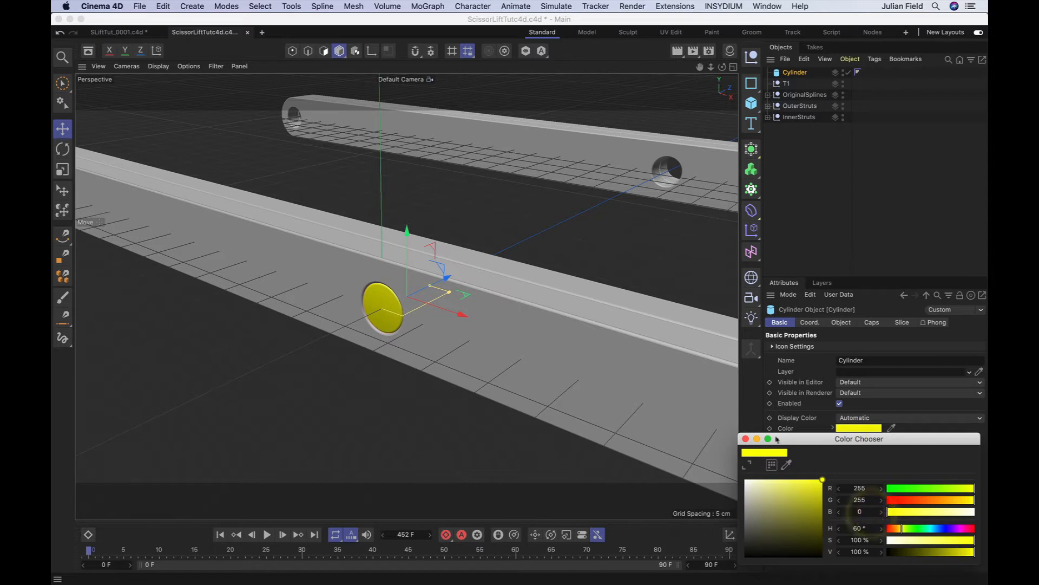
{"action": "left_click", "coordinate": [746, 439]}
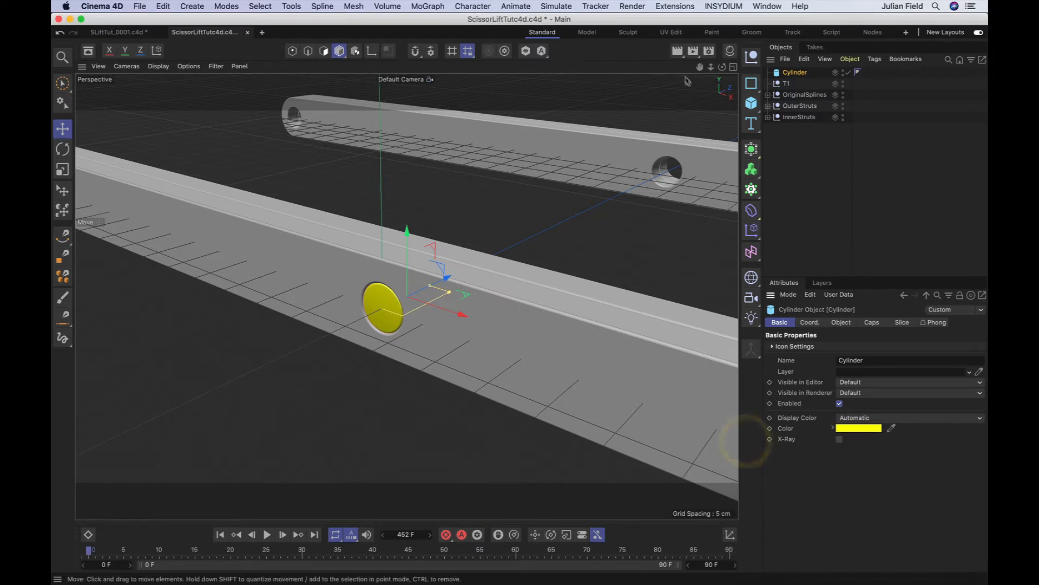
Make the cylinder a child of the T1 null and duplicate it inside that null.
{"action": "right_click_drag", "start_coordinate": [700, 71], "coordinate": [669, 76]}
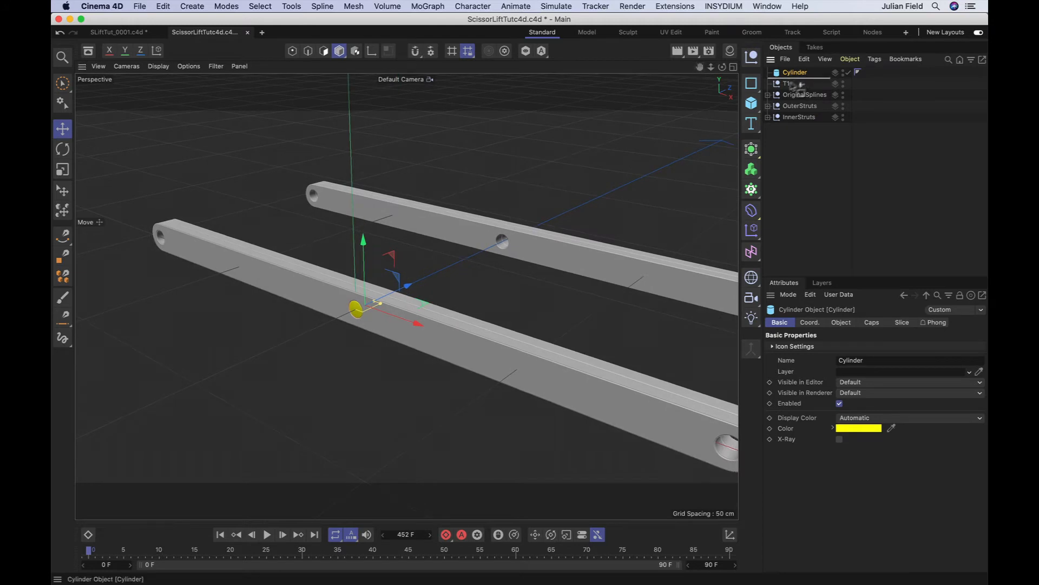
{"action": "left_click_drag", "start_coordinate": [796, 72], "coordinate": [790, 89]}
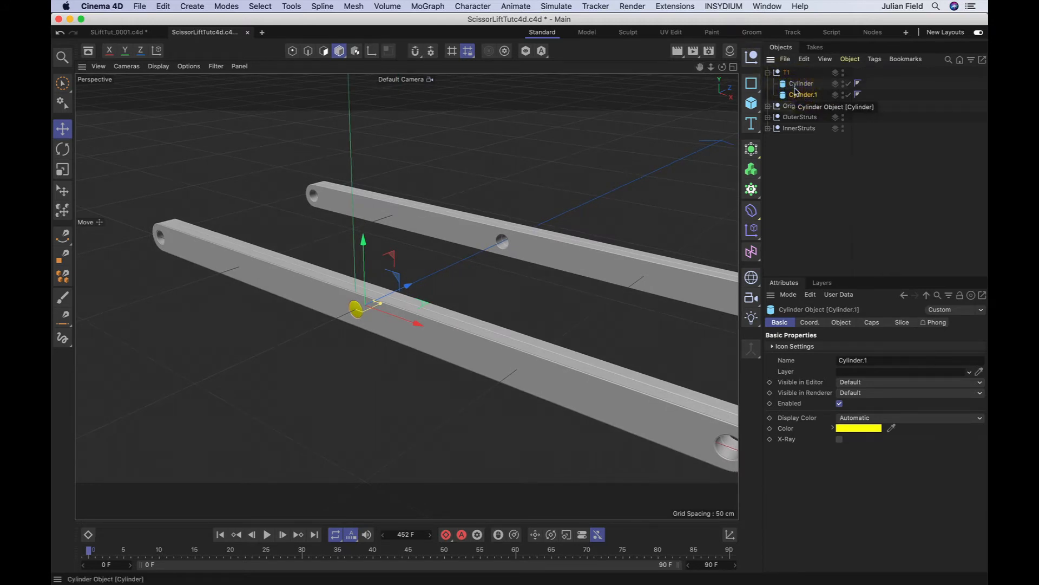
Move the duplicate cylinder along Z to the centre hole of the other strut pair, at about 73.2 cm, in the Top view.
{"action": "key", "text": "F2"}
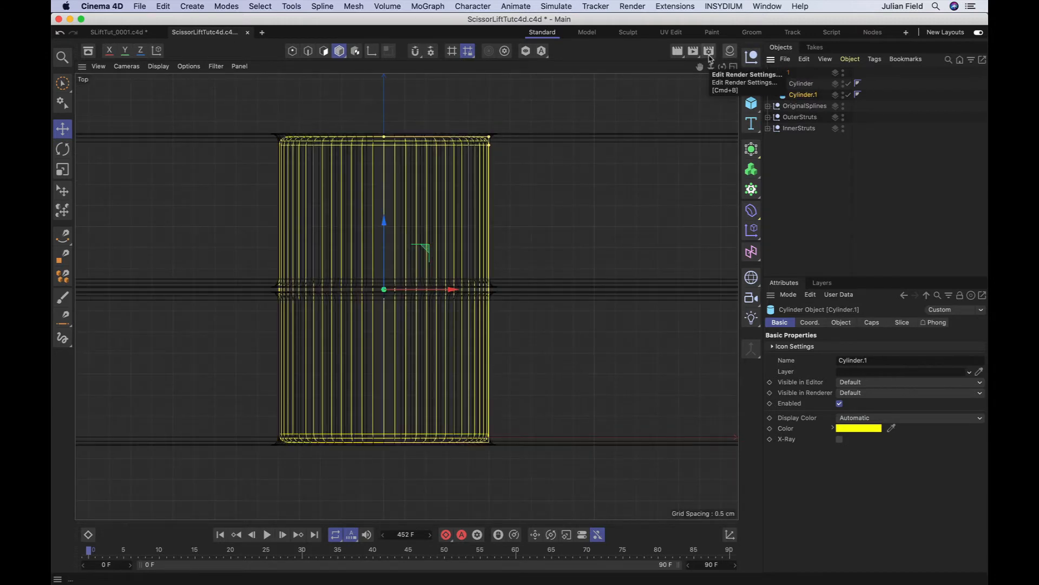
{"action": "left_click_drag", "start_coordinate": [700, 70], "coordinate": [635, 79]}
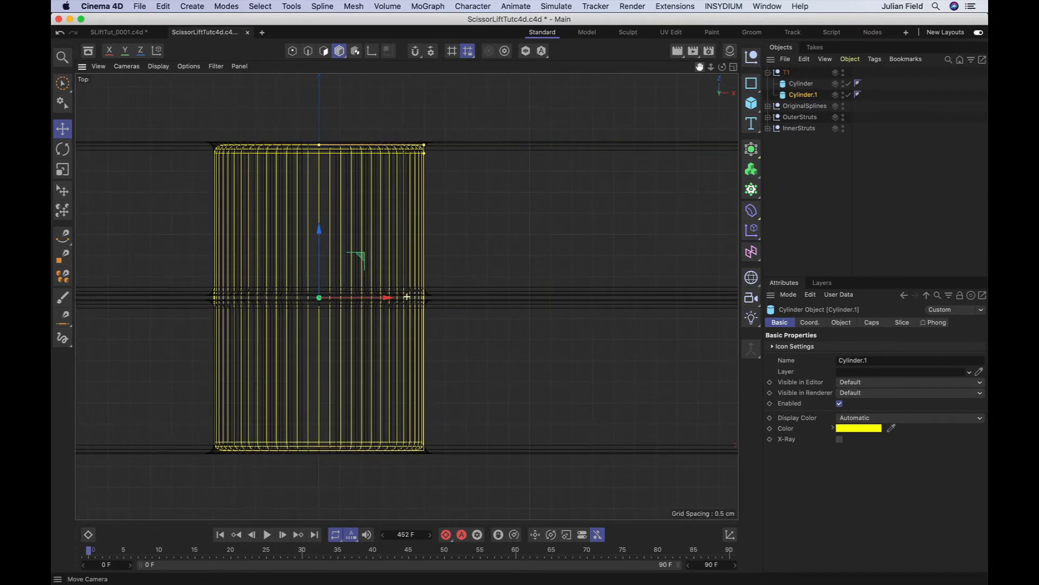
{"action": "key", "text": "h"}
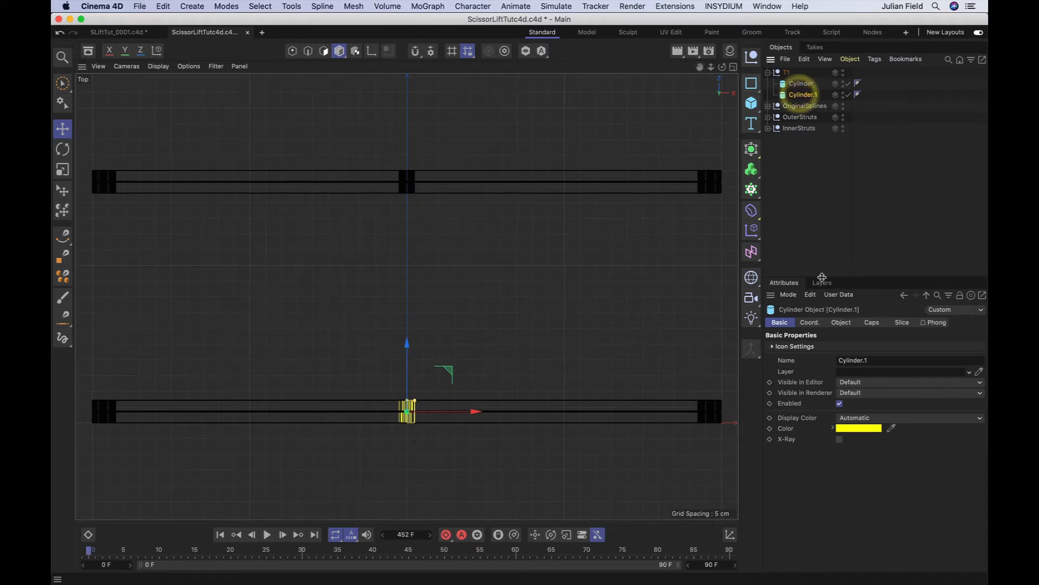
{"action": "left_click", "coordinate": [841, 321]}
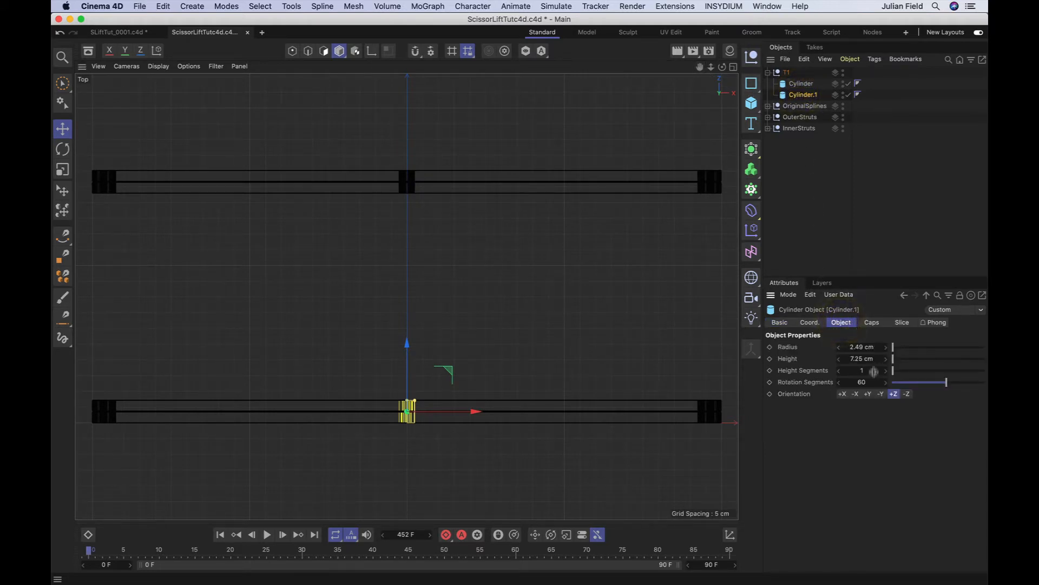
{"action": "left_click", "coordinate": [811, 324]}
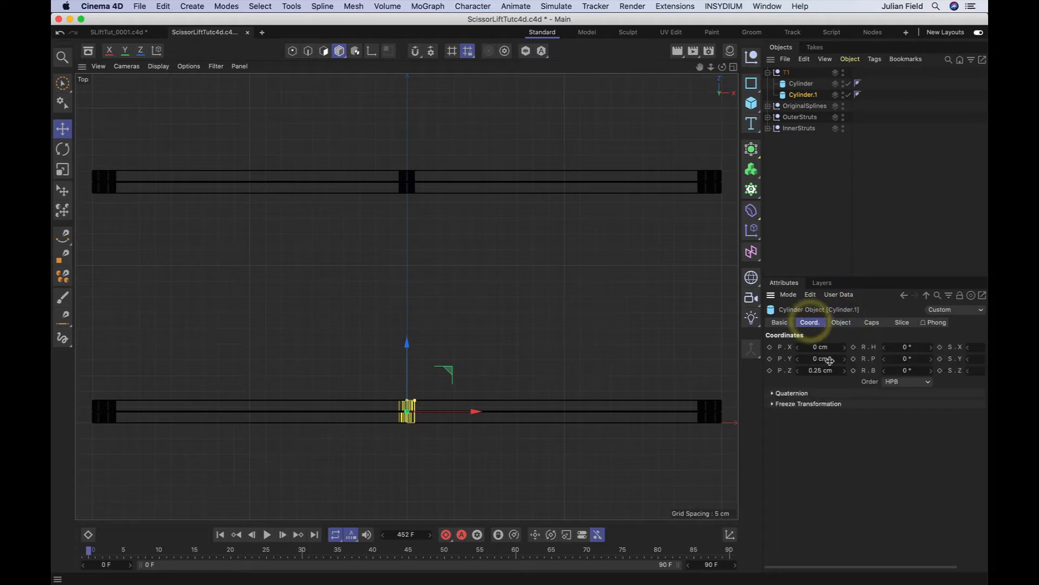
{"action": "left_click", "coordinate": [819, 370]}
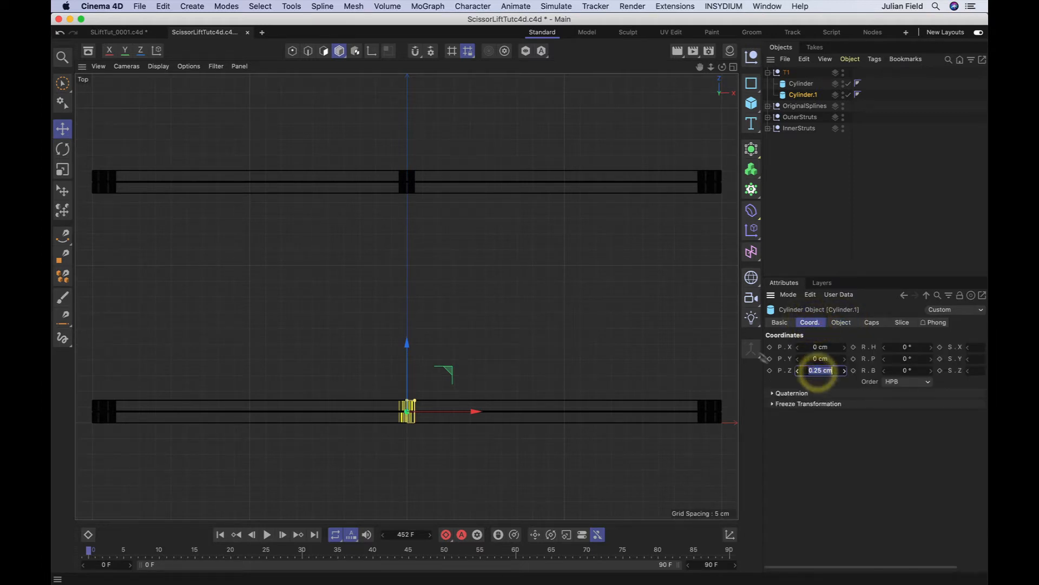
{"action": "left_click_drag", "start_coordinate": [407, 343], "coordinate": [406, 111]}
Try a Z position of 72.25 cm for the duplicate cylinder.
{"action": "key", "text": "o"}
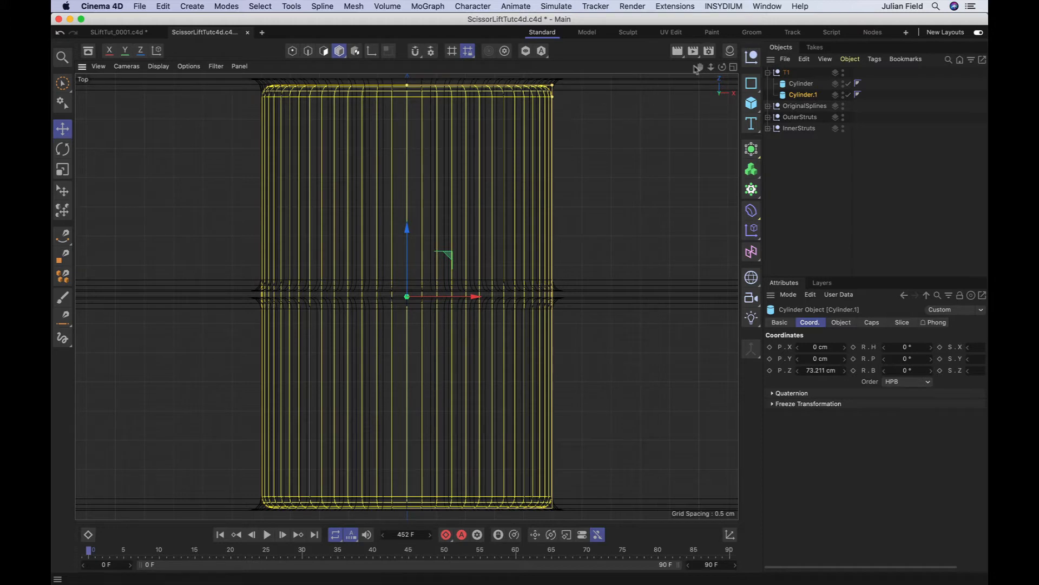
{"action": "left_click_drag", "start_coordinate": [698, 70], "coordinate": [676, 71]}
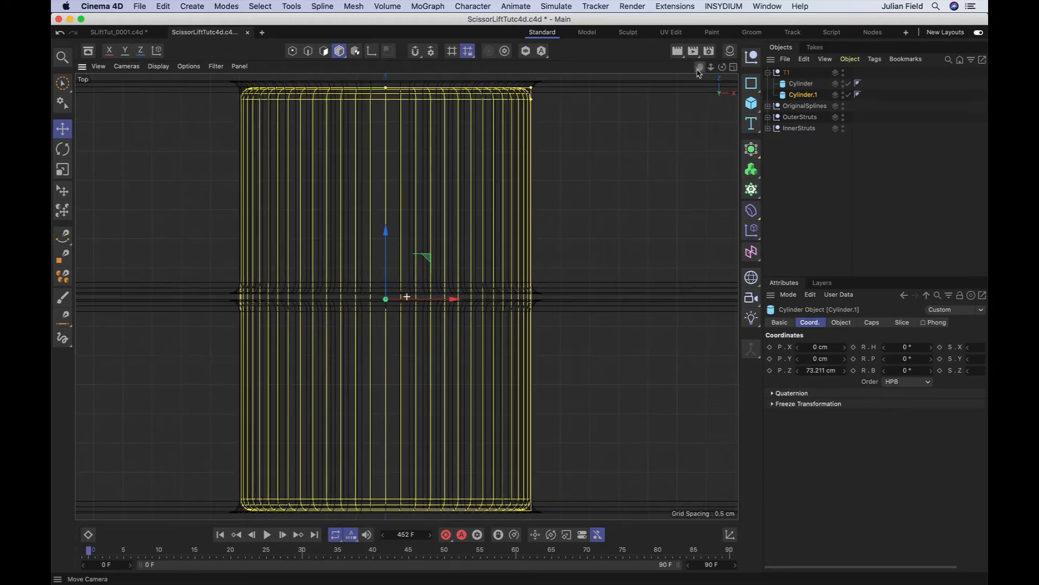
{"action": "right_click_drag", "start_coordinate": [697, 70], "coordinate": [683, 75]}
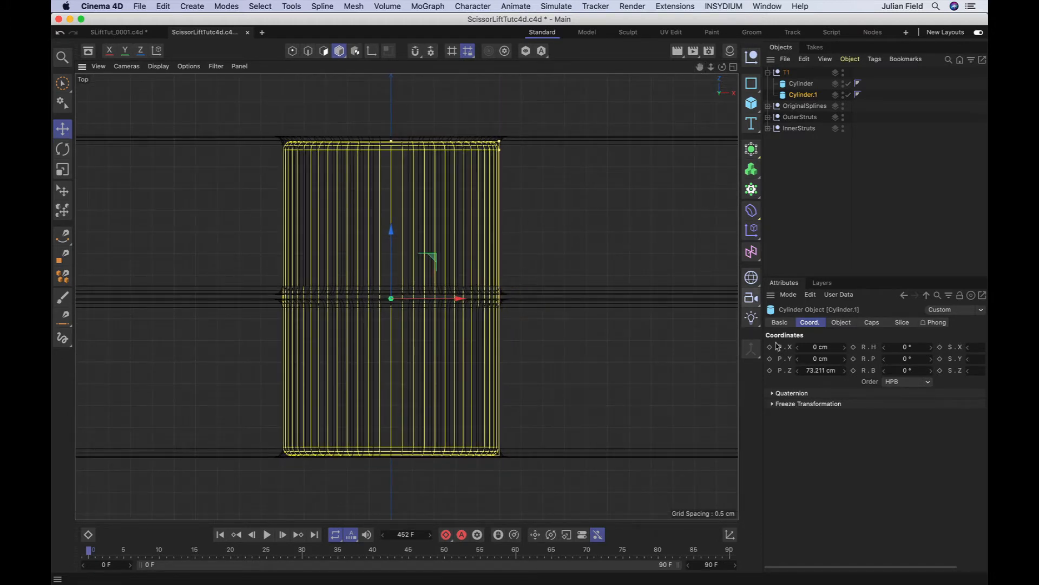
{"action": "left_click", "coordinate": [820, 370]}
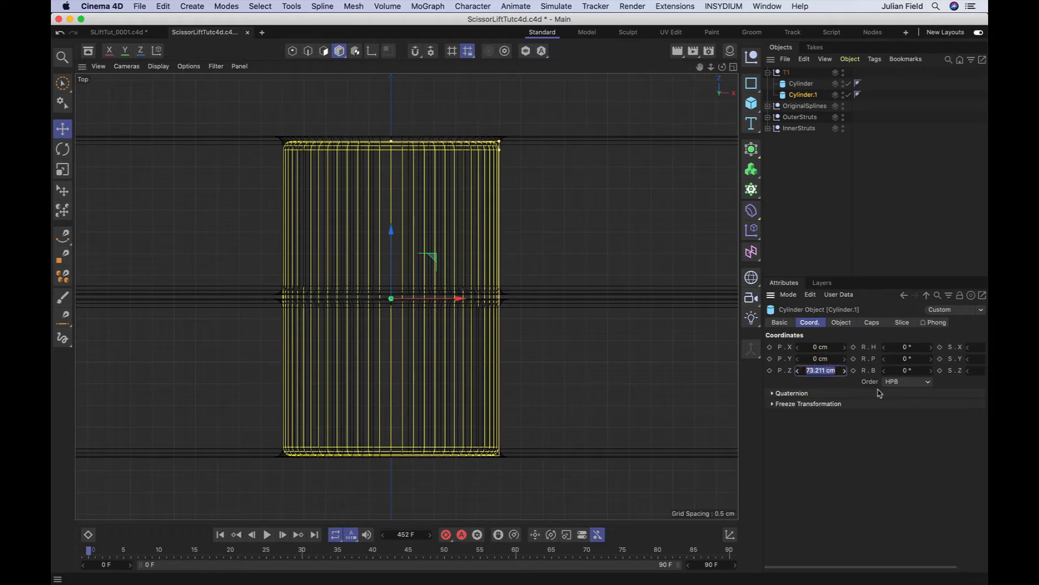
{"action": "type", "text": "72.25"}
{"action": "key", "text": "Return"}
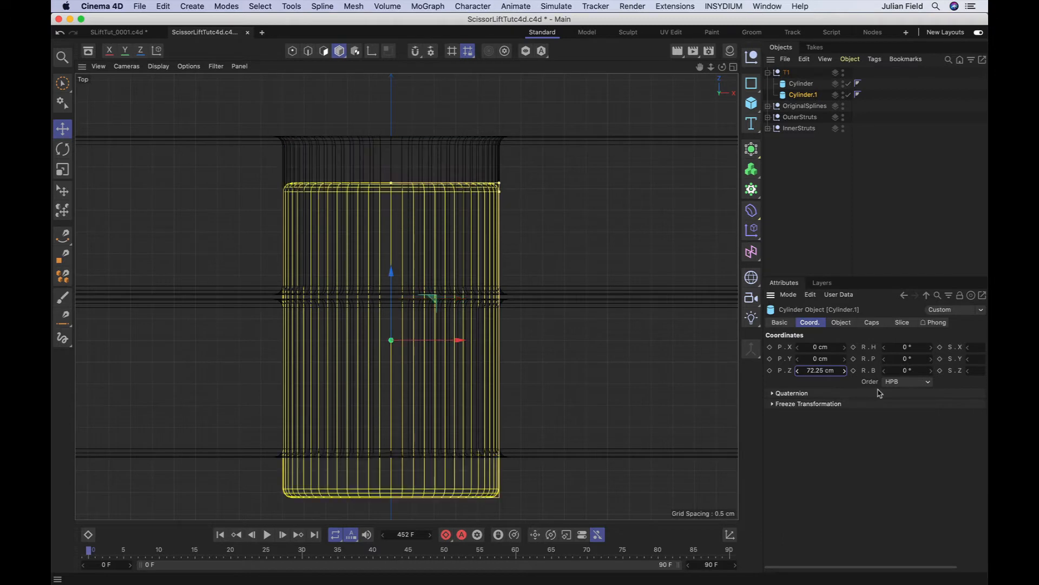
{"action": "double_click", "coordinate": [820, 372]}
{"action": "left_click", "coordinate": [807, 371]}
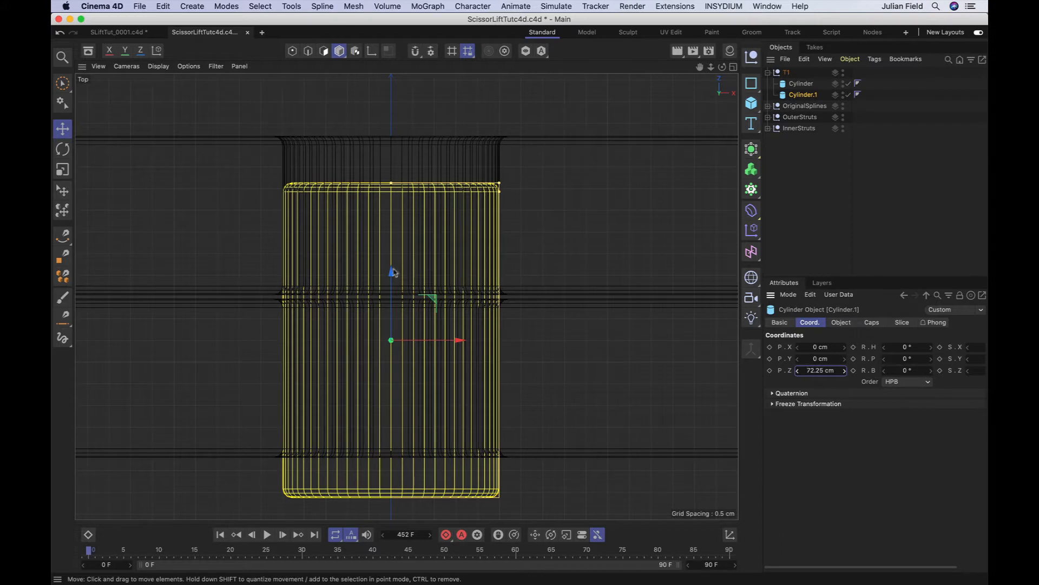
Seat the duplicate cylinder in the other strut pair by setting its Z position to 73.25 cm.
{"action": "left_click_drag", "start_coordinate": [393, 273], "coordinate": [390, 221]}
{"action": "double_click", "coordinate": [819, 370]}
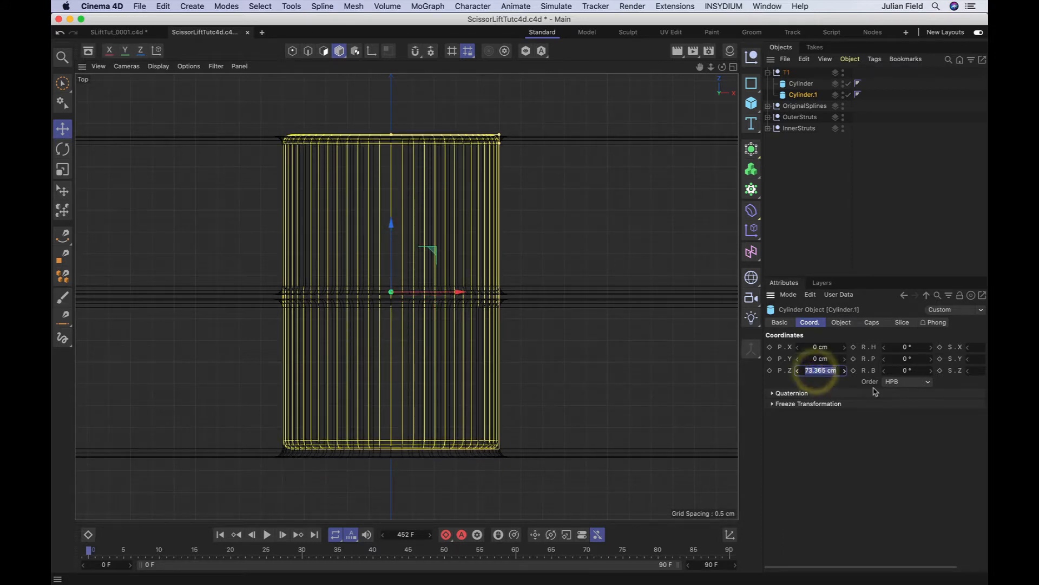
{"action": "type", "text": "7"}
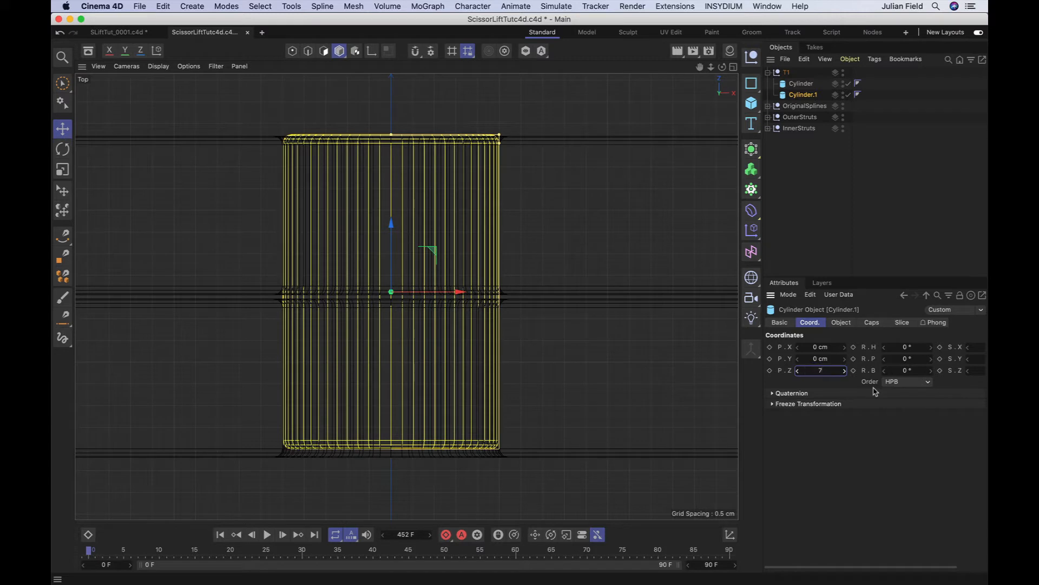
{"action": "type", "text": "3.25"}
{"action": "key", "text": "Return"}
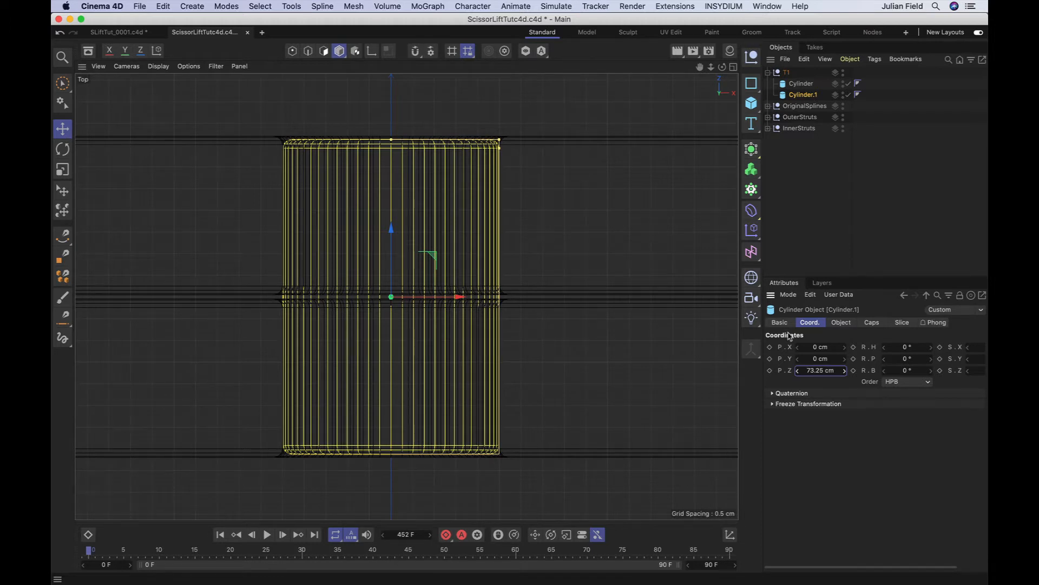
Collapse the T1 null in the object hierarchy and place it between OriginalSplines and OuterStruts, with the Perspective view restored.
{"action": "key", "text": "F1"}
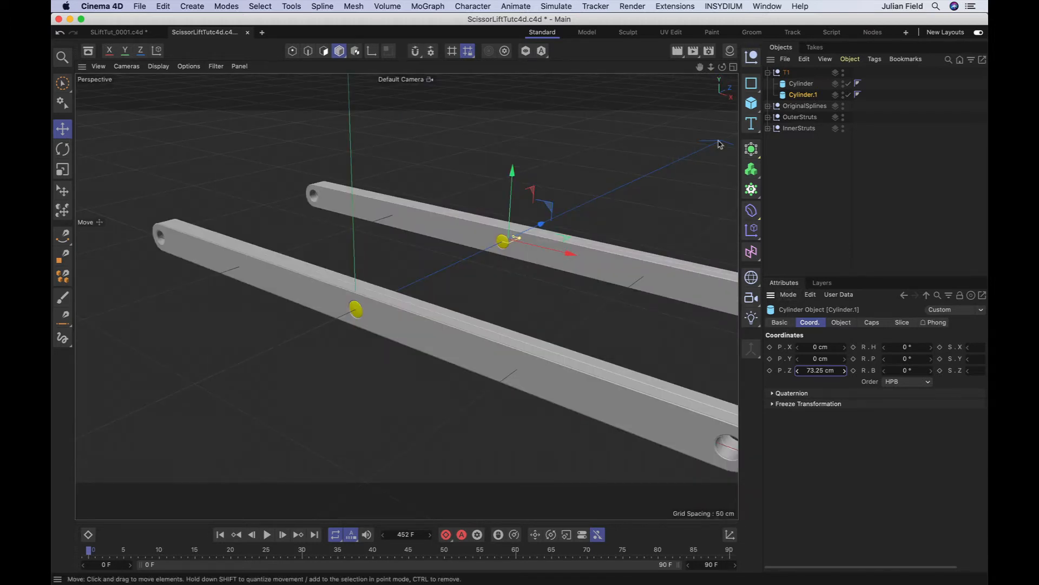
{"action": "left_click", "coordinate": [768, 72]}
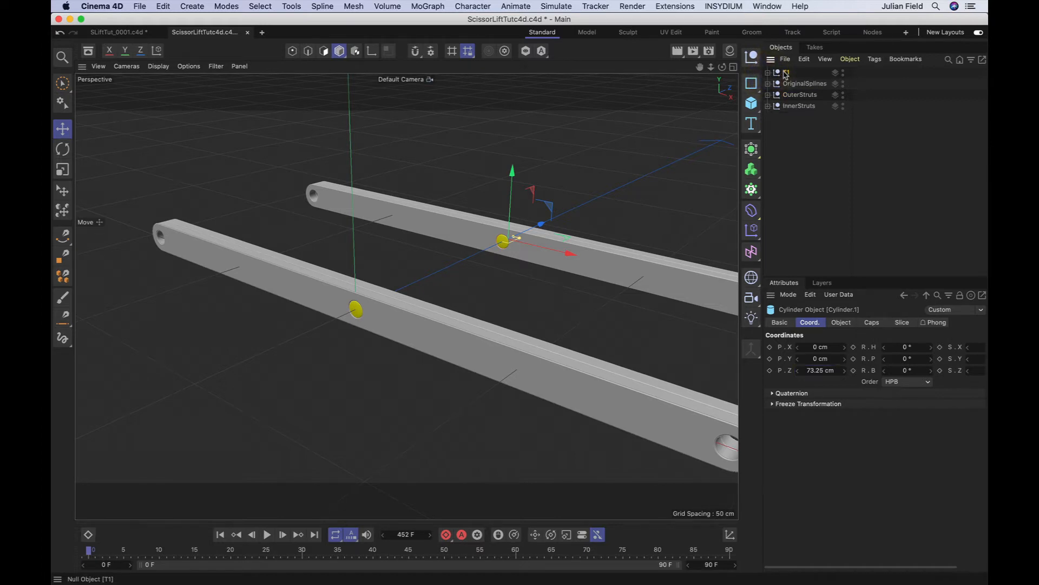
{"action": "left_click_drag", "start_coordinate": [785, 72], "coordinate": [787, 88]}
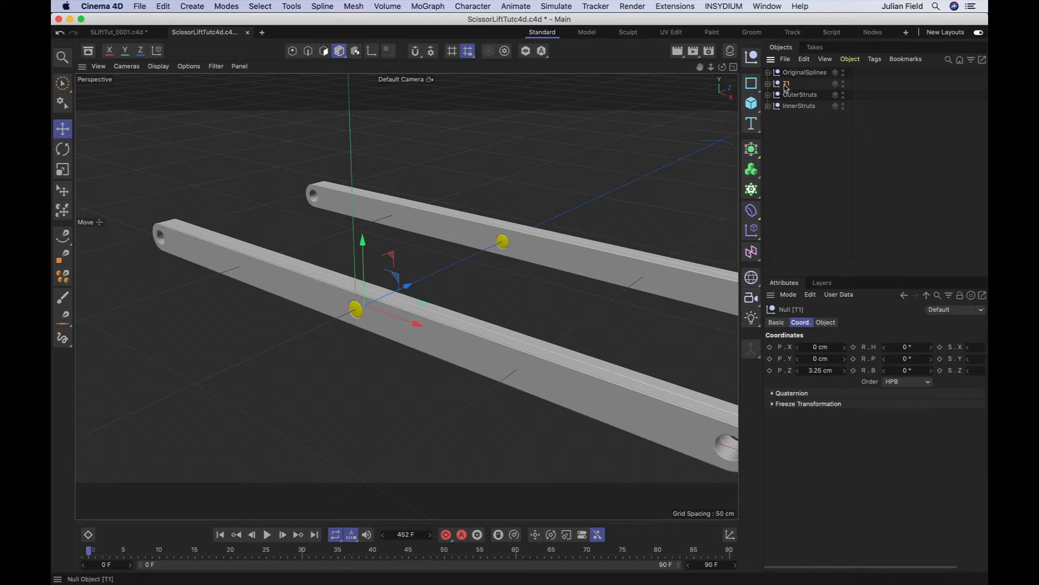
Add Target tags to both the OuterStruts and InnerStruts nulls and assign T1 as their target object.
{"action": "left_click_drag", "start_coordinate": [700, 67], "coordinate": [643, 61]}
{"action": "left_click_drag", "start_coordinate": [710, 66], "coordinate": [706, 72]}
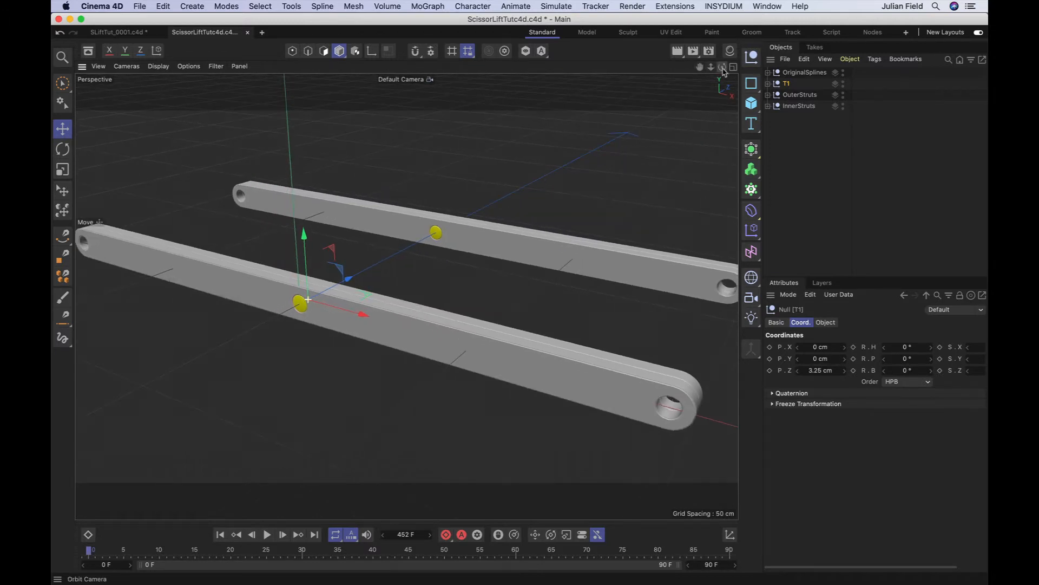
{"action": "right_click_drag", "start_coordinate": [700, 67], "coordinate": [671, 68]}
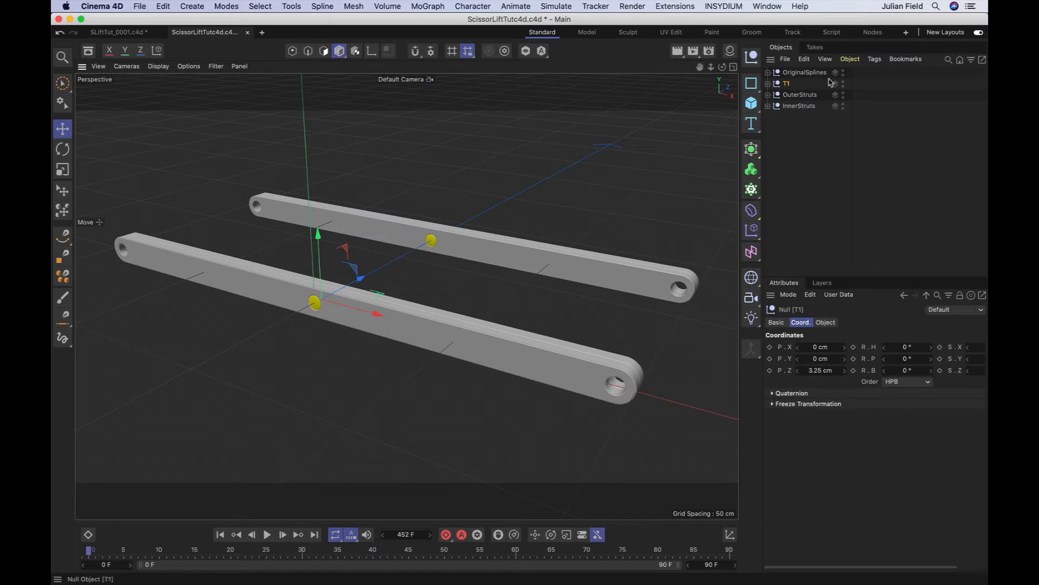
{"action": "left_click_drag", "start_coordinate": [819, 95], "coordinate": [810, 106]}
{"action": "left_click", "coordinate": [875, 60]}
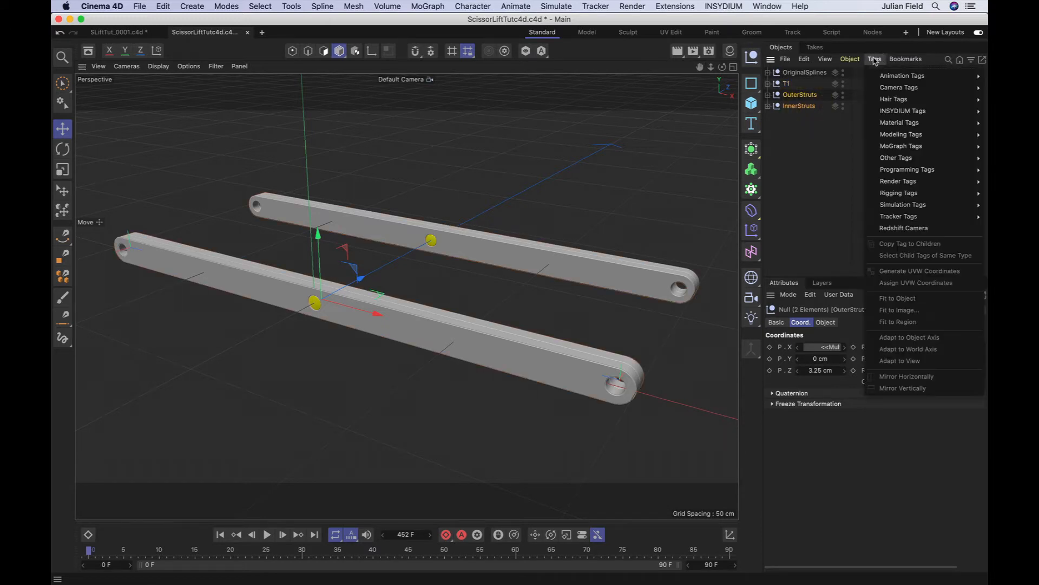
{"action": "mouse_move", "coordinate": [882, 76]}
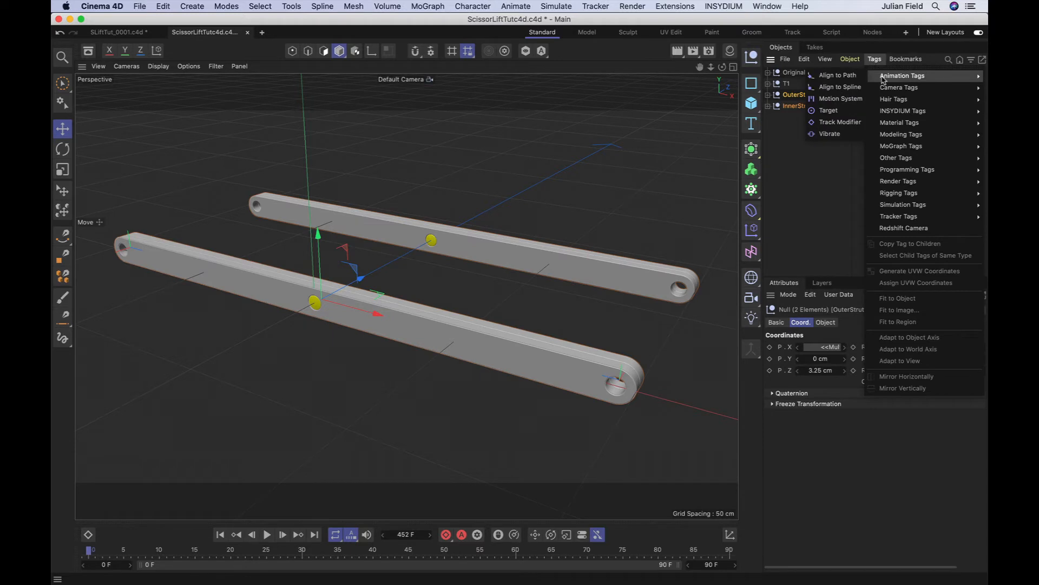
{"action": "left_click", "coordinate": [845, 110]}
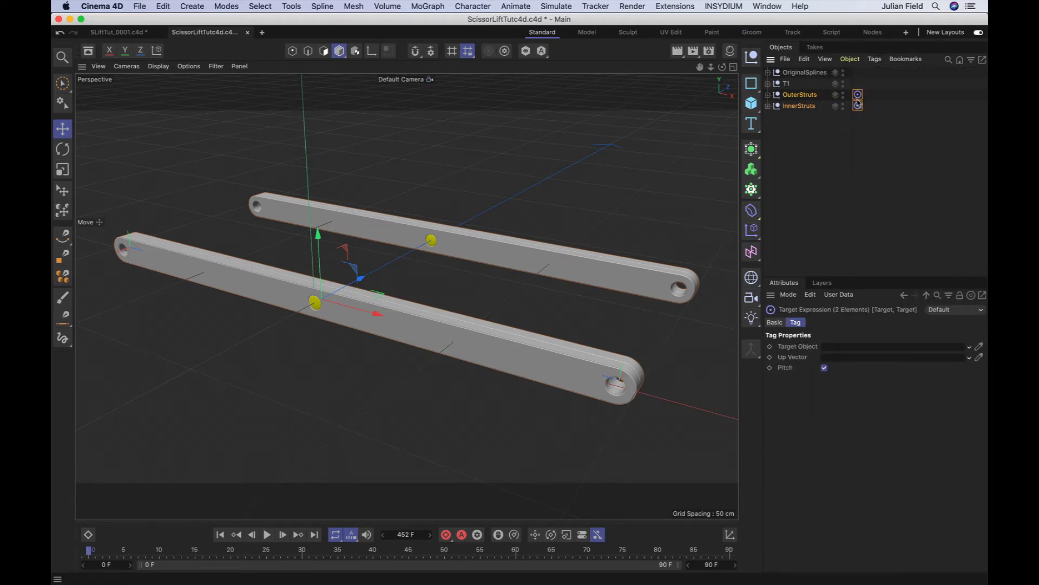
{"action": "left_click_drag", "start_coordinate": [787, 83], "coordinate": [845, 347]}
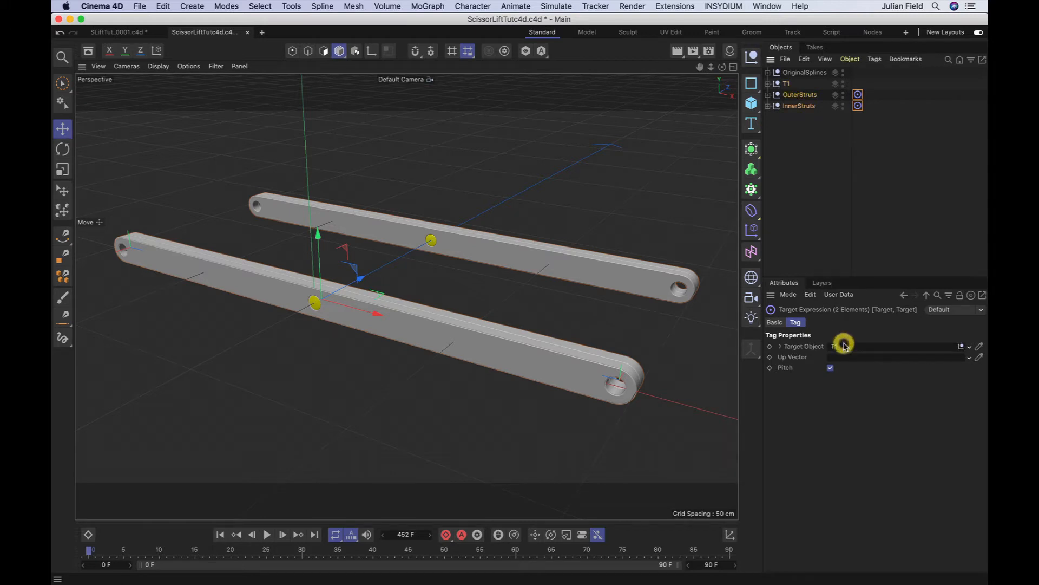
Raise the T1 null along Y to about 10.6 cm to test the struts' scissor motion.
{"action": "left_click", "coordinate": [786, 84]}
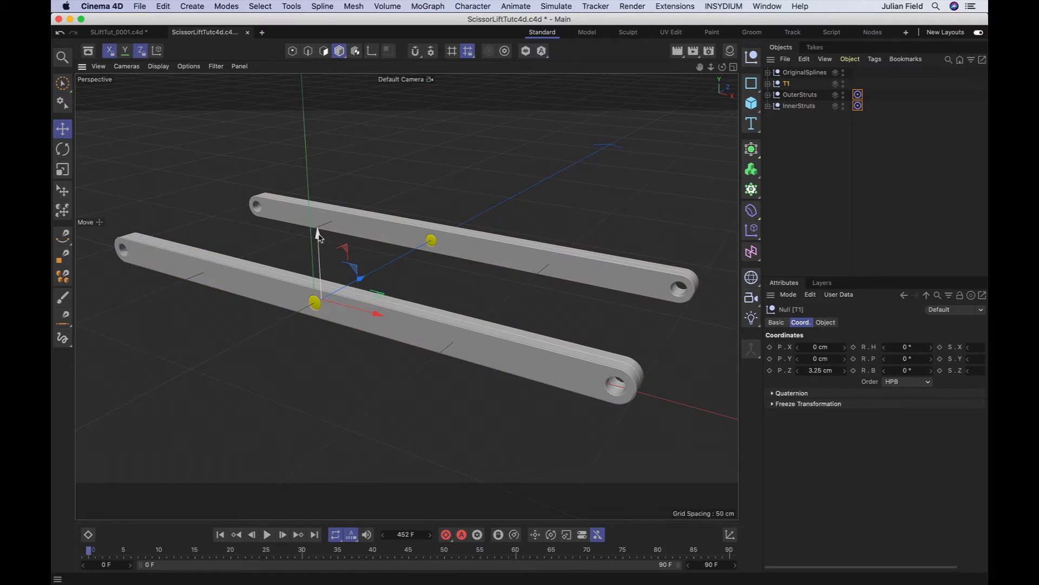
{"action": "mouse_move", "coordinate": [319, 237]}
{"action": "left_mouse_down"}
{"action": "mouse_move", "coordinate": [325, 174]}
{"action": "mouse_move", "coordinate": [322, 206]}
{"action": "left_mouse_up"}
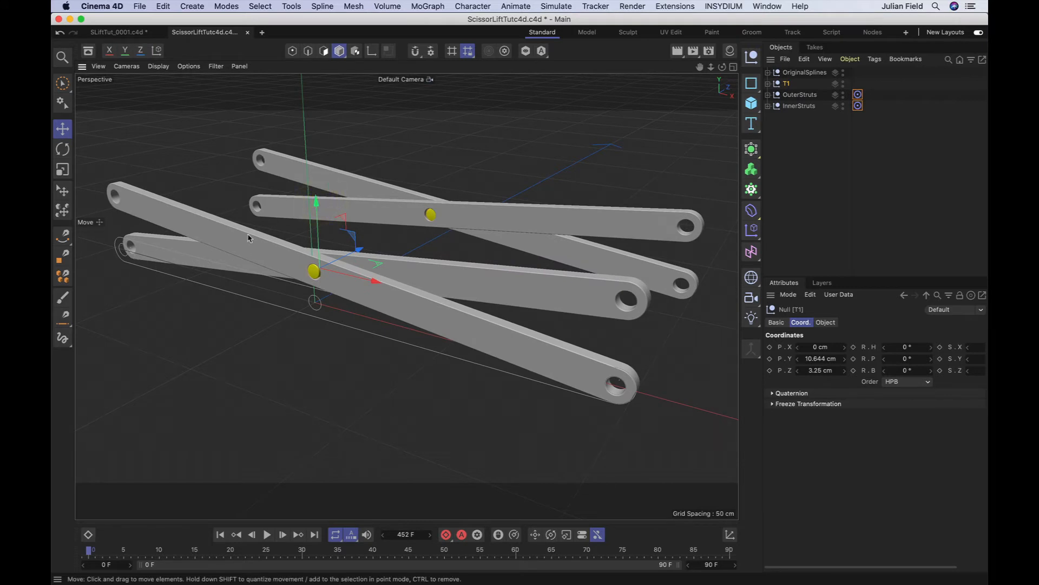
Undo the last raise of the T1 null.
{"action": "key", "text": "super+z"}
{"action": "middle_click_drag", "start_coordinate": [643, 338], "coordinate": [650, 326], "text": "alt"}
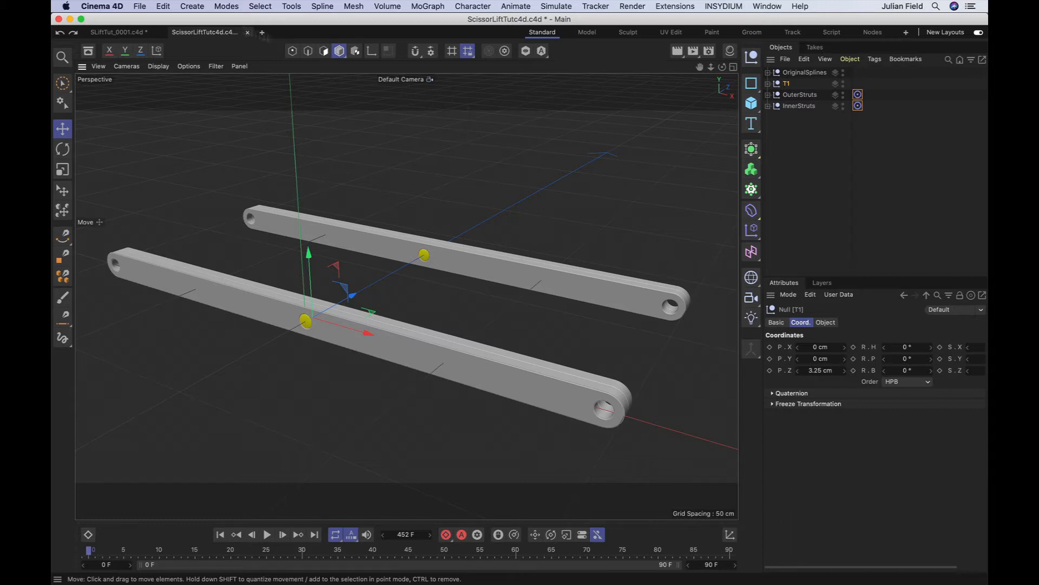
Open the recent project SLiftTut_0006.c4d and slide its Contoller null along X to examine the finished lift's raising motion.
{"action": "left_click", "coordinate": [139, 6]}
{"action": "mouse_move", "coordinate": [158, 55]}
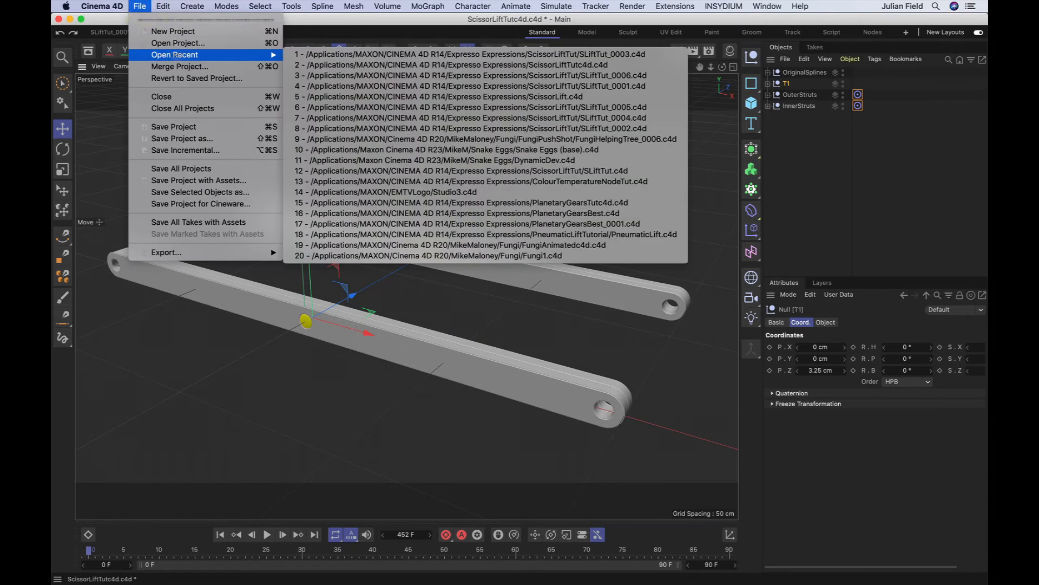
{"action": "left_click", "coordinate": [498, 76]}
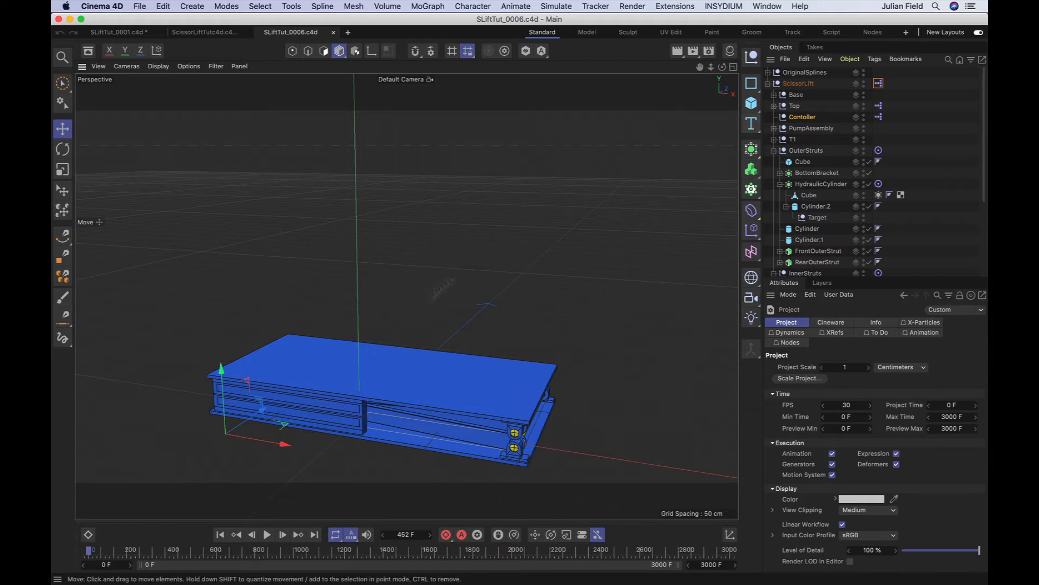
{"action": "left_click_drag", "start_coordinate": [291, 439], "coordinate": [301, 446]}
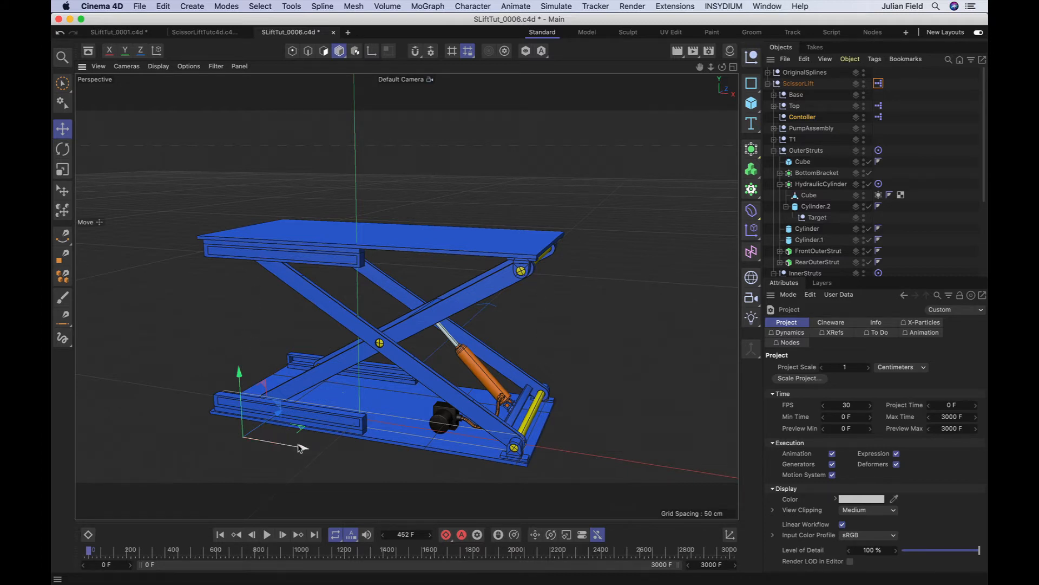
{"action": "mouse_move", "coordinate": [303, 451]}
{"action": "left_mouse_down"}
{"action": "mouse_move", "coordinate": [341, 454]}
{"action": "mouse_move", "coordinate": [296, 458]}
{"action": "mouse_move", "coordinate": [328, 455]}
{"action": "mouse_move", "coordinate": [310, 453]}
{"action": "left_mouse_up"}
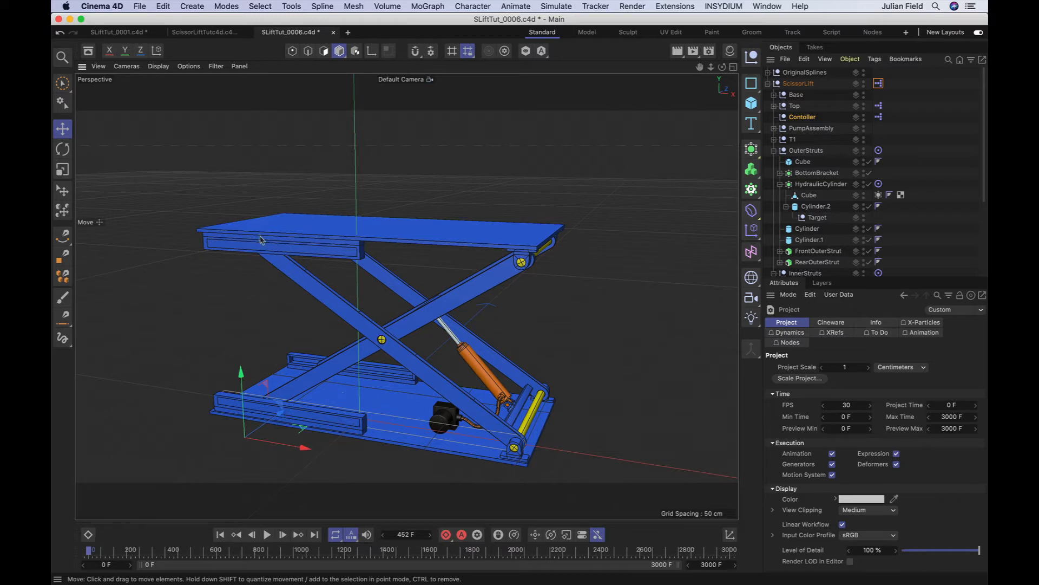
Return to the ScissorLiftTutc4d.c4d project and add a null named Controller.
{"action": "left_click", "coordinate": [210, 34]}
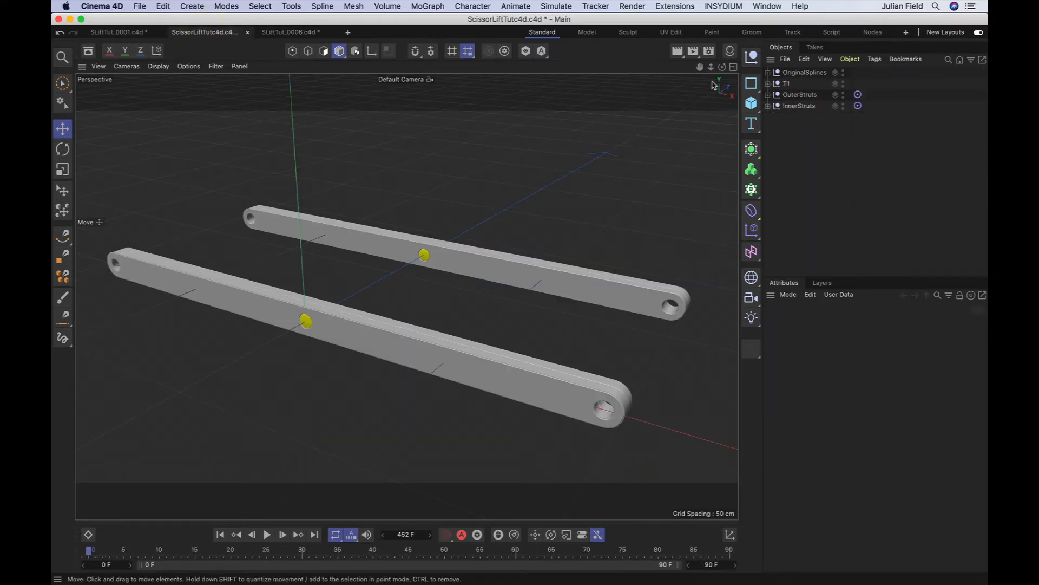
{"action": "left_click", "coordinate": [749, 61]}
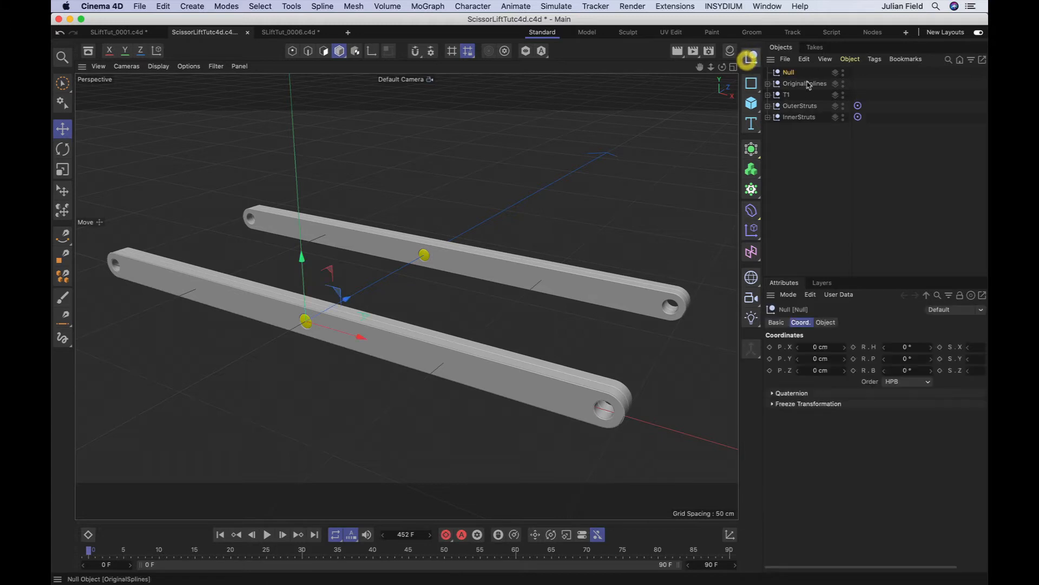
{"action": "double_click", "coordinate": [790, 73]}
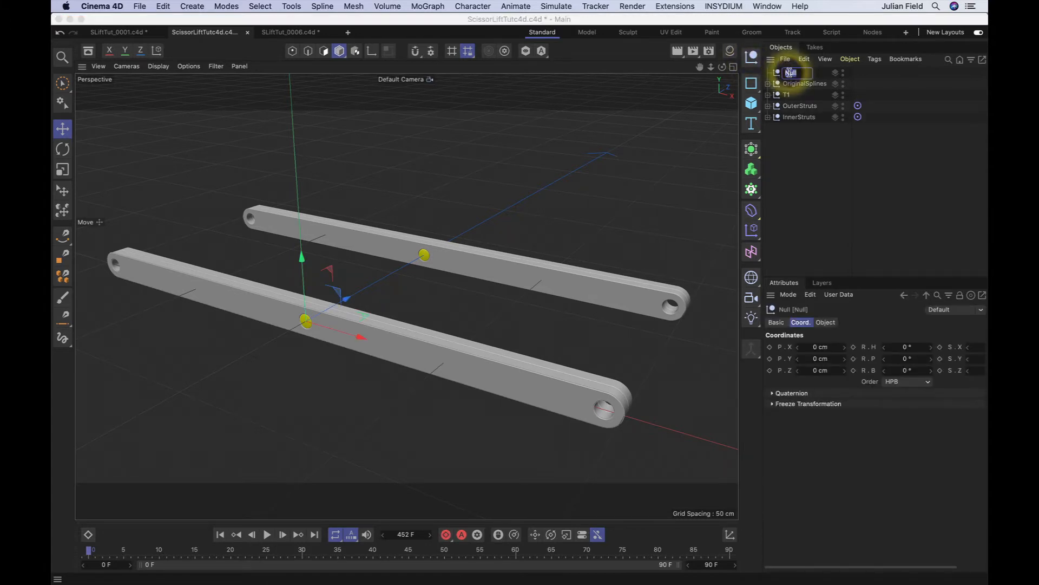
{"action": "type", "text": "Contro"}
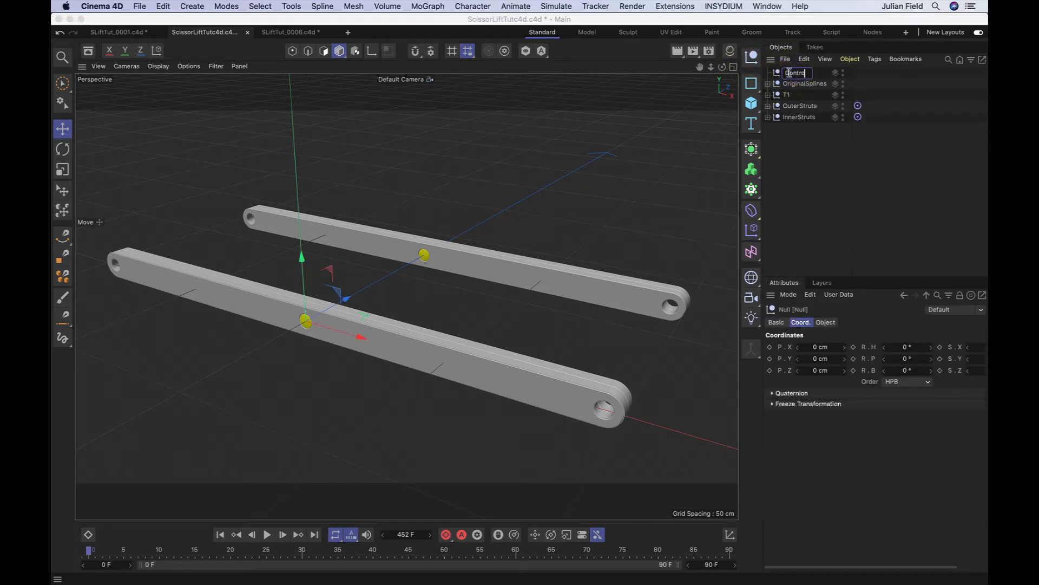
{"action": "type", "text": "ller"}
{"action": "key", "text": "Return"}
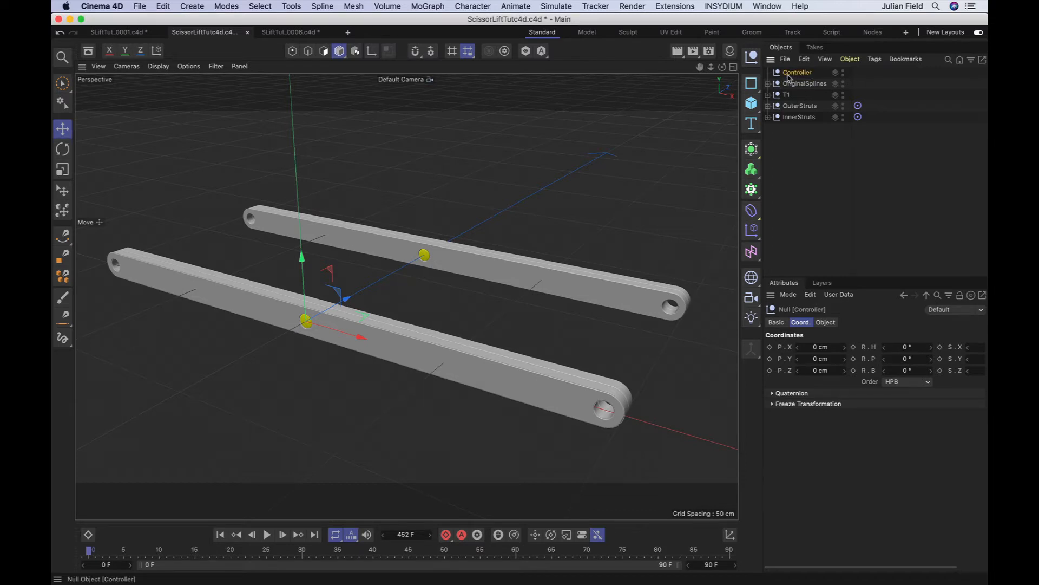
Set the Controller null's X position to -95 cm.
{"action": "left_click", "coordinate": [814, 348]}
{"action": "key", "text": "BackSpace"}
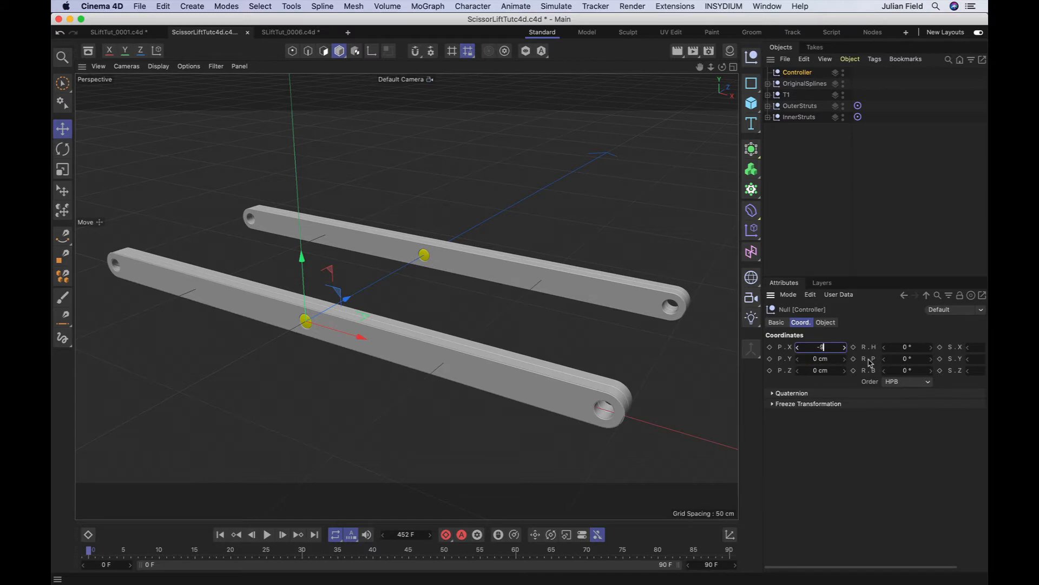
{"action": "type", "text": "-95"}
{"action": "key", "text": "Return"}
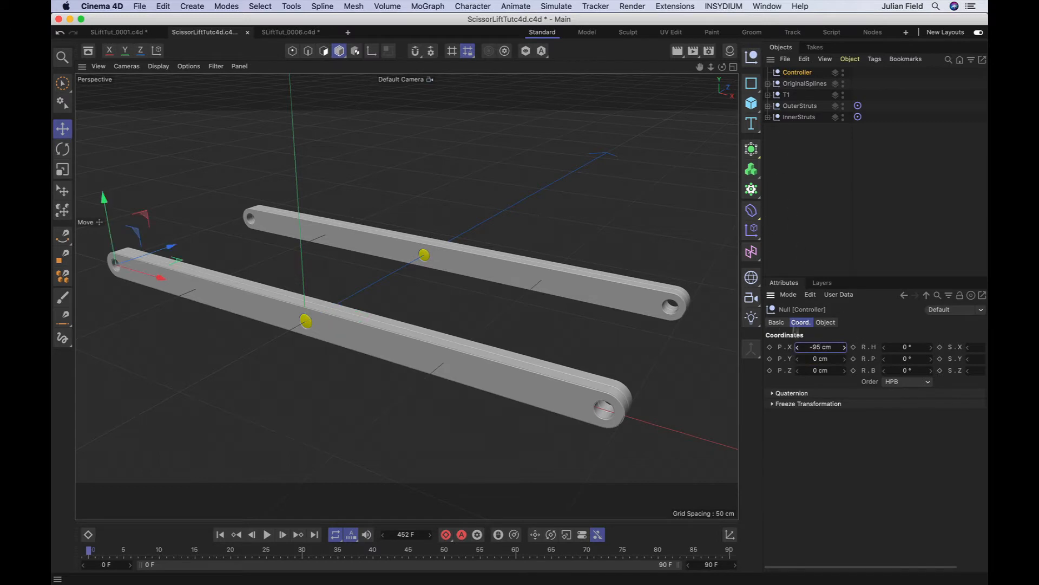
Add another null at the origin and name it ScissorLift.
{"action": "left_click", "coordinate": [752, 56]}
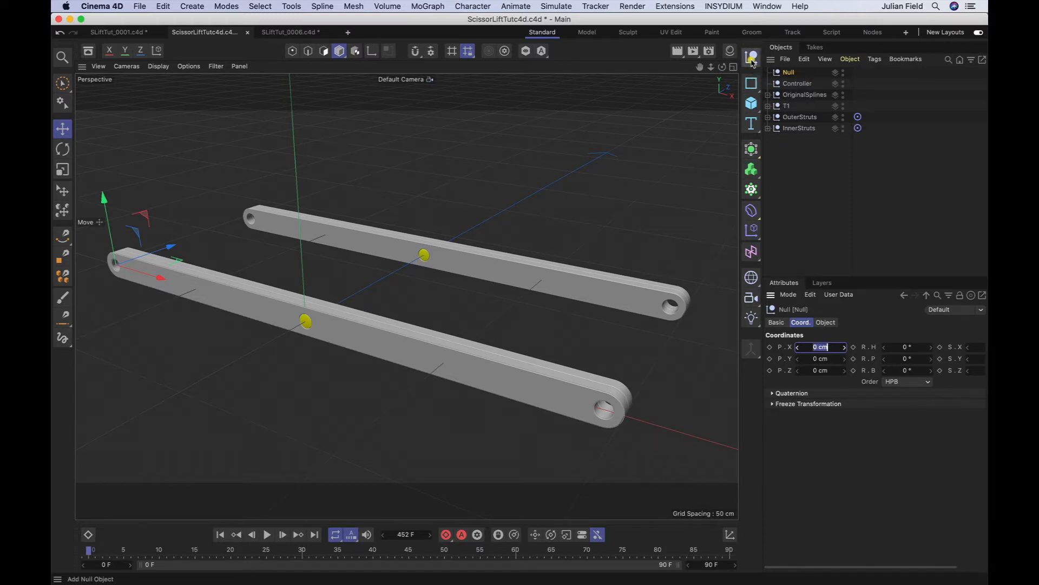
{"action": "double_click", "coordinate": [791, 72]}
{"action": "type", "text": "ScissorLift"}
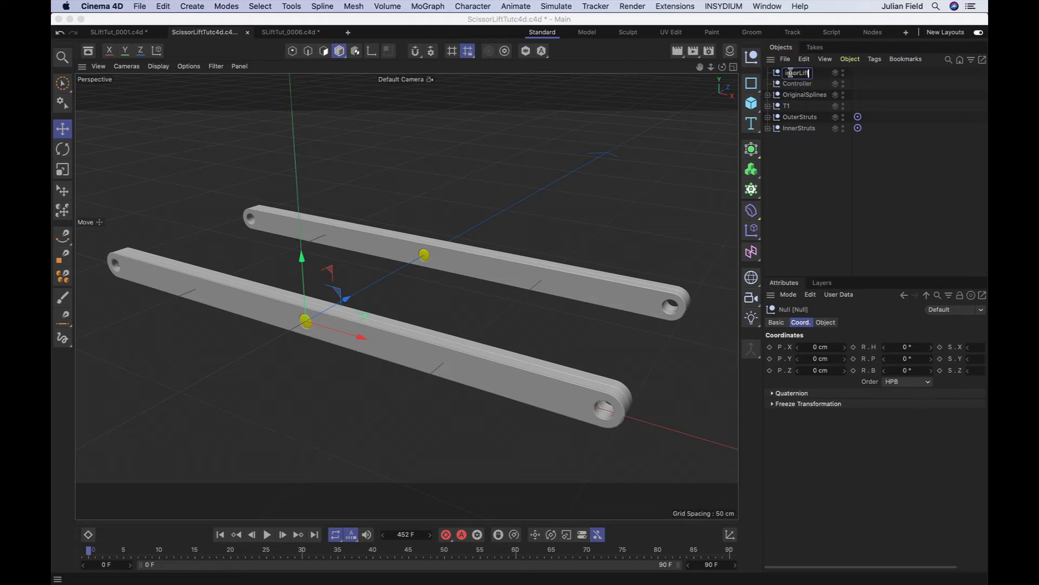
{"action": "key", "text": "Return"}
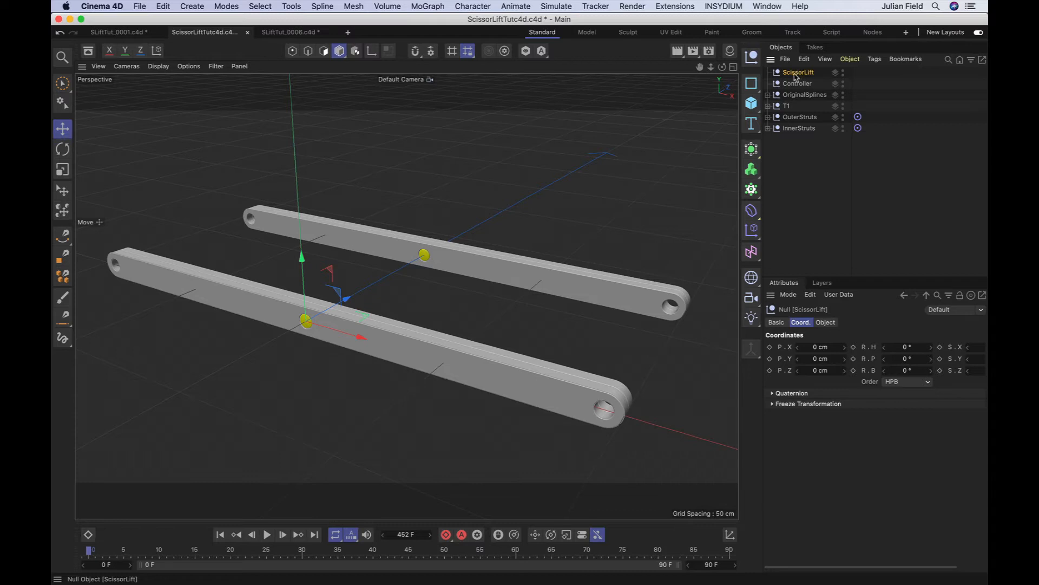
Add an XPresso tag to the ScissorLift null and move its editor window clear of the object hierarchy.
{"action": "left_click", "coordinate": [874, 59]}
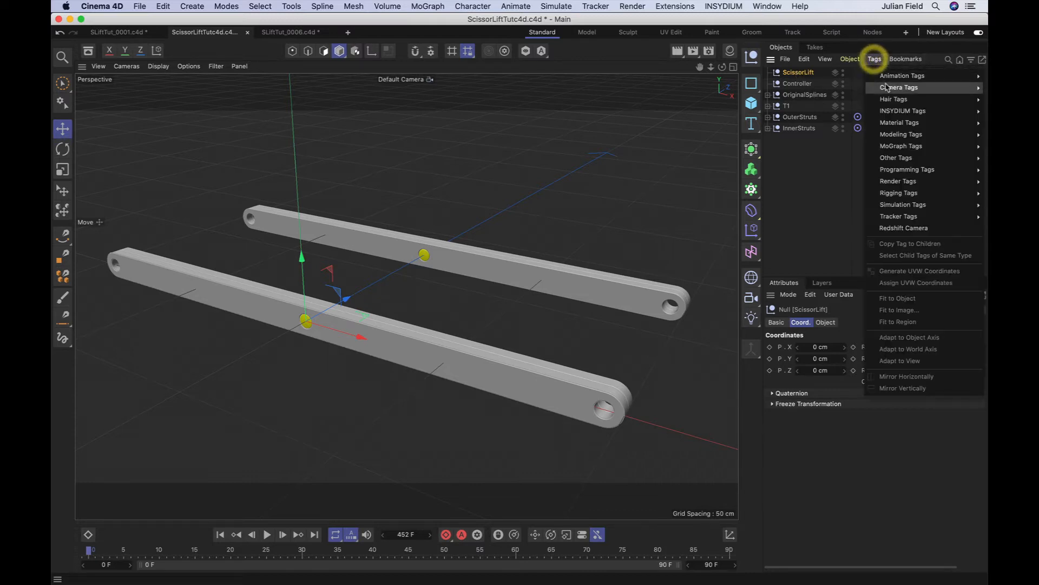
{"action": "mouse_move", "coordinate": [888, 170]}
{"action": "left_click", "coordinate": [845, 204]}
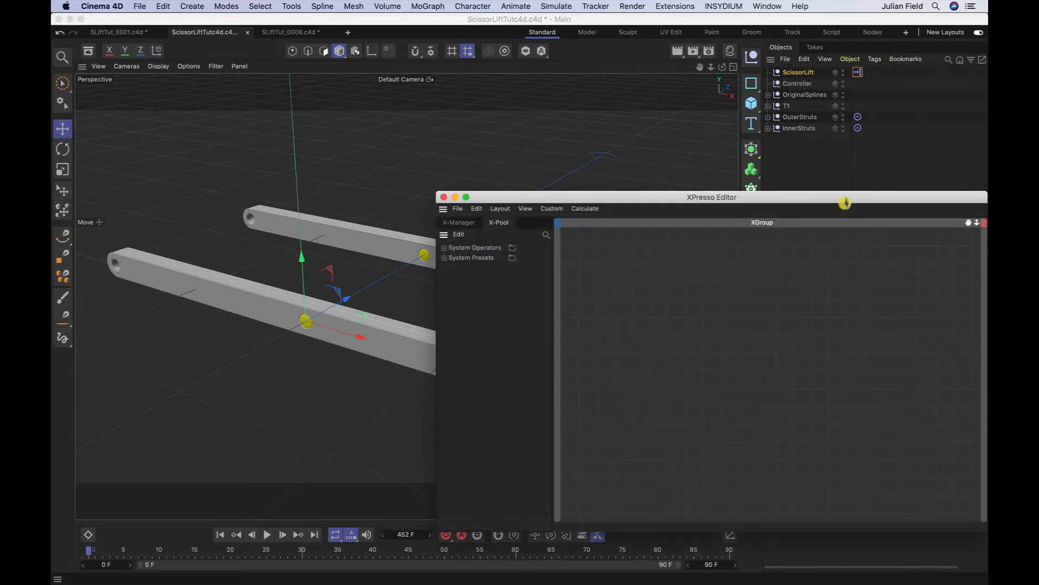
{"action": "left_click_drag", "start_coordinate": [787, 199], "coordinate": [515, 178]}
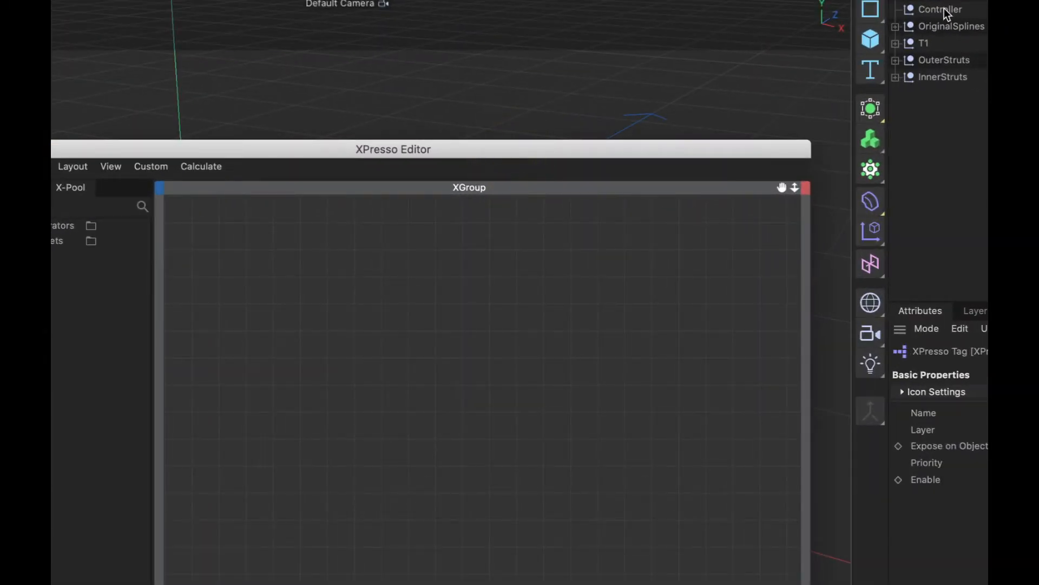
Add the Controller null as a node in the XGroup and give it a Position . X output port.
{"action": "left_click_drag", "start_coordinate": [946, 14], "coordinate": [295, 306]}
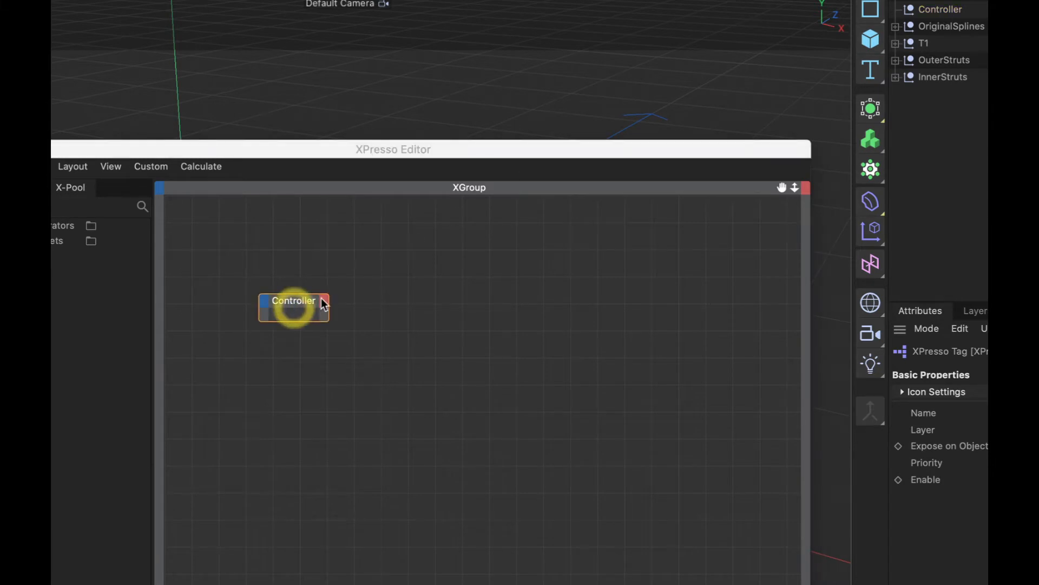
{"action": "left_click", "coordinate": [326, 304]}
{"action": "mouse_move", "coordinate": [355, 351]}
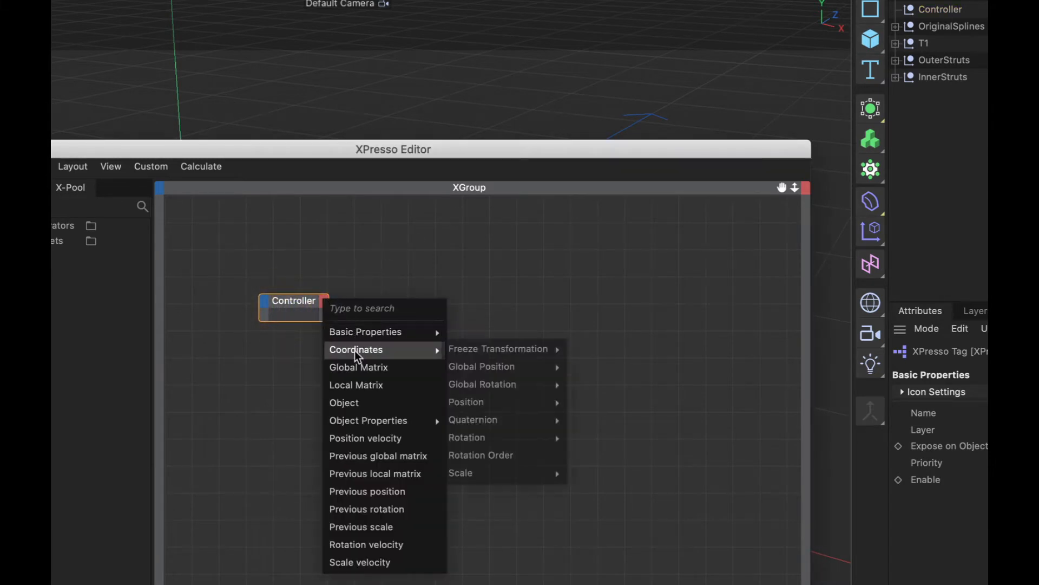
{"action": "mouse_move", "coordinate": [484, 405]}
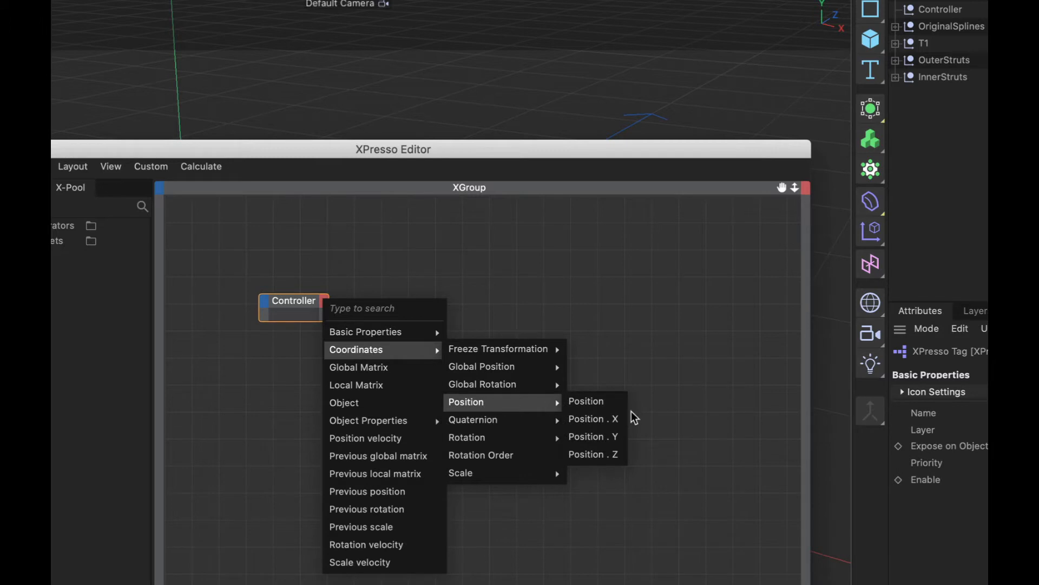
{"action": "left_click", "coordinate": [619, 419]}
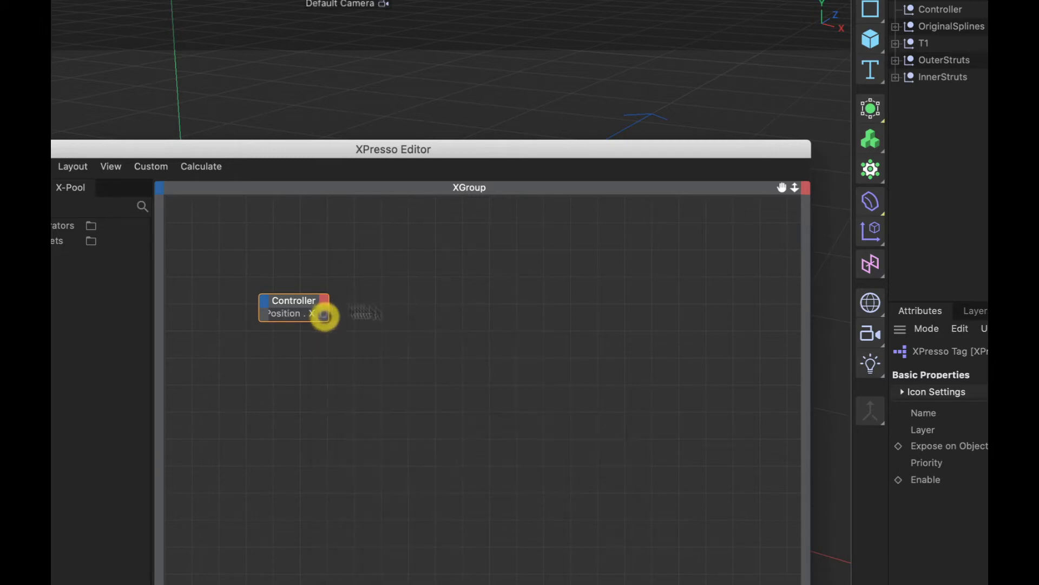
{"action": "left_click", "coordinate": [282, 301]}
{"action": "left_click_drag", "start_coordinate": [303, 305], "coordinate": [263, 305]}
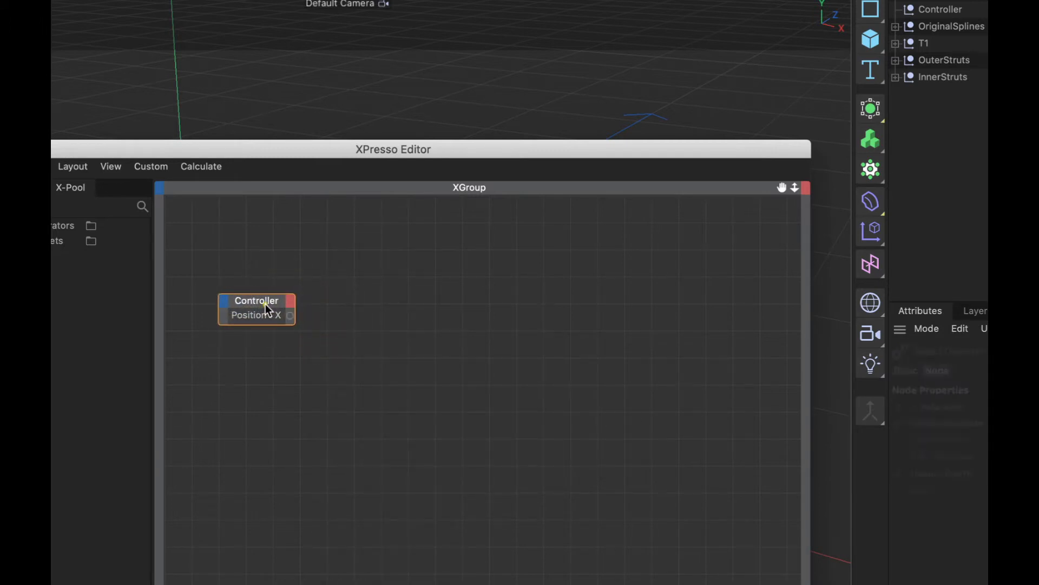
{"action": "left_click", "coordinate": [262, 304]}
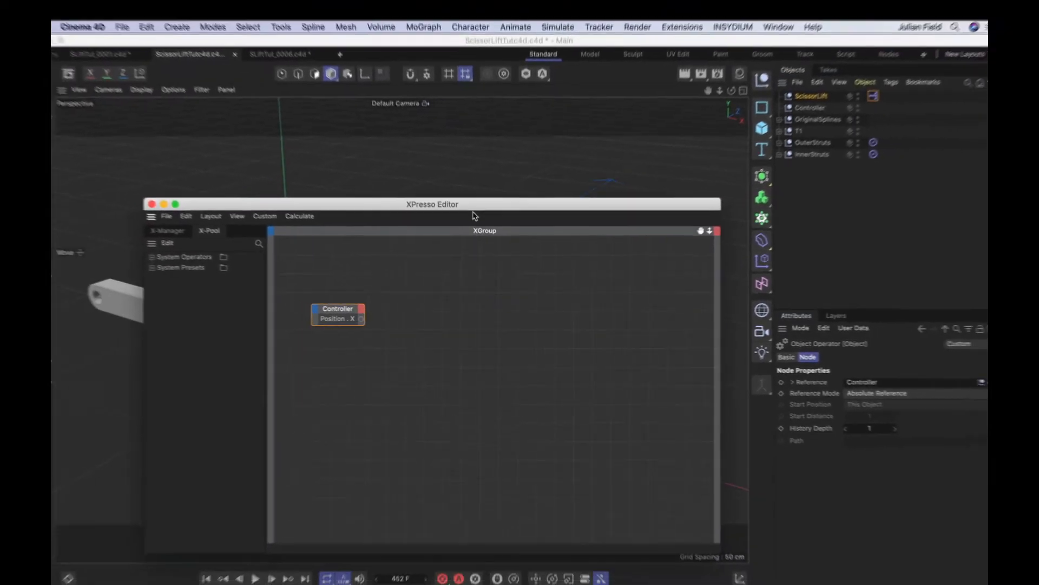
Clear the XPresso Editor from the struts, frame them in the Front view and display them with Gouraud Shading (Lines).
{"action": "left_click_drag", "start_coordinate": [478, 175], "coordinate": [491, 490]}
{"action": "key", "text": "F3"}
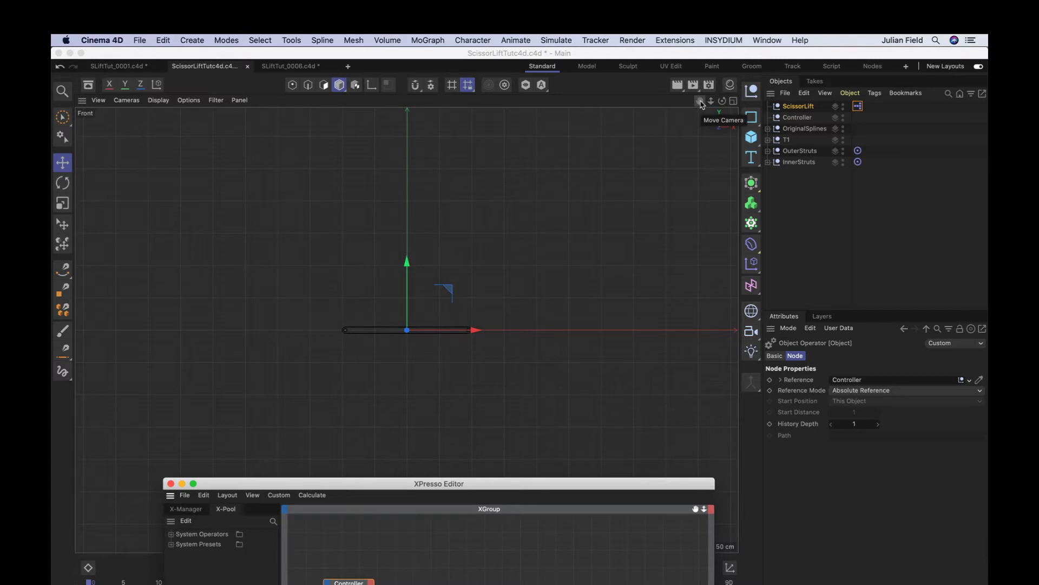
{"action": "key", "text": "h"}
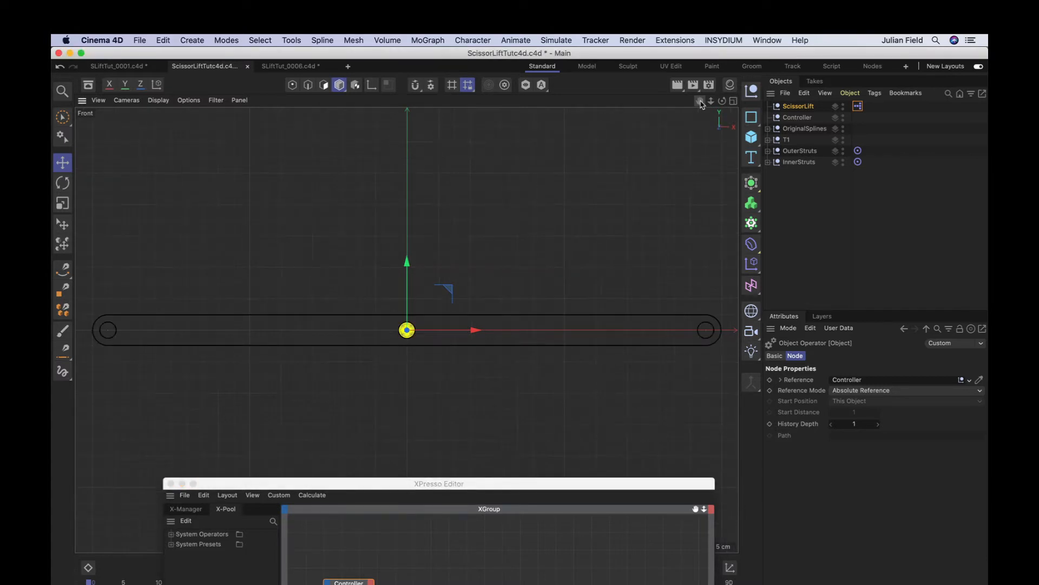
{"action": "left_click", "coordinate": [157, 100]}
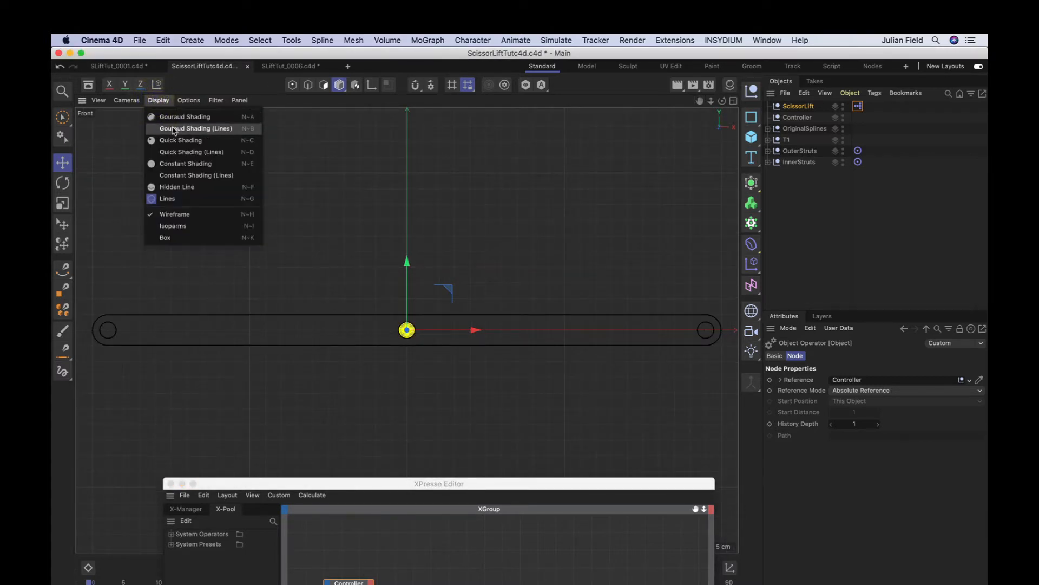
{"action": "left_click", "coordinate": [173, 129]}
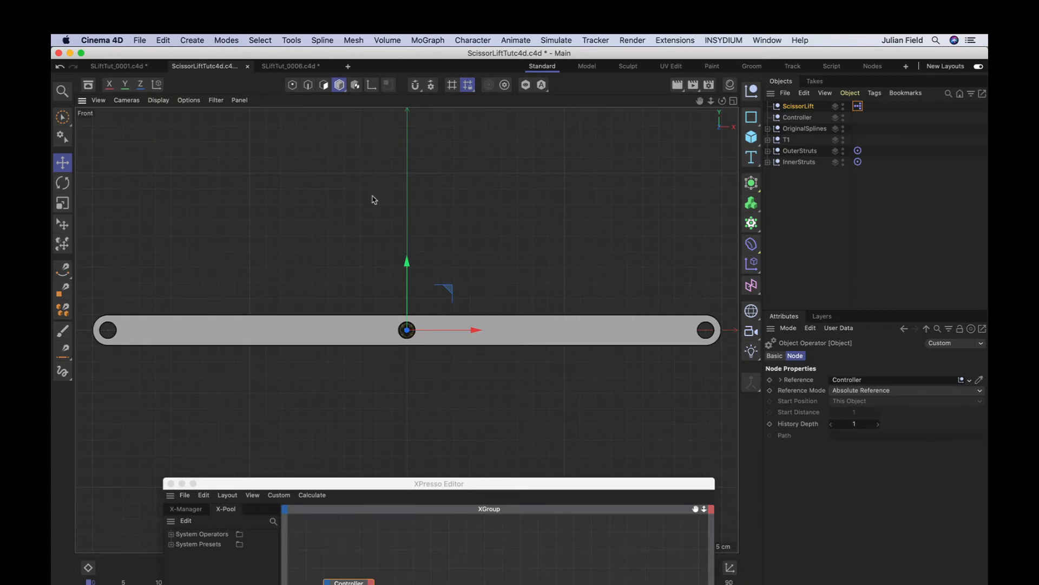
Select the Controller null and reposition the XPresso Editor just beneath the struts so its node stays accessible.
{"action": "left_click", "coordinate": [795, 118]}
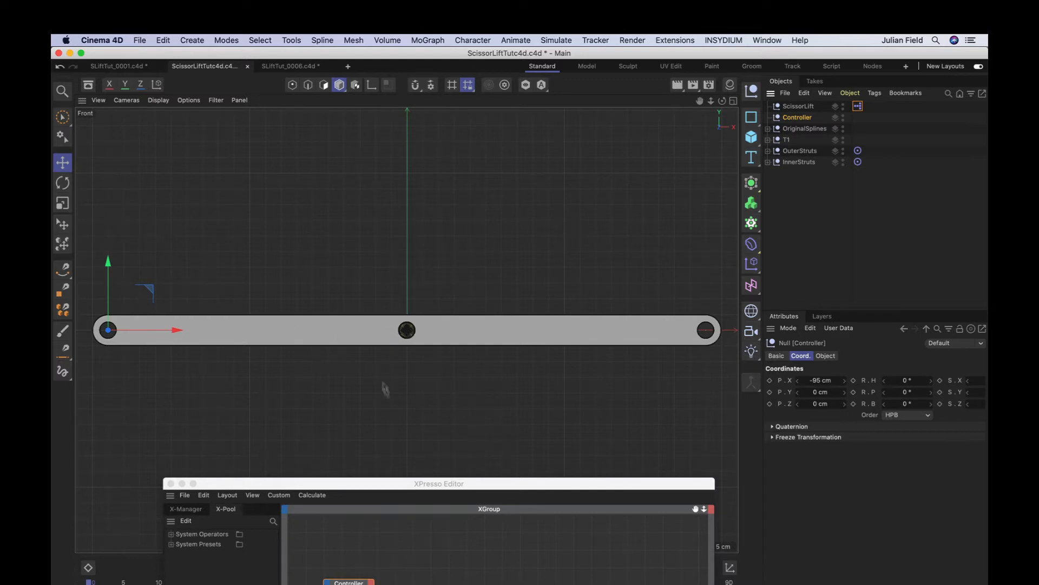
{"action": "left_click_drag", "start_coordinate": [418, 488], "coordinate": [399, 437]}
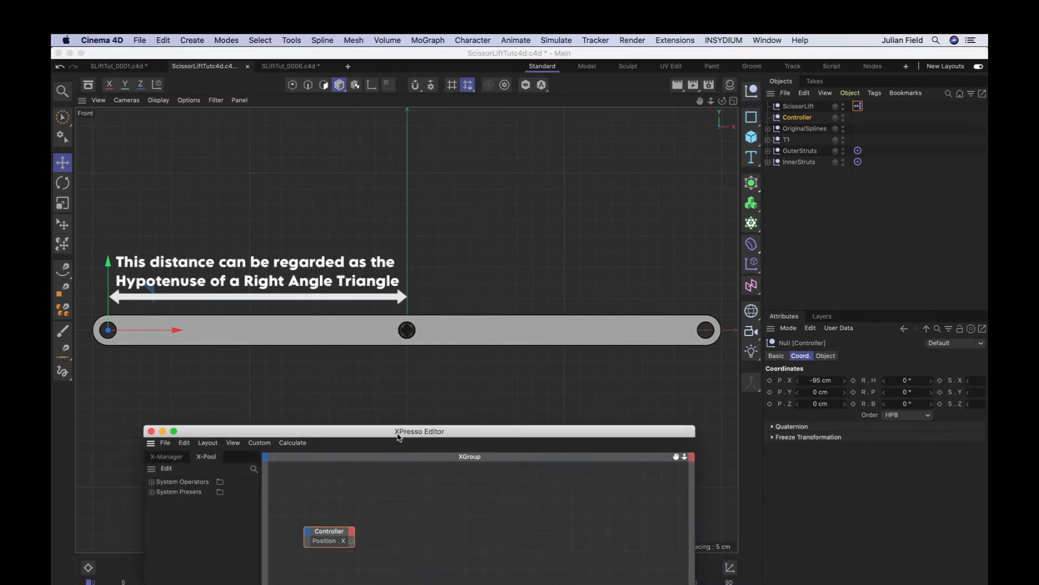
{"action": "left_click", "coordinate": [398, 434]}
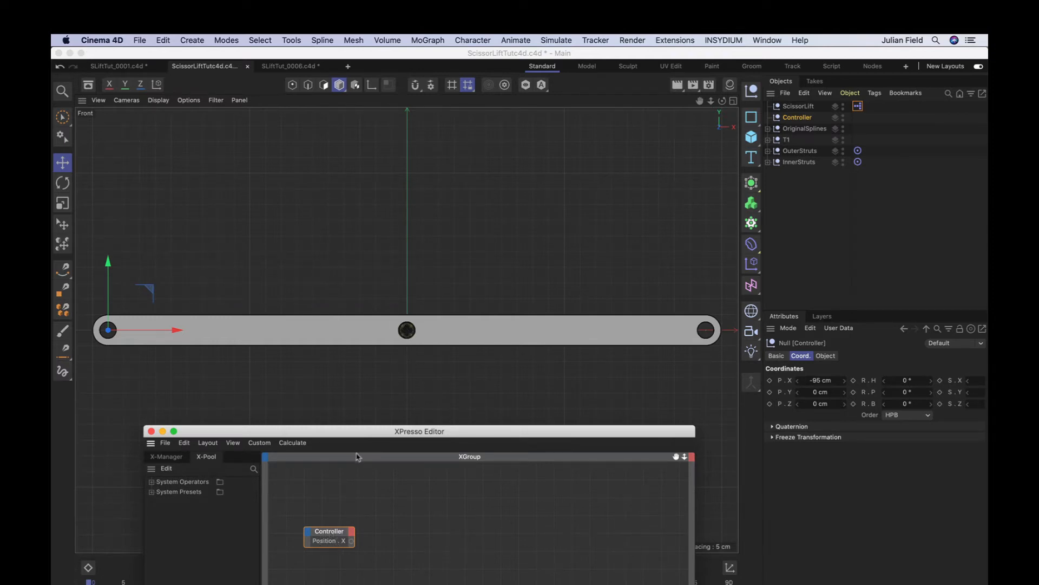
{"action": "left_click_drag", "start_coordinate": [362, 431], "coordinate": [321, 373]}
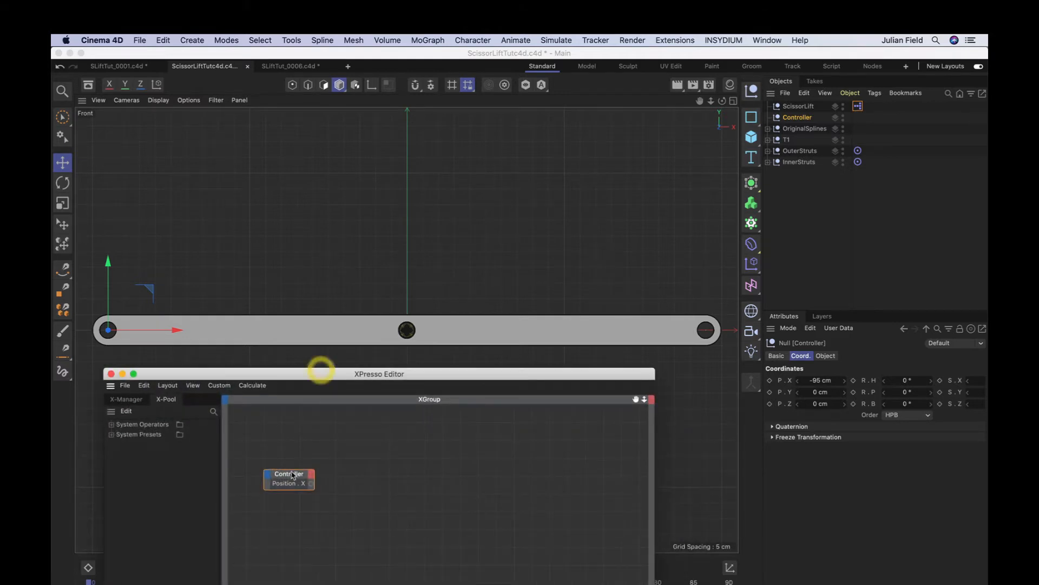
Add a FloatFunc calculation node to the XGroup above the Controller node and set its function to Pow2.
{"action": "left_click_drag", "start_coordinate": [293, 478], "coordinate": [281, 487]}
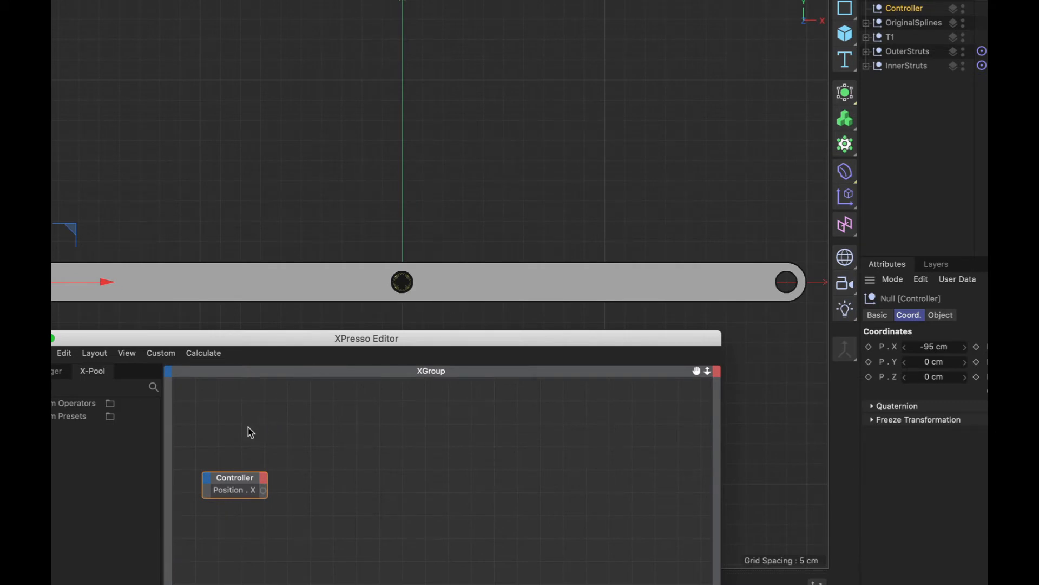
{"action": "right_click", "coordinate": [294, 421]}
{"action": "mouse_move", "coordinate": [339, 448]}
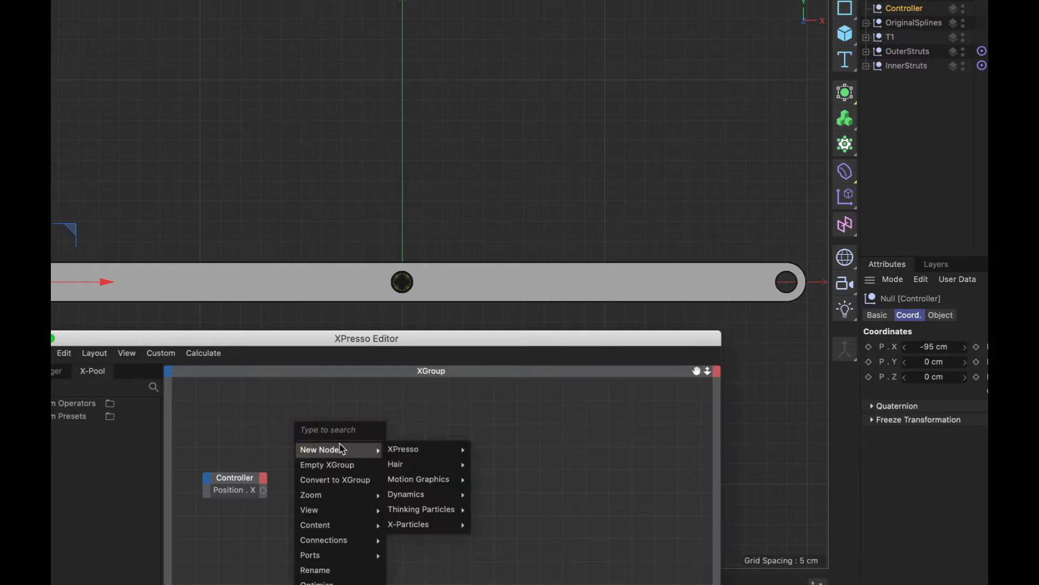
{"action": "mouse_move", "coordinate": [423, 448]}
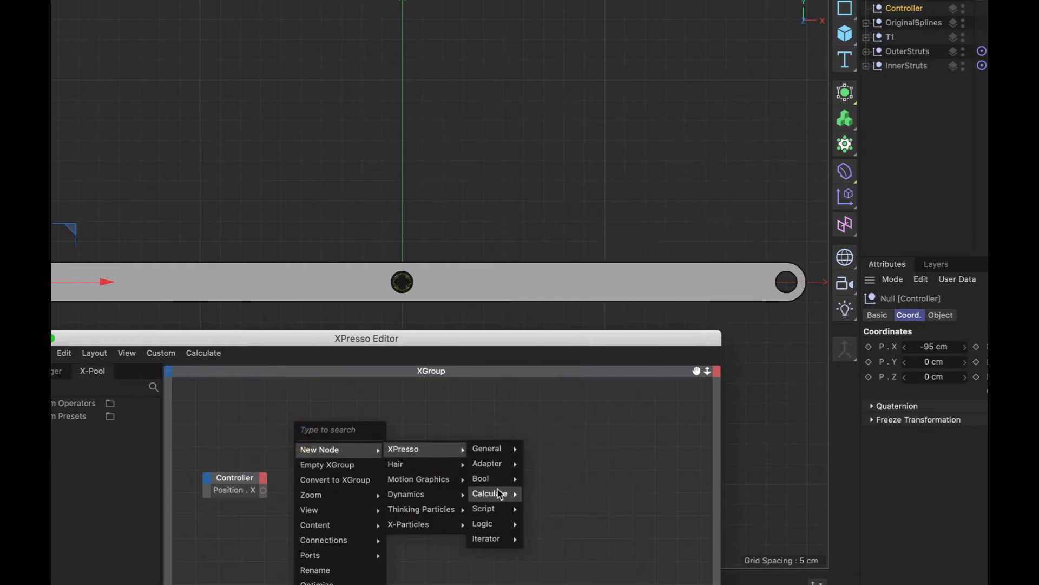
{"action": "mouse_move", "coordinate": [503, 494]}
{"action": "left_click", "coordinate": [546, 479]}
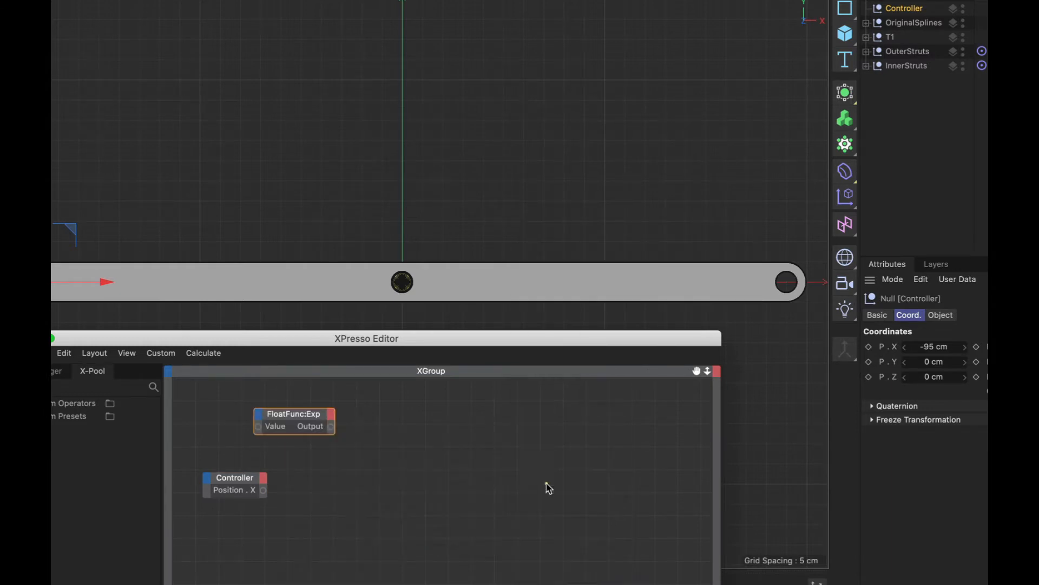
{"action": "left_click_drag", "start_coordinate": [308, 417], "coordinate": [356, 408]}
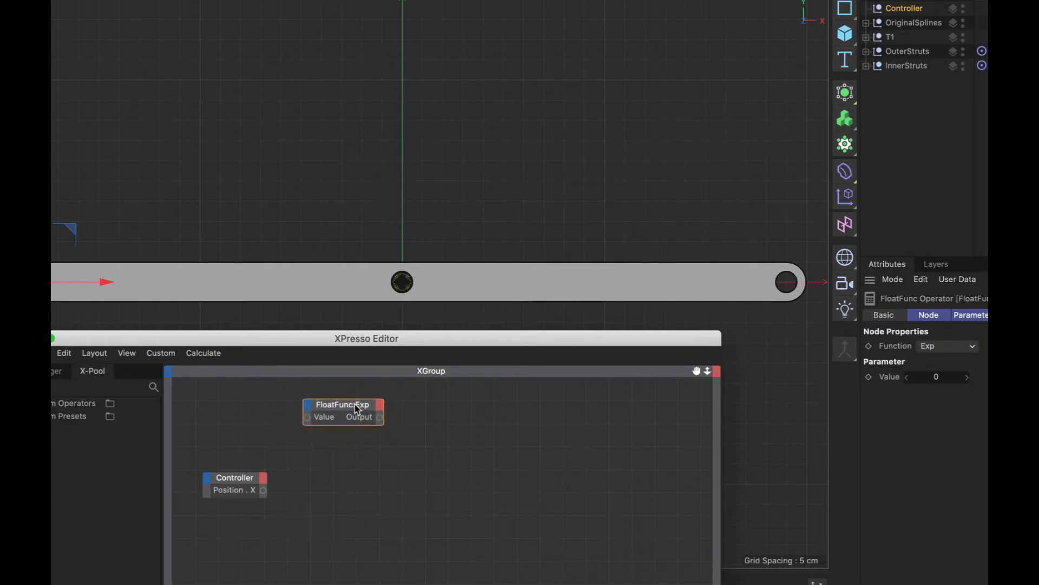
{"action": "left_click", "coordinate": [933, 346]}
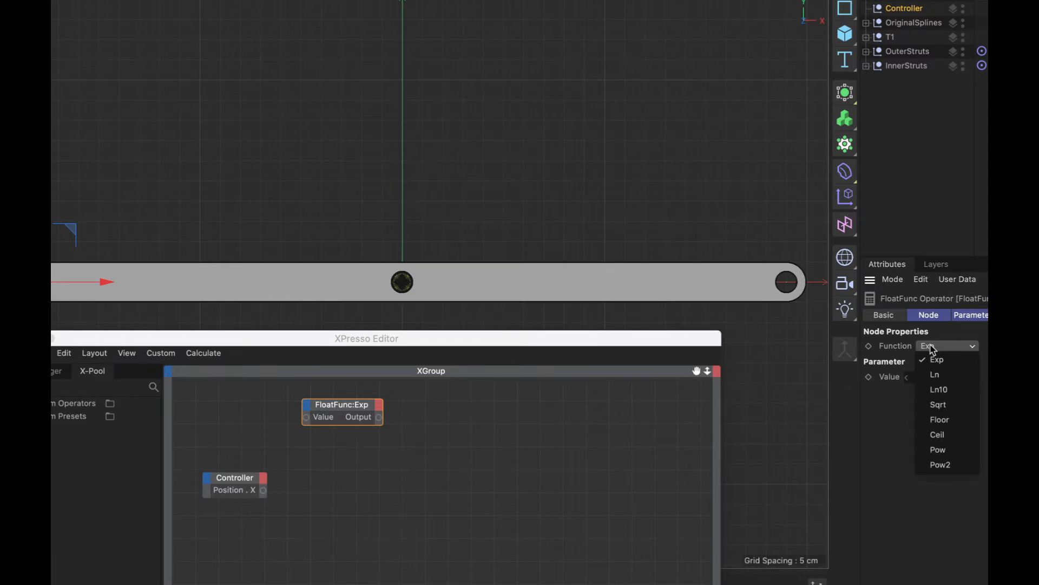
{"action": "left_click", "coordinate": [944, 467]}
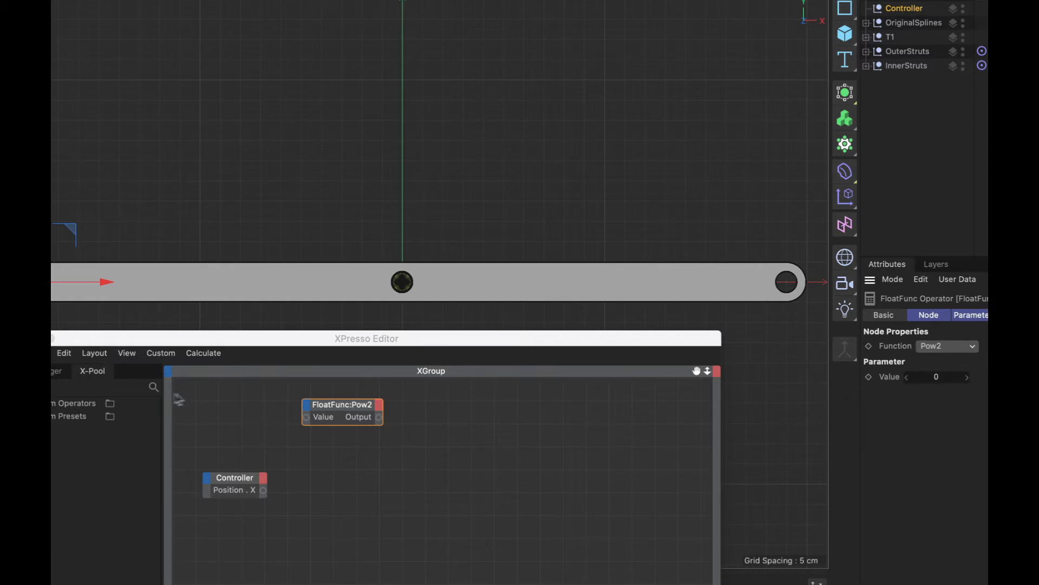
Add a Constant node with a value of 95 and feed its Real output into the FloatFunc:Pow2 node's Value input.
{"action": "right_click", "coordinate": [218, 415]}
{"action": "mouse_move", "coordinate": [240, 438]}
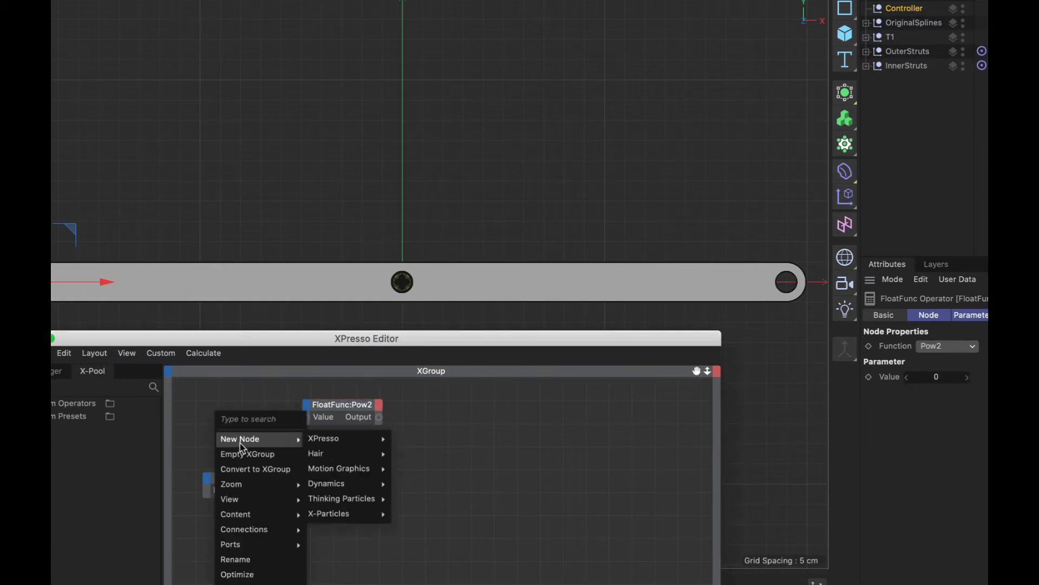
{"action": "mouse_move", "coordinate": [327, 438]}
{"action": "mouse_move", "coordinate": [408, 438]}
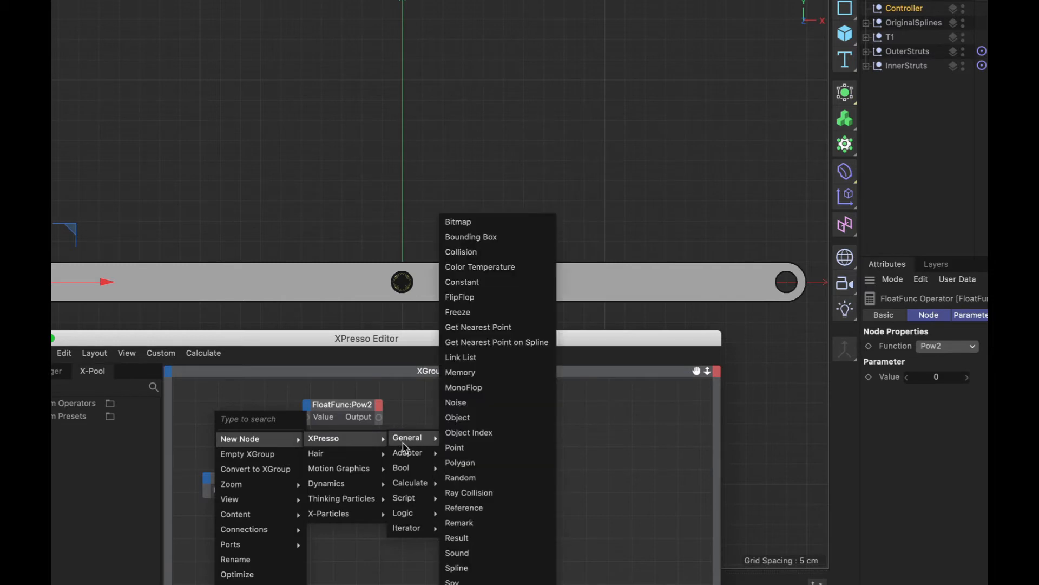
{"action": "left_click", "coordinate": [482, 283]}
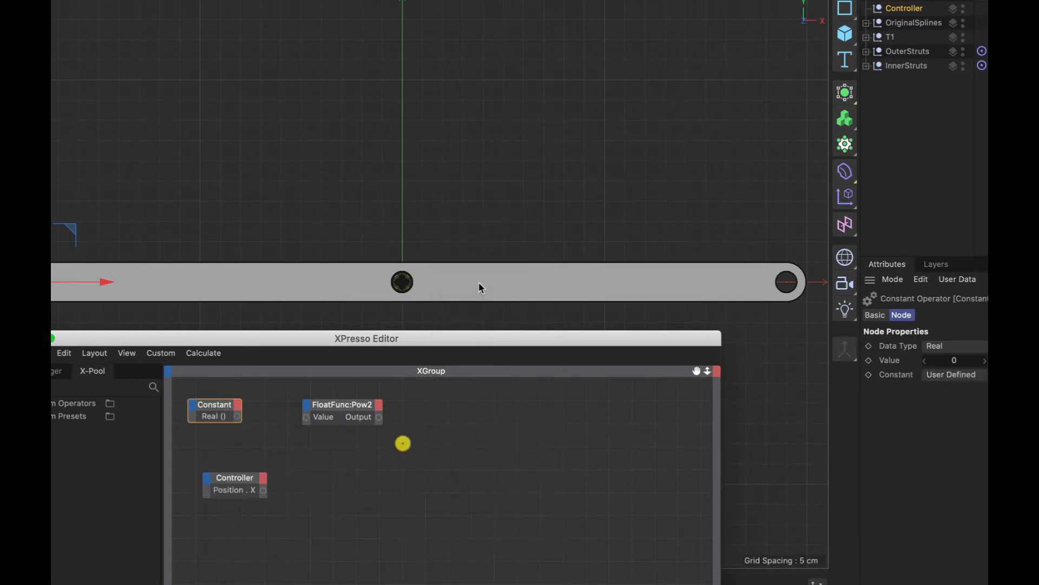
{"action": "left_click_drag", "start_coordinate": [229, 410], "coordinate": [307, 417]}
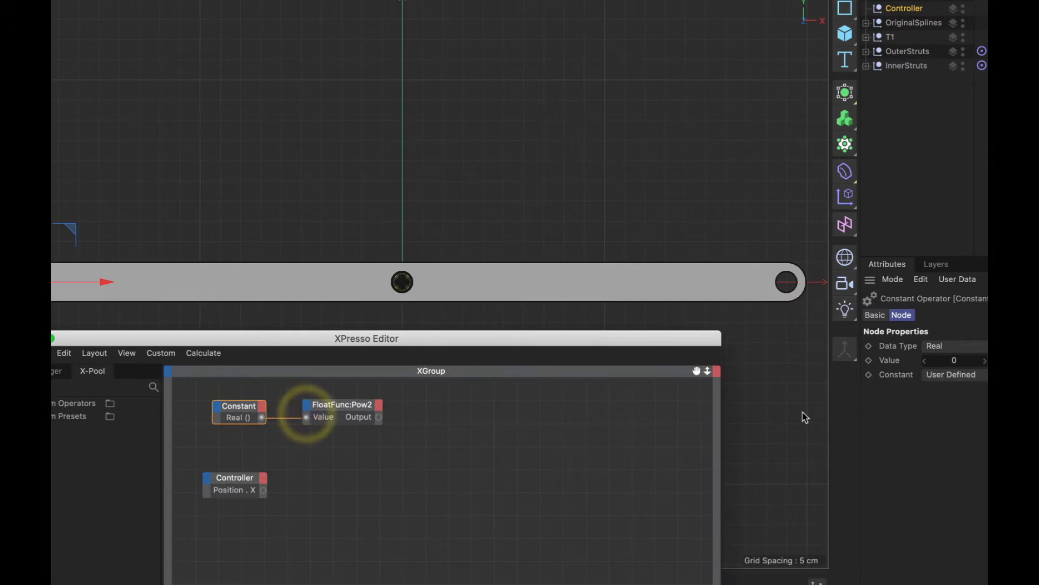
{"action": "left_click", "coordinate": [965, 365]}
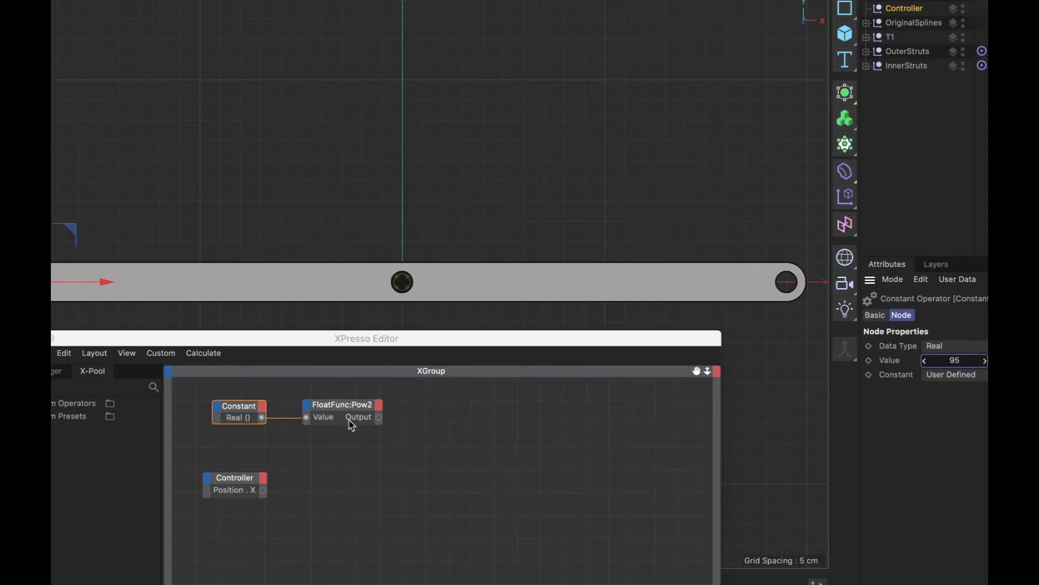
Duplicate the FloatFunc:Pow2 node below the original and connect the Controller's Position . X output to the copy's Value input.
{"action": "left_click_drag", "start_coordinate": [358, 412], "coordinate": [350, 450], "text": "ctrl"}
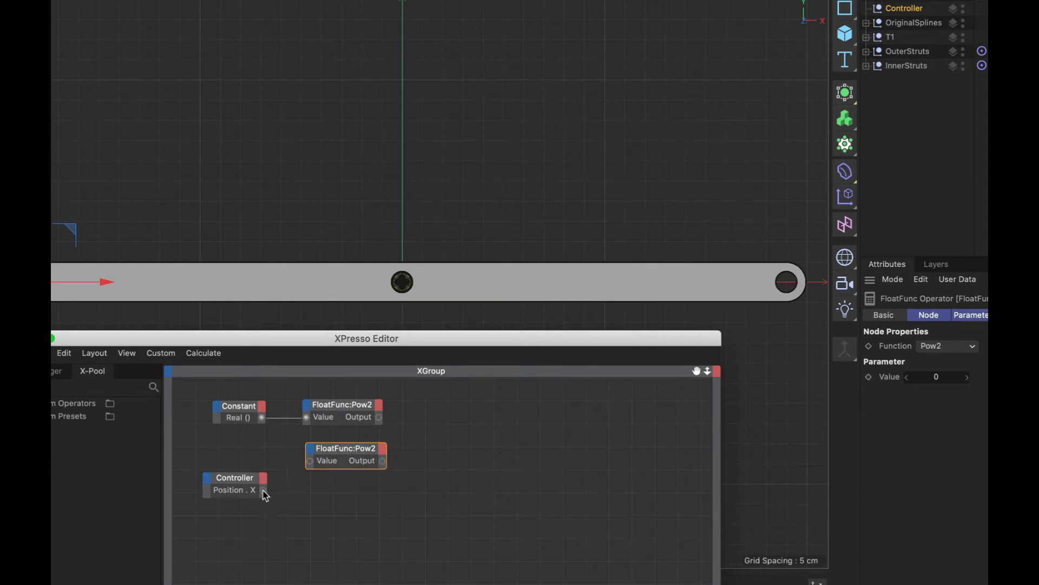
{"action": "left_click_drag", "start_coordinate": [264, 490], "coordinate": [360, 452]}
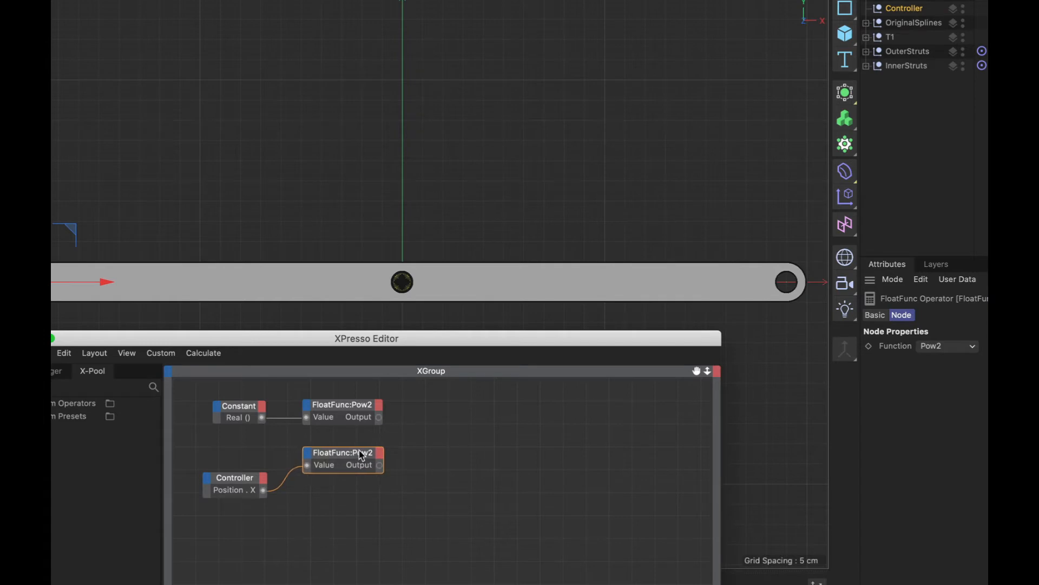
Add a Math node beyond the two Pow2 nodes and set its function to Subtract.
{"action": "right_click", "coordinate": [435, 427]}
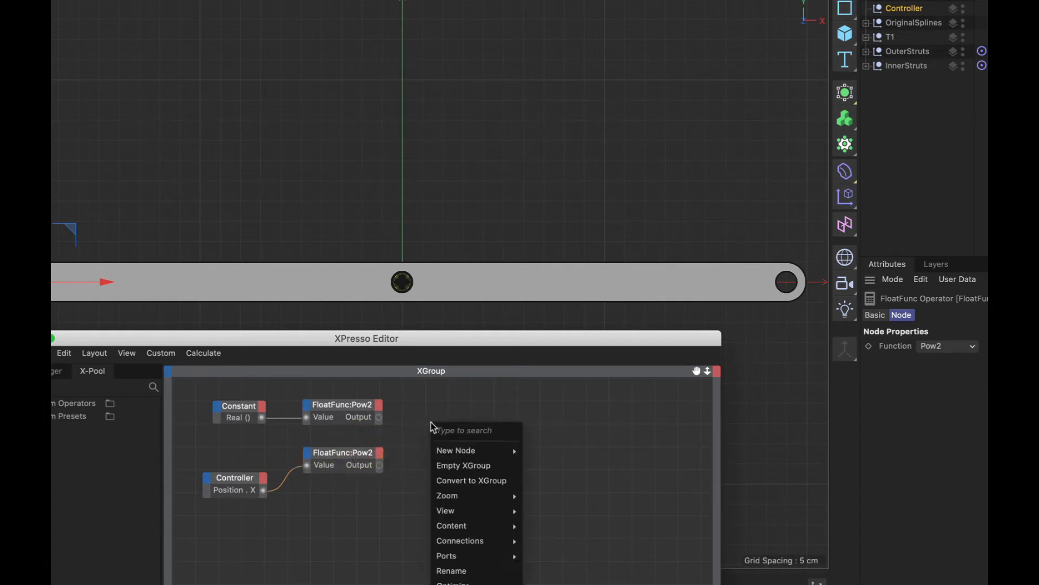
{"action": "mouse_move", "coordinate": [454, 450]}
{"action": "mouse_move", "coordinate": [568, 450]}
{"action": "mouse_move", "coordinate": [647, 454]}
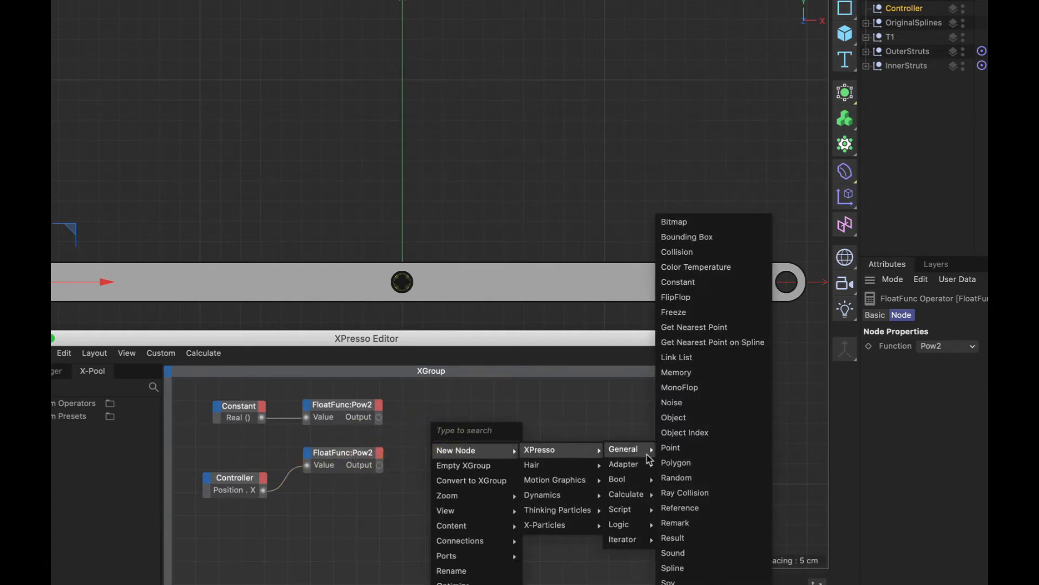
{"action": "mouse_move", "coordinate": [644, 495]}
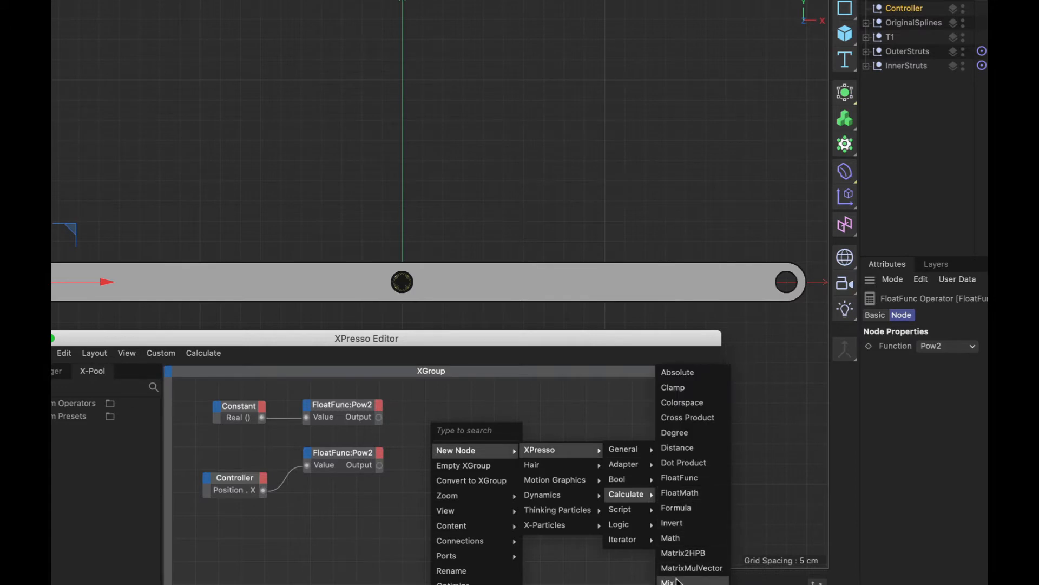
{"action": "left_click", "coordinate": [672, 537]}
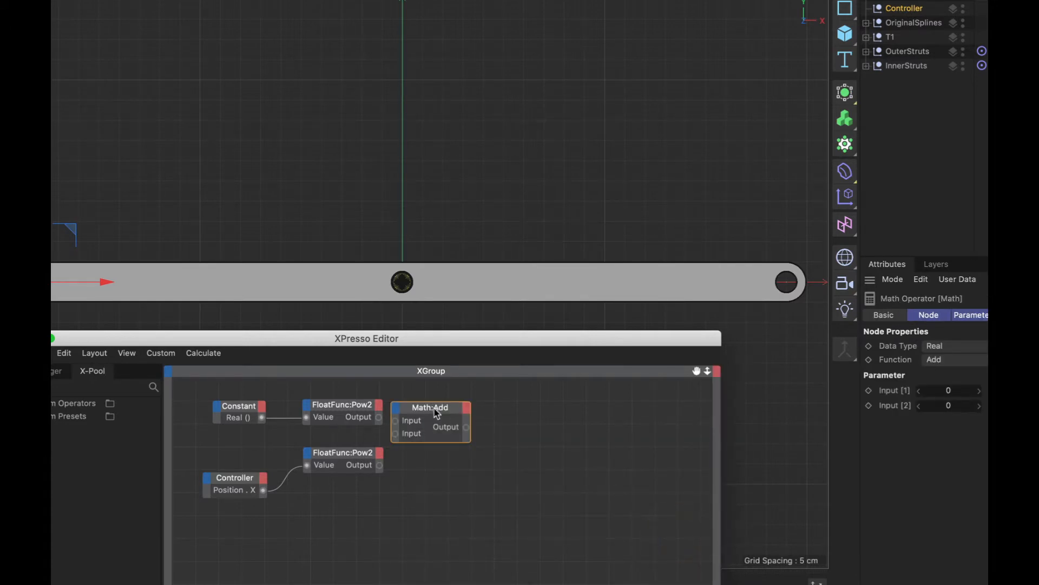
{"action": "left_click", "coordinate": [447, 423]}
{"action": "left_click", "coordinate": [934, 360]}
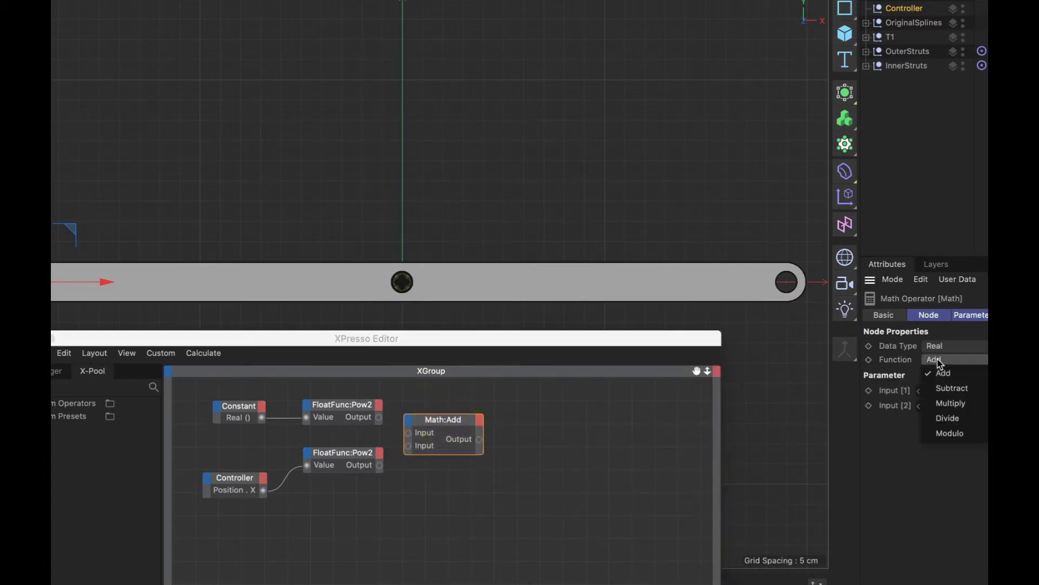
{"action": "left_click", "coordinate": [951, 390]}
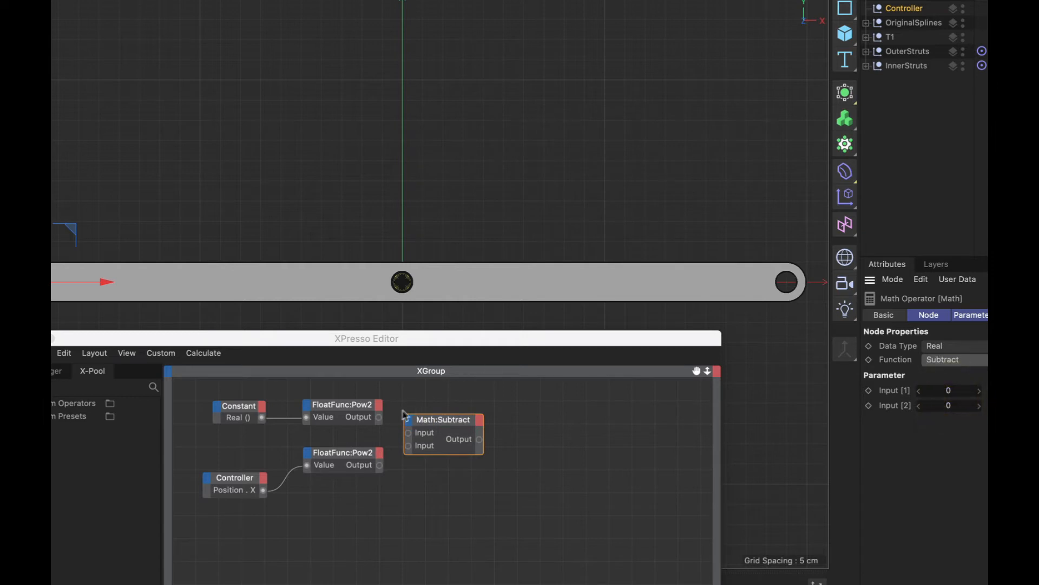
Connect the constant's Pow2 output to the first Math:Subtract input and the Controller's Pow2 output to the second, aligning the nodes.
{"action": "left_click_drag", "start_coordinate": [379, 418], "coordinate": [373, 453]}
{"action": "left_click", "coordinate": [370, 456]}
{"action": "left_click_drag", "start_coordinate": [451, 417], "coordinate": [454, 425]}
{"action": "left_click", "coordinate": [358, 413]}
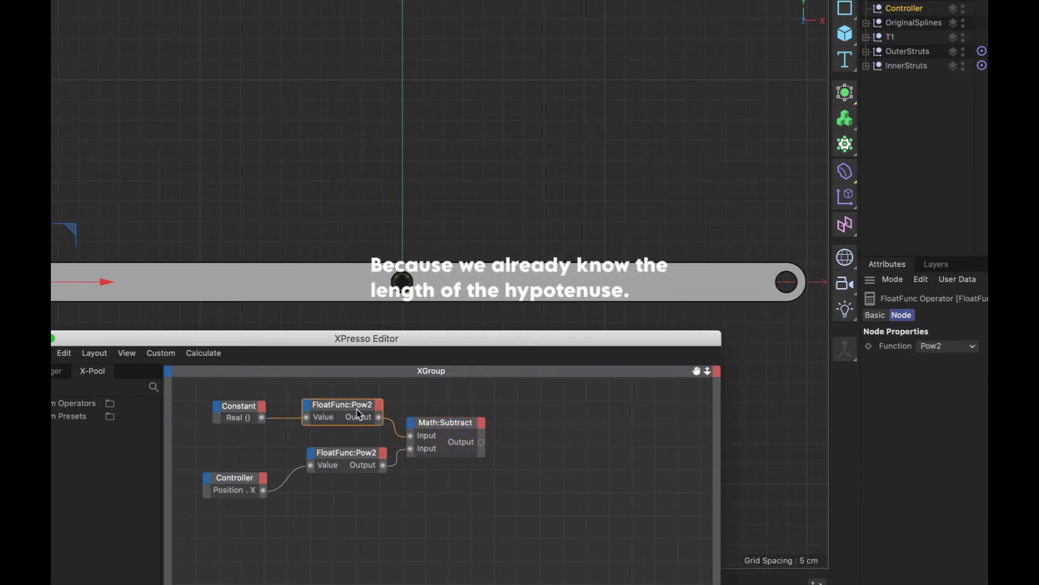
{"action": "left_click_drag", "start_coordinate": [370, 416], "coordinate": [372, 420]}
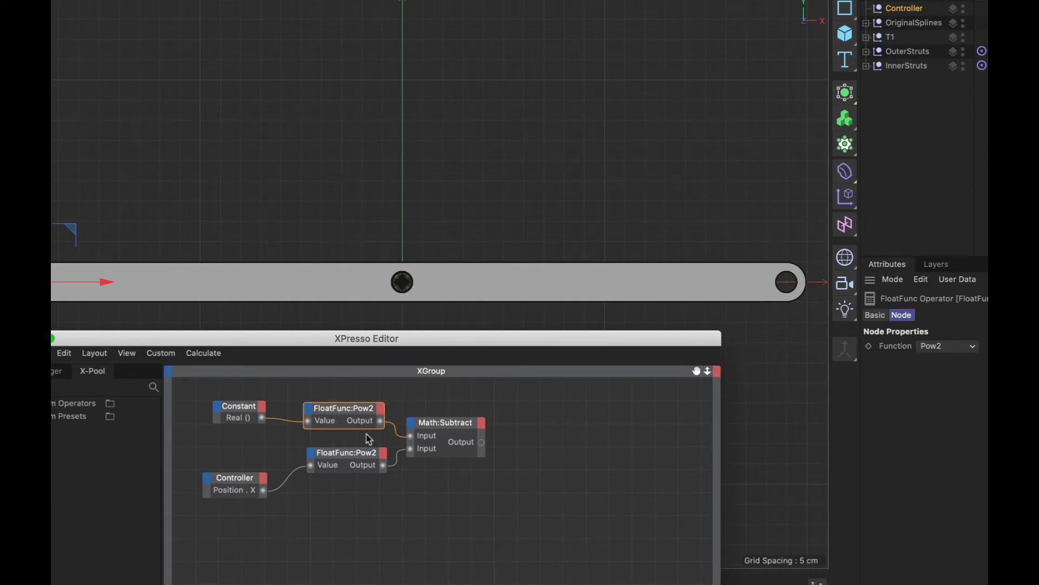
{"action": "left_click_drag", "start_coordinate": [364, 456], "coordinate": [360, 458]}
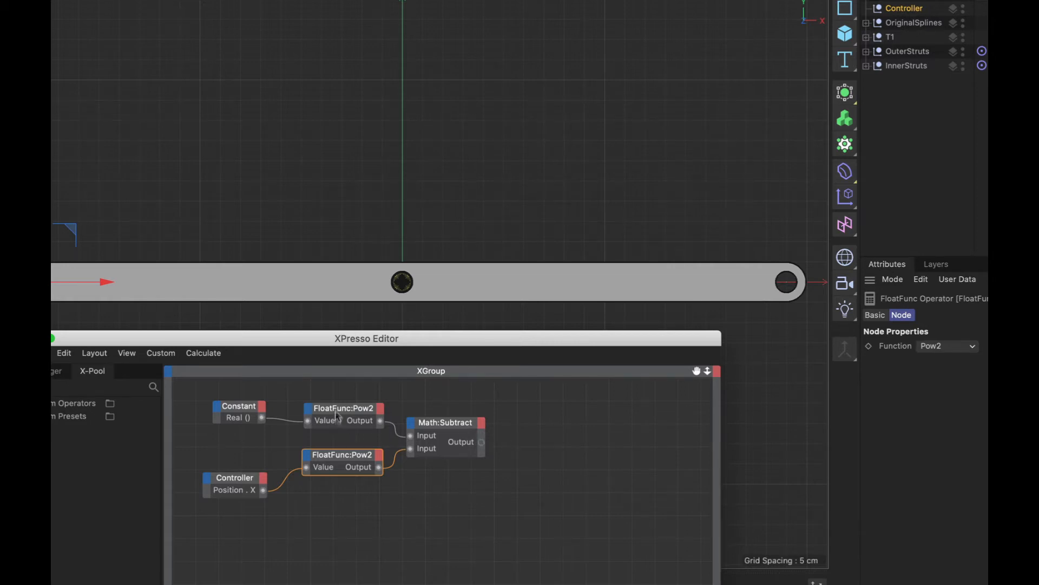
Duplicate a Pow2 node beyond Math:Subtract, change its function to Sqrt and feed the Subtract output into its Value input.
{"action": "left_click_drag", "start_coordinate": [343, 460], "coordinate": [542, 436], "text": "ctrl"}
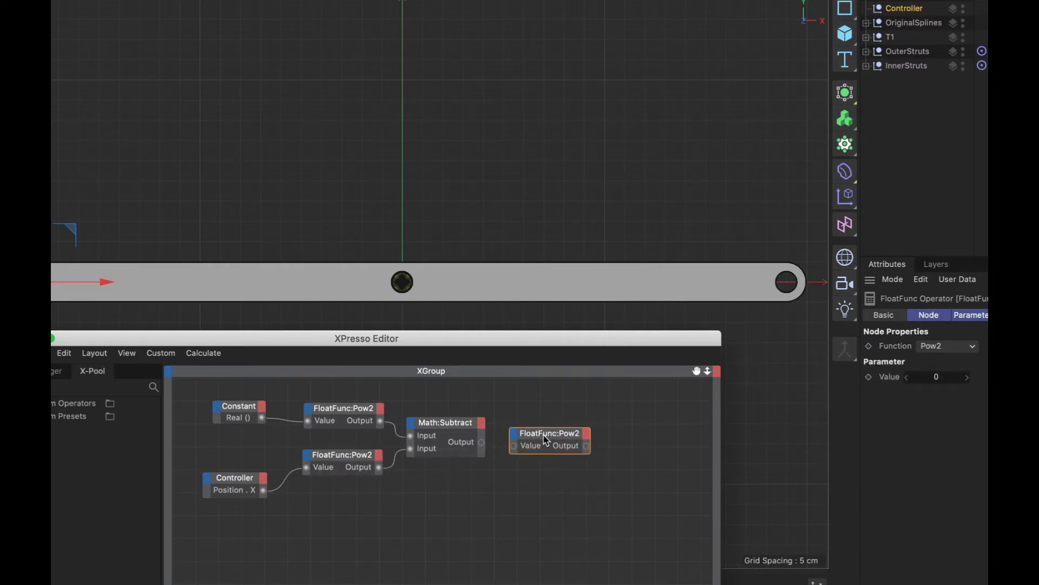
{"action": "left_click", "coordinate": [933, 347]}
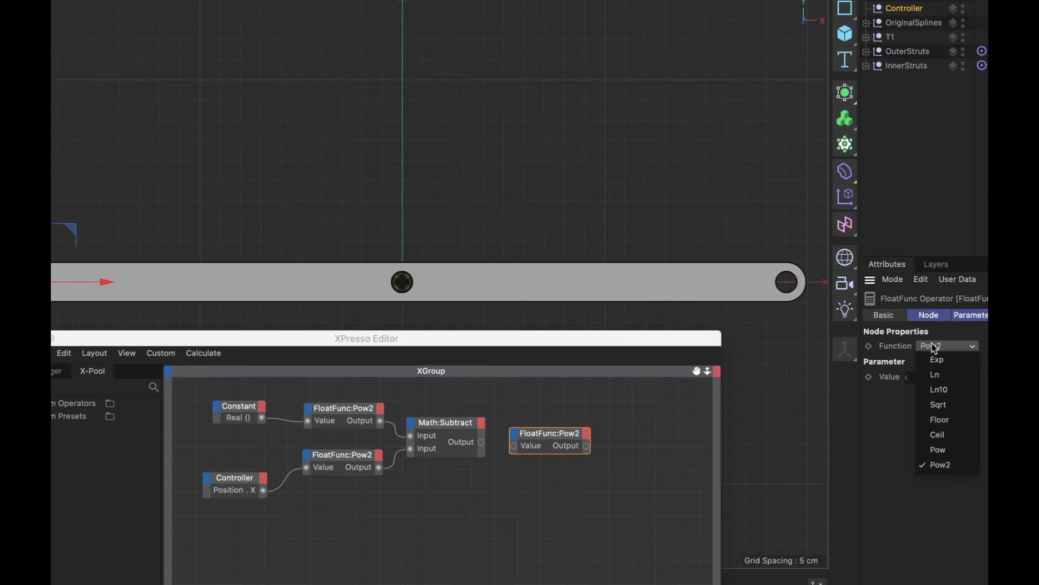
{"action": "left_click", "coordinate": [943, 407]}
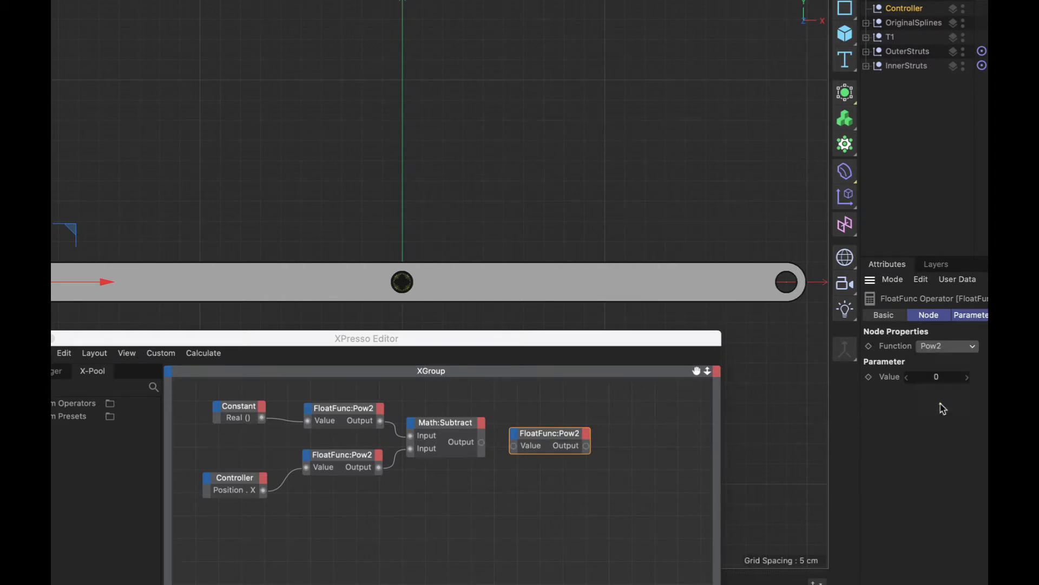
{"action": "left_click", "coordinate": [558, 430]}
{"action": "left_click_drag", "start_coordinate": [482, 443], "coordinate": [514, 450]}
{"action": "left_click_drag", "start_coordinate": [571, 436], "coordinate": [575, 432]}
{"action": "left_click", "coordinate": [575, 432]}
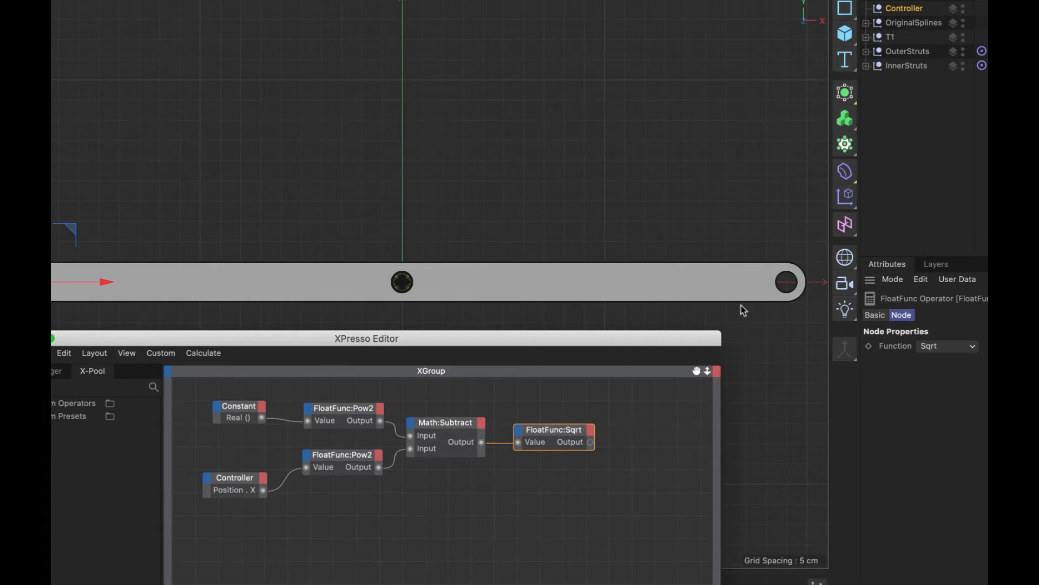
Add the T1 null as a node after FloatFunc:Sqrt and give it a Position . Y input port.
{"action": "left_click", "coordinate": [889, 37]}
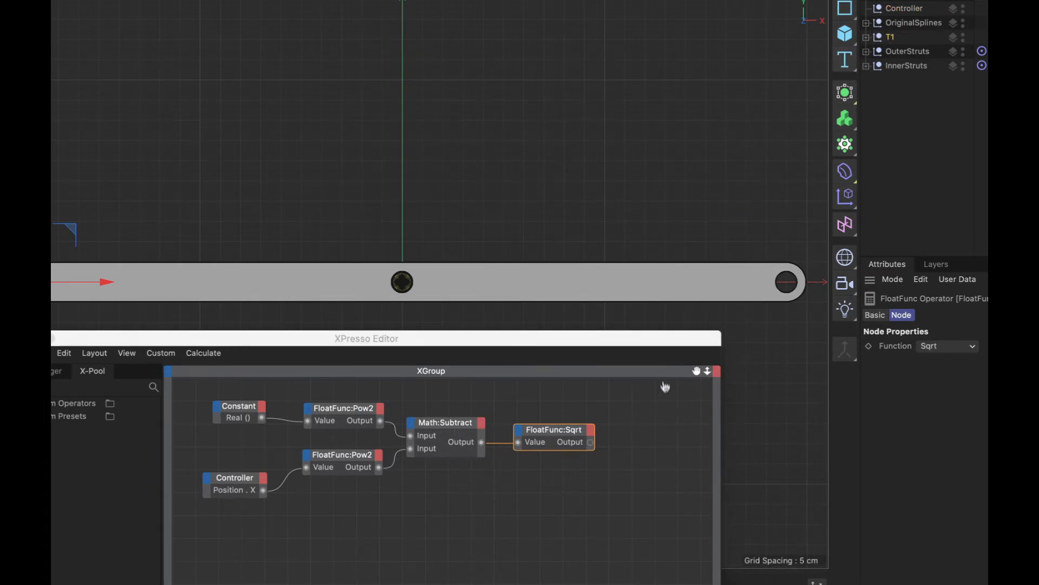
{"action": "left_click_drag", "start_coordinate": [666, 441], "coordinate": [666, 440]}
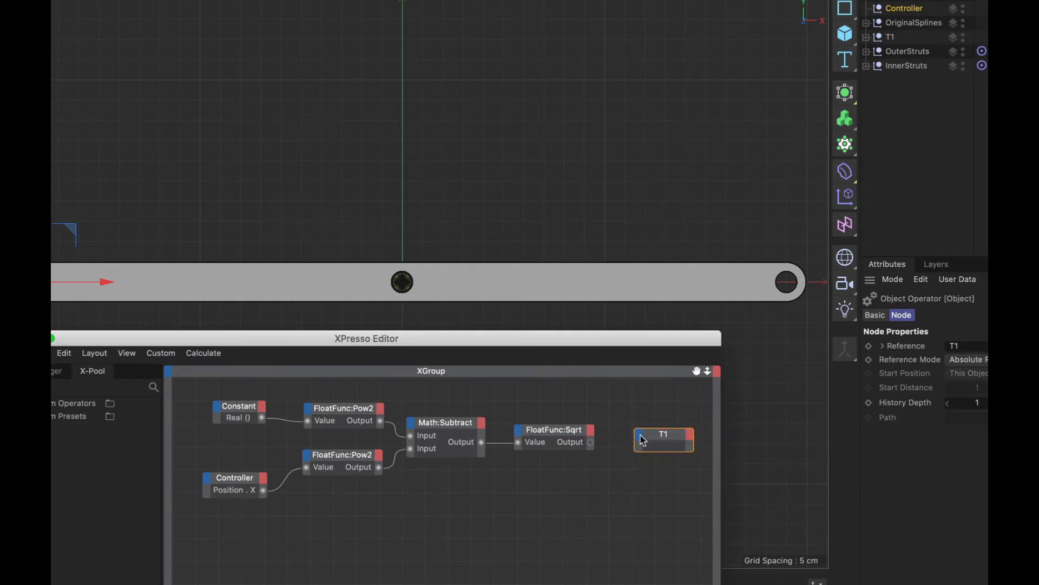
{"action": "left_click", "coordinate": [642, 440]}
{"action": "mouse_move", "coordinate": [677, 478]}
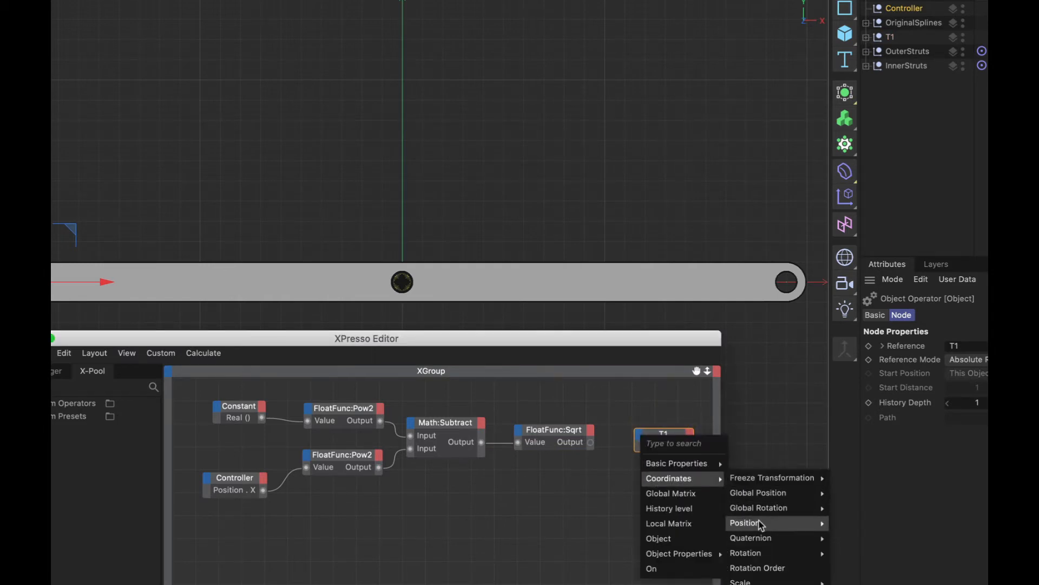
{"action": "mouse_move", "coordinate": [768, 522]}
{"action": "left_click", "coordinate": [860, 553]}
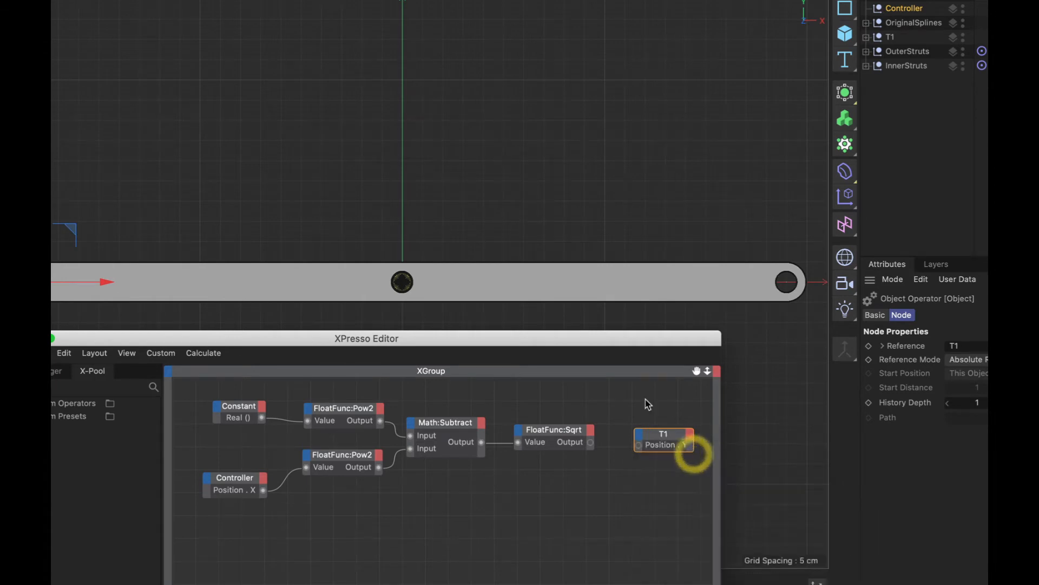
Align the T1 node with FloatFunc:Sqrt and connect the Sqrt output to T1's Position . Y input.
{"action": "double_click", "coordinate": [656, 432]}
{"action": "left_click_drag", "start_coordinate": [670, 433], "coordinate": [663, 429]}
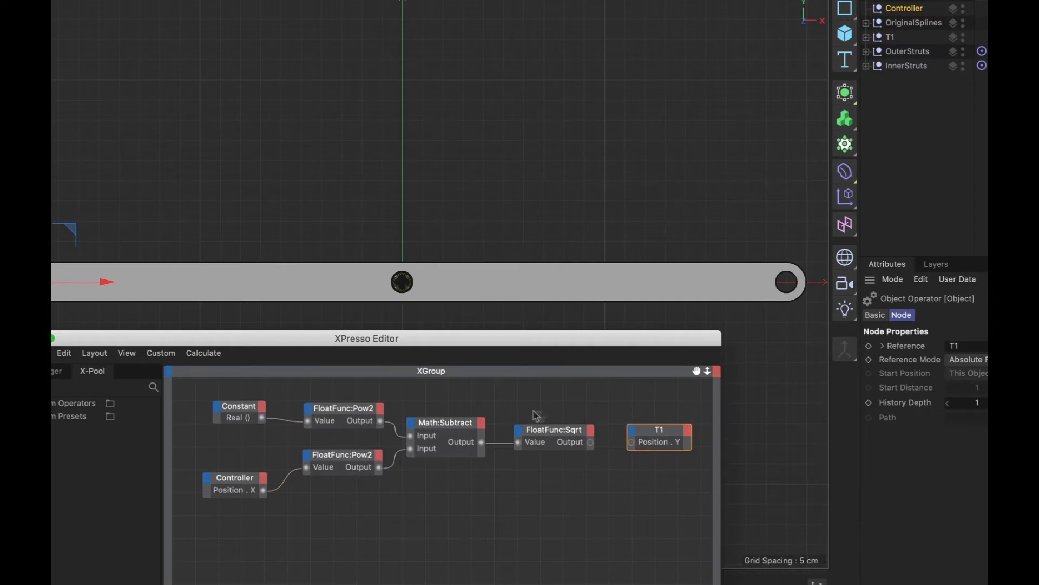
{"action": "left_click_drag", "start_coordinate": [591, 442], "coordinate": [632, 443]}
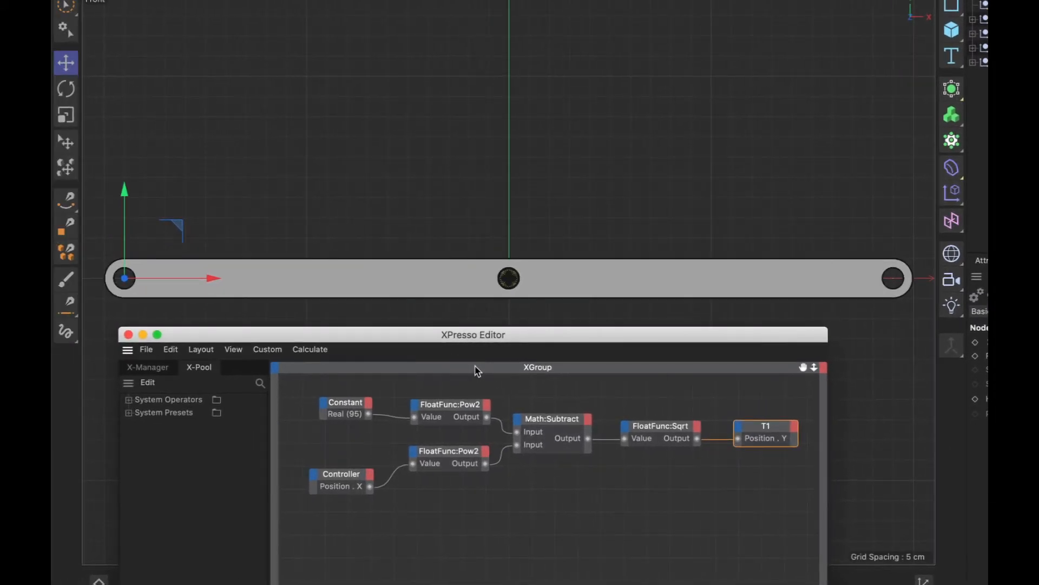
Test the rig by moving the Controller null along X toward the centre of the struts in the Front view.
{"action": "mouse_move", "coordinate": [211, 280]}
{"action": "left_mouse_down"}
{"action": "mouse_move", "coordinate": [233, 286]}
{"action": "mouse_move", "coordinate": [213, 285]}
{"action": "left_mouse_up"}
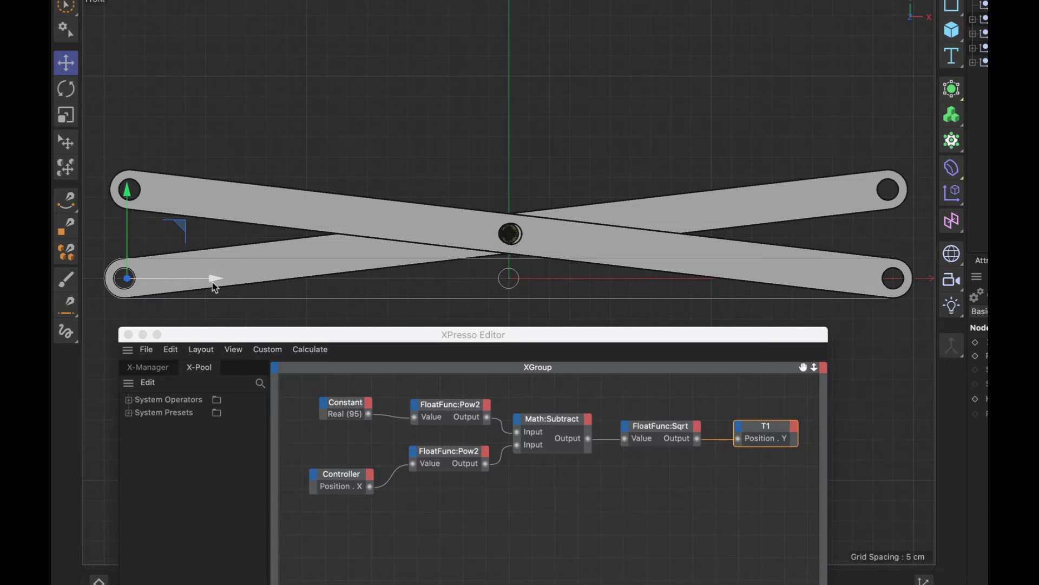
{"action": "left_click_drag", "start_coordinate": [215, 287], "coordinate": [228, 283]}
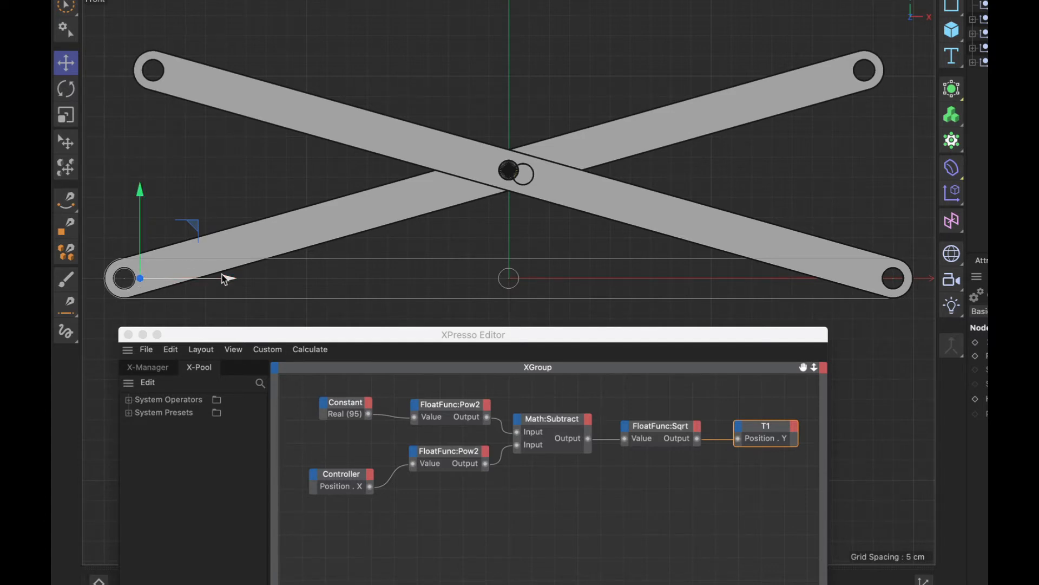
Move the Controller null slightly further along X to check how the struts' centre pivots line up.
{"action": "left_click_drag", "start_coordinate": [225, 278], "coordinate": [233, 282]}
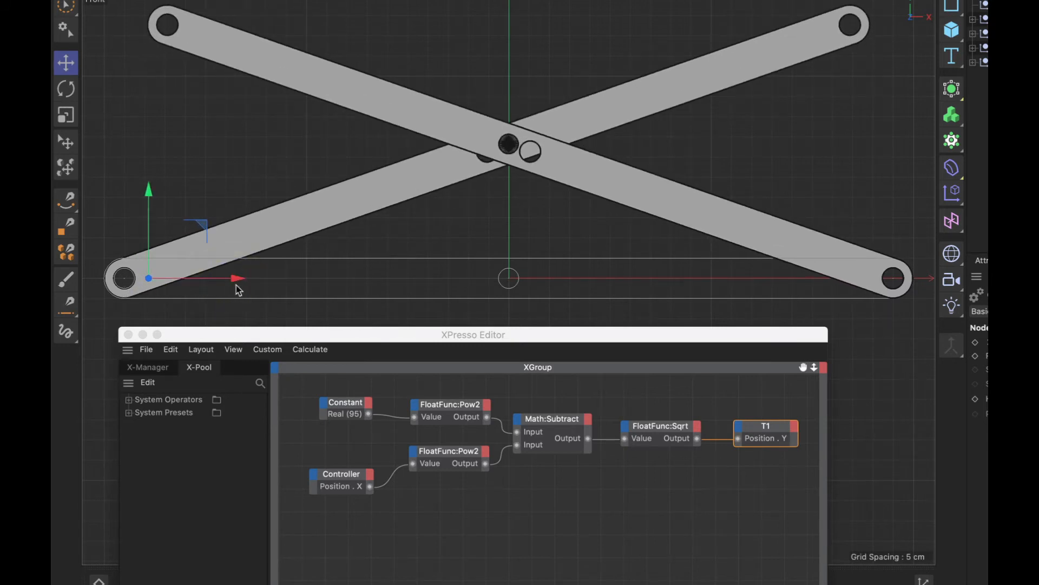
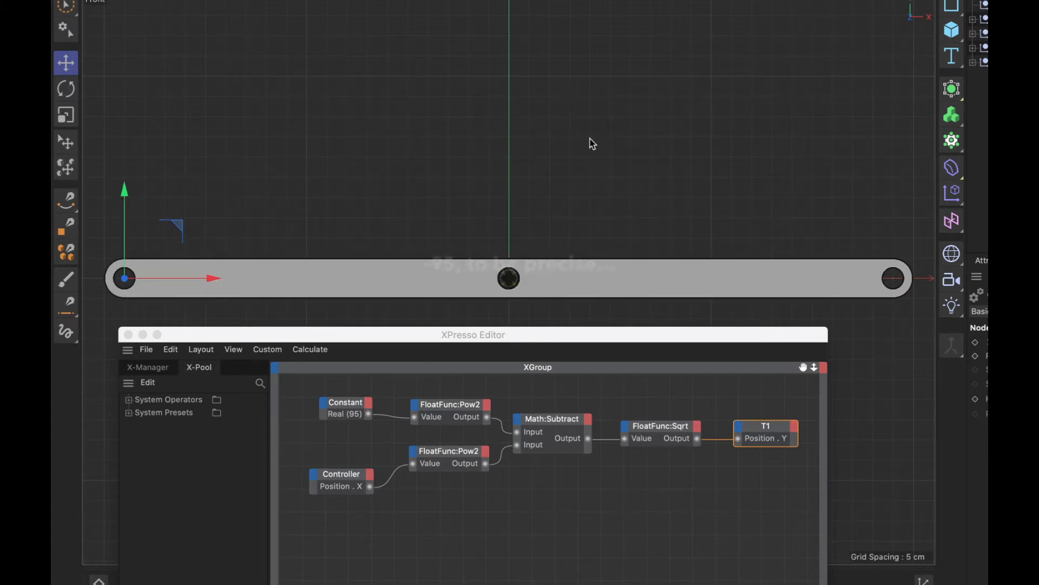
Add a Position . X input port to the T1 node and resize the node to show both ports.
{"action": "left_click", "coordinate": [740, 433]}
{"action": "mouse_move", "coordinate": [780, 472]}
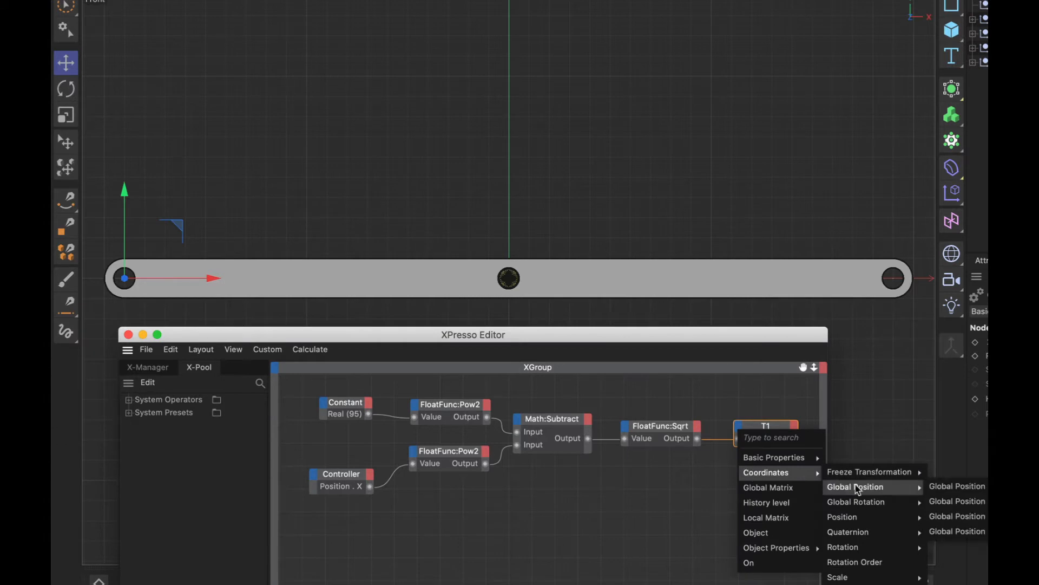
{"action": "mouse_move", "coordinate": [858, 519]}
{"action": "left_click", "coordinate": [953, 534]}
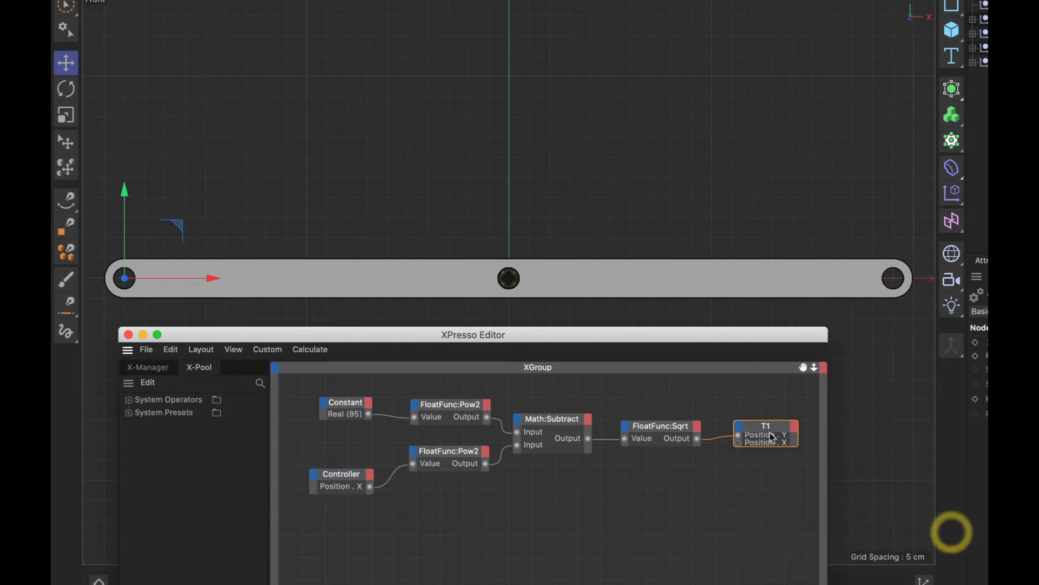
{"action": "left_click", "coordinate": [767, 429]}
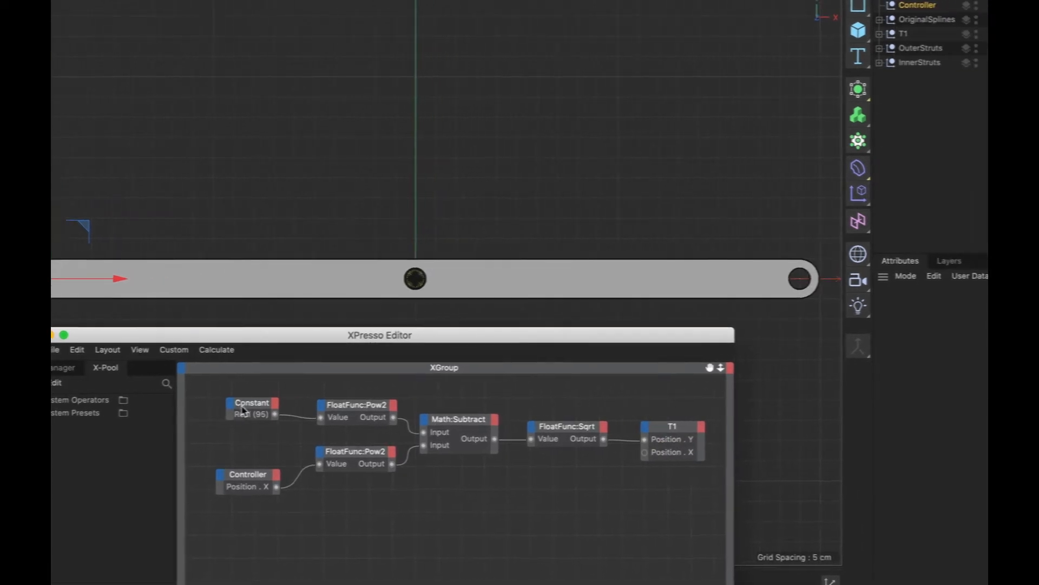
Duplicate the Constant node below the lower Pow2 node with a value of -95, and move the Controller node down beside it.
{"action": "left_click_drag", "start_coordinate": [242, 409], "coordinate": [328, 498], "text": "ctrl"}
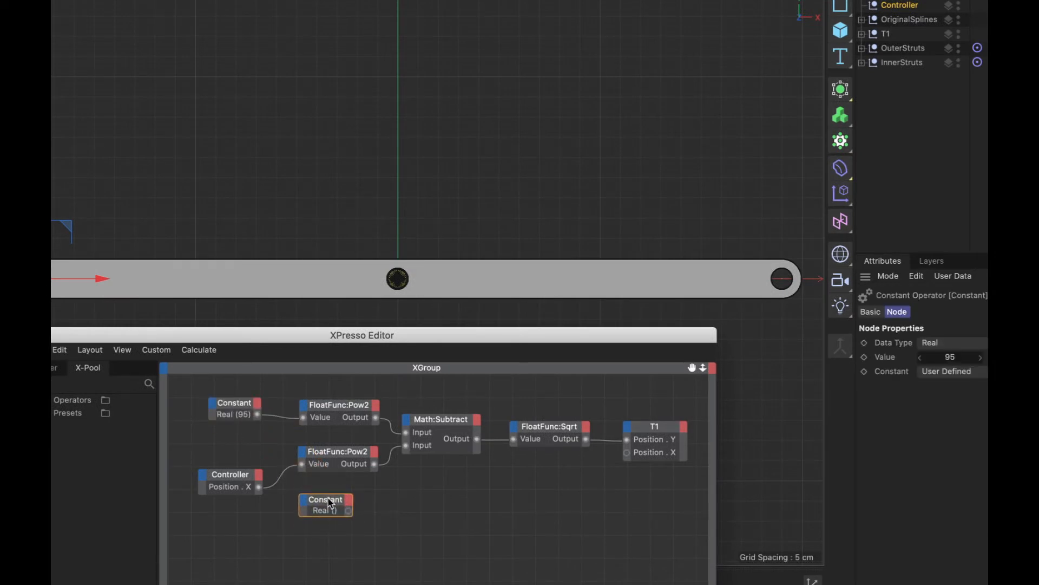
{"action": "left_click", "coordinate": [948, 356]}
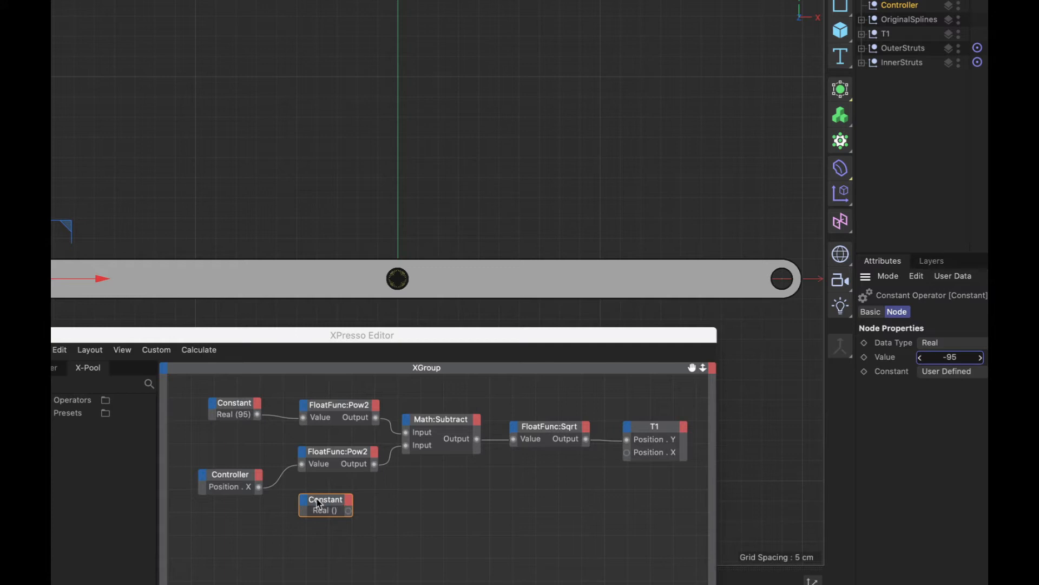
{"action": "left_click_drag", "start_coordinate": [319, 503], "coordinate": [325, 501]}
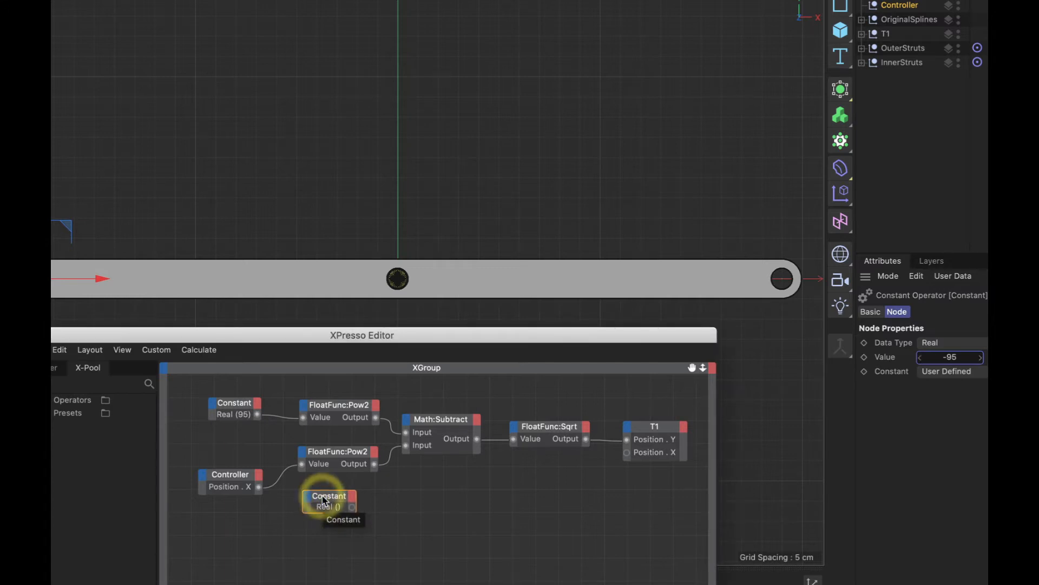
{"action": "left_click_drag", "start_coordinate": [236, 480], "coordinate": [238, 528]}
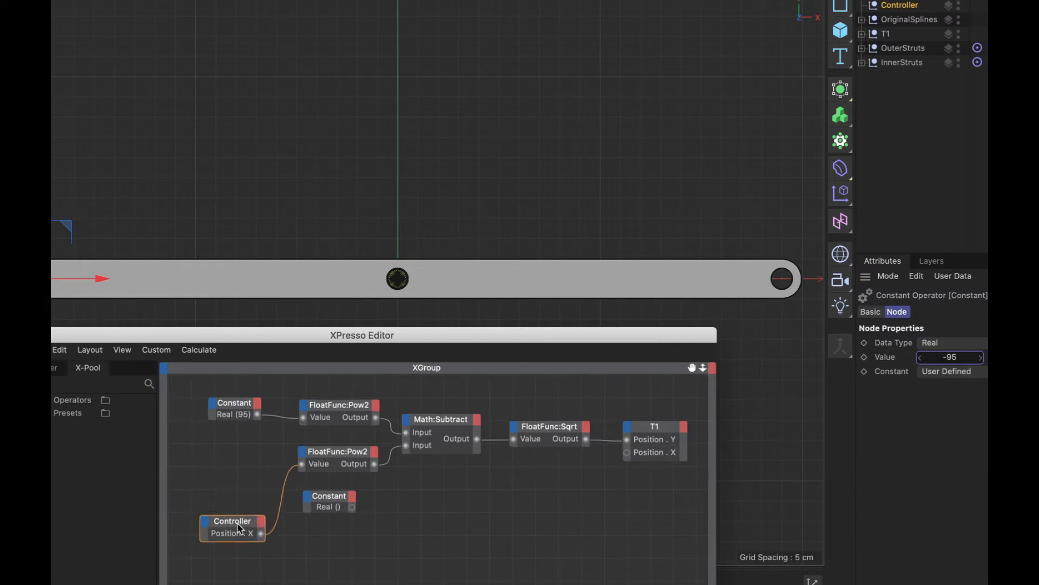
{"action": "left_click", "coordinate": [239, 527]}
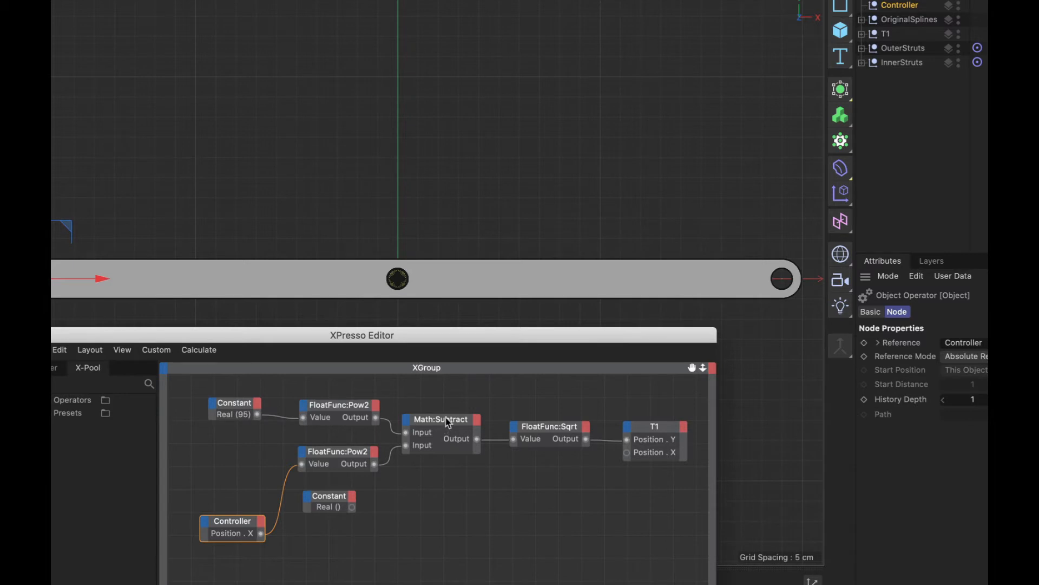
Duplicate Math:Subtract below the original and connect the -95 Constant to its first input and the Controller's Position . X to its second.
{"action": "left_click_drag", "start_coordinate": [448, 423], "coordinate": [444, 499], "text": "ctrl"}
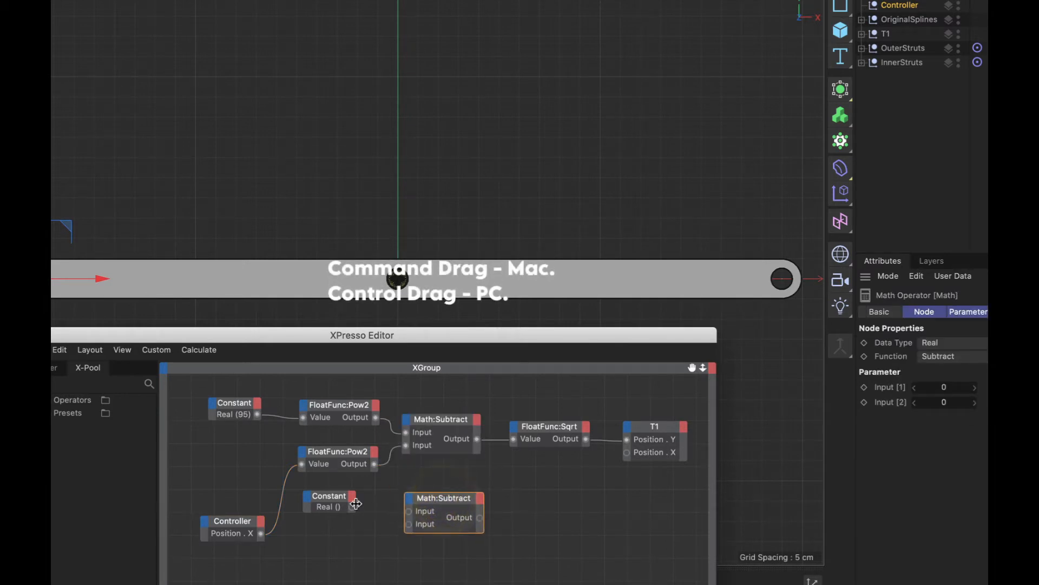
{"action": "left_click_drag", "start_coordinate": [351, 506], "coordinate": [409, 512]}
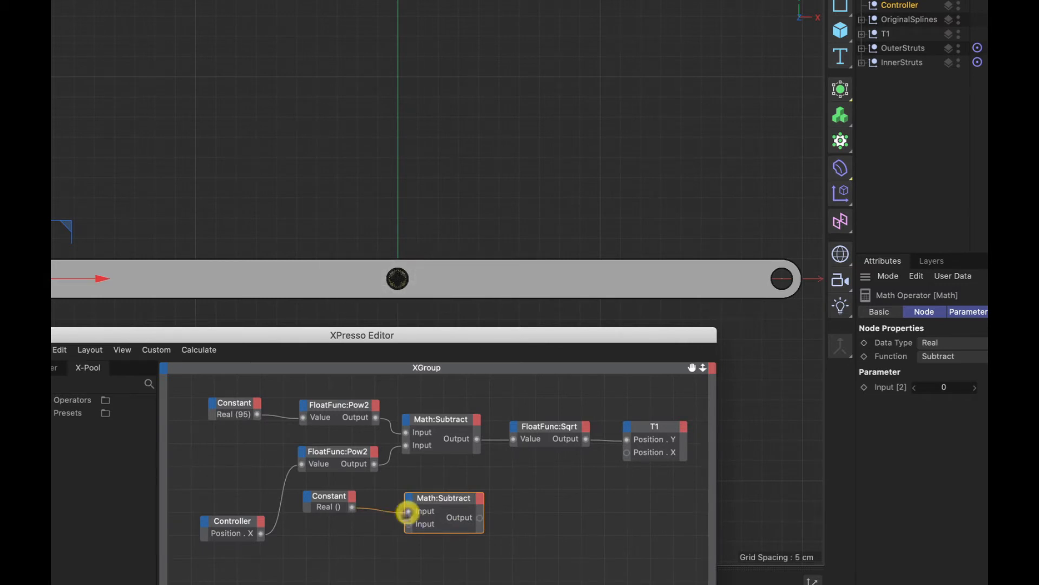
{"action": "left_click", "coordinate": [331, 501]}
{"action": "left_click_drag", "start_coordinate": [332, 501], "coordinate": [342, 506]}
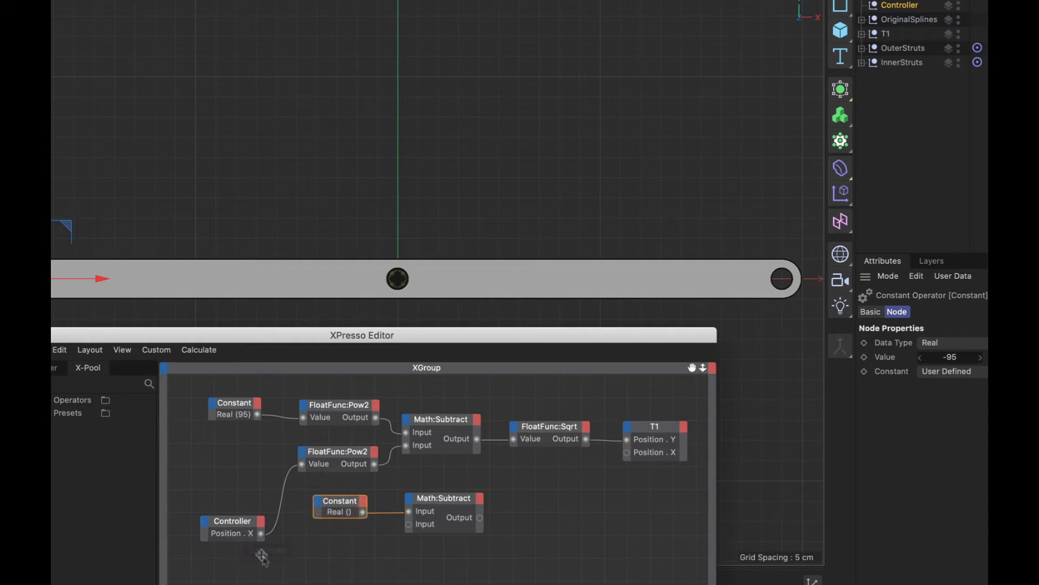
{"action": "left_click_drag", "start_coordinate": [261, 534], "coordinate": [411, 529]}
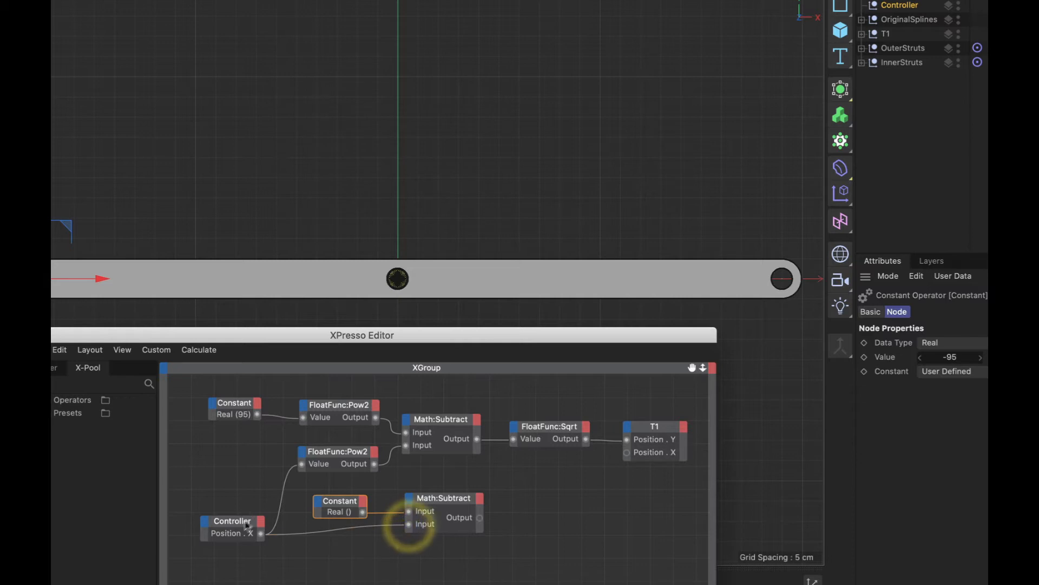
{"action": "left_click_drag", "start_coordinate": [241, 527], "coordinate": [242, 519]}
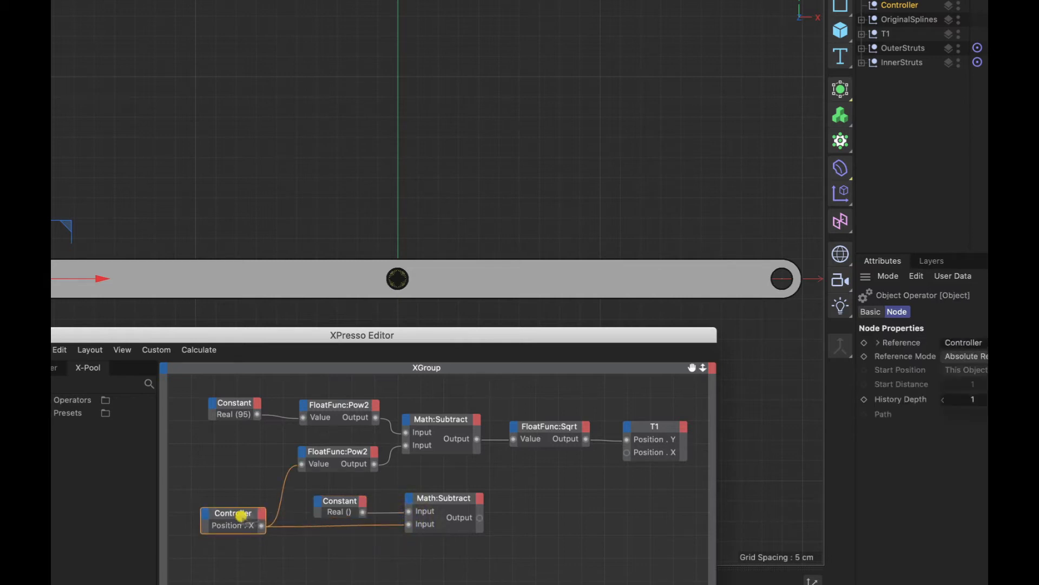
{"action": "left_click_drag", "start_coordinate": [451, 500], "coordinate": [453, 502]}
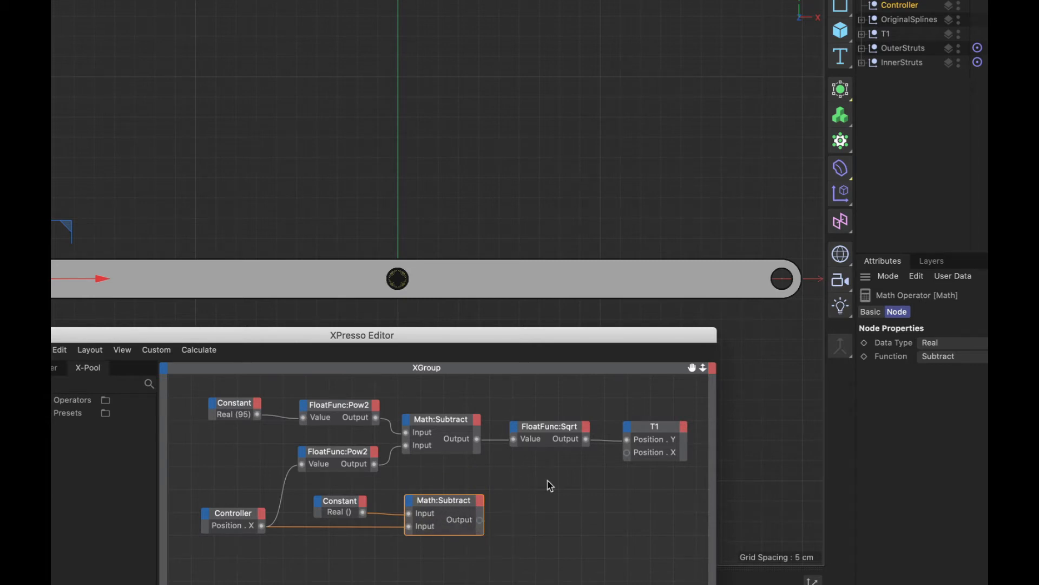
Add a Result node beside the lower Math:Subtract and connect the Subtract Output to it.
{"action": "right_click", "coordinate": [511, 504]}
{"action": "mouse_move", "coordinate": [542, 474]}
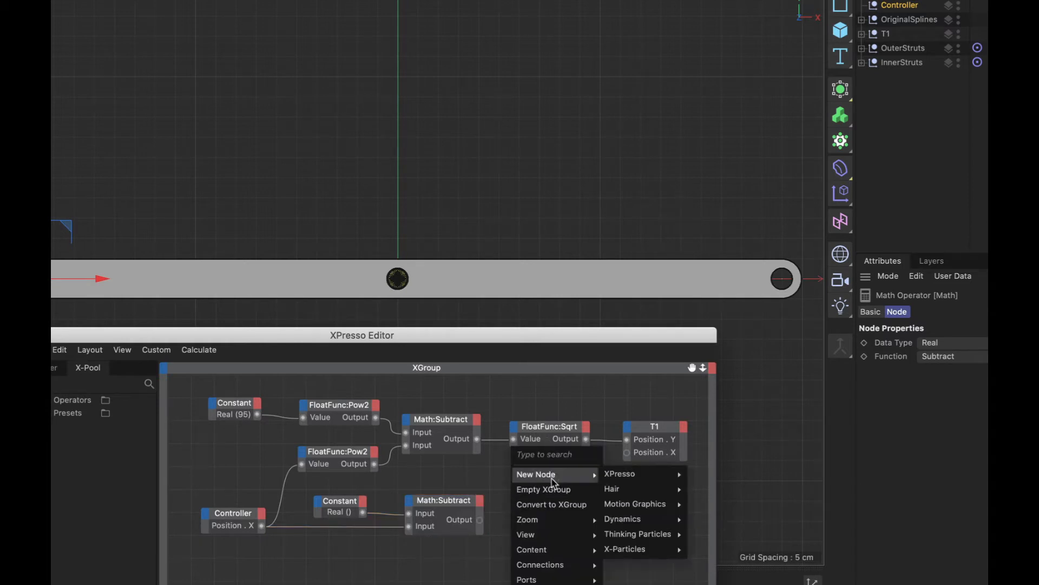
{"action": "mouse_move", "coordinate": [639, 487]}
{"action": "mouse_move", "coordinate": [706, 474]}
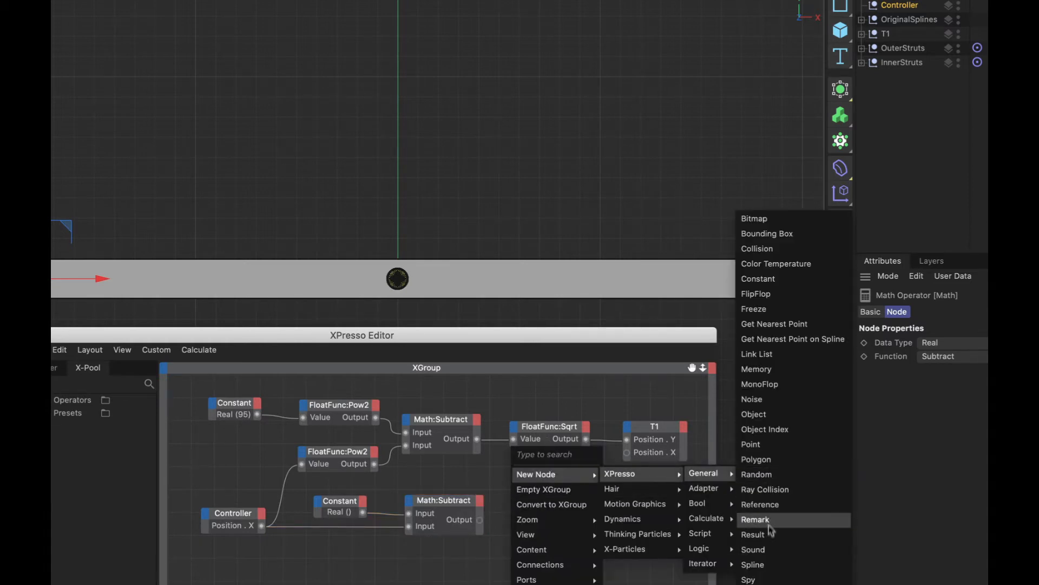
{"action": "left_click", "coordinate": [769, 535]}
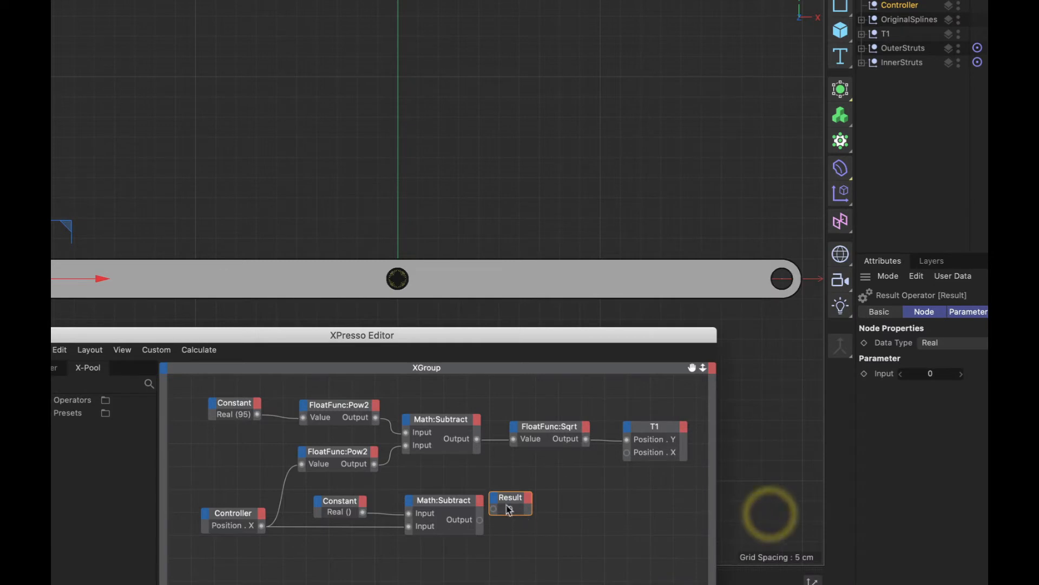
{"action": "mouse_move", "coordinate": [511, 503]}
{"action": "left_mouse_down"}
{"action": "mouse_move", "coordinate": [531, 516]}
{"action": "mouse_move", "coordinate": [490, 520]}
{"action": "mouse_move", "coordinate": [513, 523]}
{"action": "left_mouse_up"}
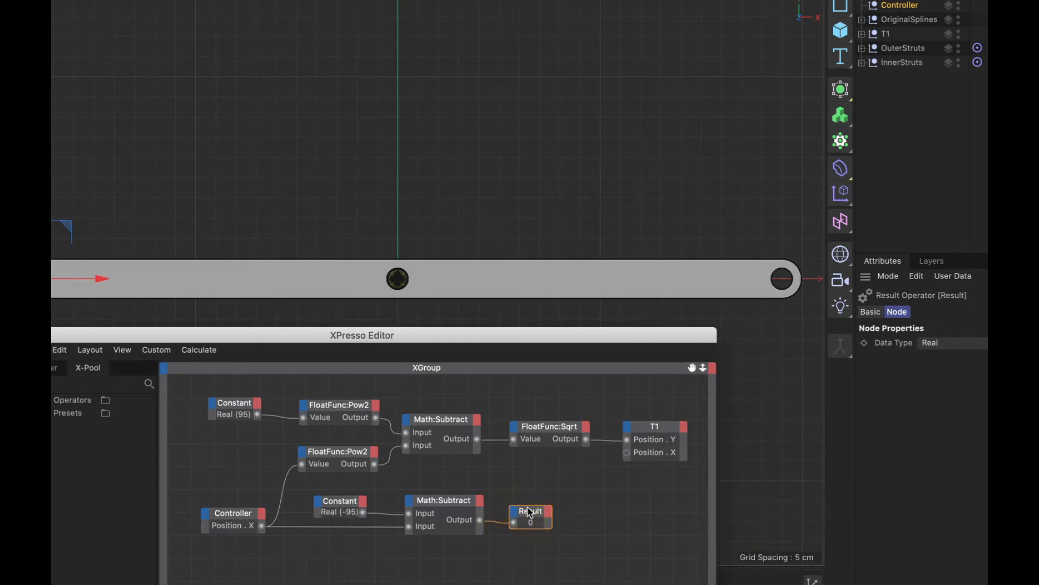
Check the Result node while moving the Controller null along X, undo the move and delete the Result node.
{"action": "left_click", "coordinate": [527, 508]}
{"action": "left_click_drag", "start_coordinate": [98, 279], "coordinate": [103, 278]}
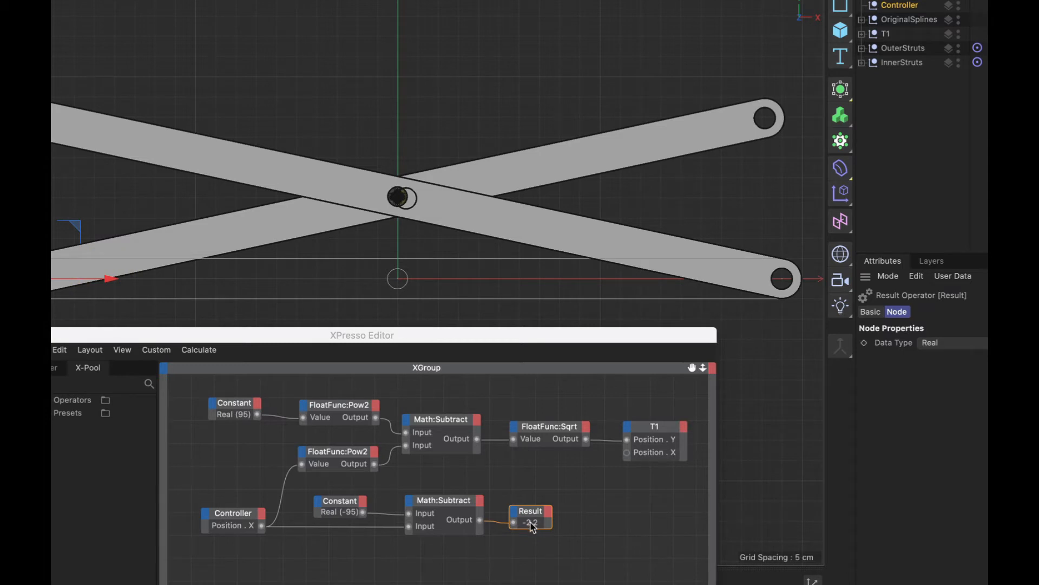
{"action": "key", "text": "super+z"}
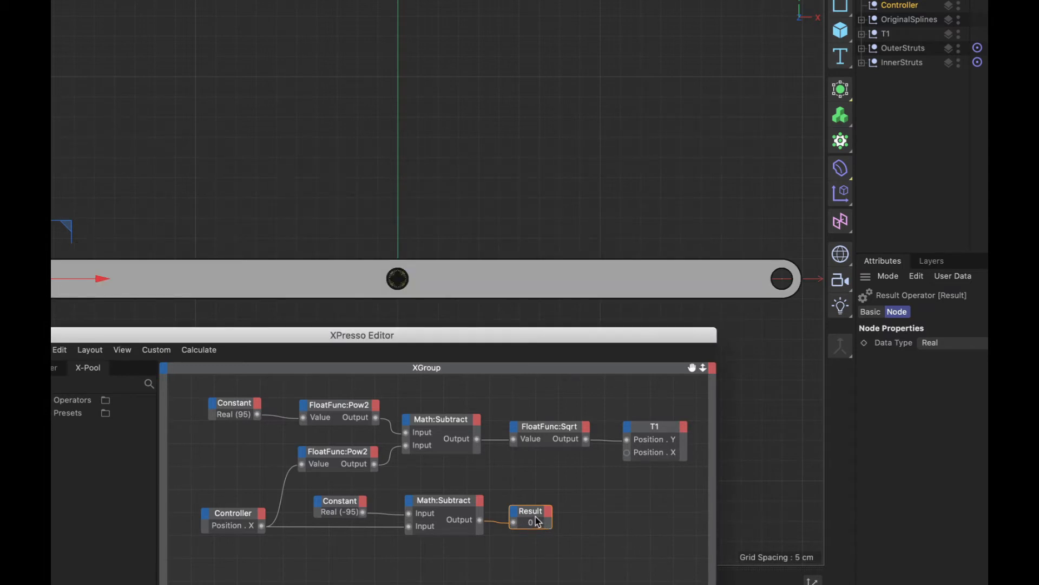
{"action": "key", "text": "Delete"}
Add an Absolute node after the lower Math:Subtract and route the Subtract Output through it to T1's Position . X input.
{"action": "scroll", "coordinate": [535, 512], "scroll_direction": "down", "scroll_amount": 3}
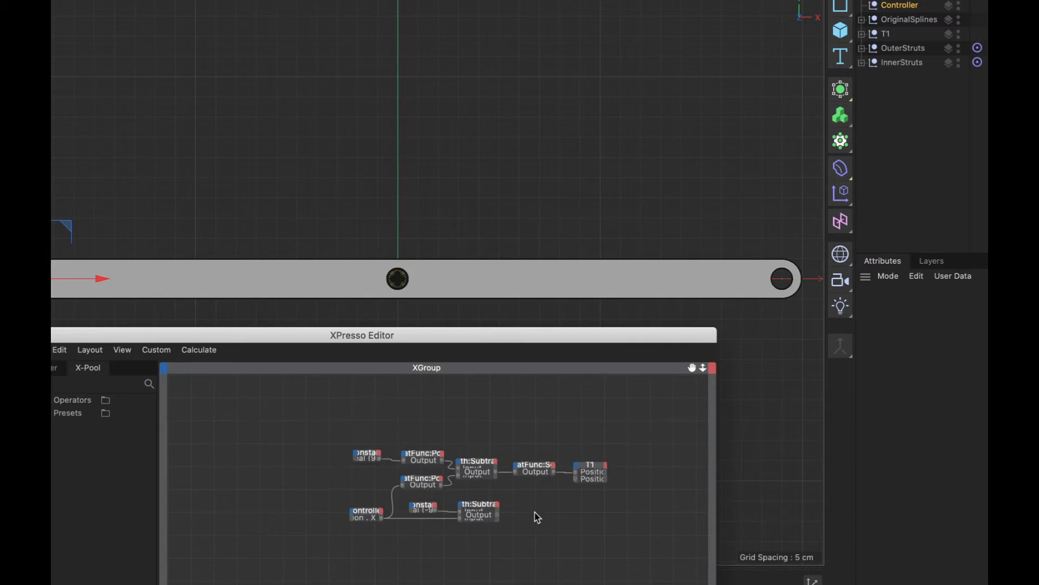
{"action": "left_click", "coordinate": [122, 349]}
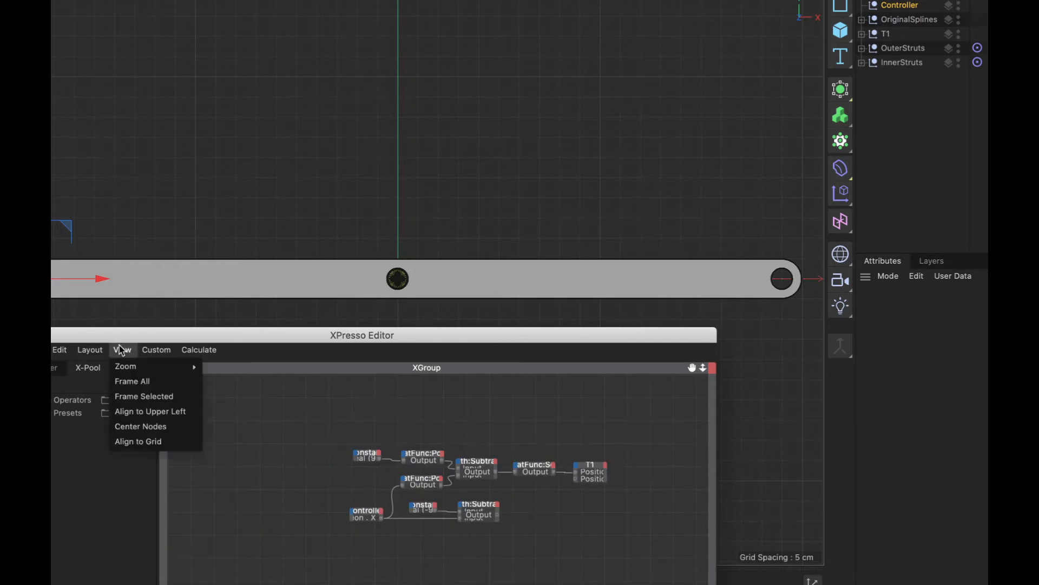
{"action": "mouse_move", "coordinate": [184, 366]}
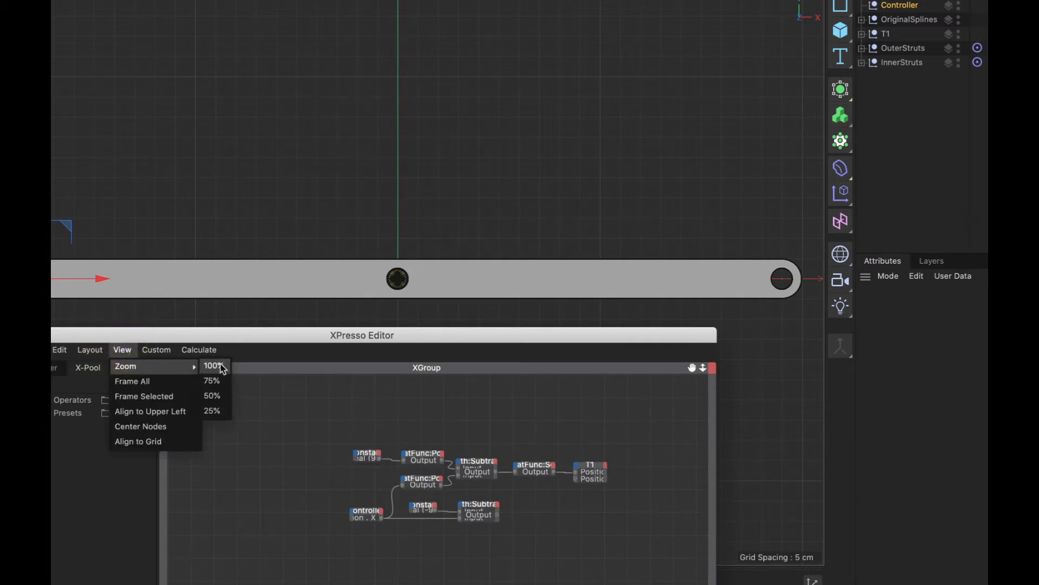
{"action": "left_click", "coordinate": [217, 365]}
{"action": "left_click_drag", "start_coordinate": [695, 368], "coordinate": [640, 430]}
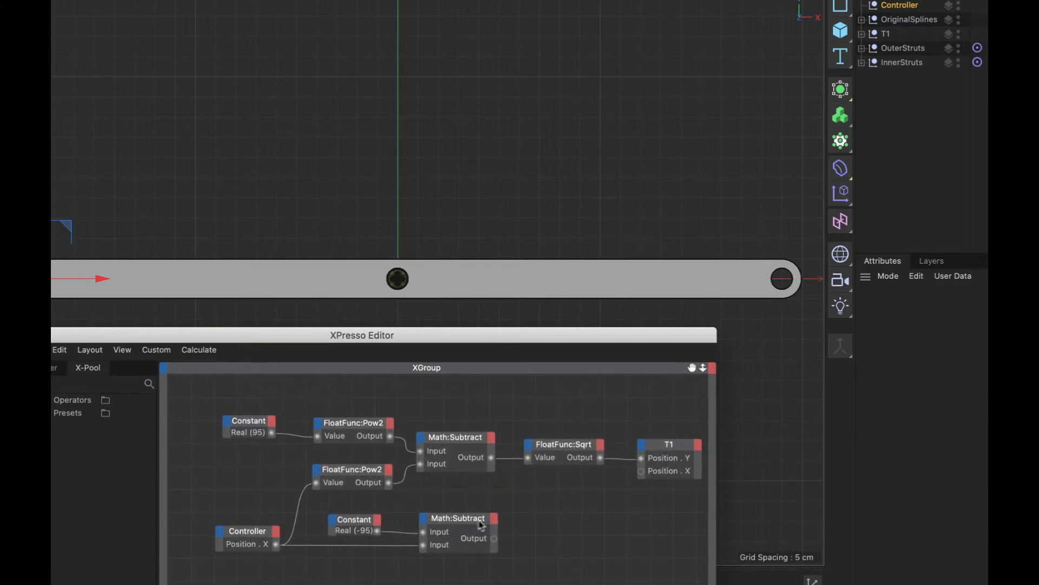
{"action": "right_click", "coordinate": [529, 532]}
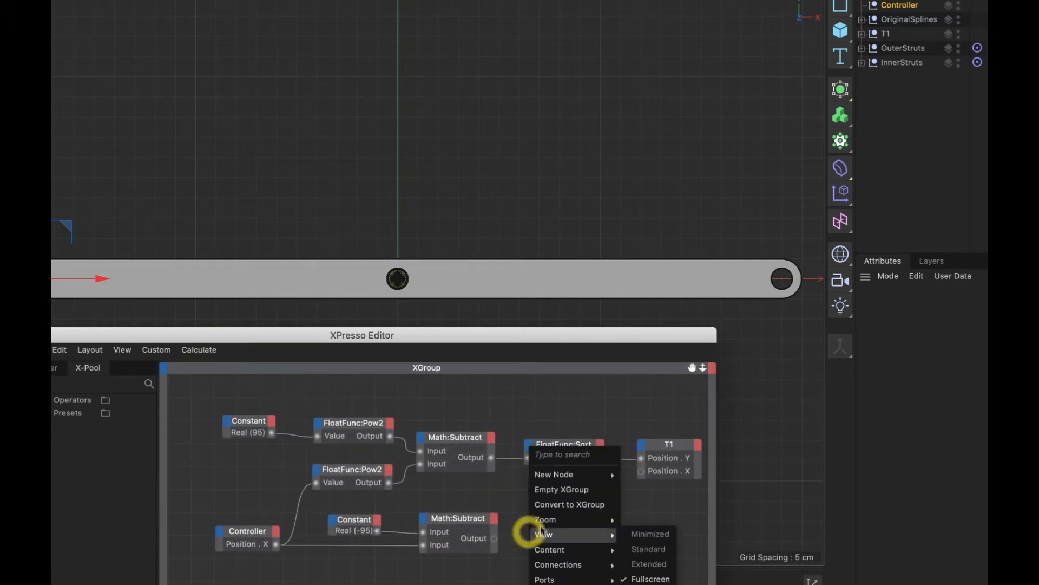
{"action": "mouse_move", "coordinate": [551, 476]}
{"action": "mouse_move", "coordinate": [660, 479]}
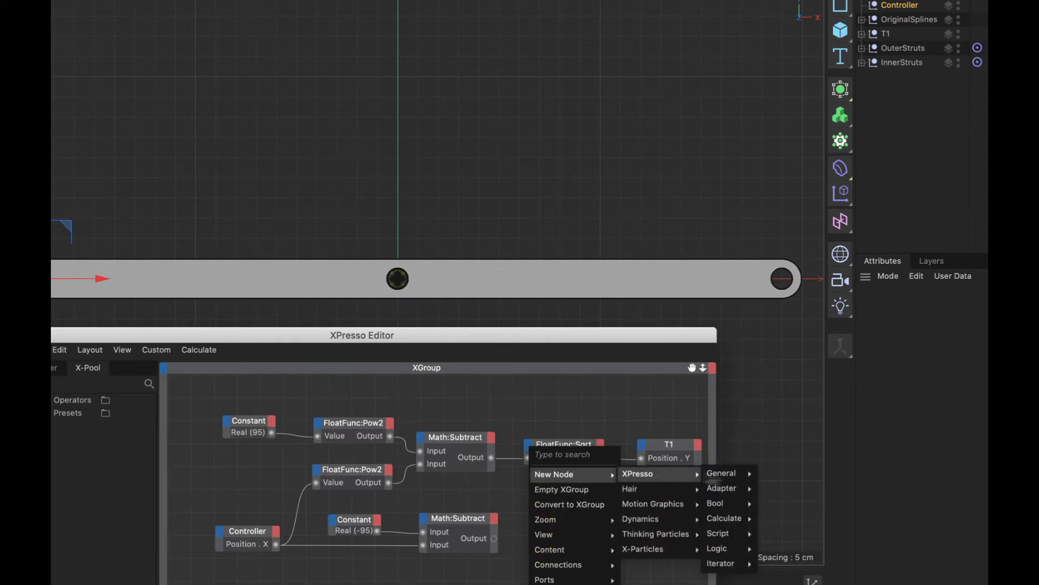
{"action": "mouse_move", "coordinate": [725, 518]}
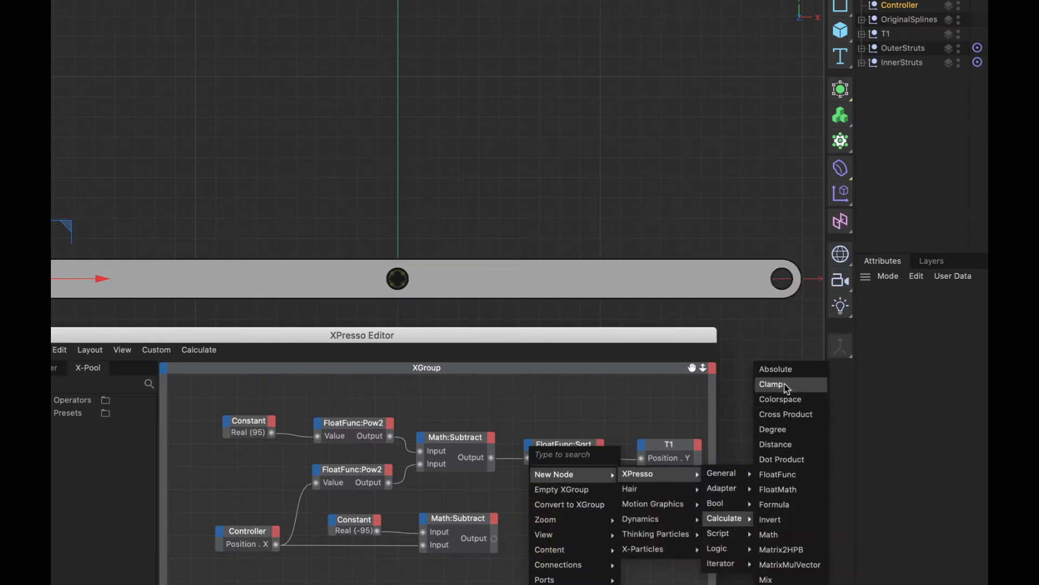
{"action": "left_click", "coordinate": [782, 368]}
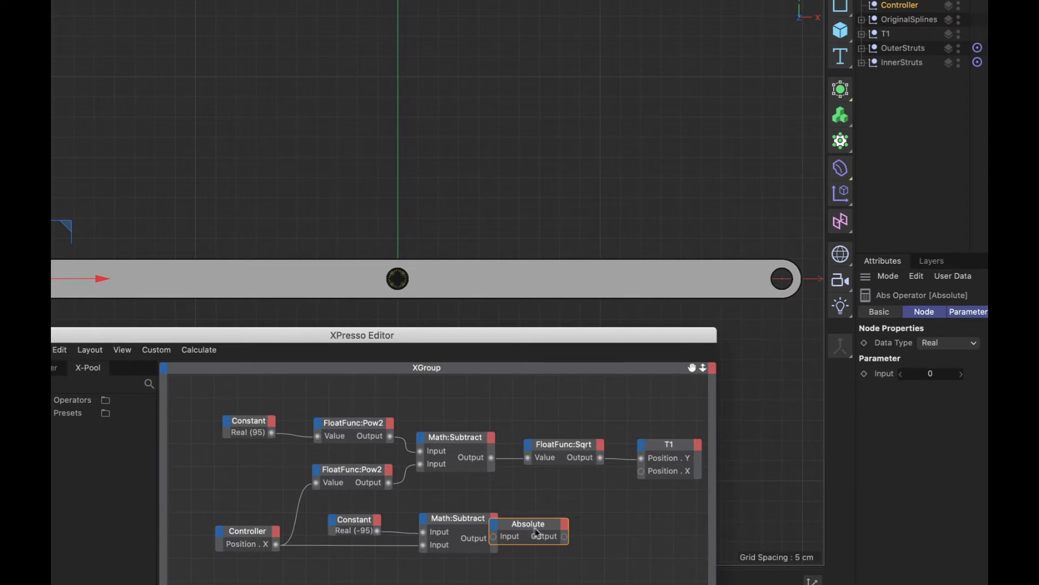
{"action": "left_click_drag", "start_coordinate": [532, 530], "coordinate": [563, 536]}
{"action": "left_click_drag", "start_coordinate": [496, 540], "coordinate": [641, 471]}
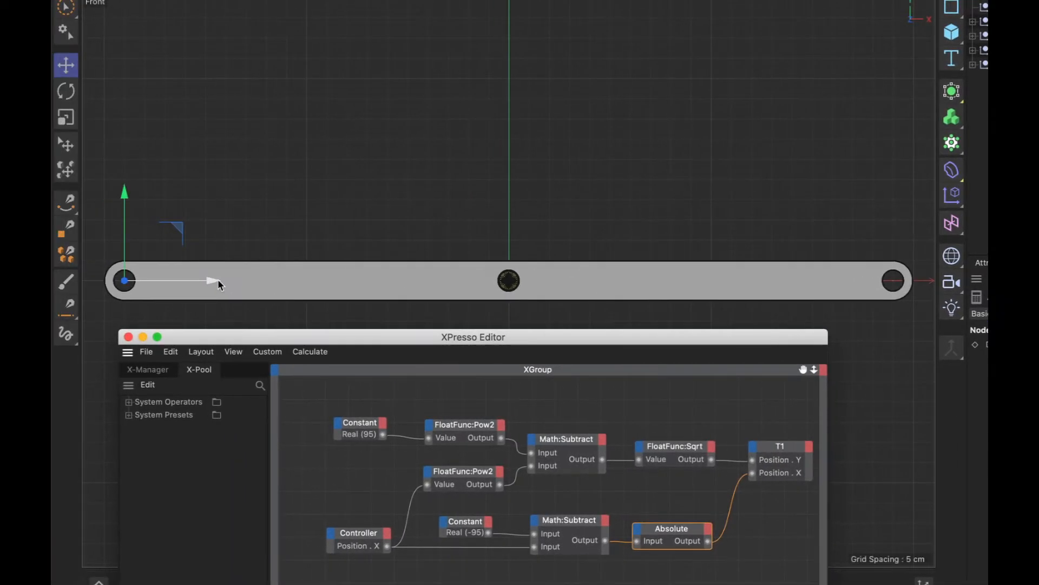
Test the Absolute setup by moving the Controller null along X toward the centre, and undo the move.
{"action": "left_click", "coordinate": [105, 278]}
{"action": "left_click_drag", "start_coordinate": [215, 281], "coordinate": [231, 280]}
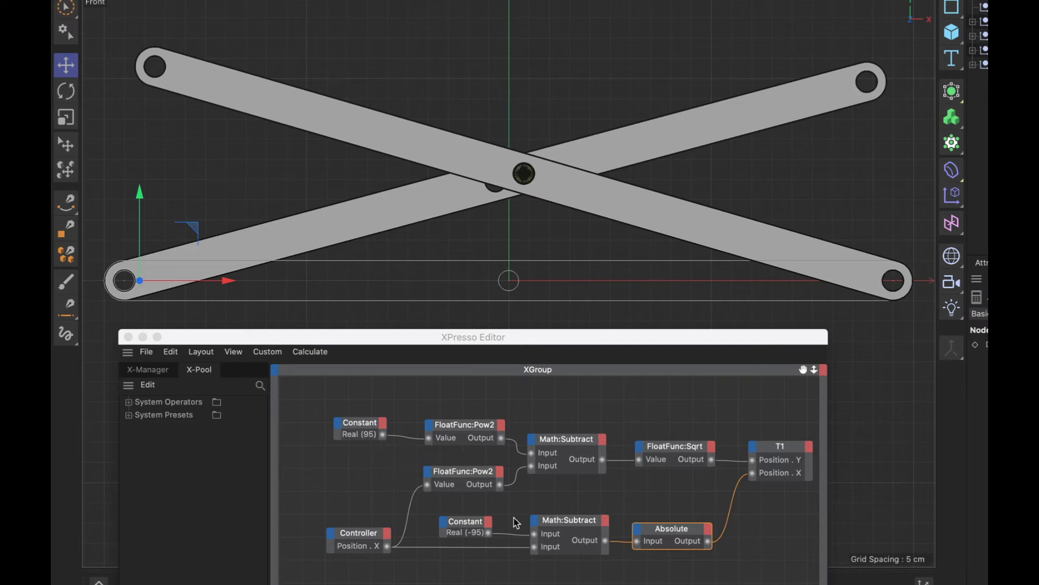
{"action": "left_click", "coordinate": [658, 540]}
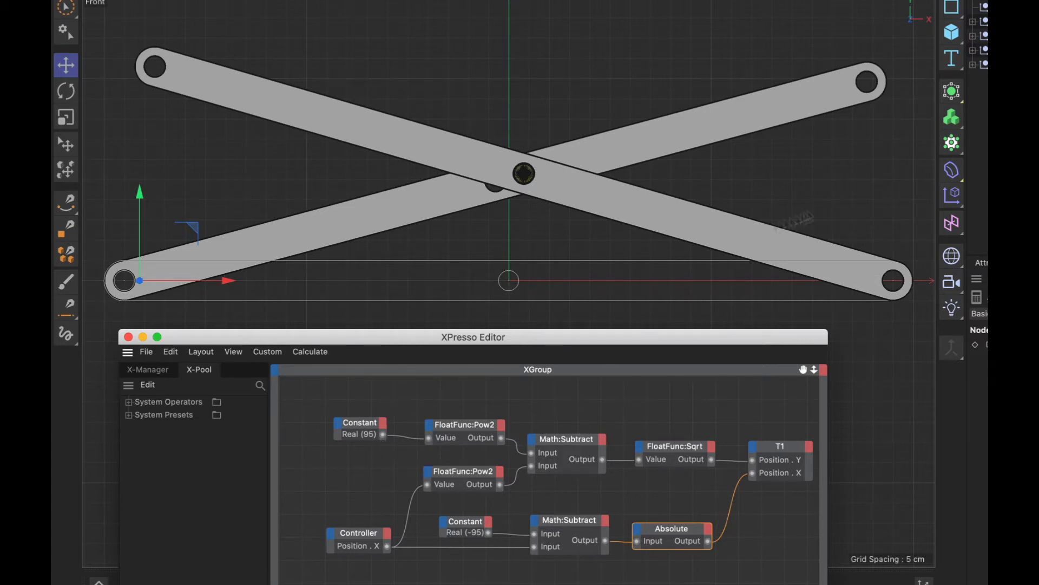
{"action": "left_click", "coordinate": [915, 95]}
{"action": "key", "text": "super+z"}
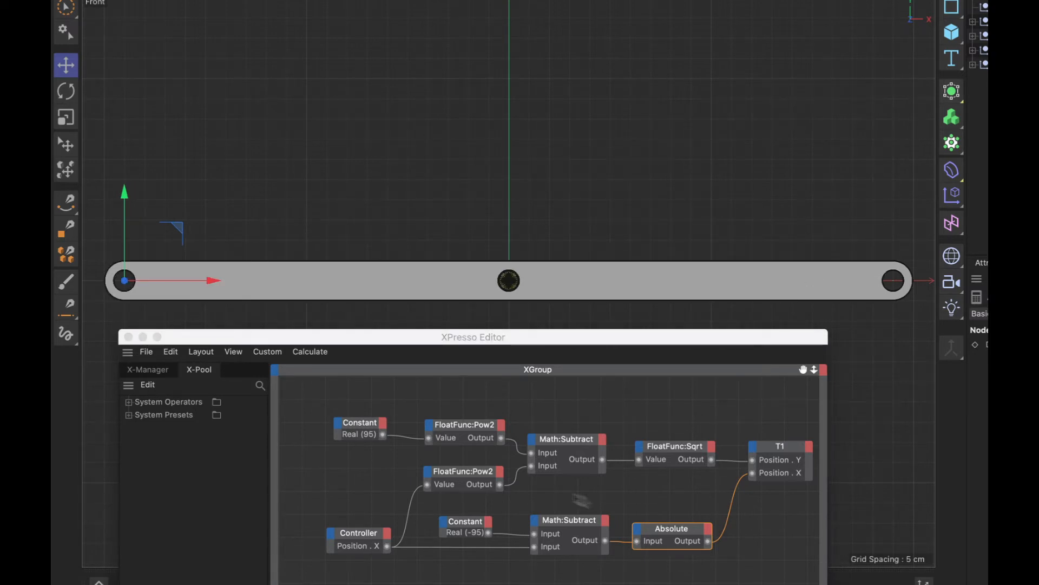
{"action": "left_click", "coordinate": [588, 531]}
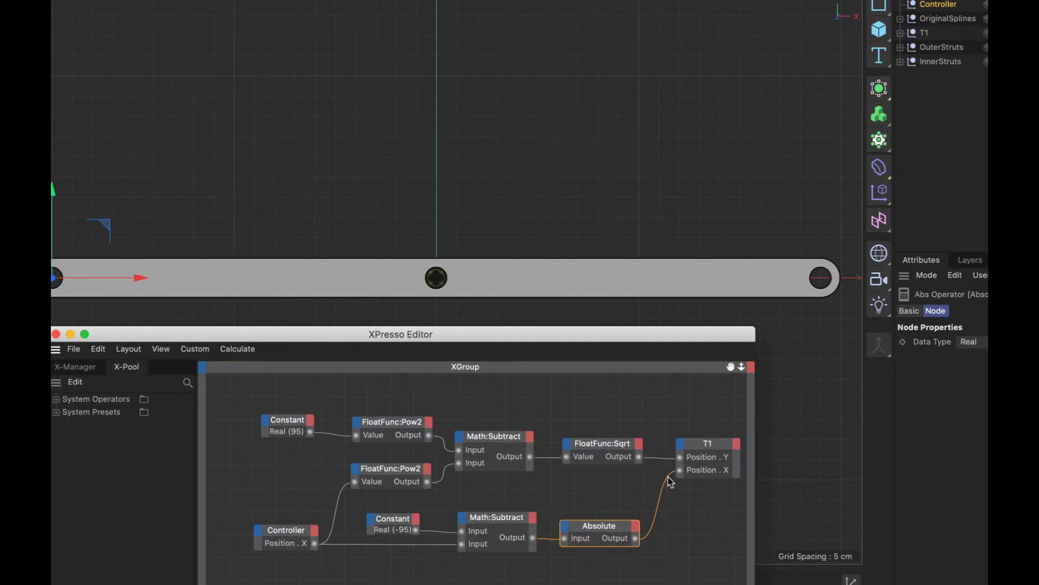
Delete the Absolute node and change the lower Math:Subtract node's function to Add.
{"action": "left_click", "coordinate": [667, 472]}
{"action": "left_click", "coordinate": [586, 533]}
{"action": "key", "text": "Delete"}
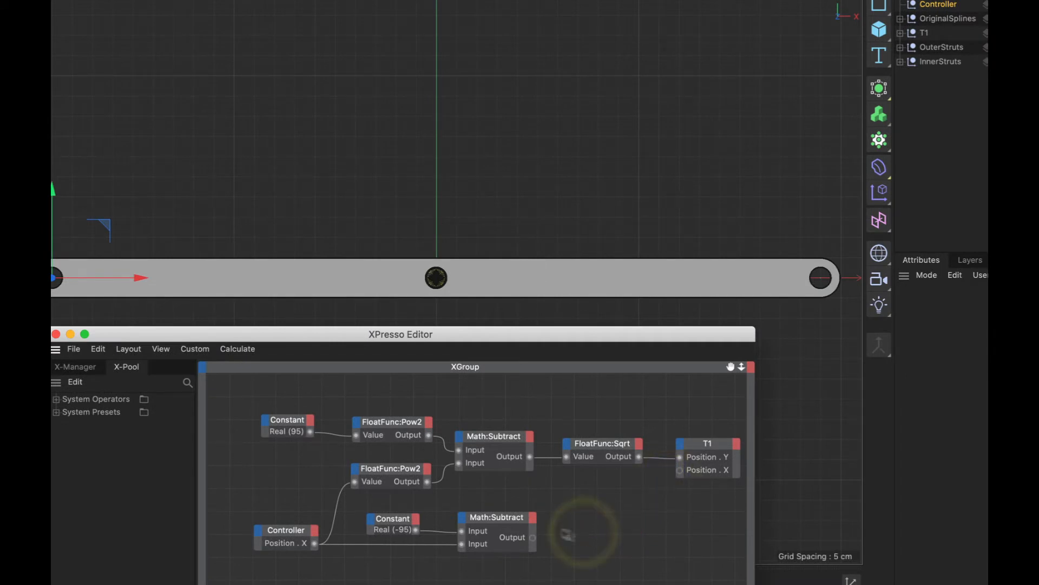
{"action": "left_click", "coordinate": [504, 523]}
{"action": "left_click", "coordinate": [971, 355]}
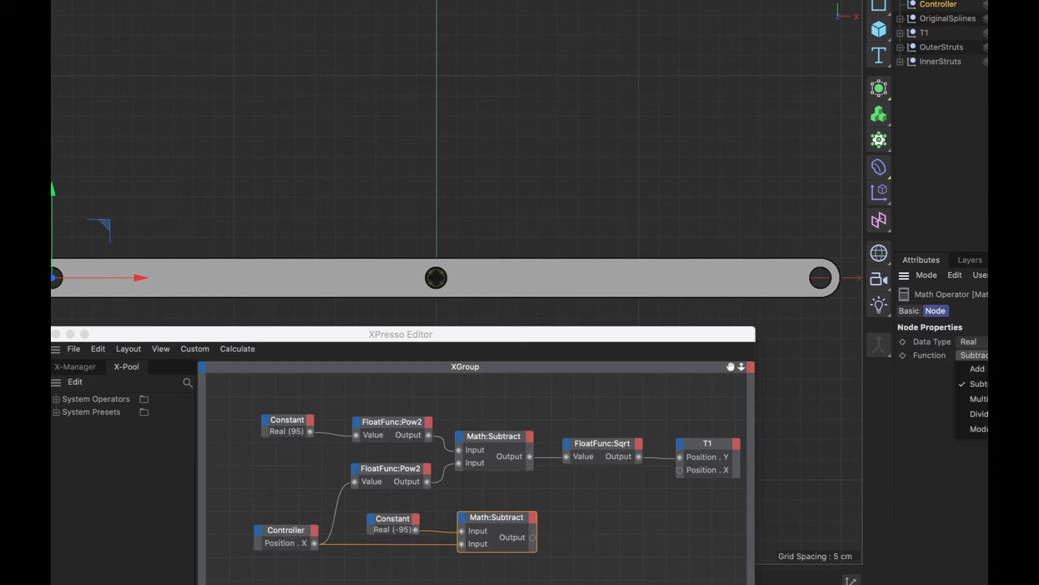
{"action": "left_click", "coordinate": [976, 368]}
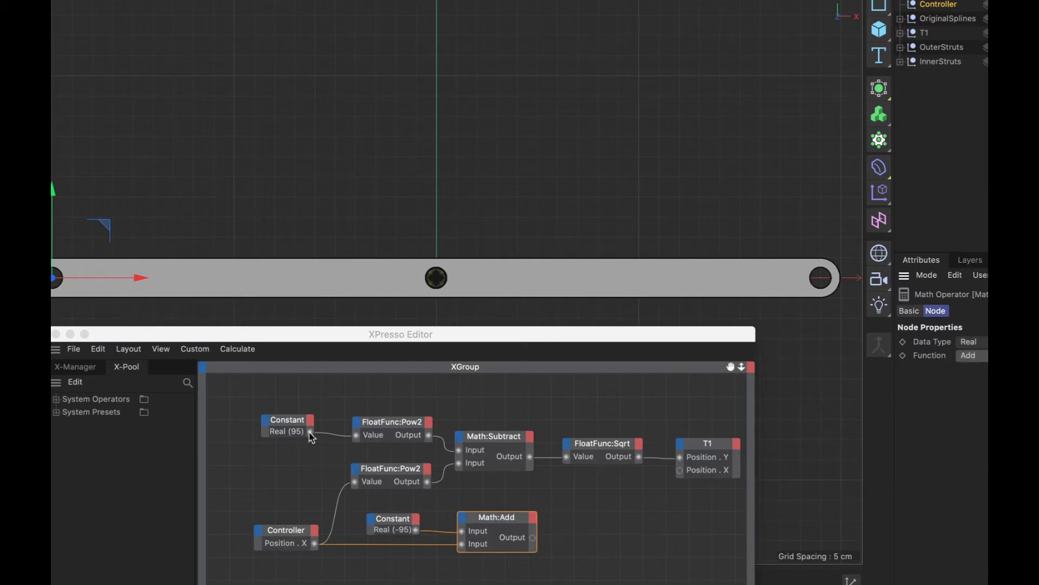
Feed the 95 Constant through the lower Math:Add into T1's Position . X input and test by moving the Controller along X.
{"action": "left_click_drag", "start_coordinate": [310, 431], "coordinate": [462, 531]}
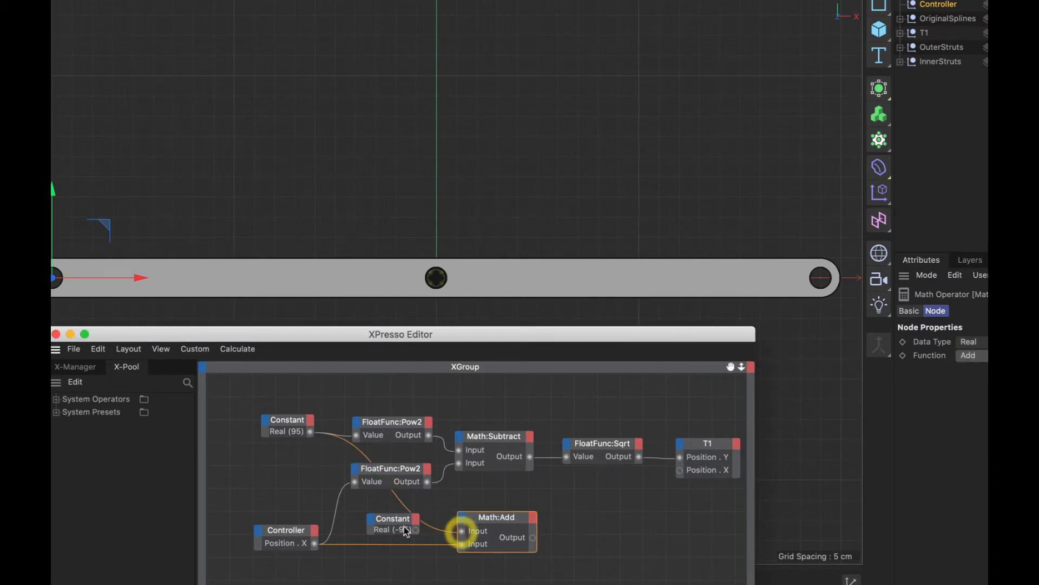
{"action": "left_click", "coordinate": [406, 531]}
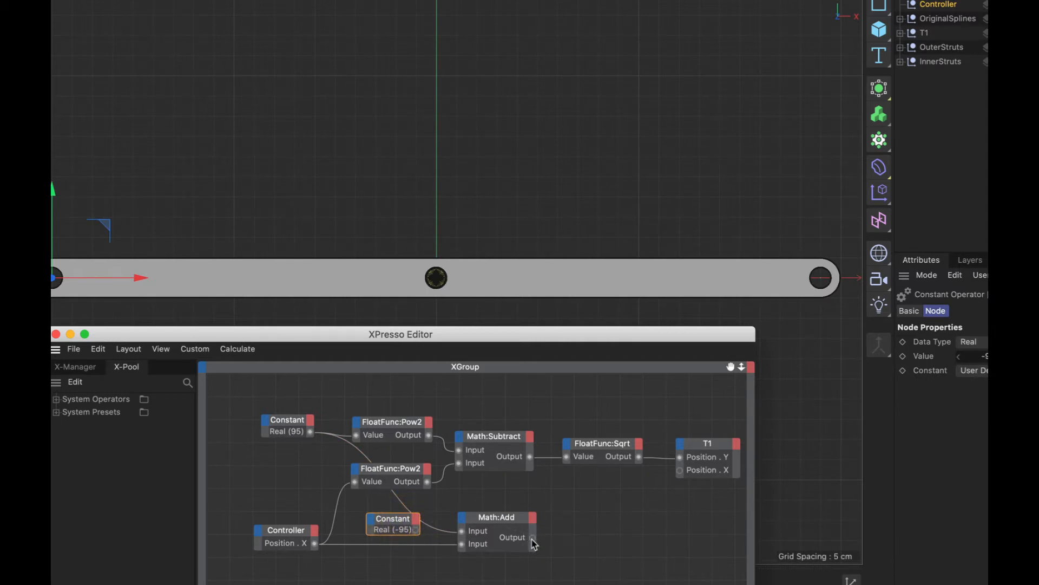
{"action": "left_click_drag", "start_coordinate": [533, 538], "coordinate": [680, 469]}
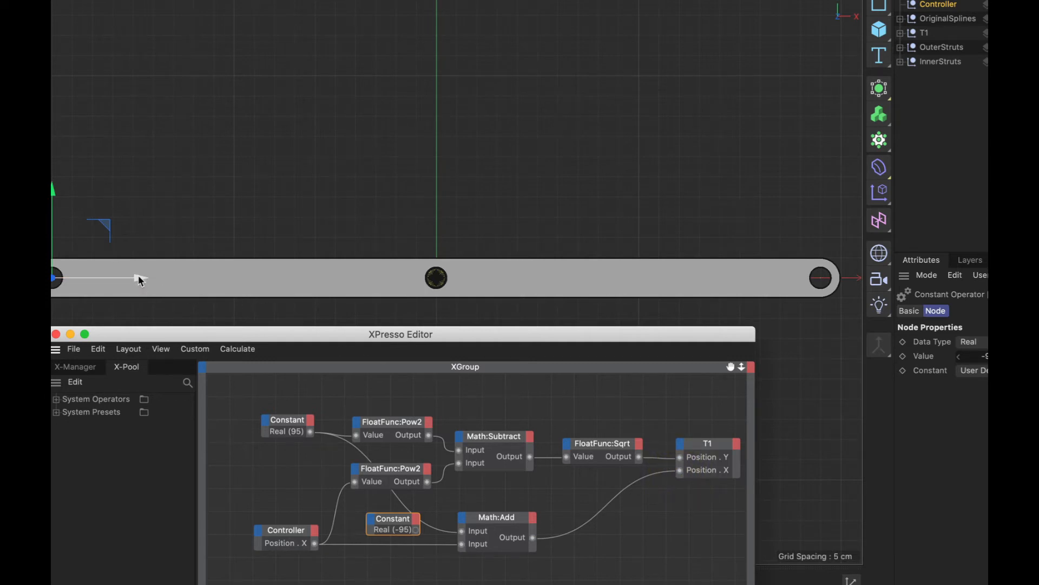
{"action": "left_click_drag", "start_coordinate": [139, 278], "coordinate": [169, 280]}
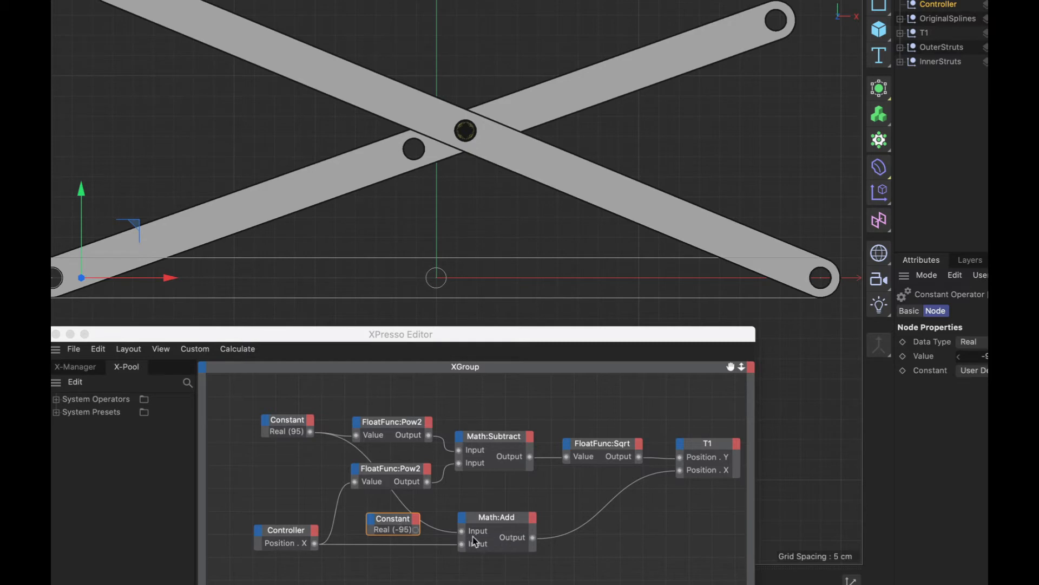
Delete the disconnected -95 Constant and move the 95 Constant lower, to the left of the two Pow2 nodes.
{"action": "left_click", "coordinate": [619, 532]}
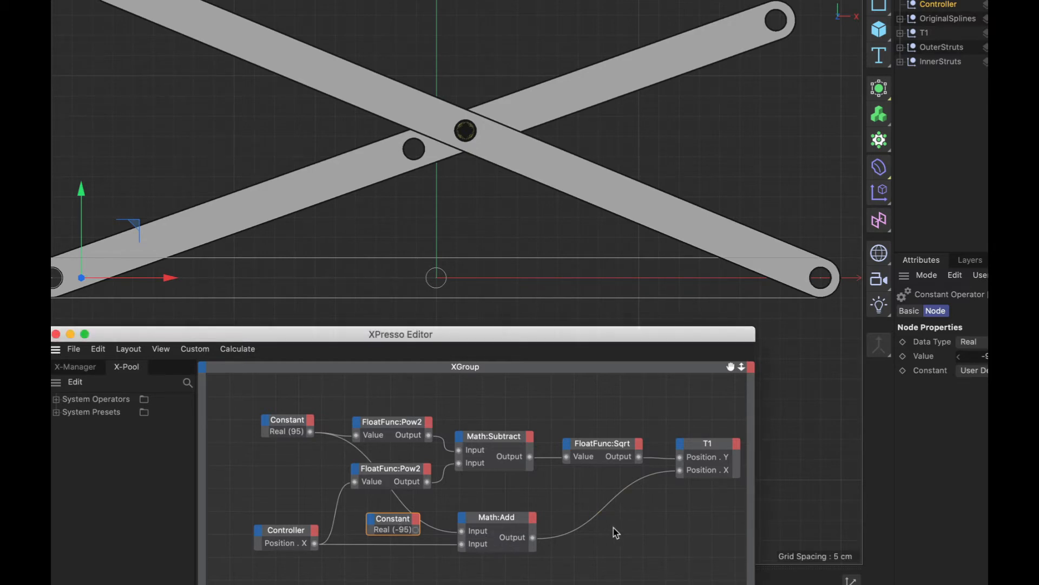
{"action": "left_click", "coordinate": [399, 517]}
{"action": "key", "text": "Delete"}
{"action": "left_click_drag", "start_coordinate": [443, 526], "coordinate": [462, 530]}
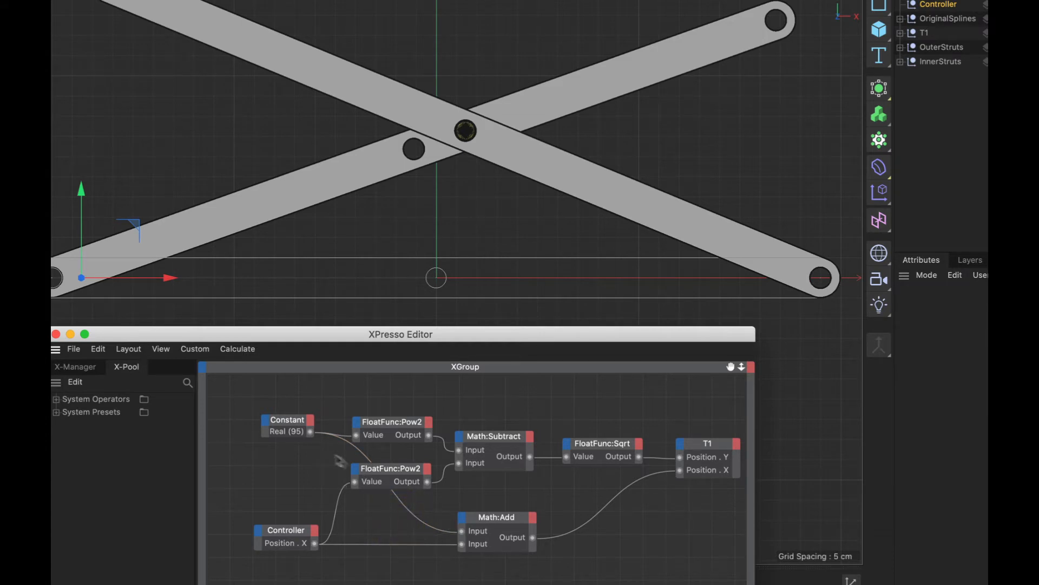
{"action": "left_click_drag", "start_coordinate": [295, 432], "coordinate": [253, 477]}
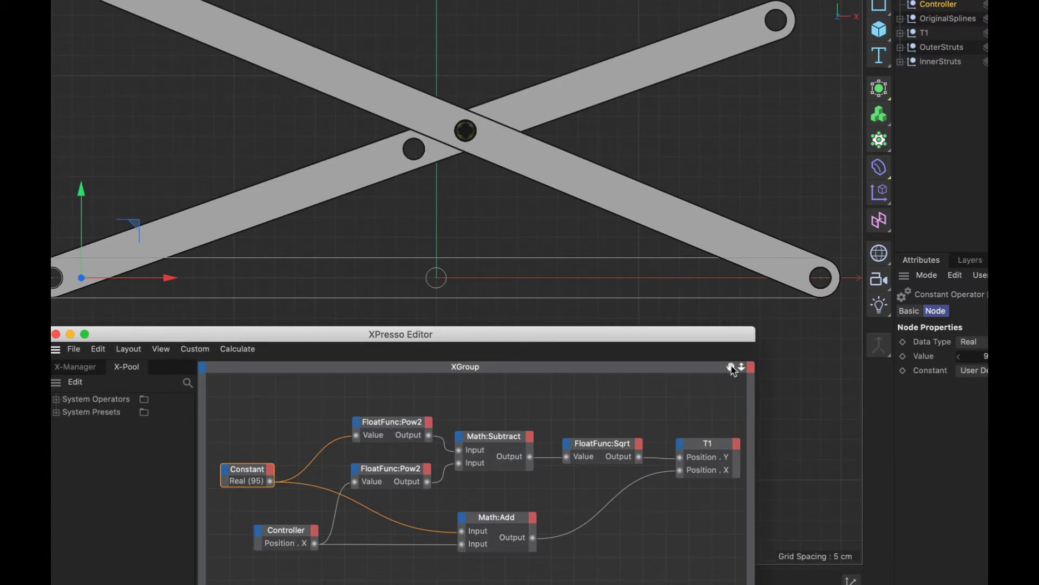
Add a Position . X output port to the T1 node and widen the node so its ports no longer overlap.
{"action": "left_click_drag", "start_coordinate": [732, 370], "coordinate": [607, 473]}
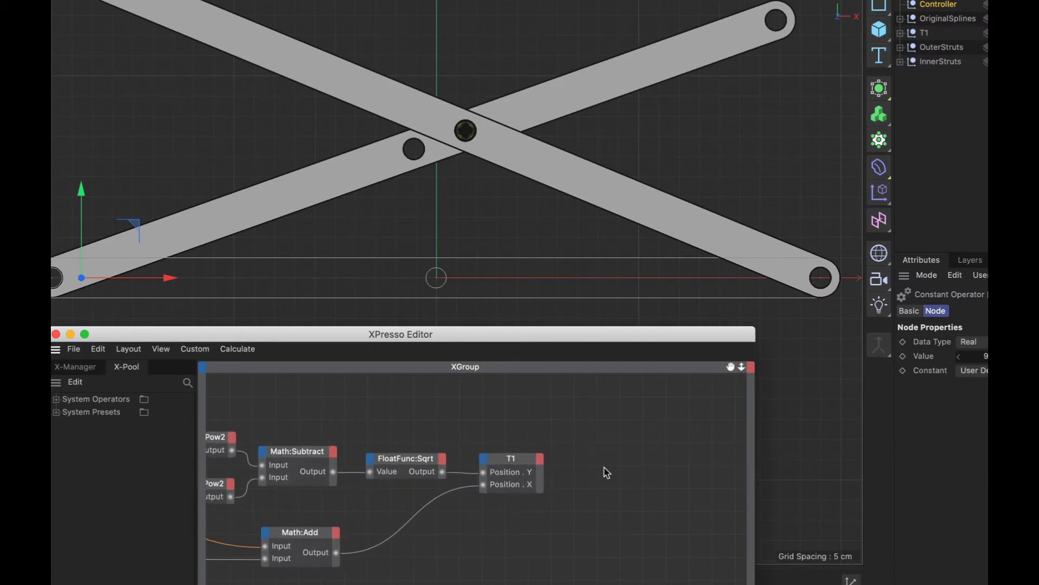
{"action": "left_click", "coordinate": [540, 460]}
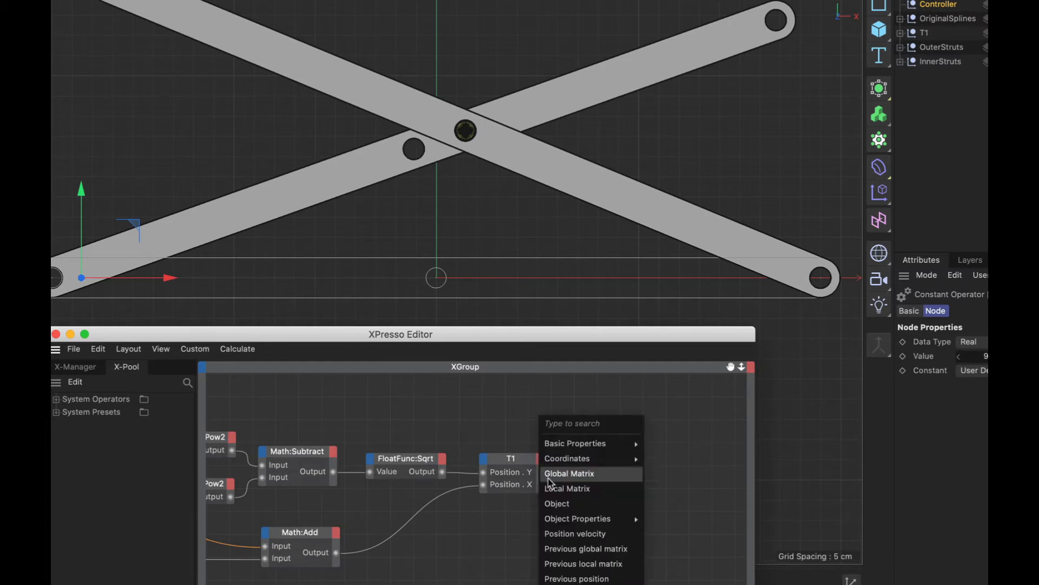
{"action": "mouse_move", "coordinate": [553, 459]}
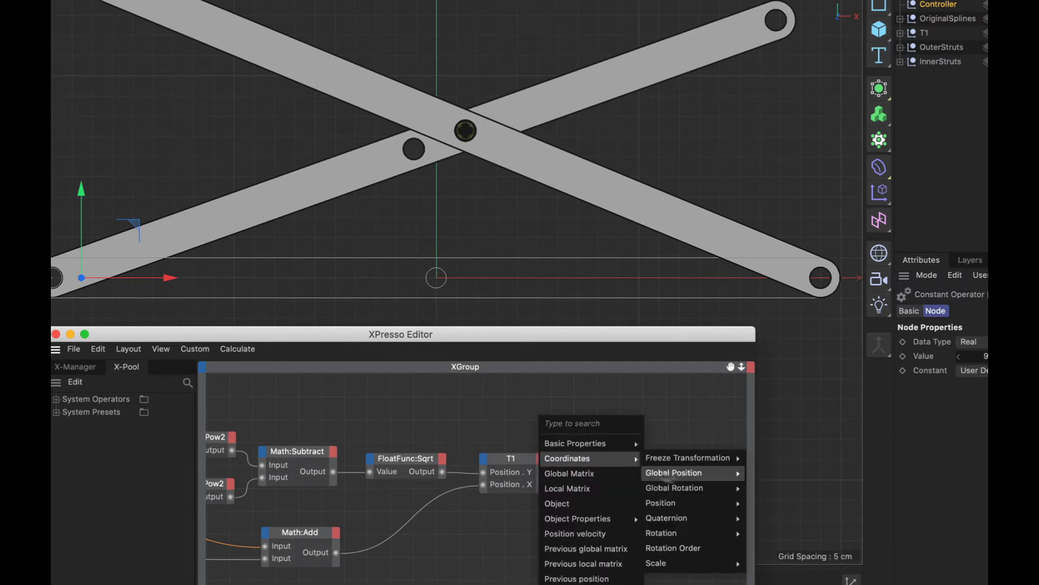
{"action": "mouse_move", "coordinate": [686, 503]}
{"action": "left_click", "coordinate": [770, 518]}
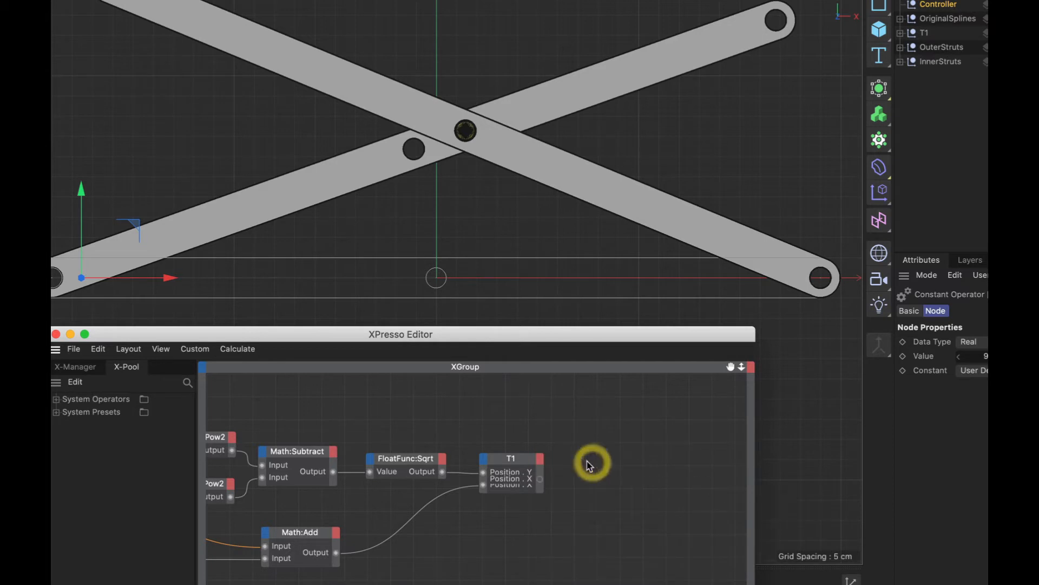
{"action": "left_click", "coordinate": [528, 458]}
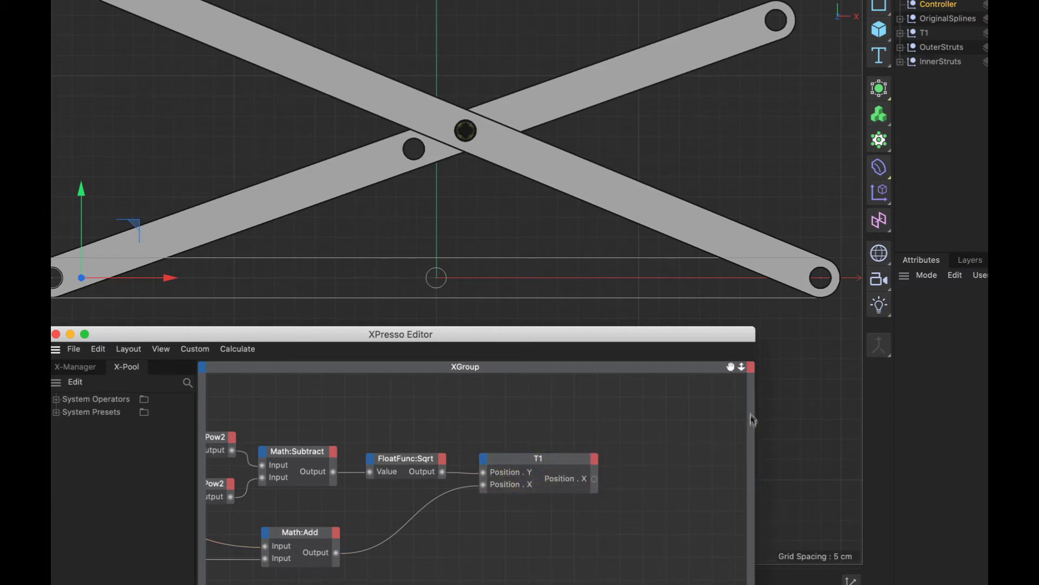
Widen the XPresso Editor and place a copy of the Math:Add node below and to the right of T1.
{"action": "left_click_drag", "start_coordinate": [754, 435], "coordinate": [988, 435]}
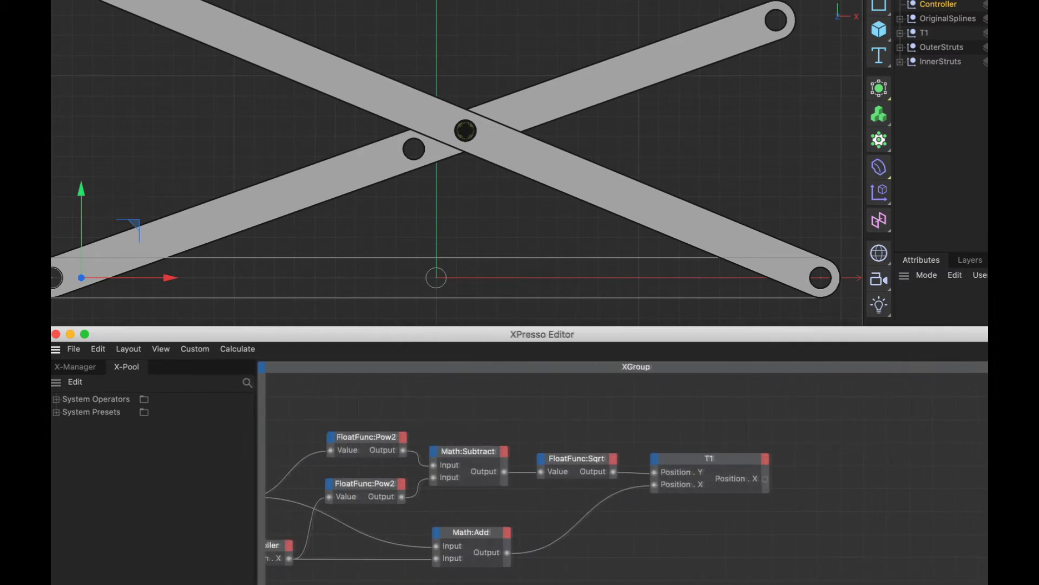
{"action": "left_click_drag", "start_coordinate": [993, 366], "coordinate": [1028, 356]}
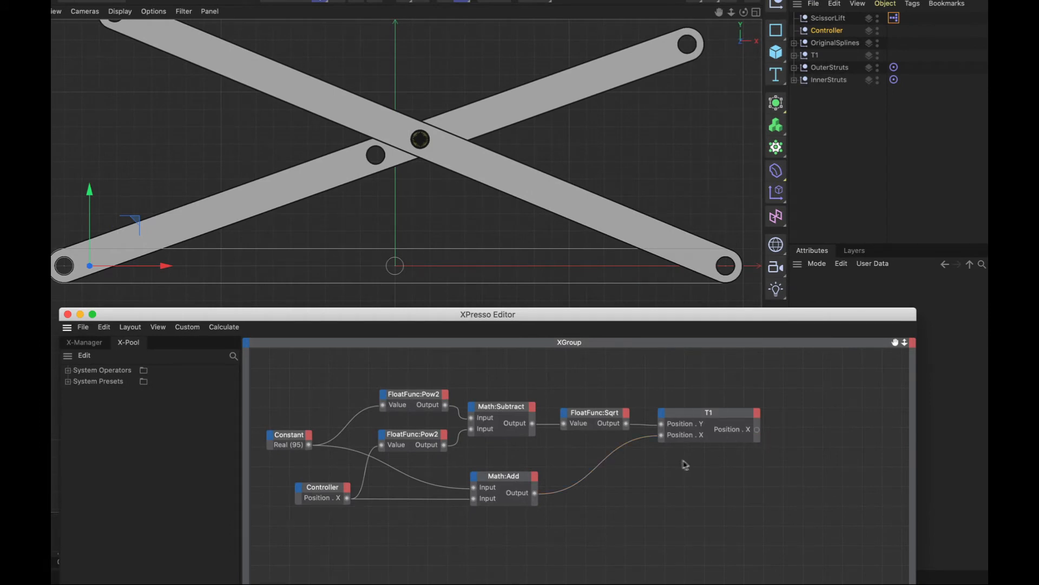
{"action": "mouse_move", "coordinate": [494, 480]}
{"action": "left_mouse_down", "text": "ctrl"}
{"action": "mouse_move", "coordinate": [714, 481]}
{"action": "mouse_move", "coordinate": [826, 439]}
{"action": "mouse_move", "coordinate": [822, 424]}
{"action": "left_mouse_up", "text": "ctrl"}
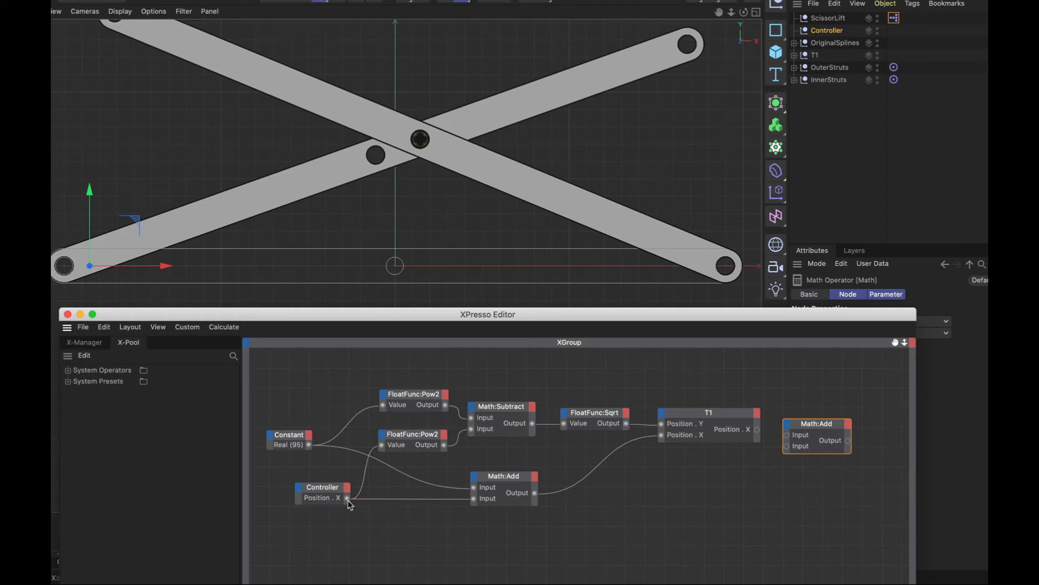
{"action": "left_click_drag", "start_coordinate": [334, 491], "coordinate": [335, 536]}
{"action": "left_click_drag", "start_coordinate": [815, 428], "coordinate": [816, 506]}
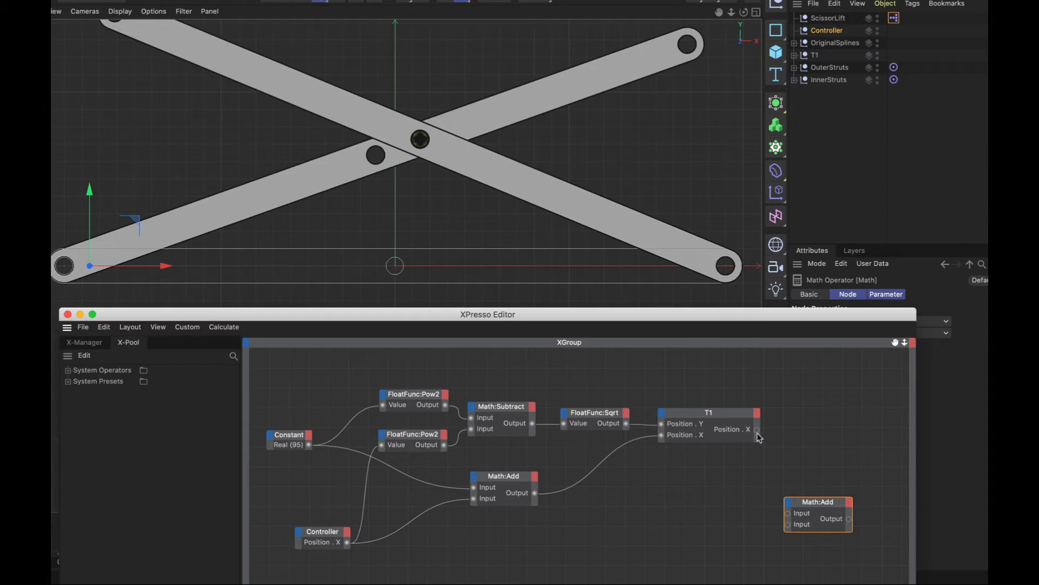
Connect the Position . X outputs of T1 and Controller to the two inputs of the copied Math:Add node.
{"action": "left_click_drag", "start_coordinate": [759, 433], "coordinate": [788, 513]}
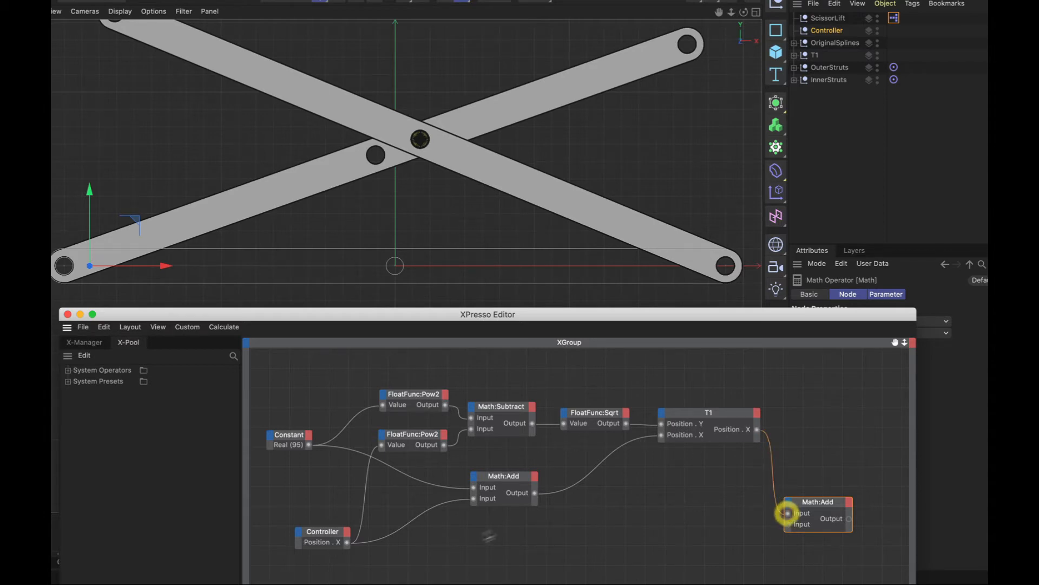
{"action": "left_click_drag", "start_coordinate": [347, 543], "coordinate": [787, 524]}
{"action": "left_click_drag", "start_coordinate": [326, 528], "coordinate": [325, 520]}
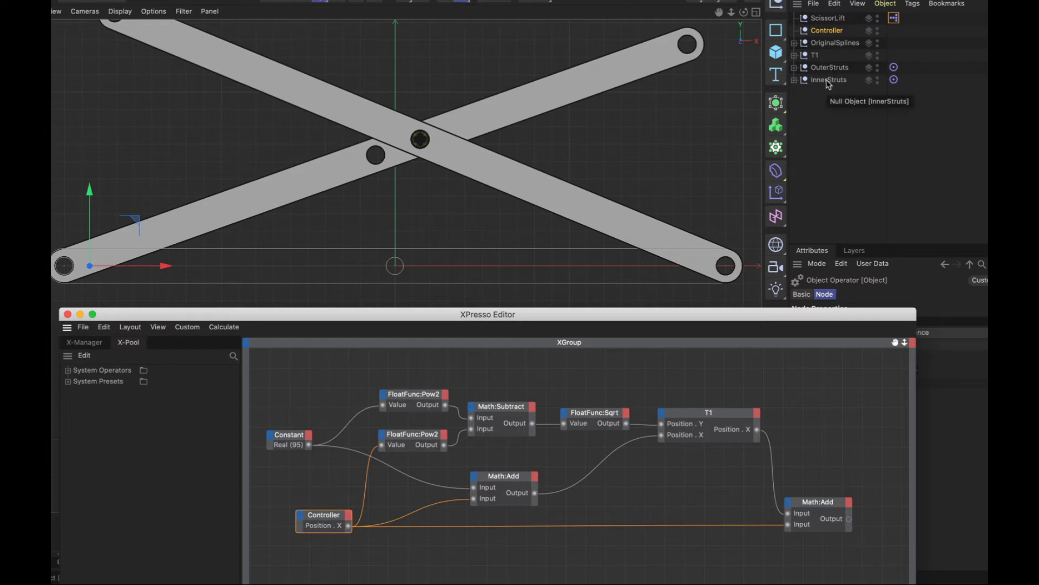
Add InnerStruts to the graph with a Position . X input and connect the copied Math:Add's Output to it.
{"action": "left_click_drag", "start_coordinate": [828, 81], "coordinate": [889, 448]}
{"action": "left_click_drag", "start_coordinate": [894, 507], "coordinate": [879, 514]}
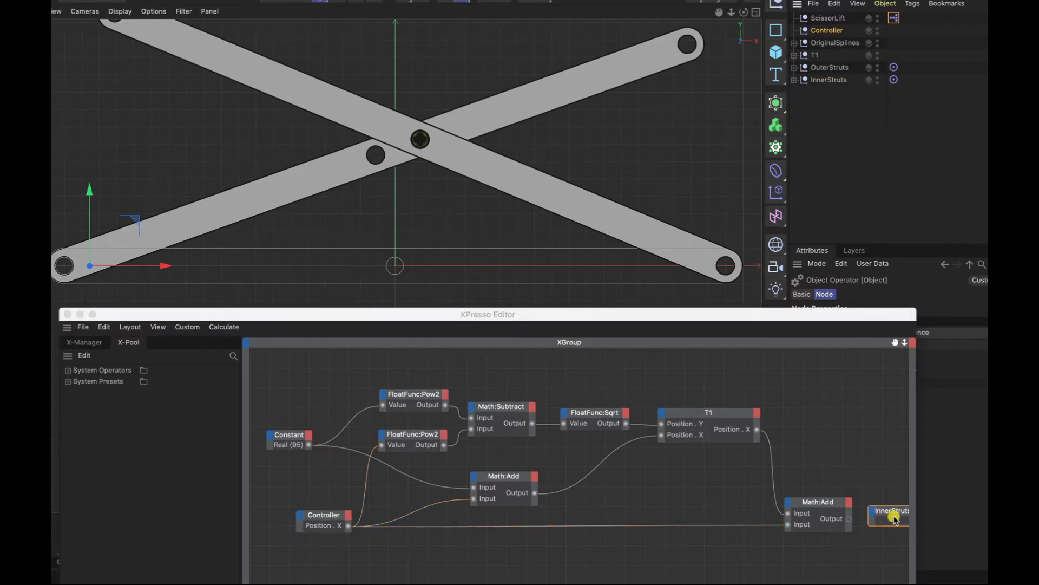
{"action": "left_click", "coordinate": [874, 514]}
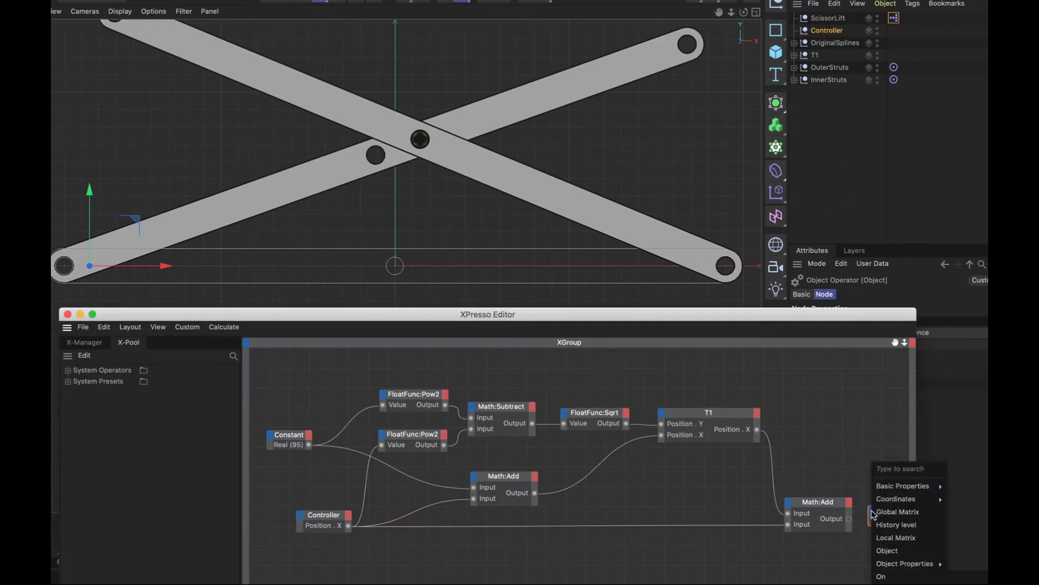
{"action": "mouse_move", "coordinate": [909, 499]}
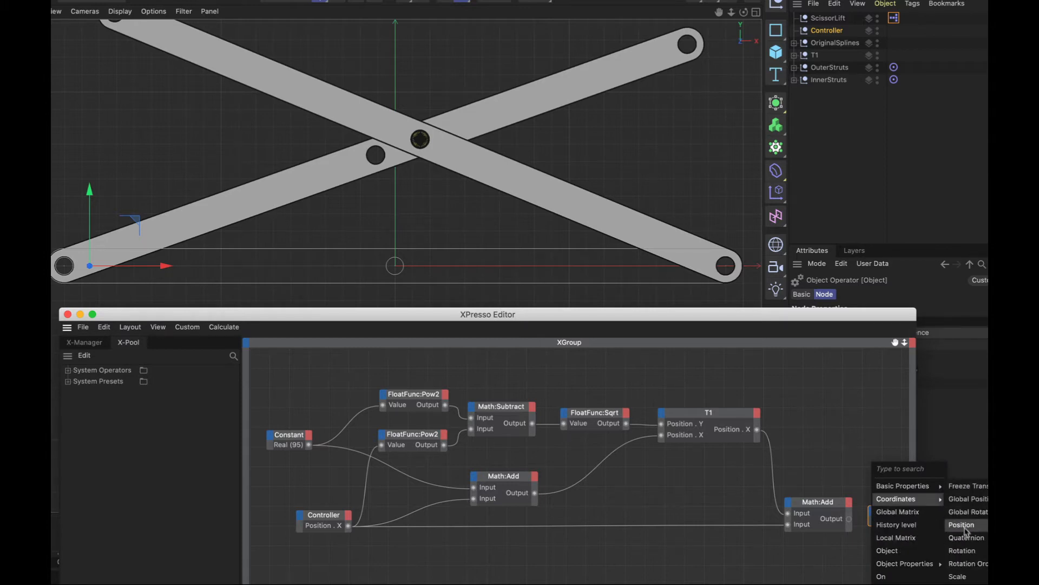
{"action": "mouse_move", "coordinate": [953, 524]}
{"action": "left_click", "coordinate": [921, 537]}
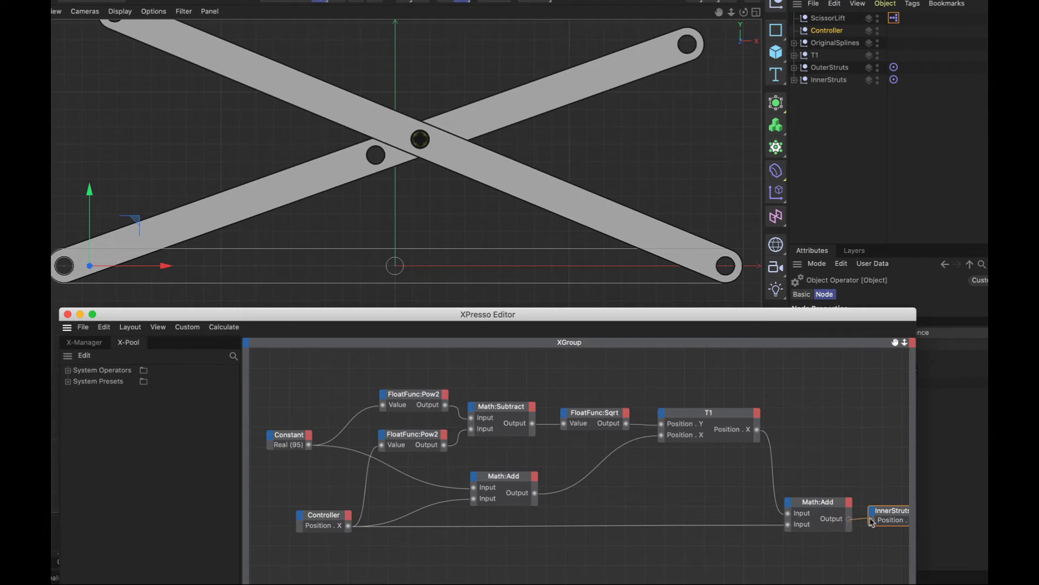
{"action": "left_click_drag", "start_coordinate": [870, 518], "coordinate": [872, 523]}
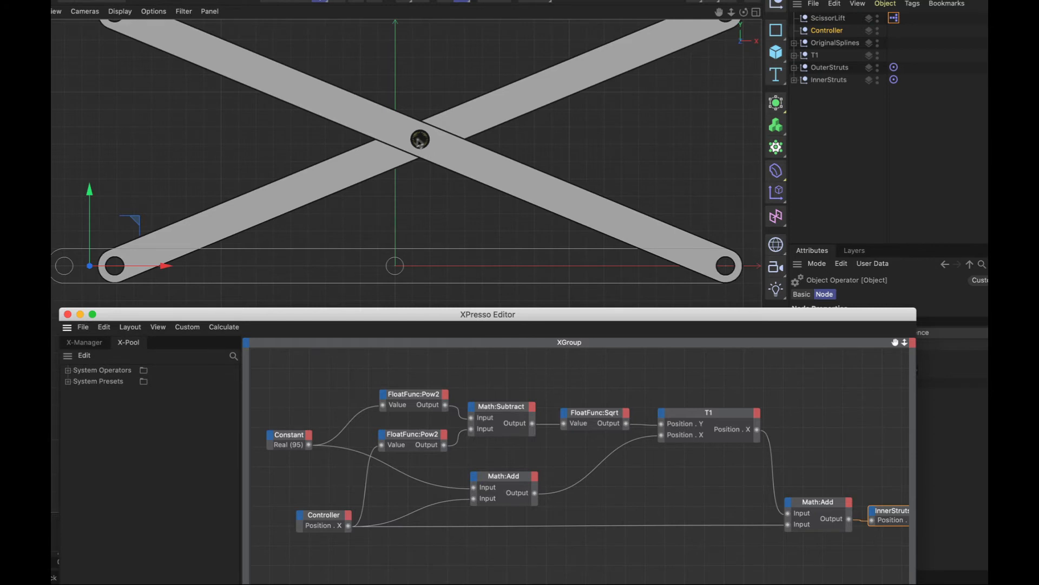
Test the scissor linkage by moving the Controller null along X in the front view and again in perspective view.
{"action": "left_click_drag", "start_coordinate": [176, 266], "coordinate": [177, 267]}
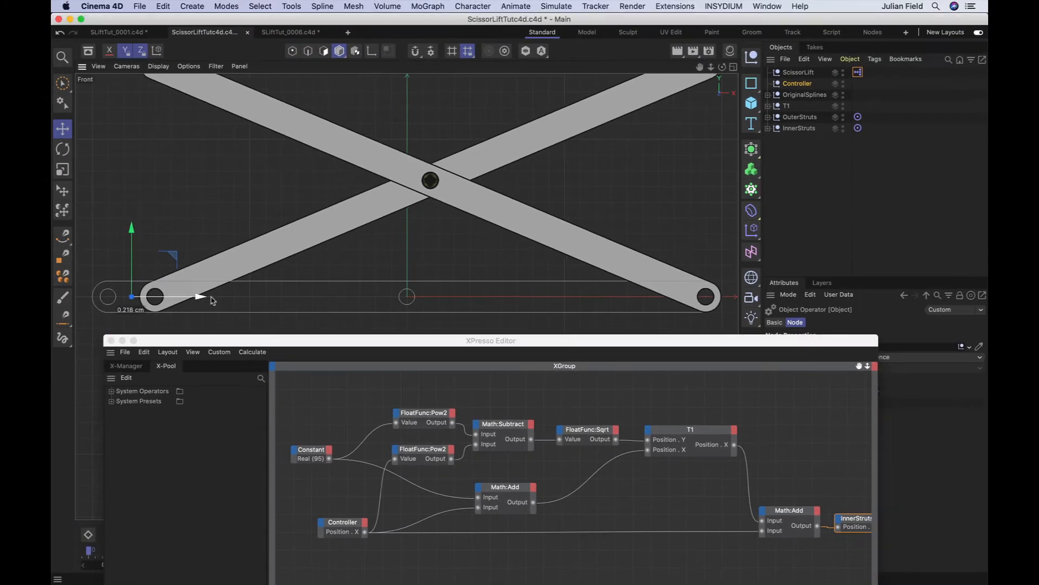
{"action": "mouse_move", "coordinate": [213, 301]}
{"action": "left_mouse_down"}
{"action": "mouse_move", "coordinate": [246, 303]}
{"action": "mouse_move", "coordinate": [200, 317]}
{"action": "mouse_move", "coordinate": [204, 290]}
{"action": "mouse_move", "coordinate": [208, 309]}
{"action": "left_mouse_up"}
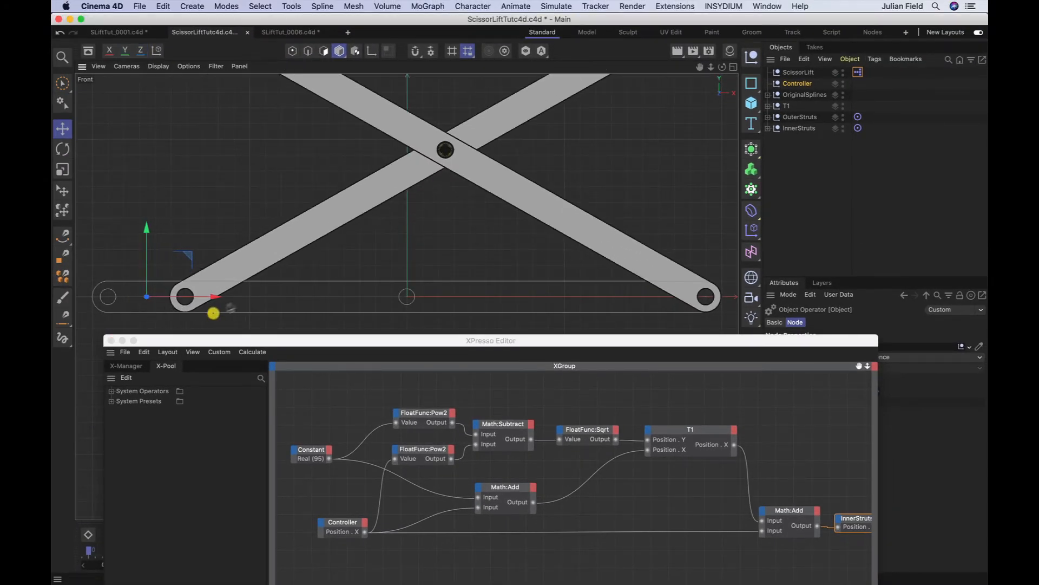
{"action": "key", "text": "F1"}
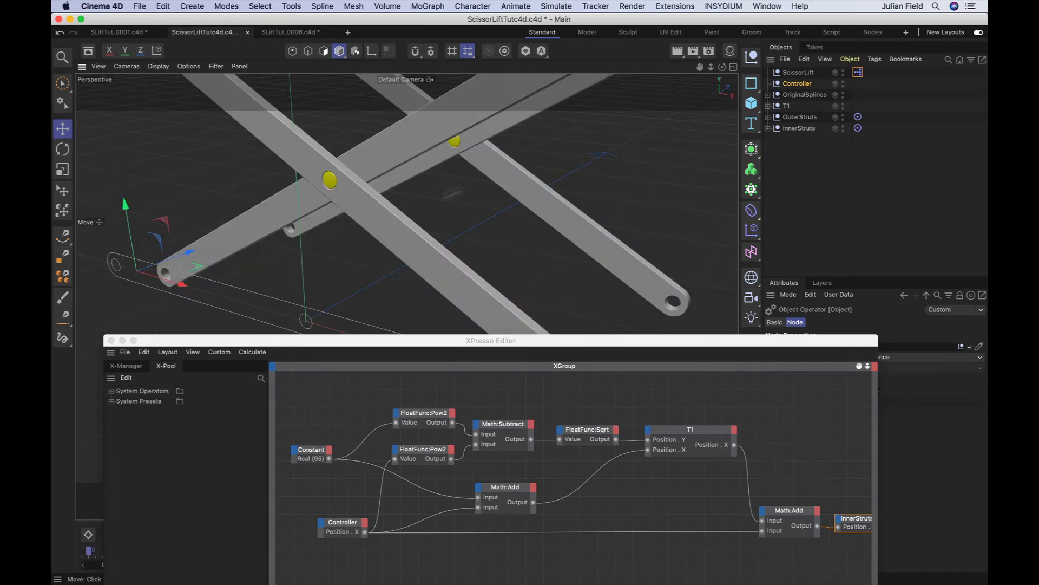
{"action": "key", "text": "h"}
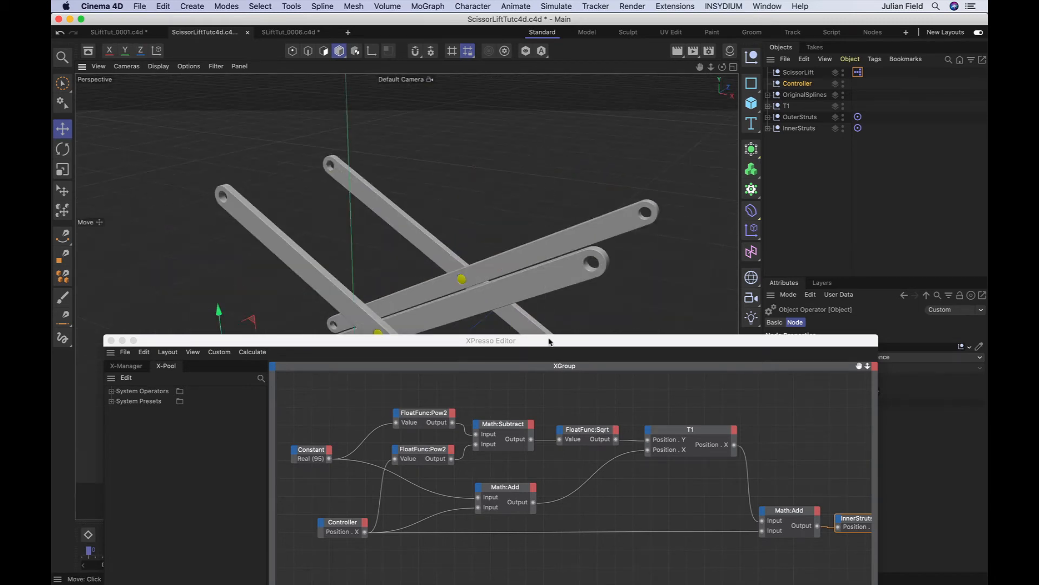
{"action": "left_click_drag", "start_coordinate": [549, 341], "coordinate": [504, 530]}
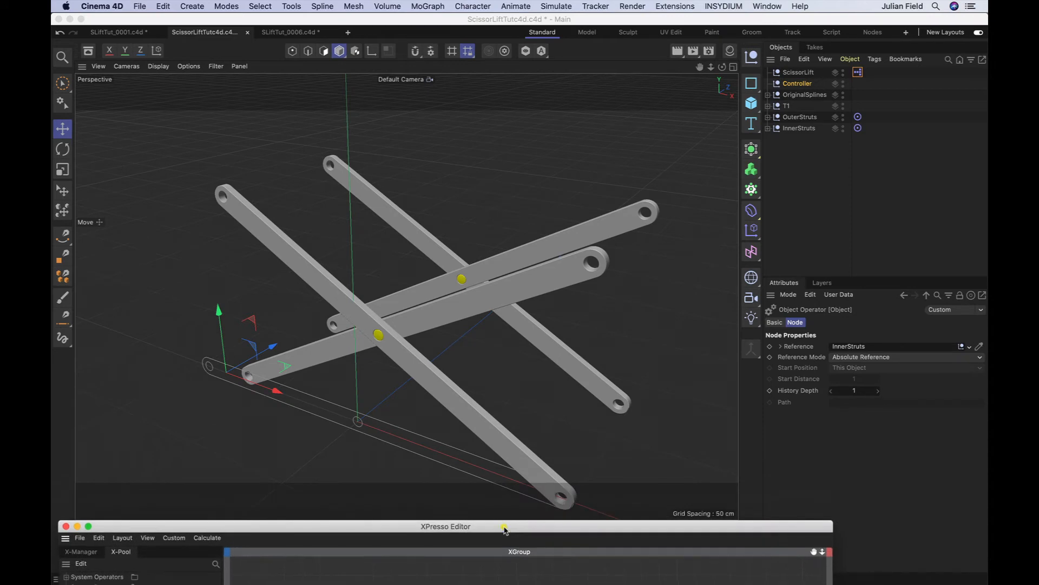
{"action": "middle_click_drag", "start_coordinate": [406, 296], "coordinate": [405, 265], "text": "alt"}
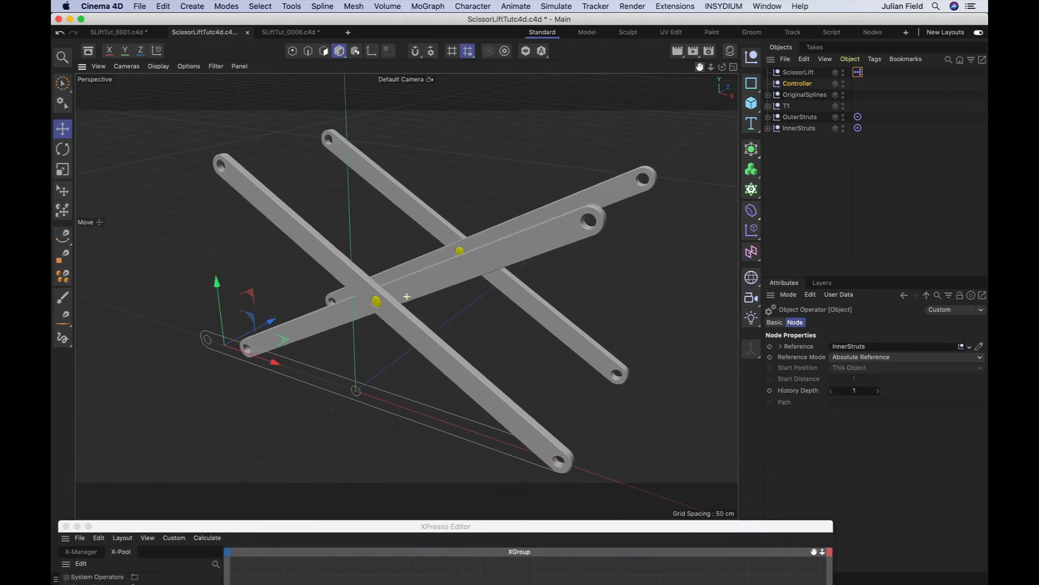
{"action": "left_click_drag", "start_coordinate": [722, 67], "coordinate": [722, 43]}
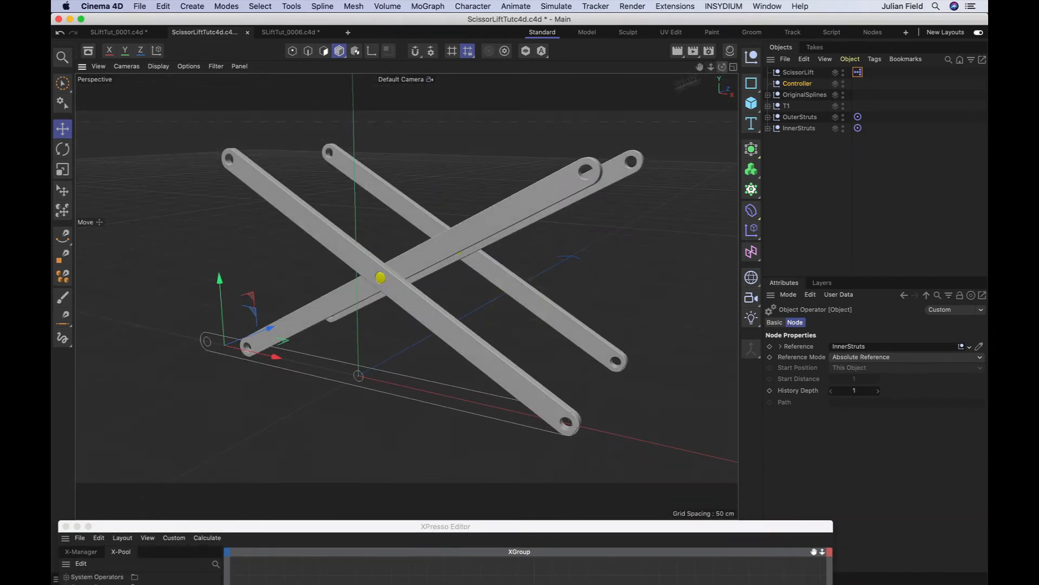
{"action": "mouse_move", "coordinate": [278, 355]}
{"action": "left_mouse_down"}
{"action": "mouse_move", "coordinate": [313, 364]}
{"action": "mouse_move", "coordinate": [269, 362]}
{"action": "mouse_move", "coordinate": [287, 367]}
{"action": "mouse_move", "coordinate": [278, 367]}
{"action": "left_mouse_up"}
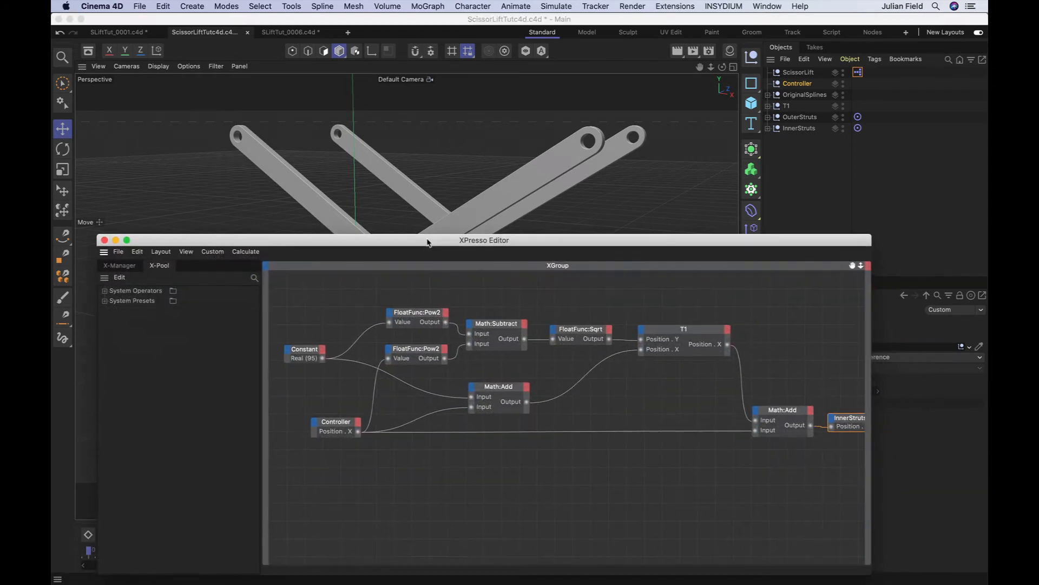
{"action": "left_click_drag", "start_coordinate": [851, 267], "coordinate": [852, 267]}
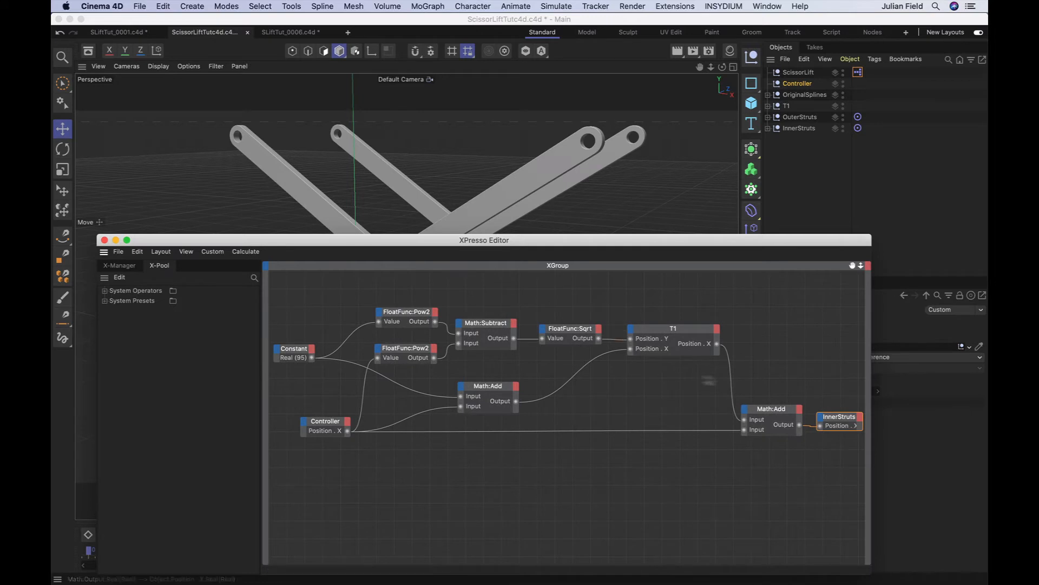
Nudge the InnerStruts node into line with the copied Math:Add, widen the XPresso Editor to fit the graph, and close it.
{"action": "double_click", "coordinate": [843, 421]}
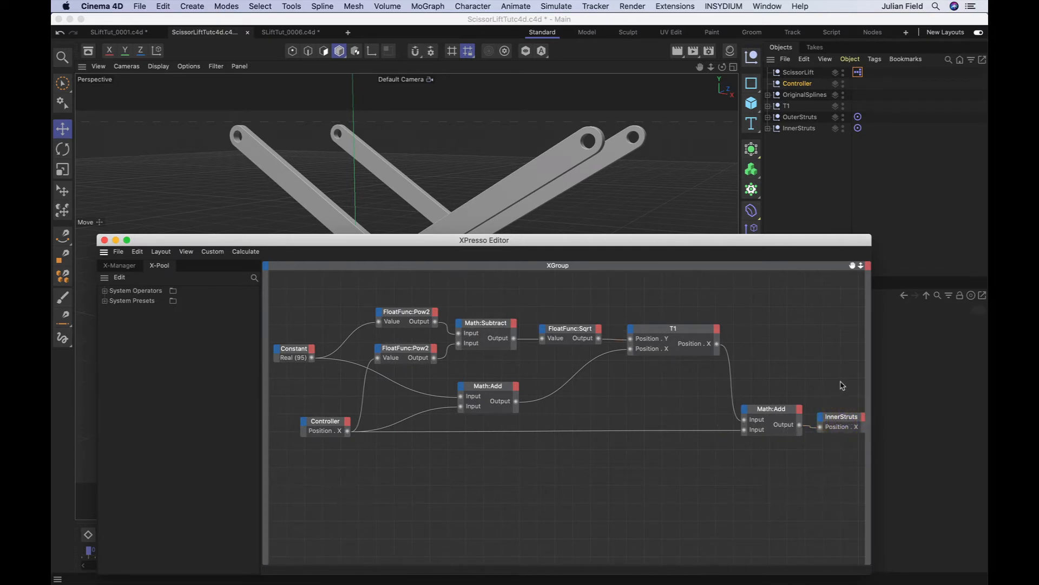
{"action": "left_click_drag", "start_coordinate": [843, 416], "coordinate": [845, 413]}
{"action": "left_click", "coordinate": [846, 415]}
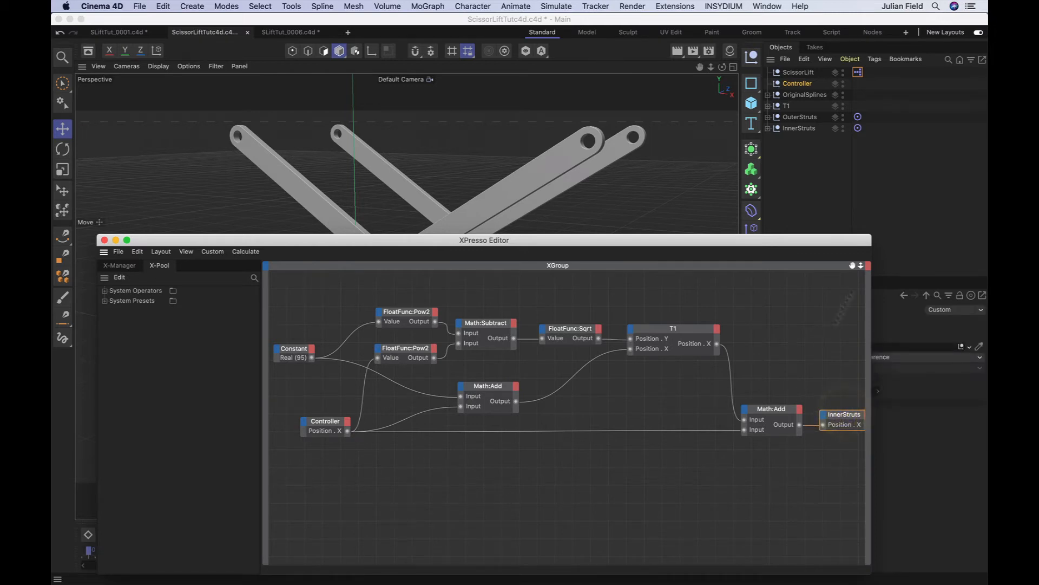
{"action": "left_click_drag", "start_coordinate": [862, 240], "coordinate": [812, 203]}
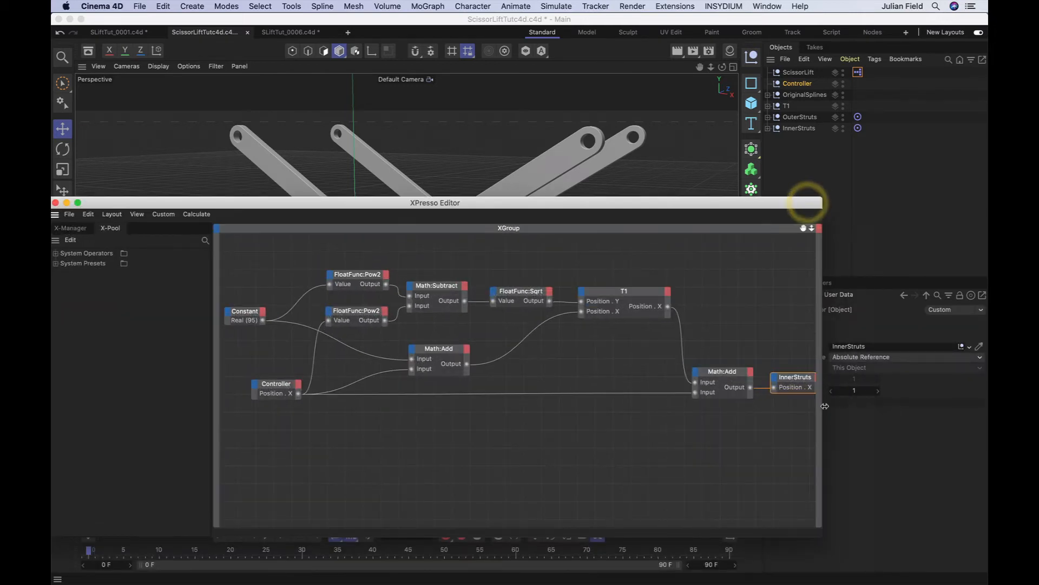
{"action": "left_click_drag", "start_coordinate": [822, 406], "coordinate": [862, 404]}
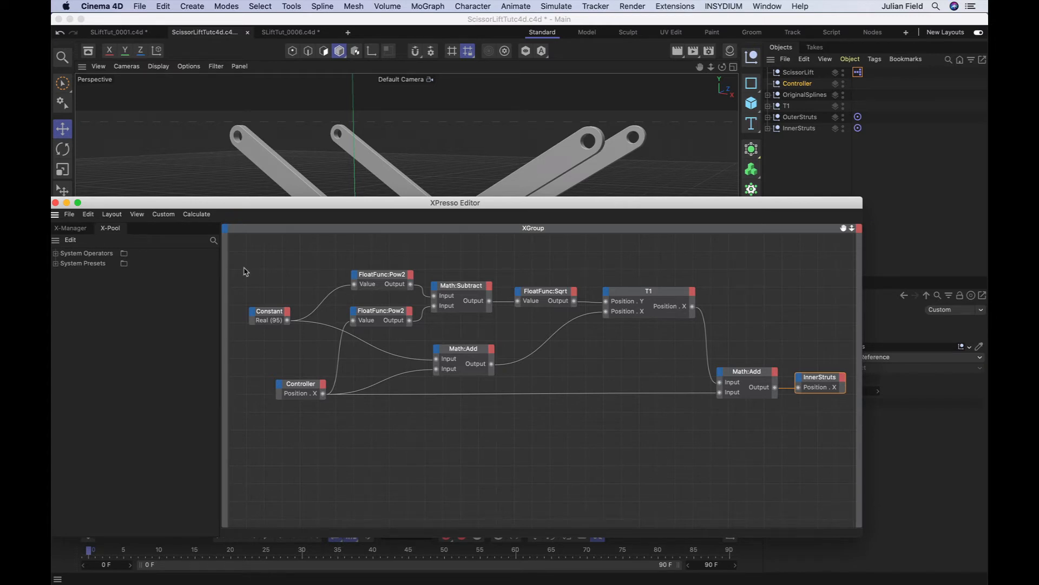
{"action": "left_click_drag", "start_coordinate": [162, 202], "coordinate": [196, 191]}
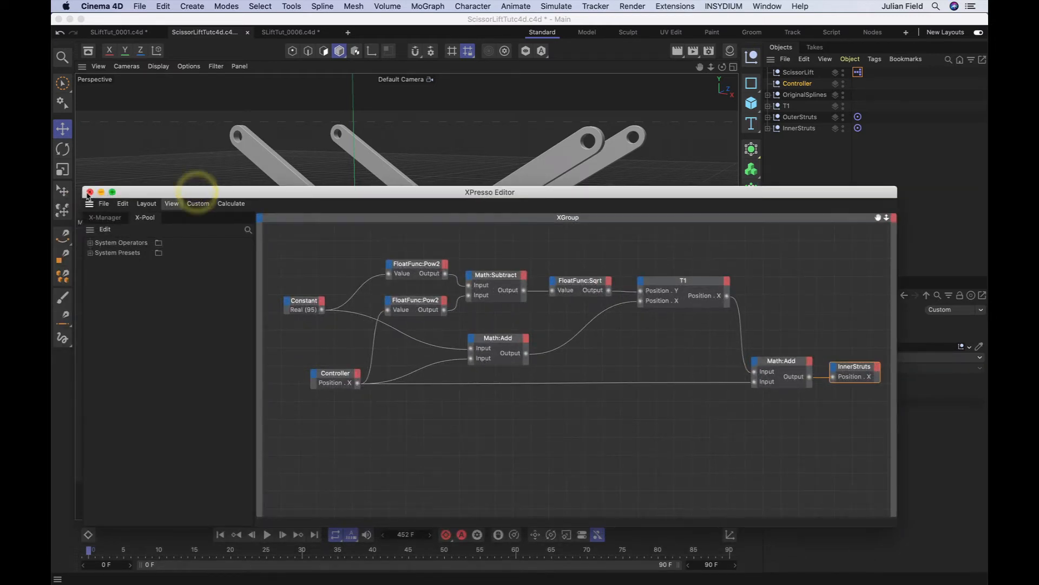
{"action": "left_click", "coordinate": [90, 192]}
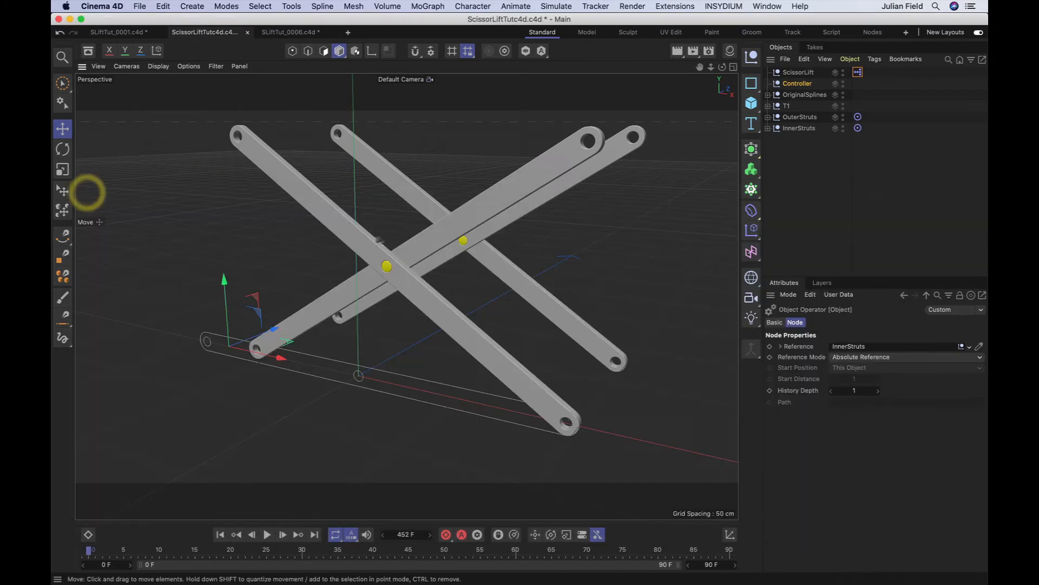
Test the fully flat lift by setting the Controller null's X position to -95 cm.
{"action": "left_click", "coordinate": [796, 83]}
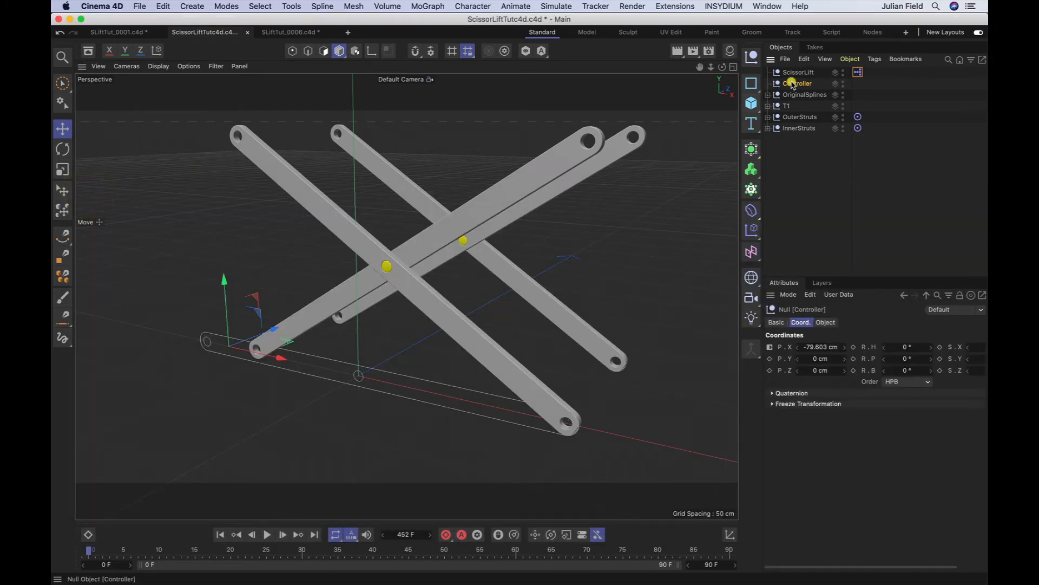
{"action": "left_click", "coordinate": [824, 347]}
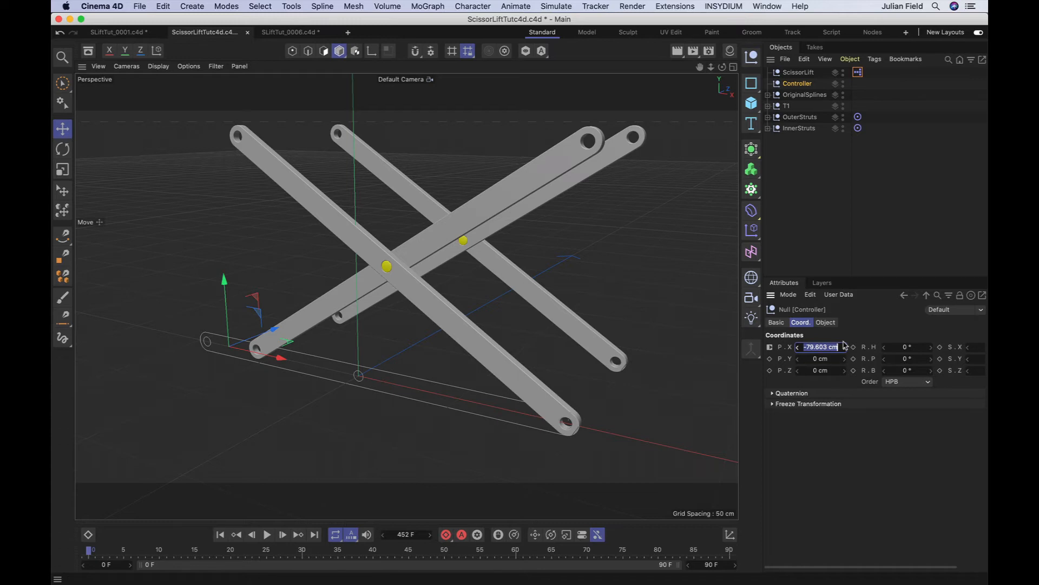
{"action": "type", "text": "-95"}
{"action": "key", "text": "Return"}
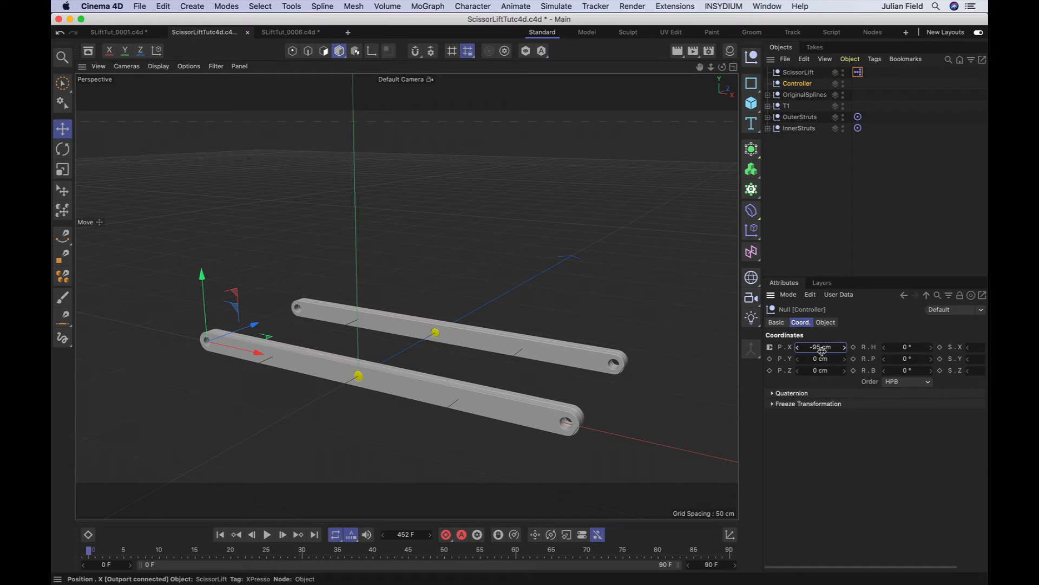
Try a slightly open lift by setting the Controller null's X position to -94.9 cm.
{"action": "left_click", "coordinate": [820, 348]}
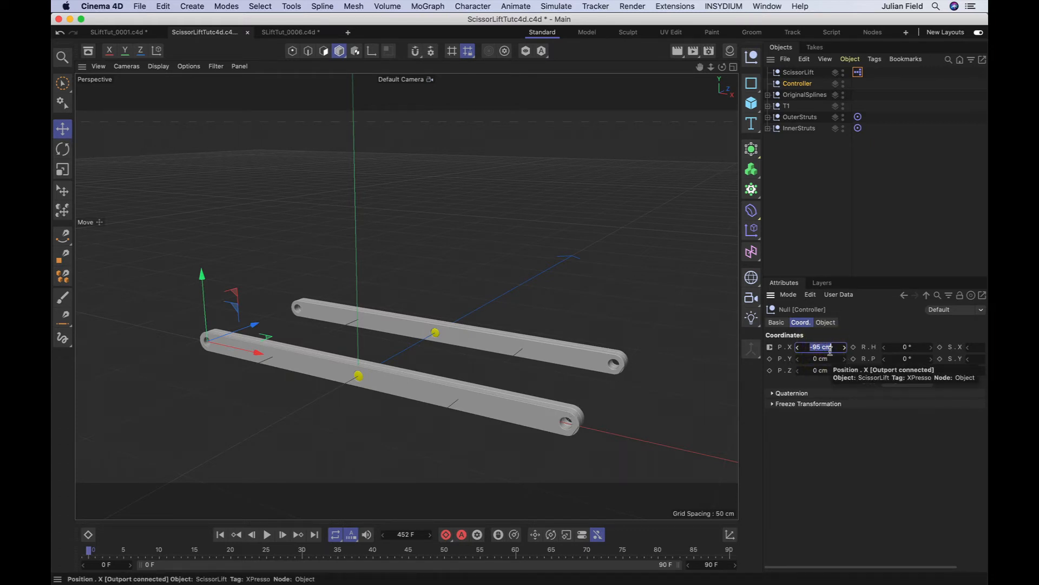
{"action": "key", "text": "BackSpace"}
{"action": "type", "text": "-9"}
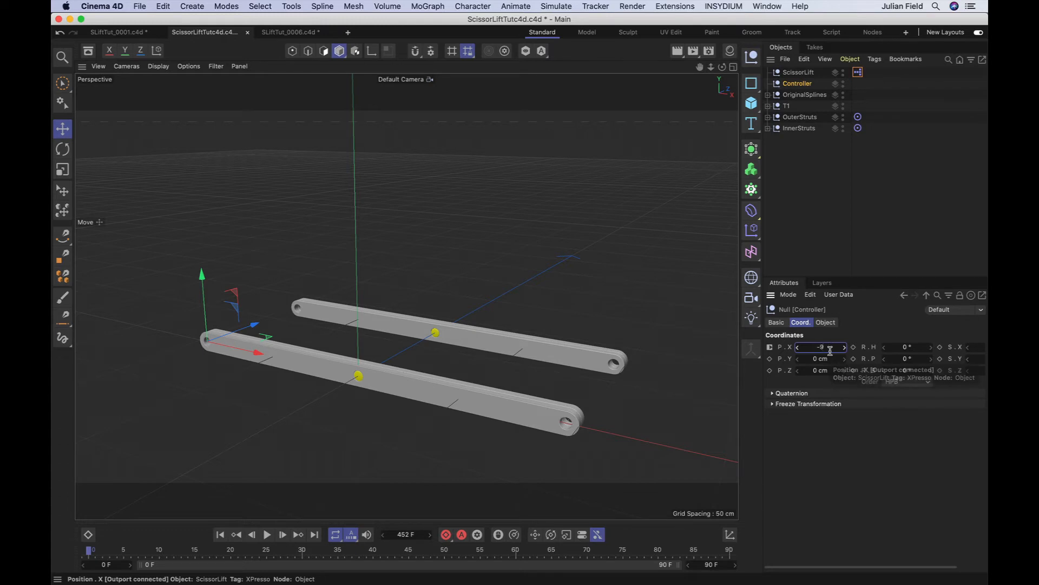
{"action": "type", "text": "4"}
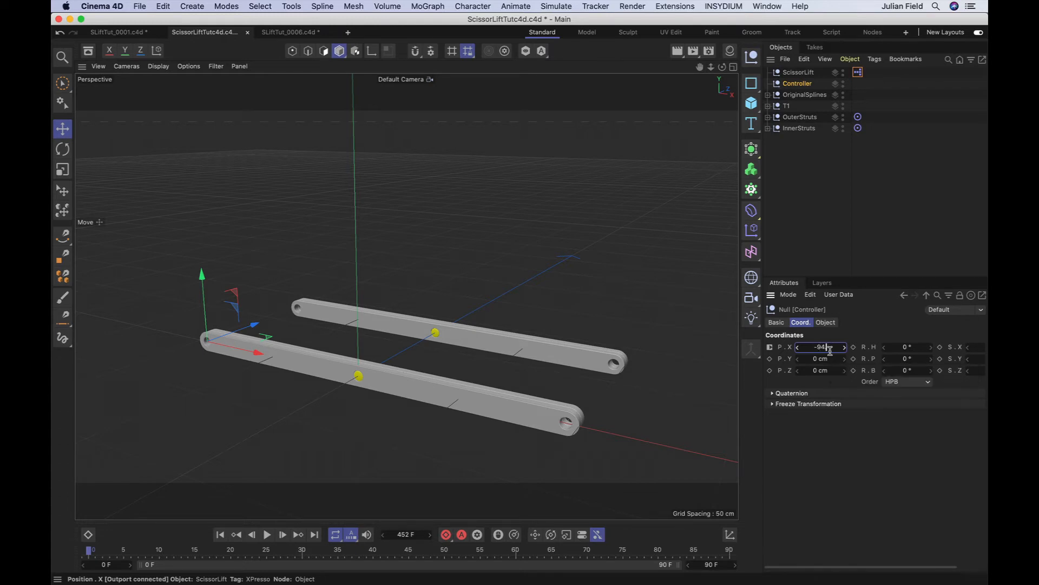
{"action": "type", "text": ".9"}
{"action": "key", "text": "Return"}
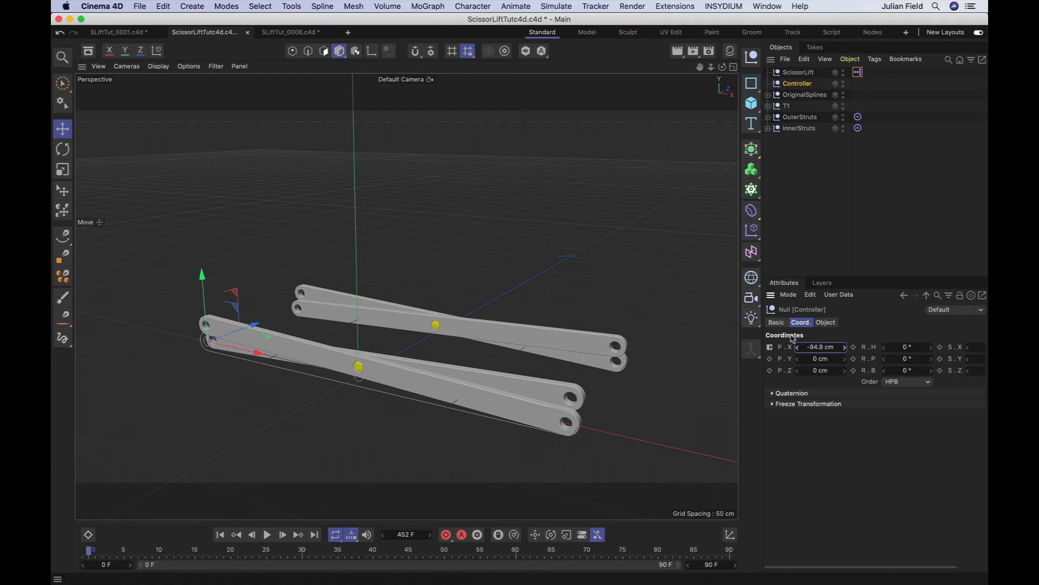
Test the raised lift with the Controller null's X position at -47.5 cm and frame the whole linkage in perspective.
{"action": "left_click", "coordinate": [821, 347]}
{"action": "type", "text": "-47.5"}
{"action": "key", "text": "Return"}
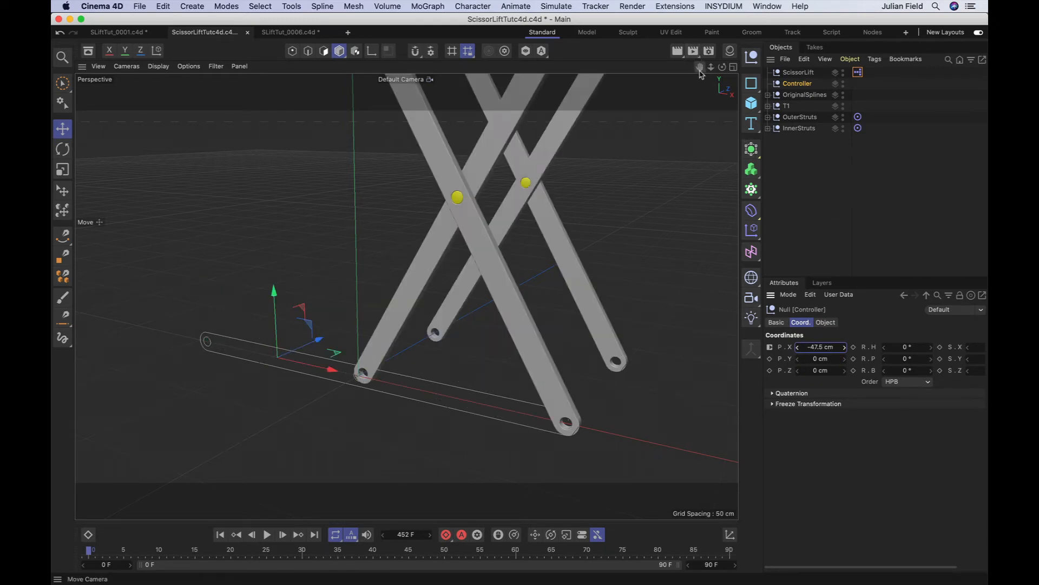
{"action": "left_click_drag", "start_coordinate": [699, 67], "coordinate": [675, 73]}
{"action": "right_click_drag", "start_coordinate": [700, 66], "coordinate": [652, 66]}
{"action": "left_click_drag", "start_coordinate": [699, 67], "coordinate": [700, 79]}
{"action": "left_click_drag", "start_coordinate": [463, 219], "coordinate": [457, 251]}
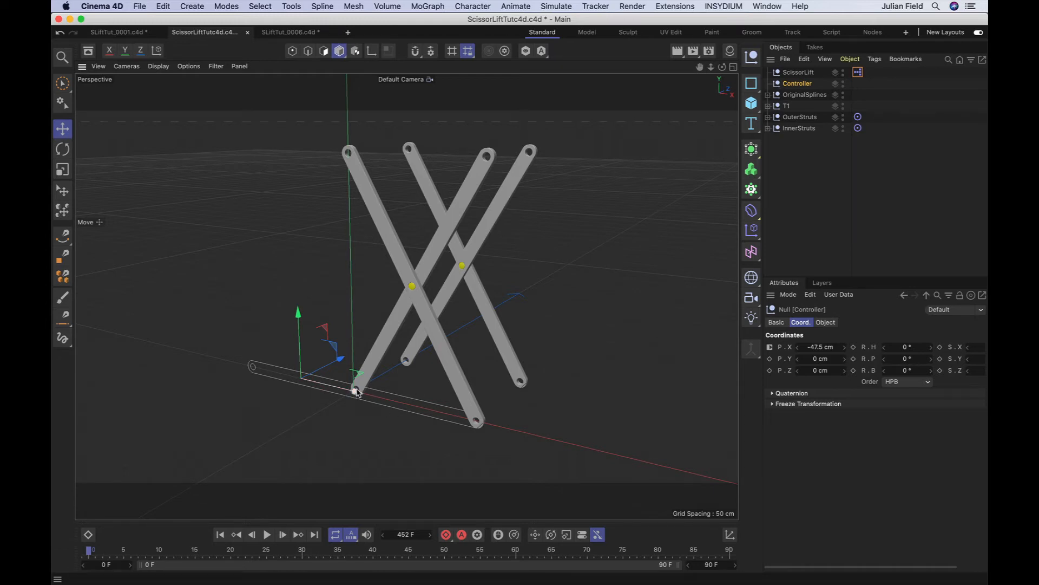
Lower the lift to its starting pose by returning the Controller null's X position to -94.9 cm.
{"action": "left_click", "coordinate": [819, 348]}
{"action": "key", "text": "BackSpace"}
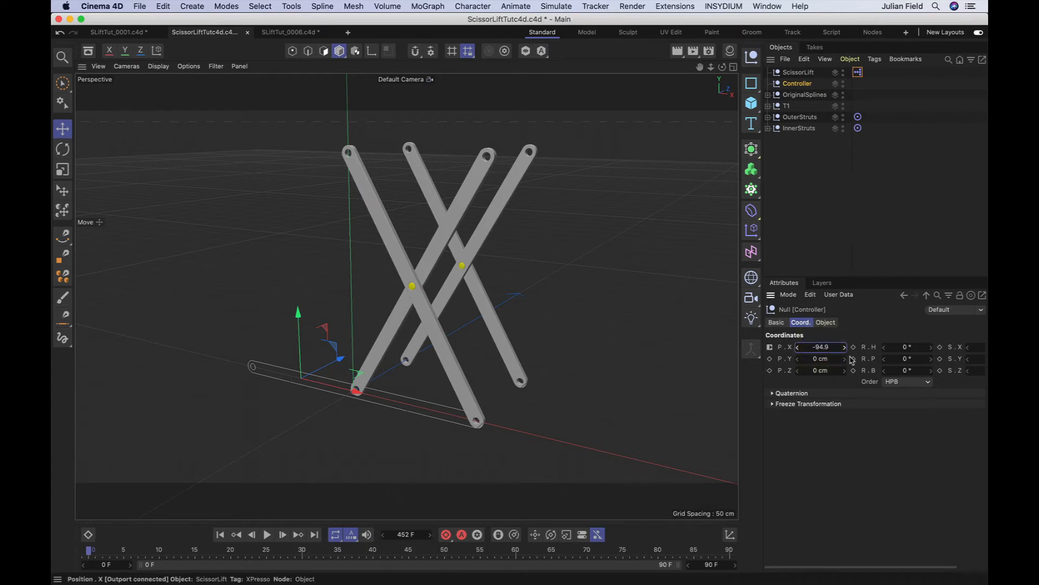
{"action": "key", "text": "Return"}
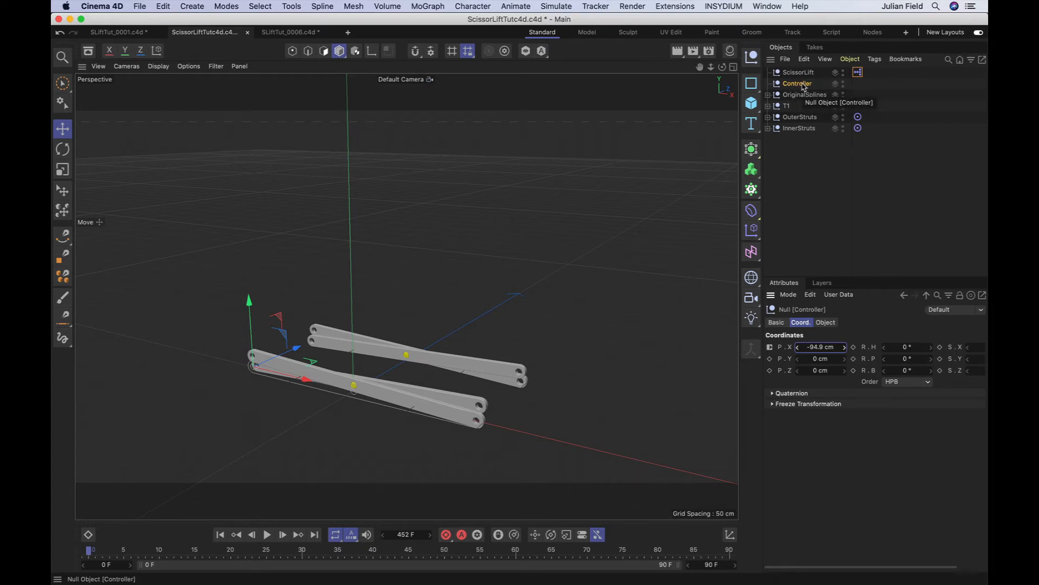
Add a user data entry named Controller to the Controller null, using the Float Slider interface.
{"action": "left_click", "coordinate": [839, 294]}
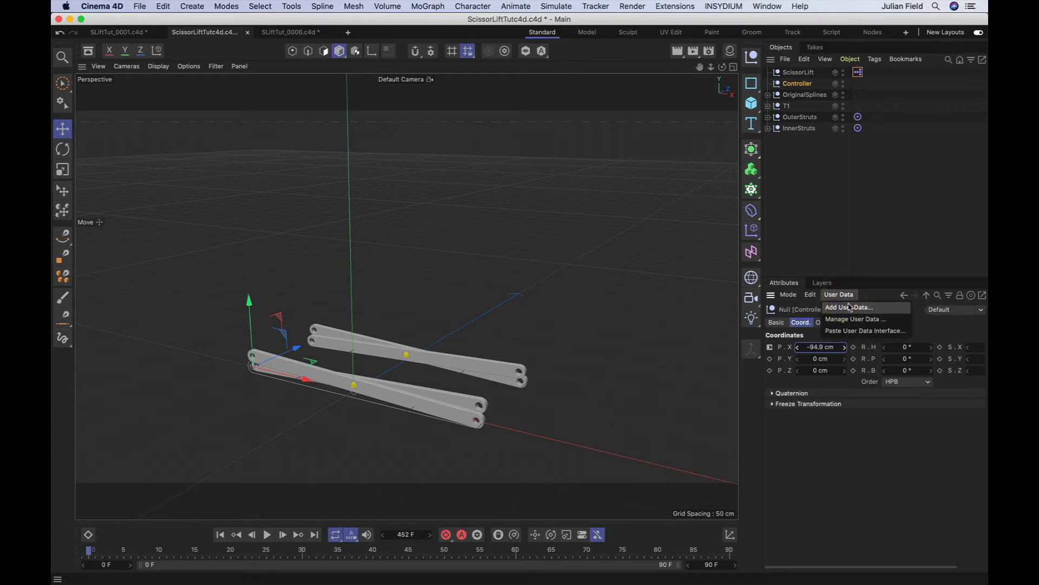
{"action": "left_click", "coordinate": [849, 307]}
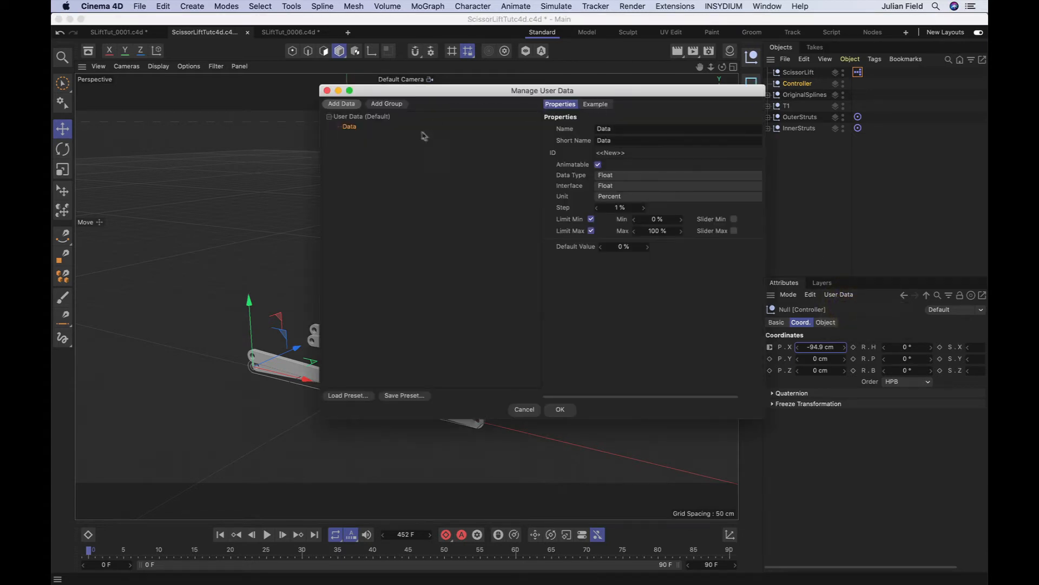
{"action": "left_click", "coordinate": [609, 131]}
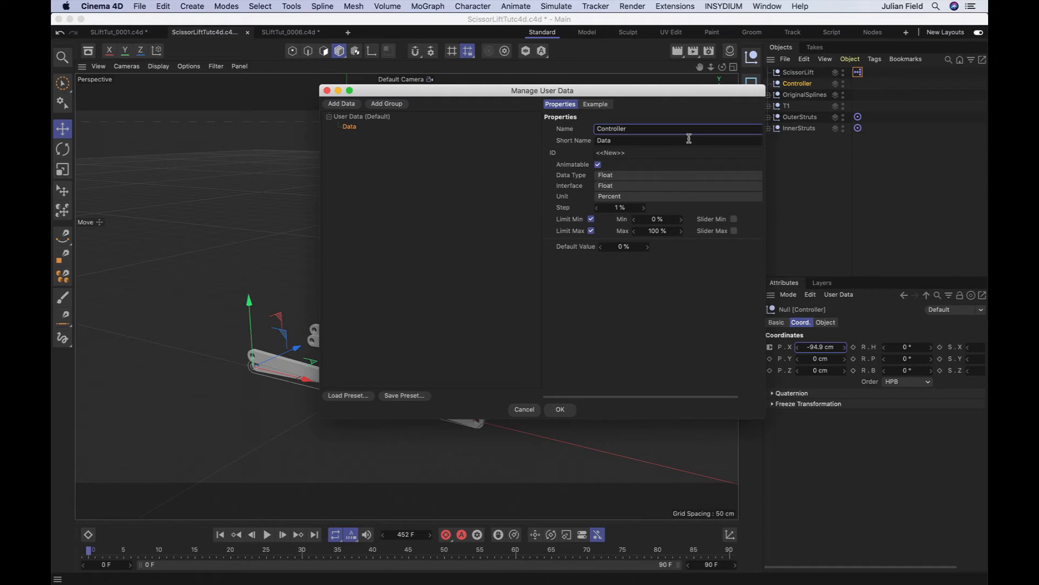
{"action": "key", "text": "Return"}
{"action": "left_click", "coordinate": [609, 187]}
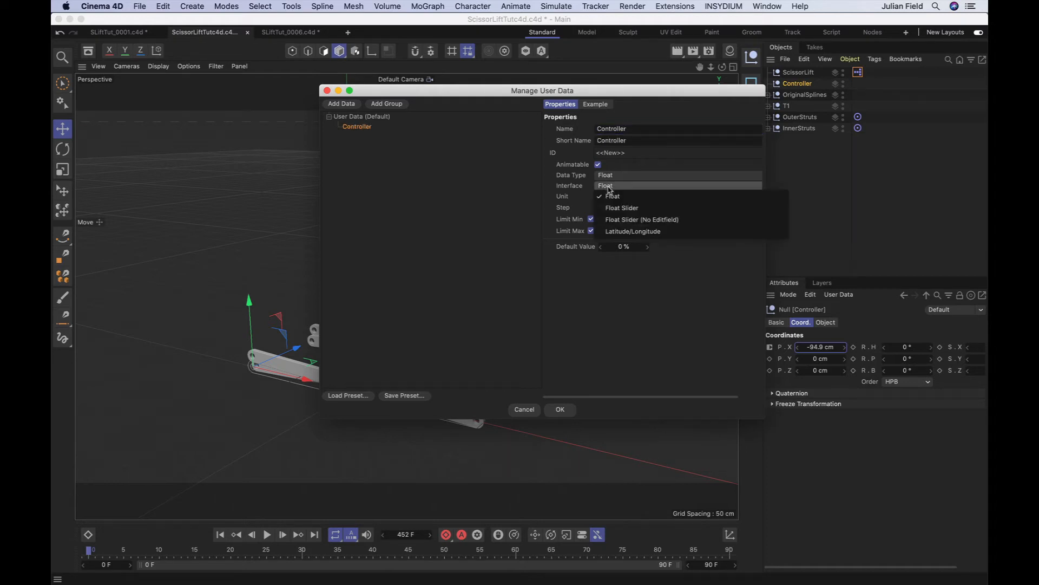
{"action": "left_click", "coordinate": [631, 211]}
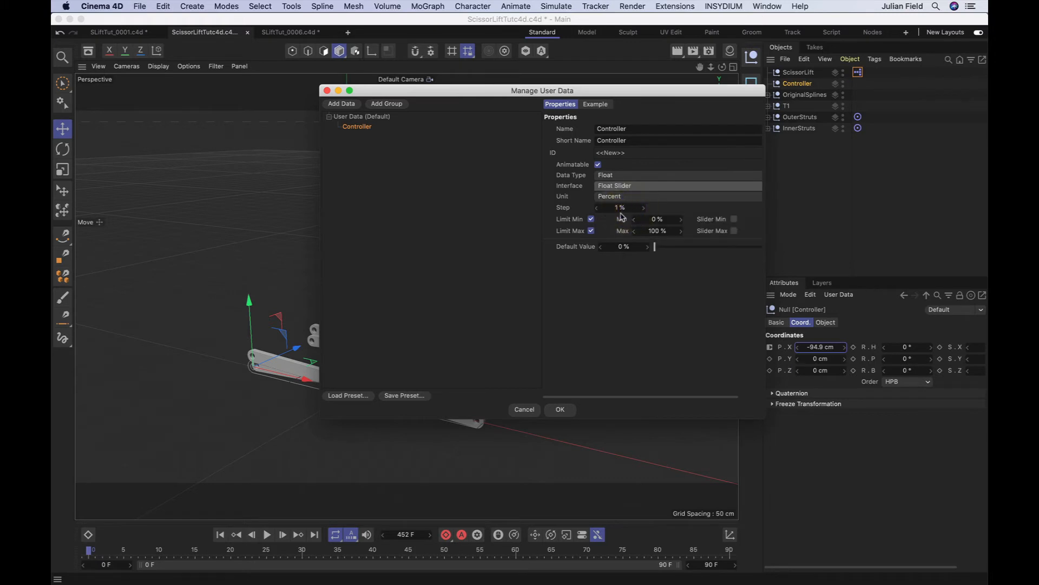
Set the Controller user data's unit to Real and its step to 0.01.
{"action": "left_click", "coordinate": [621, 210]}
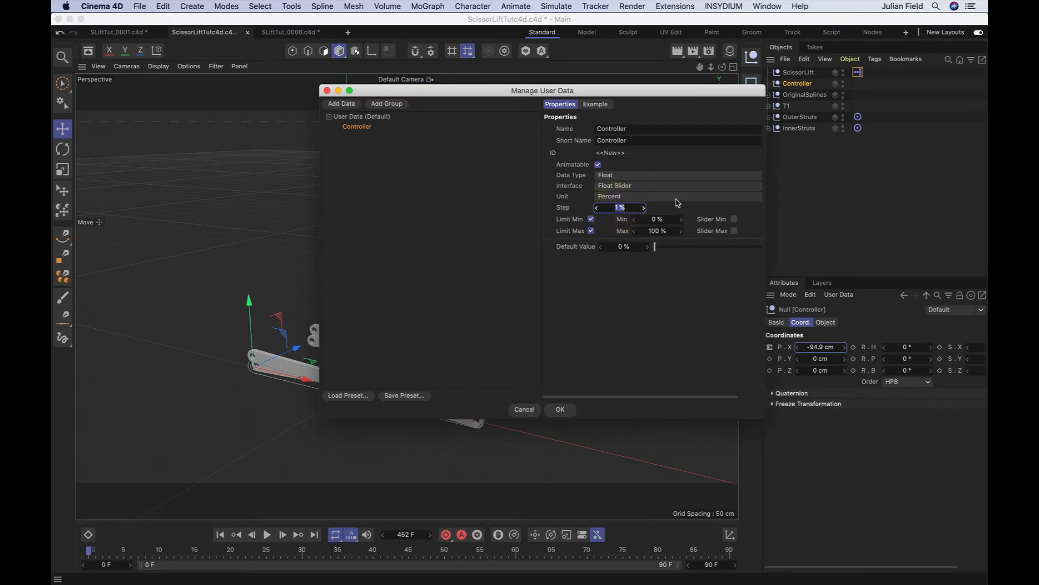
{"action": "left_click", "coordinate": [677, 200]}
{"action": "left_click", "coordinate": [652, 205]}
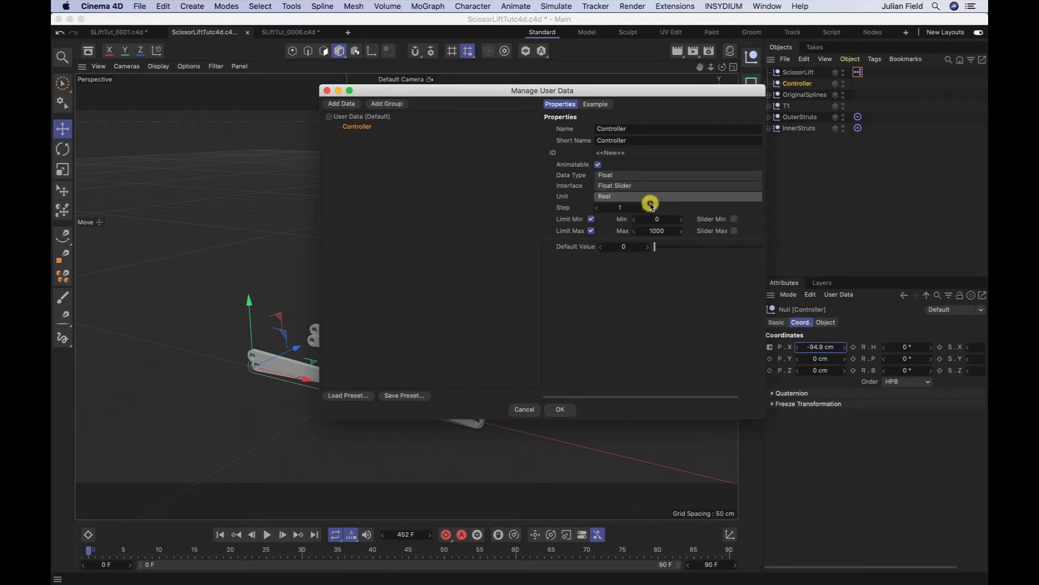
{"action": "left_click", "coordinate": [638, 208]}
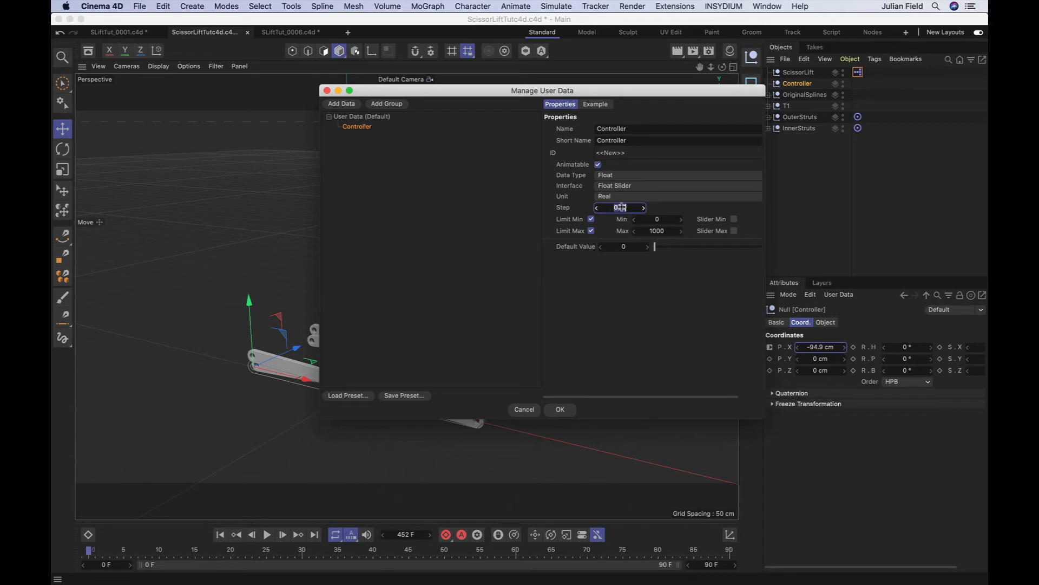
Limit the Controller slider to a minimum of -95.9 and maximum of -47.5, set its default to -94.9, and accept the user data.
{"action": "left_click", "coordinate": [659, 220]}
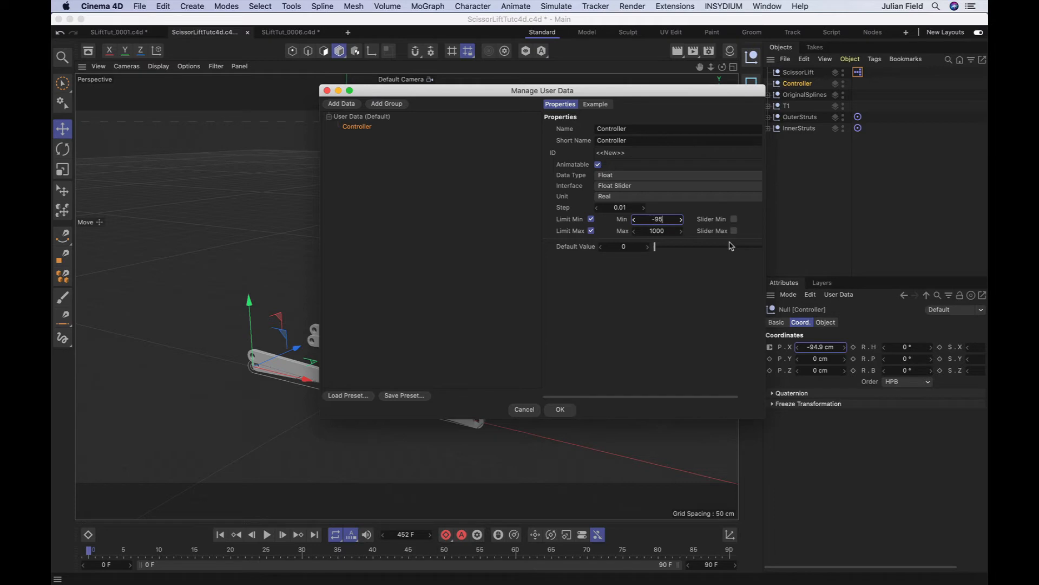
{"action": "left_click", "coordinate": [674, 232]}
{"action": "key", "text": "BackSpace"}
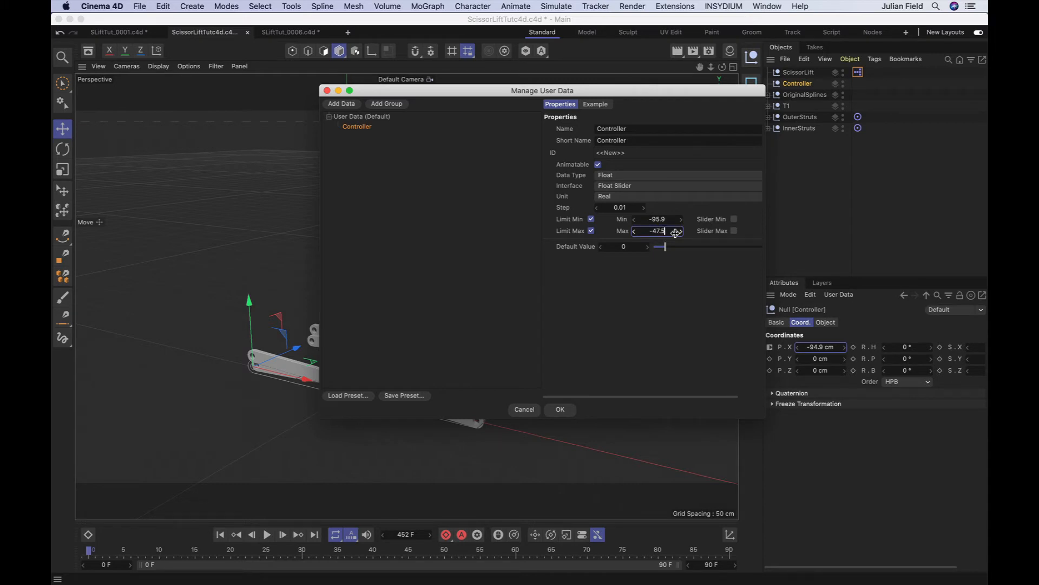
{"action": "left_click", "coordinate": [626, 247]}
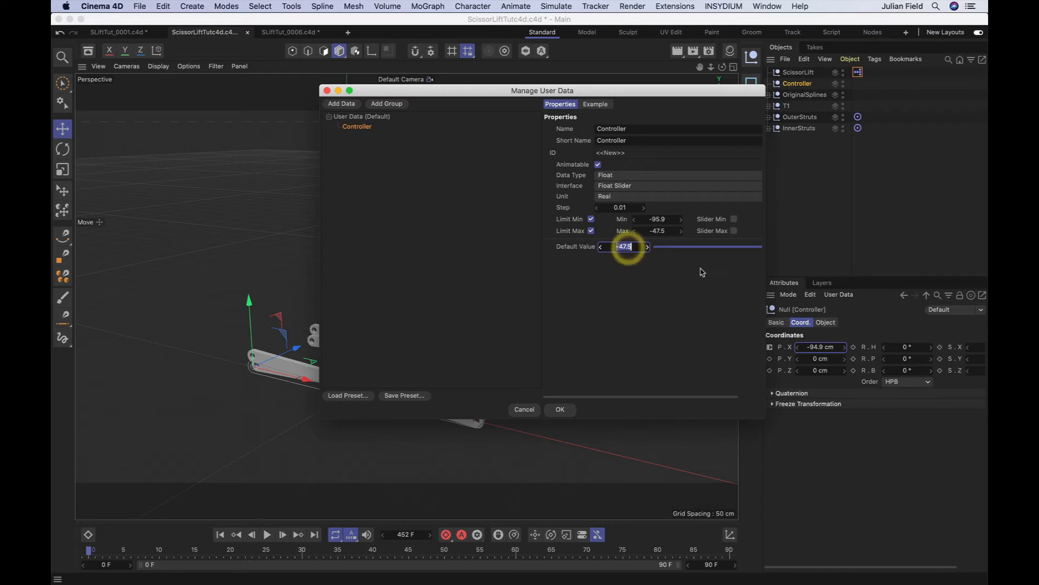
{"action": "key", "text": "BackSpace"}
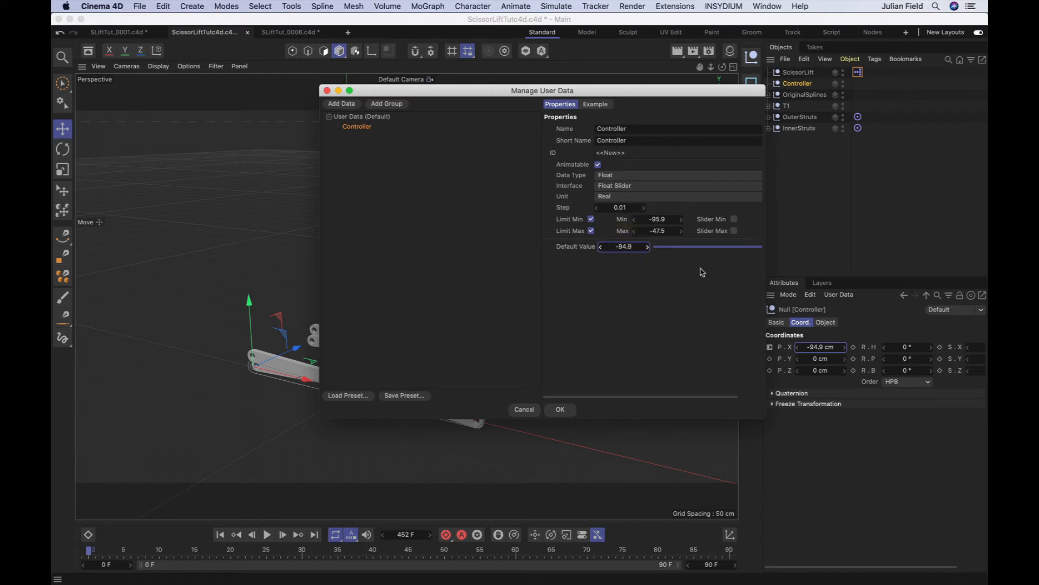
{"action": "key", "text": "Return"}
{"action": "left_click", "coordinate": [568, 413]}
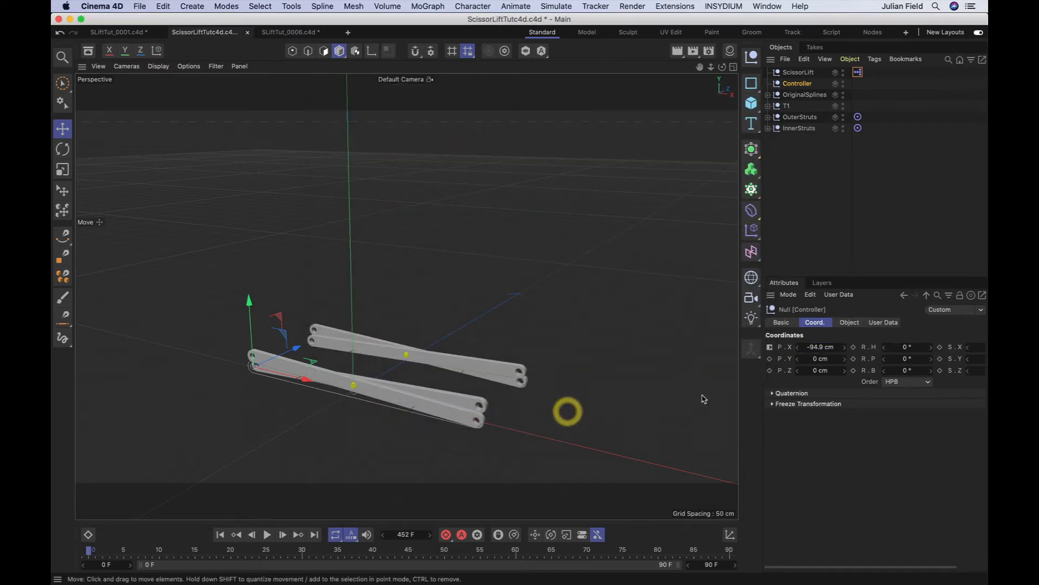
Show the Controller null's user data slider and open its user data for management.
{"action": "left_click", "coordinate": [889, 323]}
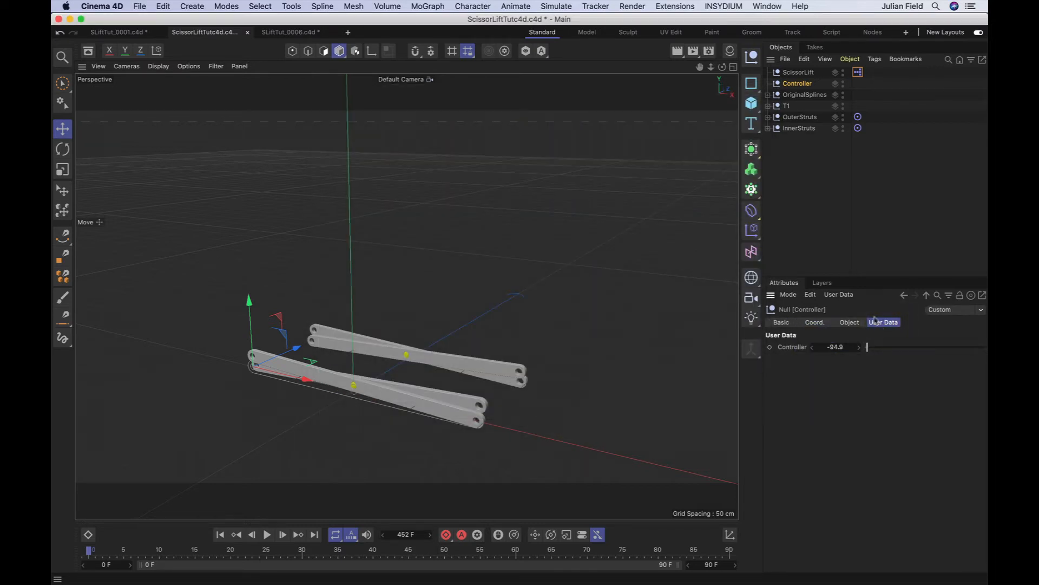
{"action": "left_click", "coordinate": [839, 294]}
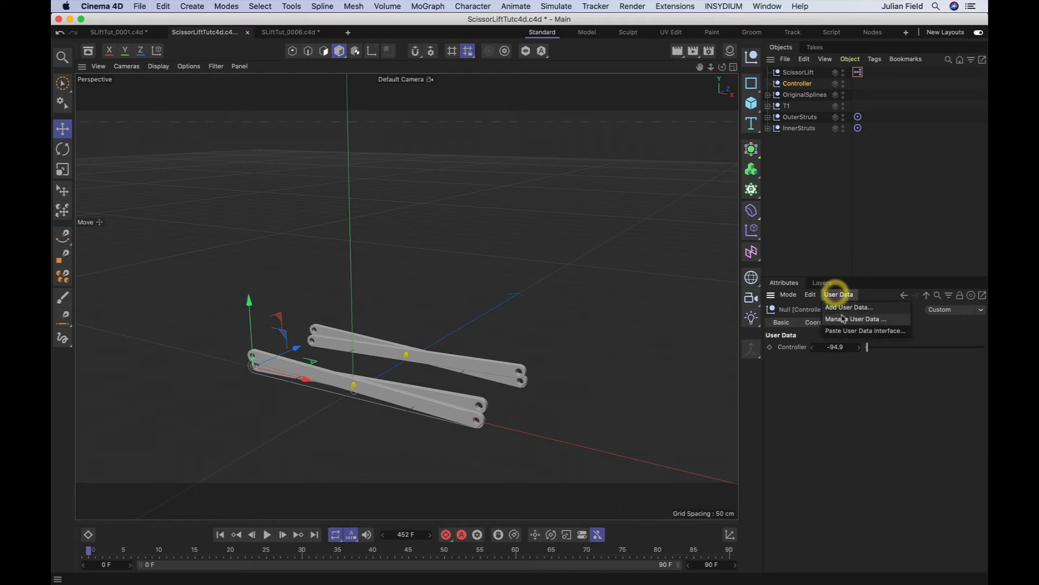
Add a user data group named Controls to the Controller null and place the Controller slider inside it.
{"action": "left_click", "coordinate": [842, 318]}
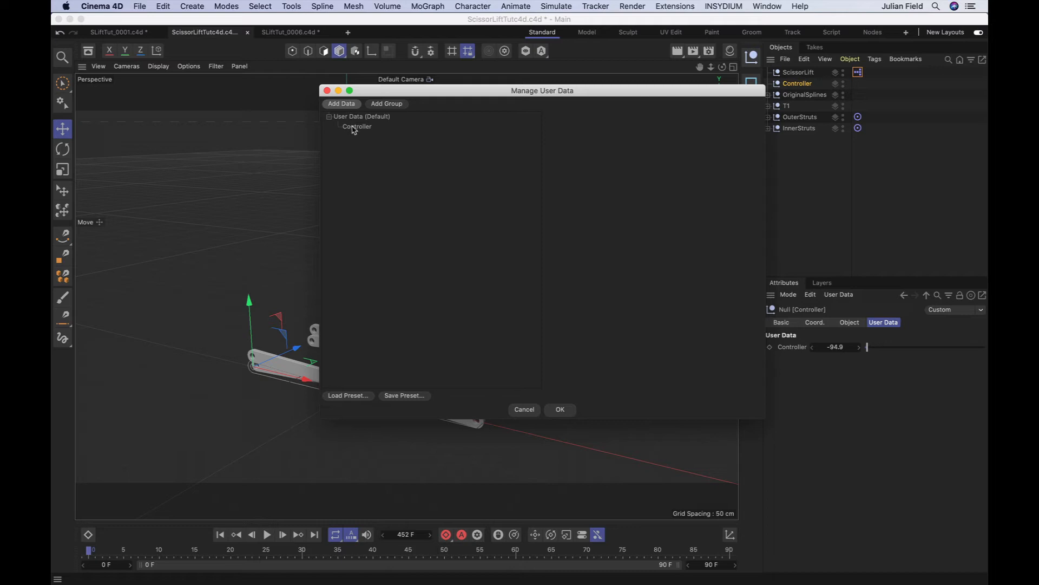
{"action": "left_click", "coordinate": [376, 105]}
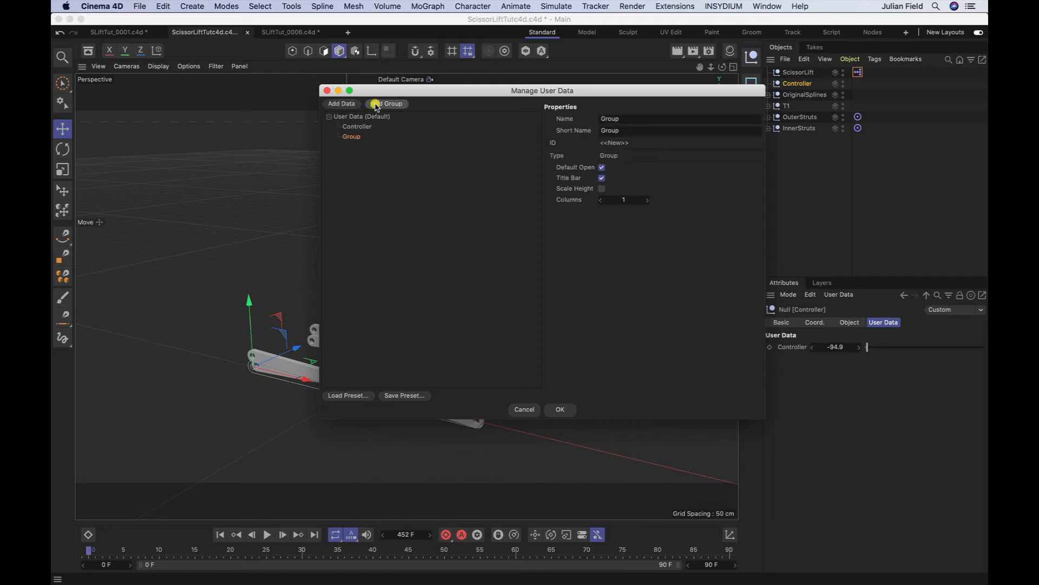
{"action": "left_click", "coordinate": [353, 136]}
{"action": "left_click", "coordinate": [620, 120]}
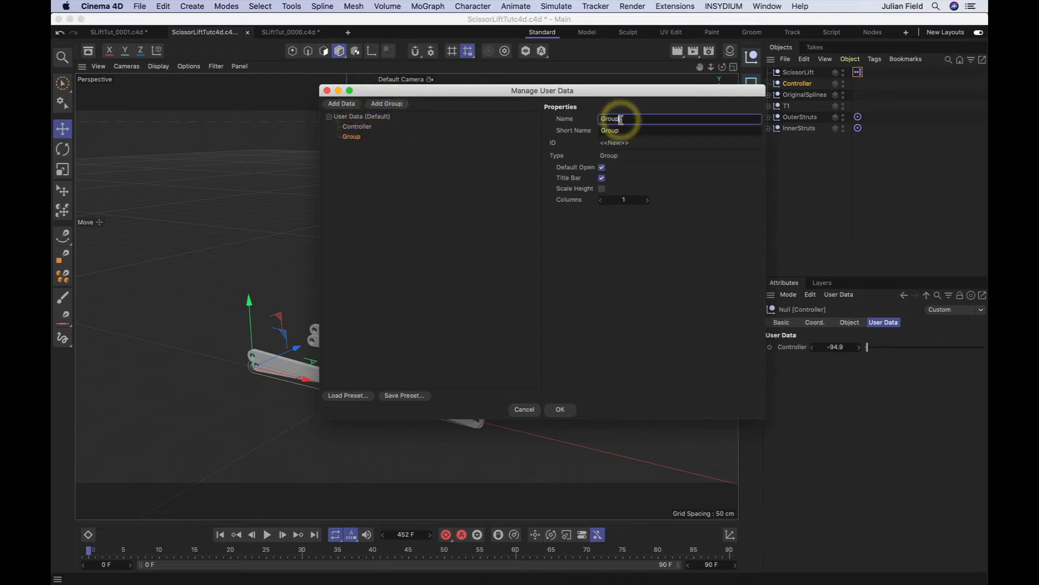
{"action": "key", "text": "BackSpace"}
{"action": "key", "text": "BackSpace"}
{"action": "key", "text": "BackSpace"}
{"action": "key", "text": "BackSpace"}
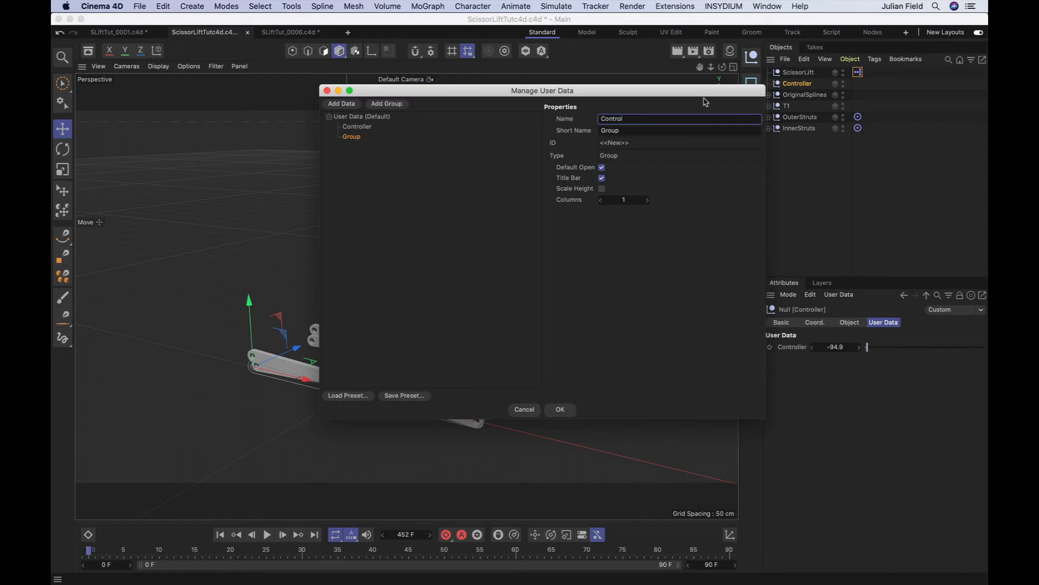
{"action": "type", "text": "s"}
{"action": "mouse_move", "coordinate": [354, 139]}
{"action": "left_mouse_down"}
{"action": "mouse_move", "coordinate": [335, 165]}
{"action": "mouse_move", "coordinate": [349, 140]}
{"action": "left_mouse_up"}
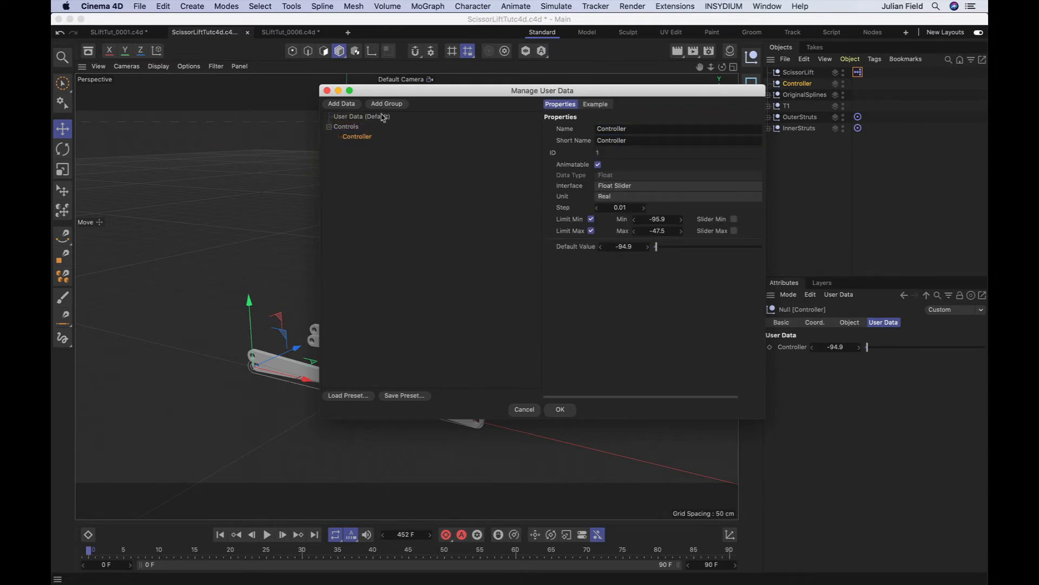
{"action": "left_click", "coordinate": [562, 409]}
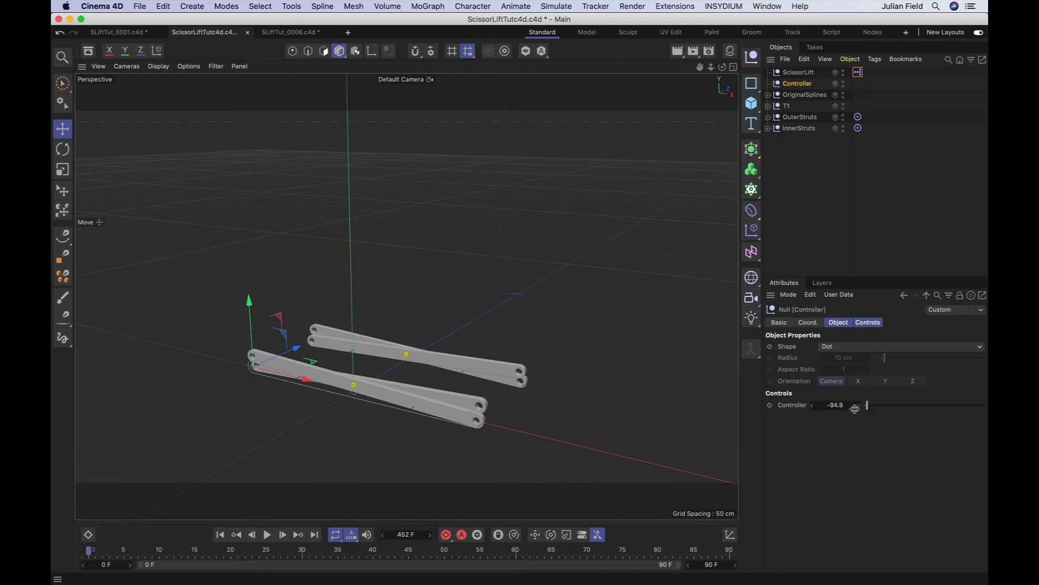
Open the ScissorLift XPresso network and add the Controller user data as an output port on the Controller node.
{"action": "double_click", "coordinate": [859, 74]}
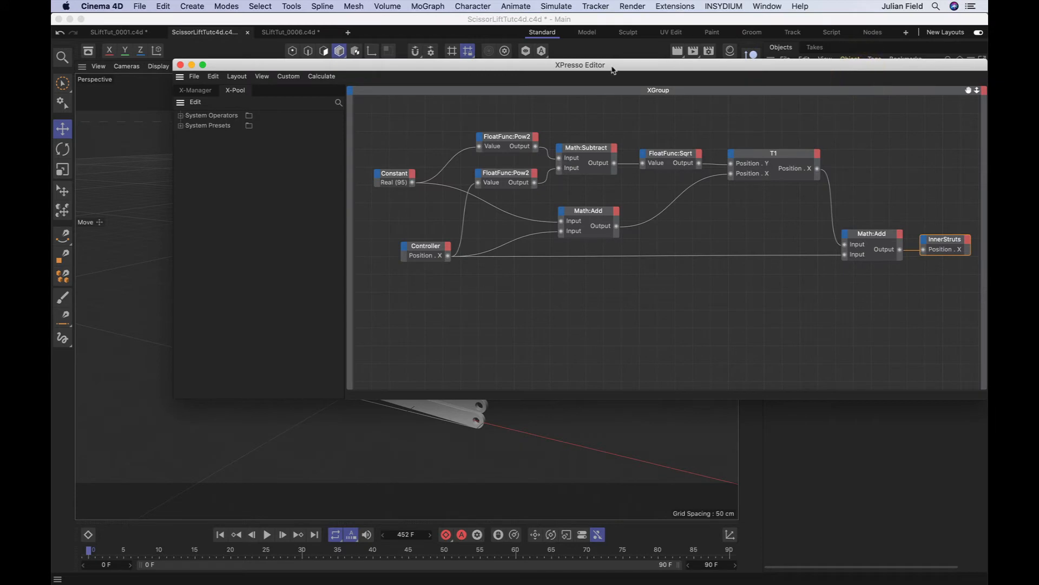
{"action": "left_click_drag", "start_coordinate": [613, 71], "coordinate": [415, 23]}
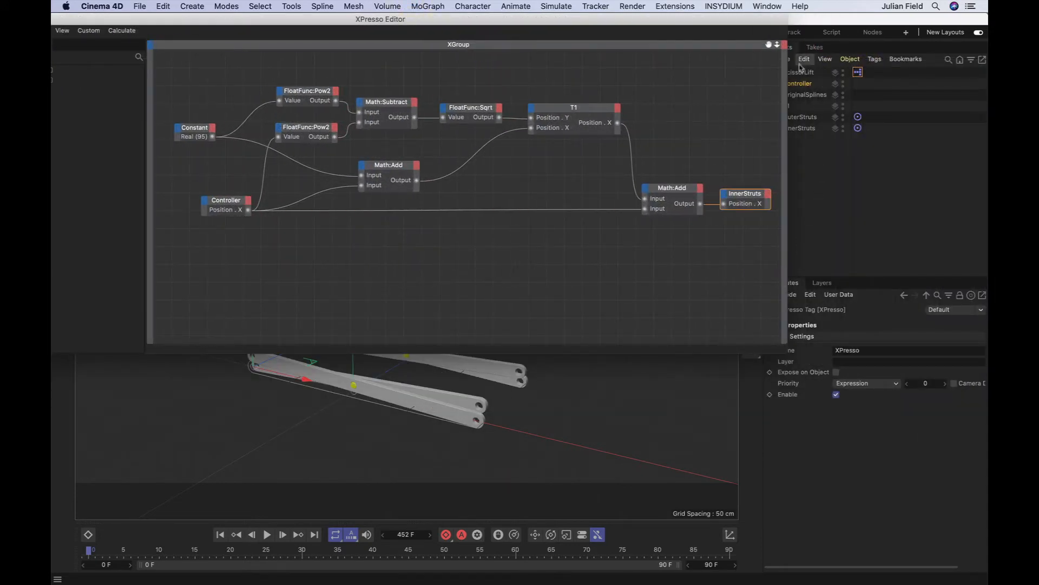
{"action": "left_click_drag", "start_coordinate": [706, 24], "coordinate": [677, 25]}
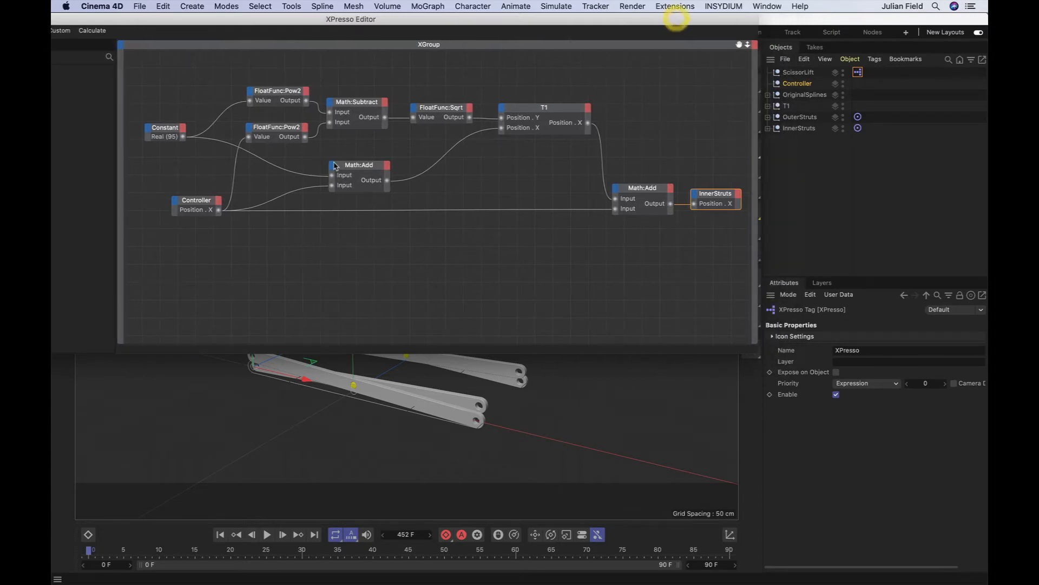
{"action": "left_click", "coordinate": [216, 202]}
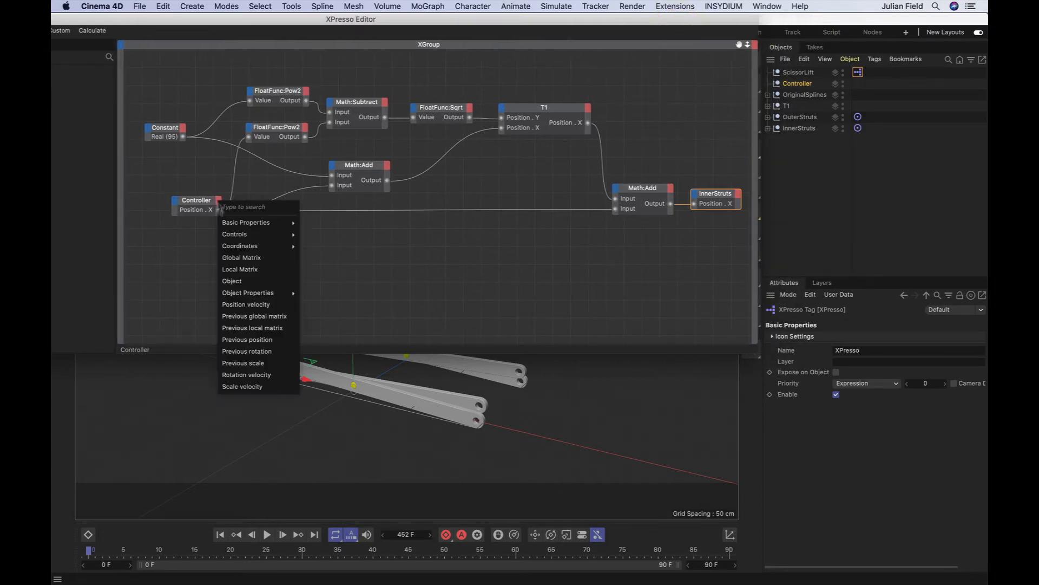
{"action": "mouse_move", "coordinate": [236, 251]}
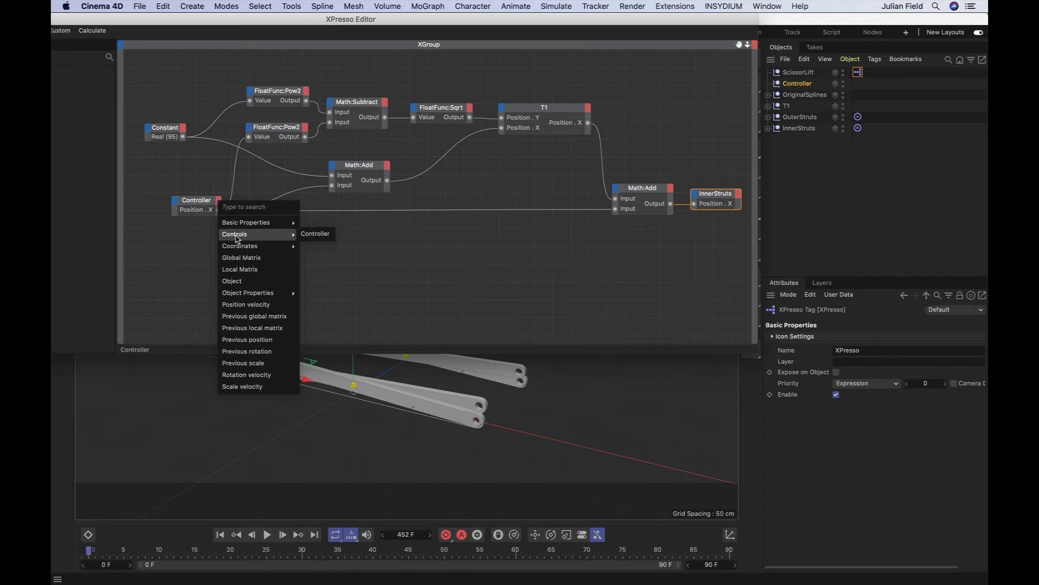
{"action": "left_click", "coordinate": [308, 236]}
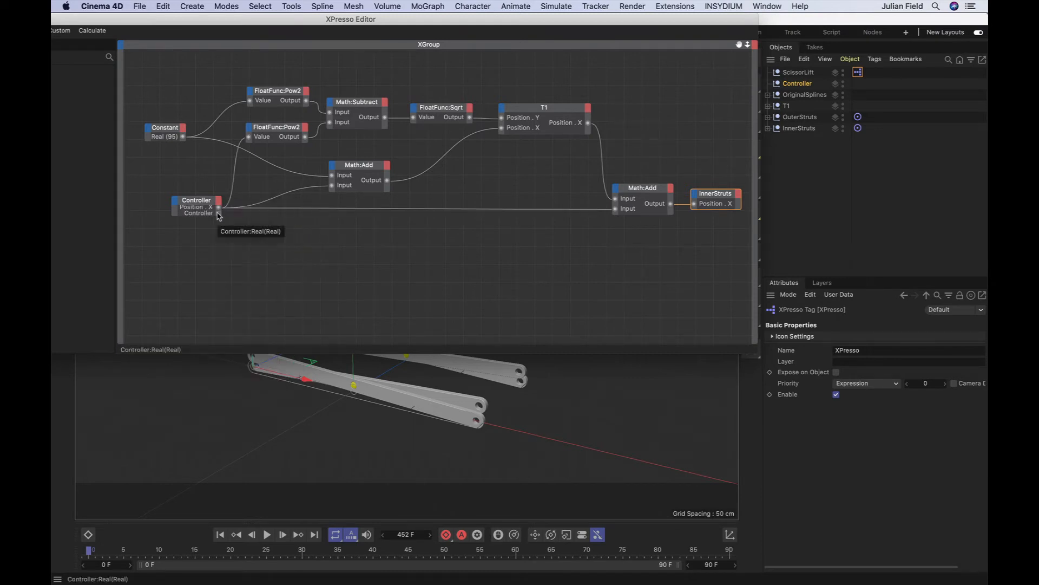
Rewire the Controller user data output into the lower Pow2 node and the second input of both Math:Add nodes.
{"action": "left_click_drag", "start_coordinate": [219, 215], "coordinate": [332, 185]}
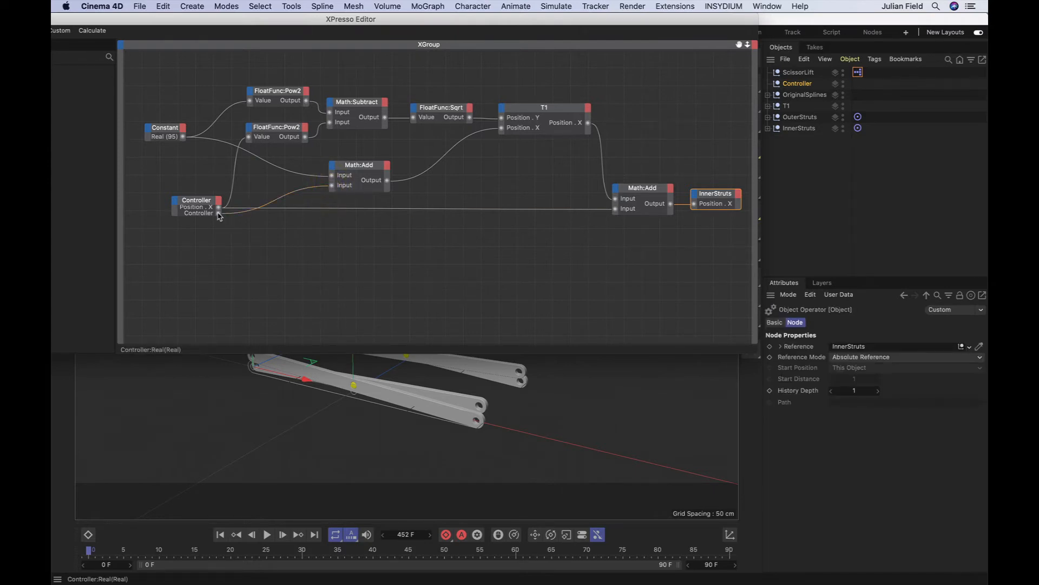
{"action": "left_click_drag", "start_coordinate": [219, 216], "coordinate": [248, 137]}
{"action": "left_click_drag", "start_coordinate": [220, 217], "coordinate": [616, 211]}
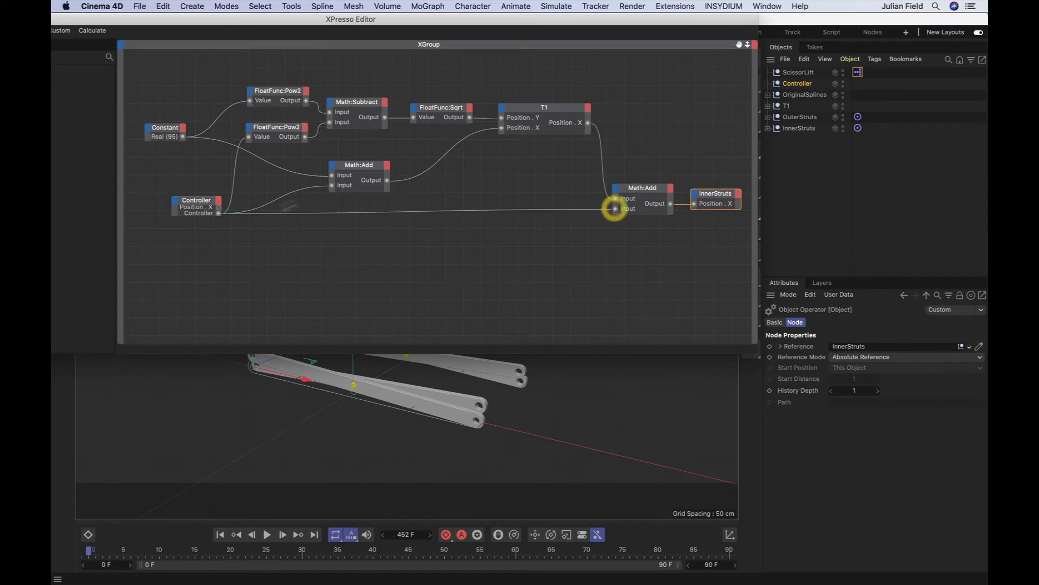
Delete the Position X port from the Controller node and close the XPresso Editor.
{"action": "right_click", "coordinate": [219, 207]}
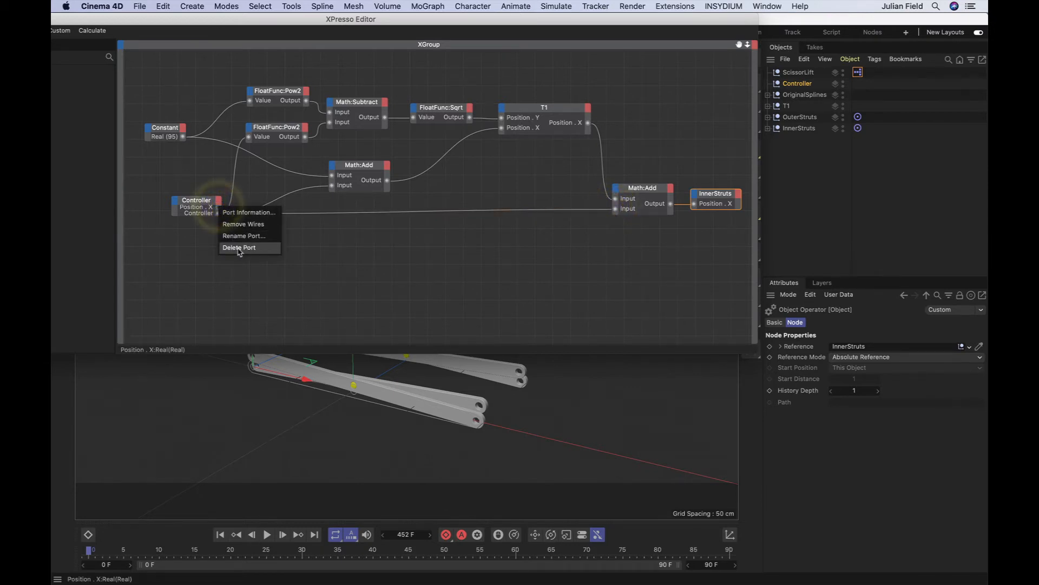
{"action": "left_click", "coordinate": [239, 249]}
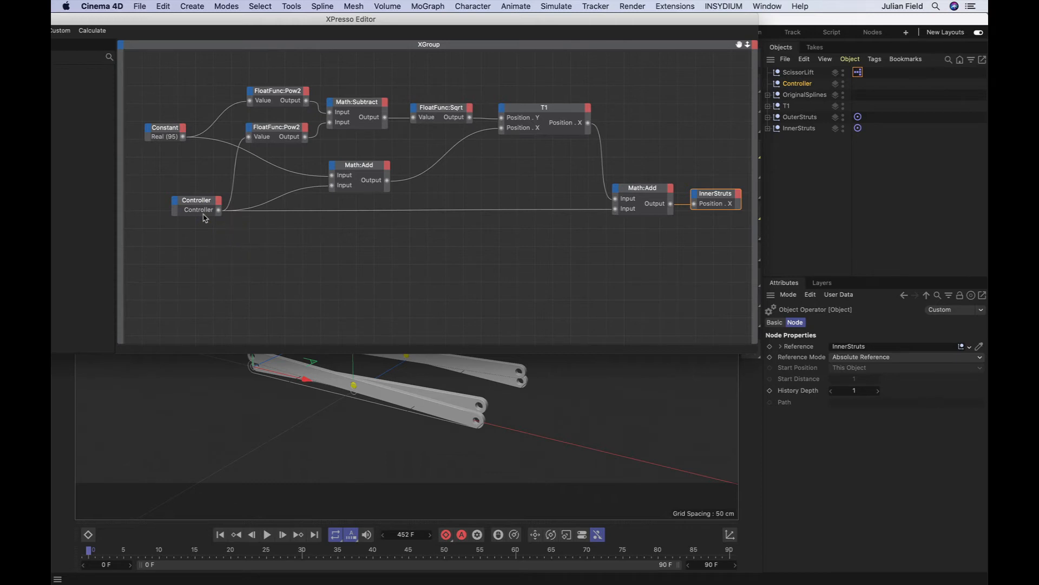
{"action": "left_click_drag", "start_coordinate": [269, 24], "coordinate": [337, 122]}
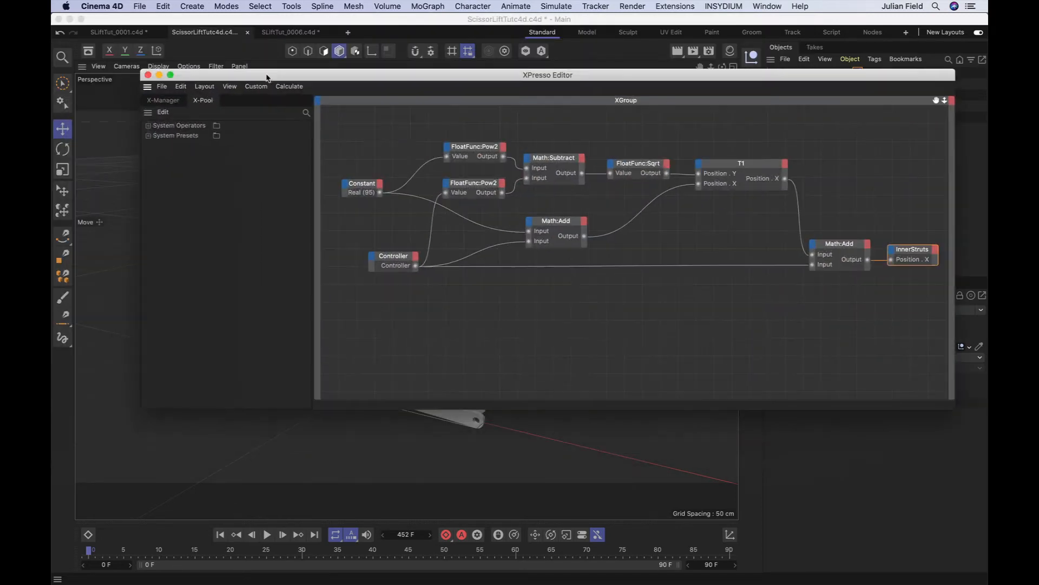
{"action": "left_click", "coordinate": [267, 75]}
{"action": "left_click", "coordinate": [148, 74]}
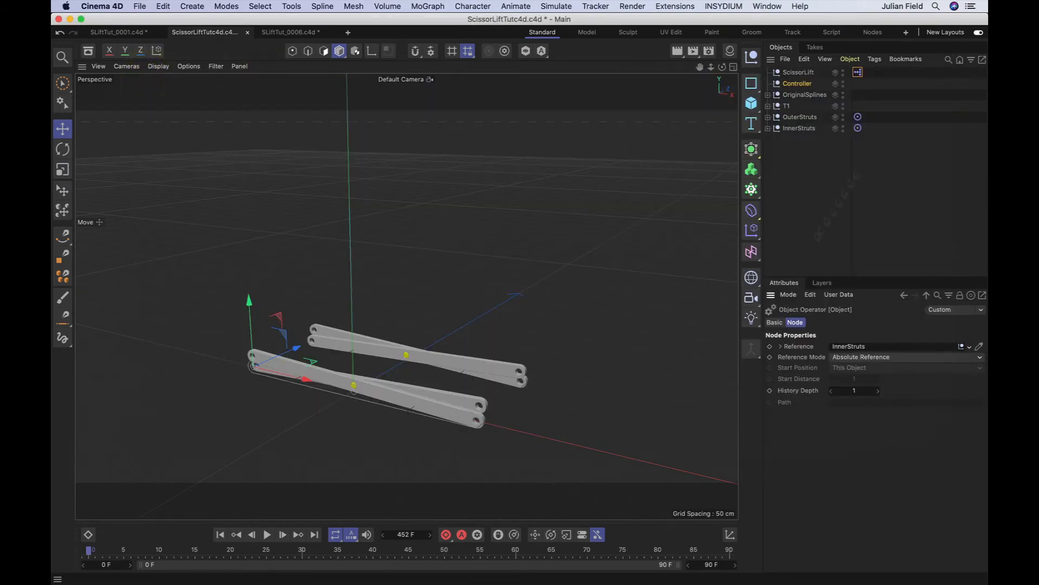
Test the Controller slider on the Controller null to check how the struts open and close.
{"action": "left_click", "coordinate": [798, 82]}
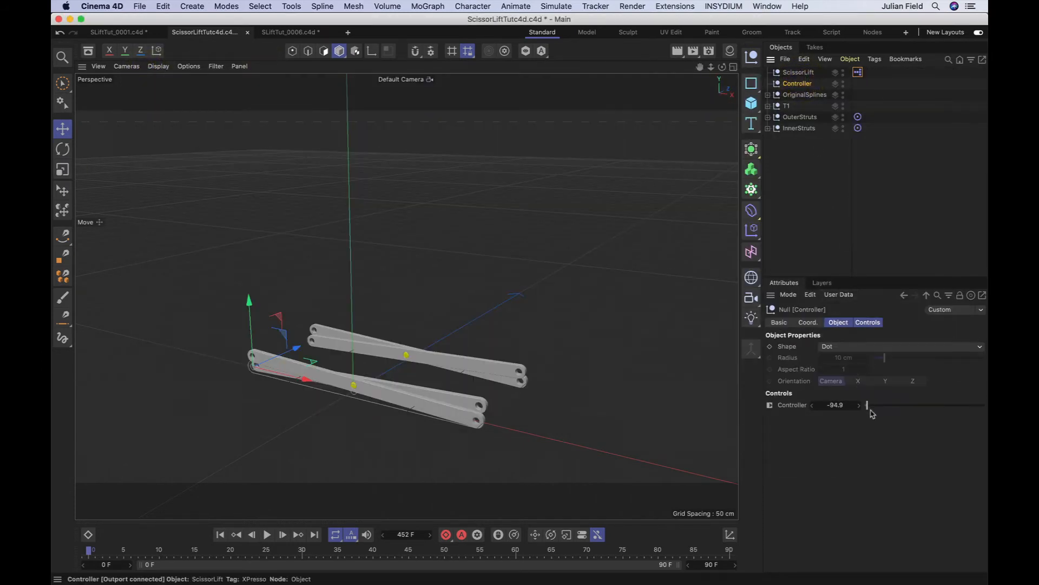
{"action": "mouse_move", "coordinate": [868, 405]}
{"action": "left_mouse_down"}
{"action": "mouse_move", "coordinate": [953, 405]}
{"action": "mouse_move", "coordinate": [987, 389]}
{"action": "mouse_move", "coordinate": [871, 407]}
{"action": "mouse_move", "coordinate": [855, 425]}
{"action": "mouse_move", "coordinate": [893, 413]}
{"action": "mouse_move", "coordinate": [868, 408]}
{"action": "mouse_move", "coordinate": [862, 419]}
{"action": "left_mouse_up"}
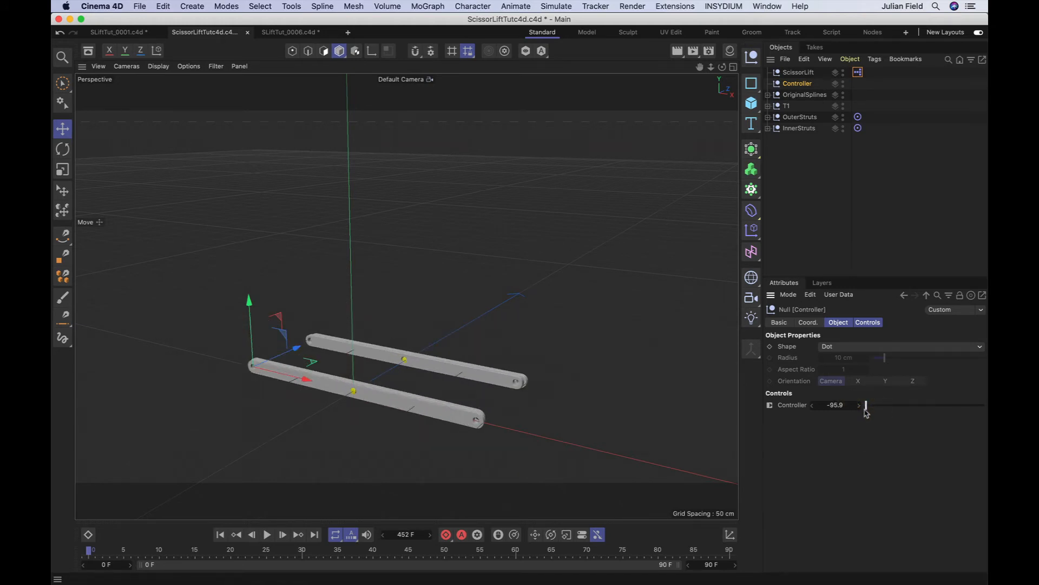
{"action": "mouse_move", "coordinate": [867, 406]}
{"action": "left_mouse_down"}
{"action": "mouse_move", "coordinate": [877, 410]}
{"action": "mouse_move", "coordinate": [855, 407]}
{"action": "left_mouse_up"}
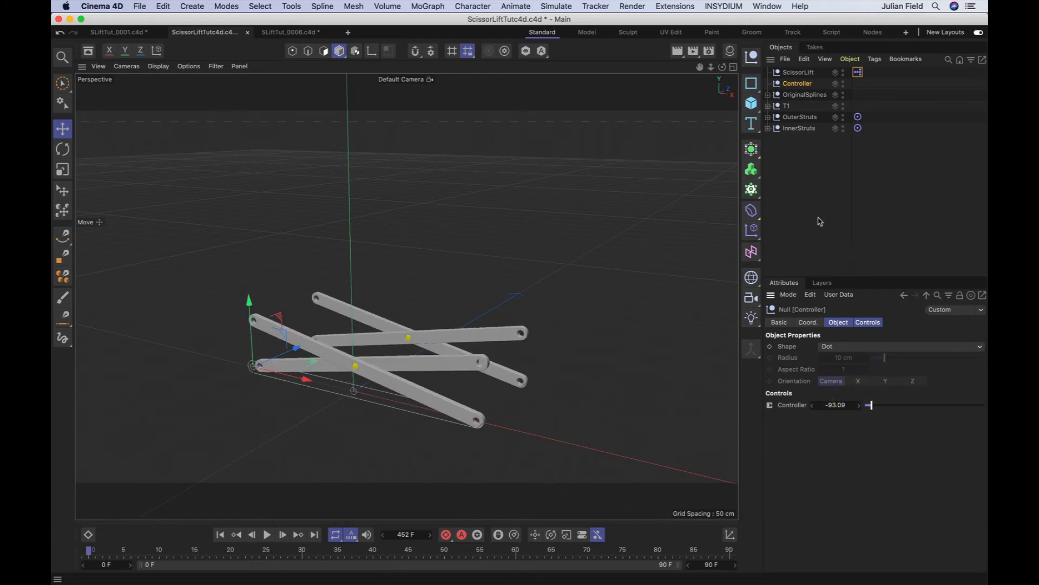
Set the minimum limit of the Controller slider's user data to -94.9.
{"action": "left_click", "coordinate": [798, 85]}
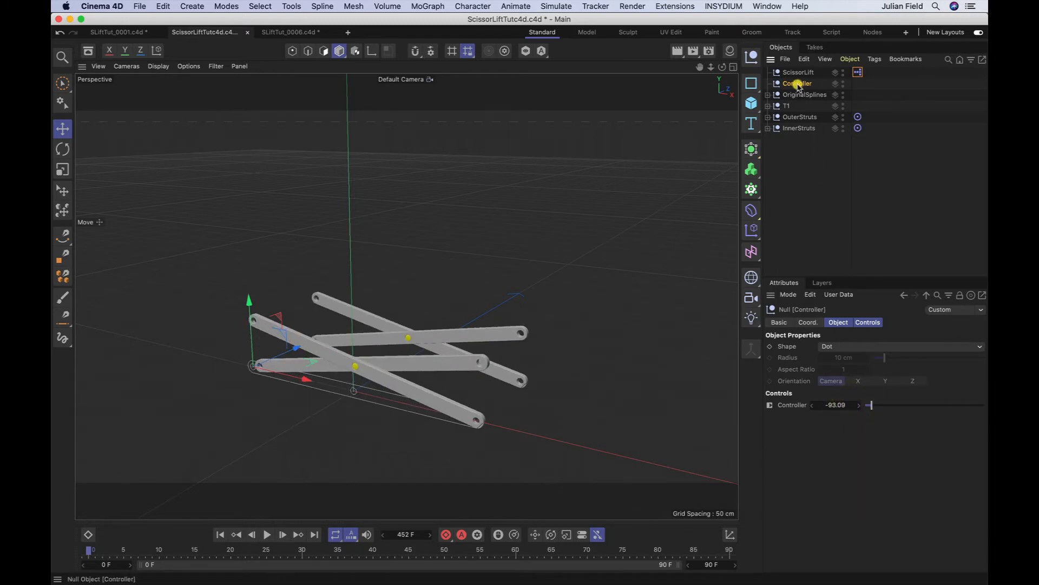
{"action": "left_click", "coordinate": [838, 294]}
{"action": "left_click", "coordinate": [841, 320]}
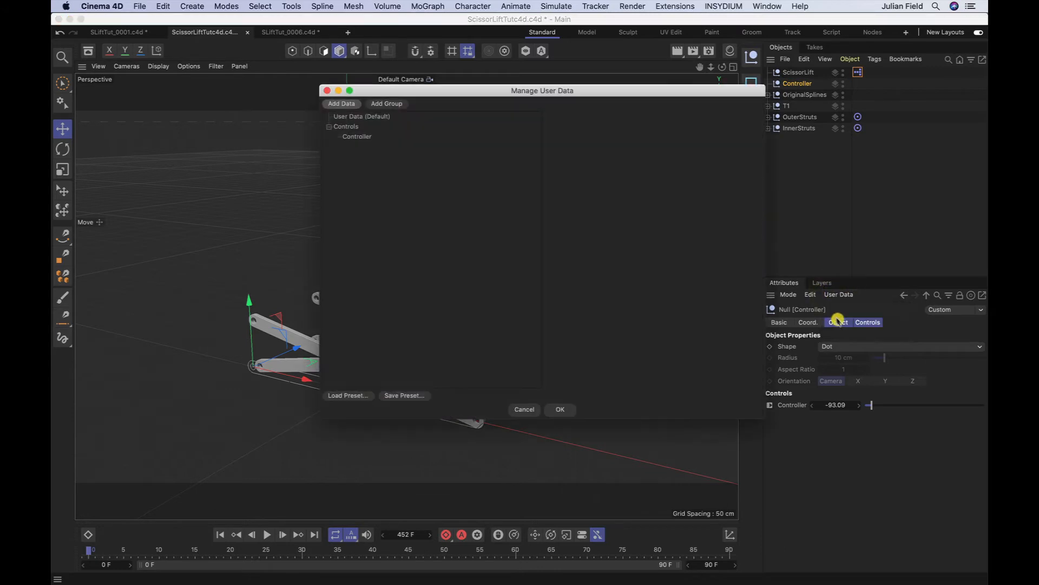
{"action": "left_click", "coordinate": [364, 136]}
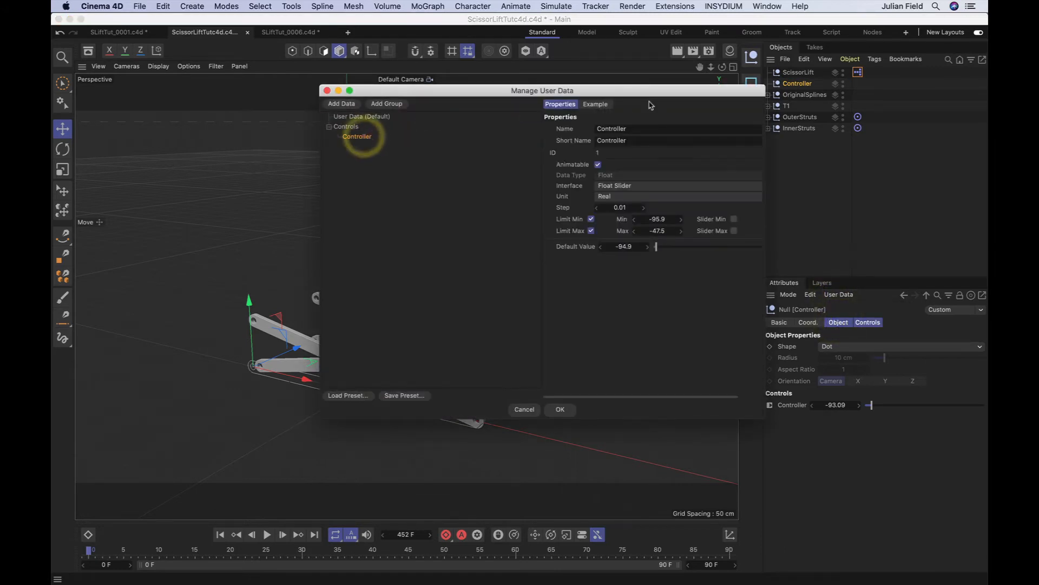
{"action": "left_click_drag", "start_coordinate": [682, 93], "coordinate": [582, 106]}
{"action": "left_click", "coordinate": [555, 237]}
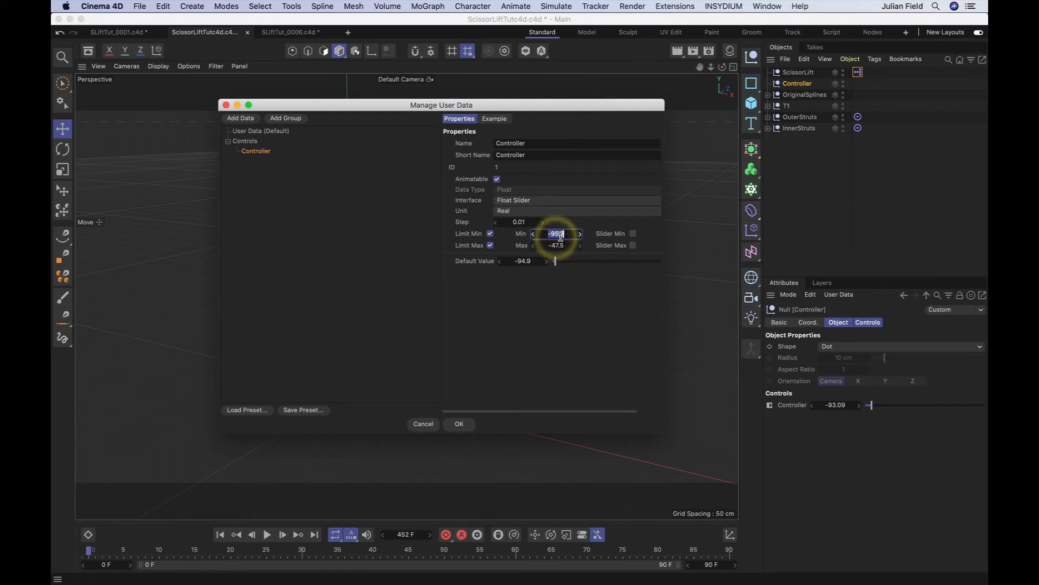
{"action": "left_click", "coordinate": [560, 236]}
{"action": "key", "text": "BackSpace"}
{"action": "key", "text": "BackSpace"}
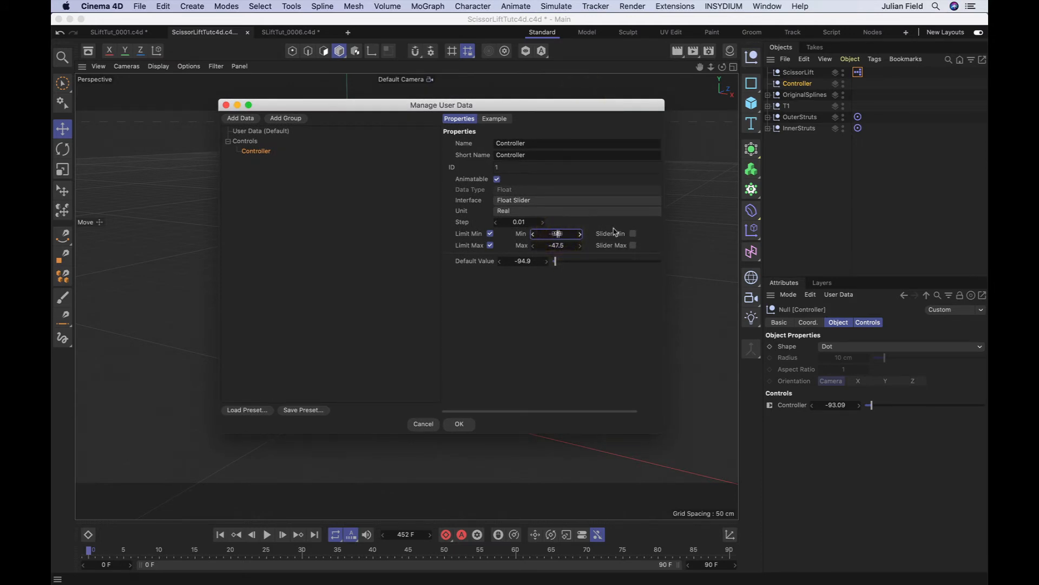
{"action": "key", "text": "Return"}
Enable the slider minimum and slider maximum for the Controller user data and apply the changes.
{"action": "left_click", "coordinate": [632, 233]}
{"action": "left_click", "coordinate": [631, 247]}
{"action": "left_click_drag", "start_coordinate": [638, 104], "coordinate": [589, 106]}
{"action": "left_click_drag", "start_coordinate": [617, 419], "coordinate": [767, 377]}
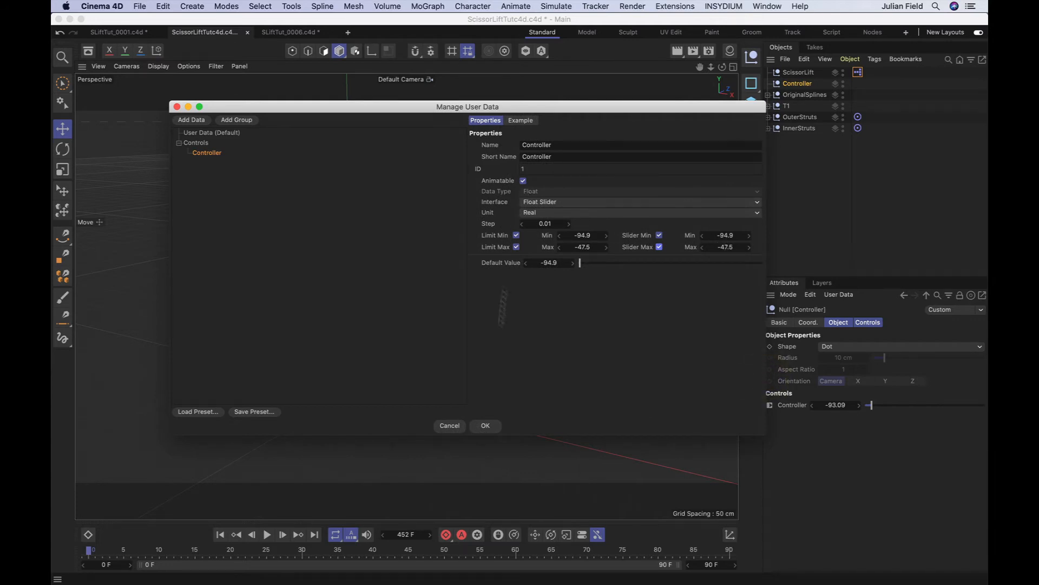
{"action": "left_click", "coordinate": [485, 425]}
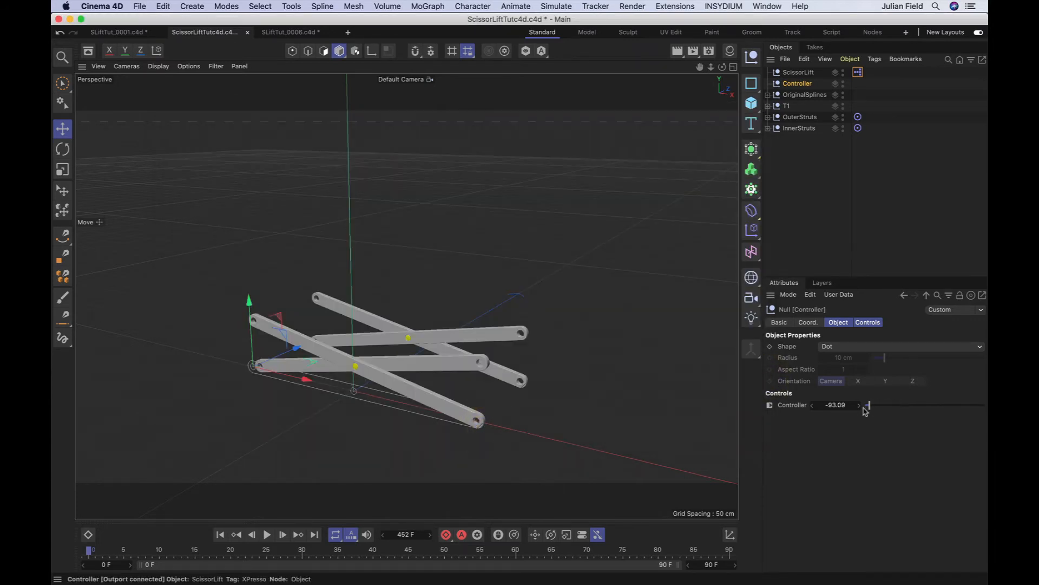
Lower the scissor lift to its closed position by setting the Controller slider to its minimum of -94.9.
{"action": "left_click_drag", "start_coordinate": [868, 407], "coordinate": [866, 410]}
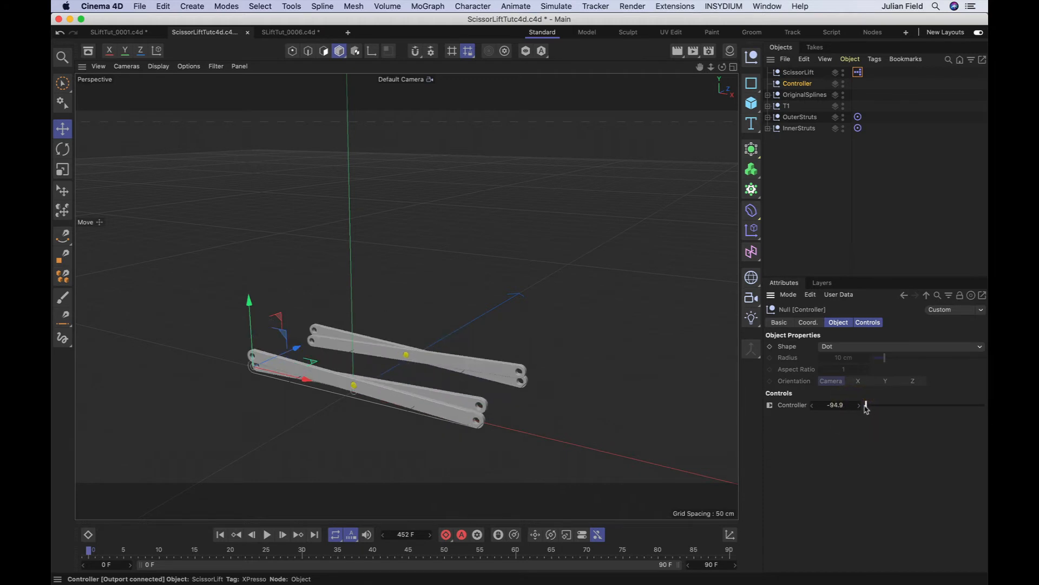
{"action": "mouse_move", "coordinate": [867, 406]}
{"action": "left_mouse_down"}
{"action": "mouse_move", "coordinate": [984, 405]}
{"action": "mouse_move", "coordinate": [865, 410]}
{"action": "mouse_move", "coordinate": [987, 395]}
{"action": "mouse_move", "coordinate": [860, 422]}
{"action": "left_mouse_up"}
{"action": "left_click", "coordinate": [856, 418]}
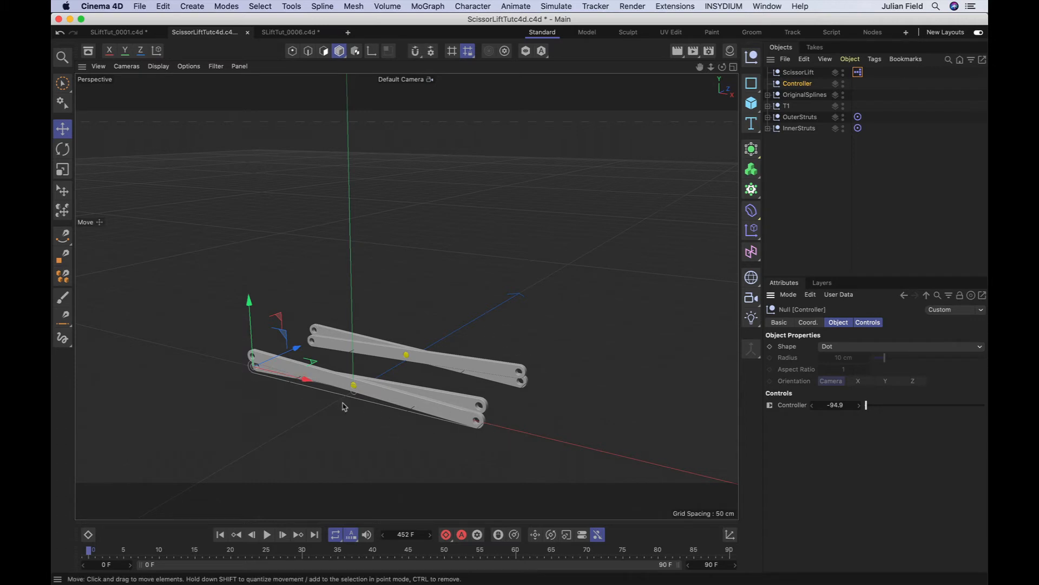
{"action": "left_click", "coordinate": [797, 84]}
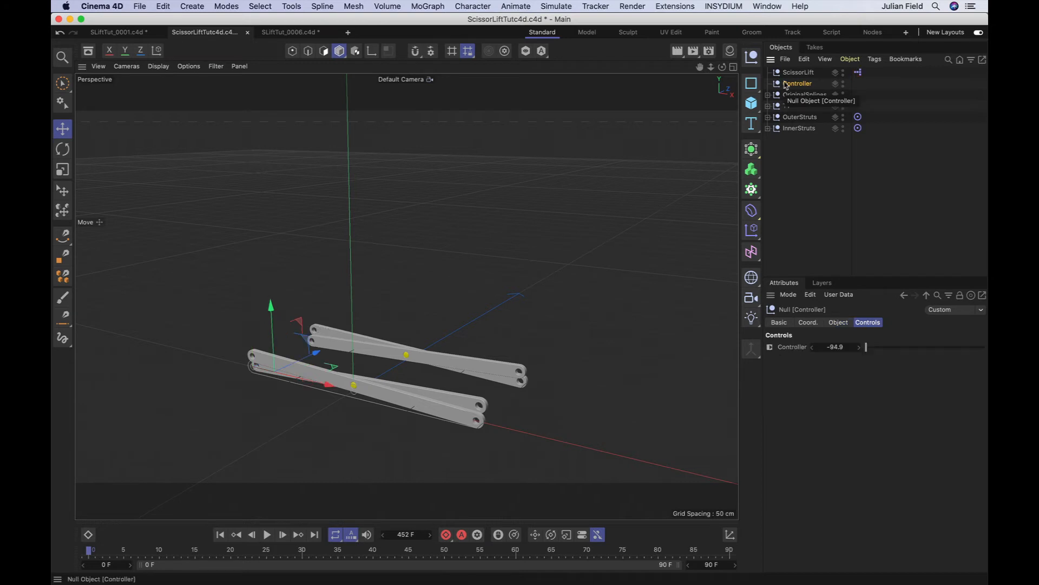
Add a cylinder oriented along +Z with a radius of 2.49 cm.
{"action": "left_click", "coordinate": [753, 103]}
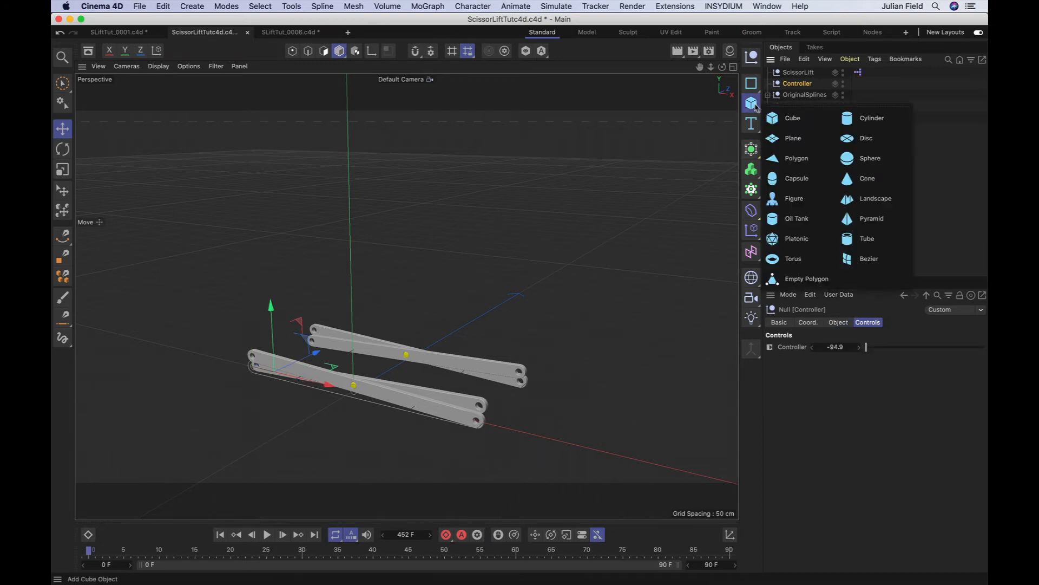
{"action": "left_click", "coordinate": [865, 118]}
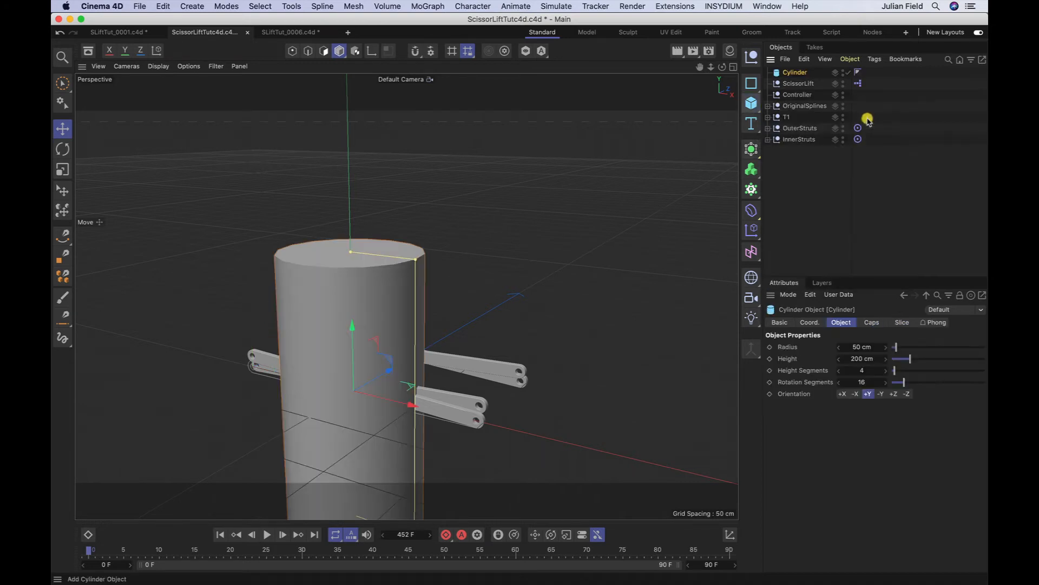
{"action": "left_click", "coordinate": [895, 394]}
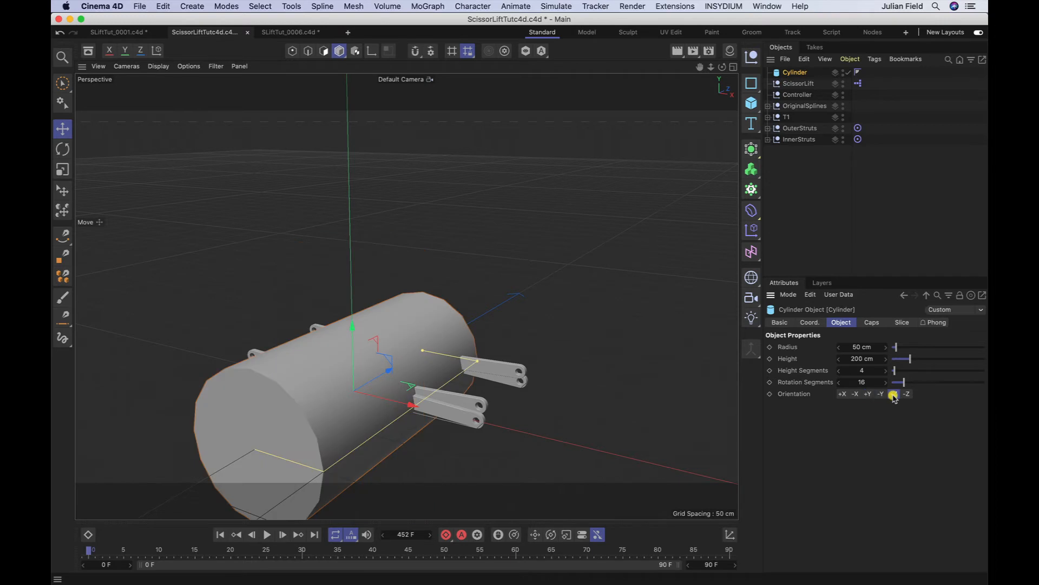
{"action": "double_click", "coordinate": [859, 348]}
{"action": "type", "text": "2.49"}
{"action": "key", "text": "Return"}
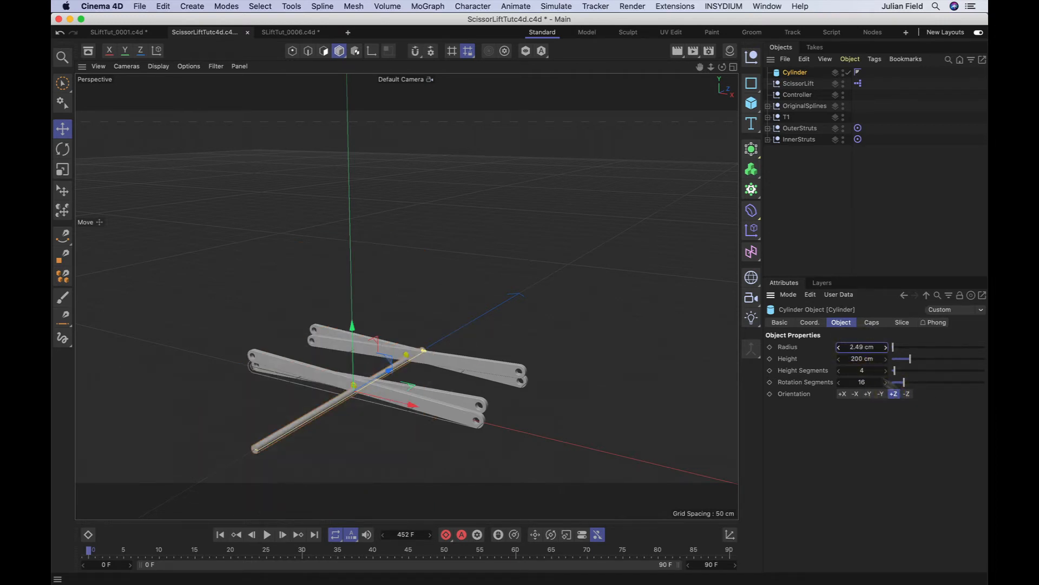
Set the cylinder's height to 95 cm, its height segments to 1 and its rotation segments to 60.
{"action": "double_click", "coordinate": [859, 360]}
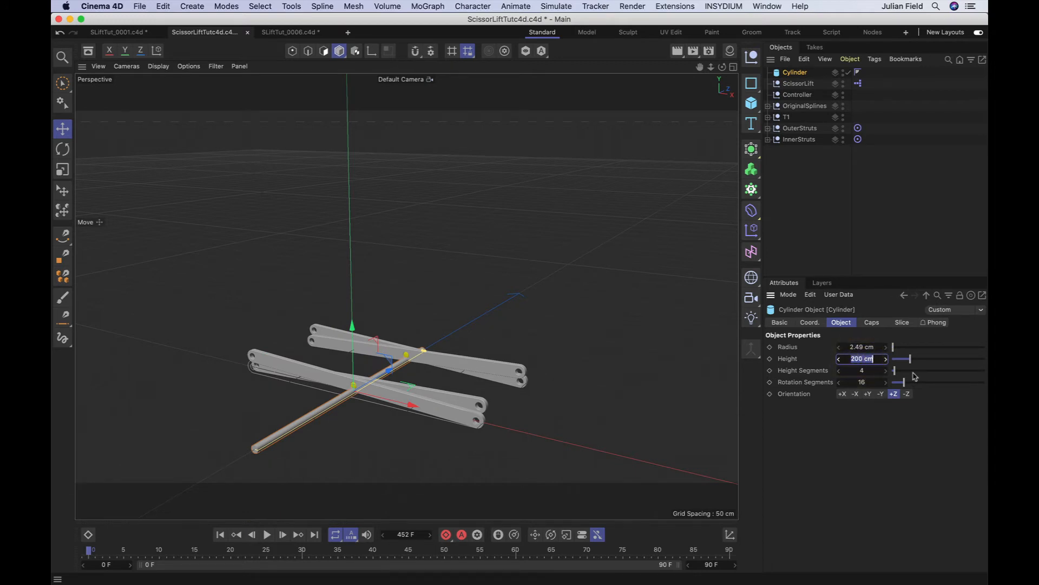
{"action": "type", "text": "95"}
{"action": "key", "text": "Return"}
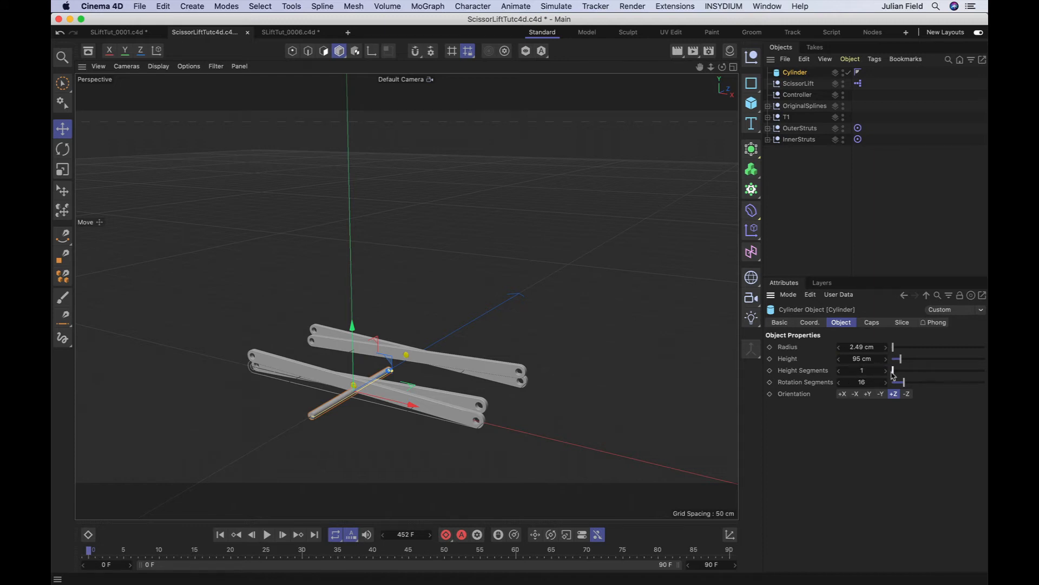
{"action": "double_click", "coordinate": [862, 382]}
{"action": "key", "text": "Return"}
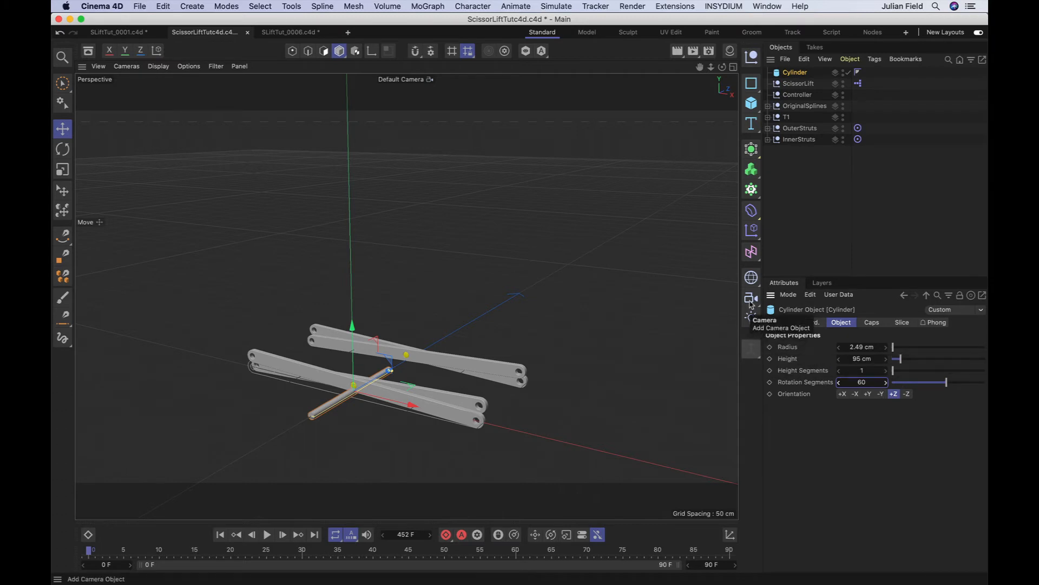
Set the cylinder's display color to Automatic and make it pure yellow (RGB 255, 255, 0).
{"action": "left_click", "coordinate": [785, 324]}
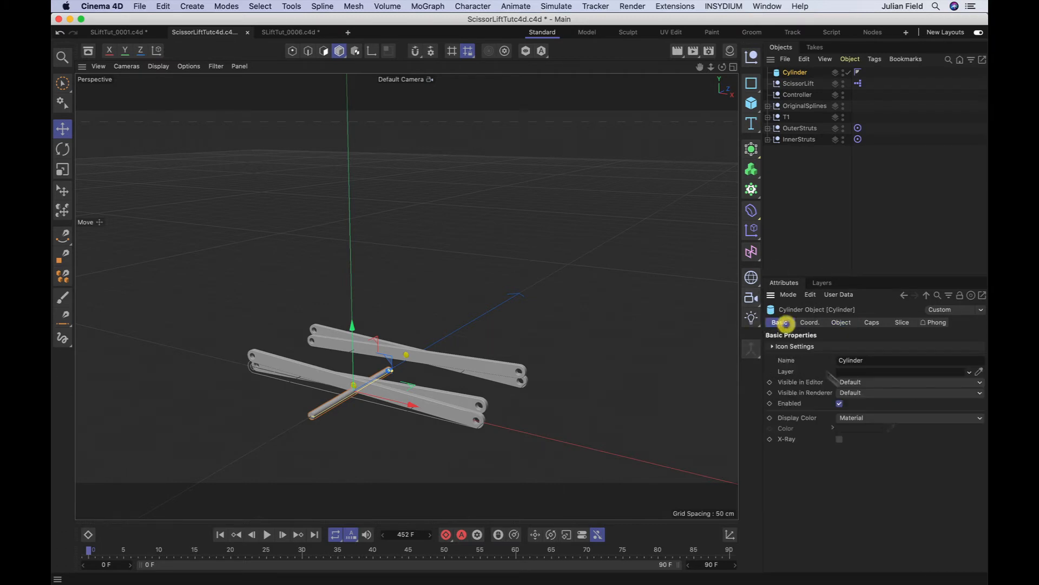
{"action": "left_click", "coordinate": [862, 417]}
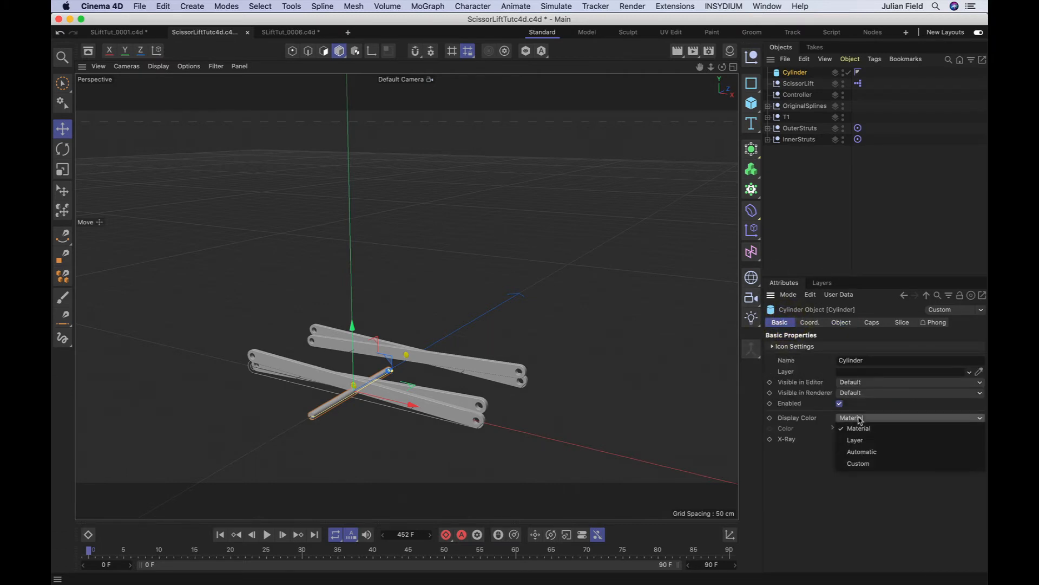
{"action": "left_click", "coordinate": [868, 452]}
{"action": "left_click", "coordinate": [855, 428]}
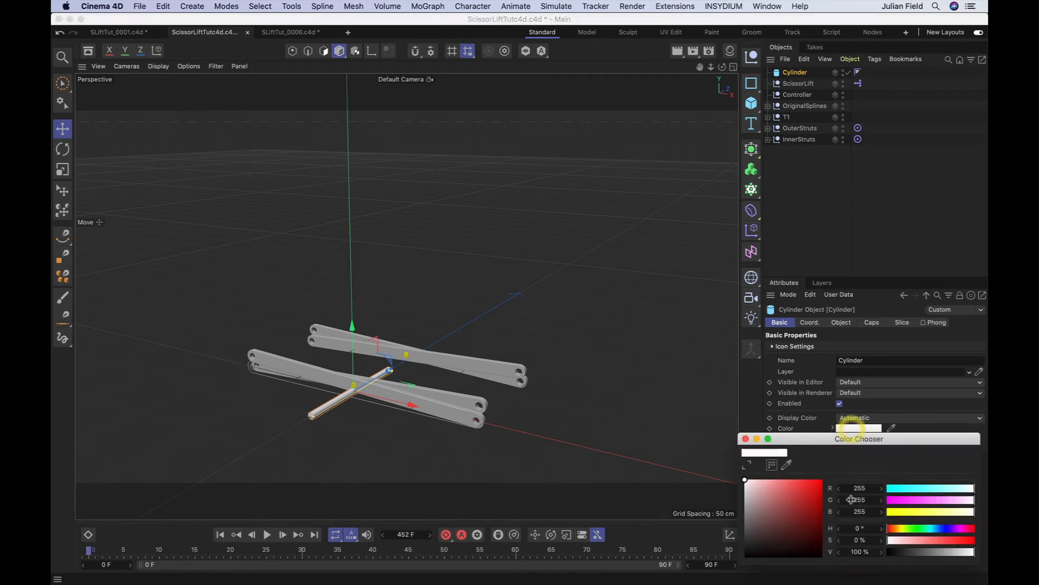
{"action": "left_click", "coordinate": [901, 529]}
{"action": "left_click", "coordinate": [822, 480]}
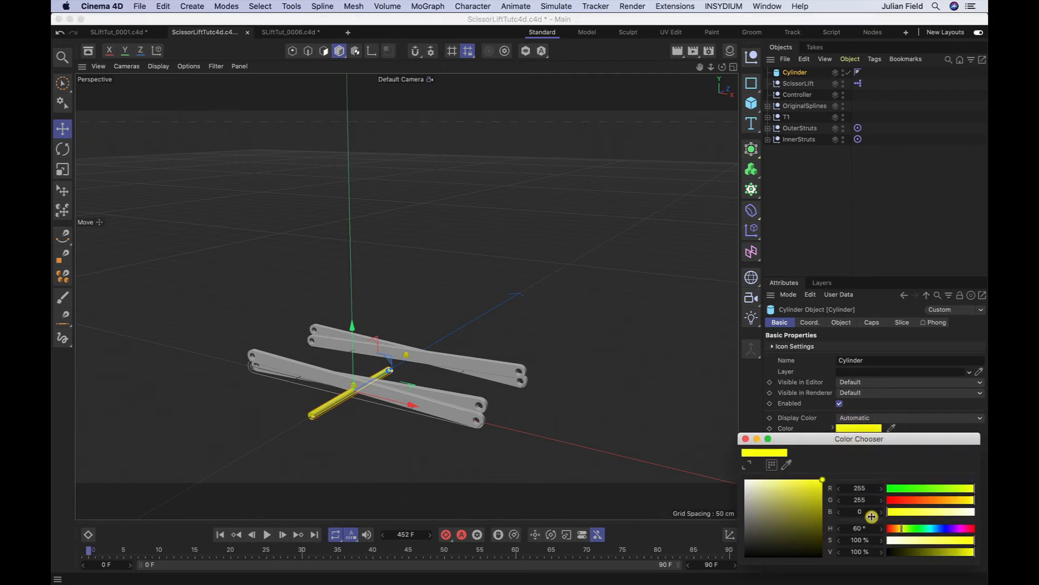
{"action": "left_click", "coordinate": [746, 439]}
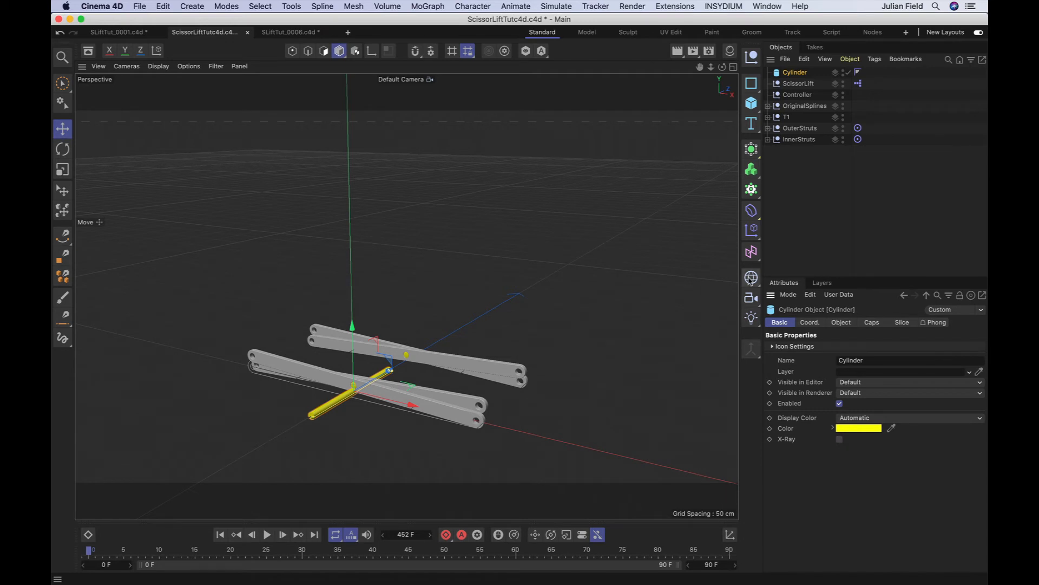
Make the cylinder a child of OuterStruts and set its Y and Z positions to 0 cm.
{"action": "left_click", "coordinate": [768, 128]}
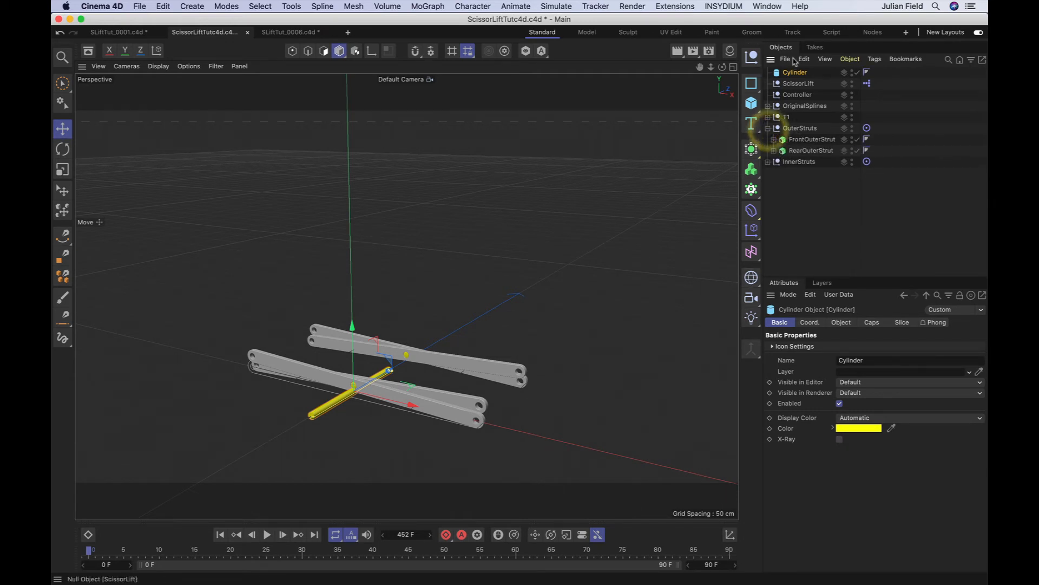
{"action": "left_click_drag", "start_coordinate": [795, 73], "coordinate": [803, 132]}
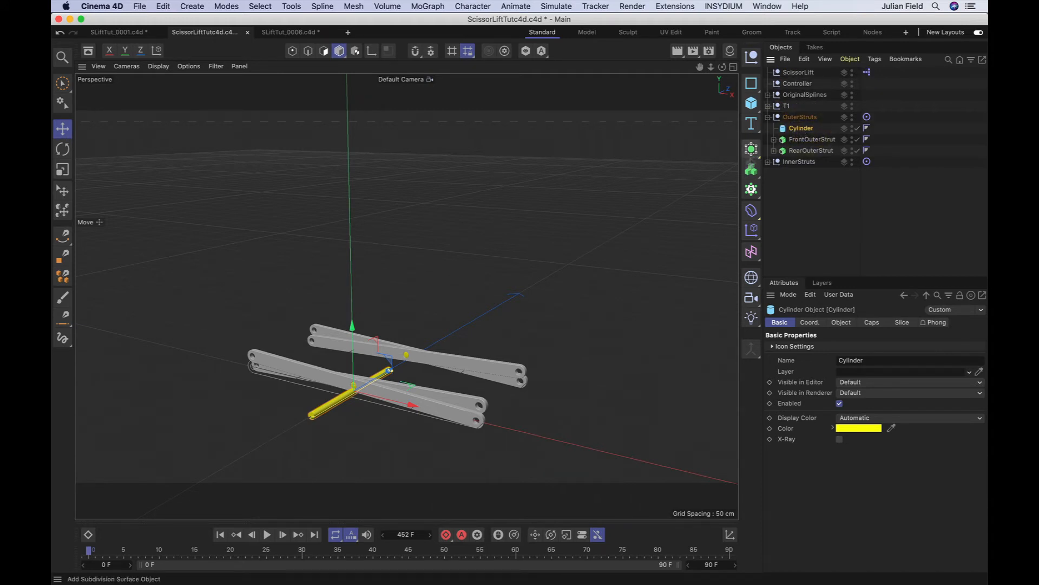
{"action": "left_click", "coordinate": [810, 322]}
{"action": "left_click", "coordinate": [818, 359]}
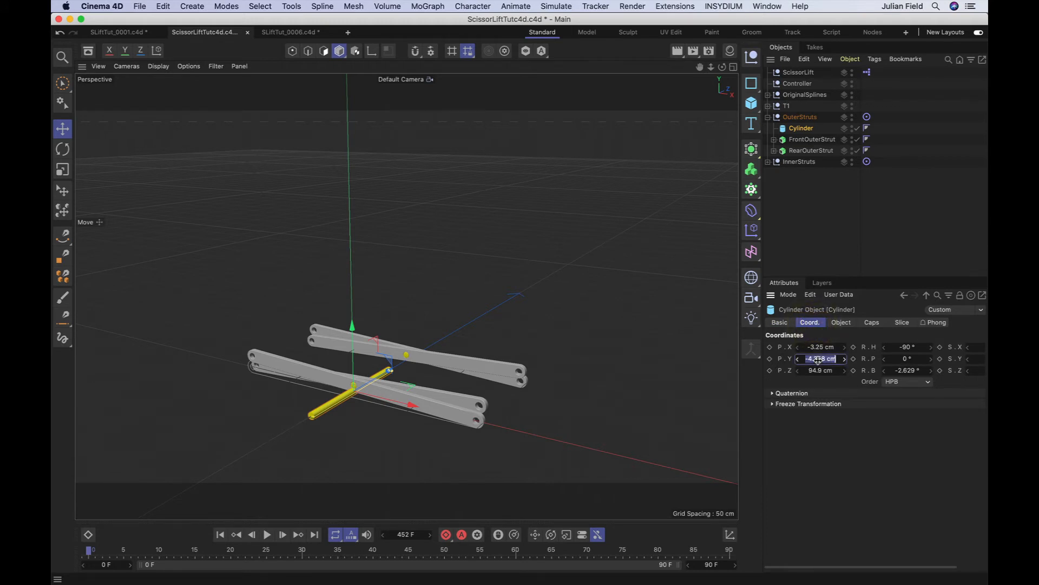
{"action": "type", "text": "0"}
{"action": "key", "text": "Return"}
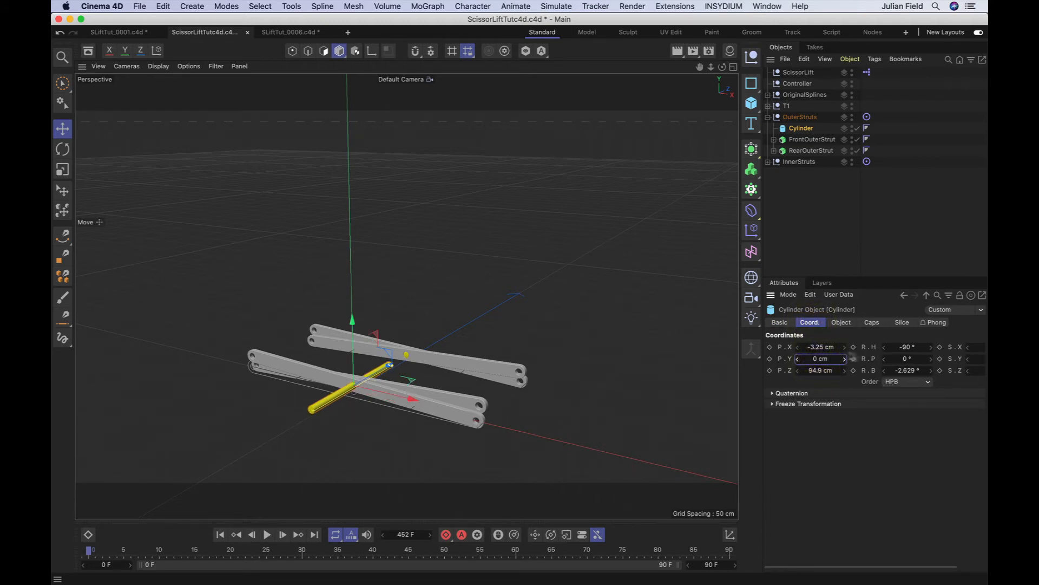
{"action": "left_click", "coordinate": [816, 370]}
{"action": "type", "text": "0"}
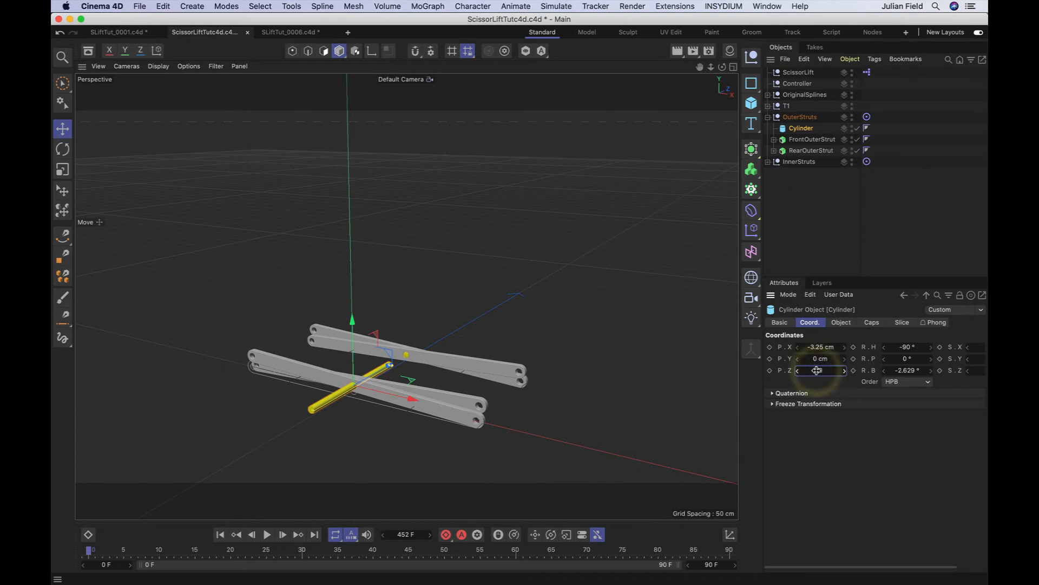
{"action": "key", "text": "Return"}
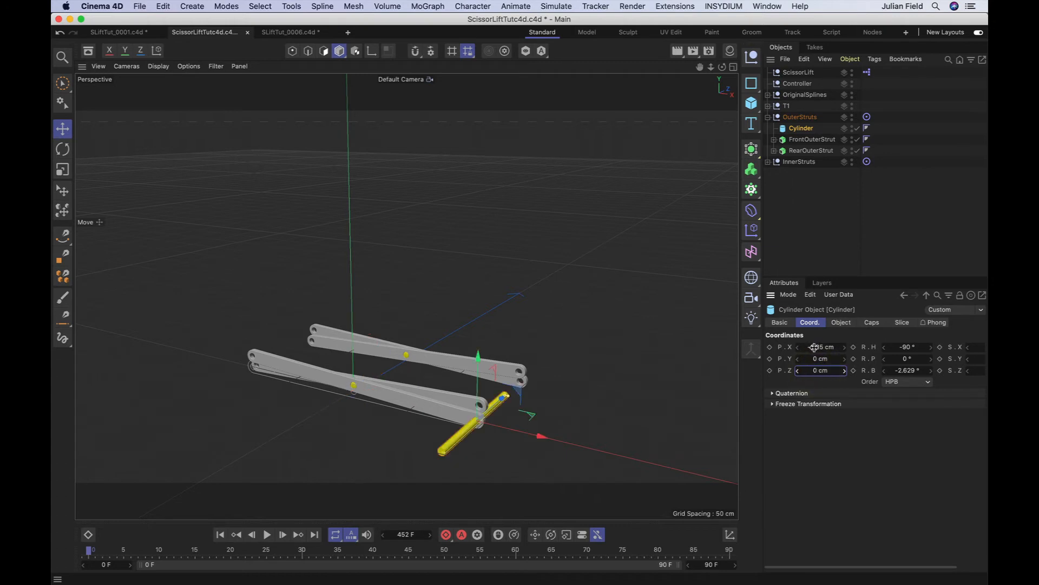
Centre the cylinder between the front and rear struts by setting its X position to 37 cm, checking it from above.
{"action": "left_click", "coordinate": [815, 347]}
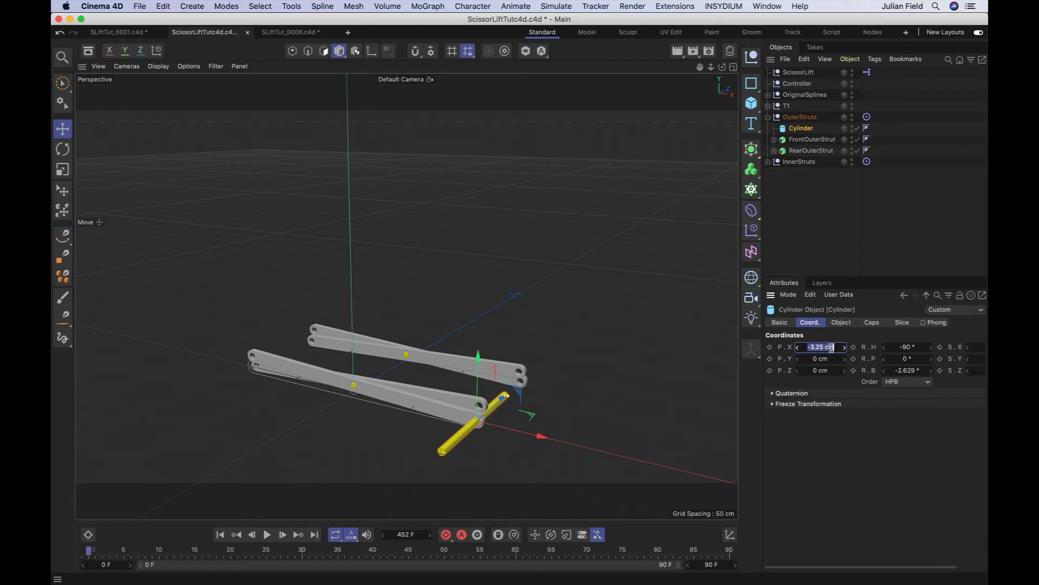
{"action": "mouse_move", "coordinate": [505, 396]}
{"action": "left_mouse_down"}
{"action": "mouse_move", "coordinate": [500, 405]}
{"action": "mouse_move", "coordinate": [513, 388]}
{"action": "left_mouse_up"}
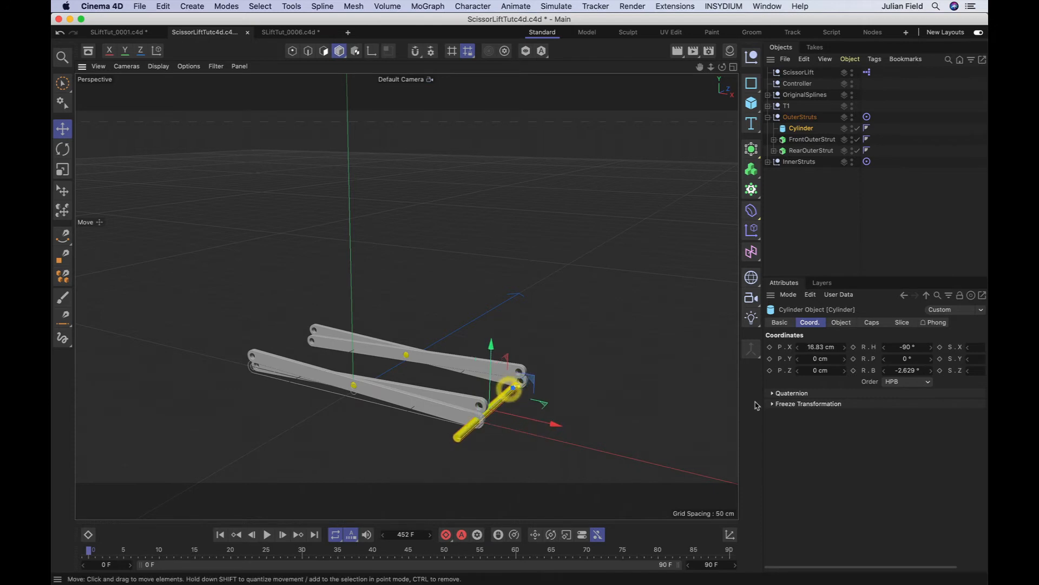
{"action": "double_click", "coordinate": [824, 349]}
{"action": "type", "text": "5"}
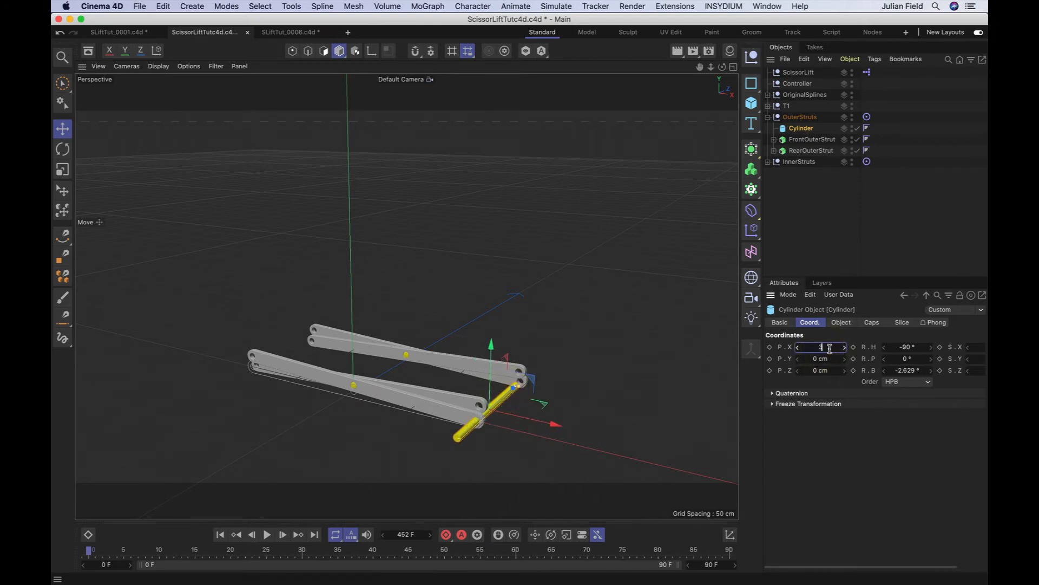
{"action": "key", "text": "Return"}
{"action": "key", "text": "F2"}
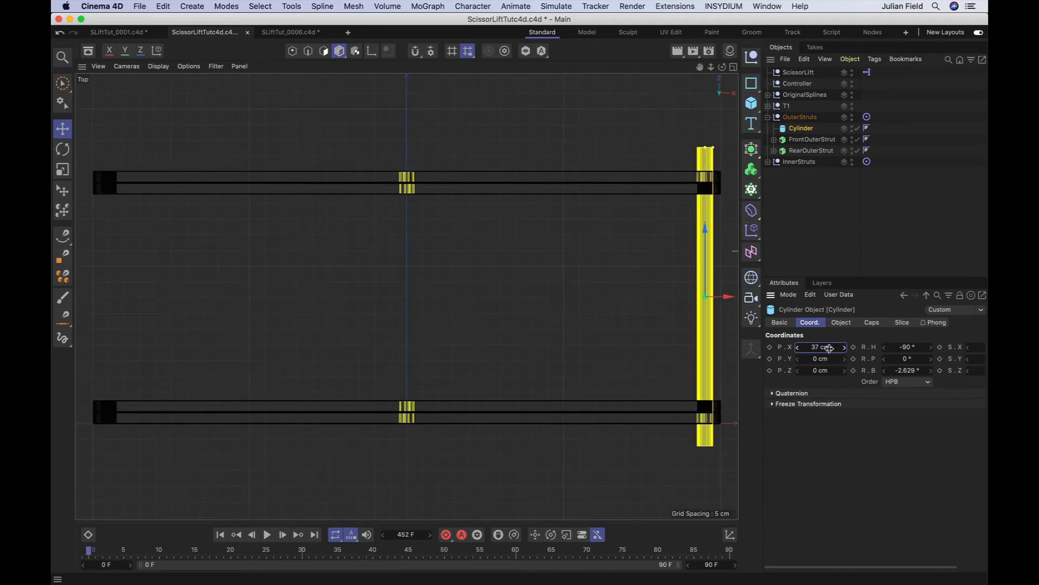
{"action": "key", "text": "F1"}
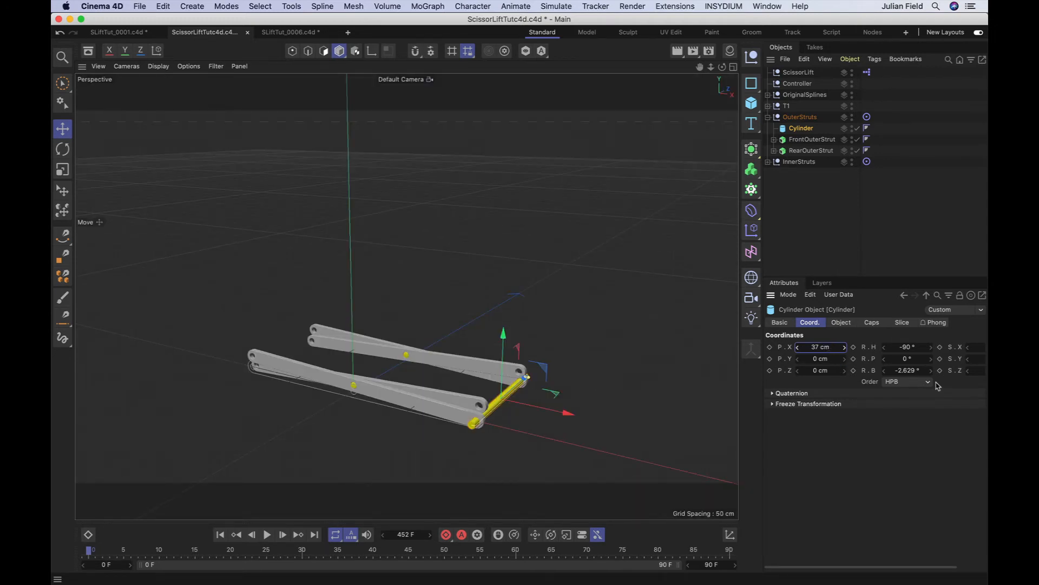
Set the cylinder's bank rotation to 0° and duplicate the cylinder within OuterStruts.
{"action": "double_click", "coordinate": [913, 371]}
{"action": "type", "text": "0"}
{"action": "key", "text": "Return"}
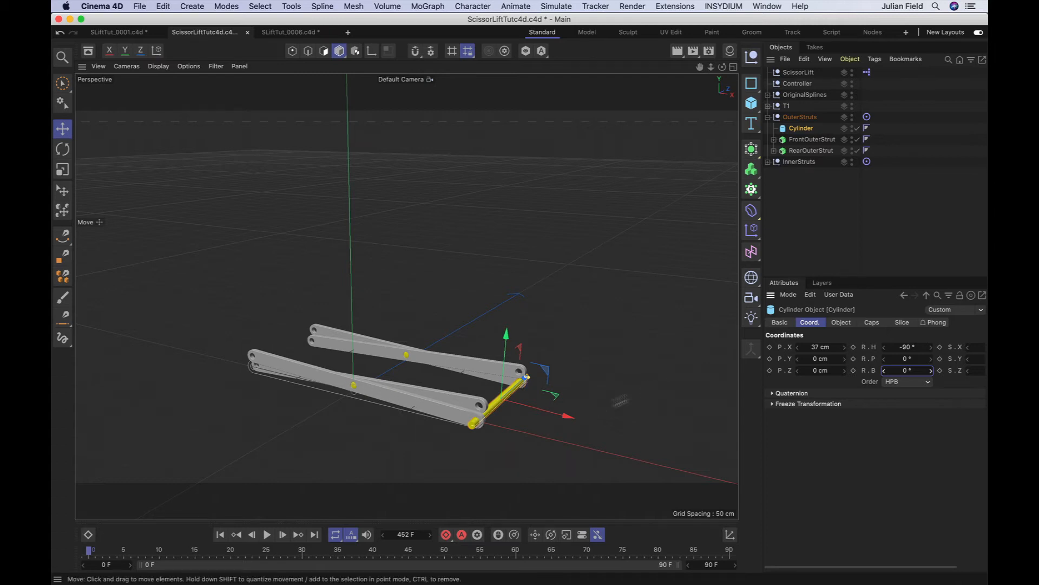
{"action": "left_click_drag", "start_coordinate": [808, 132], "coordinate": [811, 145], "text": "ctrl"}
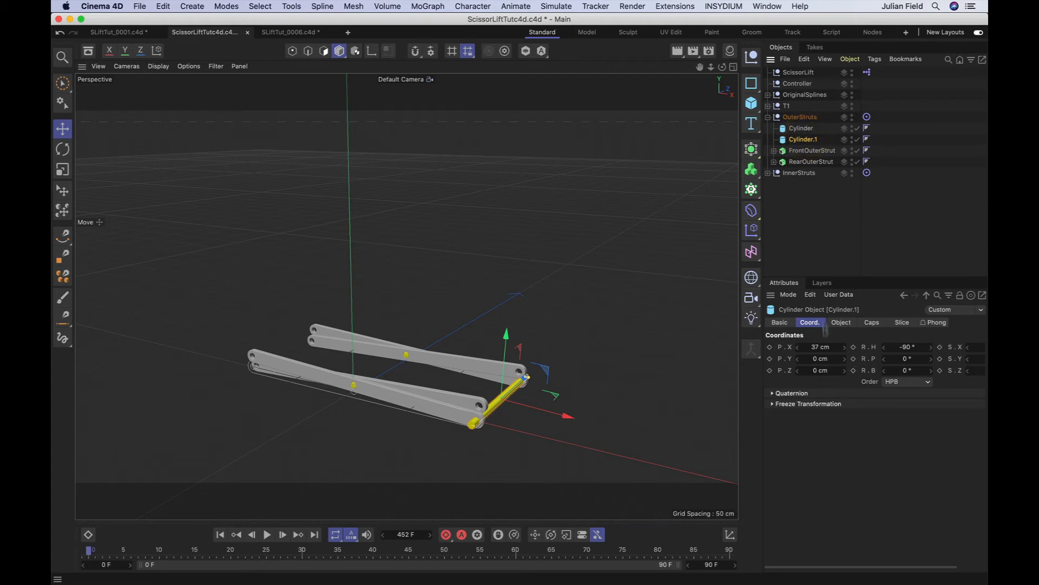
{"action": "left_click", "coordinate": [816, 347]}
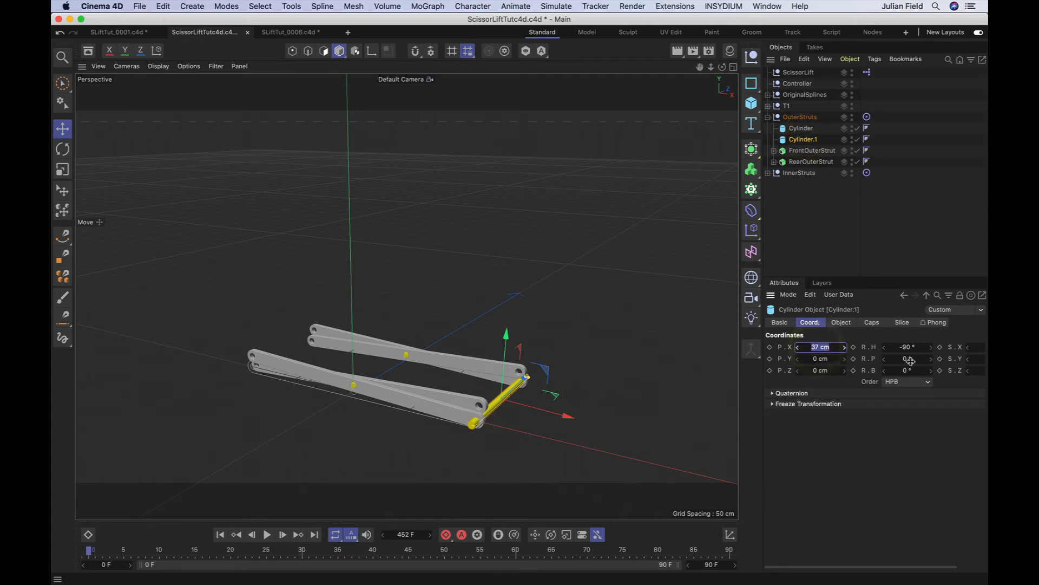
{"action": "type", "text": "190"}
{"action": "key", "text": "Return"}
{"action": "left_click", "coordinate": [906, 360]}
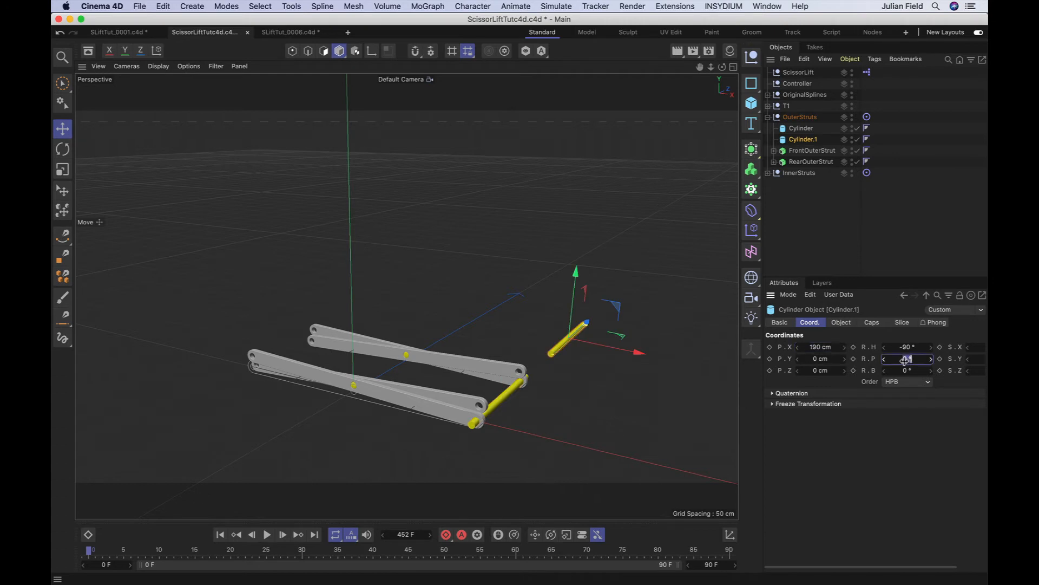
{"action": "key", "text": "super+z"}
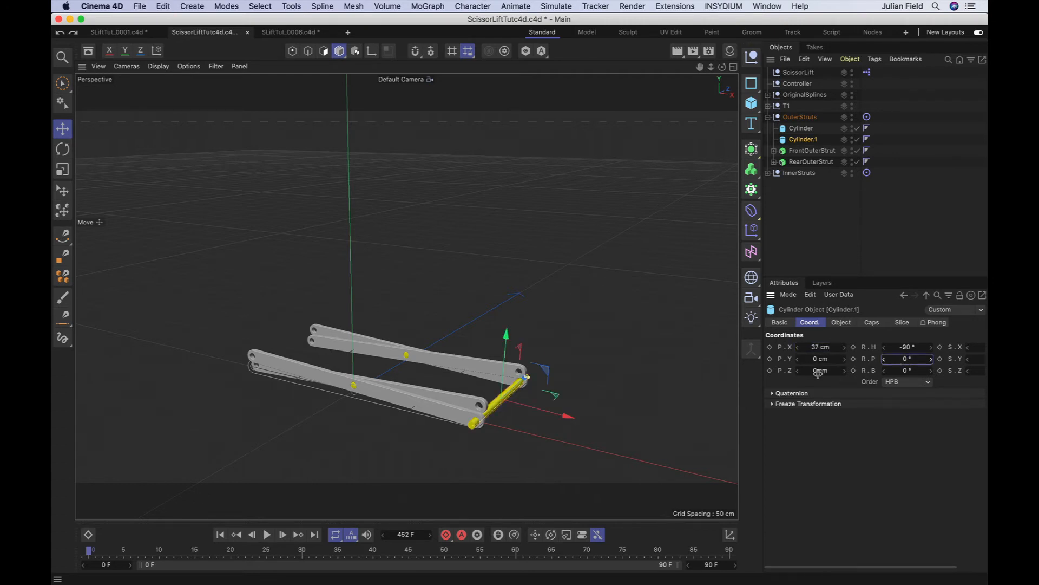
Move the duplicated cylinder to the opposite end of the outer struts by setting its Z position to 190 cm.
{"action": "left_click", "coordinate": [818, 372]}
{"action": "type", "text": "190"}
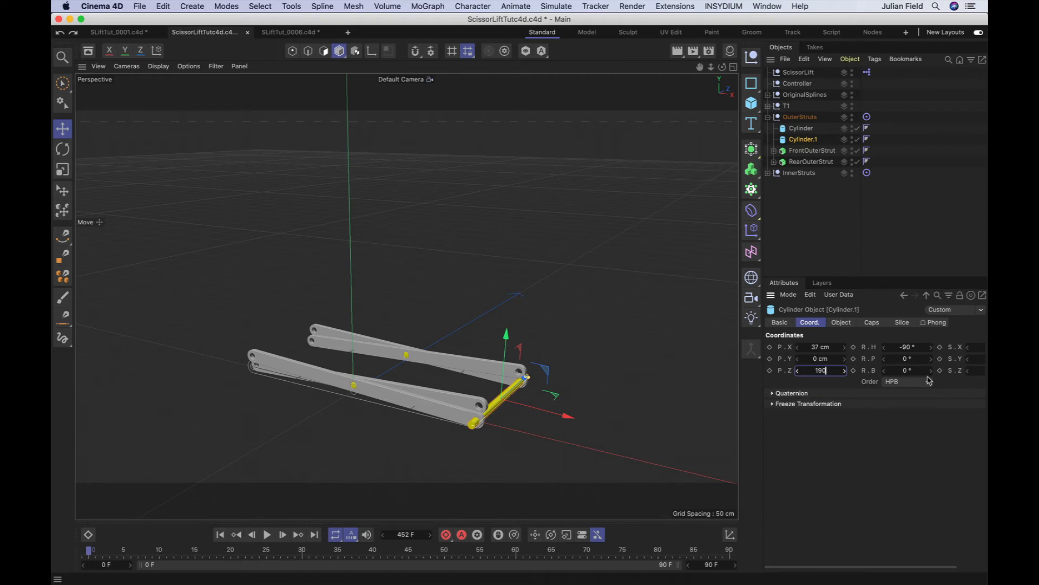
{"action": "key", "text": "Return"}
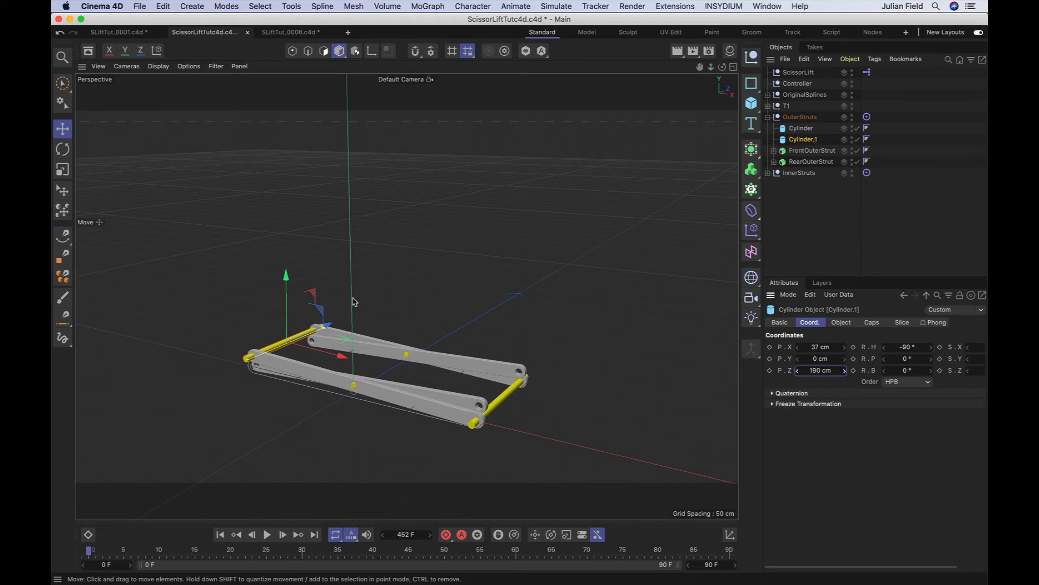
Show the front view and copy Cylinder.1 from OuterStruts into the InnerStruts group.
{"action": "key", "text": "F4"}
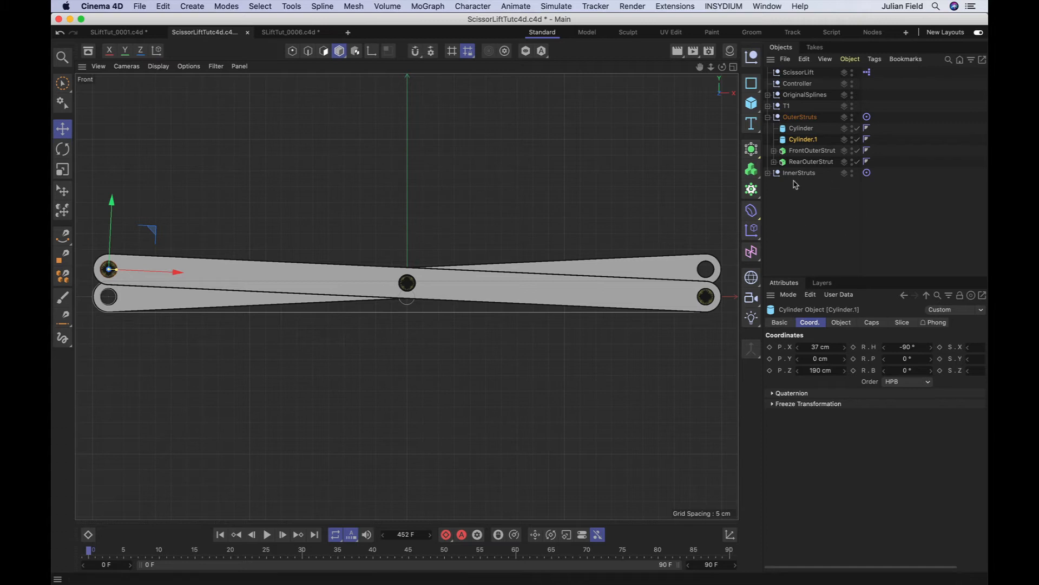
{"action": "left_click", "coordinate": [767, 173]}
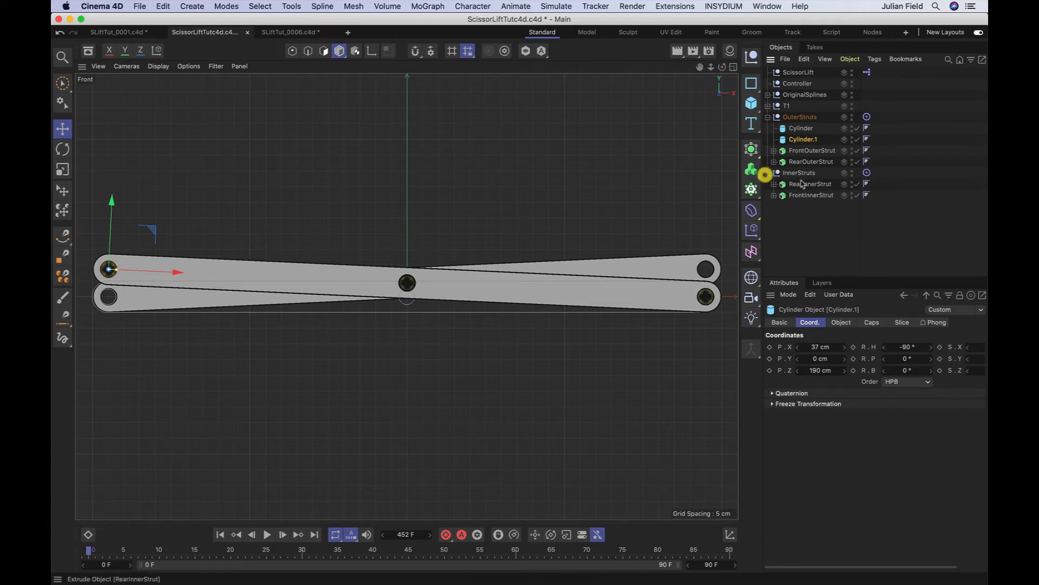
{"action": "left_click", "coordinate": [801, 141]}
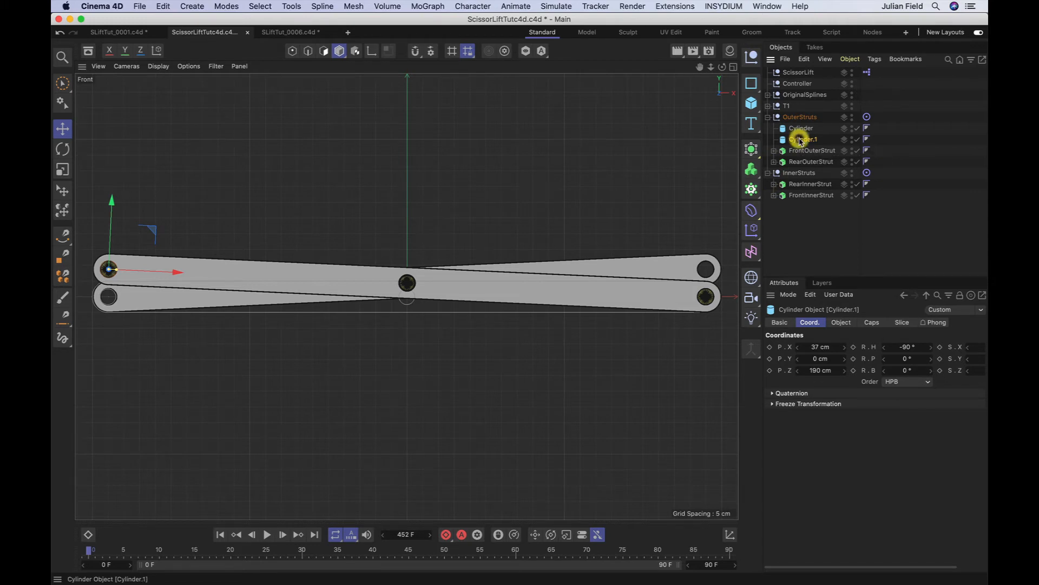
{"action": "left_click_drag", "start_coordinate": [802, 142], "coordinate": [805, 180]}
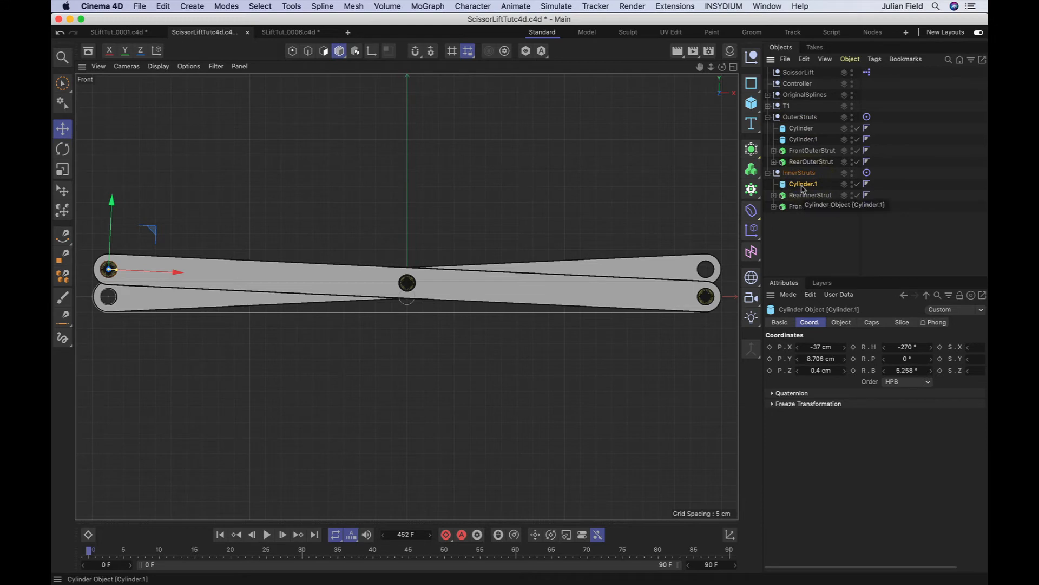
Set the InnerStruts cylinder's Y and Z positions to 0 cm and its bank rotation to 0°.
{"action": "left_click", "coordinate": [821, 358]}
{"action": "type", "text": "0"}
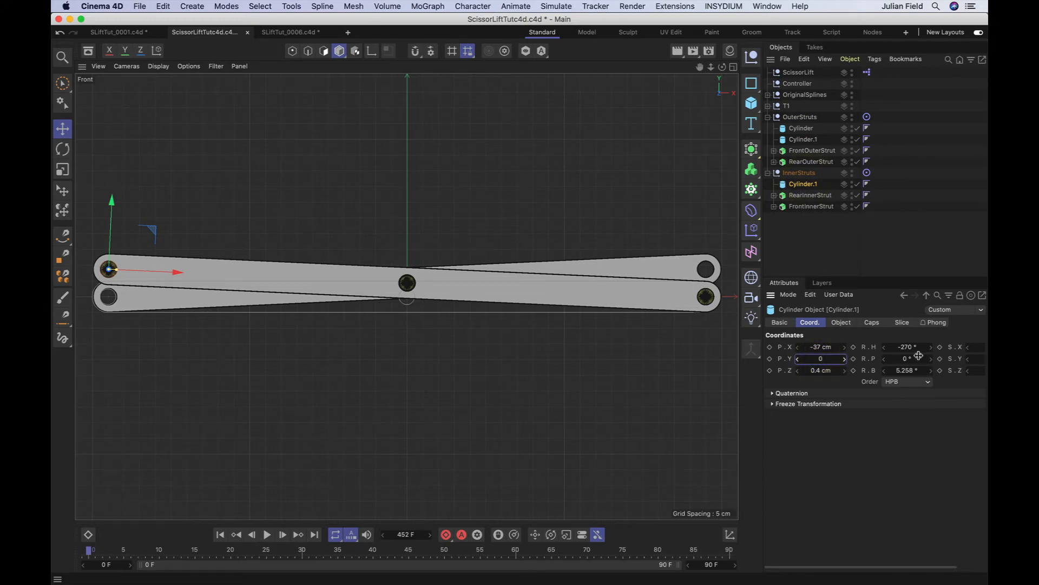
{"action": "key", "text": "Return"}
{"action": "key", "text": "Tab"}
{"action": "left_click", "coordinate": [816, 373]}
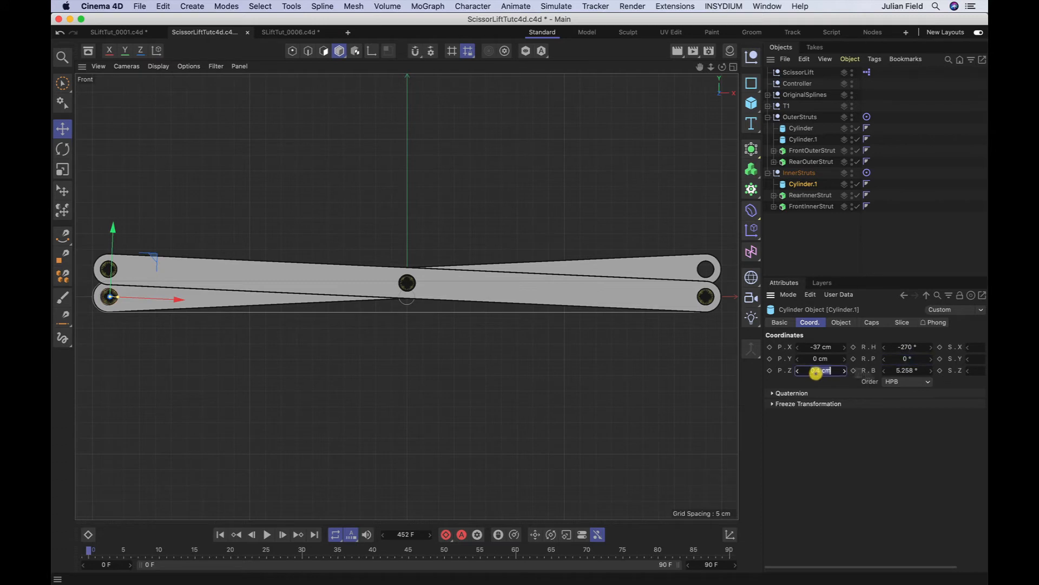
{"action": "type", "text": "0"}
{"action": "key", "text": "Return"}
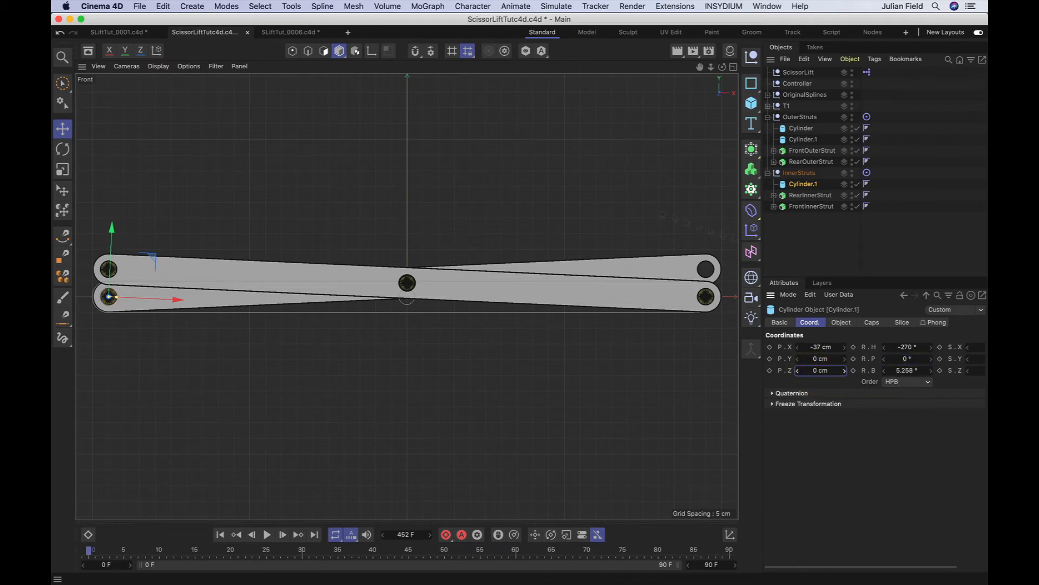
{"action": "left_click", "coordinate": [906, 371]}
{"action": "type", "text": "0"}
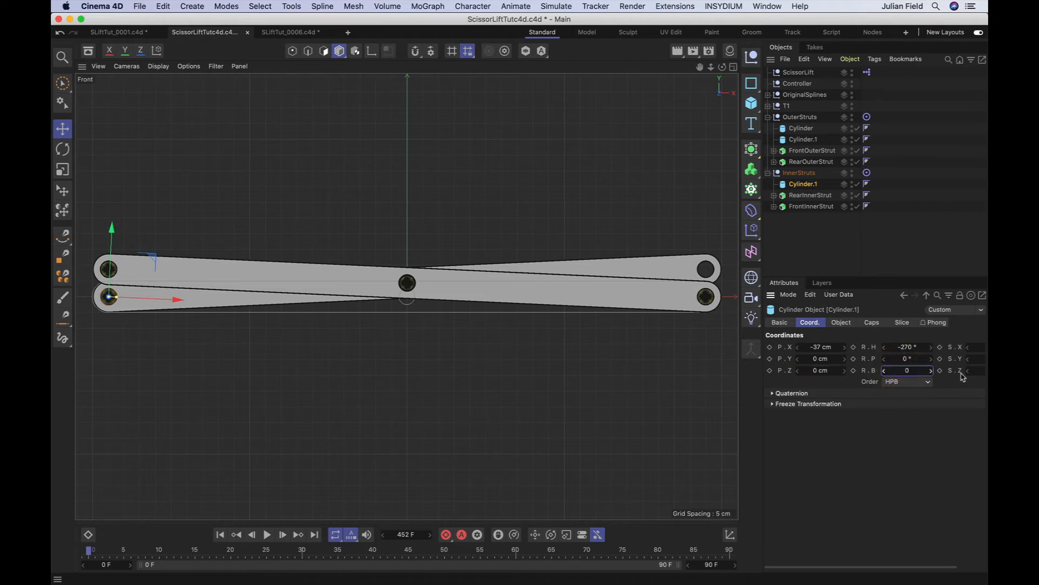
{"action": "key", "text": "Return"}
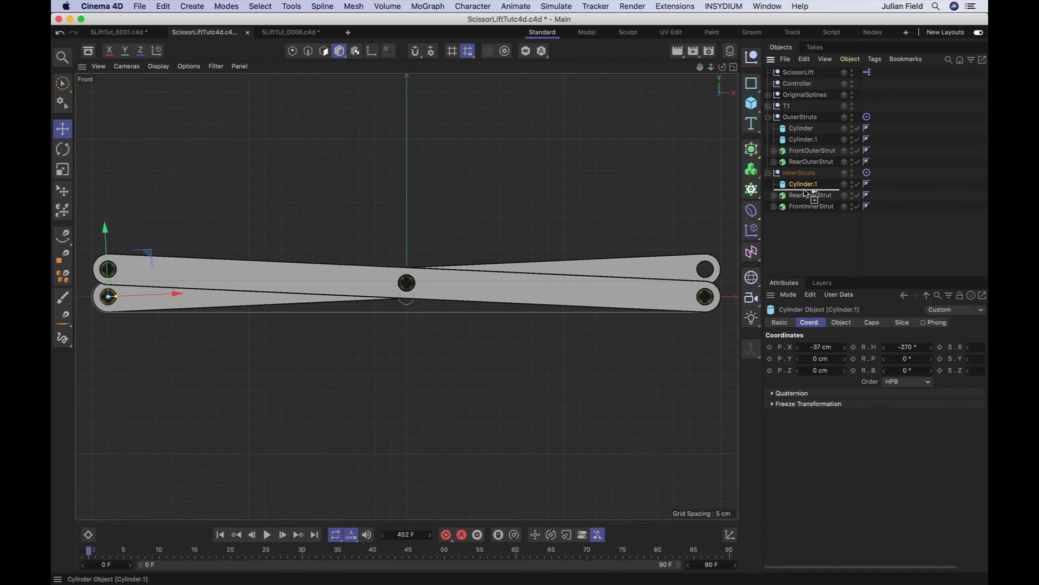
Duplicate the cylinder within InnerStruts and set the copy's Z position to 190 cm at the opposite end of the inner struts.
{"action": "mouse_move", "coordinate": [804, 186]}
{"action": "left_mouse_down", "text": "ctrl"}
{"action": "mouse_move", "coordinate": [806, 199]}
{"action": "mouse_move", "coordinate": [801, 180]}
{"action": "left_mouse_up", "text": "ctrl"}
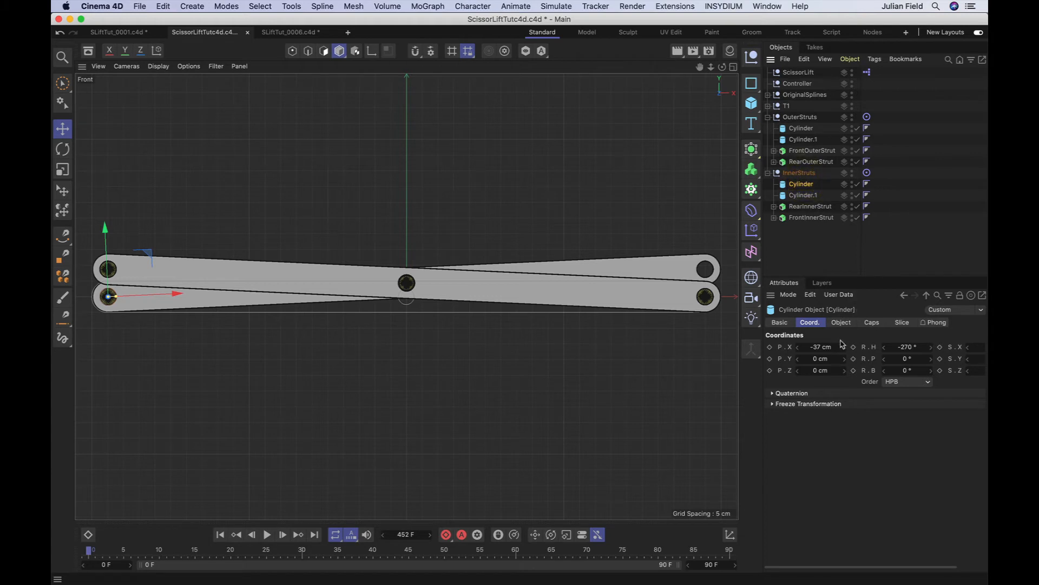
{"action": "left_click", "coordinate": [813, 369]}
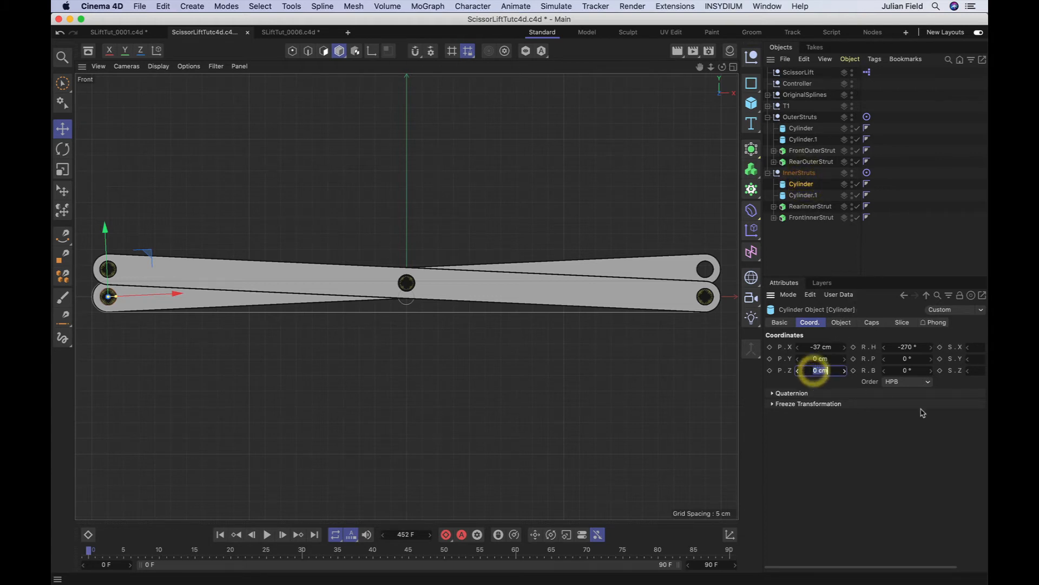
{"action": "type", "text": "190"}
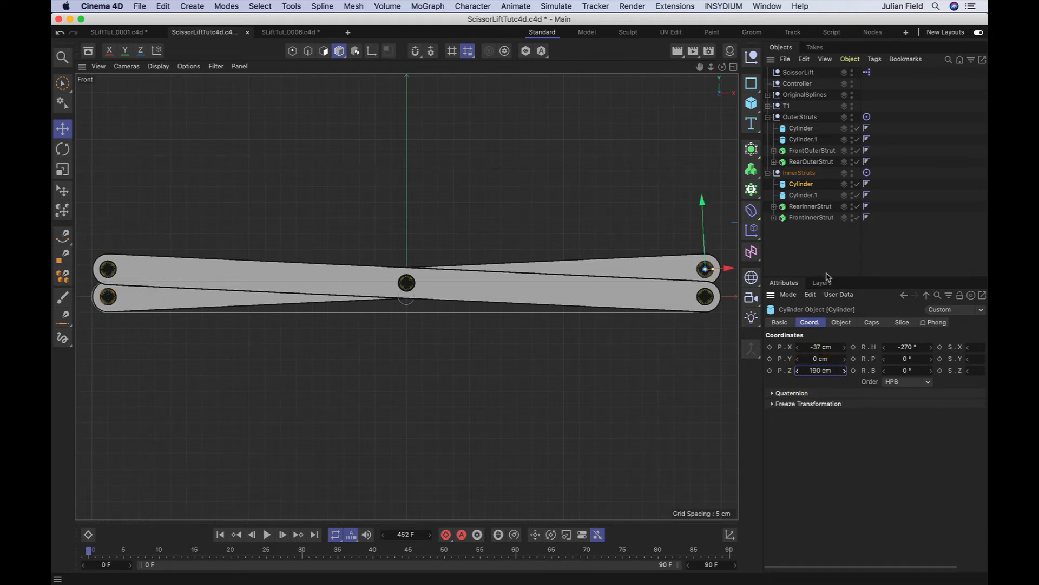
{"action": "key", "text": "F1"}
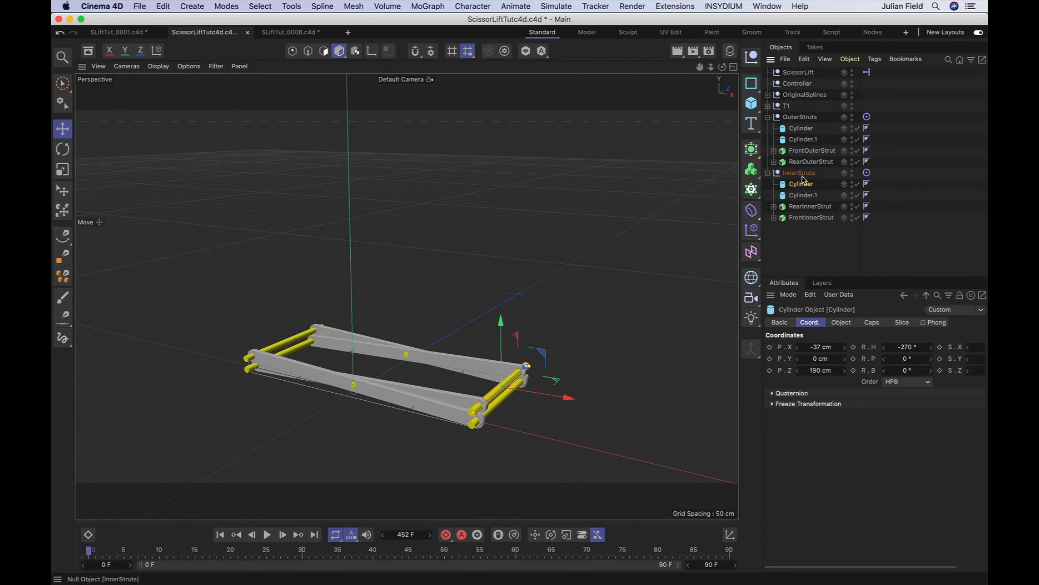
Test the rig with the Controller's user data slider by raising the lift to -92.37 and lowering it back to -94.9.
{"action": "left_click", "coordinate": [795, 86]}
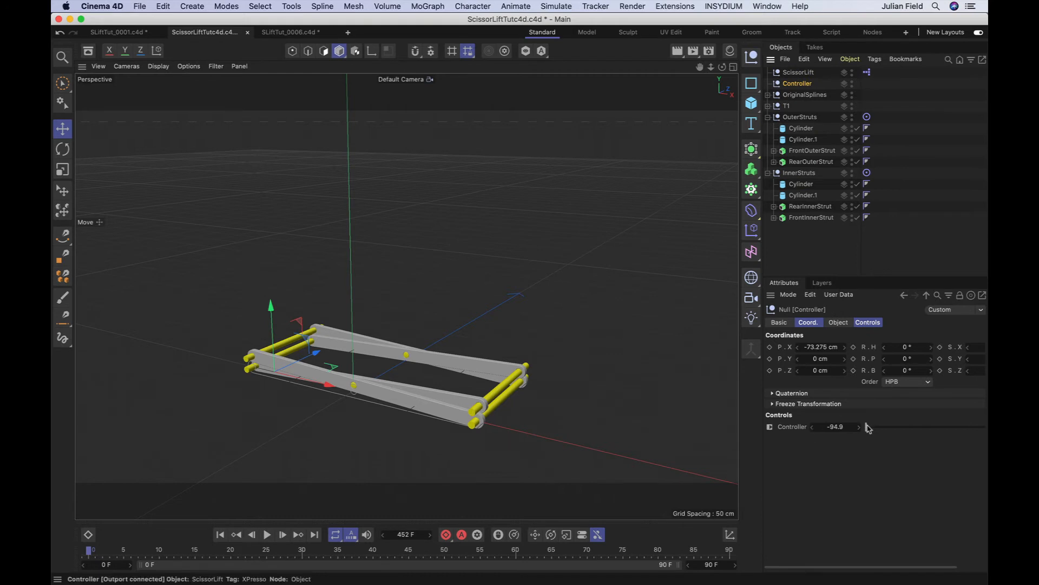
{"action": "mouse_move", "coordinate": [868, 427]}
{"action": "left_mouse_down"}
{"action": "mouse_move", "coordinate": [925, 426]}
{"action": "mouse_move", "coordinate": [871, 428]}
{"action": "left_mouse_up"}
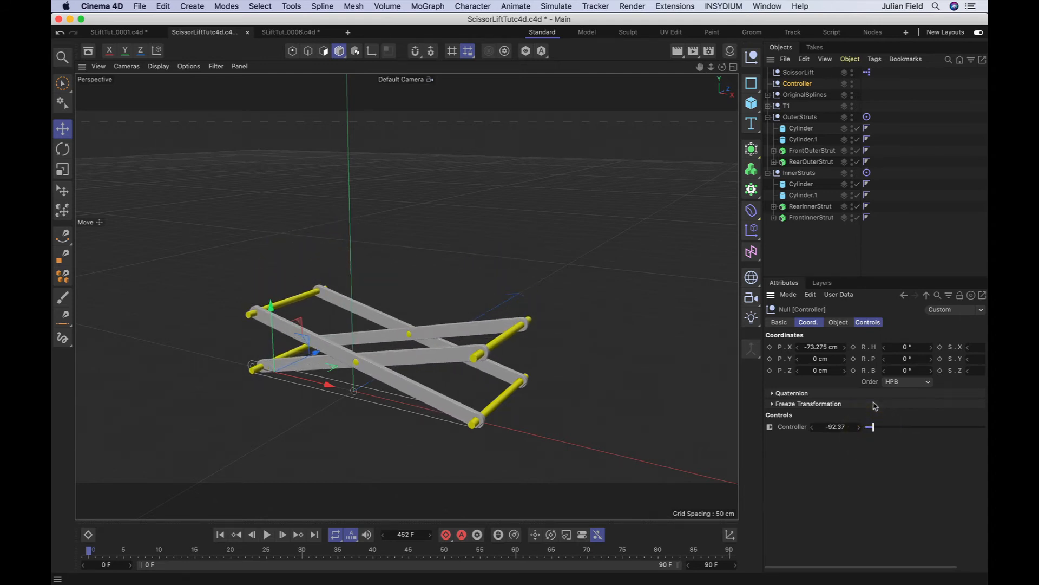
{"action": "left_click_drag", "start_coordinate": [722, 67], "coordinate": [672, 92]}
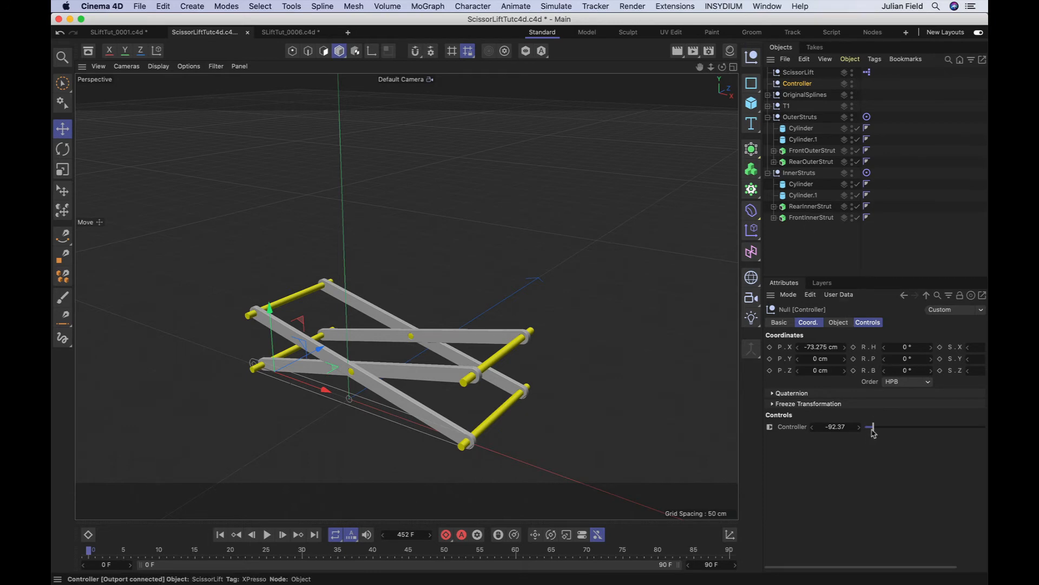
{"action": "left_click_drag", "start_coordinate": [872, 432], "coordinate": [859, 435]}
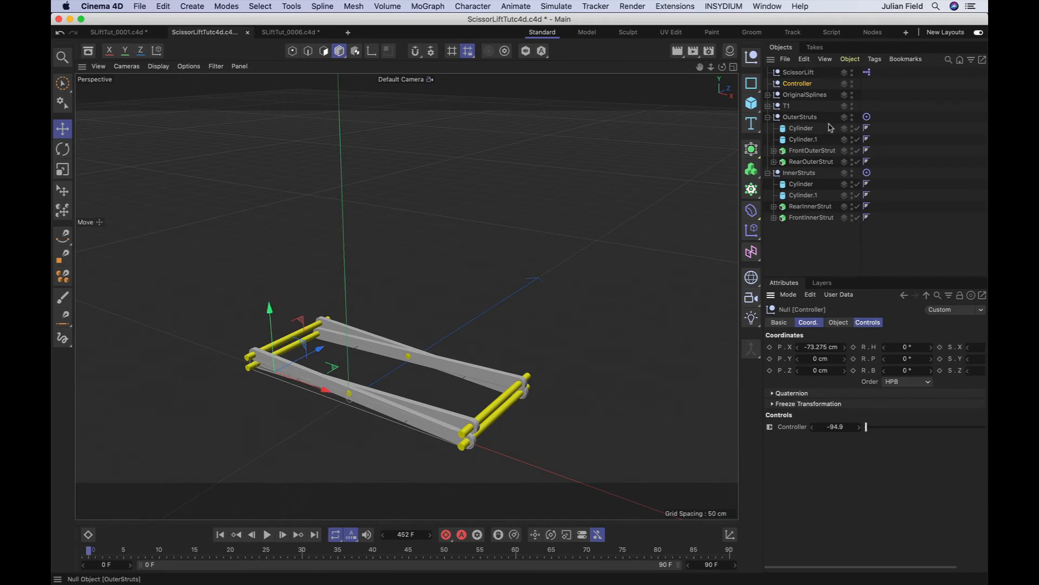
Enable cap fillets on all four cylinders in OuterStruts and InnerStruts with a radius of 0.2 cm.
{"action": "left_click_drag", "start_coordinate": [829, 128], "coordinate": [801, 141]}
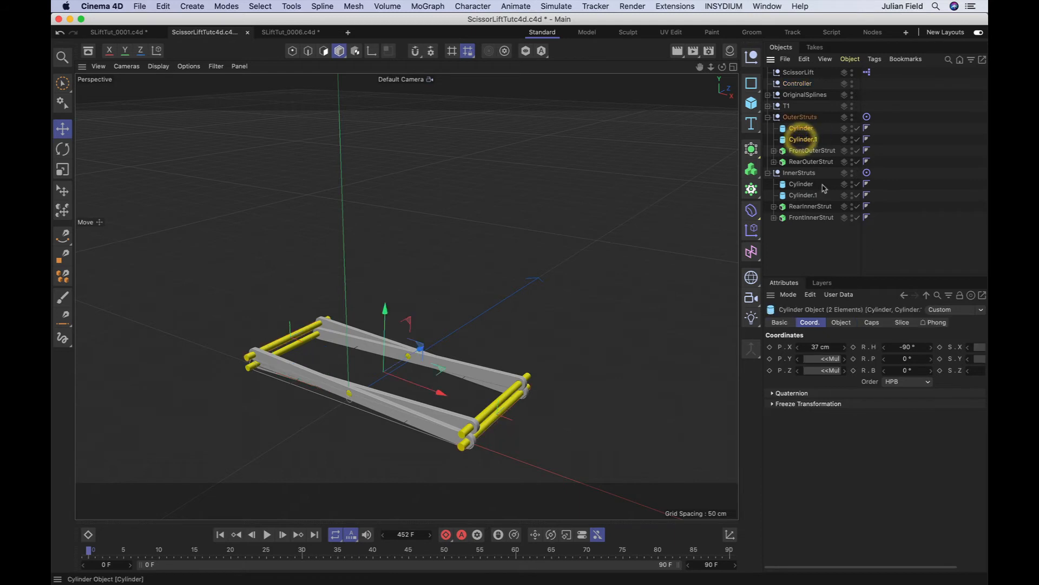
{"action": "left_click_drag", "start_coordinate": [810, 191], "coordinate": [805, 202], "text": "shift"}
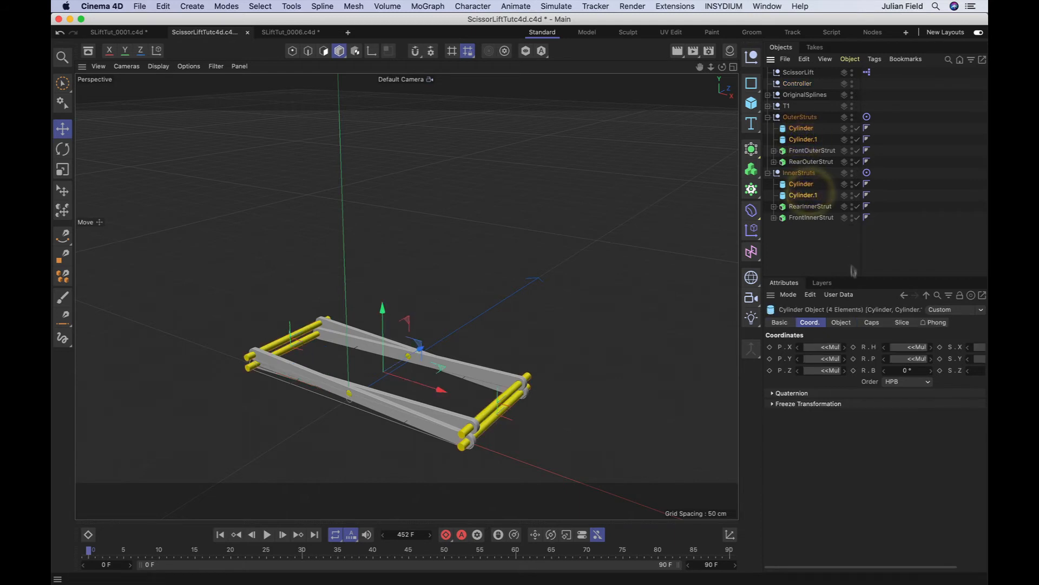
{"action": "left_click", "coordinate": [842, 323]}
{"action": "left_click", "coordinate": [872, 323]}
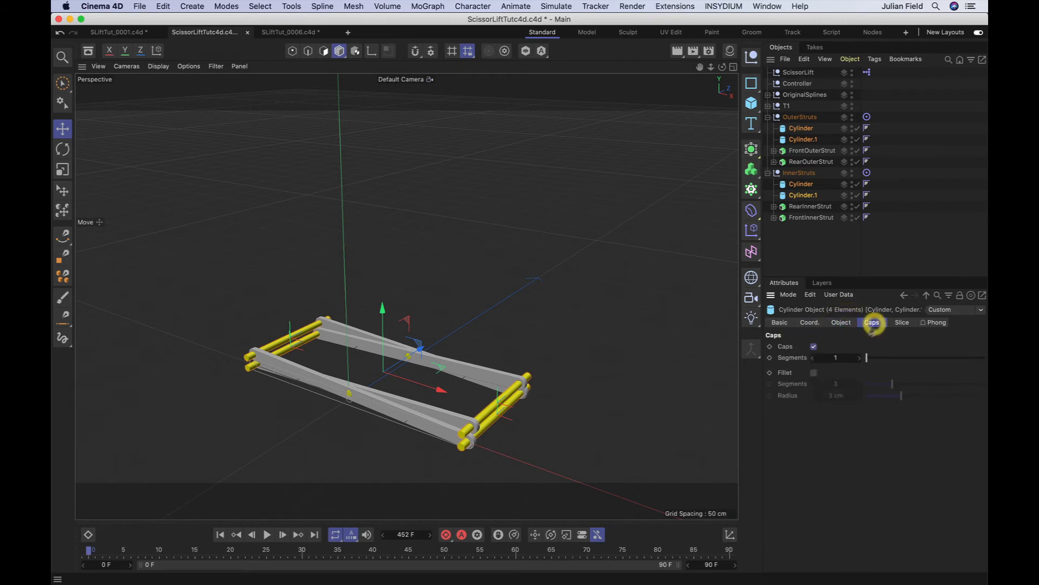
{"action": "left_click", "coordinate": [814, 373]}
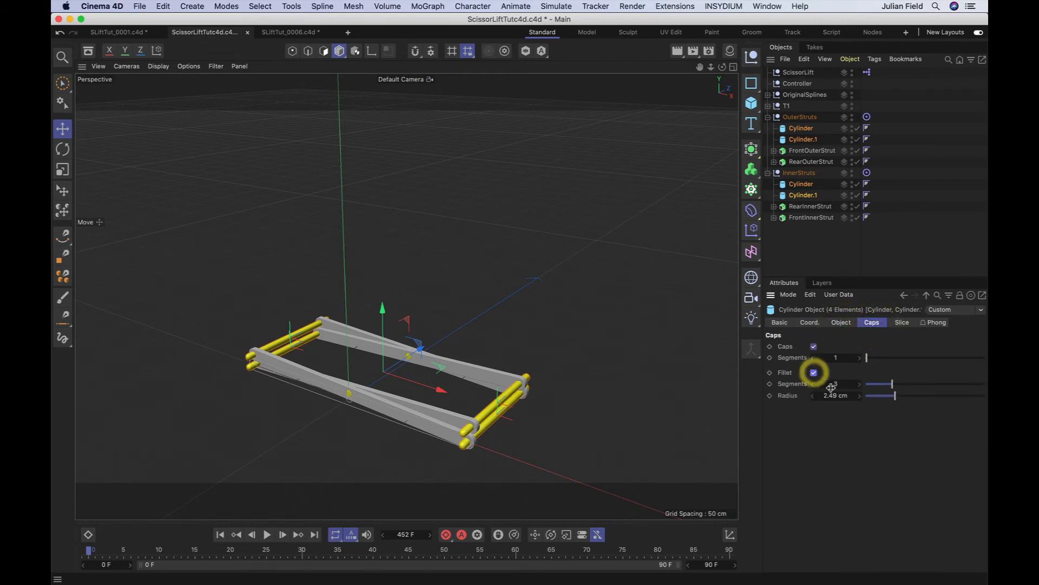
{"action": "double_click", "coordinate": [834, 397]}
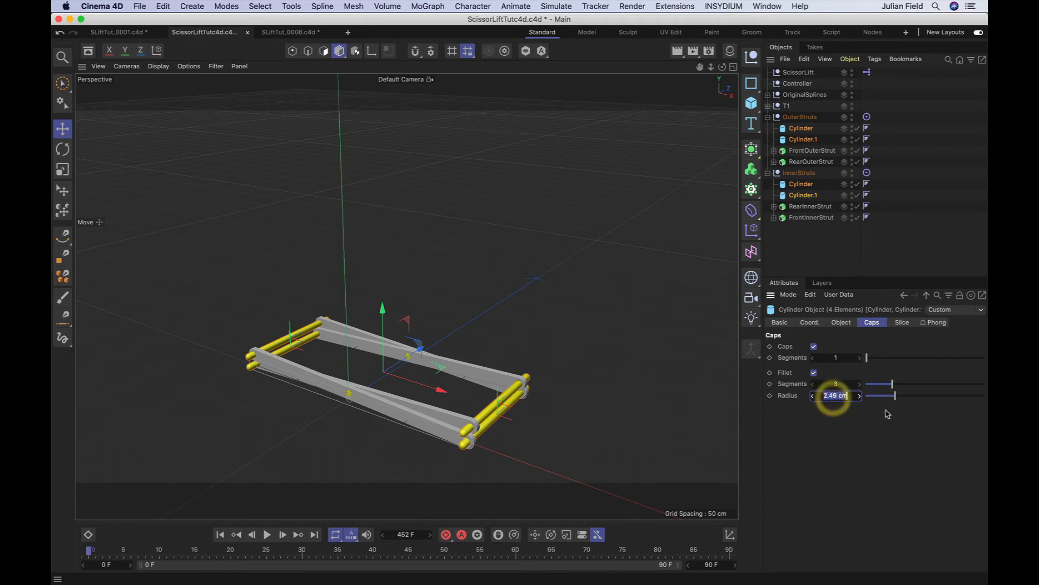
{"action": "key", "text": "BackSpace"}
{"action": "type", "text": "0.2"}
{"action": "key", "text": "Return"}
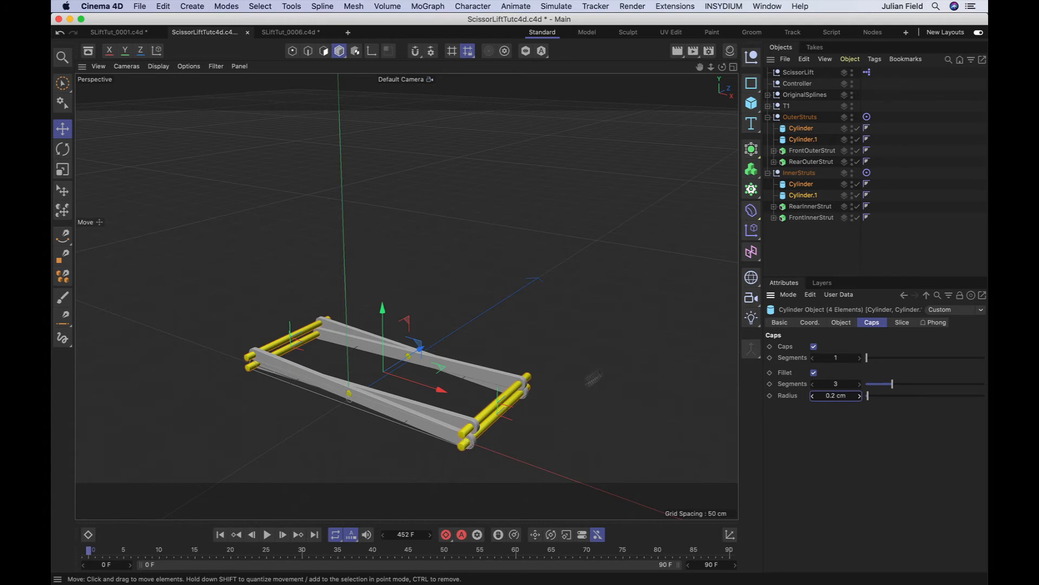
{"action": "left_click", "coordinate": [769, 244]}
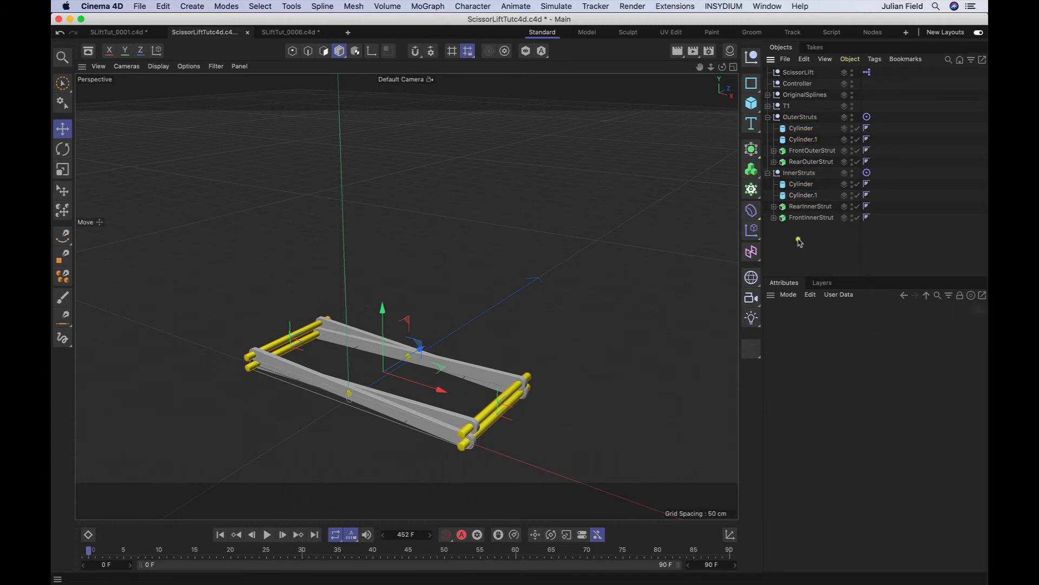
Add a cube and size it as a flat plate of 206 cm in X, 2 cm in Y and 100 cm in Z.
{"action": "left_click", "coordinate": [754, 104]}
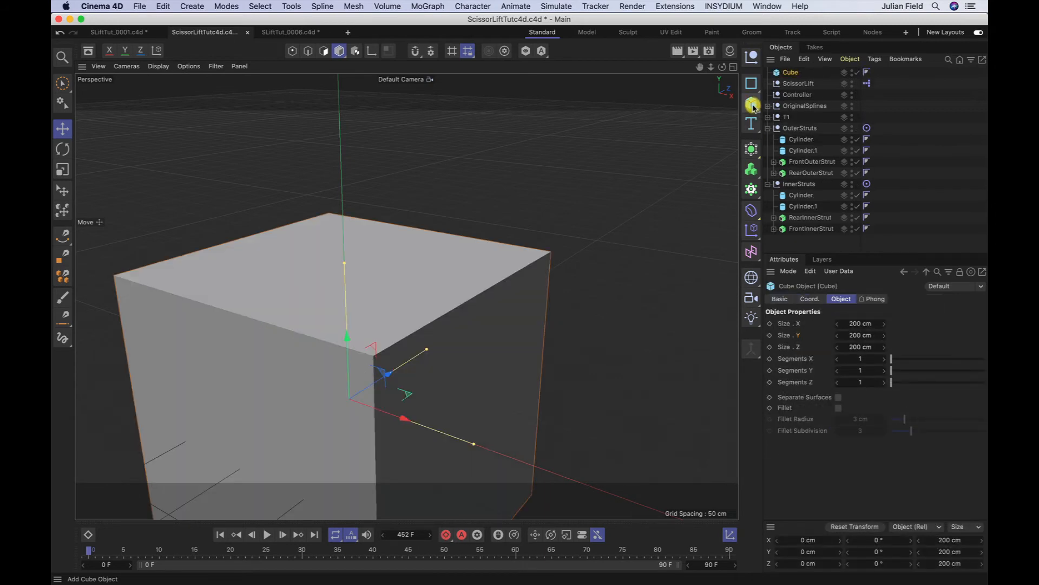
{"action": "double_click", "coordinate": [858, 323]}
{"action": "type", "text": "20"}
{"action": "double_click", "coordinate": [860, 335]}
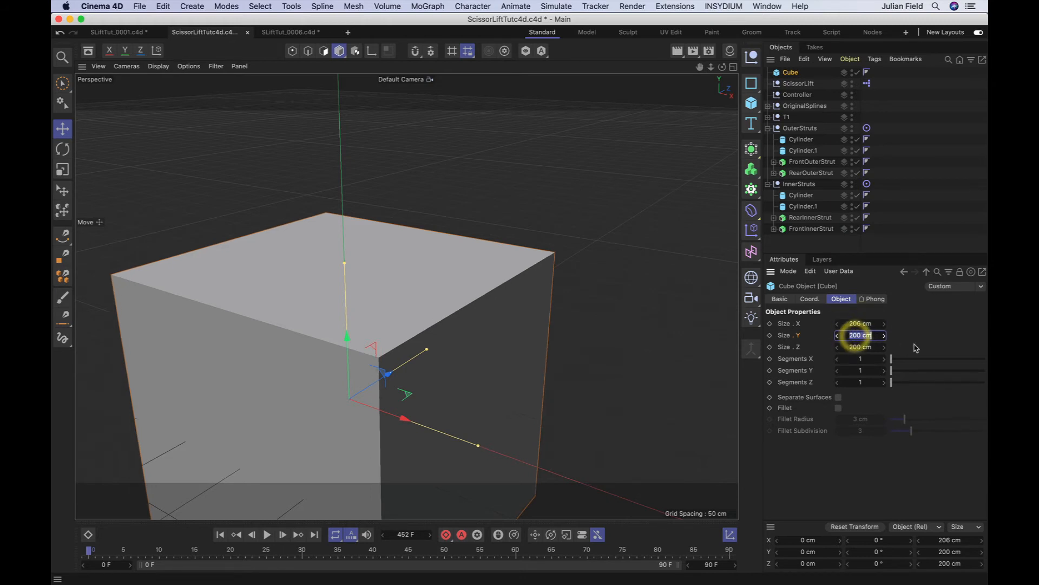
{"action": "type", "text": "2"}
{"action": "key", "text": "Tab"}
{"action": "type", "text": "10"}
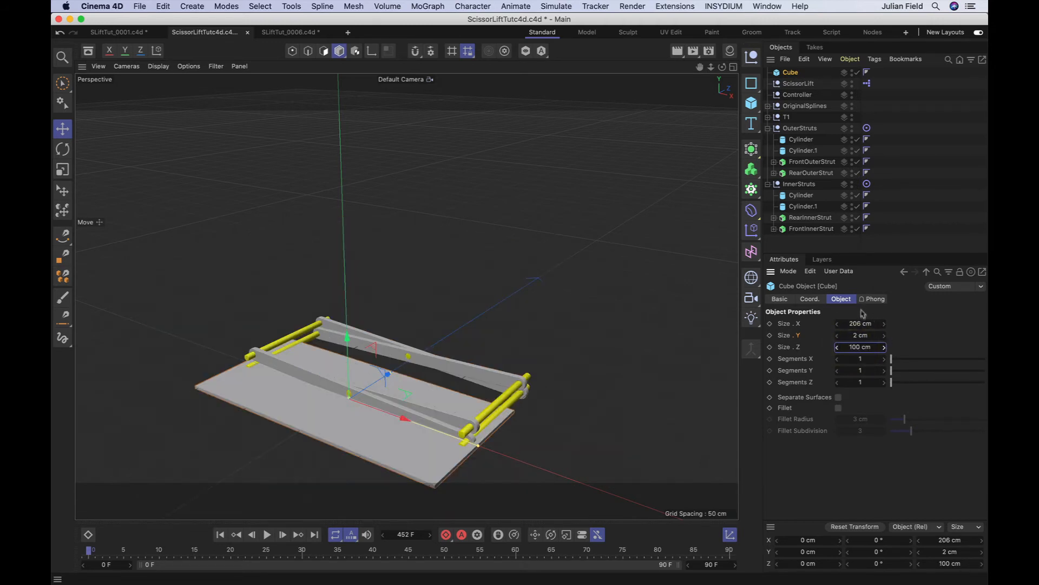
Set the flat cube's Z position to 37 cm.
{"action": "left_click", "coordinate": [818, 300]}
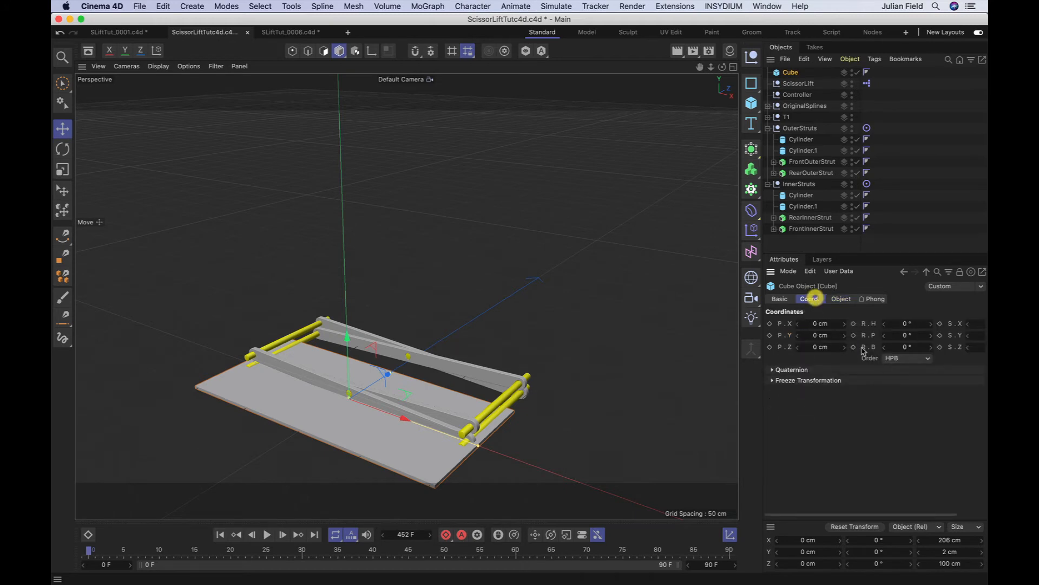
{"action": "left_click", "coordinate": [819, 324]}
{"action": "double_click", "coordinate": [820, 347]}
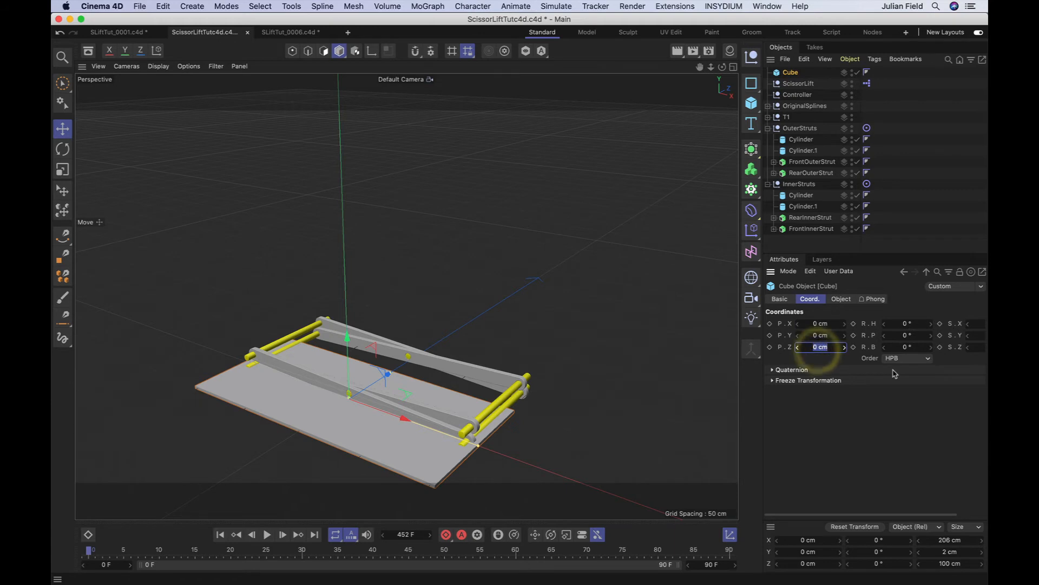
{"action": "key", "text": "Return"}
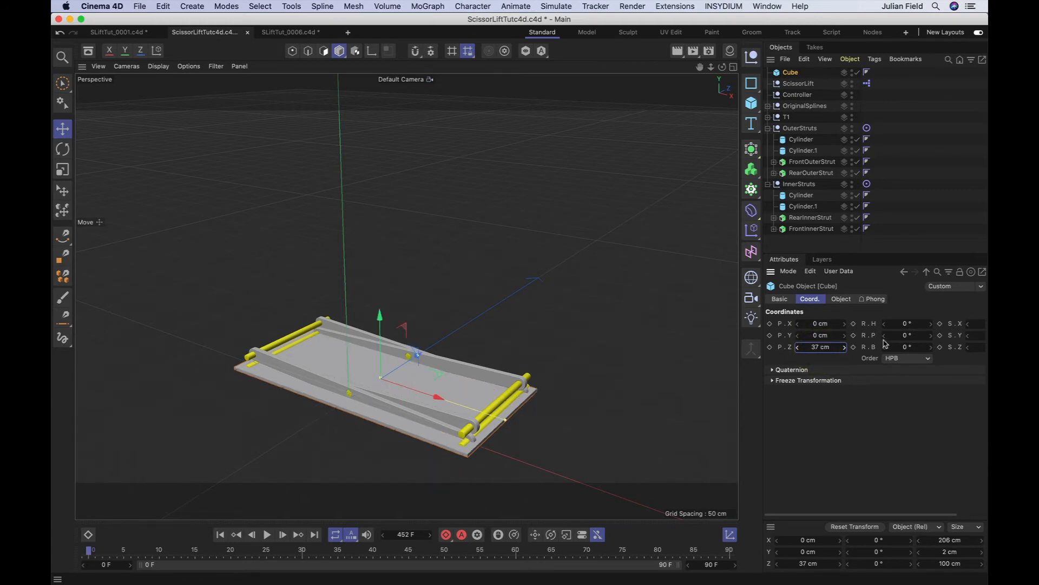
Check the flat cube's placement from the top and set its Z position to 40 cm.
{"action": "key", "text": "F2"}
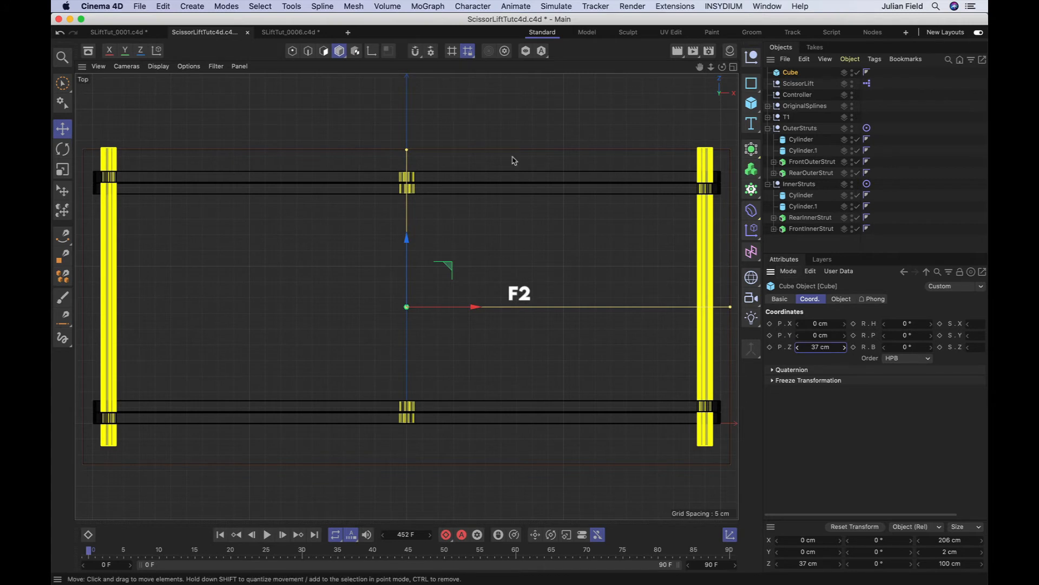
{"action": "left_click", "coordinate": [816, 348]}
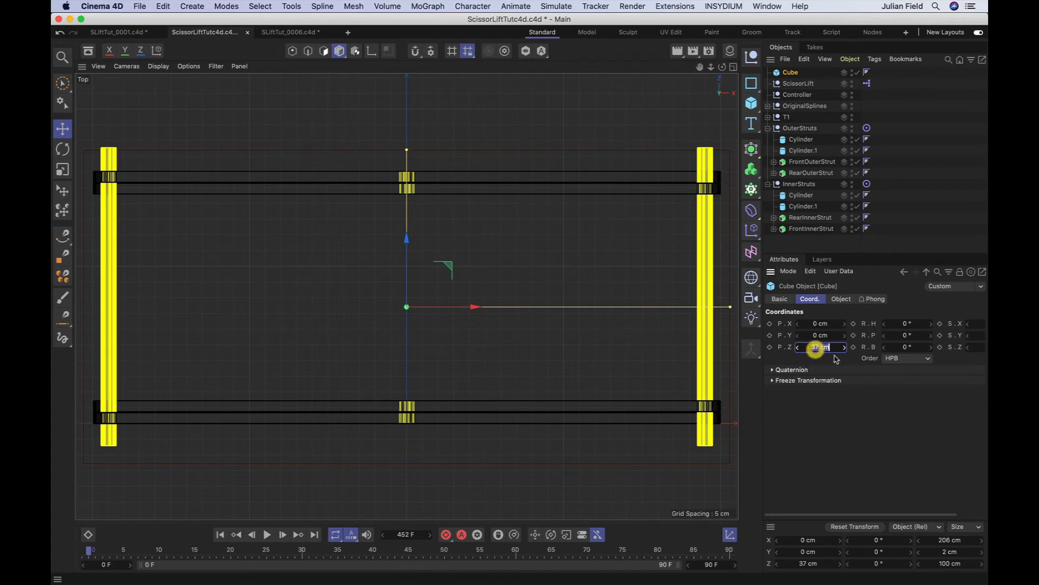
{"action": "type", "text": "40"}
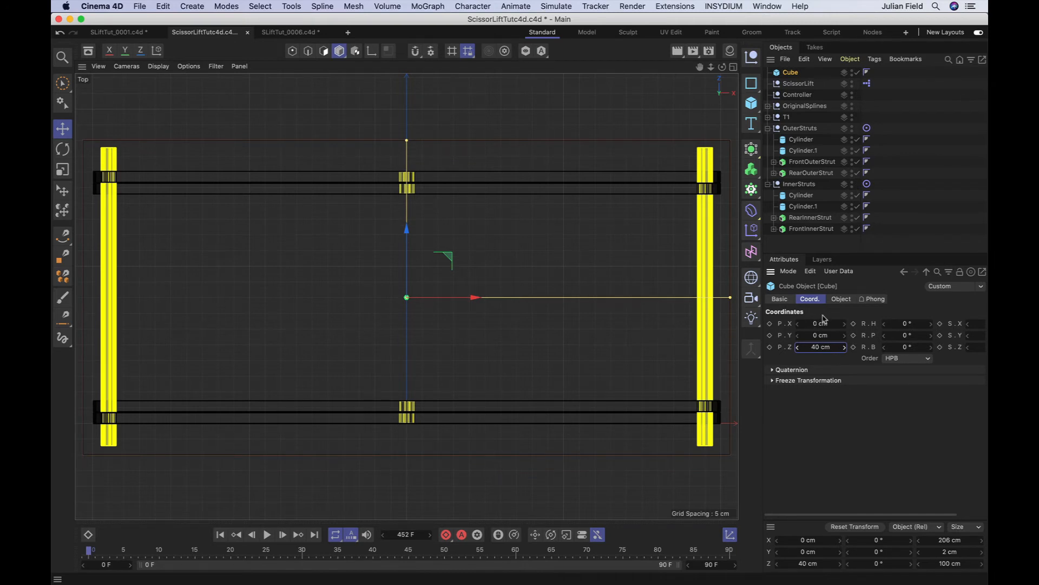
{"action": "key", "text": "F1"}
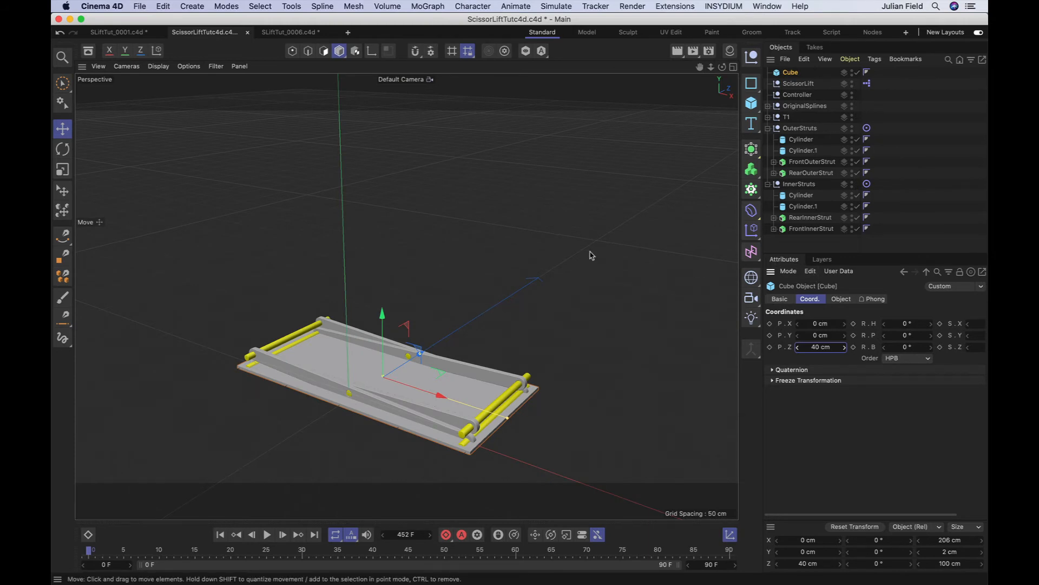
In the front view, lower the flat cube to just beneath the struts, at a Y position of about -6.3 cm.
{"action": "key", "text": "F4"}
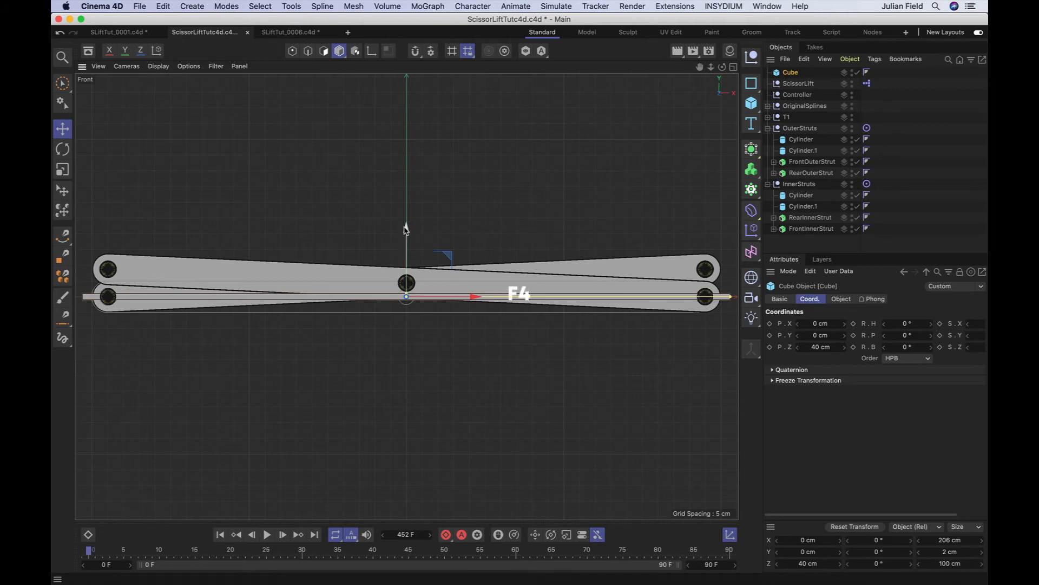
{"action": "left_click_drag", "start_coordinate": [406, 230], "coordinate": [407, 249]}
{"action": "left_click", "coordinate": [800, 238]}
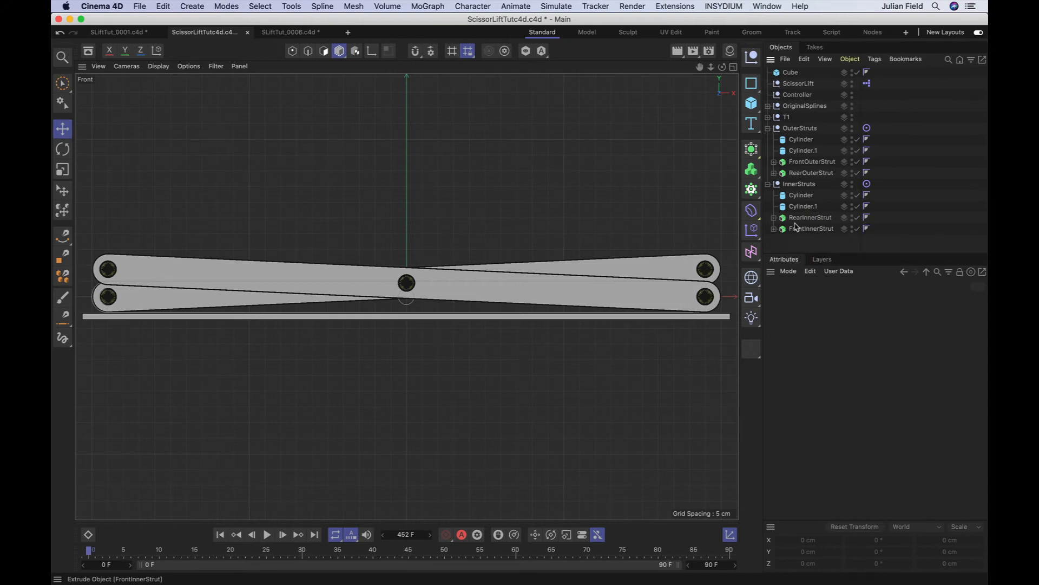
{"action": "key", "text": "F1"}
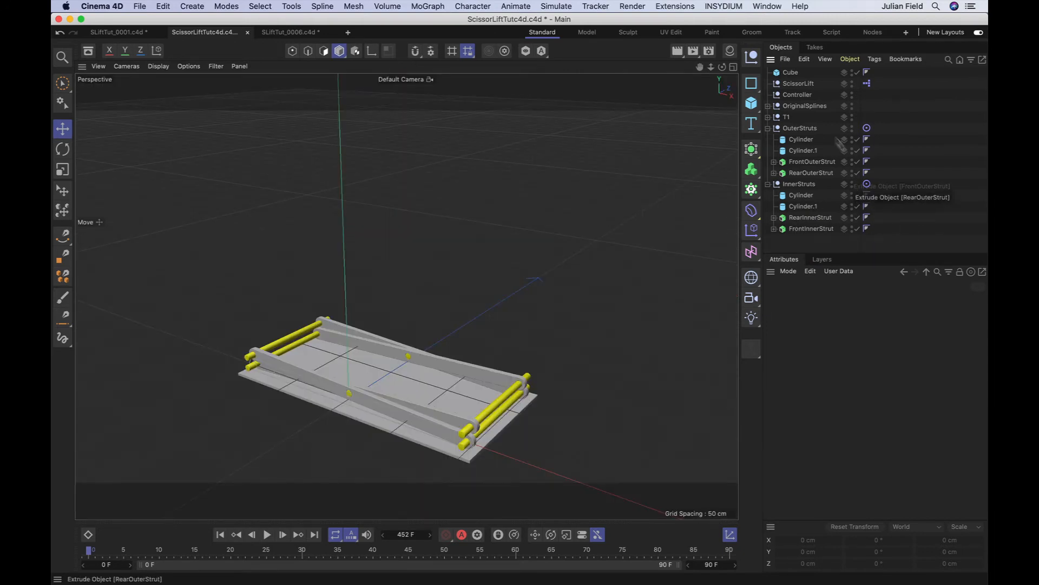
Enable the fillet on the flat cube and set its fillet radius to 0.2 cm.
{"action": "left_click", "coordinate": [788, 72]}
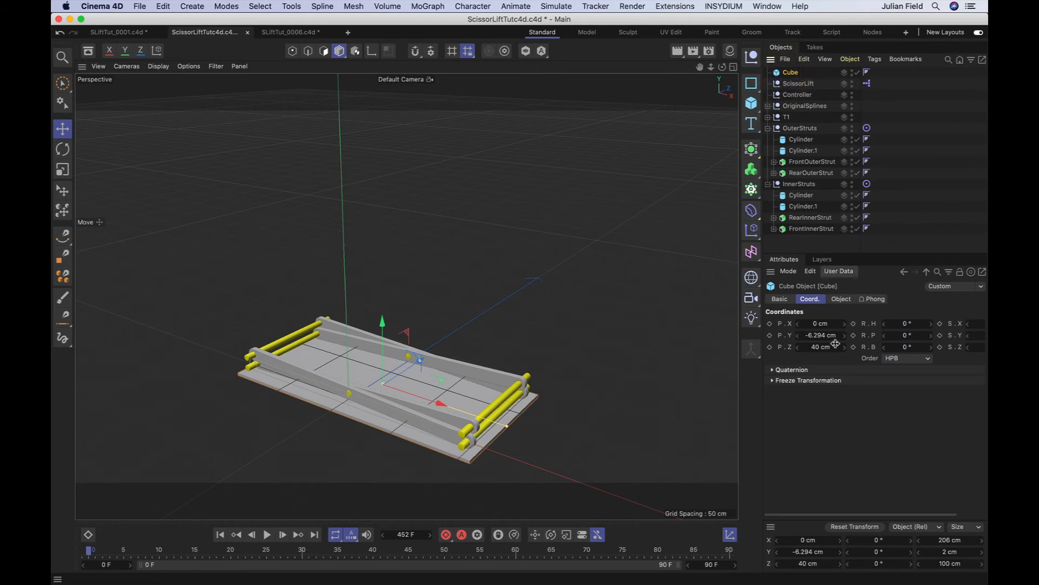
{"action": "left_click", "coordinate": [840, 299]}
{"action": "left_click", "coordinate": [838, 408]}
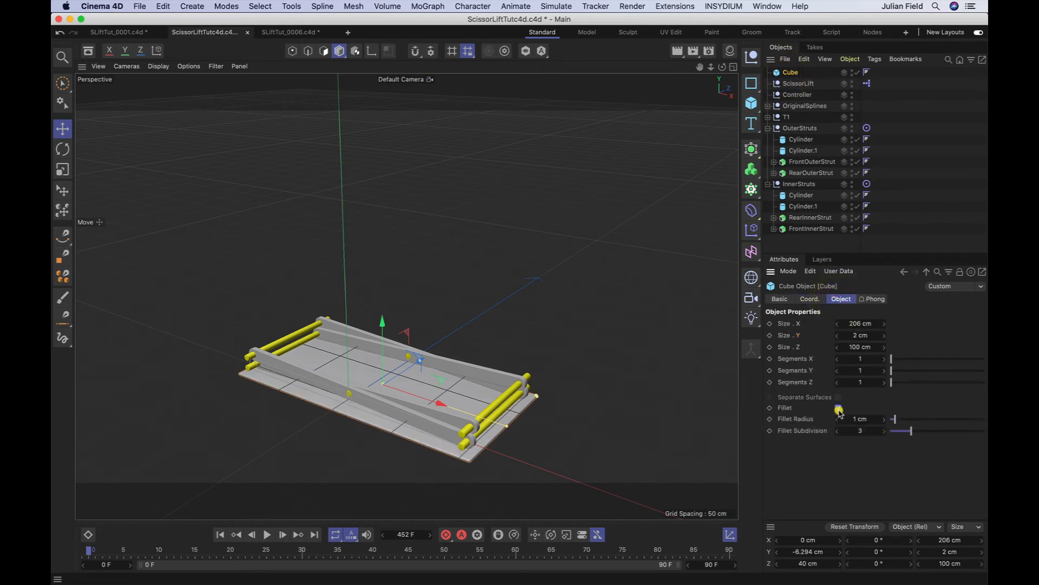
{"action": "left_click", "coordinate": [856, 419]}
{"action": "type", "text": ".2"}
{"action": "key", "text": "Return"}
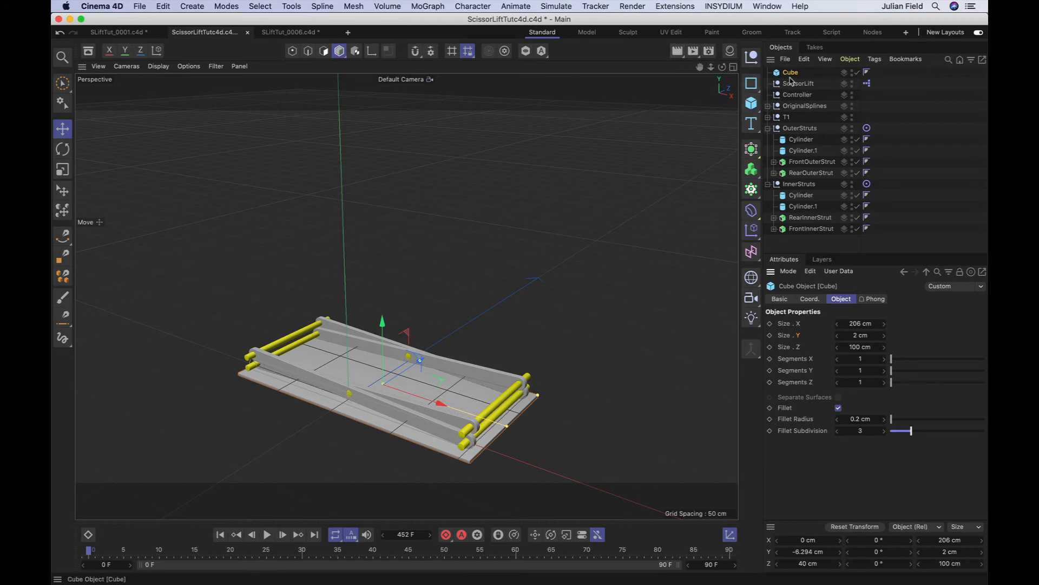
Add a second cube primitive to the scene and rename it Cube.
{"action": "left_click", "coordinate": [752, 103]}
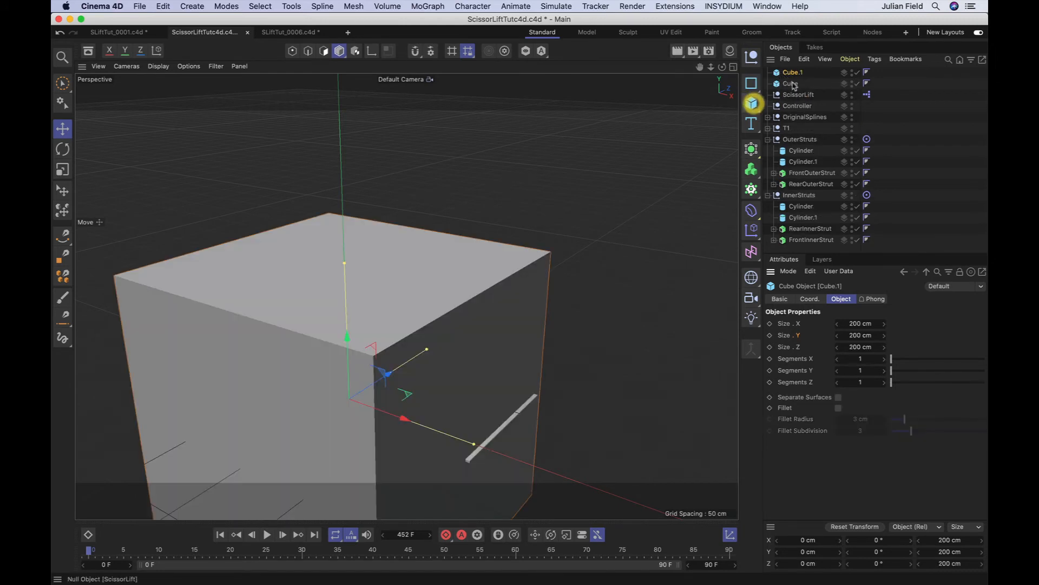
{"action": "double_click", "coordinate": [808, 73]}
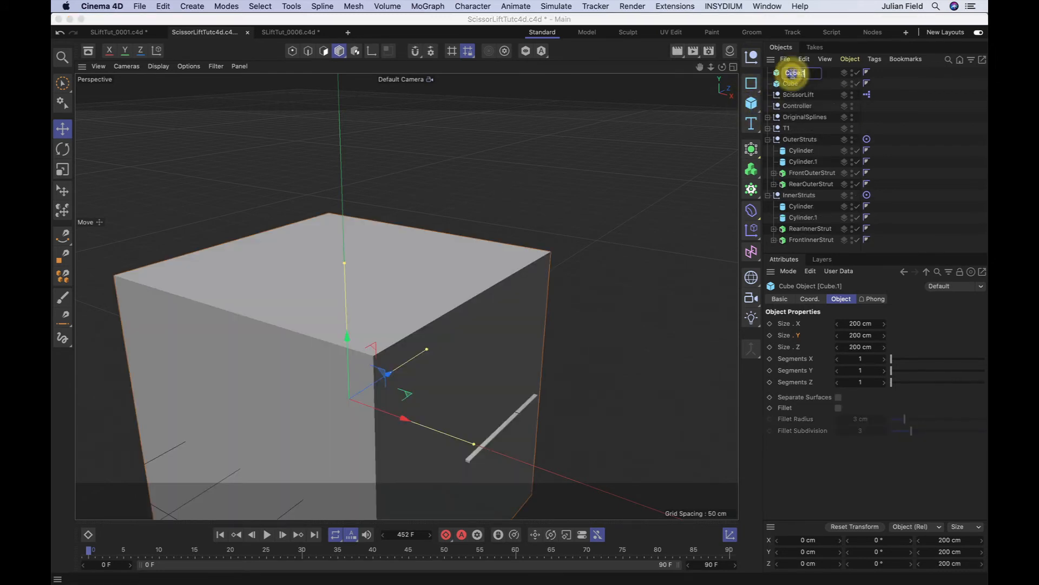
{"action": "key", "text": "BackSpace"}
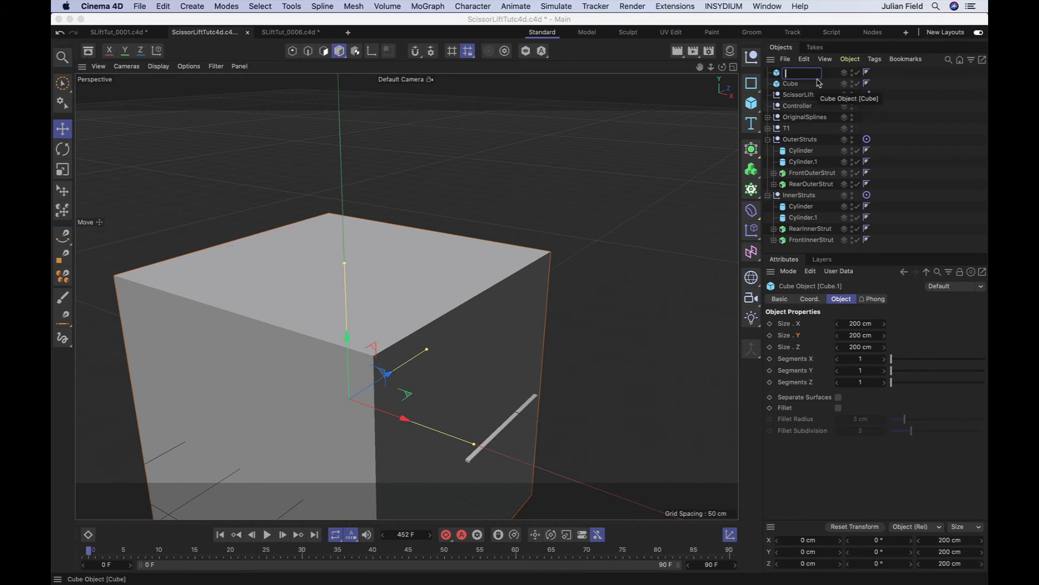
{"action": "left_click", "coordinate": [823, 89]}
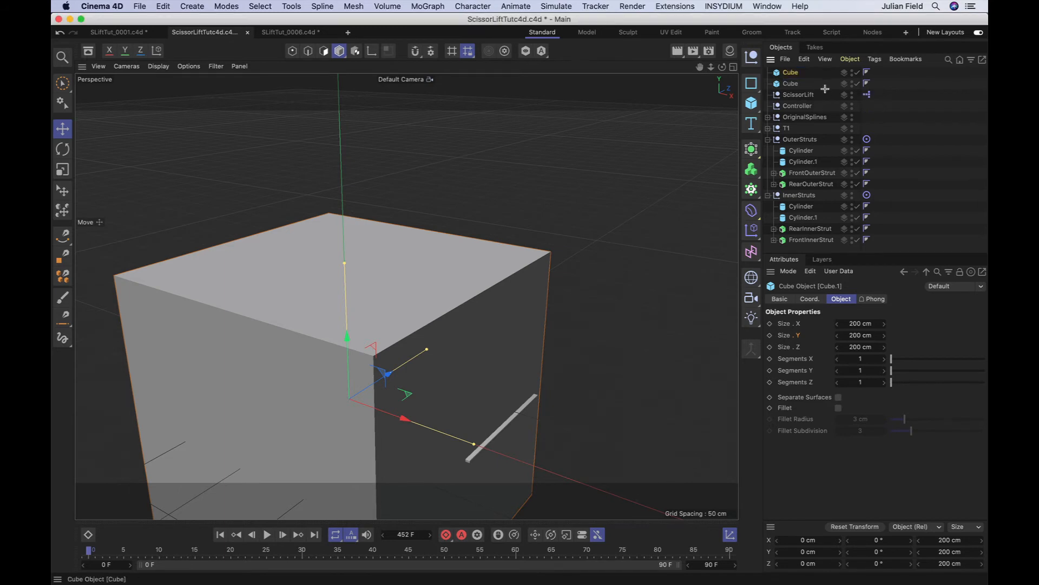
Set the newest cube's size to 105 cm in X, 11 cm in Y and 6 cm in Z.
{"action": "left_click", "coordinate": [793, 73]}
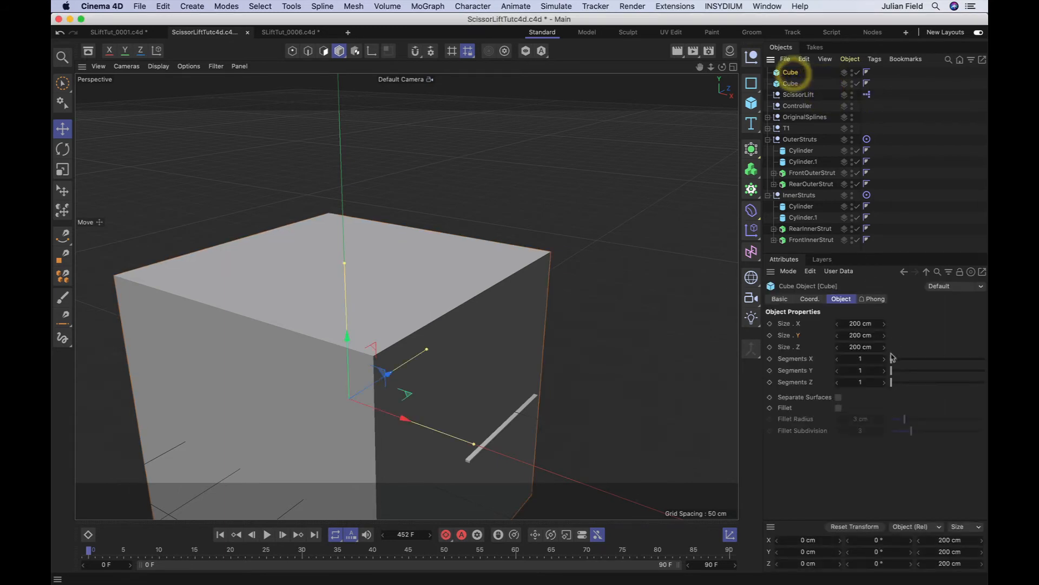
{"action": "left_click", "coordinate": [860, 324]}
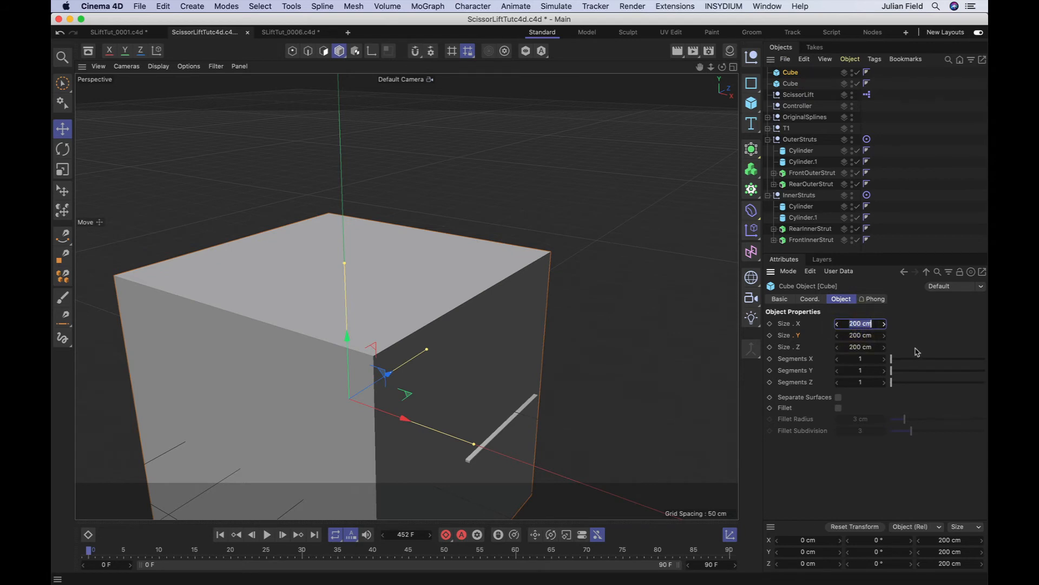
{"action": "type", "text": "105"}
{"action": "left_click", "coordinate": [859, 335]}
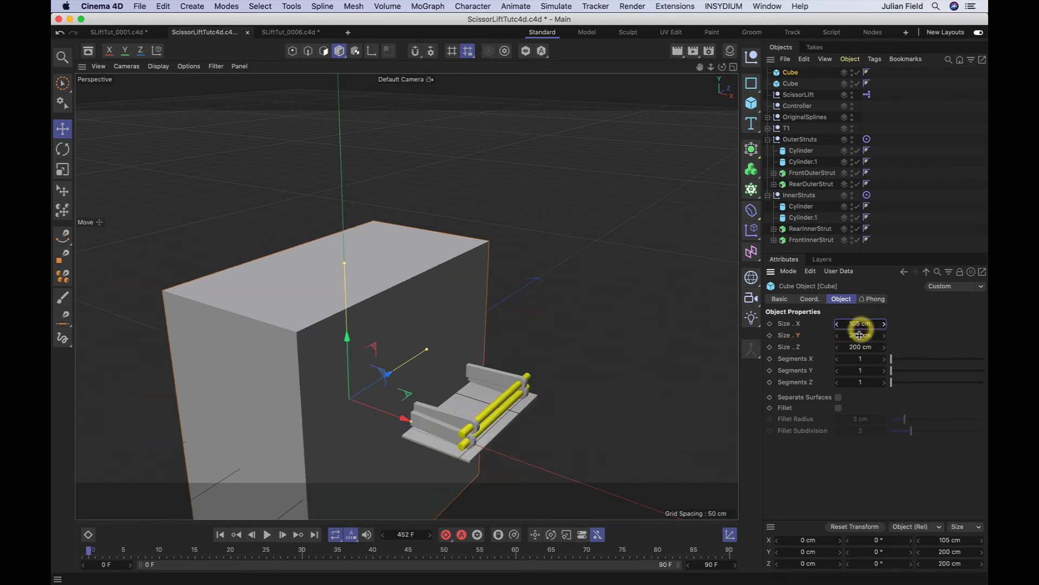
{"action": "type", "text": "11"}
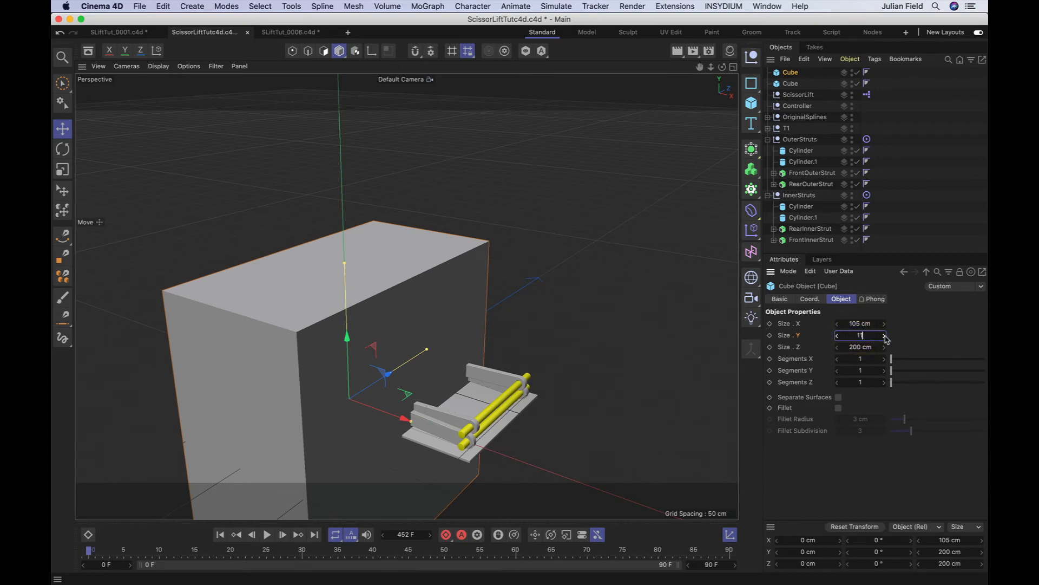
{"action": "key", "text": "Return"}
{"action": "left_click", "coordinate": [861, 347]}
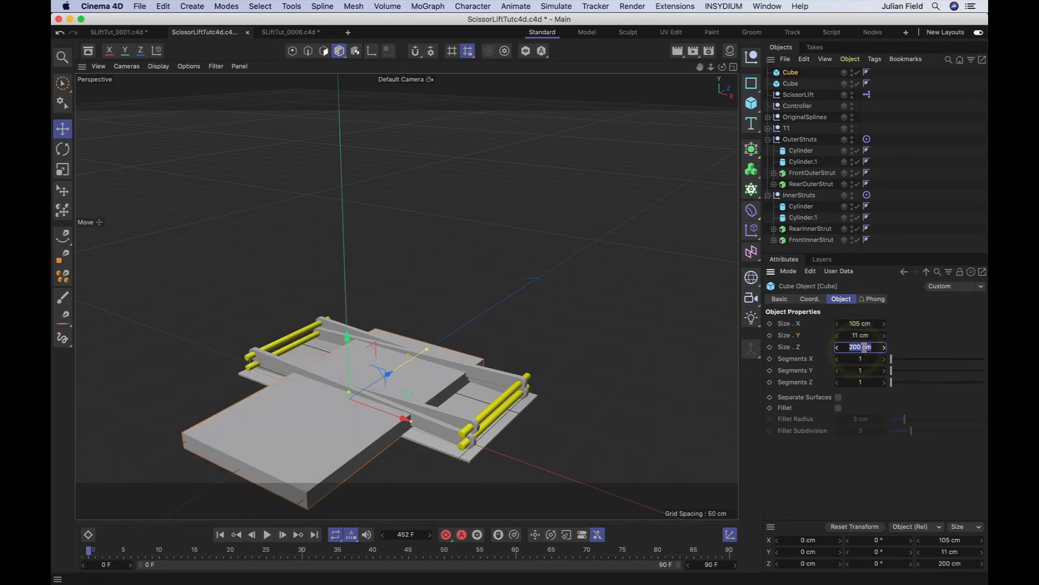
{"action": "type", "text": "6"}
{"action": "key", "text": "Return"}
{"action": "middle_click_drag", "start_coordinate": [415, 330], "coordinate": [430, 326], "text": "alt"}
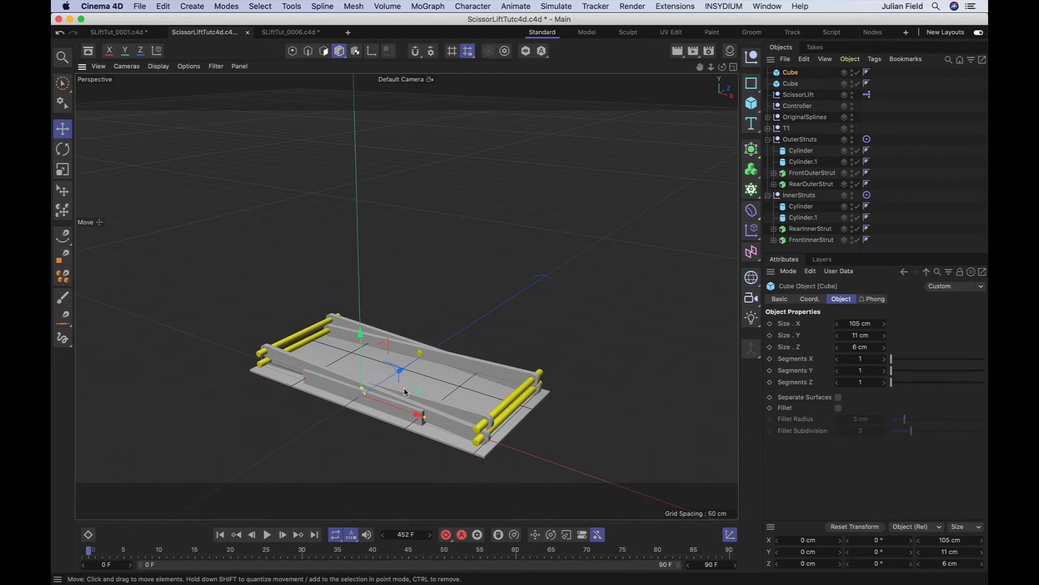
In the top view, move the bar-shaped cube outside the front struts, to about X -47.4 cm and Z -6.1 cm.
{"action": "key", "text": "F2"}
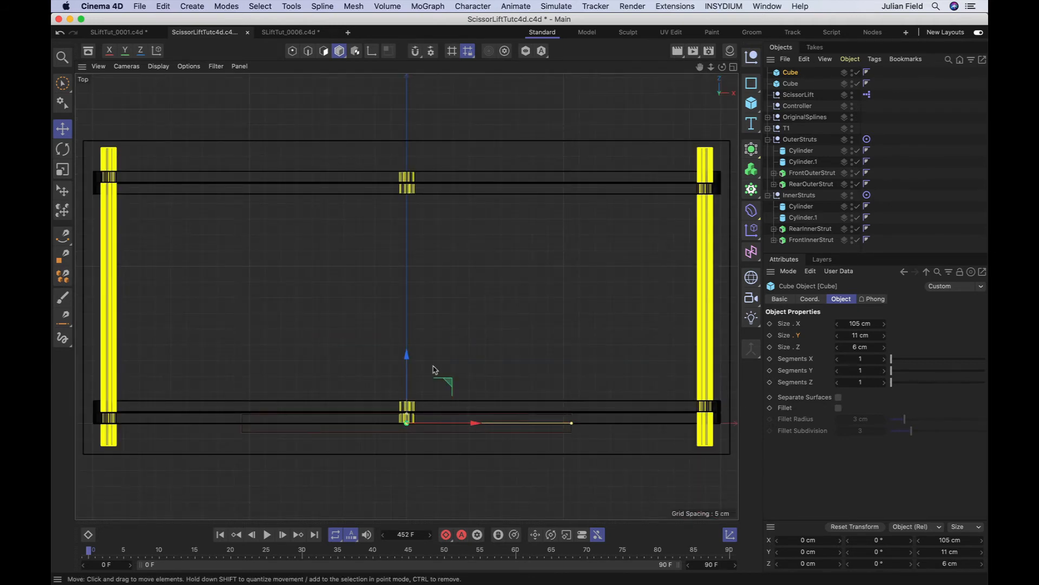
{"action": "left_click_drag", "start_coordinate": [700, 67], "coordinate": [766, 17]}
{"action": "left_click_drag", "start_coordinate": [472, 303], "coordinate": [474, 322]}
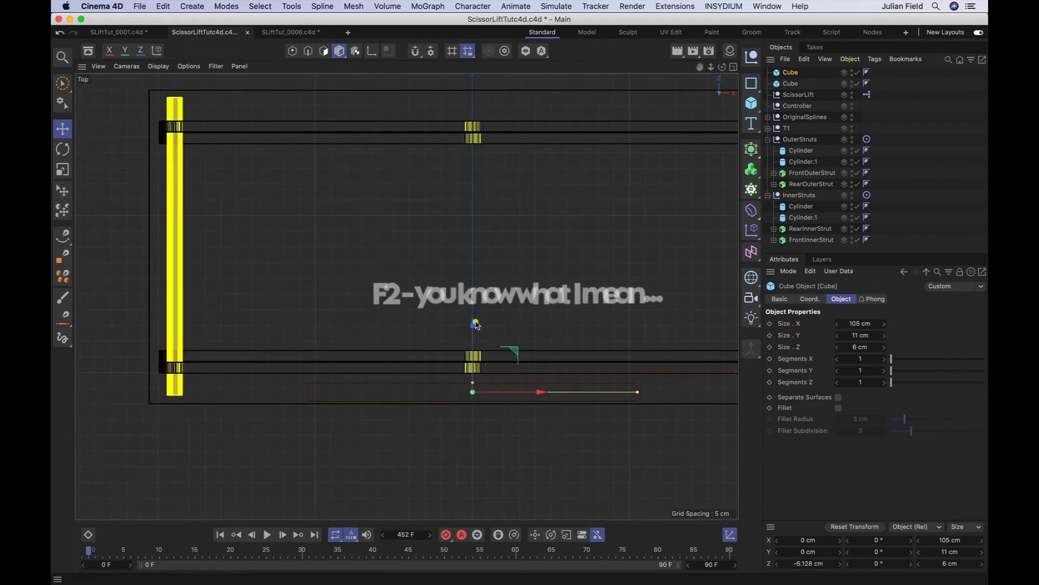
{"action": "left_click_drag", "start_coordinate": [542, 394], "coordinate": [383, 394]}
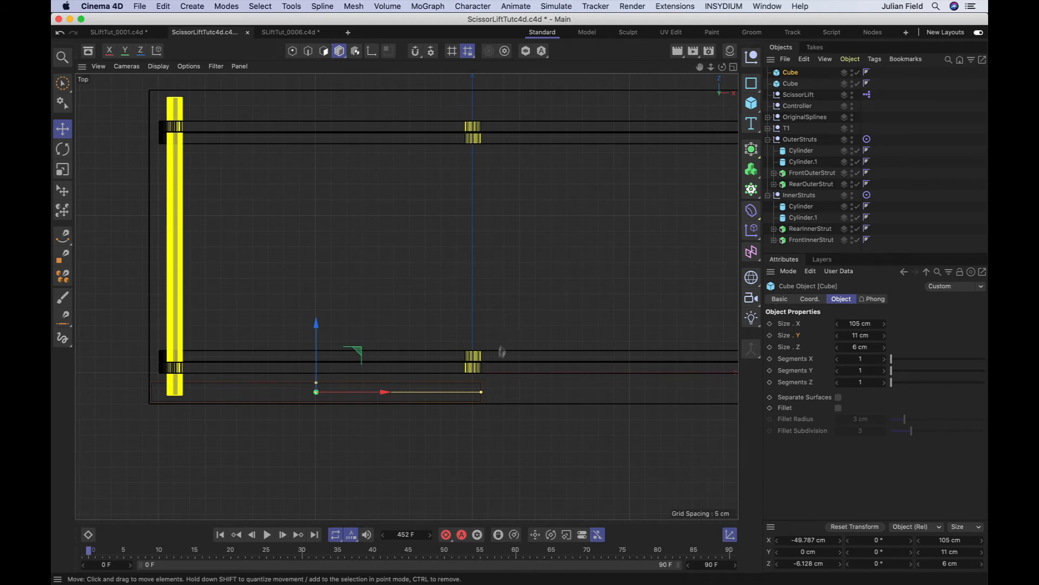
{"action": "left_click_drag", "start_coordinate": [385, 394], "coordinate": [394, 394]}
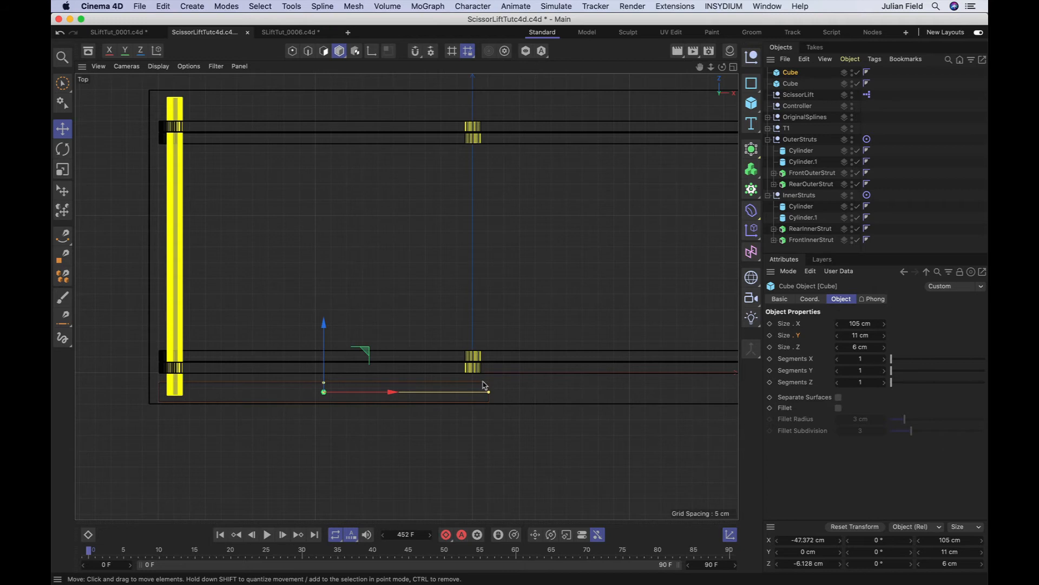
Make the bar-shaped cube editable and select its long side polygon facing the struts.
{"action": "key", "text": "F1"}
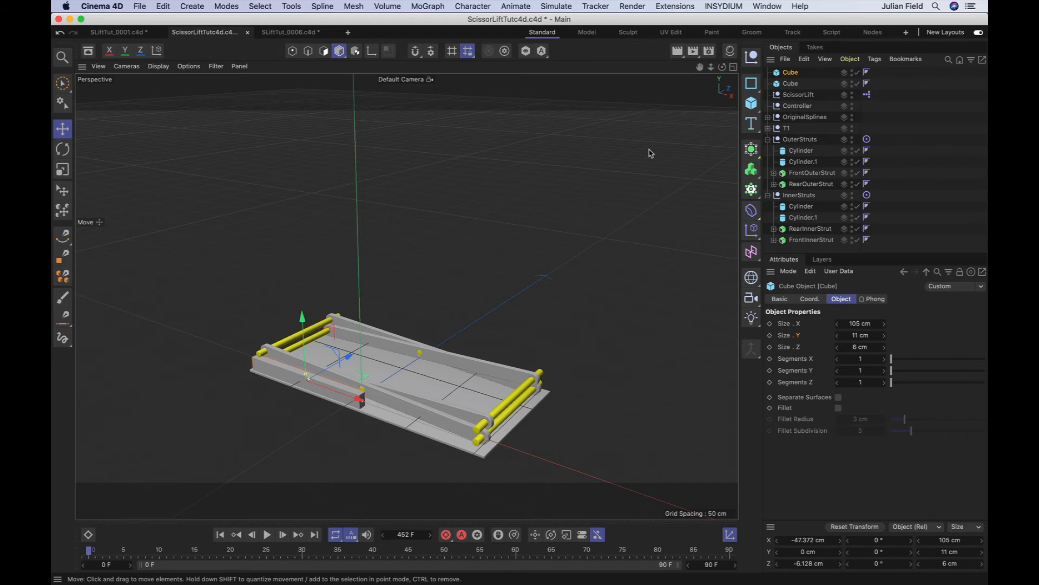
{"action": "key", "text": "c"}
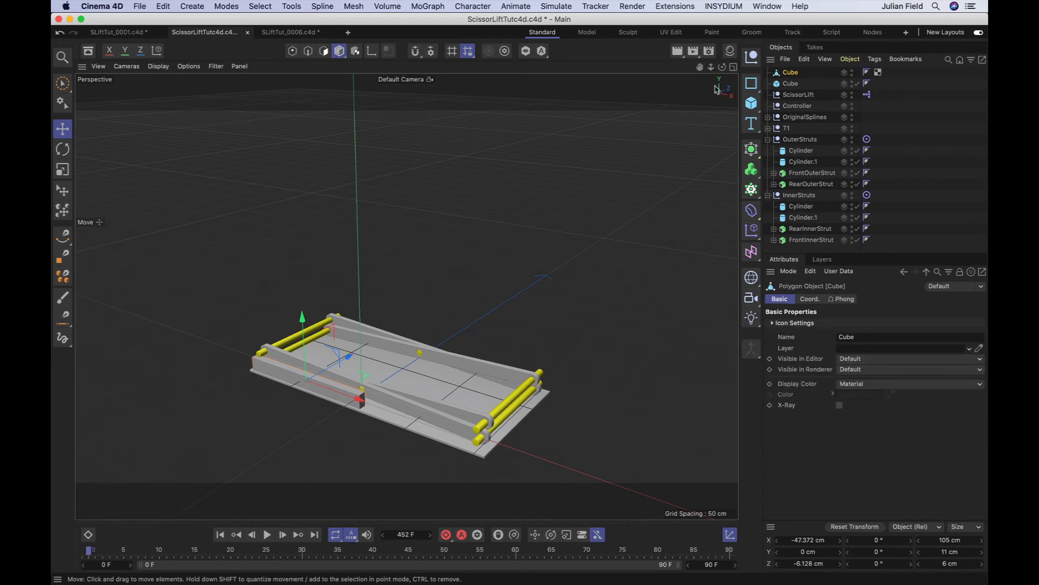
{"action": "key", "text": "s"}
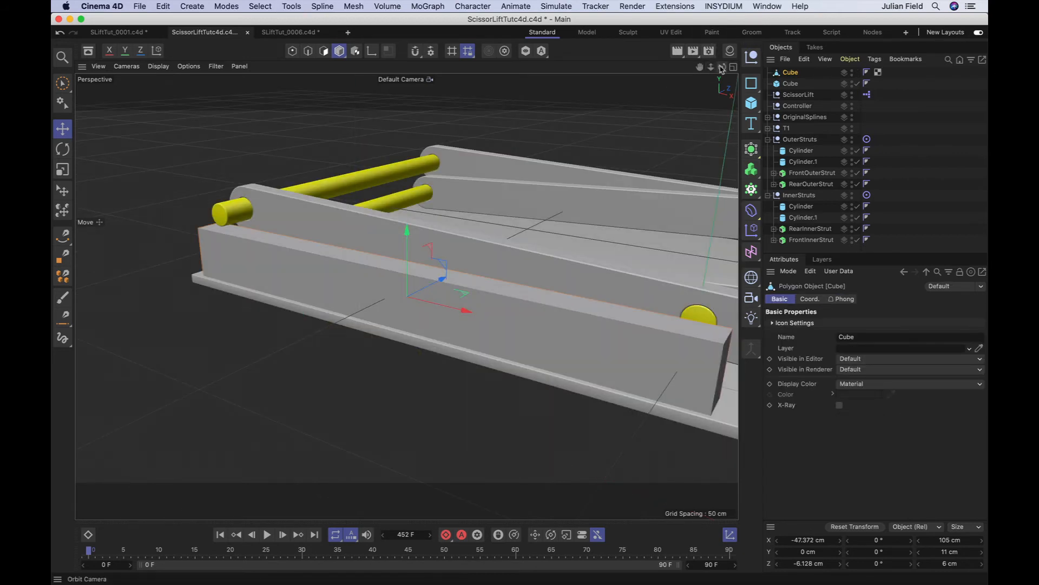
{"action": "left_click_drag", "start_coordinate": [723, 68], "coordinate": [552, 95]}
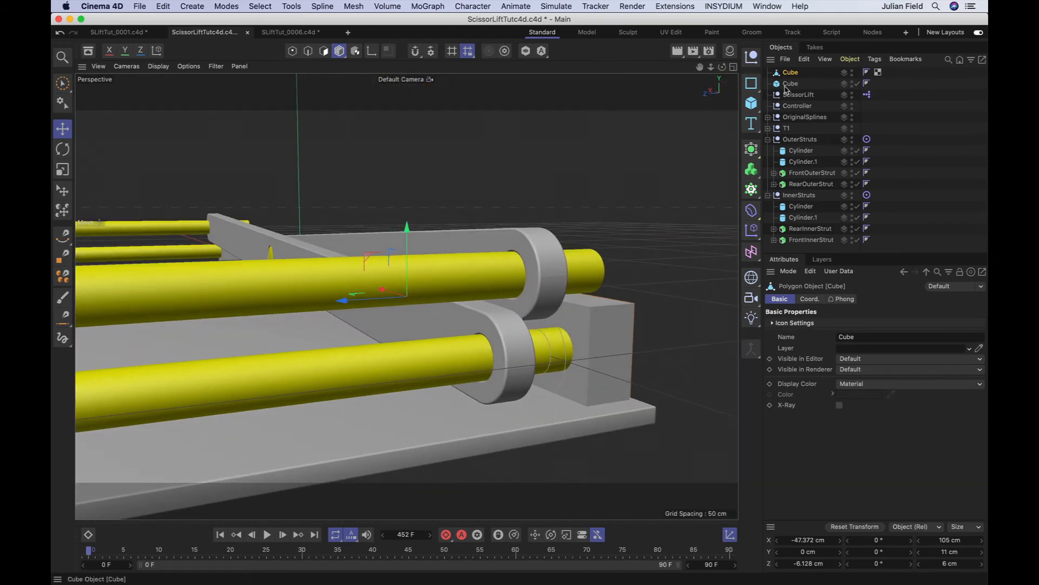
{"action": "left_click", "coordinate": [323, 53]}
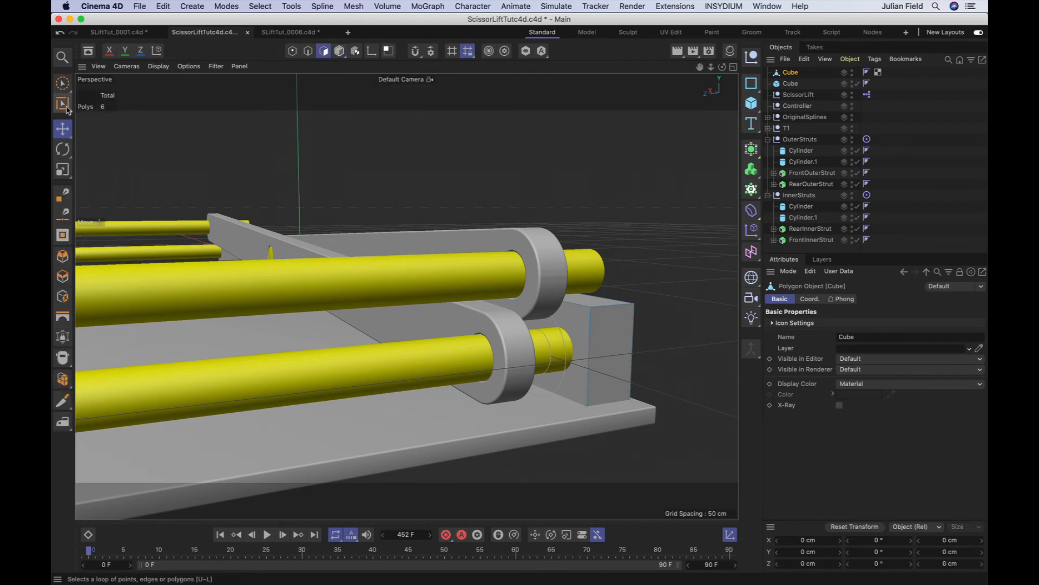
{"action": "left_click", "coordinate": [63, 83]}
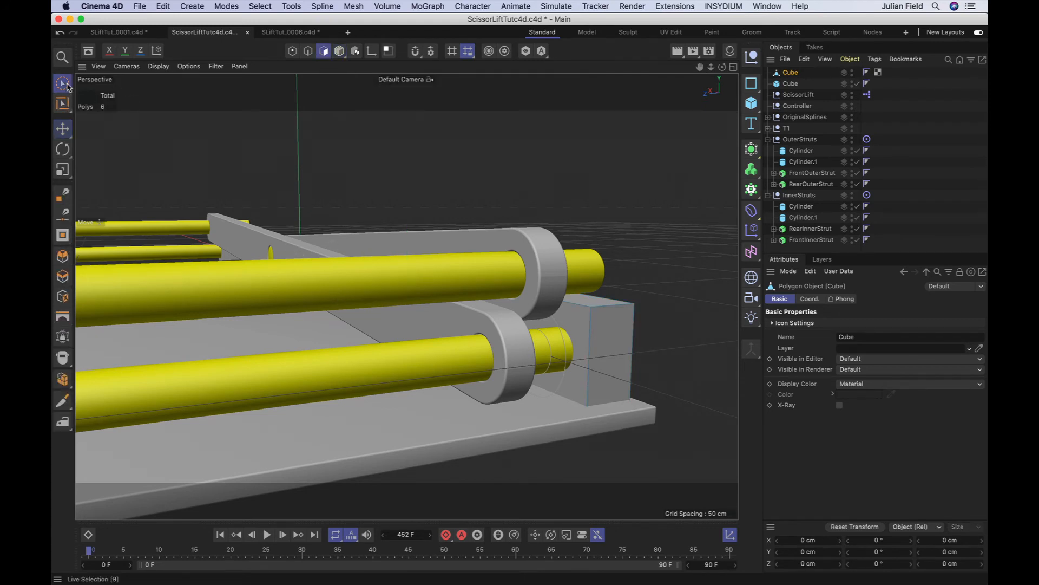
{"action": "left_click", "coordinate": [574, 327]}
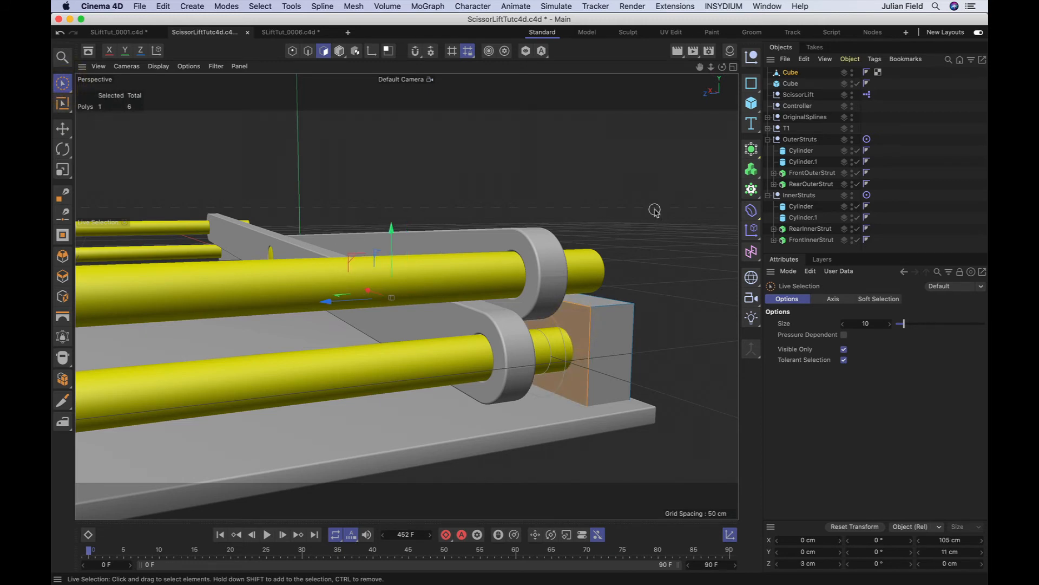
Inset the selected polygon with an offset of 2.9 cm so it fits around the lower cylinder's end.
{"action": "key", "text": "i"}
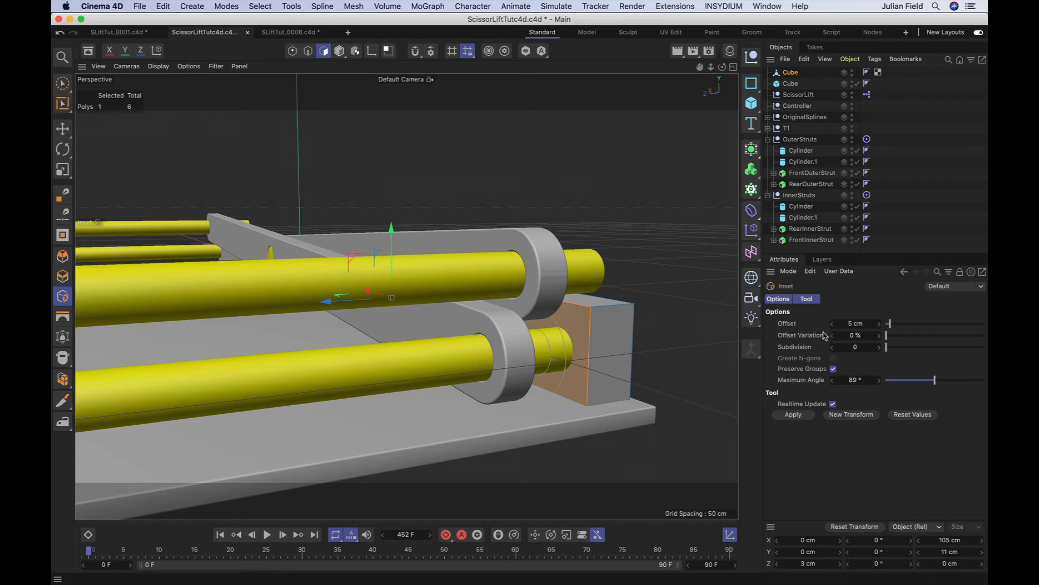
{"action": "double_click", "coordinate": [852, 324]}
{"action": "type", "text": "1"}
{"action": "left_click", "coordinate": [807, 415]}
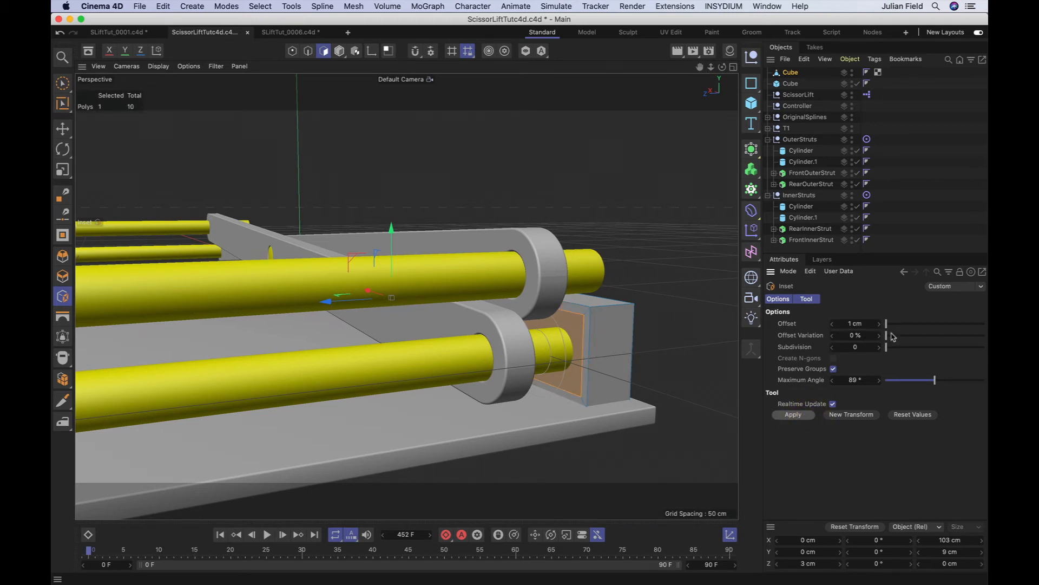
{"action": "left_click_drag", "start_coordinate": [887, 323], "coordinate": [889, 323]}
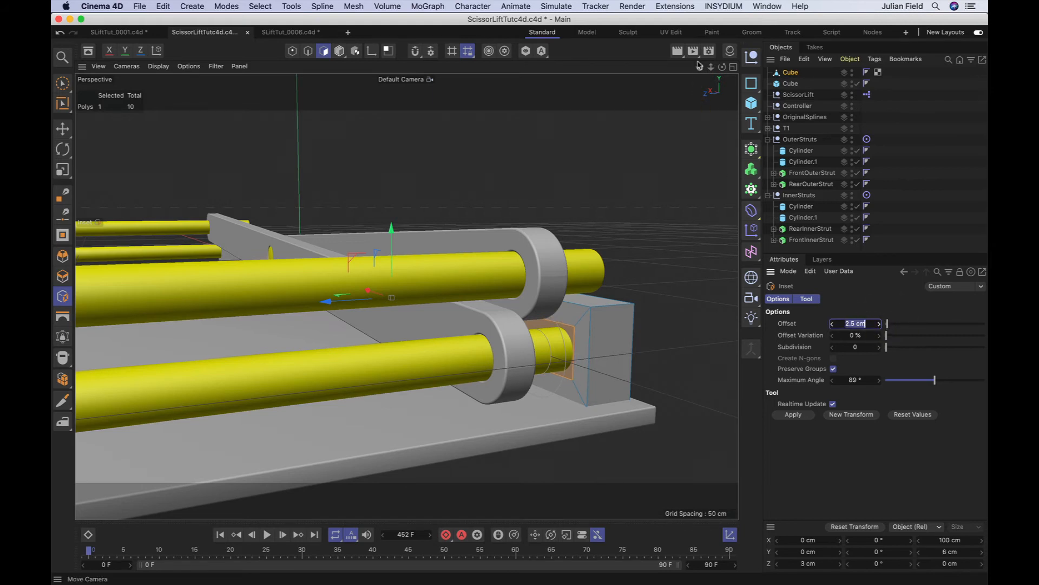
{"action": "mouse_move", "coordinate": [722, 66]}
{"action": "left_mouse_down"}
{"action": "mouse_move", "coordinate": [686, 69]}
{"action": "mouse_move", "coordinate": [722, 67]}
{"action": "left_mouse_up"}
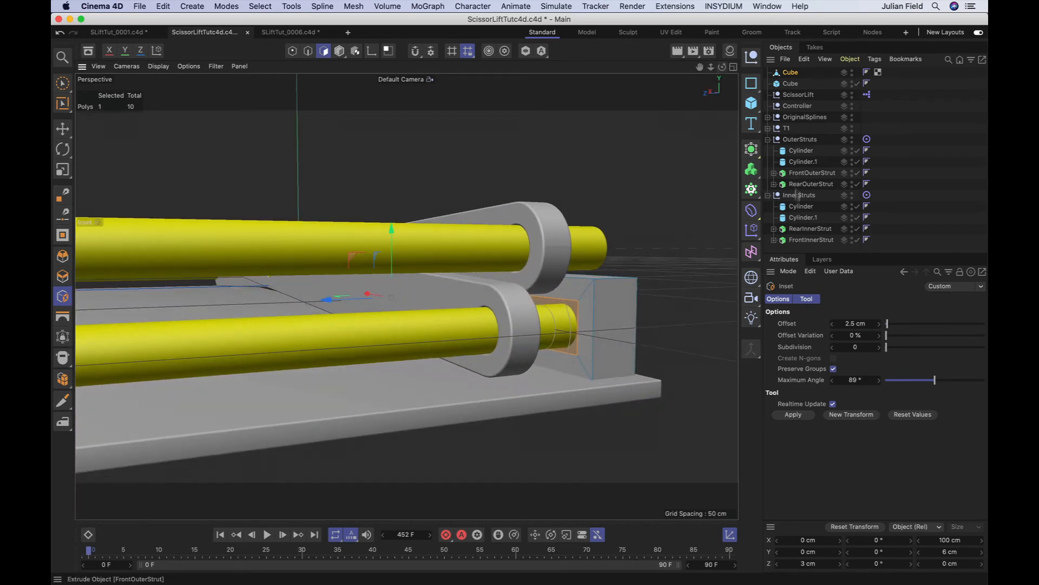
{"action": "left_click", "coordinate": [875, 324]}
{"action": "type", "text": "2"}
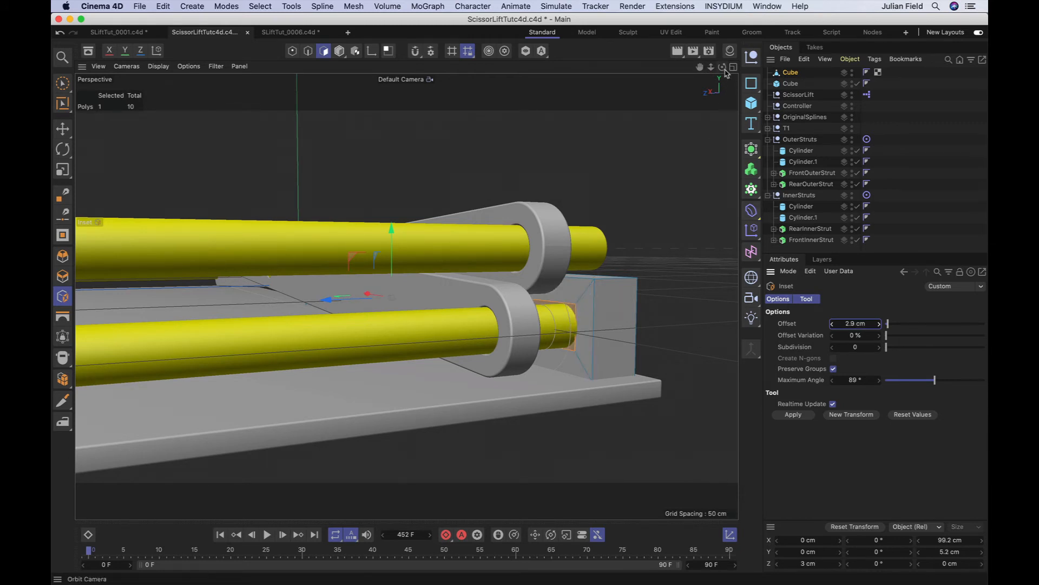
Extrude the inset polygon with an offset of 5 cm, working in the side view.
{"action": "left_click_drag", "start_coordinate": [722, 67], "coordinate": [574, 87]}
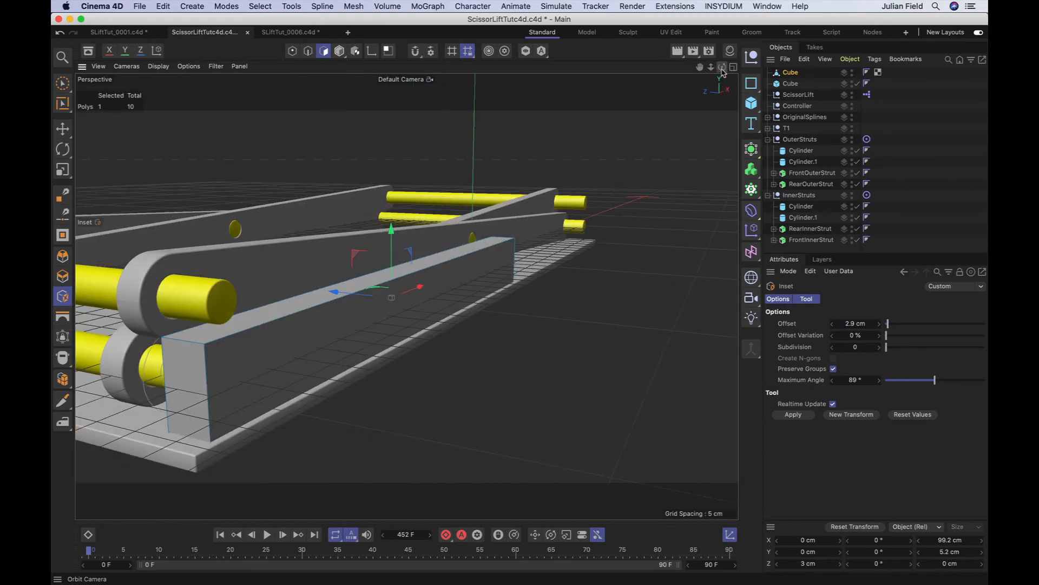
{"action": "left_click_drag", "start_coordinate": [723, 70], "coordinate": [686, 55]}
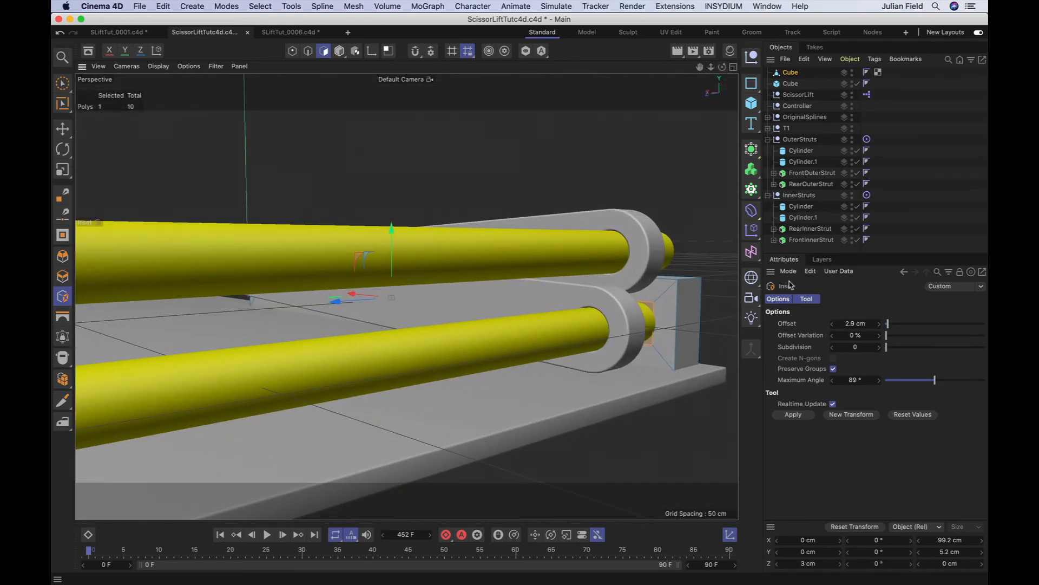
{"action": "left_click_drag", "start_coordinate": [722, 66], "coordinate": [688, 64]}
{"action": "key", "text": "d"}
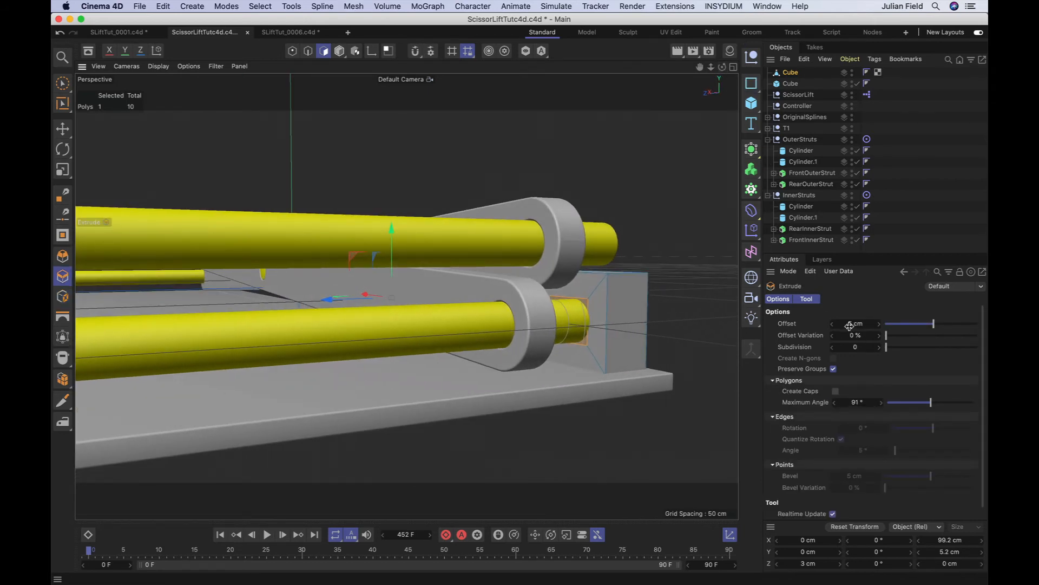
{"action": "key", "text": "F3"}
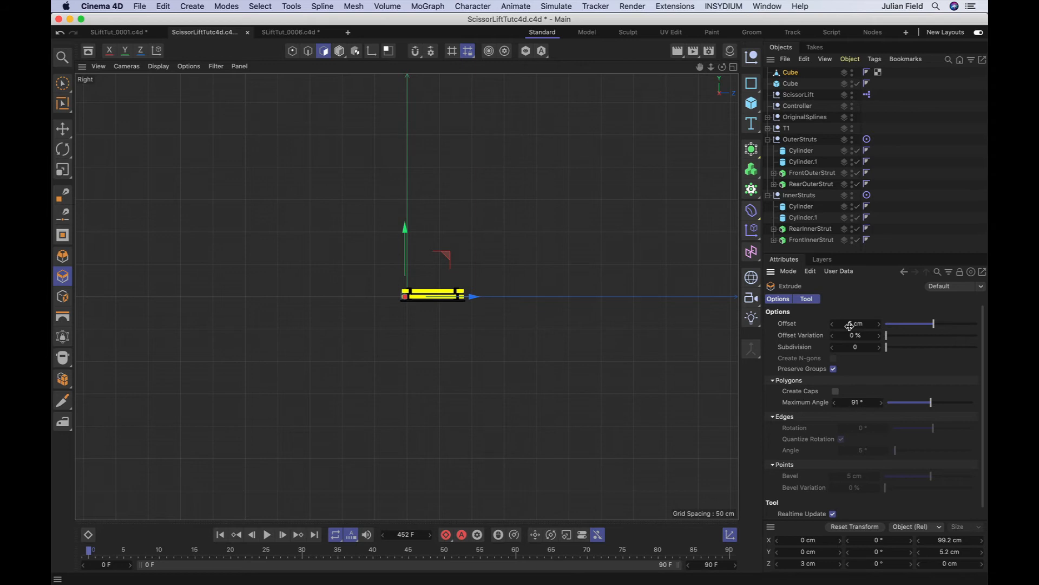
{"action": "key", "text": "h"}
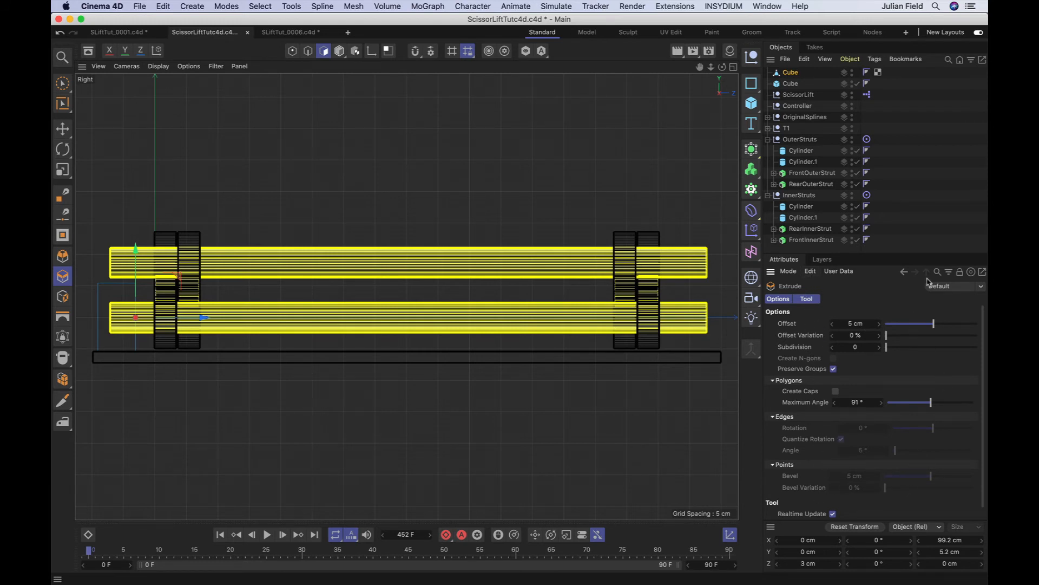
{"action": "left_click", "coordinate": [806, 299]}
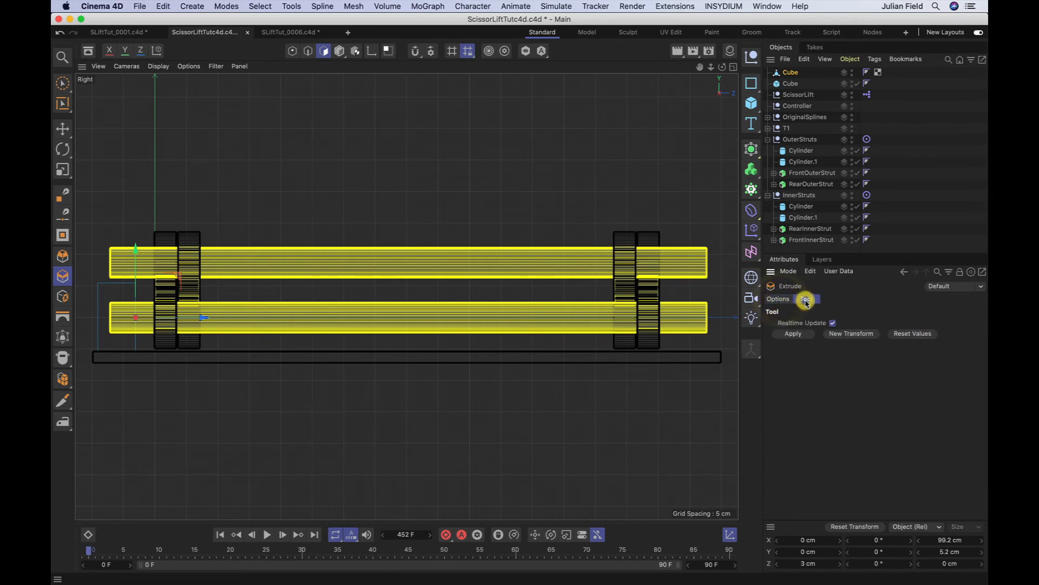
{"action": "left_click", "coordinate": [805, 334]}
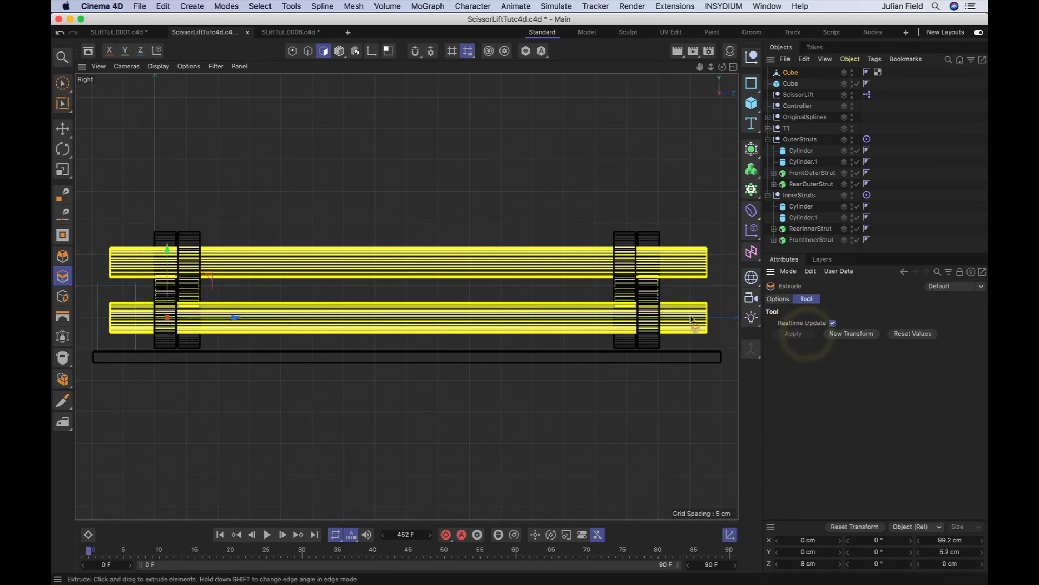
Reverse the extrusion into the bar and fine-tune its offset to -4.3 cm, in line with the cylinder's end.
{"action": "left_click", "coordinate": [789, 298]}
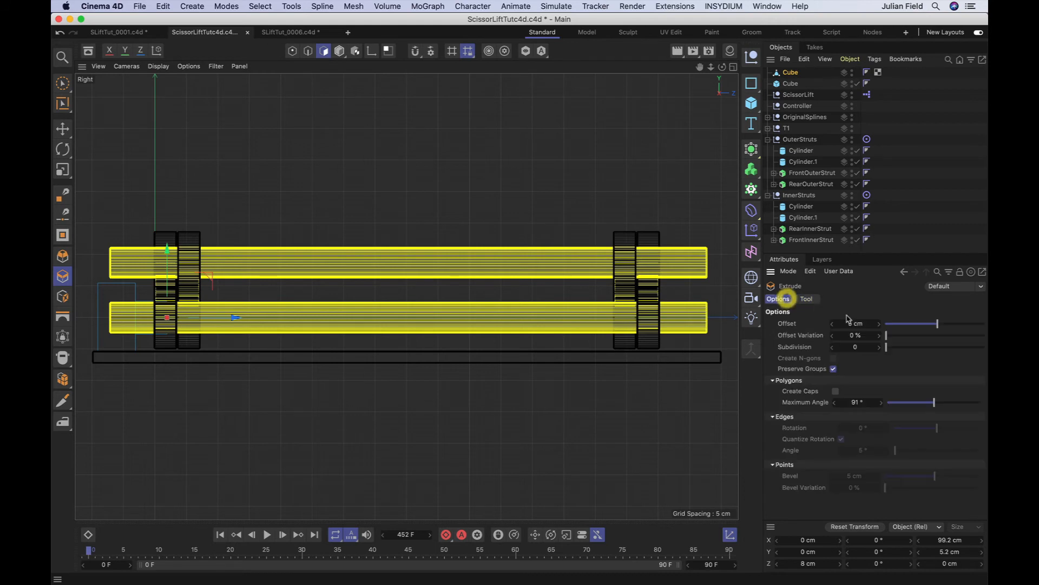
{"action": "left_click", "coordinate": [852, 323]}
{"action": "type", "text": "-5"}
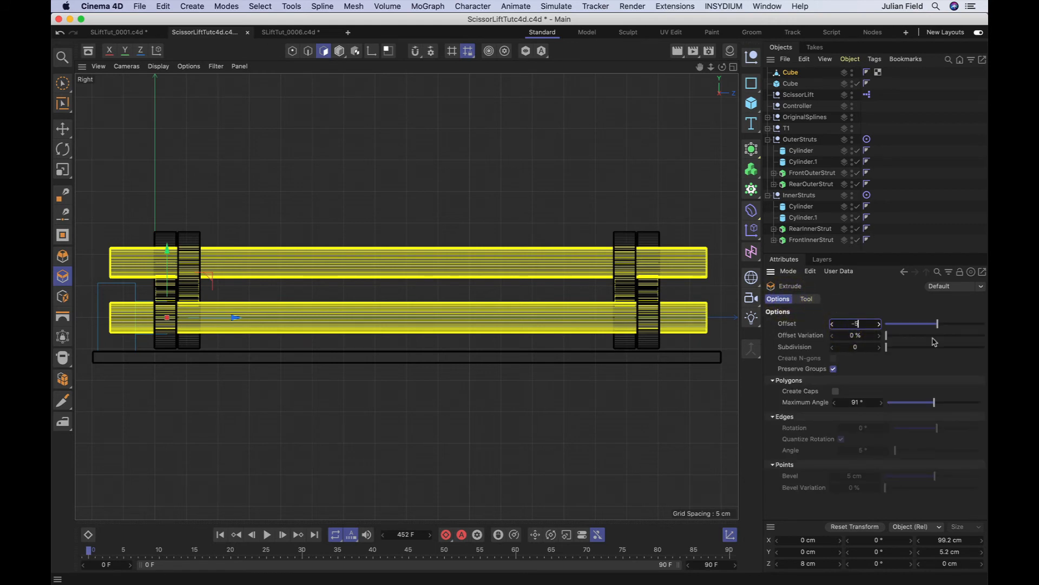
{"action": "key", "text": "Return"}
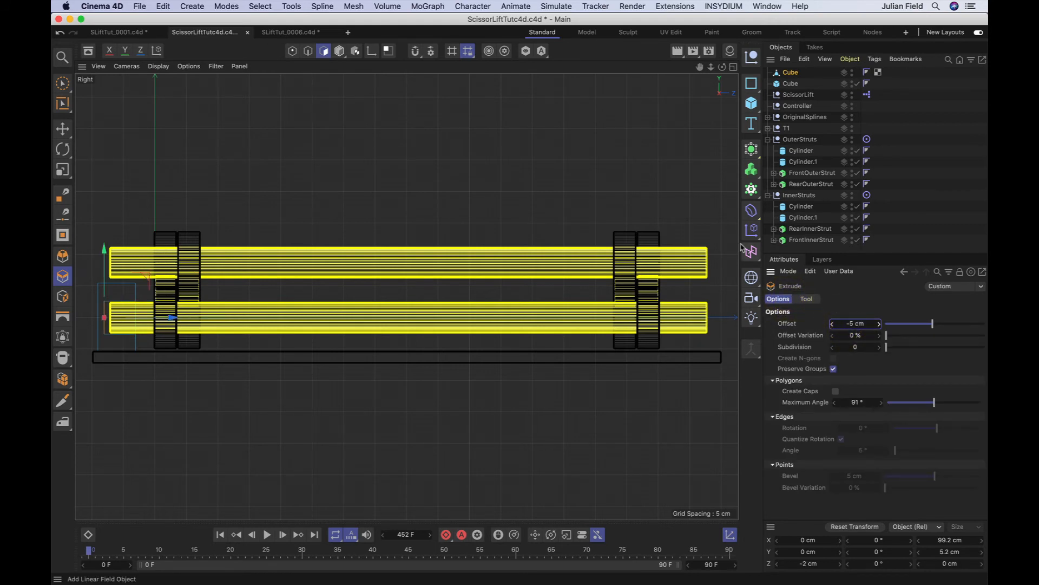
{"action": "left_click_drag", "start_coordinate": [932, 326], "coordinate": [932, 325]}
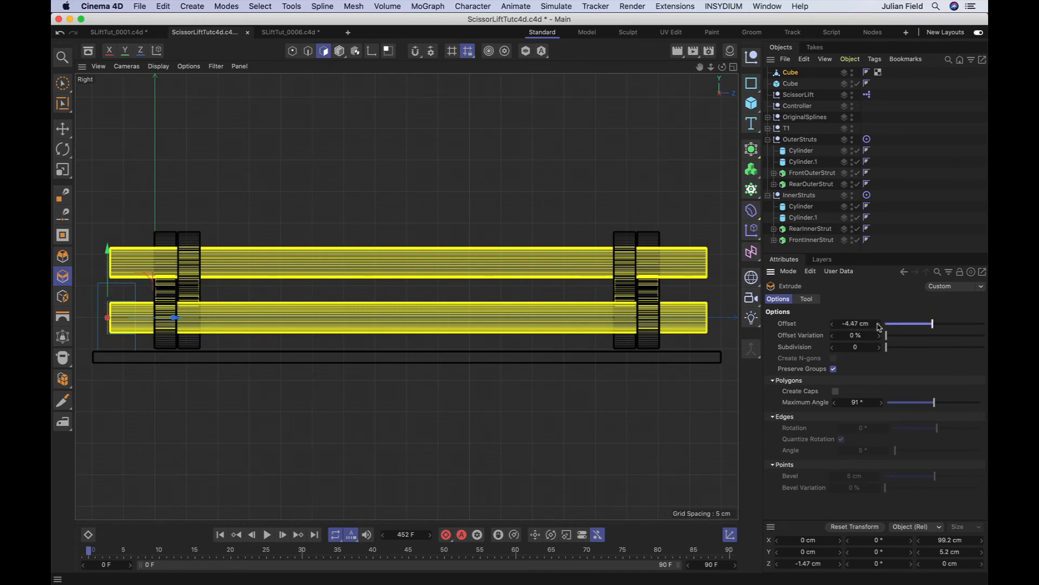
{"action": "double_click", "coordinate": [859, 325]}
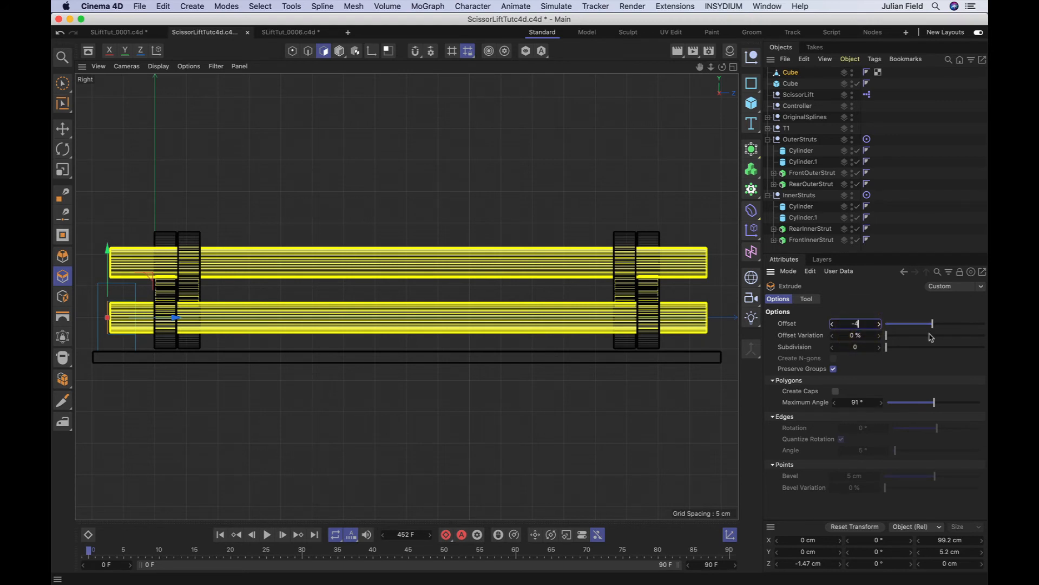
{"action": "key", "text": "Return"}
{"action": "double_click", "coordinate": [853, 322]}
{"action": "type", "text": "-"}
{"action": "double_click", "coordinate": [848, 325]}
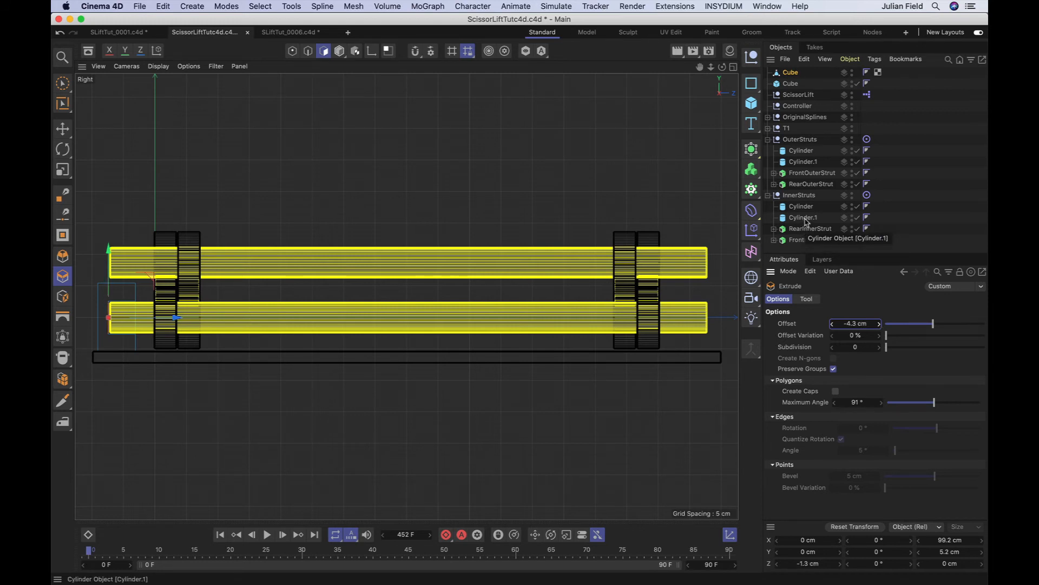
Add a Bevel deformer and place it as a child of the recessed rail cube.
{"action": "key", "text": "F1"}
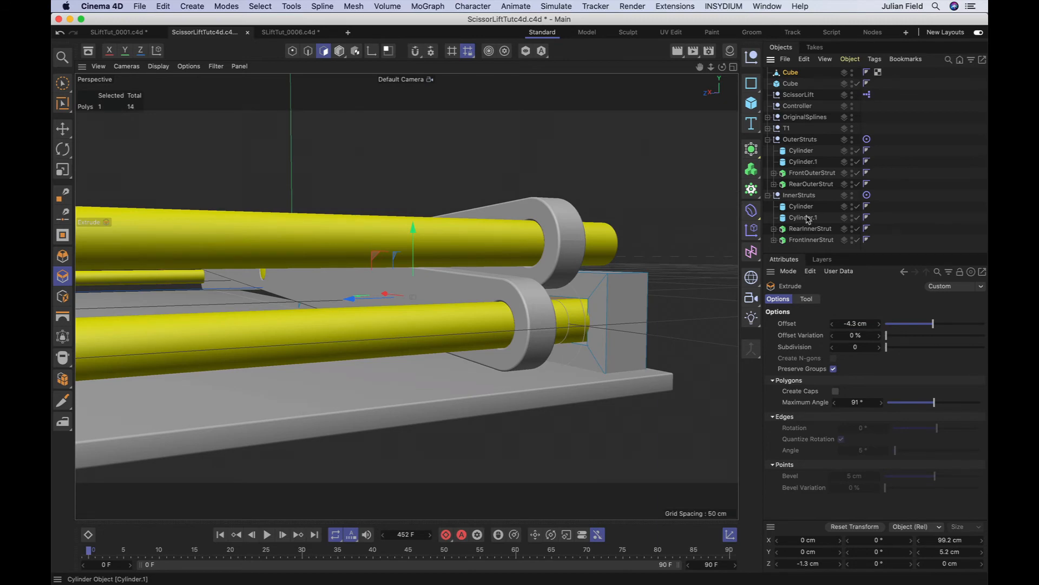
{"action": "left_click_drag", "start_coordinate": [722, 67], "coordinate": [623, 104]}
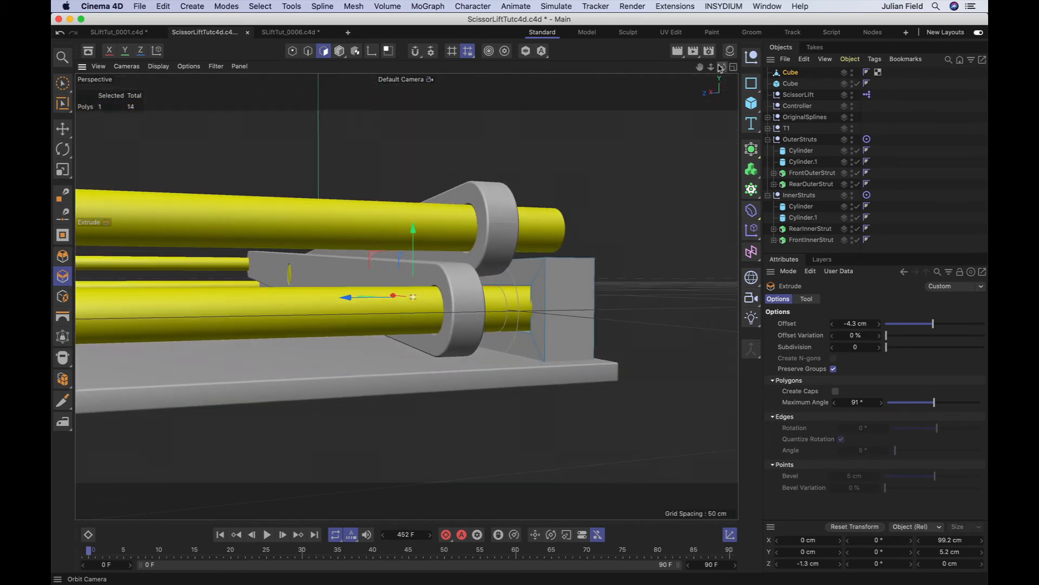
{"action": "left_click", "coordinate": [791, 72]}
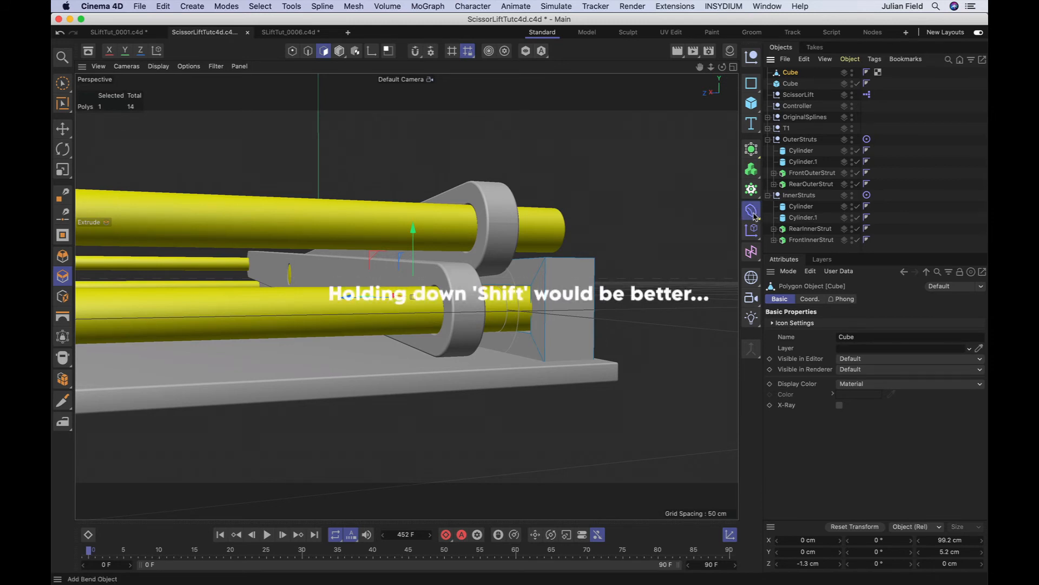
{"action": "left_click_drag", "start_coordinate": [754, 216], "coordinate": [797, 566]}
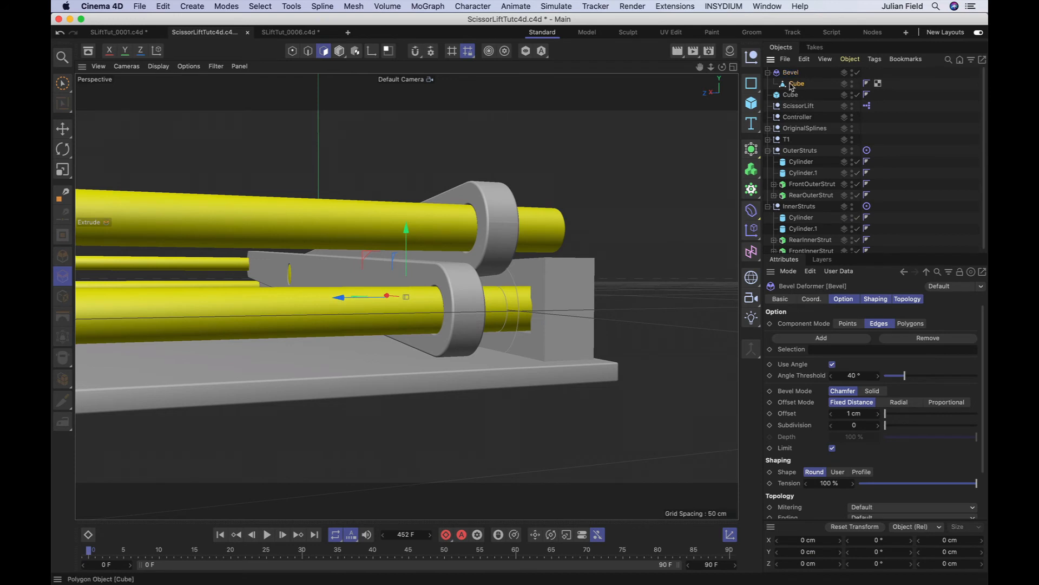
{"action": "left_click_drag", "start_coordinate": [792, 85], "coordinate": [789, 69]}
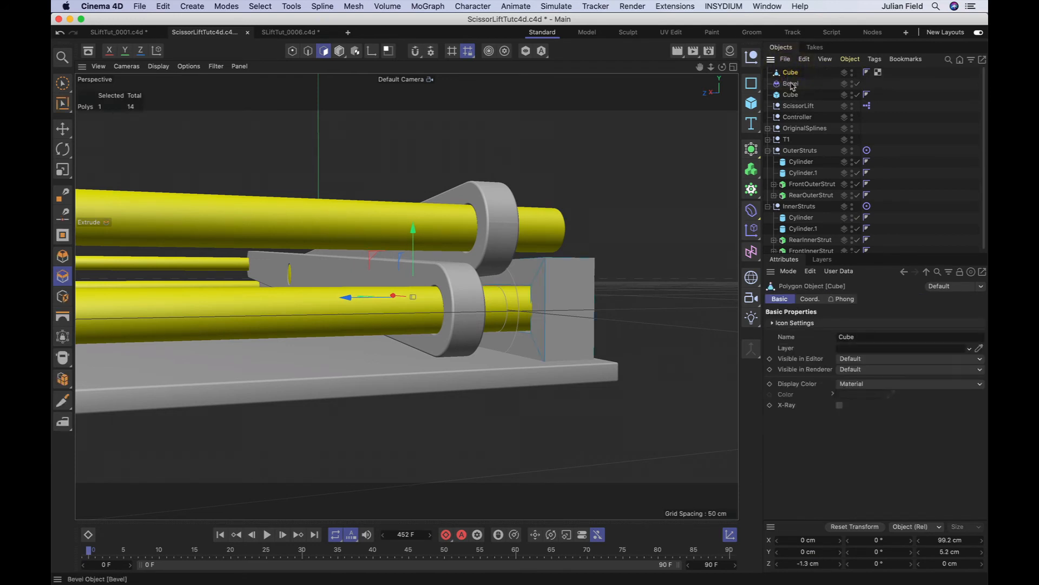
{"action": "left_click_drag", "start_coordinate": [791, 83], "coordinate": [791, 73]}
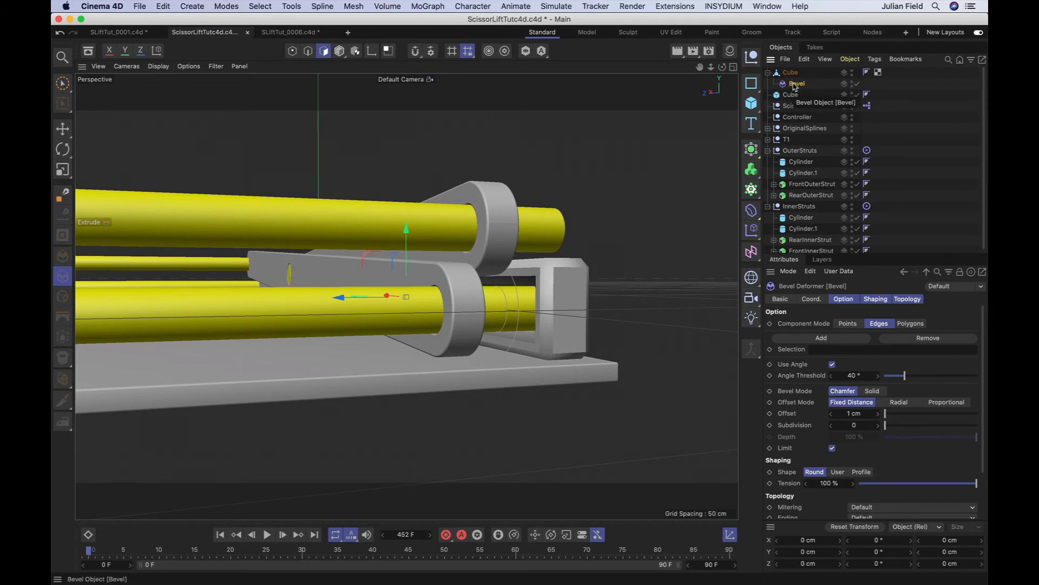
Set the rail's bevel offset to 0.2 cm with a subdivision of 3.
{"action": "left_click", "coordinate": [849, 413]}
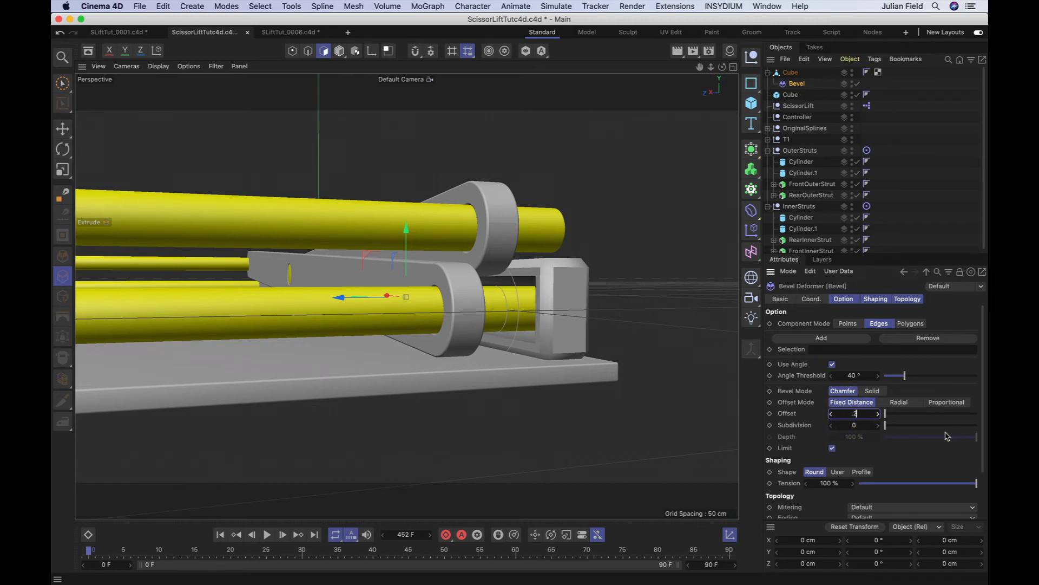
{"action": "type", "text": ".2"}
{"action": "key", "text": "Return"}
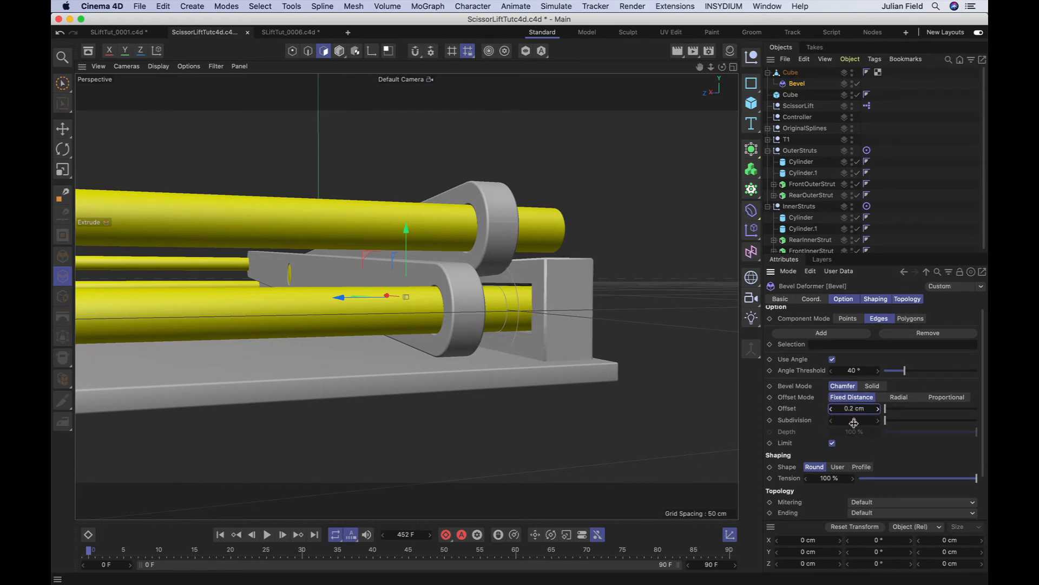
{"action": "left_click", "coordinate": [854, 421]}
{"action": "type", "text": "3"}
{"action": "key", "text": "Return"}
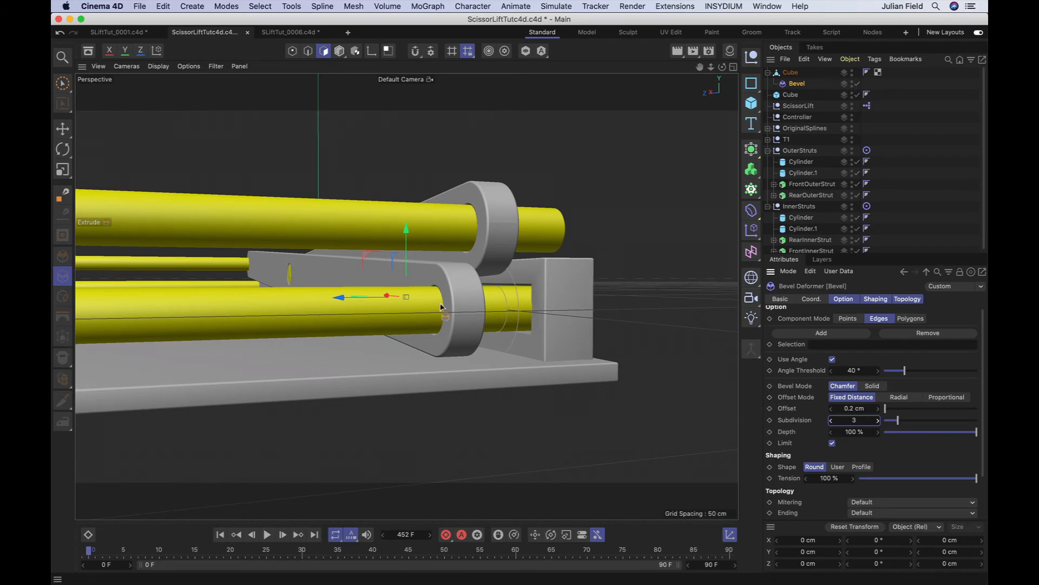
Duplicate the recessed rail cube together with its Bevel deformer.
{"action": "left_click_drag", "start_coordinate": [722, 67], "coordinate": [632, 69]}
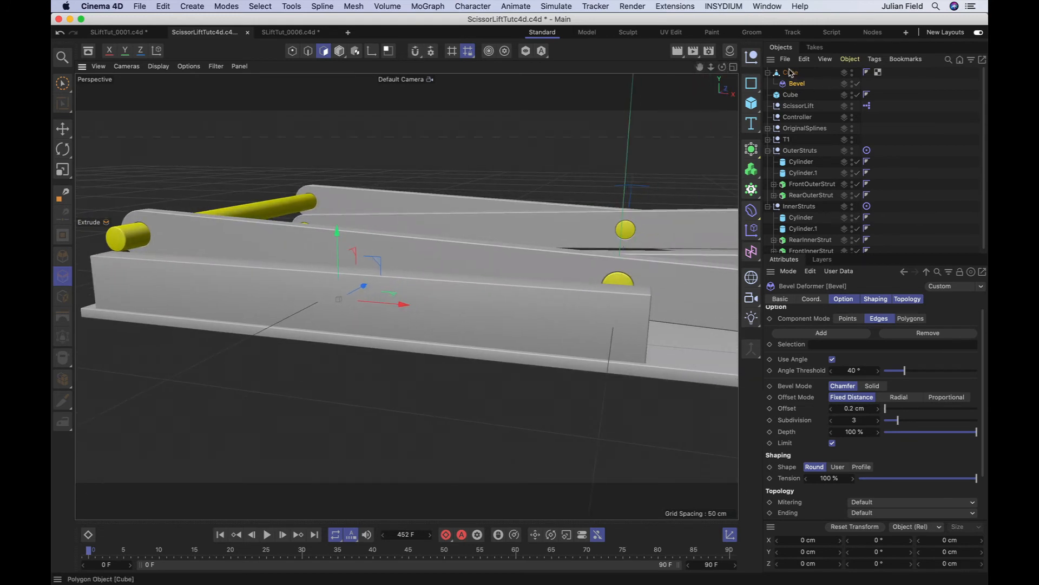
{"action": "mouse_move", "coordinate": [722, 66]}
{"action": "left_mouse_down"}
{"action": "mouse_move", "coordinate": [685, 76]}
{"action": "mouse_move", "coordinate": [723, 70]}
{"action": "left_mouse_up"}
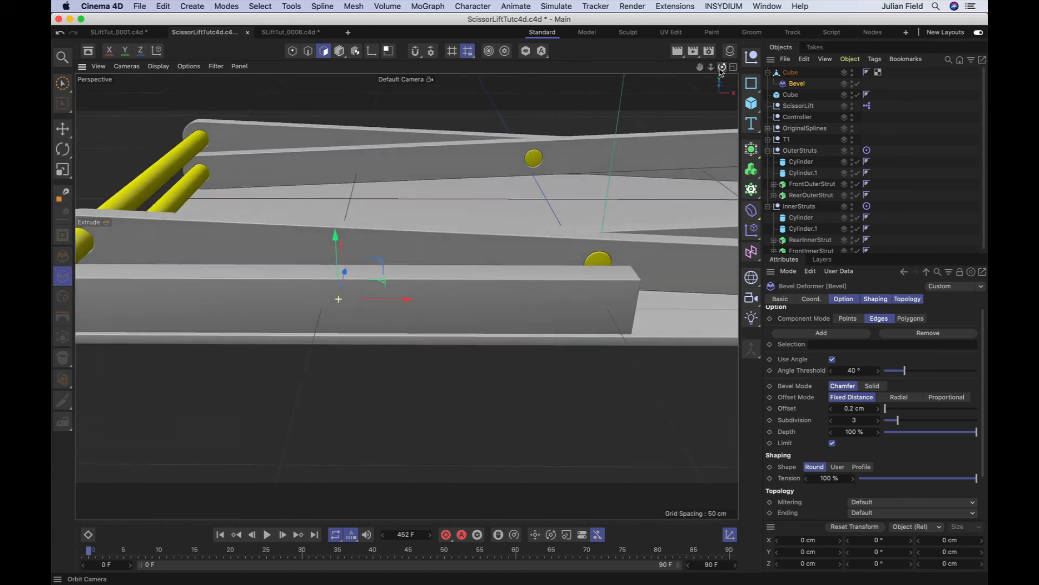
{"action": "left_click", "coordinate": [789, 73]}
{"action": "key", "text": "c"}
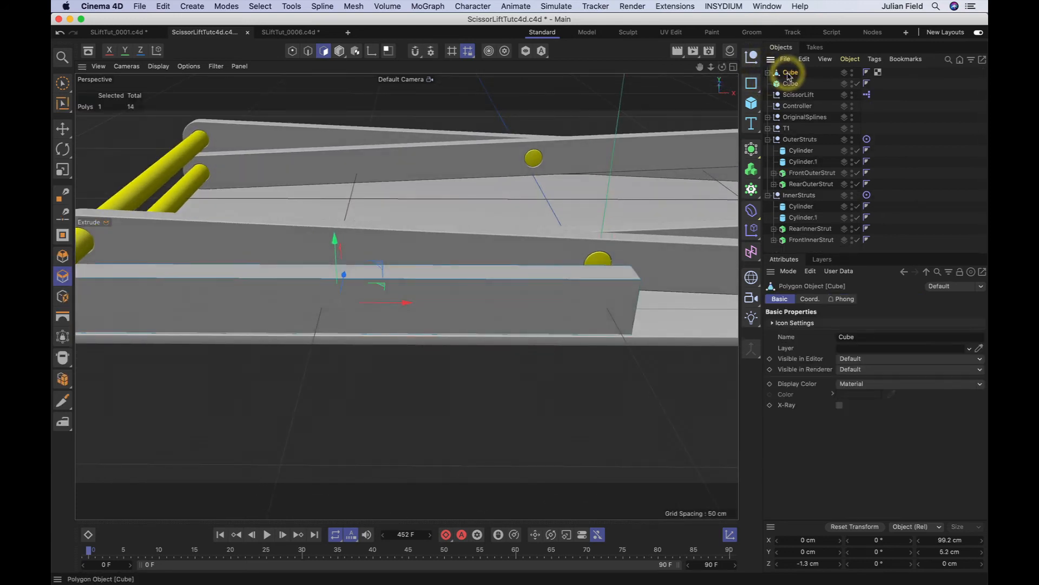
{"action": "left_click_drag", "start_coordinate": [788, 73], "coordinate": [788, 78], "text": "ctrl"}
{"action": "left_click", "coordinate": [788, 80]}
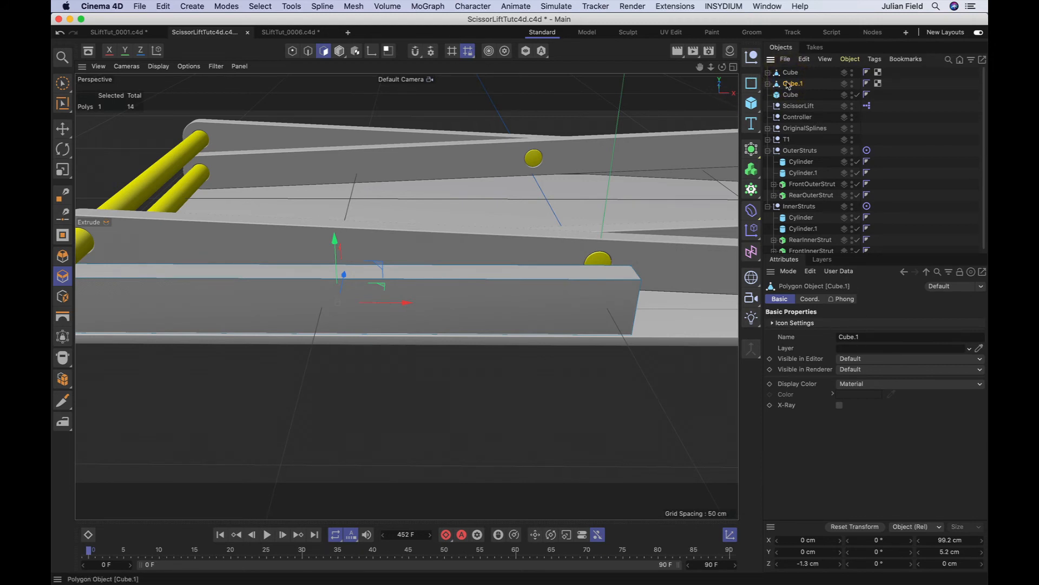
Rotate the duplicated rail to a pitch of 180° so its recess faces the opposite way.
{"action": "left_click", "coordinate": [811, 299]}
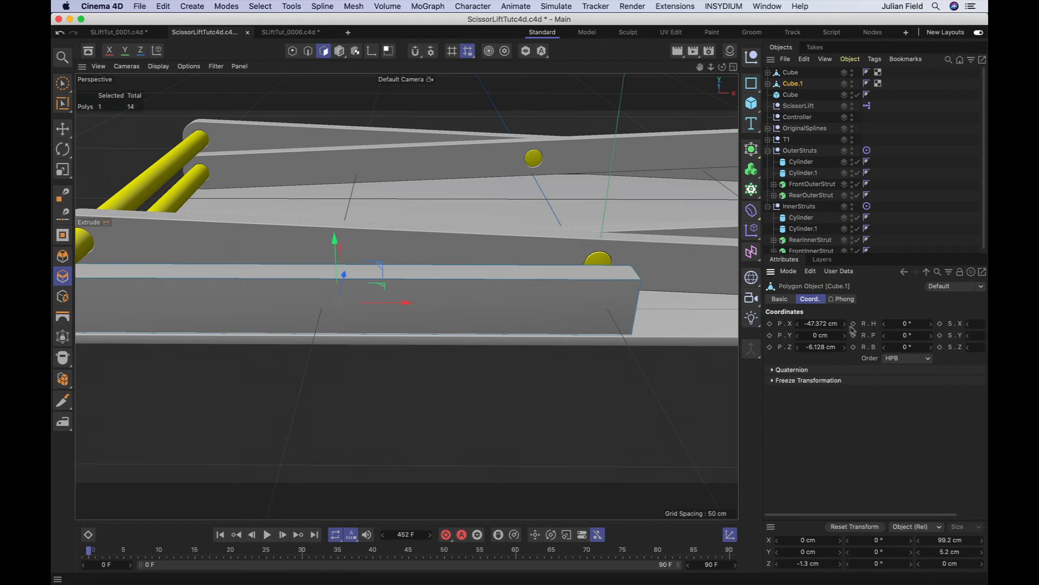
{"action": "left_click", "coordinate": [909, 336]}
{"action": "type", "text": "180"}
{"action": "key", "text": "Return"}
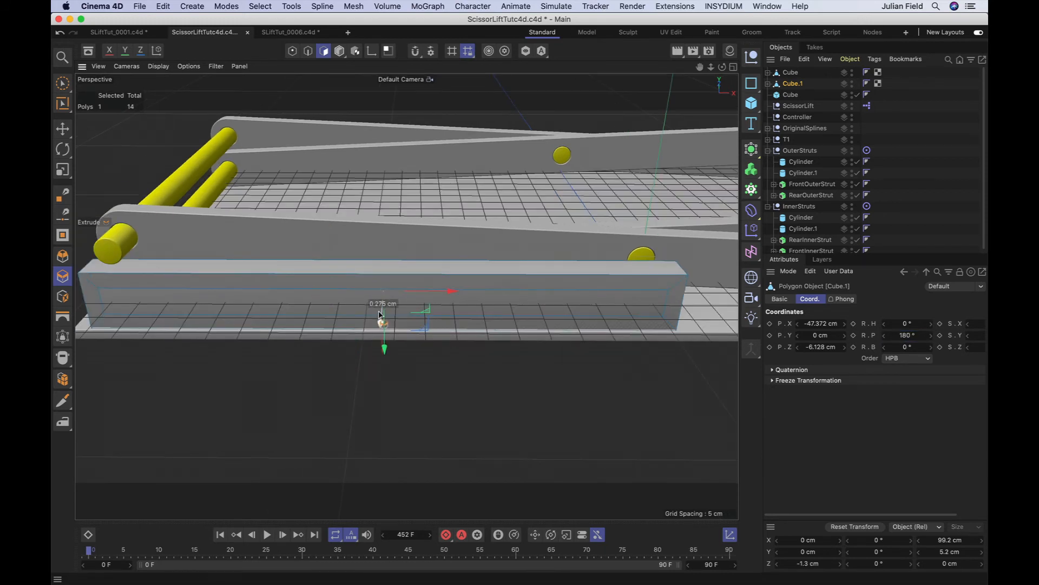
{"action": "left_click_drag", "start_coordinate": [381, 314], "coordinate": [394, 189]}
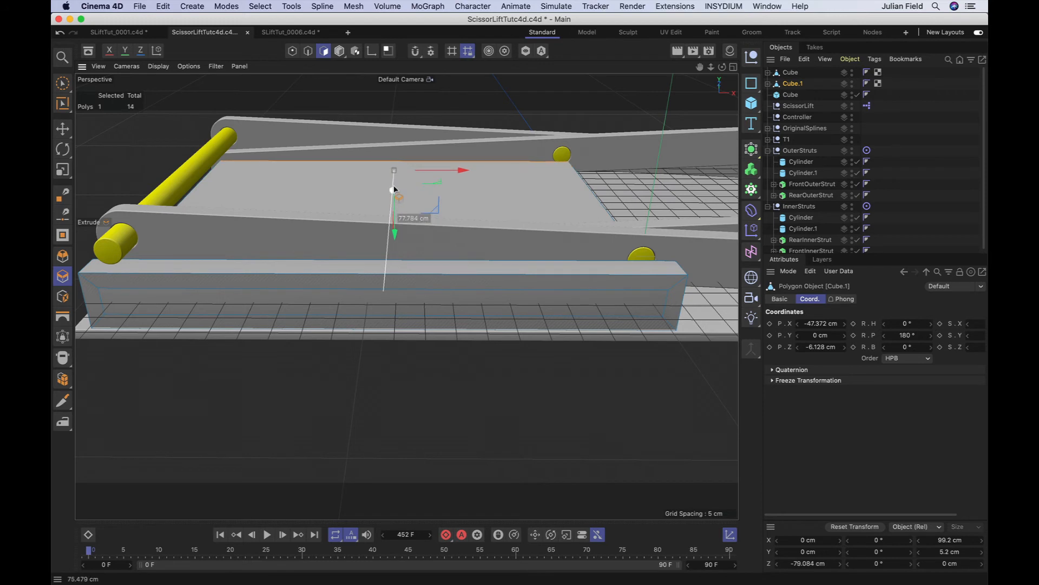
{"action": "key", "text": "super+z"}
{"action": "left_click_drag", "start_coordinate": [380, 323], "coordinate": [393, 165]}
{"action": "key", "text": "super+z"}
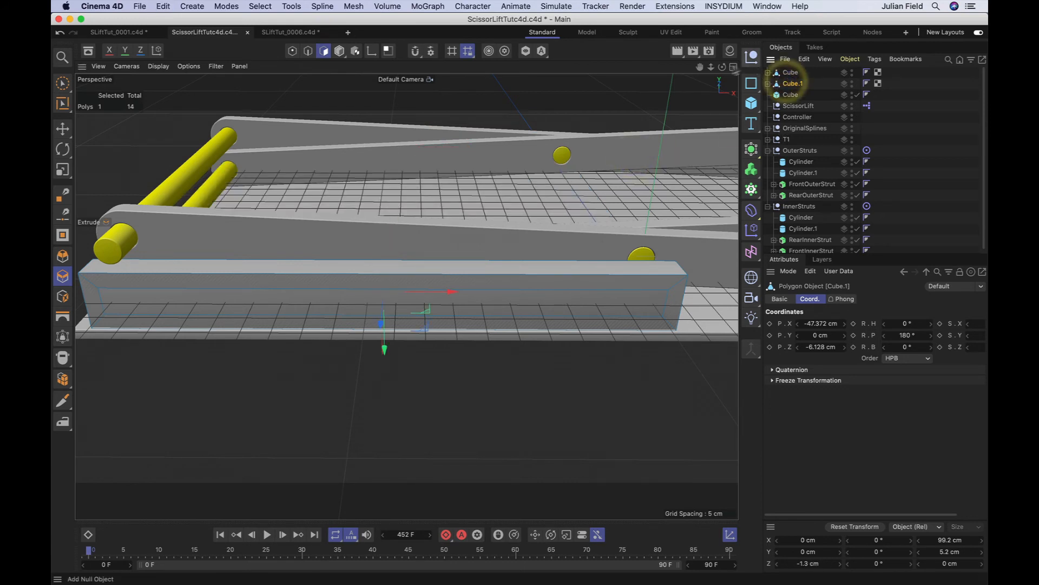
Move the whole duplicated rail in Model mode to the far edge of the base, at about 86.9 cm in Z.
{"action": "left_click", "coordinate": [340, 50]}
{"action": "left_click_drag", "start_coordinate": [380, 331], "coordinate": [425, 195]}
{"action": "key", "text": "F2"}
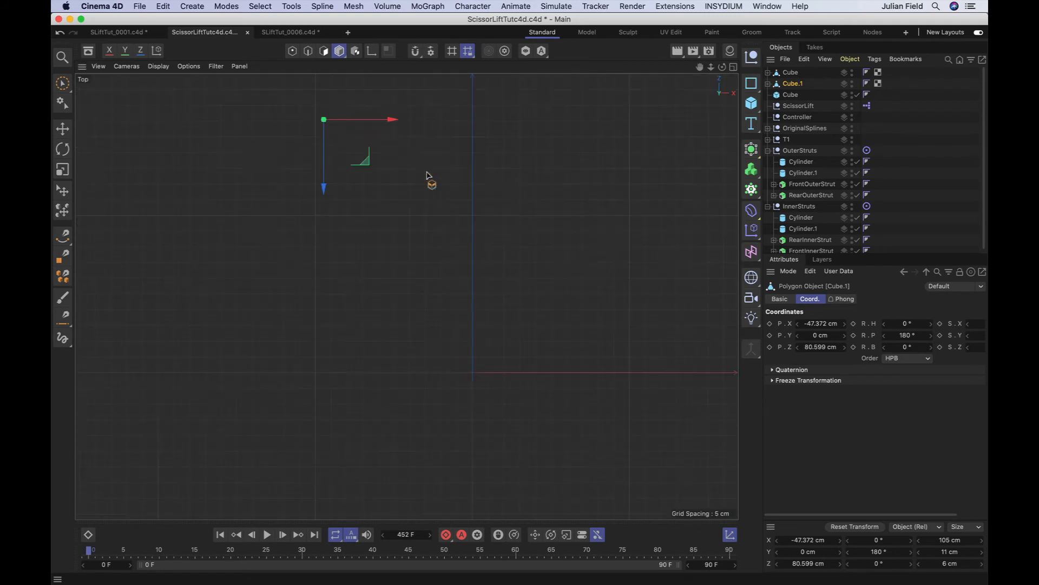
{"action": "left_click_drag", "start_coordinate": [324, 186], "coordinate": [324, 166]}
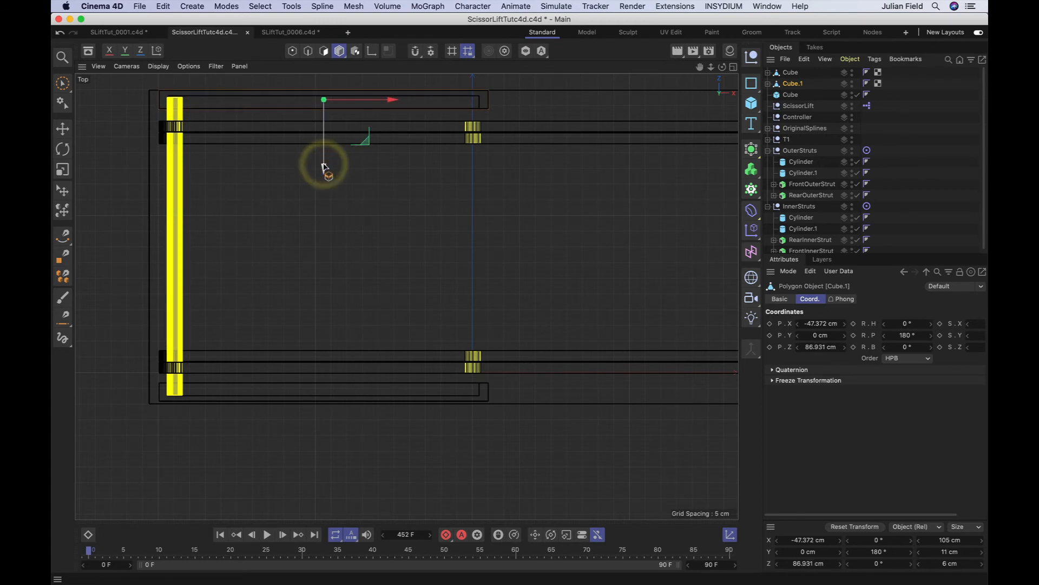
Examine from several angles how the duplicated rail fits around the lower cylinder's end and sits on the base platform.
{"action": "key", "text": "F1"}
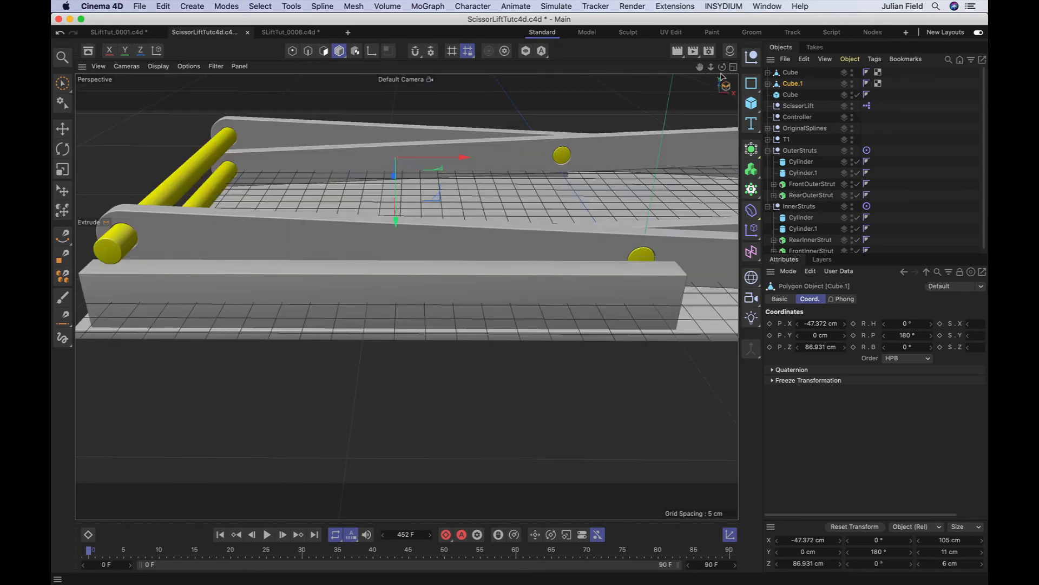
{"action": "left_click_drag", "start_coordinate": [722, 67], "coordinate": [658, 70]}
{"action": "right_click_drag", "start_coordinate": [700, 67], "coordinate": [754, 67]}
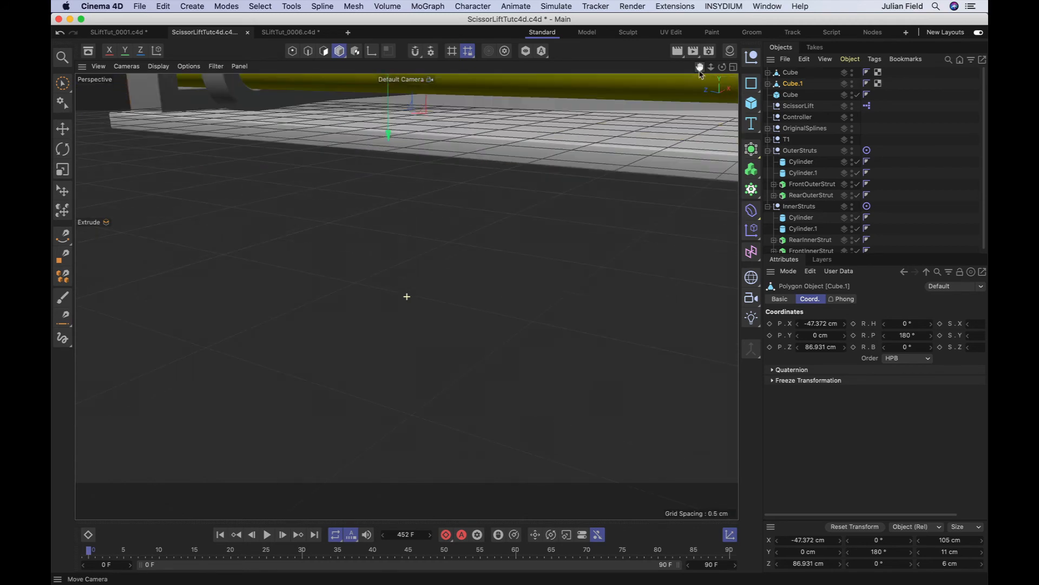
{"action": "left_click_drag", "start_coordinate": [700, 67], "coordinate": [817, 218]}
{"action": "right_click_drag", "start_coordinate": [700, 67], "coordinate": [749, 67]}
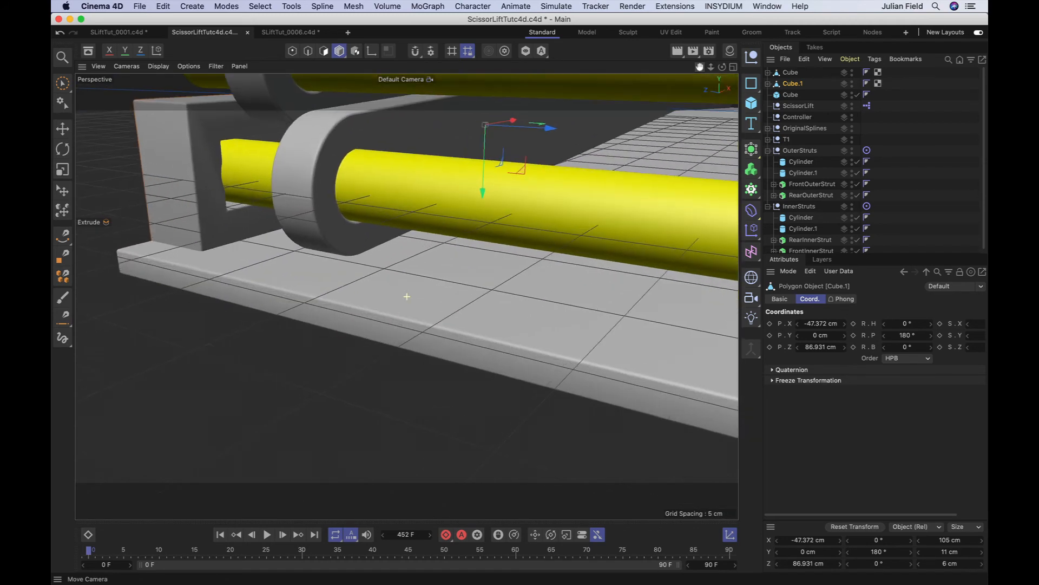
{"action": "left_click_drag", "start_coordinate": [700, 68], "coordinate": [710, 130]}
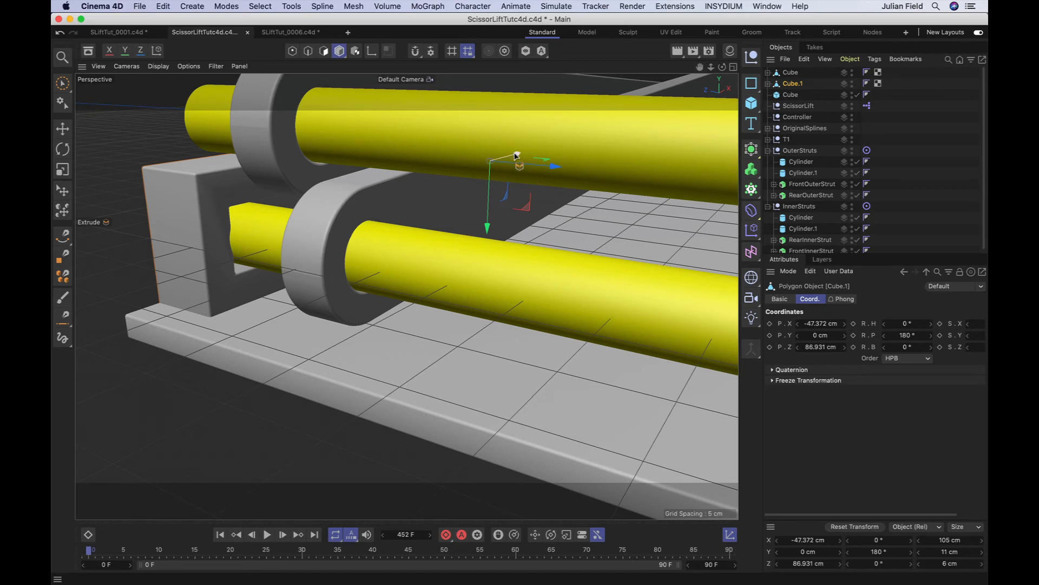
{"action": "right_click_drag", "start_coordinate": [700, 69], "coordinate": [646, 68]}
{"action": "left_click_drag", "start_coordinate": [722, 68], "coordinate": [835, 106]}
{"action": "left_click_drag", "start_coordinate": [699, 67], "coordinate": [450, 52]}
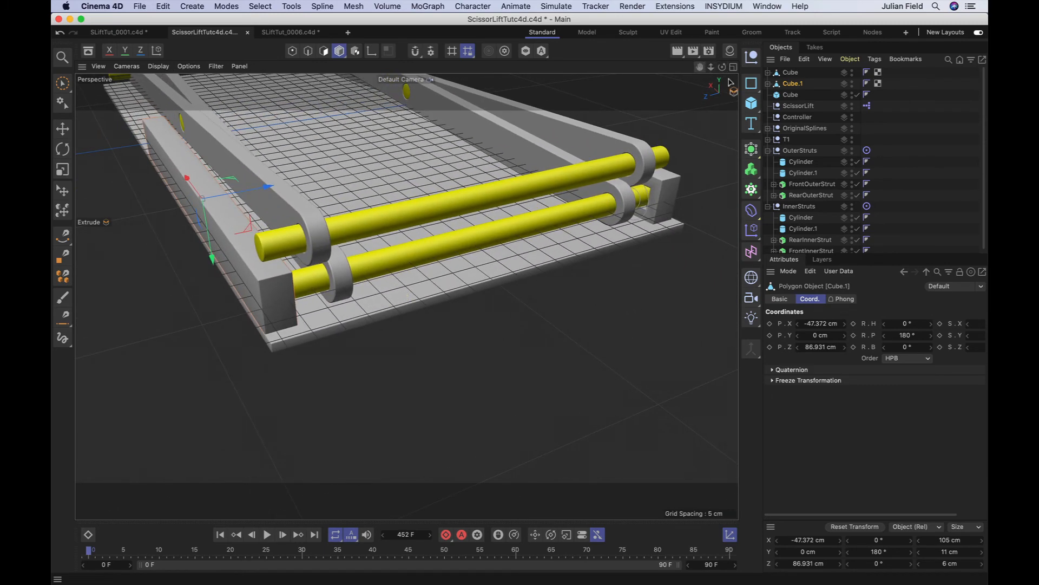
{"action": "mouse_move", "coordinate": [722, 68]}
{"action": "left_mouse_down"}
{"action": "mouse_move", "coordinate": [717, 131]}
{"action": "mouse_move", "coordinate": [611, 106]}
{"action": "mouse_move", "coordinate": [579, 68]}
{"action": "mouse_move", "coordinate": [569, 70]}
{"action": "mouse_move", "coordinate": [724, 76]}
{"action": "left_mouse_up"}
Shift both rails together along X to about -47.94 cm in the front view, lining up the recess end with the lower cylinder.
{"action": "key", "text": "F4"}
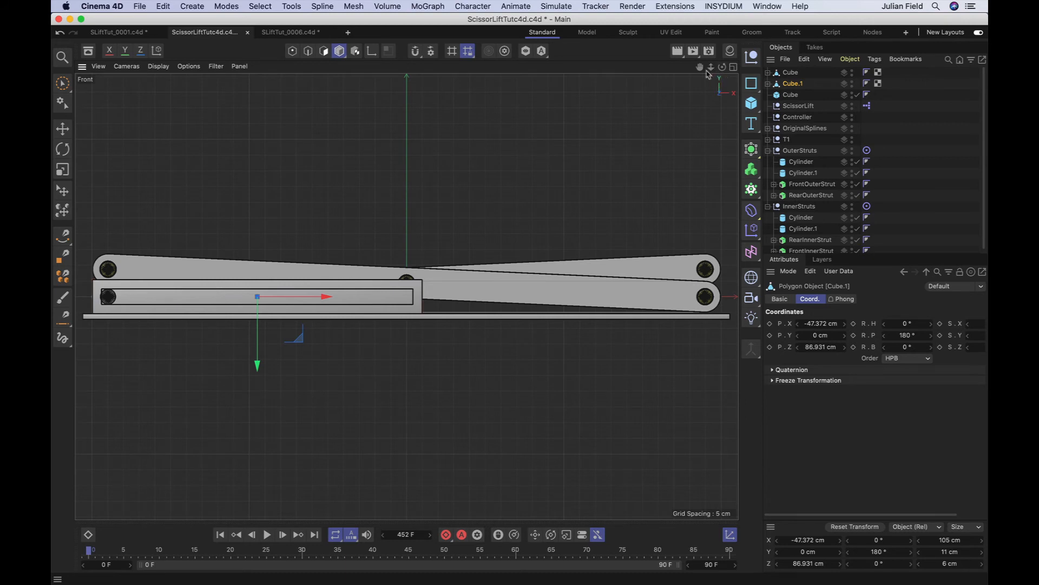
{"action": "left_click_drag", "start_coordinate": [710, 67], "coordinate": [885, 81]}
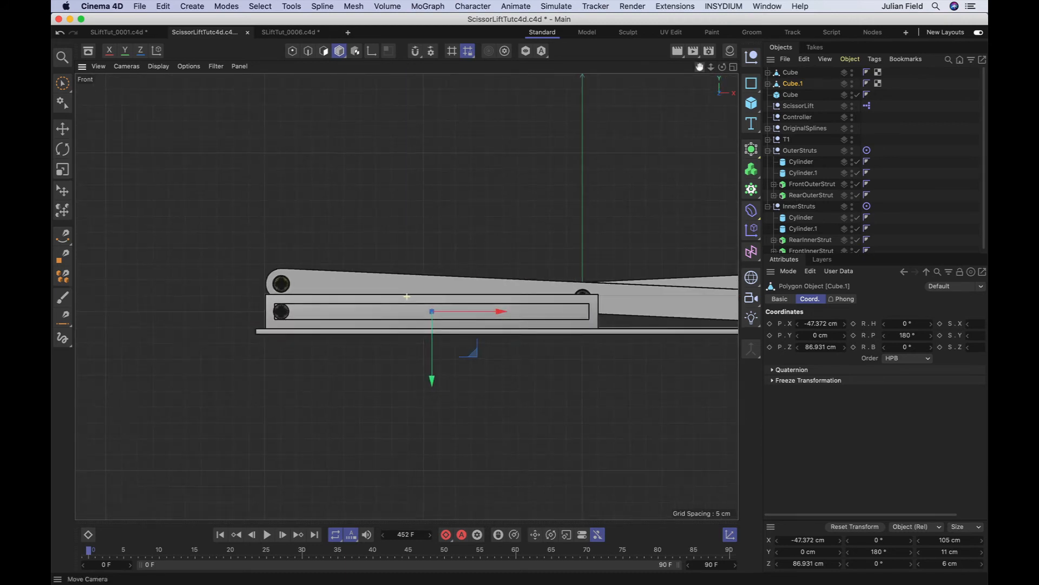
{"action": "left_click_drag", "start_coordinate": [711, 67], "coordinate": [899, 54]}
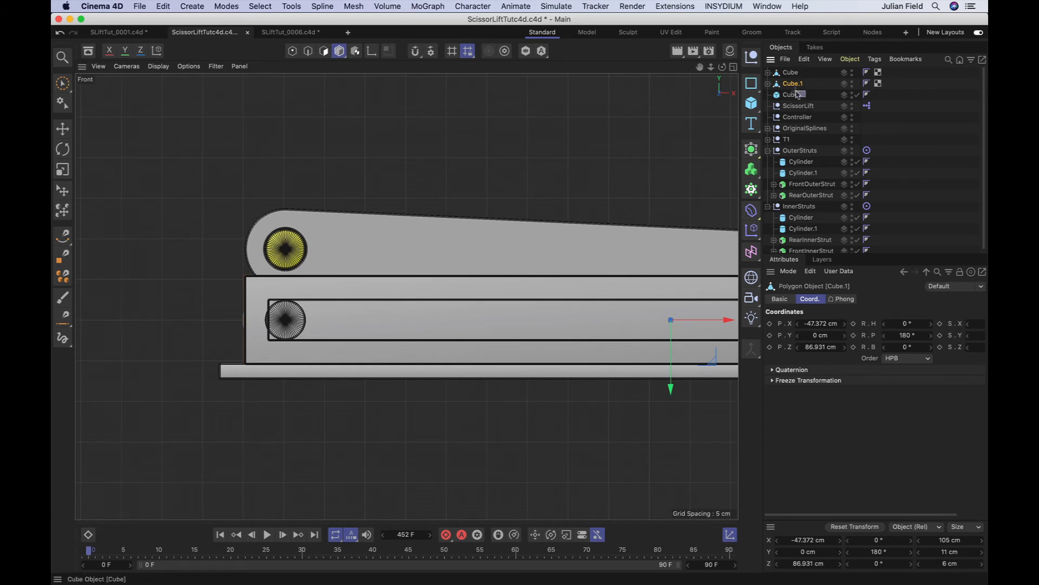
{"action": "left_click_drag", "start_coordinate": [796, 91], "coordinate": [789, 73]}
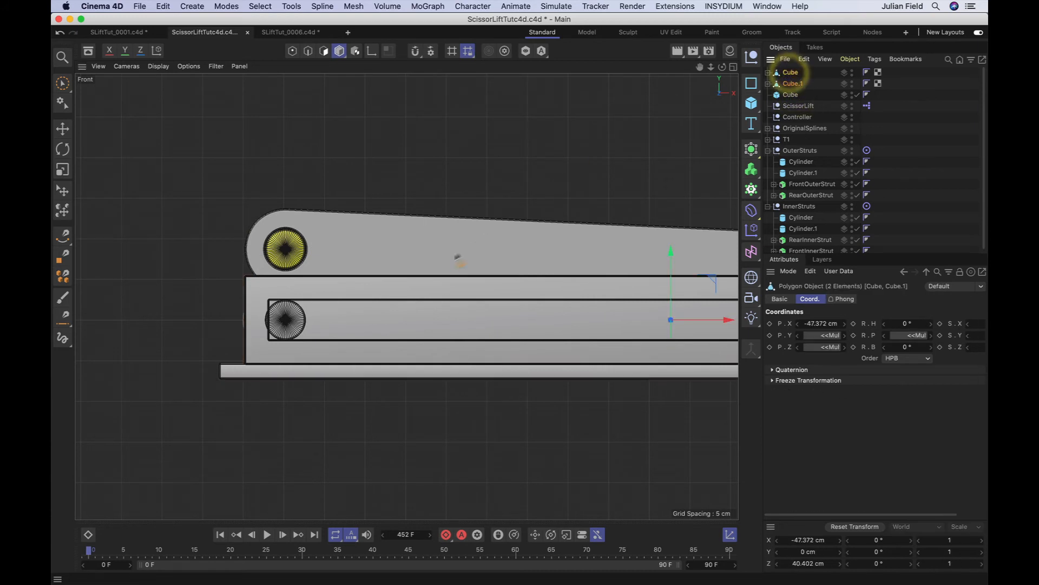
{"action": "left_click_drag", "start_coordinate": [722, 319], "coordinate": [719, 317]}
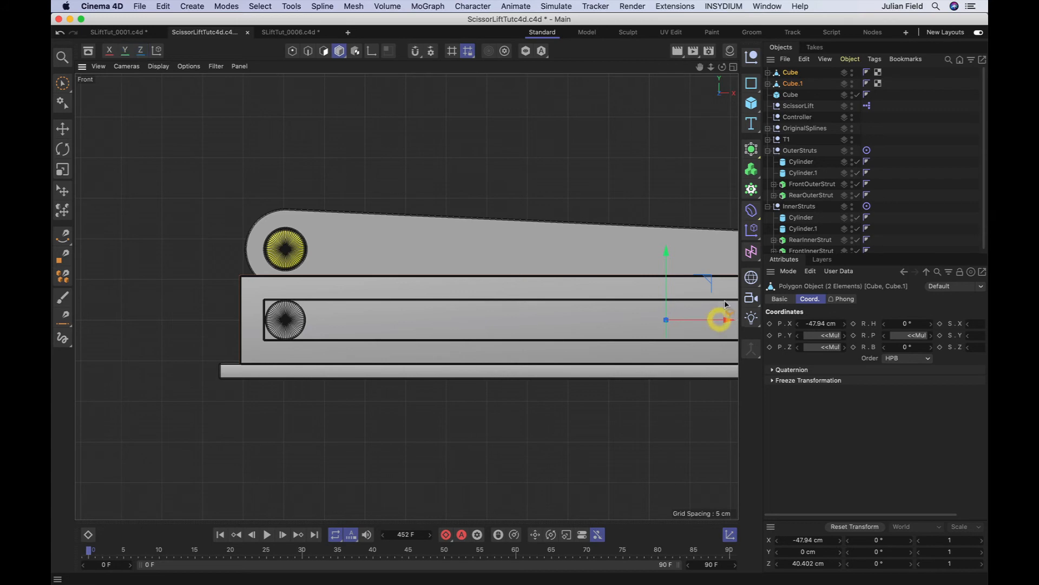
Raise the lift by setting the Controller slider to -47.5 and inspect how the lower cylinder sits in both rails.
{"action": "key", "text": "F1"}
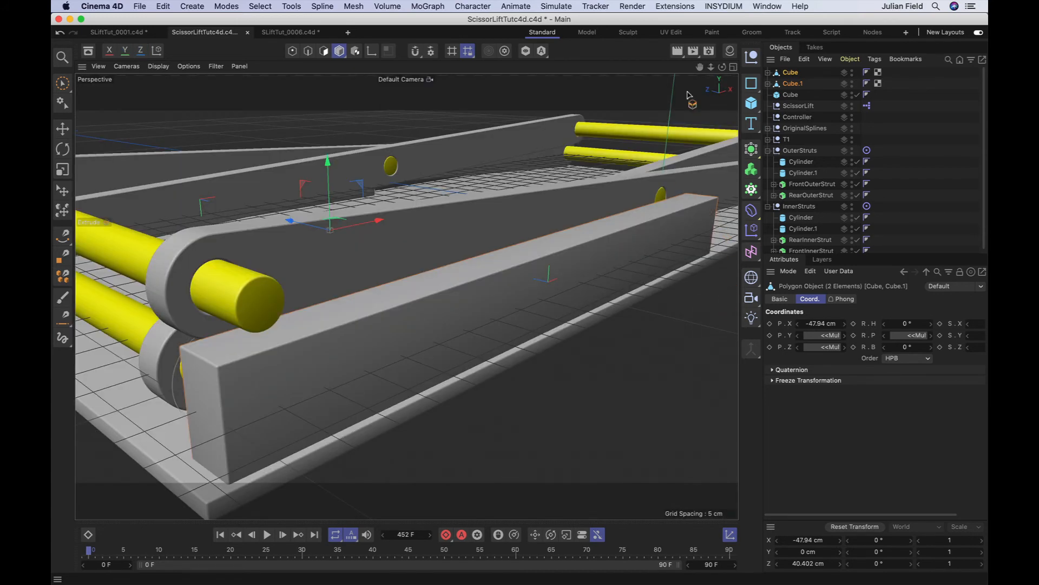
{"action": "mouse_move", "coordinate": [722, 66]}
{"action": "left_mouse_down"}
{"action": "mouse_move", "coordinate": [866, 85]}
{"action": "mouse_move", "coordinate": [706, 71]}
{"action": "mouse_move", "coordinate": [829, 75]}
{"action": "mouse_move", "coordinate": [725, 70]}
{"action": "left_mouse_up"}
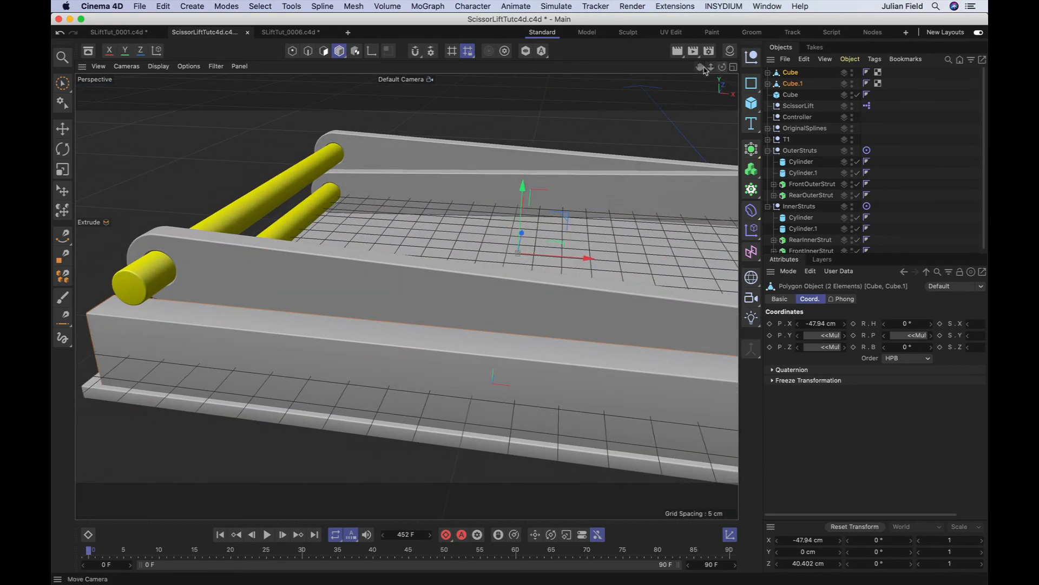
{"action": "right_click_drag", "start_coordinate": [700, 70], "coordinate": [607, 71]}
{"action": "left_click_drag", "start_coordinate": [700, 71], "coordinate": [592, 68]}
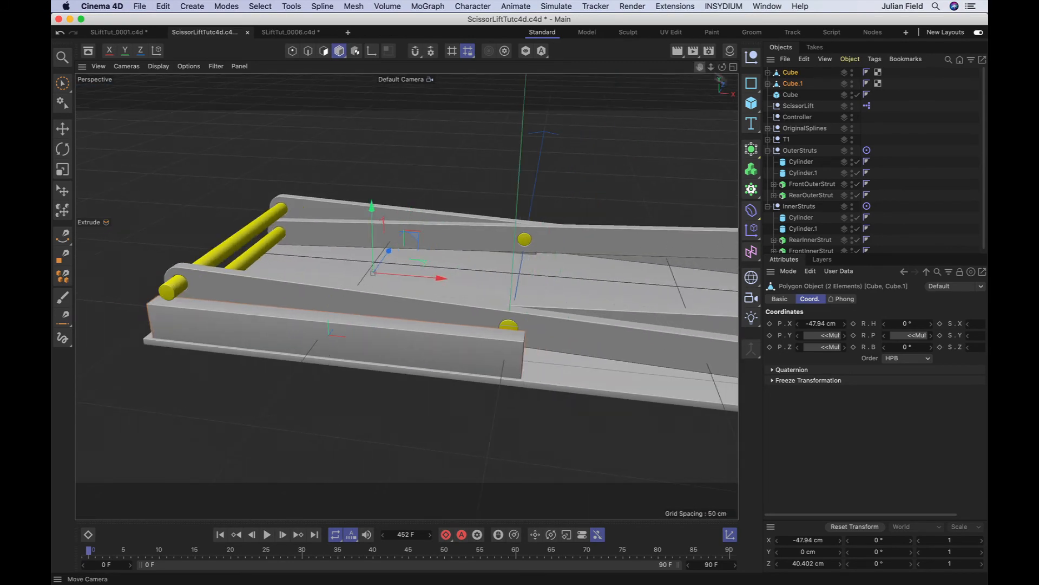
{"action": "left_click", "coordinate": [797, 117]}
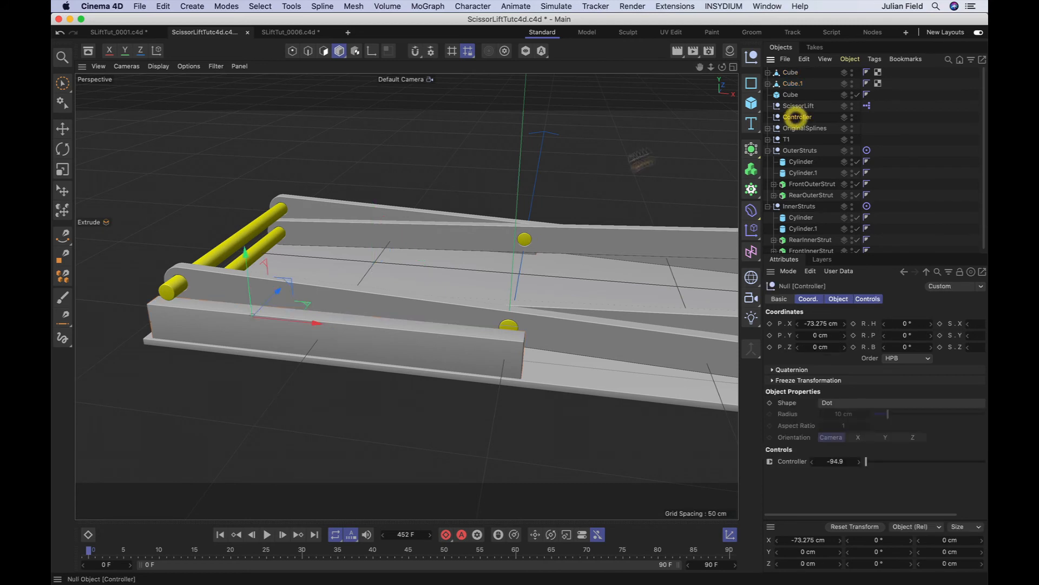
{"action": "left_click", "coordinate": [869, 299]}
{"action": "left_click_drag", "start_coordinate": [866, 324], "coordinate": [984, 310]}
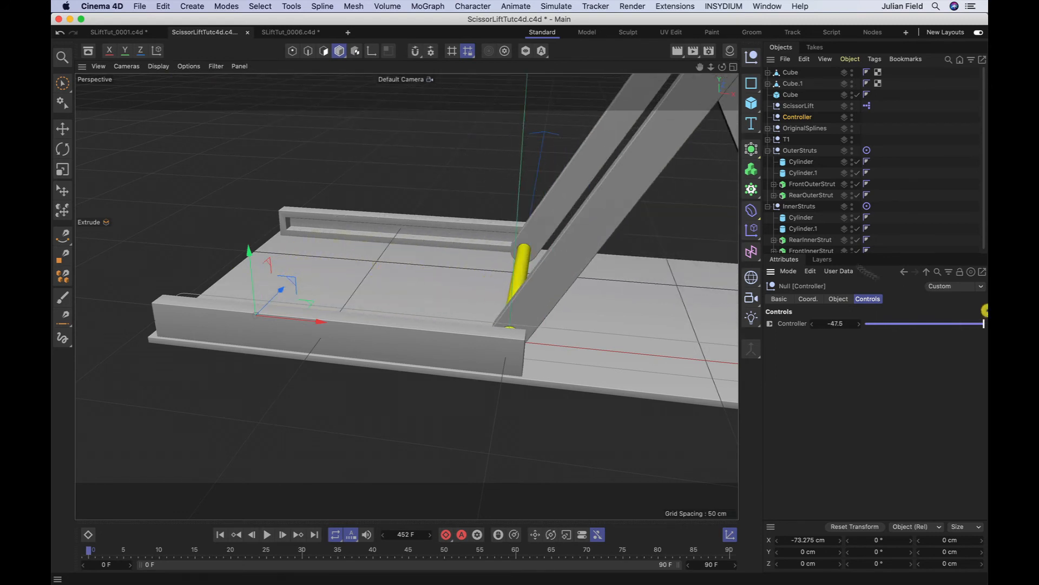
{"action": "left_click_drag", "start_coordinate": [722, 67], "coordinate": [589, 37]}
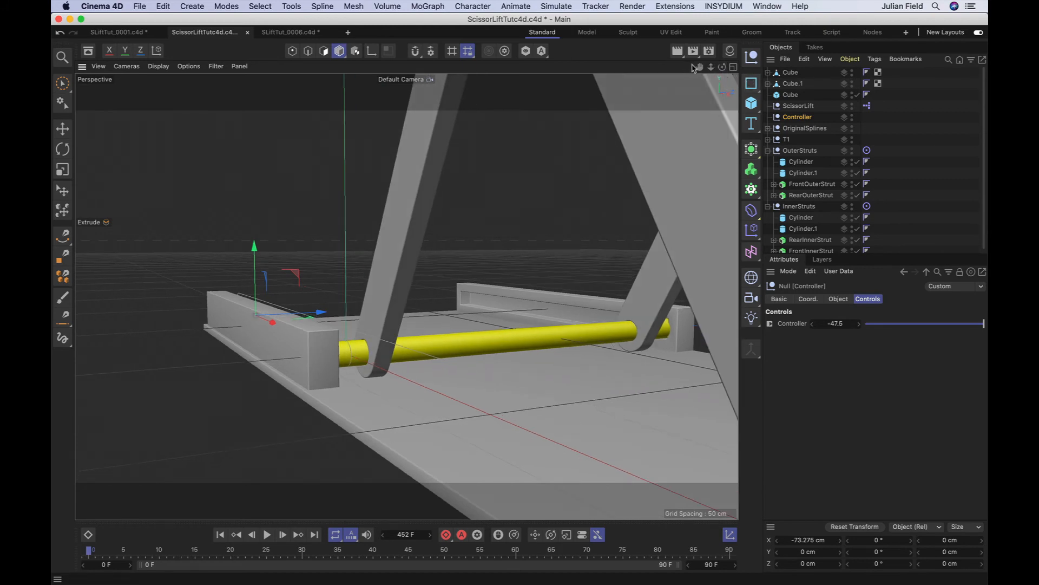
Select both guide rails for polygon editing and display them in the top view.
{"action": "right_click_drag", "start_coordinate": [700, 67], "coordinate": [736, 67]}
{"action": "left_click_drag", "start_coordinate": [700, 67], "coordinate": [587, 12]}
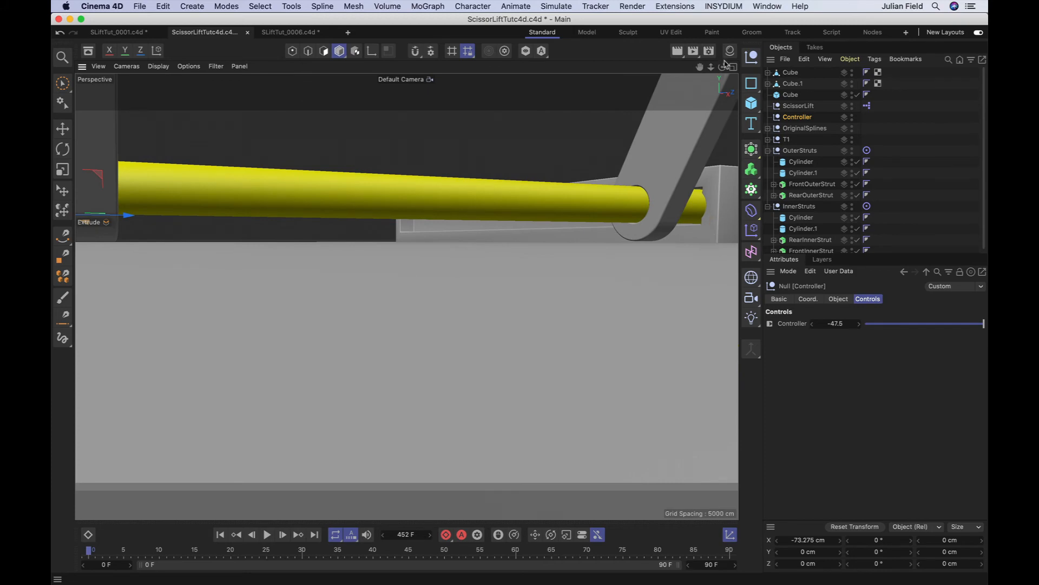
{"action": "left_click_drag", "start_coordinate": [724, 66], "coordinate": [707, 72]}
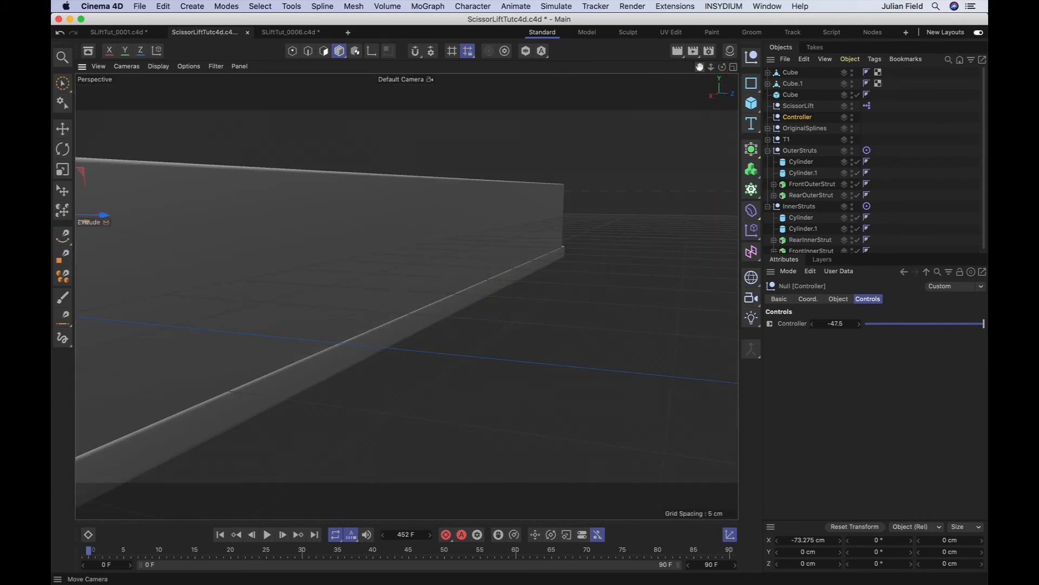
{"action": "right_click_drag", "start_coordinate": [700, 67], "coordinate": [655, 67]}
{"action": "mouse_move", "coordinate": [700, 67]}
{"action": "left_mouse_down"}
{"action": "mouse_move", "coordinate": [723, 46]}
{"action": "mouse_move", "coordinate": [812, 51]}
{"action": "mouse_move", "coordinate": [708, 67]}
{"action": "left_mouse_up"}
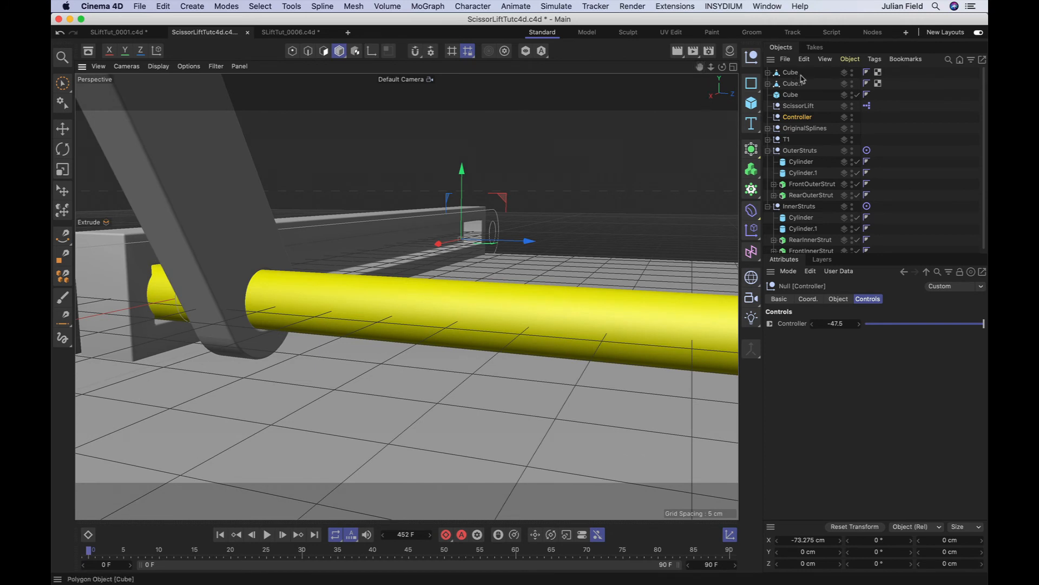
{"action": "left_click", "coordinate": [768, 84]}
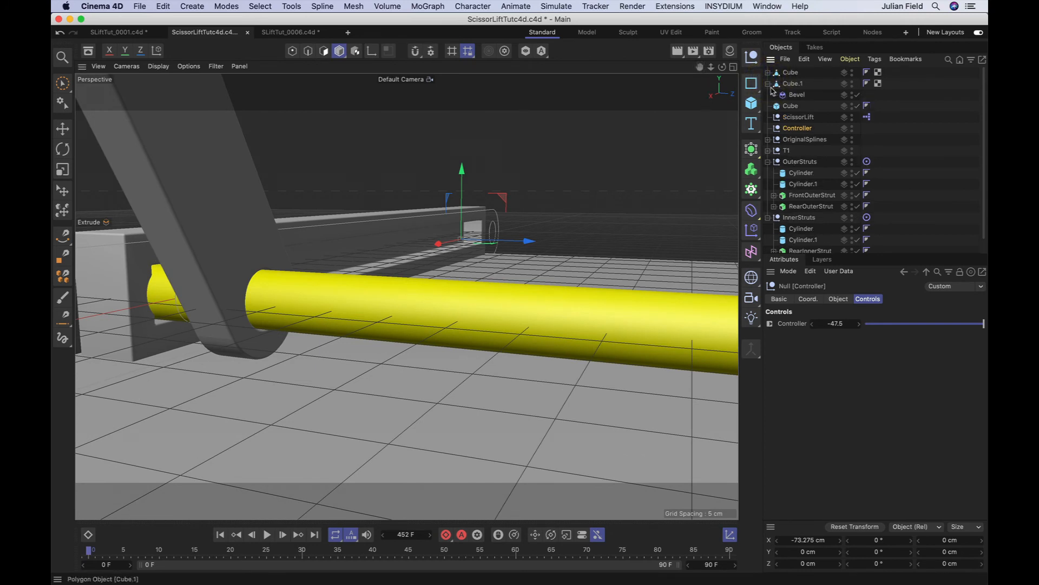
{"action": "left_click", "coordinate": [767, 84]}
{"action": "left_click", "coordinate": [791, 72]}
{"action": "left_click", "coordinate": [793, 84], "text": "shift"}
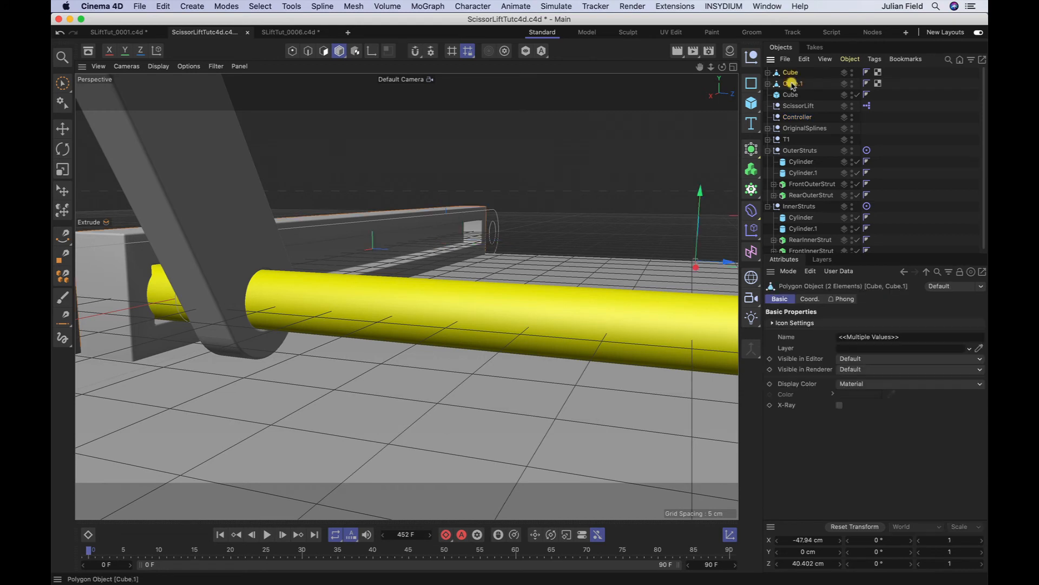
{"action": "left_click_drag", "start_coordinate": [605, 107], "coordinate": [262, 135]}
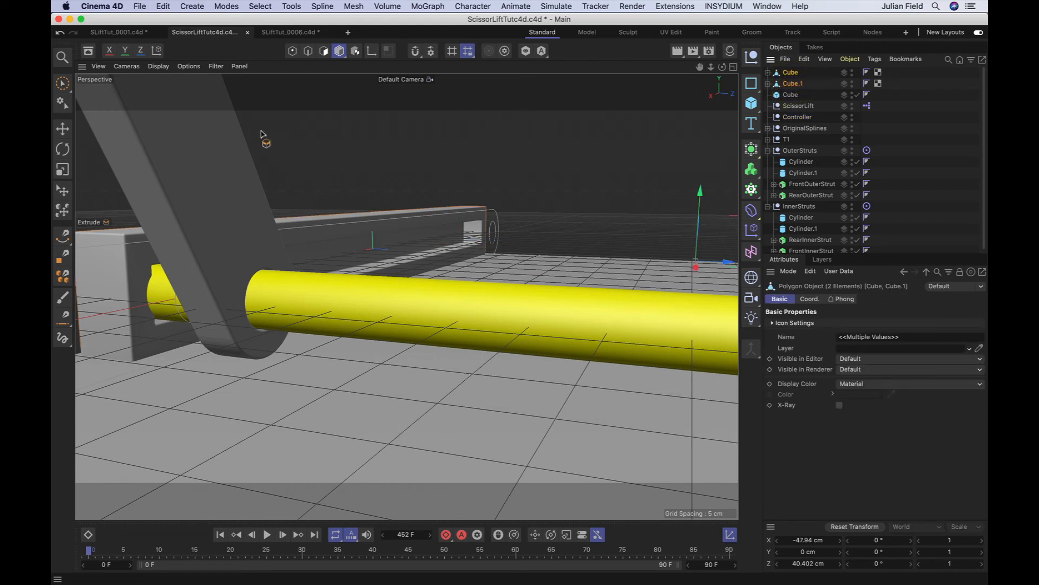
{"action": "left_click", "coordinate": [324, 50]}
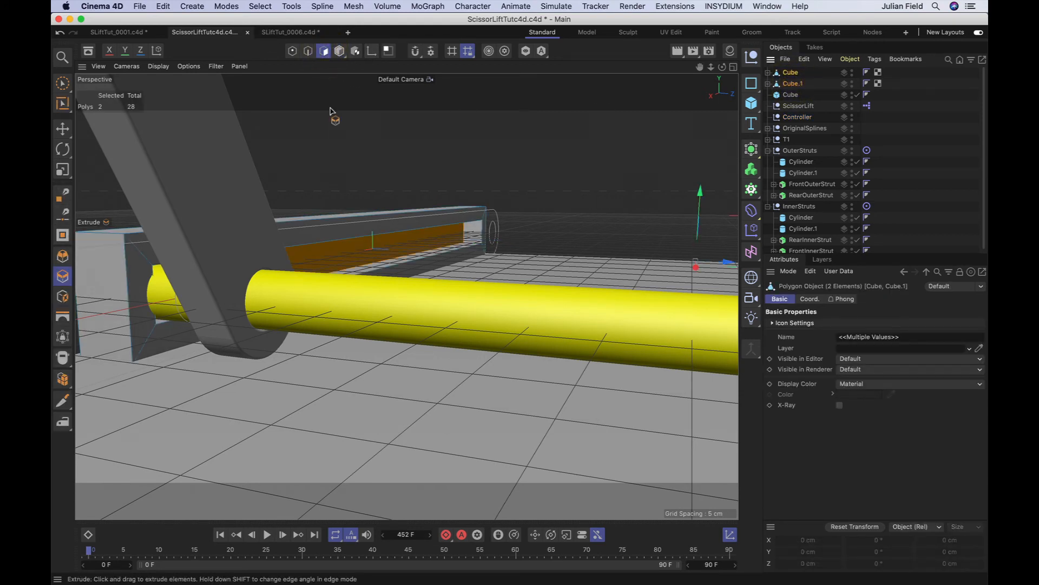
{"action": "key", "text": "F2"}
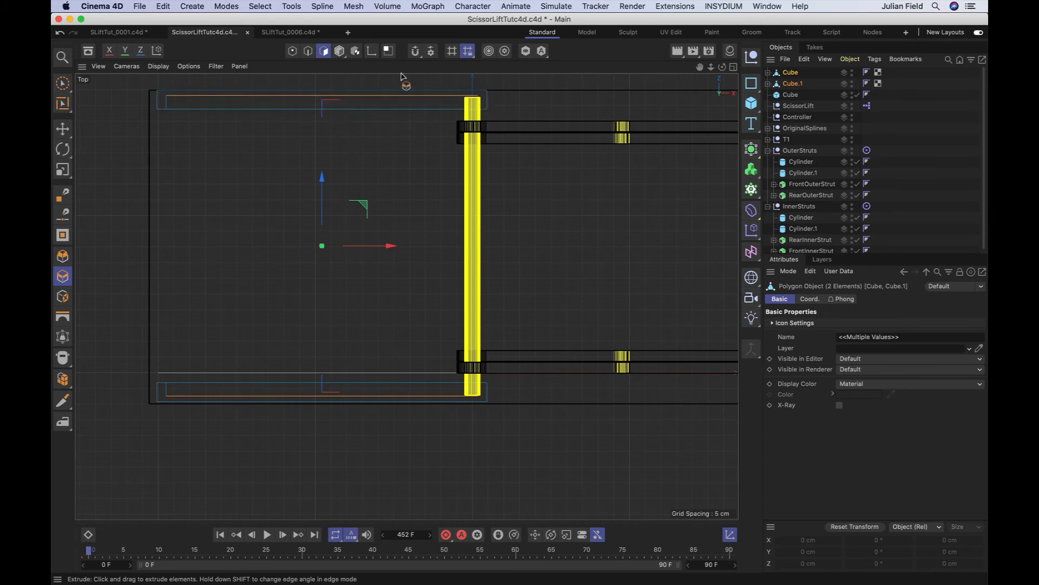
Rectangle-select the end faces of both rails by the lower cylinder, extend them about 1.3 cm along X, and deselect the rails.
{"action": "left_click", "coordinate": [69, 95]}
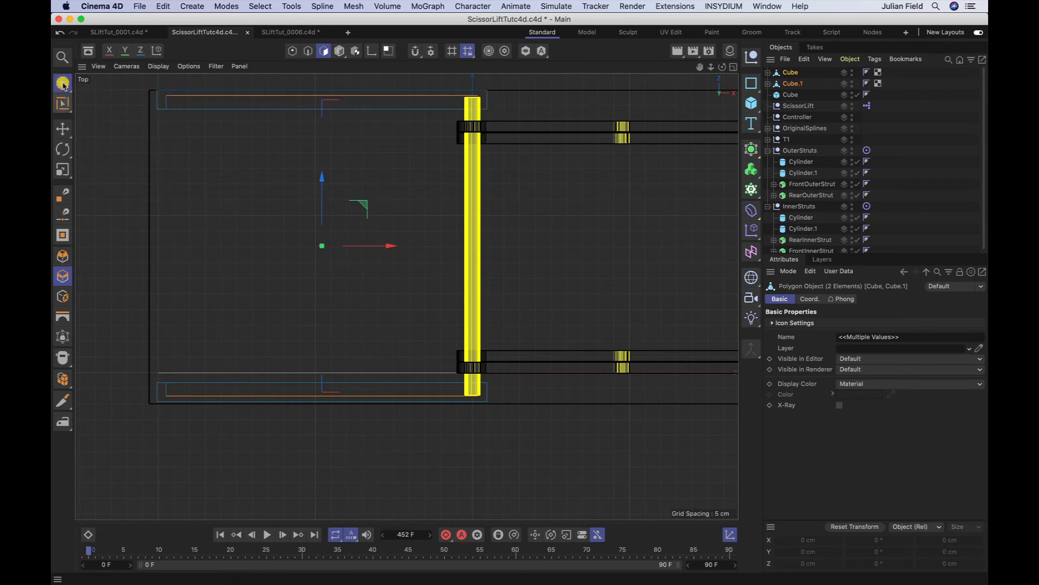
{"action": "left_click", "coordinate": [63, 82]}
{"action": "left_click", "coordinate": [104, 115]}
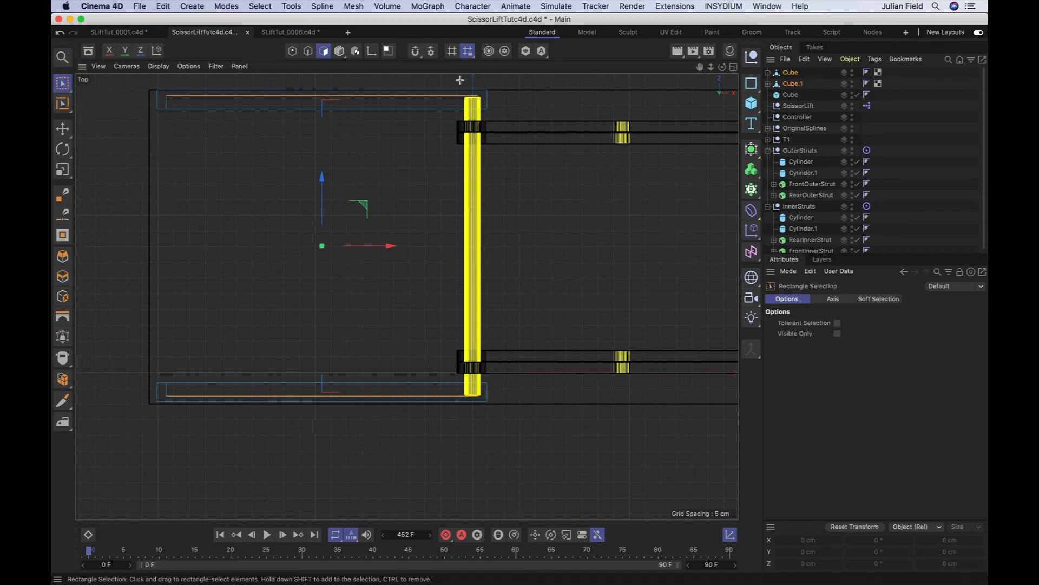
{"action": "left_click_drag", "start_coordinate": [460, 80], "coordinate": [534, 125]}
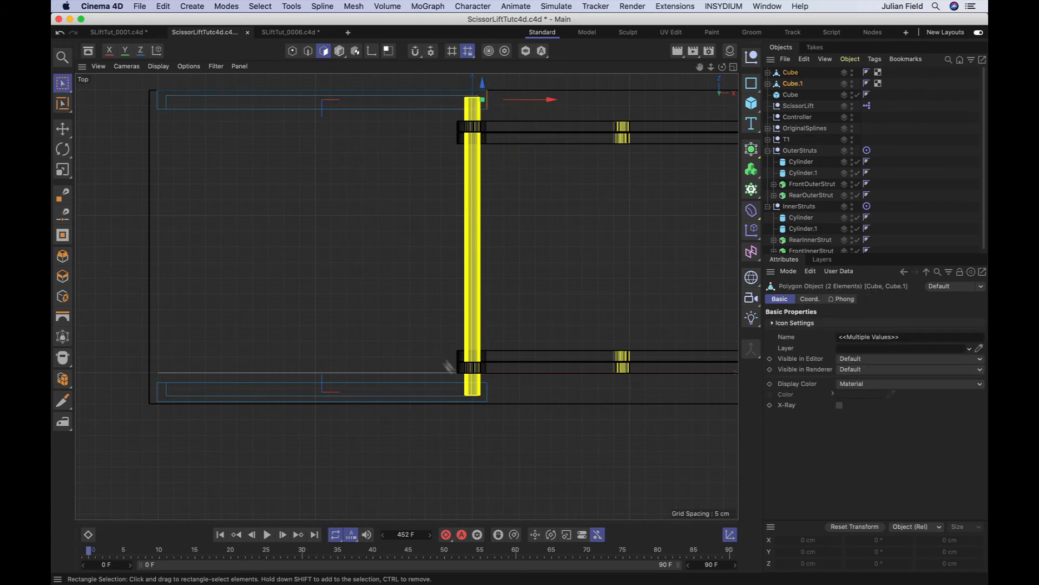
{"action": "left_click_drag", "start_coordinate": [448, 367], "coordinate": [525, 431]}
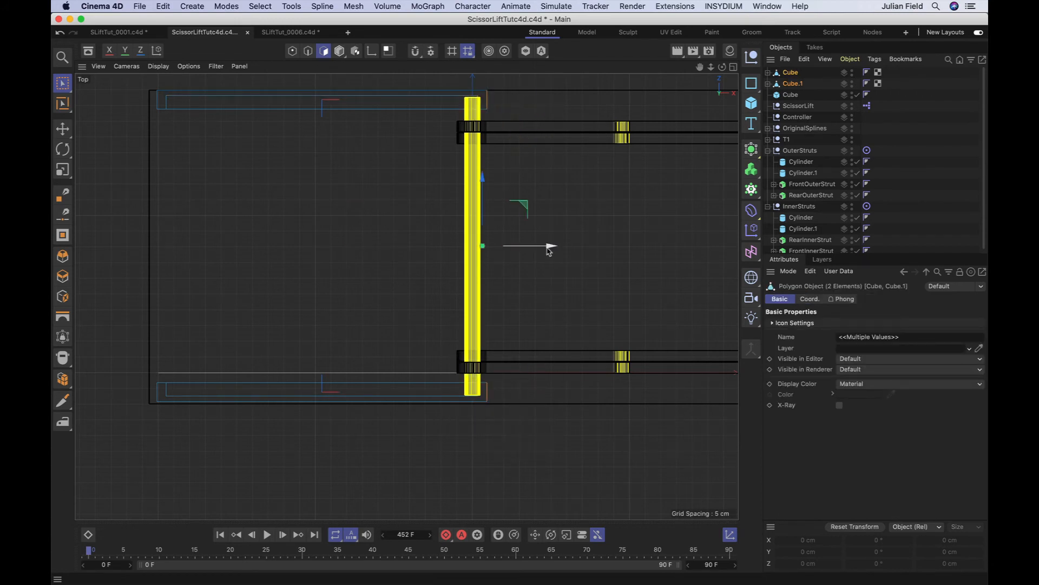
{"action": "left_click_drag", "start_coordinate": [549, 250], "coordinate": [554, 252]}
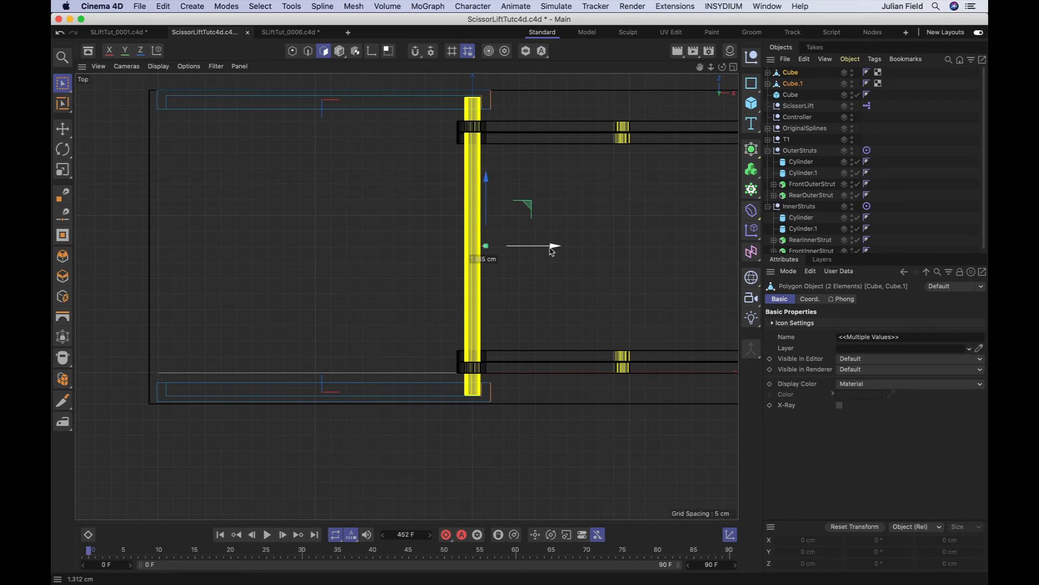
{"action": "left_click_drag", "start_coordinate": [552, 251], "coordinate": [550, 245]}
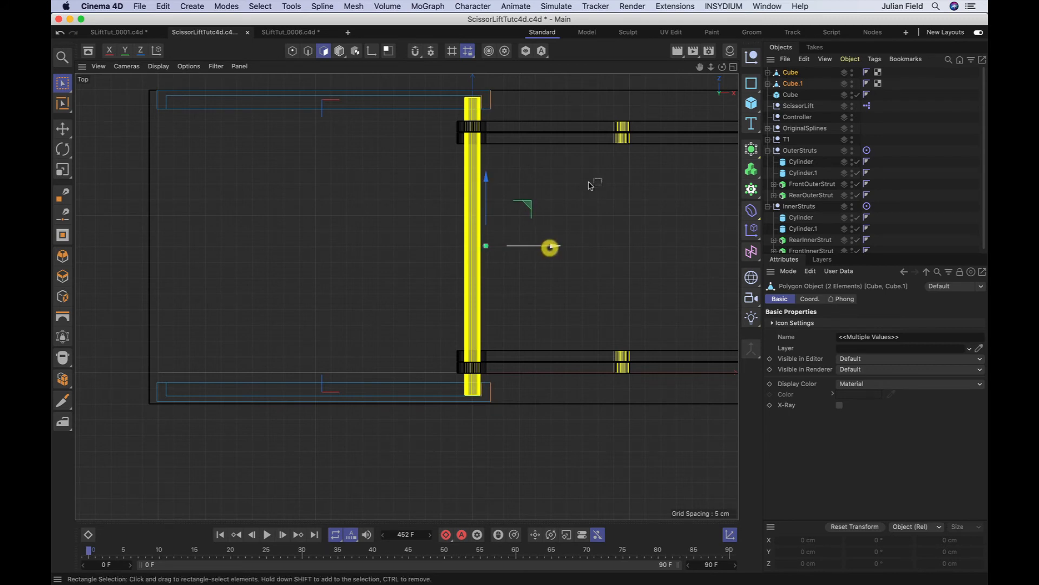
{"action": "key", "text": "F1"}
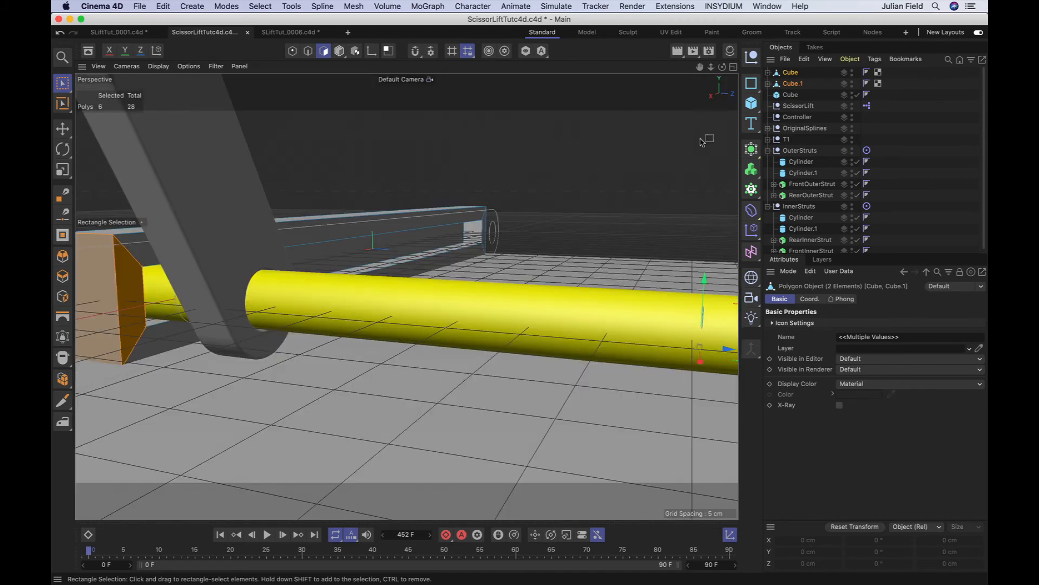
{"action": "left_click", "coordinate": [832, 87]}
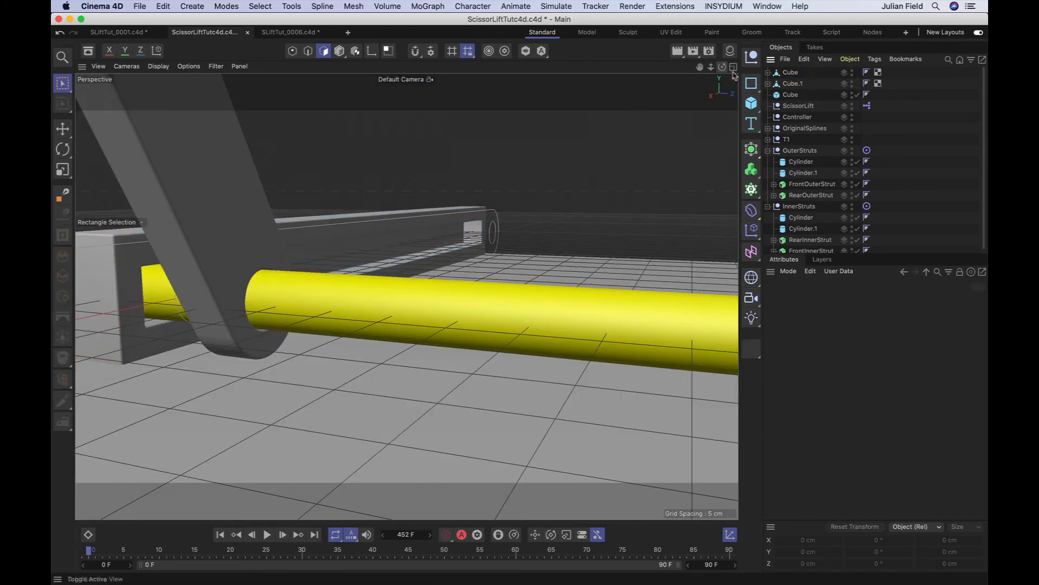
Lower the lift by setting the Controller slider to -94.9 and inspect the struts and extended rails from several angles.
{"action": "left_click_drag", "start_coordinate": [195, 294], "coordinate": [259, 295], "text": "alt"}
{"action": "left_click_drag", "start_coordinate": [722, 67], "coordinate": [636, 25]}
{"action": "left_click_drag", "start_coordinate": [698, 68], "coordinate": [645, 51]}
{"action": "left_click_drag", "start_coordinate": [723, 67], "coordinate": [677, 57]}
{"action": "right_click_drag", "start_coordinate": [699, 68], "coordinate": [590, 72]}
{"action": "mouse_move", "coordinate": [699, 69]}
{"action": "left_mouse_down"}
{"action": "mouse_move", "coordinate": [850, 114]}
{"action": "mouse_move", "coordinate": [702, 75]}
{"action": "left_mouse_up"}
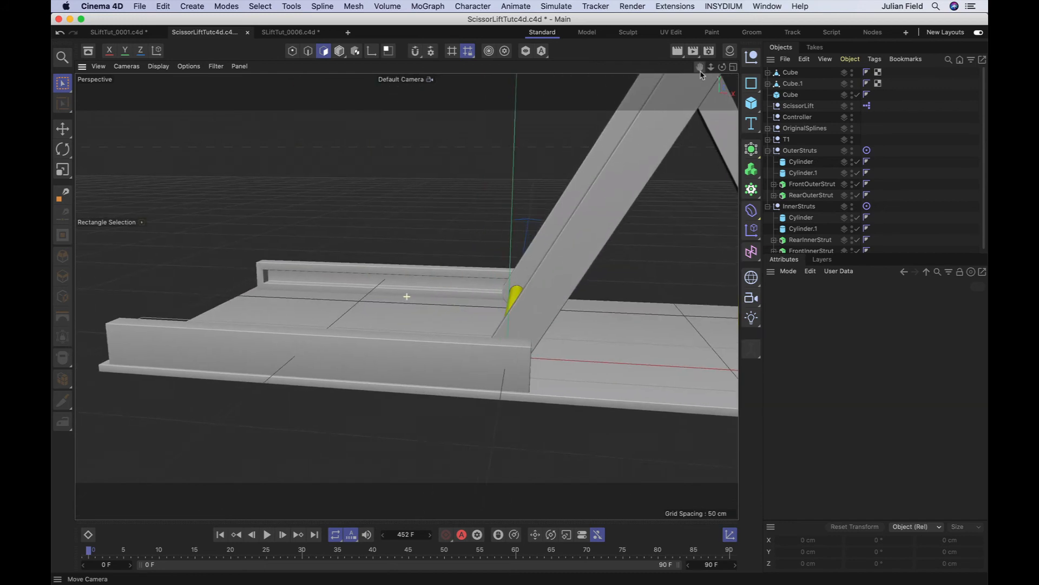
{"action": "right_click_drag", "start_coordinate": [700, 70], "coordinate": [595, 71]}
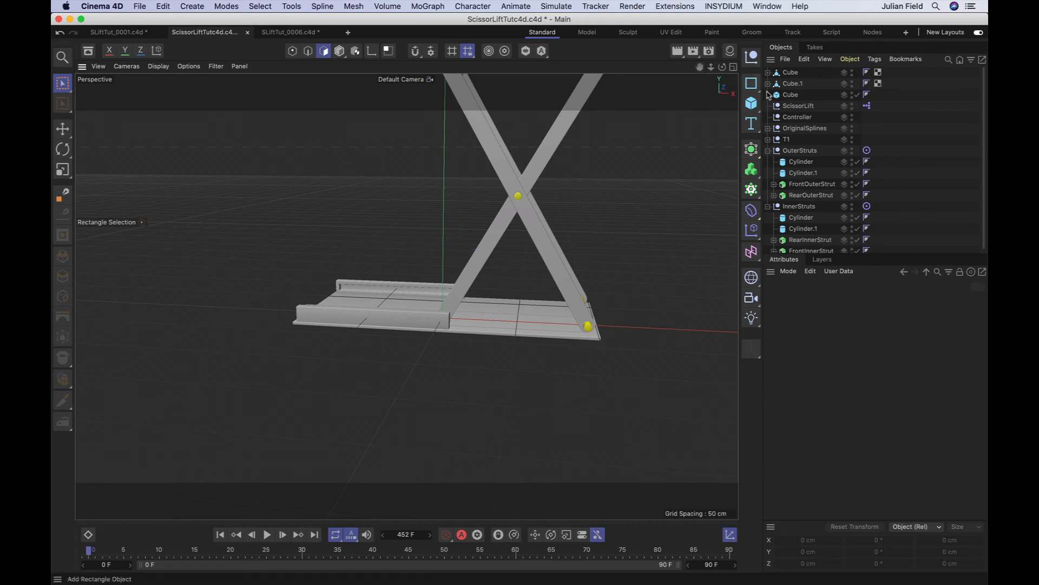
{"action": "left_click", "coordinate": [794, 116]}
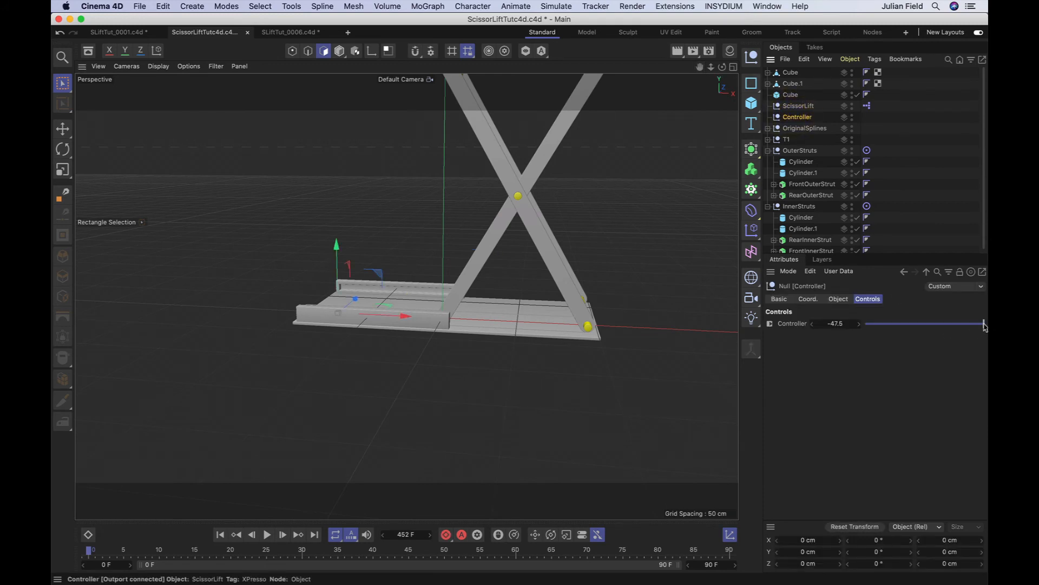
{"action": "left_click_drag", "start_coordinate": [939, 336], "coordinate": [840, 360]}
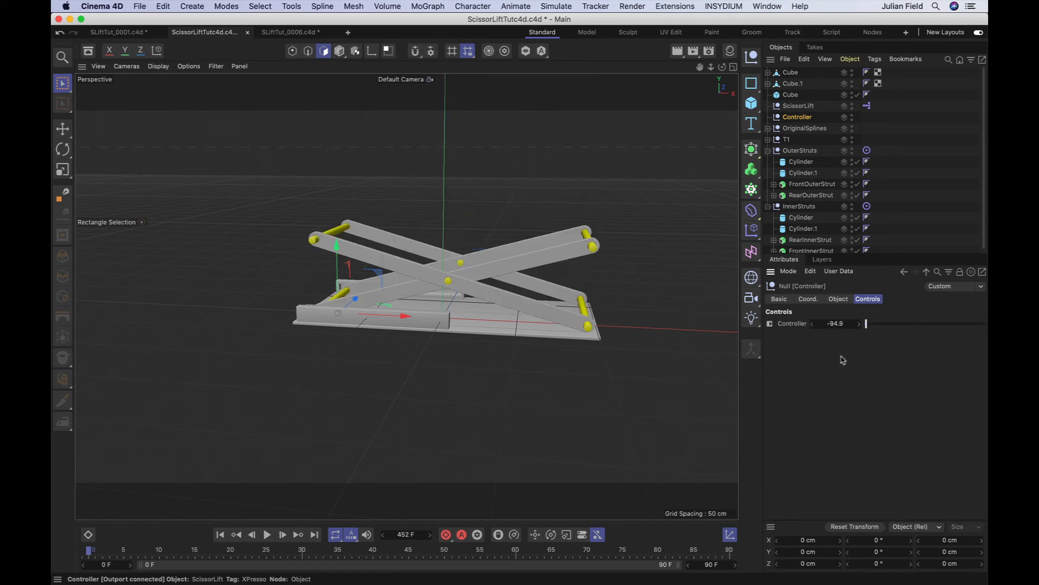
{"action": "left_click_drag", "start_coordinate": [700, 68], "coordinate": [609, 95]}
{"action": "left_click_drag", "start_coordinate": [722, 67], "coordinate": [502, 332]}
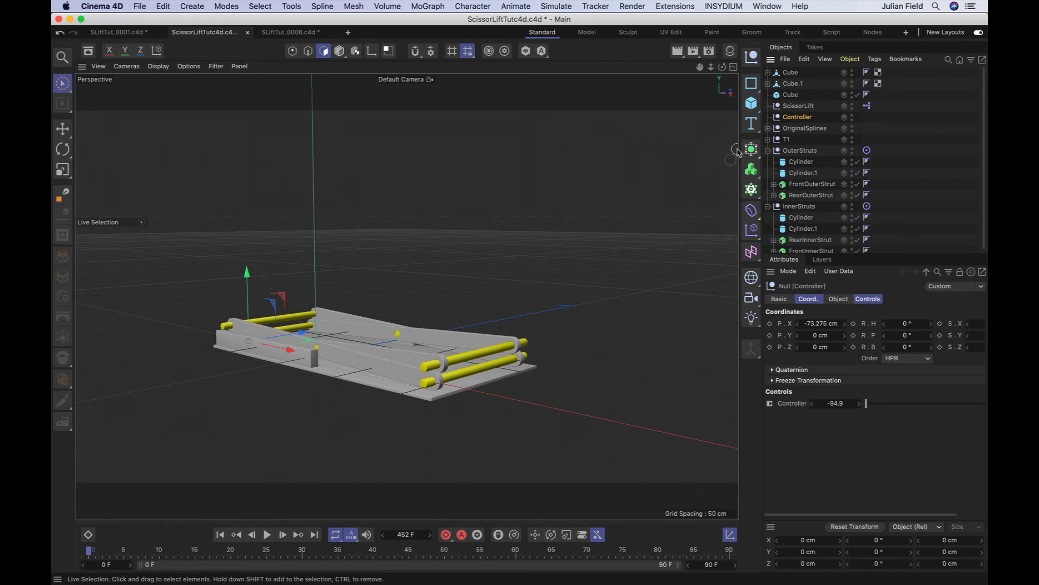
Add a cube and set its size to 8 cm in X, 8 cm in Y and 6 cm in Z.
{"action": "left_click", "coordinate": [751, 103]}
{"action": "left_click", "coordinate": [794, 72]}
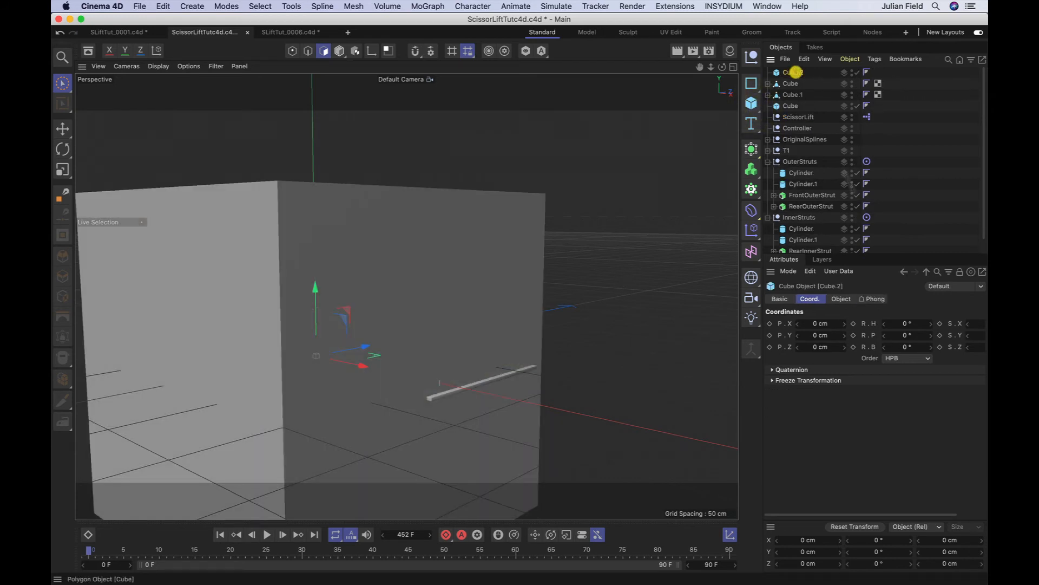
{"action": "left_click", "coordinate": [841, 299]}
{"action": "left_click", "coordinate": [861, 323]}
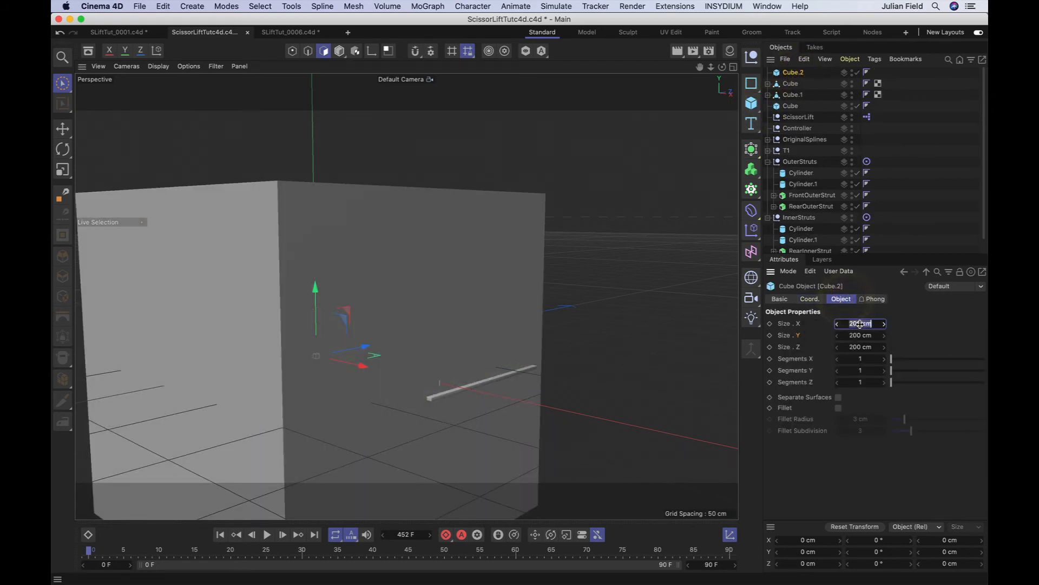
{"action": "type", "text": "8"}
{"action": "left_click", "coordinate": [855, 336]}
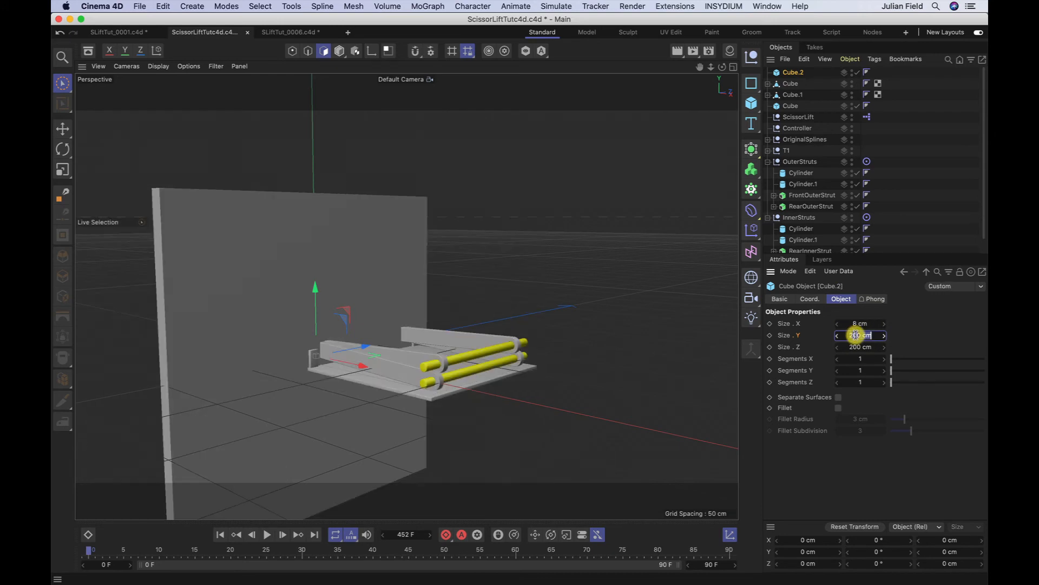
{"action": "type", "text": "4"}
{"action": "key", "text": "Return"}
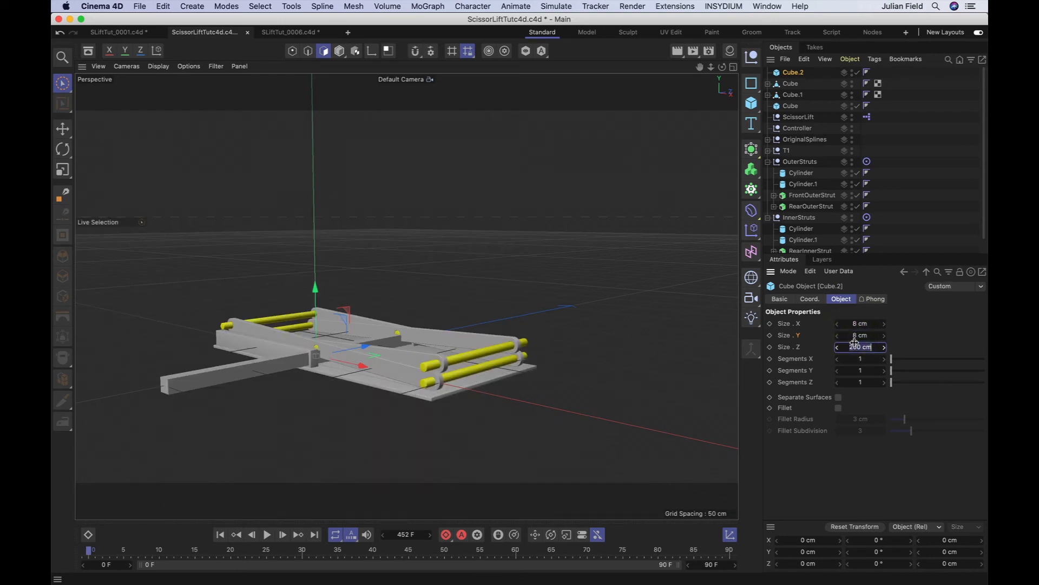
{"action": "left_click", "coordinate": [854, 344]}
{"action": "type", "text": "6"}
{"action": "key", "text": "Return"}
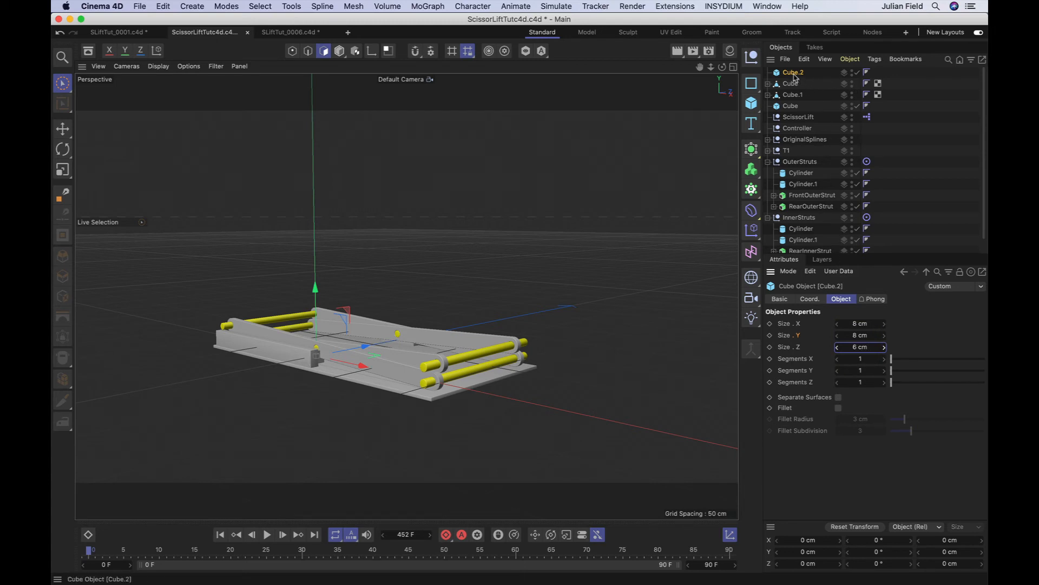
Nest the new cube under the first cylinder of OuterStruts and set its X and Y positions to 0 cm.
{"action": "left_click_drag", "start_coordinate": [795, 78], "coordinate": [793, 174]}
{"action": "left_click", "coordinate": [815, 298]}
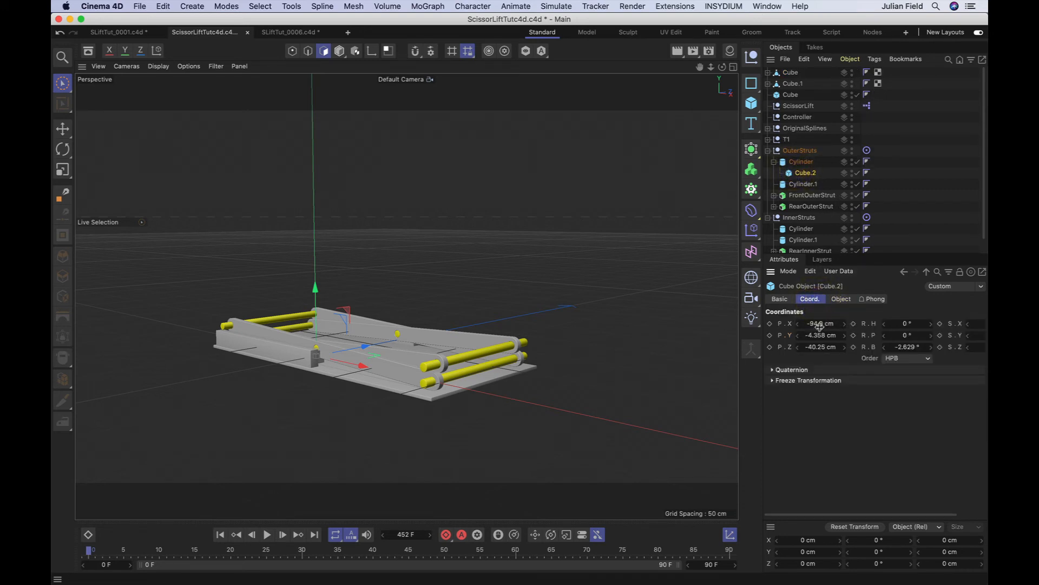
{"action": "type", "text": "0"}
{"action": "key", "text": "Return"}
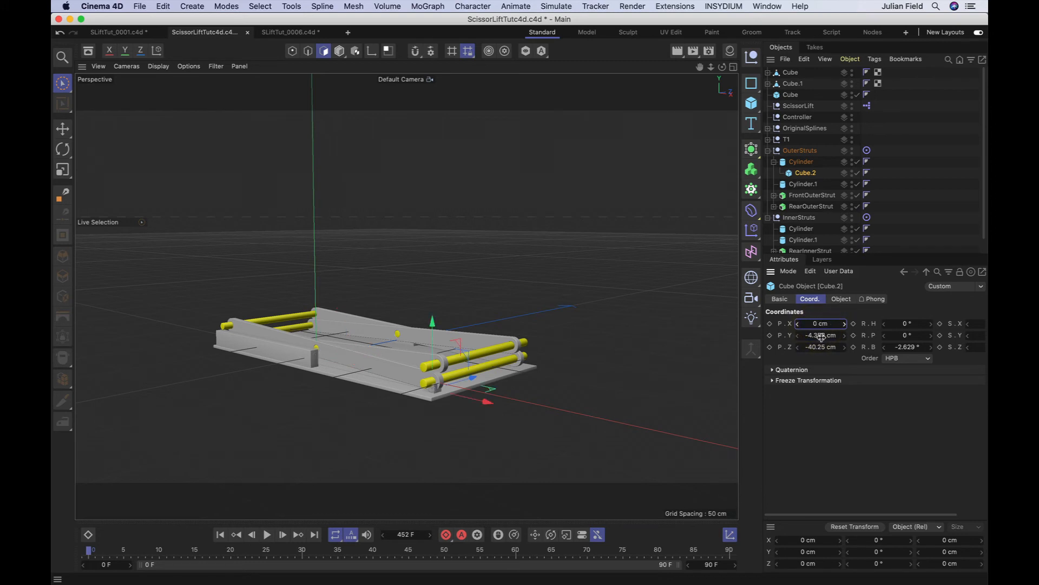
{"action": "double_click", "coordinate": [821, 336]}
{"action": "type", "text": "0"}
{"action": "key", "text": "Return"}
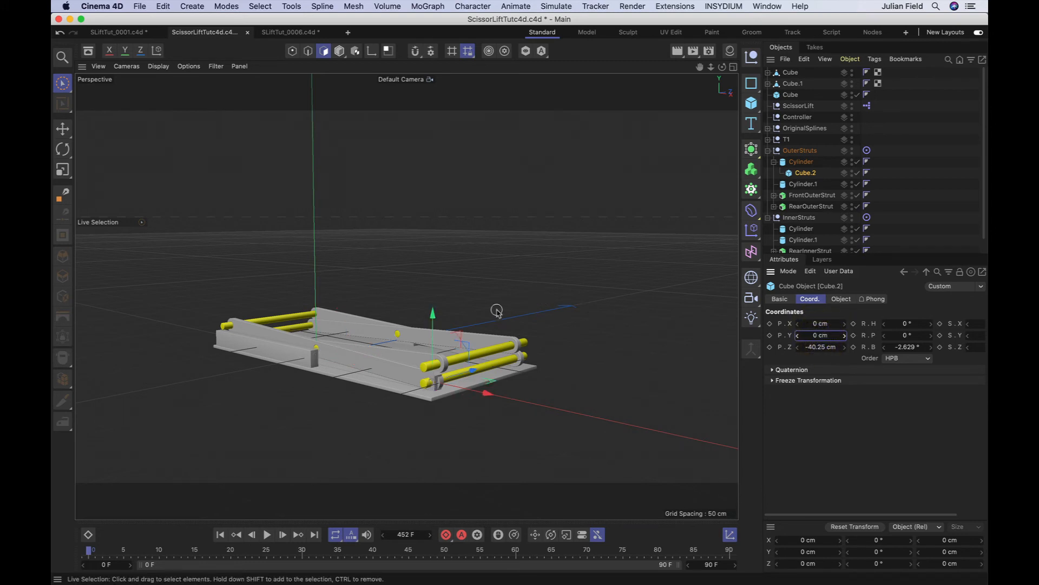
Shift the cube along Z to about -44.4 cm relative to the cylinder, and return it to the top level of the hierarchy.
{"action": "left_click_drag", "start_coordinate": [475, 374], "coordinate": [470, 375]}
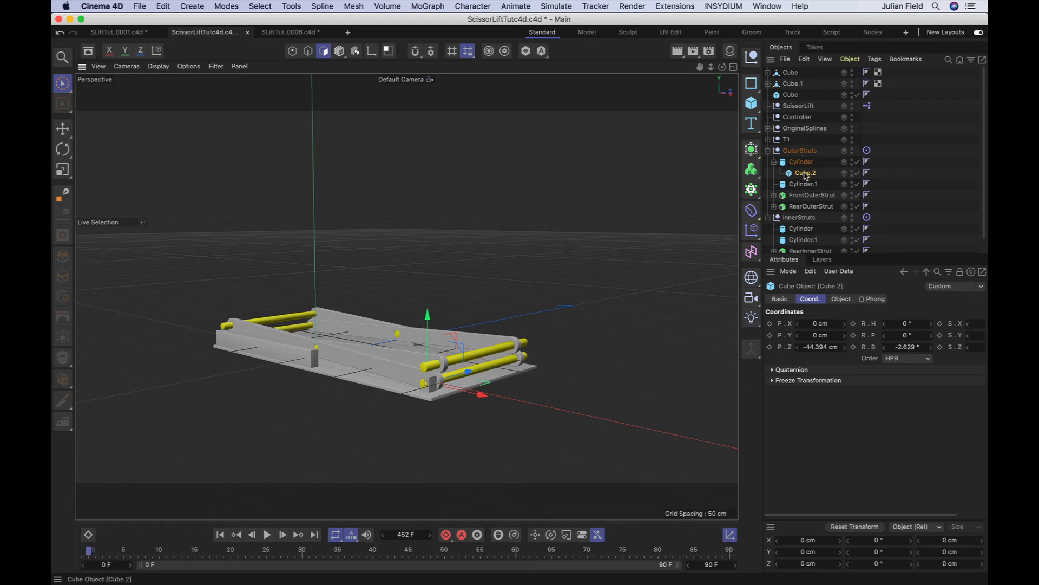
{"action": "left_click_drag", "start_coordinate": [806, 176], "coordinate": [790, 71]}
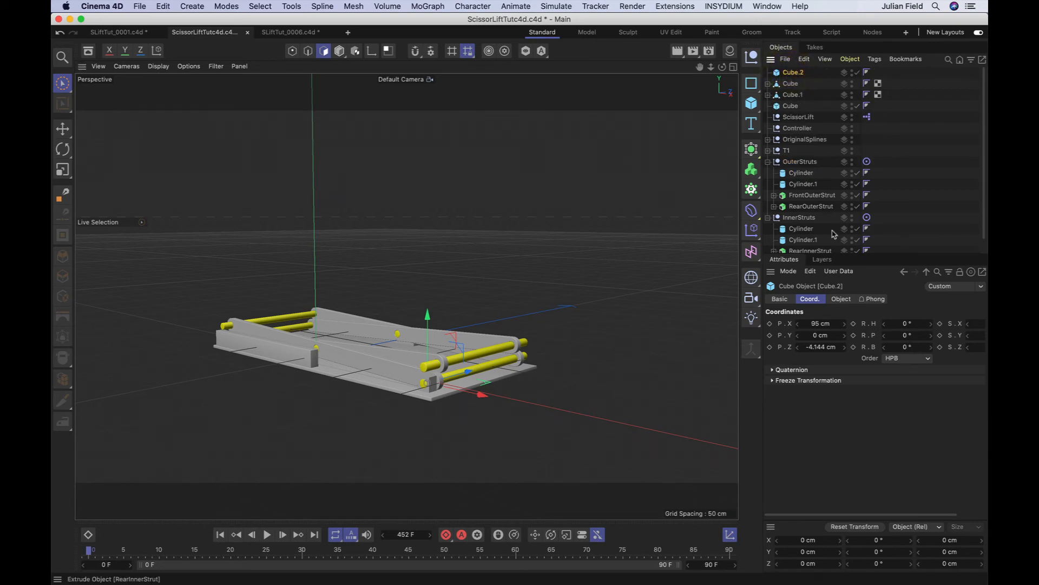
Convert the new block cube to an editable polygon object and select its two opposite faces pierced by the yellow cylinder.
{"action": "key", "text": "s"}
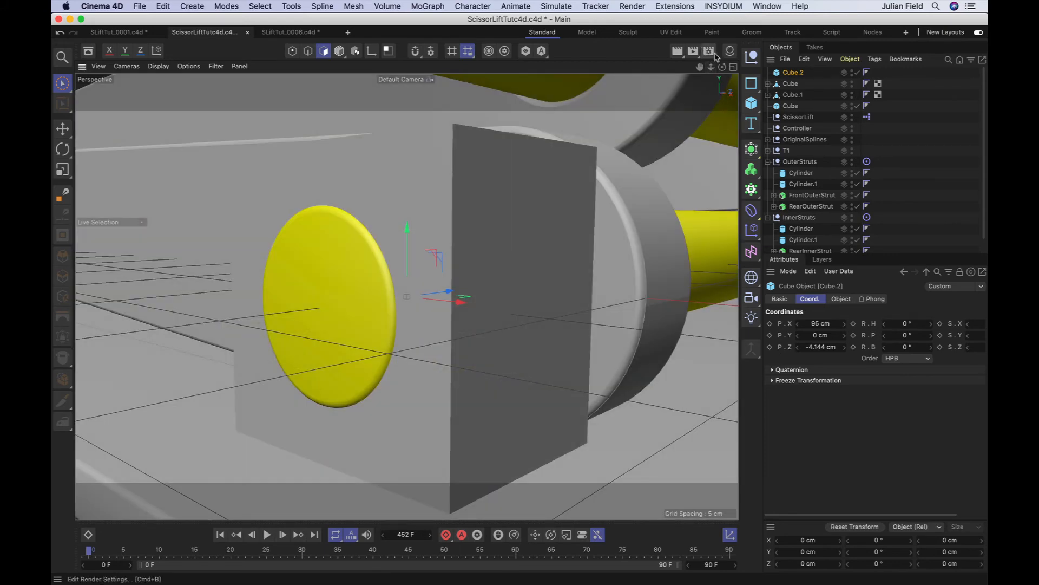
{"action": "mouse_move", "coordinate": [722, 67]}
{"action": "left_mouse_down"}
{"action": "mouse_move", "coordinate": [693, 69]}
{"action": "mouse_move", "coordinate": [742, 69]}
{"action": "mouse_move", "coordinate": [704, 68]}
{"action": "mouse_move", "coordinate": [724, 71]}
{"action": "left_mouse_up"}
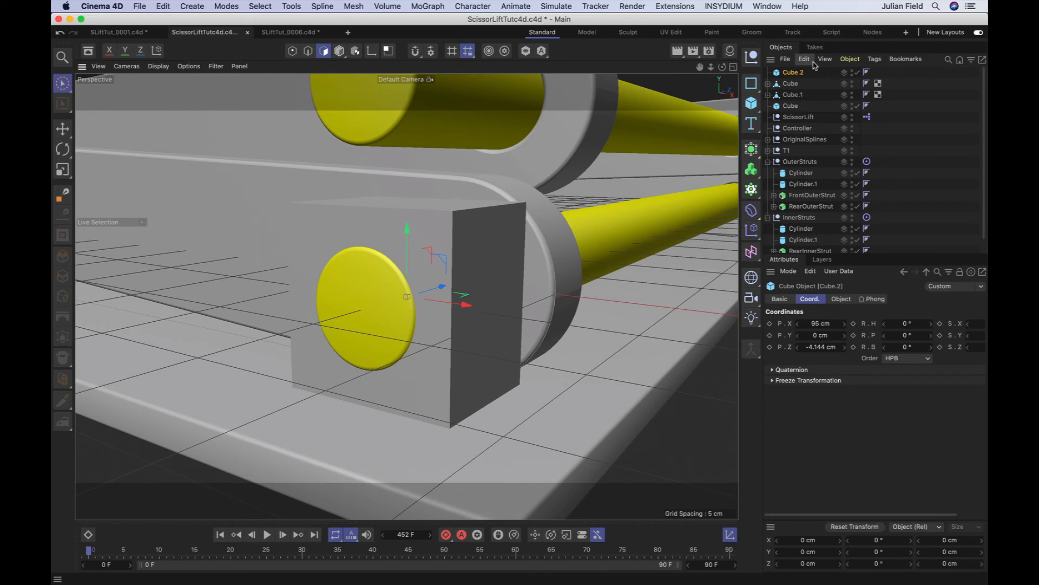
{"action": "key", "text": "c"}
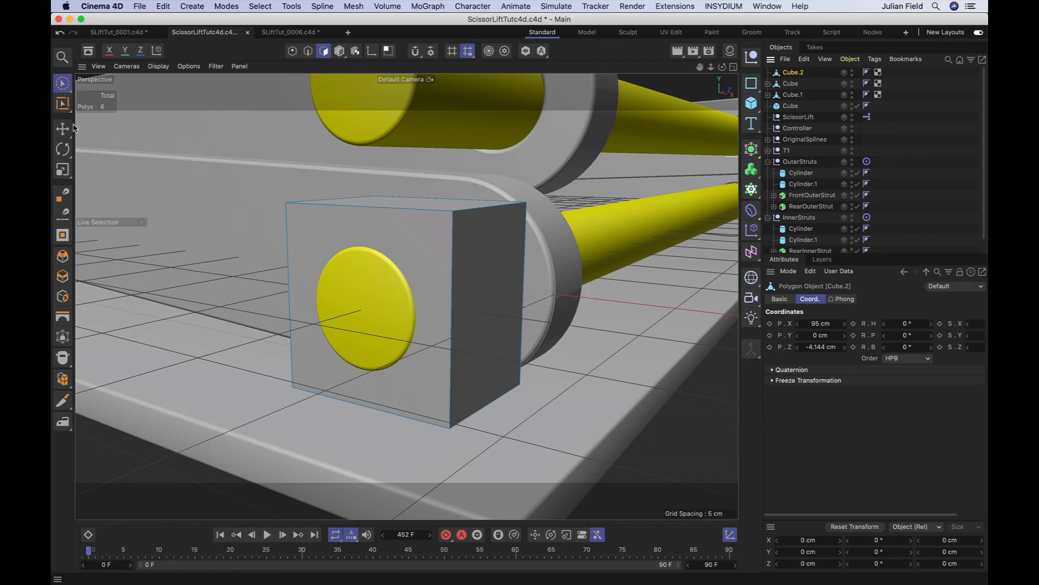
{"action": "left_click", "coordinate": [63, 85]}
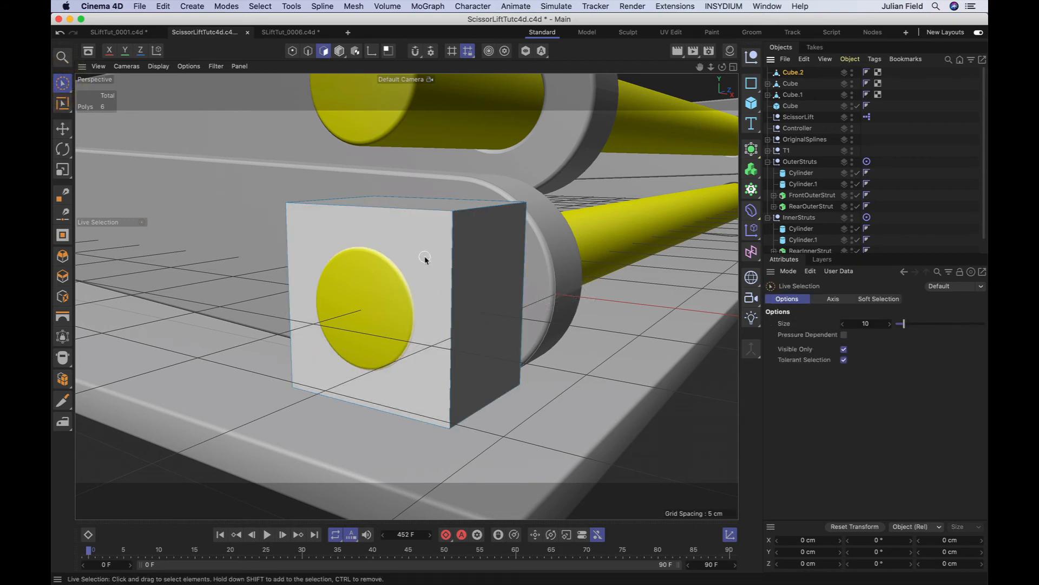
{"action": "left_click", "coordinate": [844, 350]}
{"action": "left_click", "coordinate": [439, 232]}
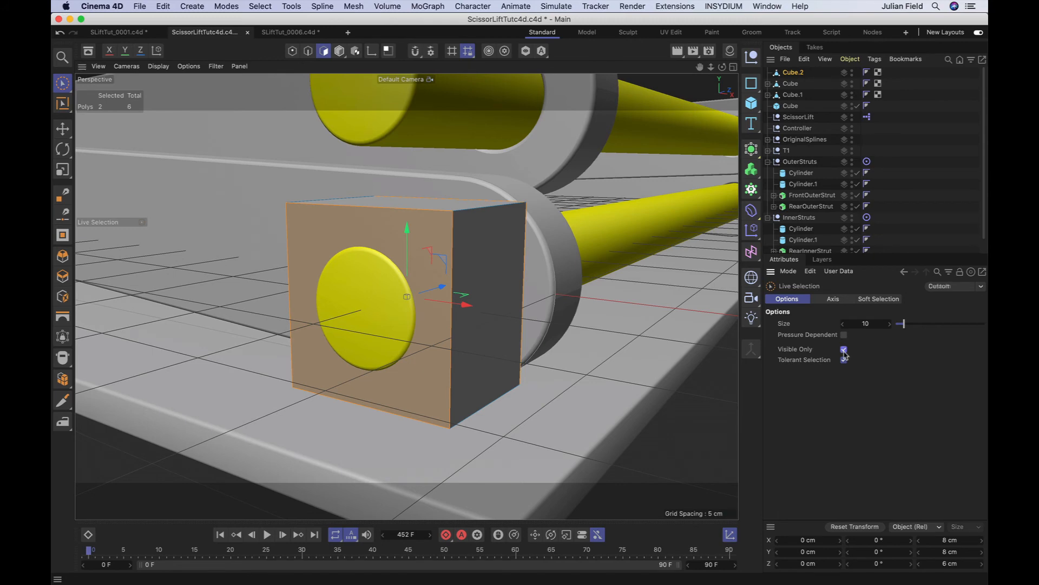
{"action": "mouse_move", "coordinate": [722, 66]}
{"action": "left_mouse_down"}
{"action": "mouse_move", "coordinate": [631, 71]}
{"action": "mouse_move", "coordinate": [758, 79]}
{"action": "mouse_move", "coordinate": [703, 73]}
{"action": "mouse_move", "coordinate": [723, 71]}
{"action": "left_mouse_up"}
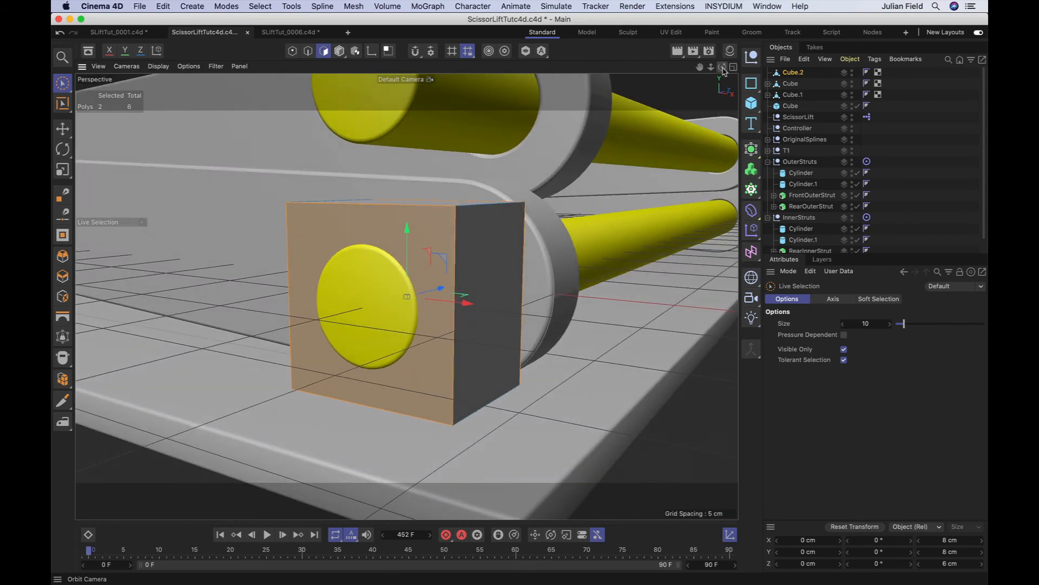
Inset the block's two selected faces with an offset of 1.4 cm.
{"action": "key", "text": "i"}
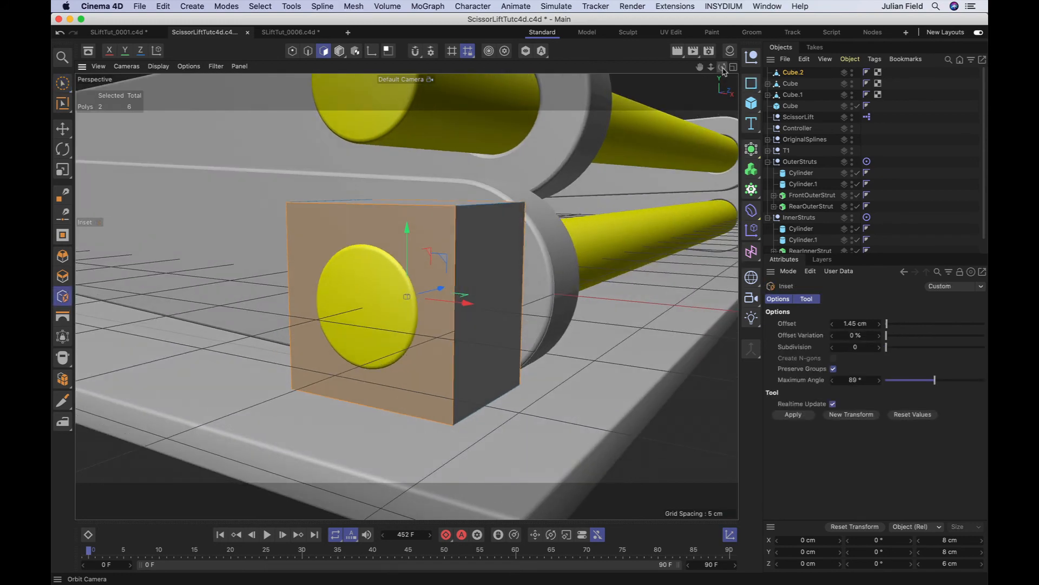
{"action": "double_click", "coordinate": [855, 324]}
{"action": "left_click", "coordinate": [810, 417]}
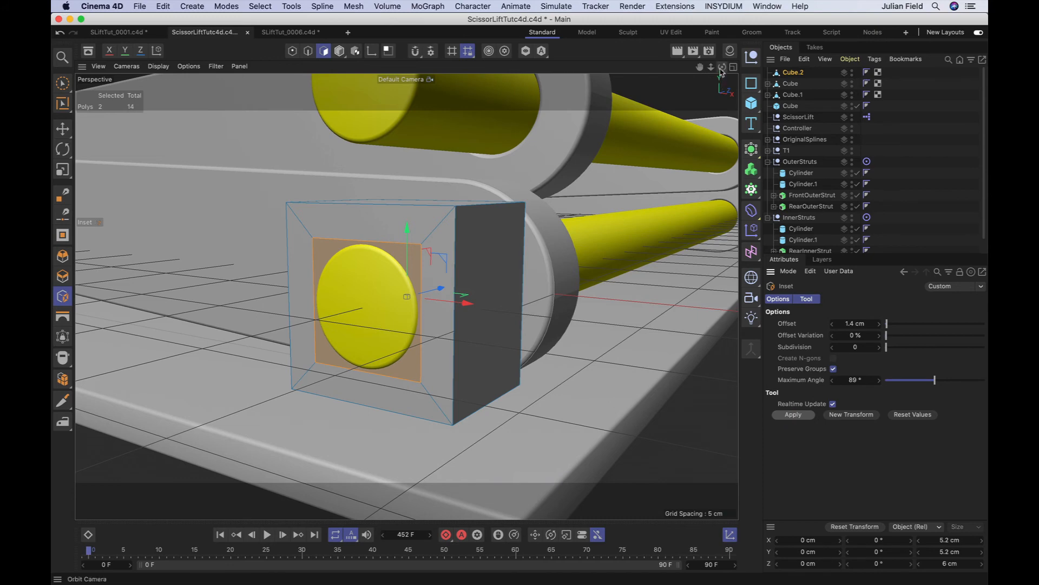
{"action": "left_click_drag", "start_coordinate": [722, 68], "coordinate": [792, 59]}
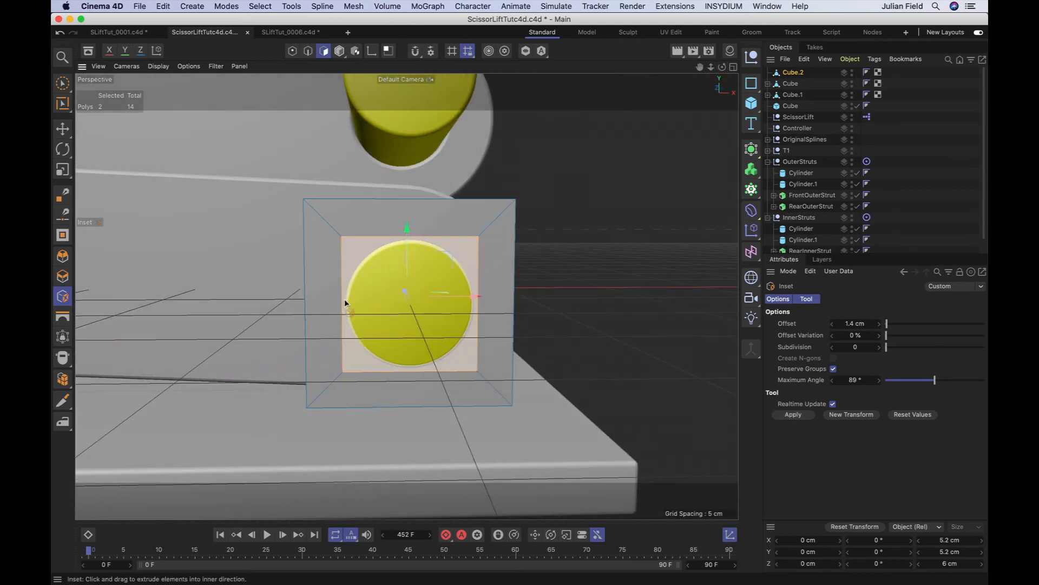
{"action": "left_click_drag", "start_coordinate": [722, 67], "coordinate": [656, 87]}
Bridge the two inset faces into a square through-hole using Lines display, and return the viewport to Gouraud Shading.
{"action": "left_click", "coordinate": [159, 66]}
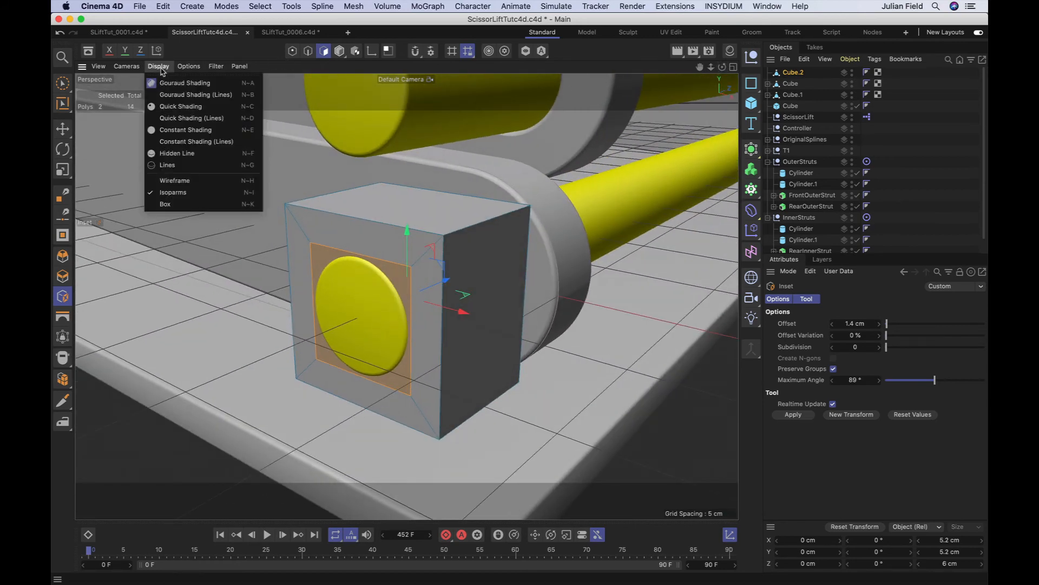
{"action": "left_click", "coordinate": [168, 165]}
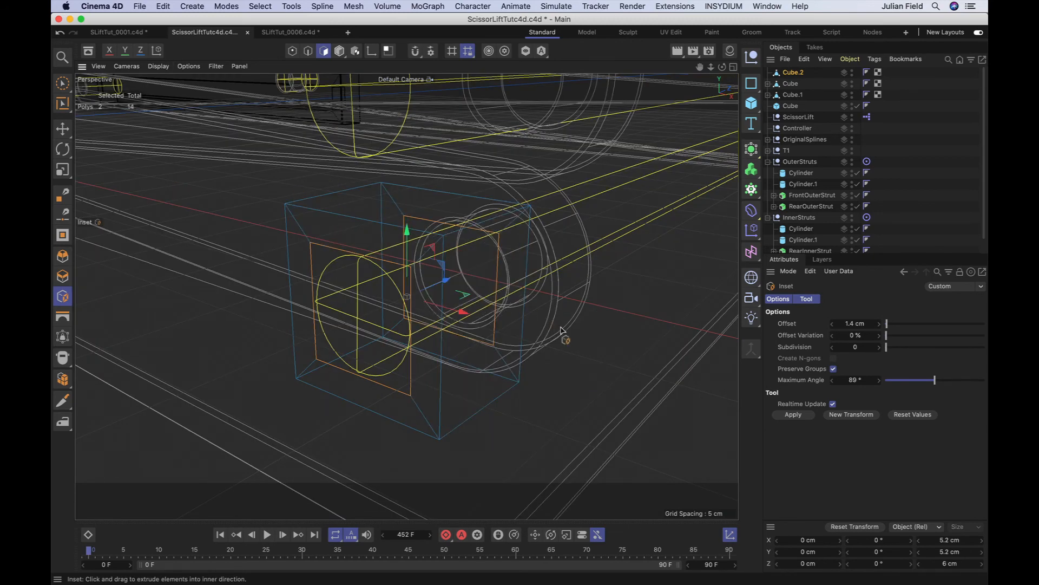
{"action": "right_click", "coordinate": [561, 329]}
{"action": "left_click", "coordinate": [576, 373]}
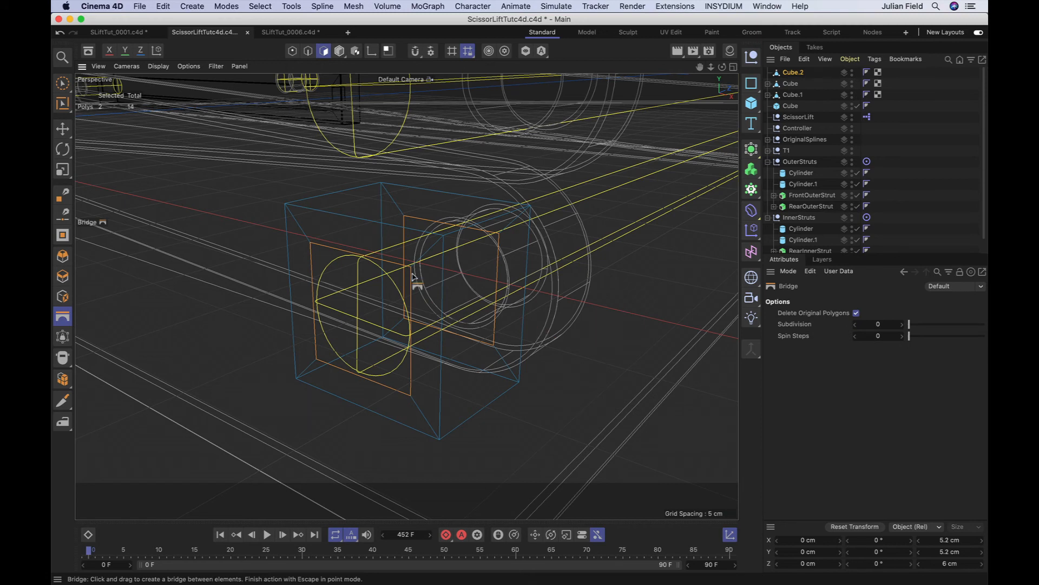
{"action": "left_click", "coordinate": [499, 236]}
{"action": "left_click", "coordinate": [158, 66]}
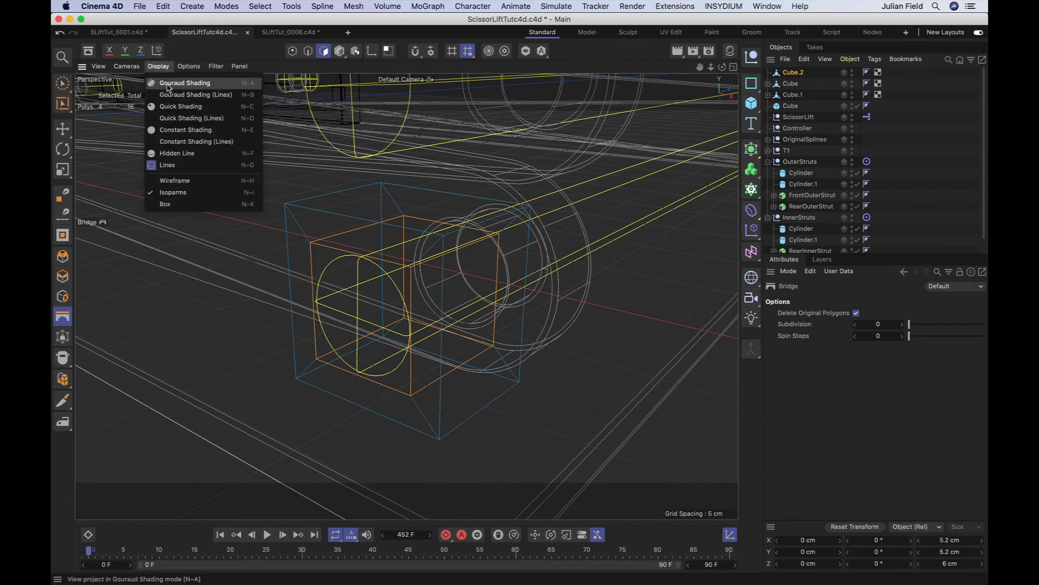
{"action": "left_click", "coordinate": [168, 83]}
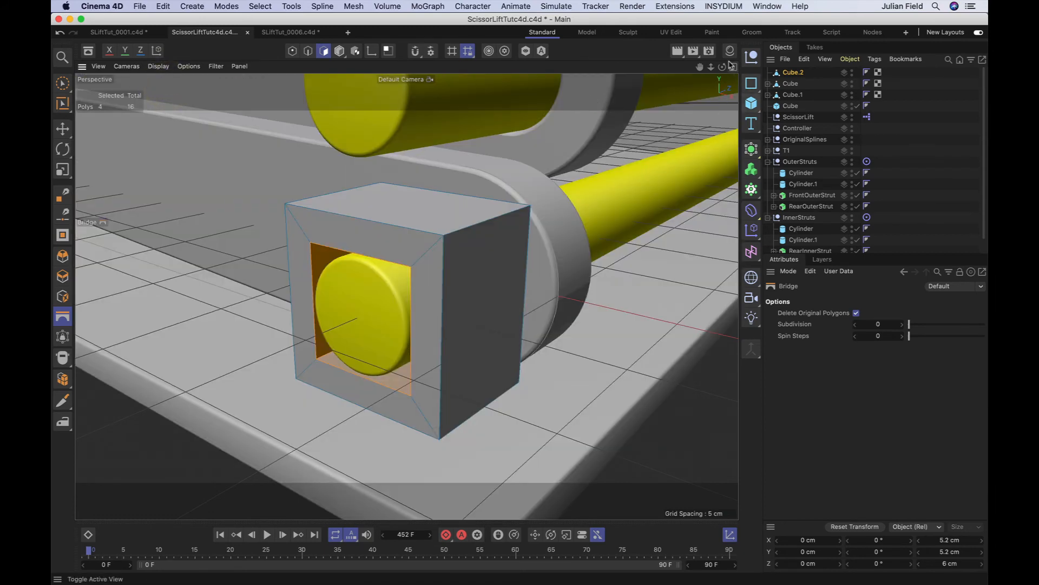
Add a Subdivision Surface as parent of Cube.2 and reselect the block mesh beneath it.
{"action": "left_click_drag", "start_coordinate": [723, 67], "coordinate": [659, 78]}
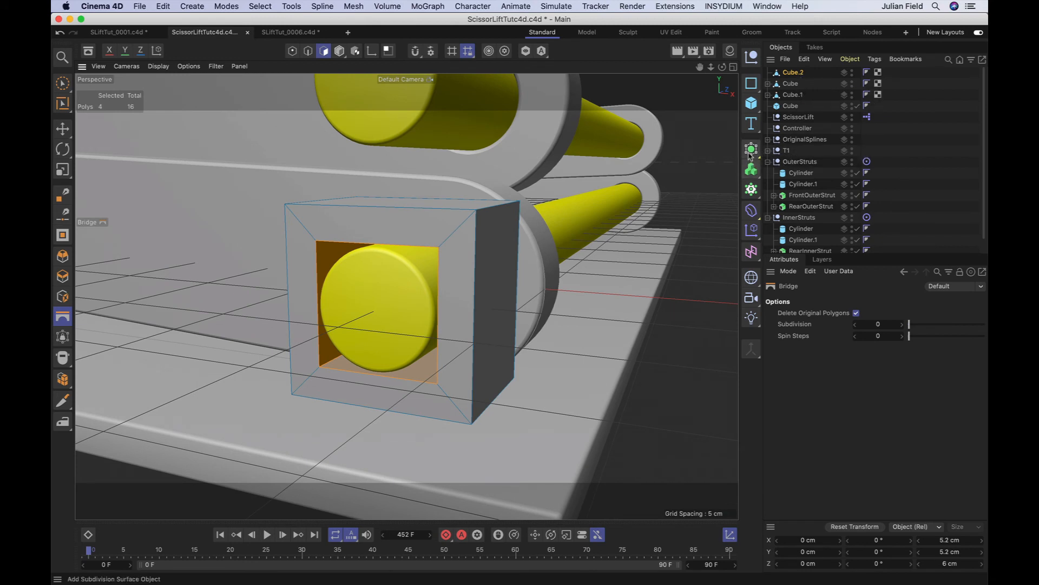
{"action": "left_click", "coordinate": [751, 152], "text": "alt"}
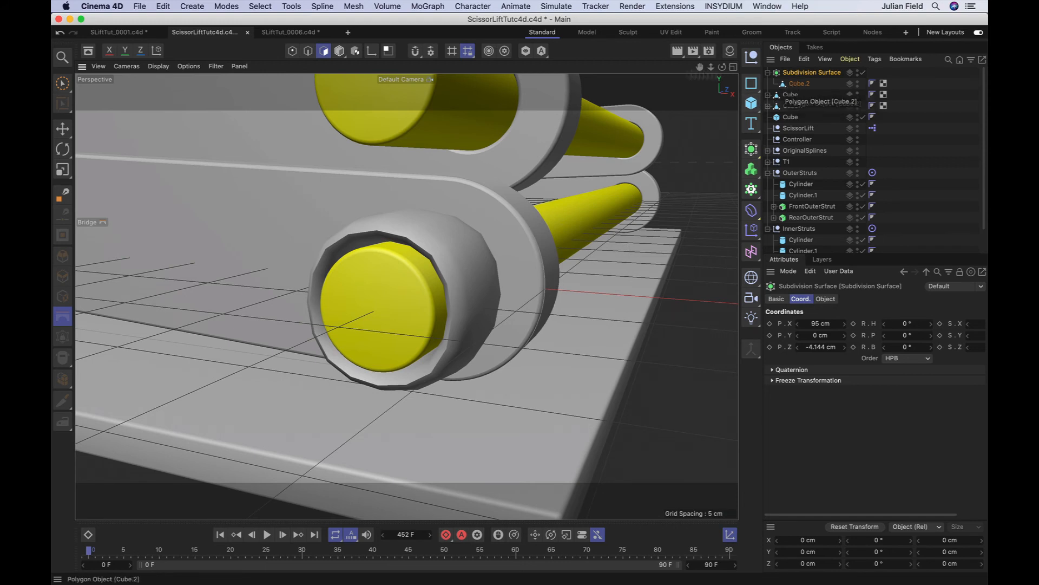
{"action": "left_click", "coordinate": [799, 83]}
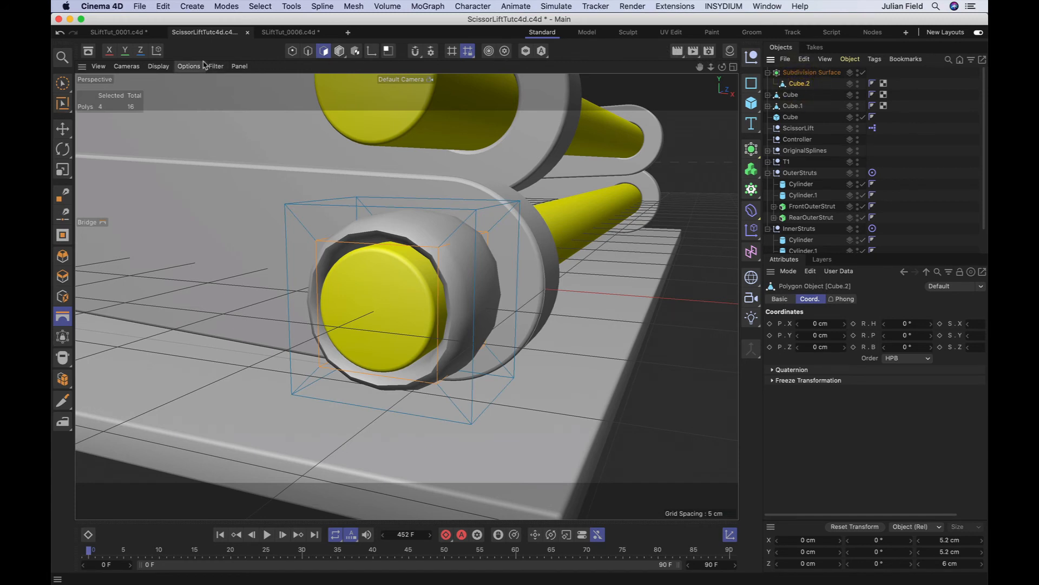
Select the inner and outer edge loops on both pierced faces of the block and apply subdivision weighting to sharpen them.
{"action": "left_click", "coordinate": [308, 51]}
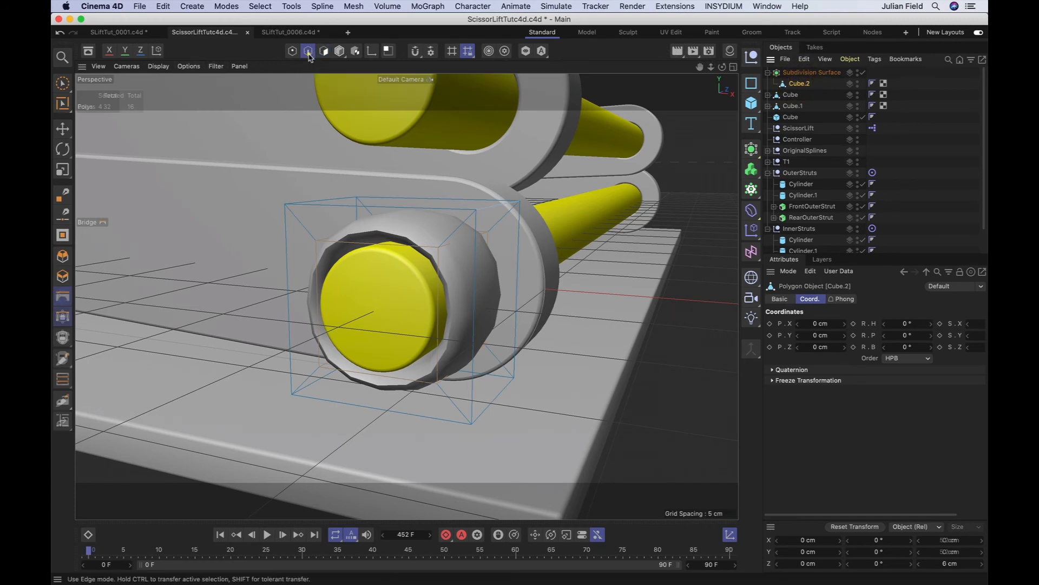
{"action": "key", "text": "u"}
{"action": "key", "text": "l"}
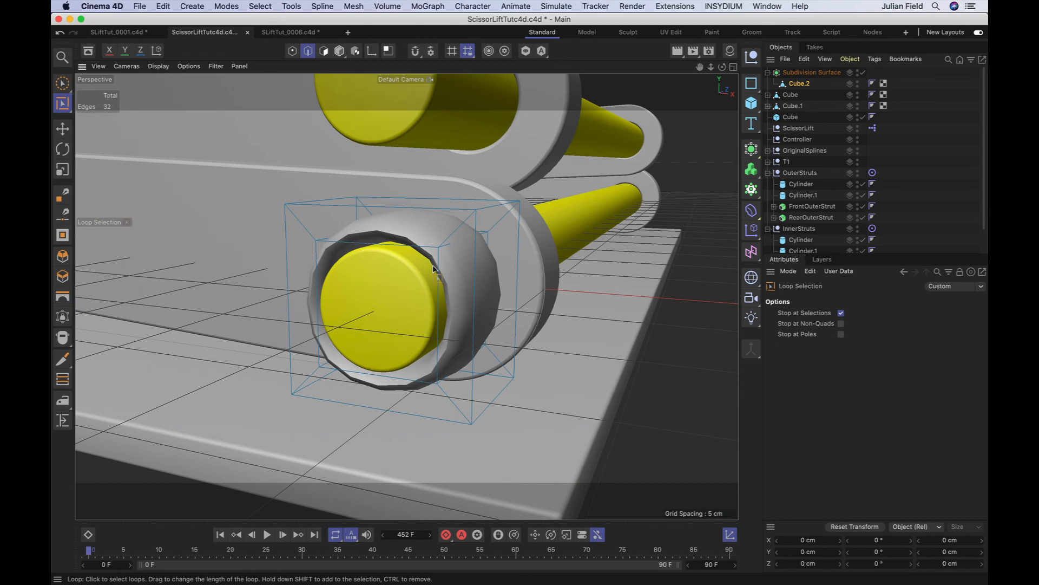
{"action": "left_click", "coordinate": [422, 250]}
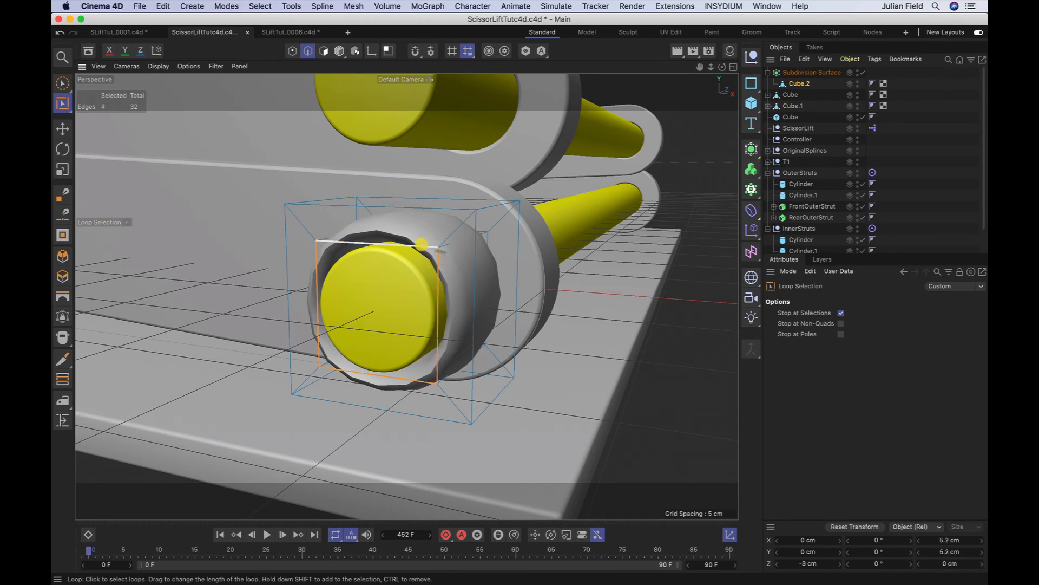
{"action": "left_click", "coordinate": [475, 258], "text": "shift"}
{"action": "middle_click_drag", "start_coordinate": [476, 257], "coordinate": [451, 282], "text": "alt"}
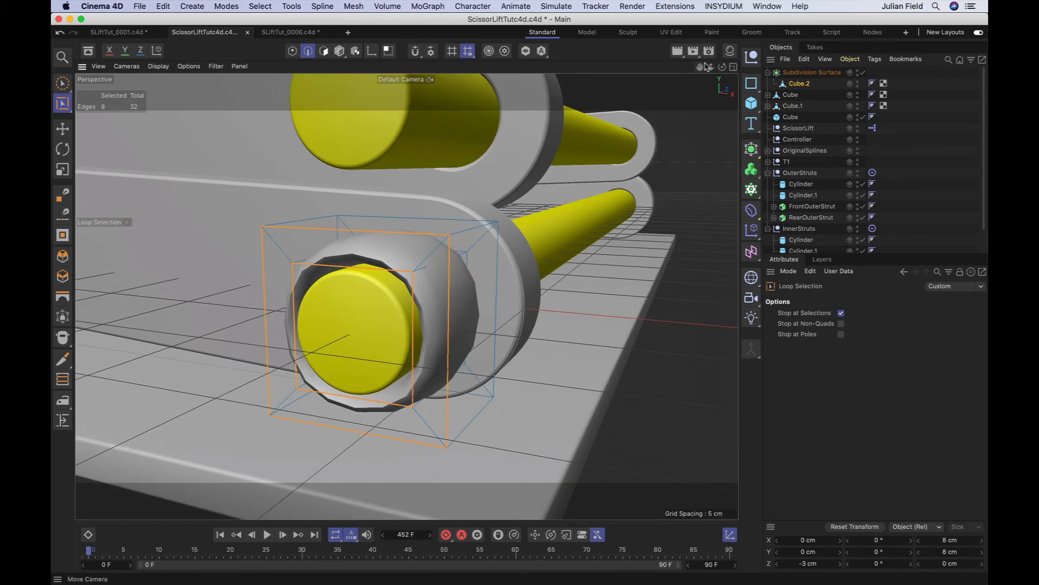
{"action": "left_click_drag", "start_coordinate": [723, 67], "coordinate": [555, 84]}
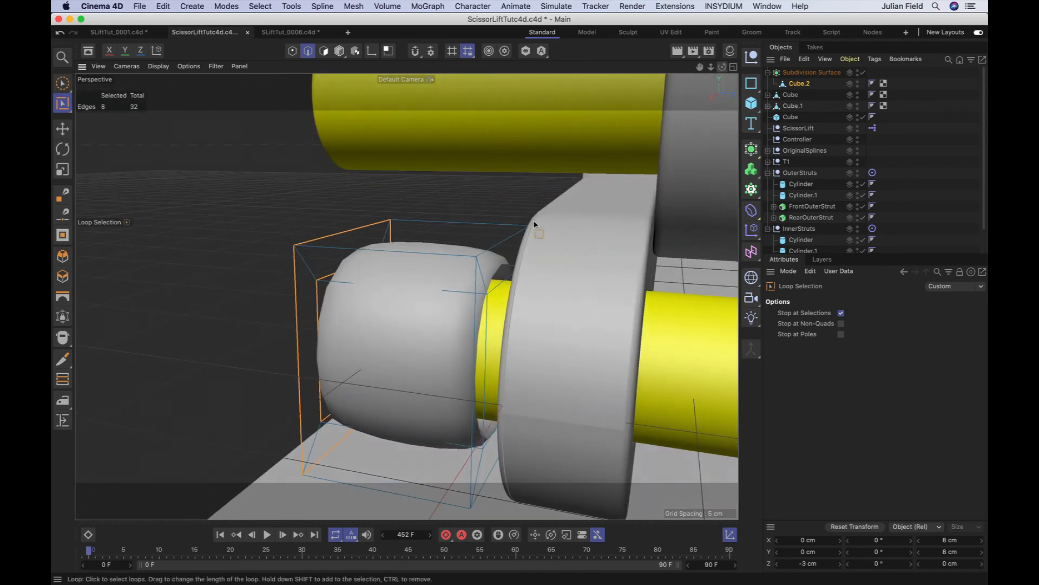
{"action": "left_click", "coordinate": [489, 249], "text": "shift"}
{"action": "left_click_drag", "start_coordinate": [723, 68], "coordinate": [871, 54]}
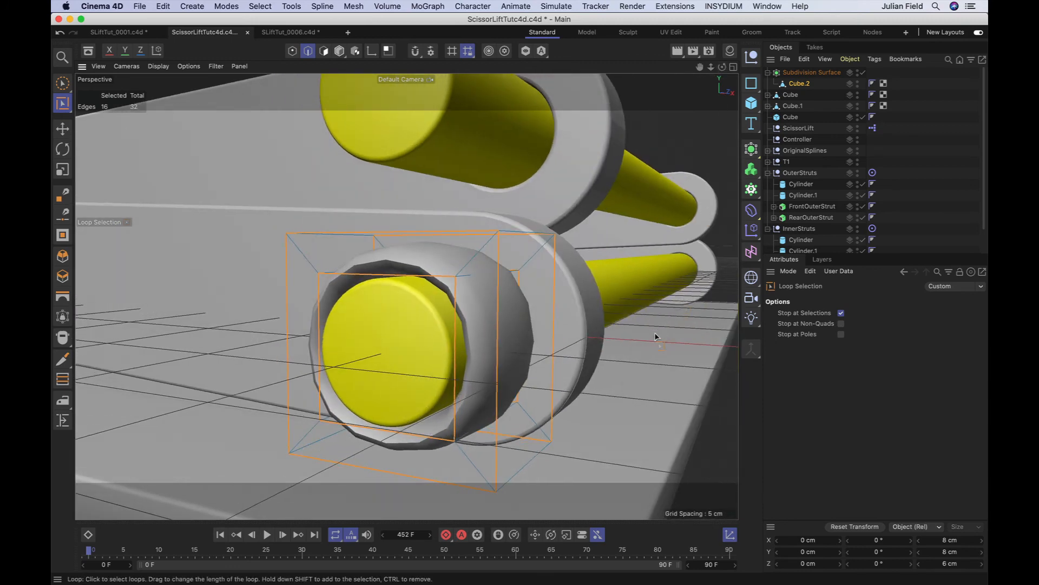
{"action": "key", "text": "period"}
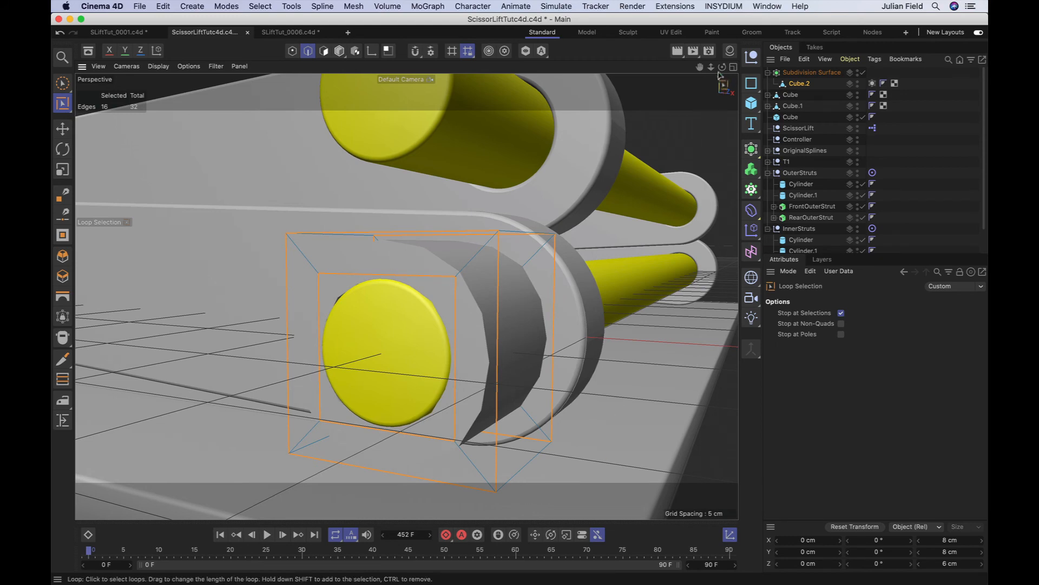
{"action": "left_click_drag", "start_coordinate": [722, 66], "coordinate": [666, 71]}
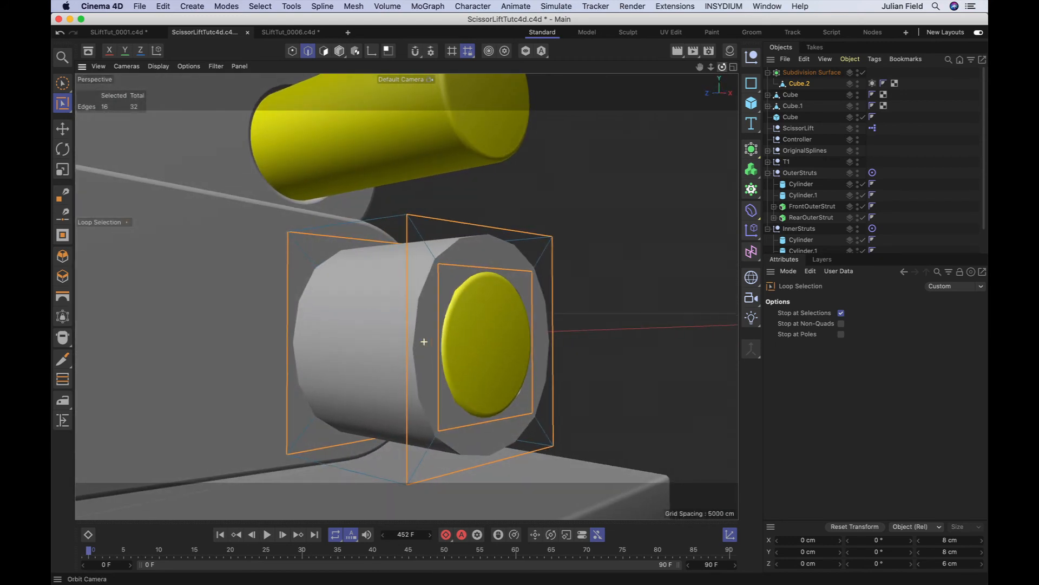
{"action": "left_click_drag", "start_coordinate": [424, 342], "coordinate": [298, 345], "text": "alt"}
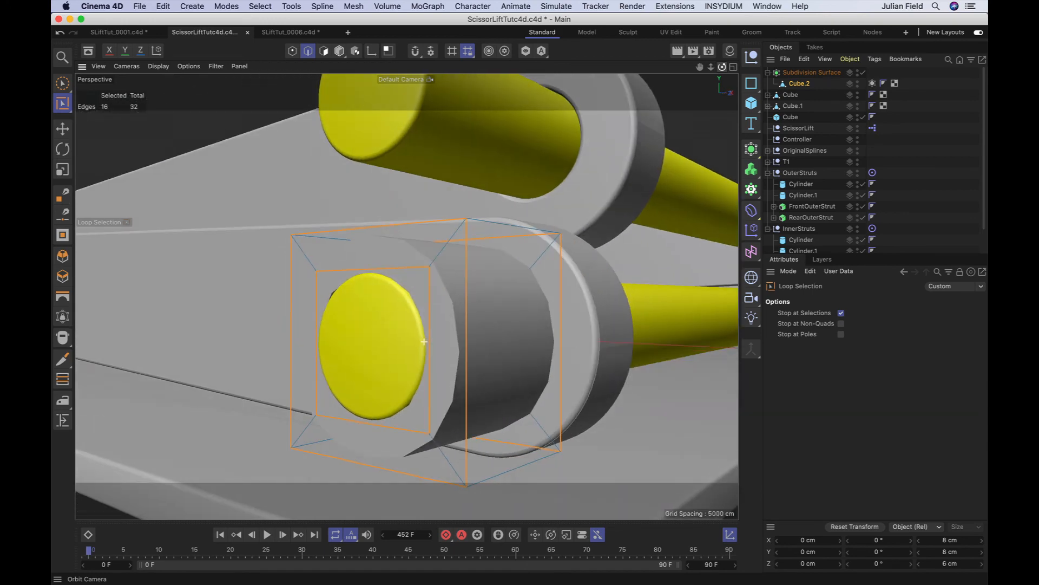
Select the face on the underside of the block and extrude it with an offset of 1.4 cm.
{"action": "left_click_drag", "start_coordinate": [722, 66], "coordinate": [698, 16]}
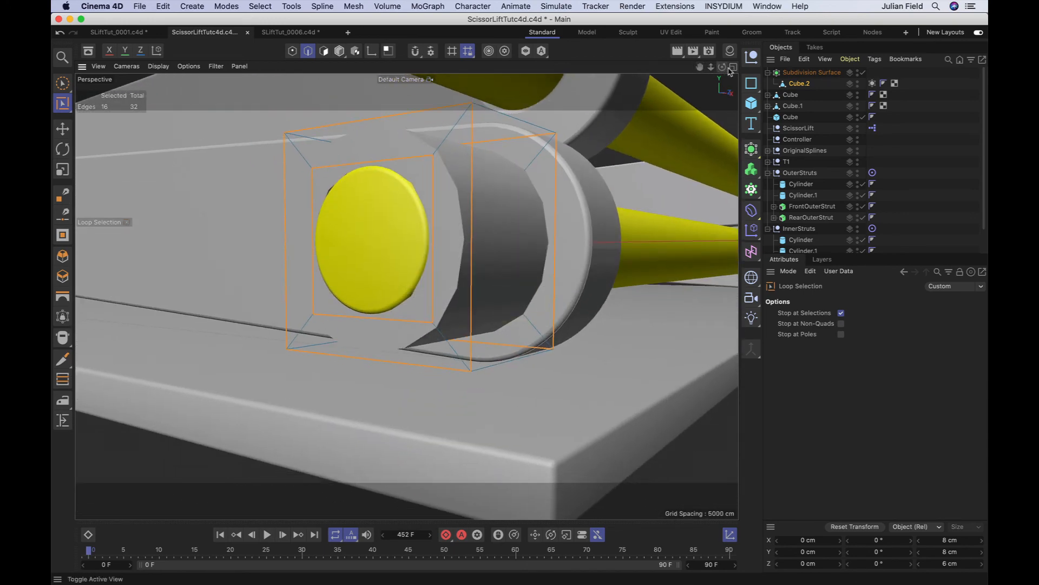
{"action": "left_click_drag", "start_coordinate": [722, 67], "coordinate": [727, 24]}
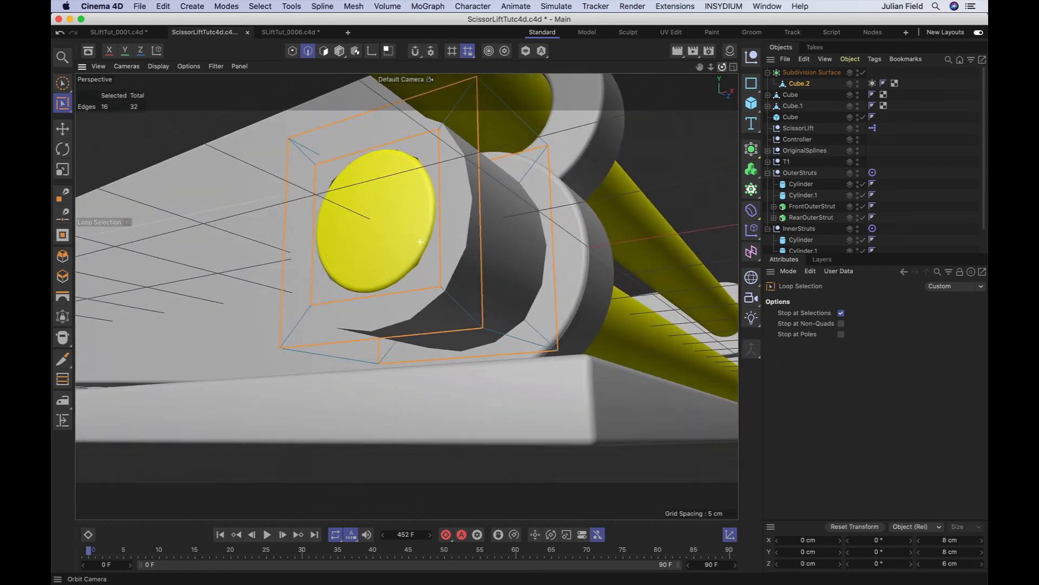
{"action": "left_click", "coordinate": [324, 53]}
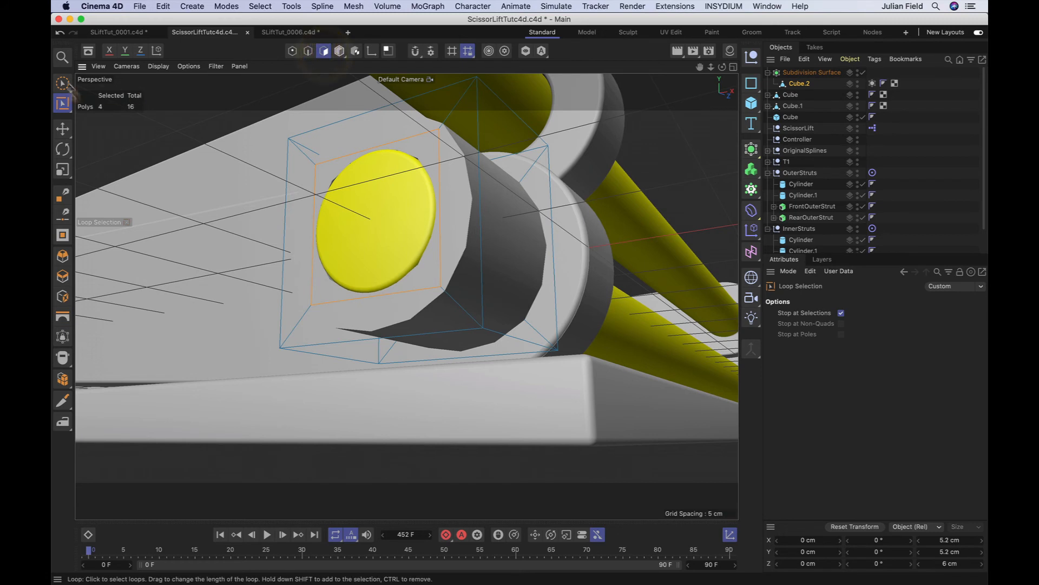
{"action": "left_click", "coordinate": [62, 83]}
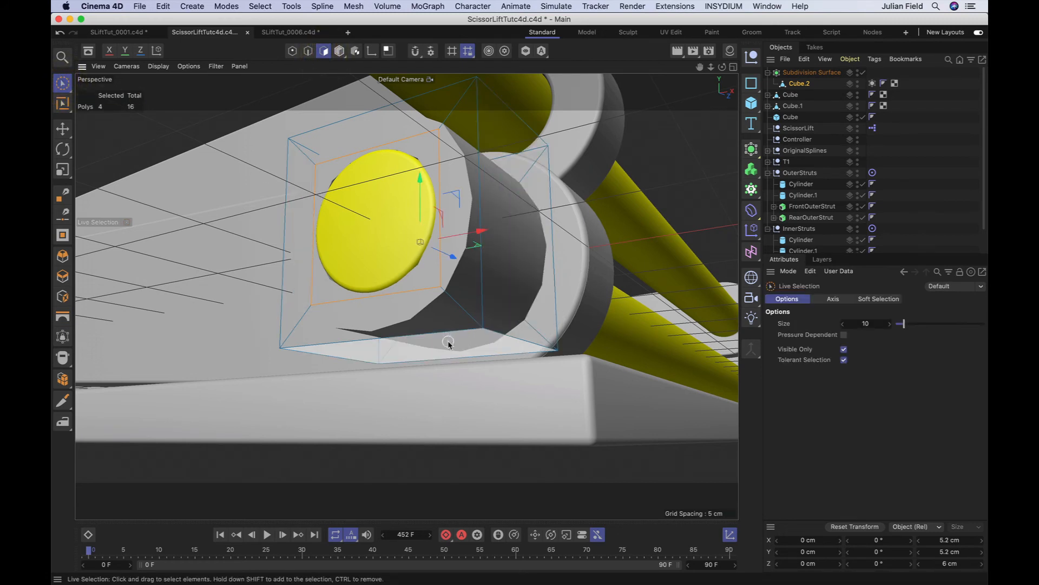
{"action": "left_click", "coordinate": [448, 344]}
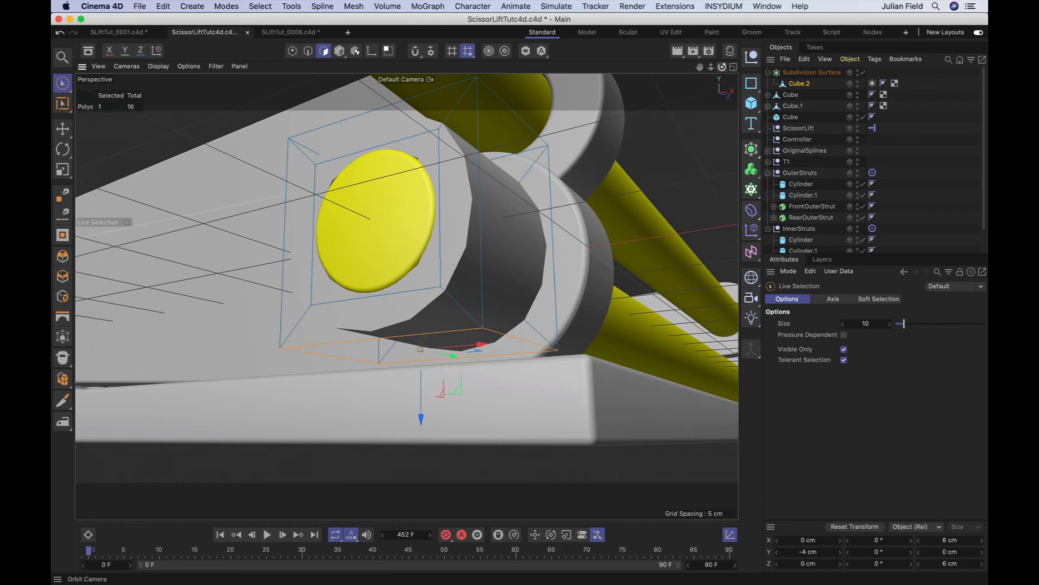
{"action": "left_click_drag", "start_coordinate": [722, 67], "coordinate": [723, 71]}
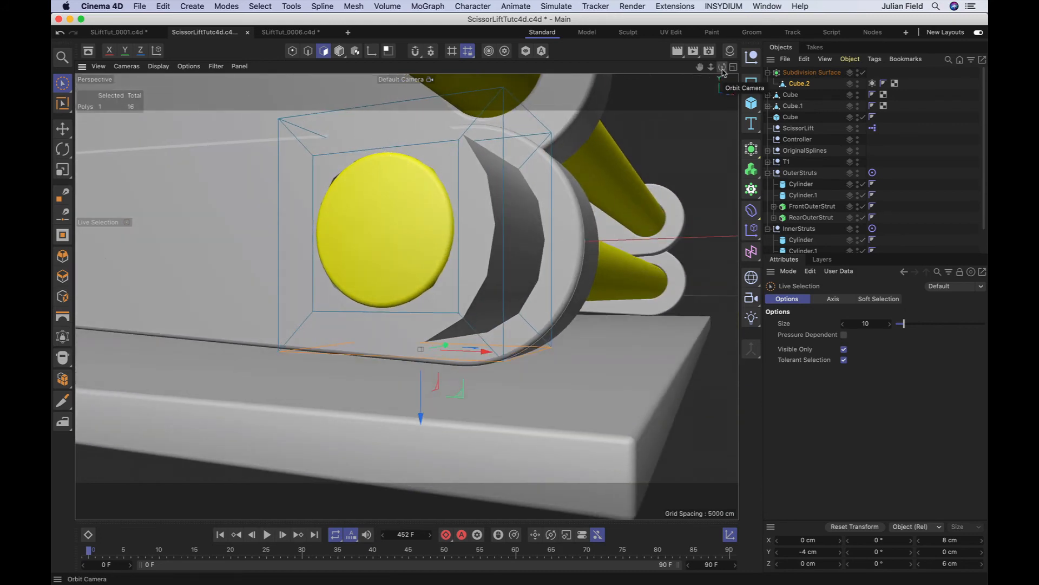
{"action": "key", "text": "d"}
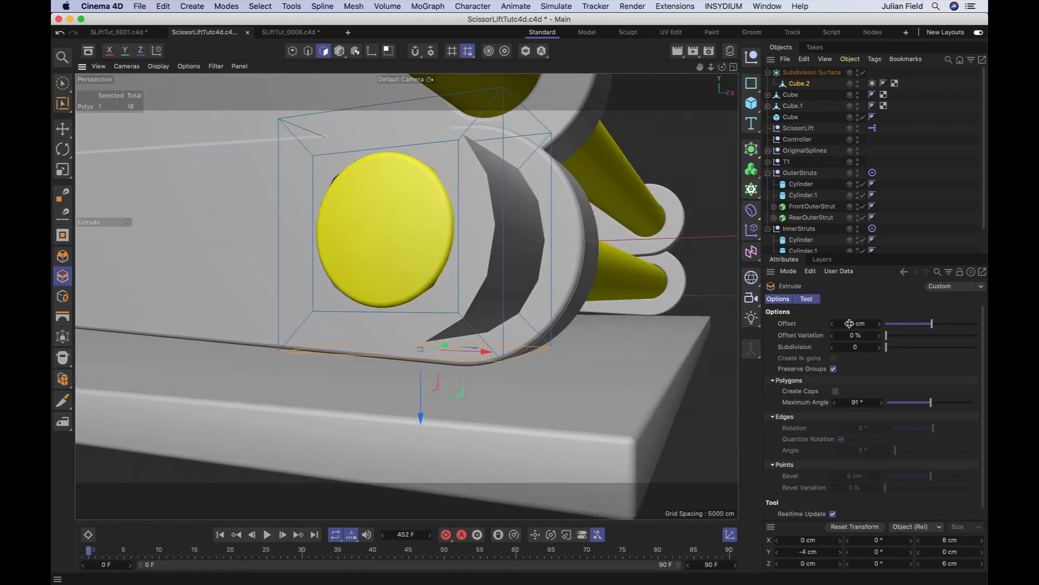
{"action": "left_click", "coordinate": [850, 323]}
{"action": "key", "text": "Return"}
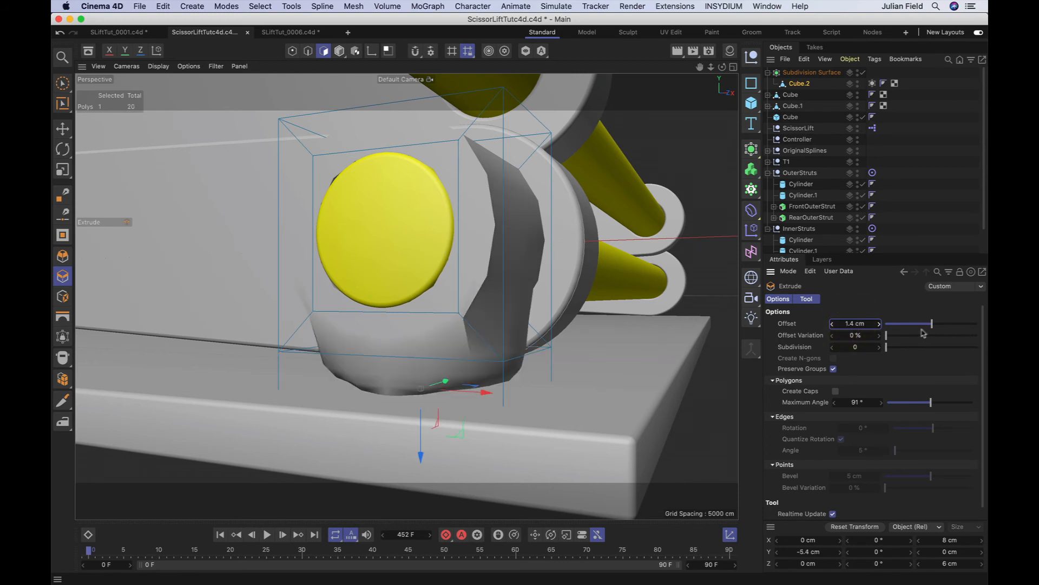
Reduce the bottom extrusion's offset, trying 1.35 cm and settling on 1.3 cm.
{"action": "left_click", "coordinate": [852, 323]}
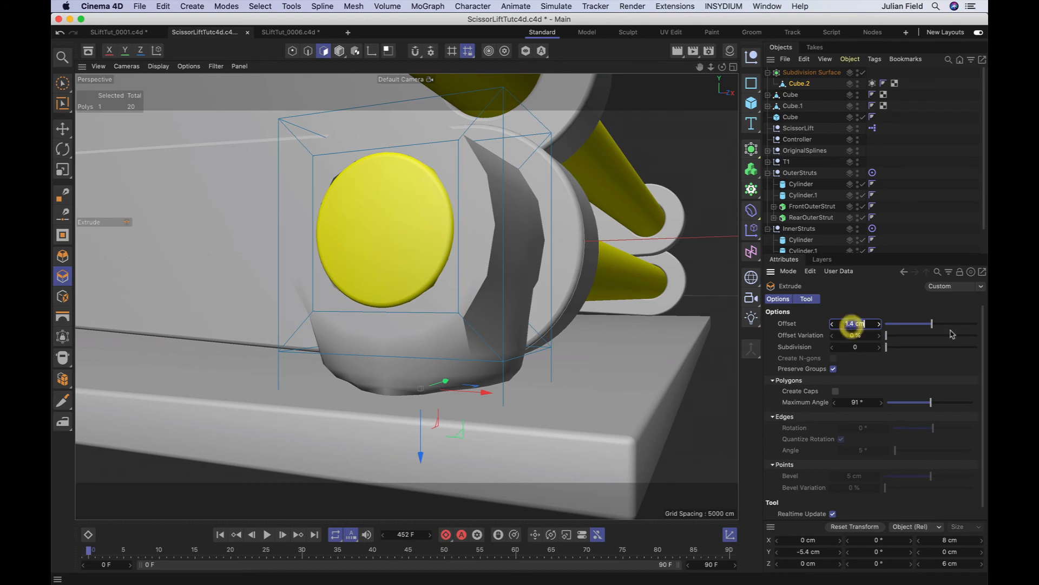
{"action": "type", "text": "1.35"}
{"action": "key", "text": "Return"}
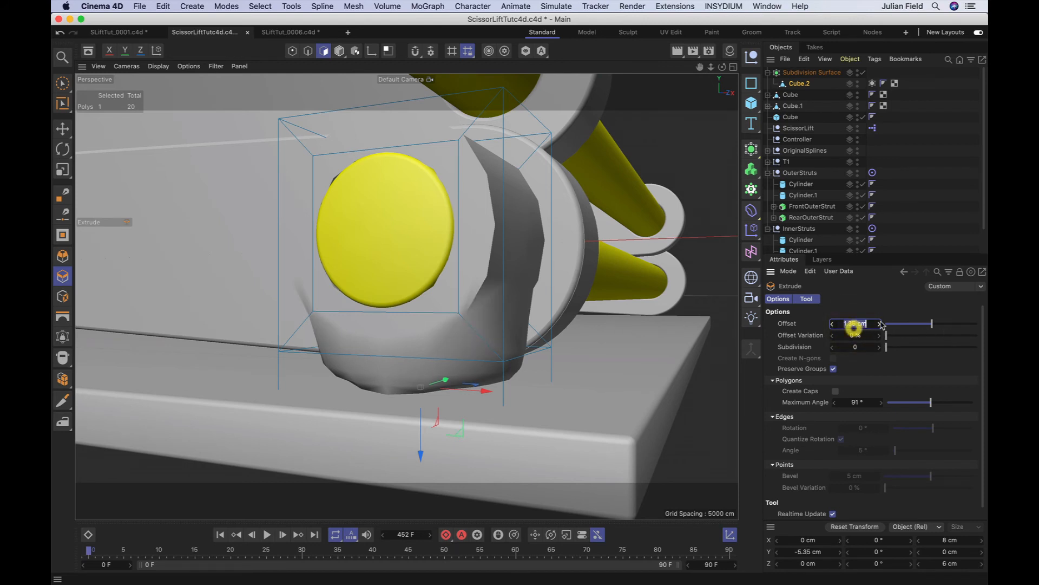
{"action": "type", "text": "1.3"}
{"action": "key", "text": "Return"}
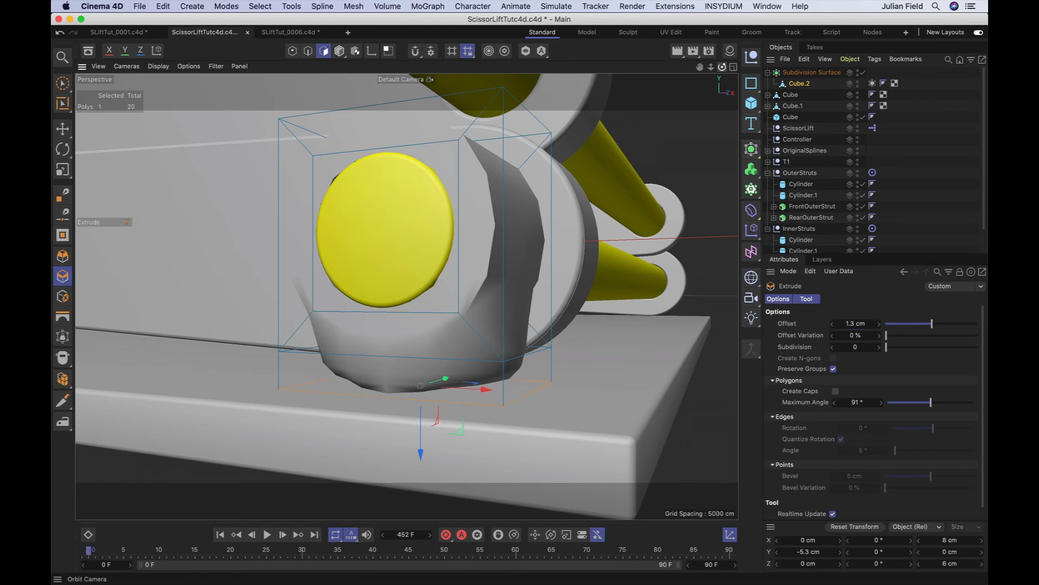
Select the two opposite side faces of the new lower section and extrude them 3.5 cm outward to form mounting feet.
{"action": "left_click_drag", "start_coordinate": [722, 67], "coordinate": [560, 448]}
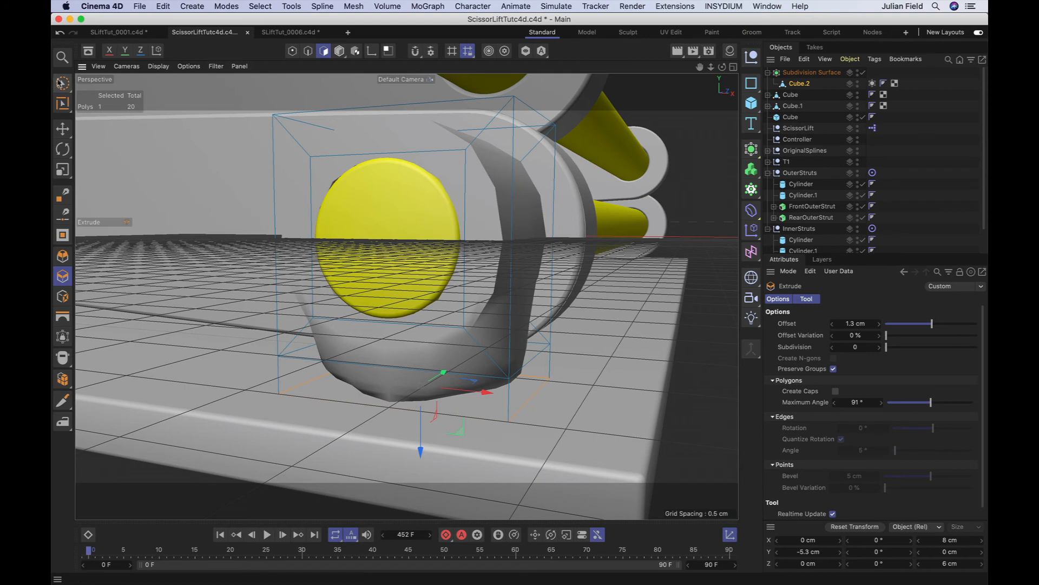
{"action": "left_click", "coordinate": [62, 83]}
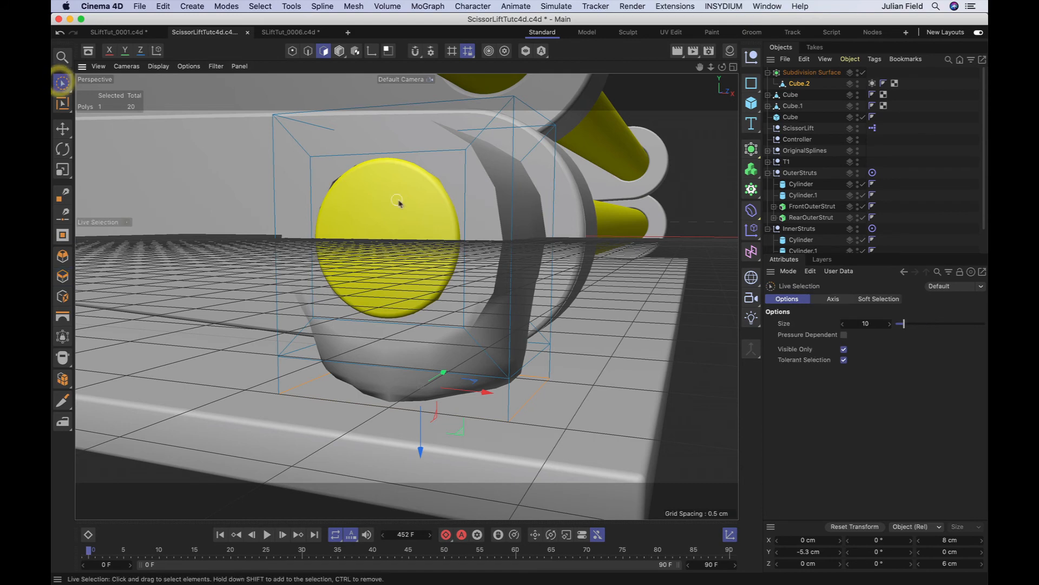
{"action": "left_click", "coordinate": [529, 384]}
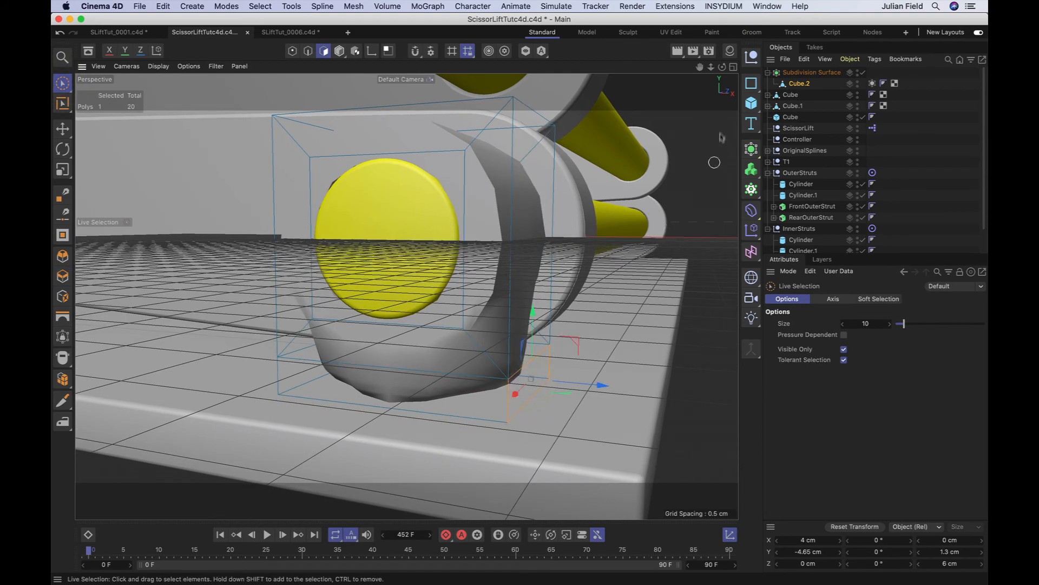
{"action": "left_click_drag", "start_coordinate": [722, 67], "coordinate": [768, 68]}
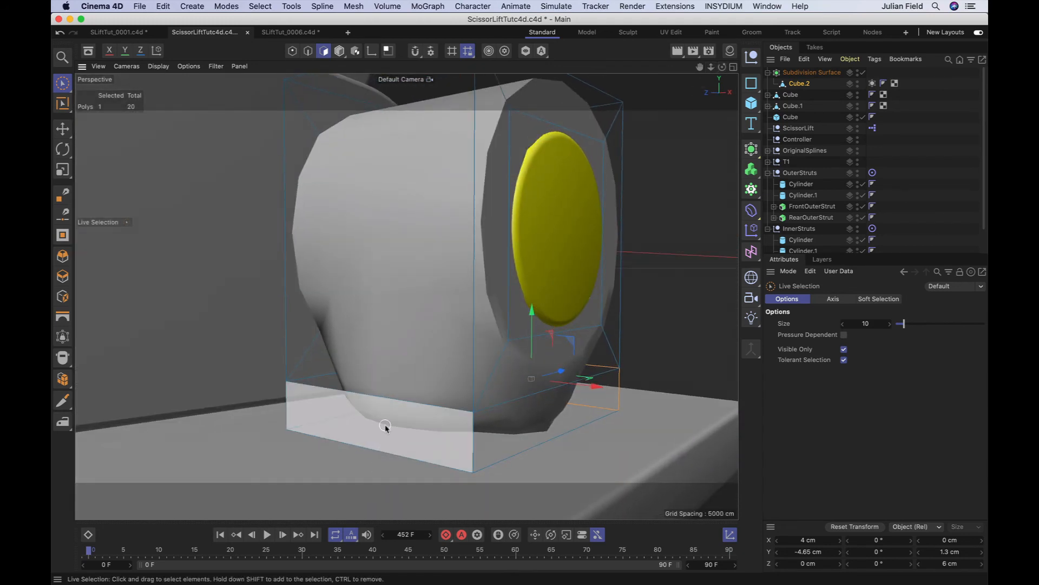
{"action": "left_click", "coordinate": [384, 427], "text": "shift"}
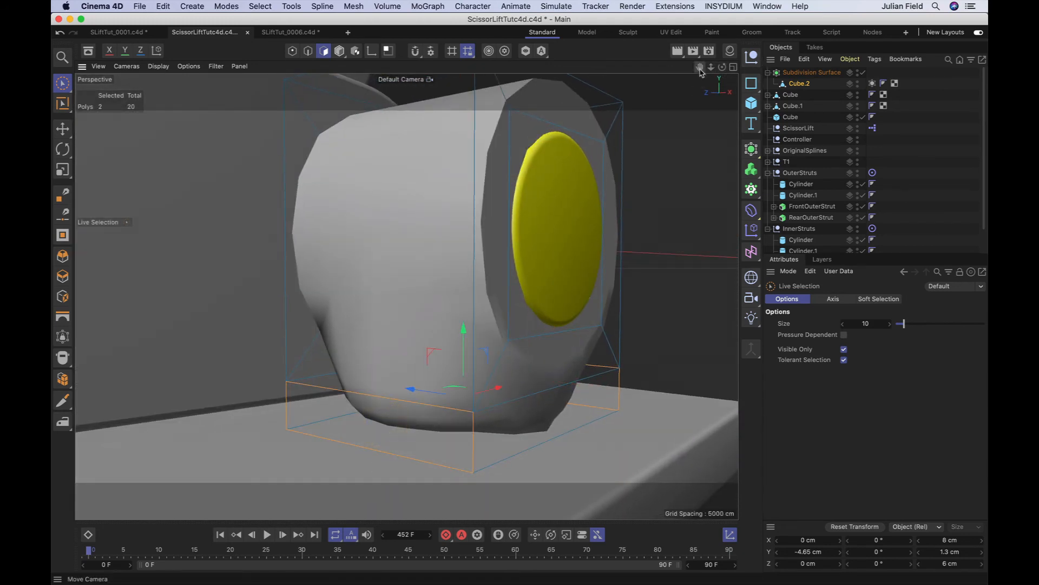
{"action": "left_click_drag", "start_coordinate": [699, 69], "coordinate": [670, 77]}
{"action": "right_click_drag", "start_coordinate": [700, 68], "coordinate": [625, 68]}
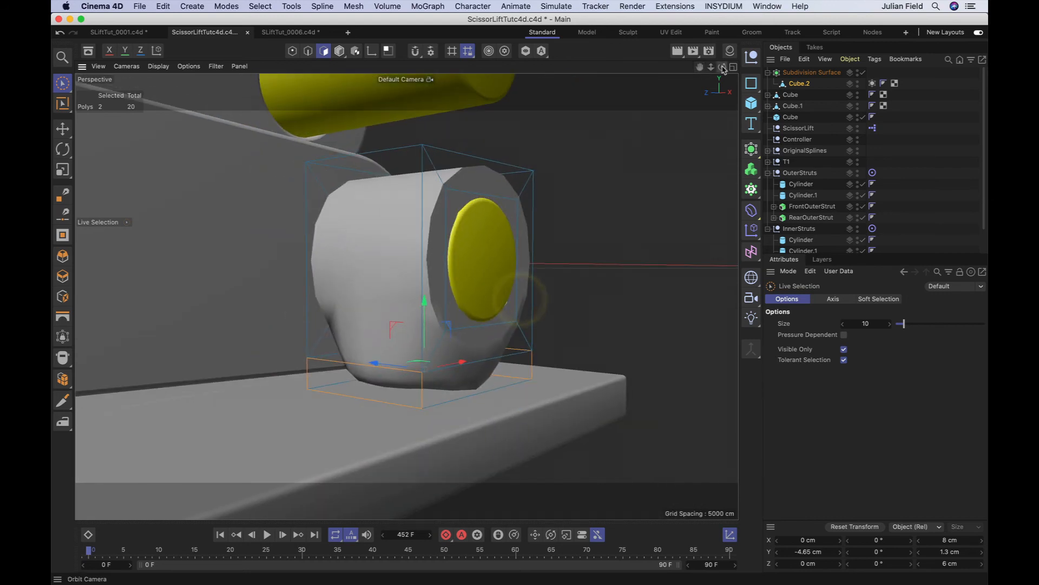
{"action": "left_click_drag", "start_coordinate": [722, 70], "coordinate": [701, 79]}
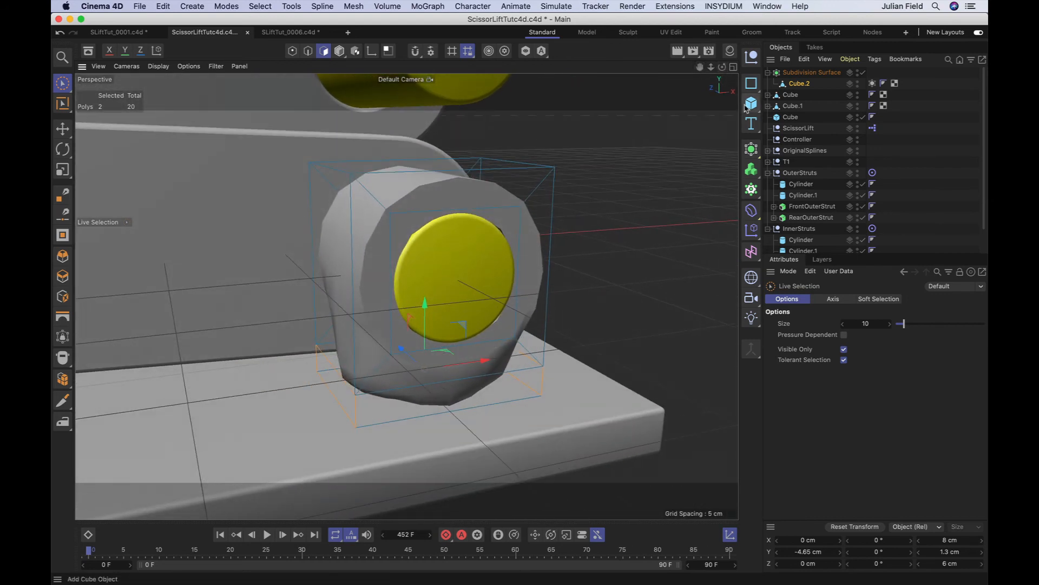
{"action": "key", "text": "d"}
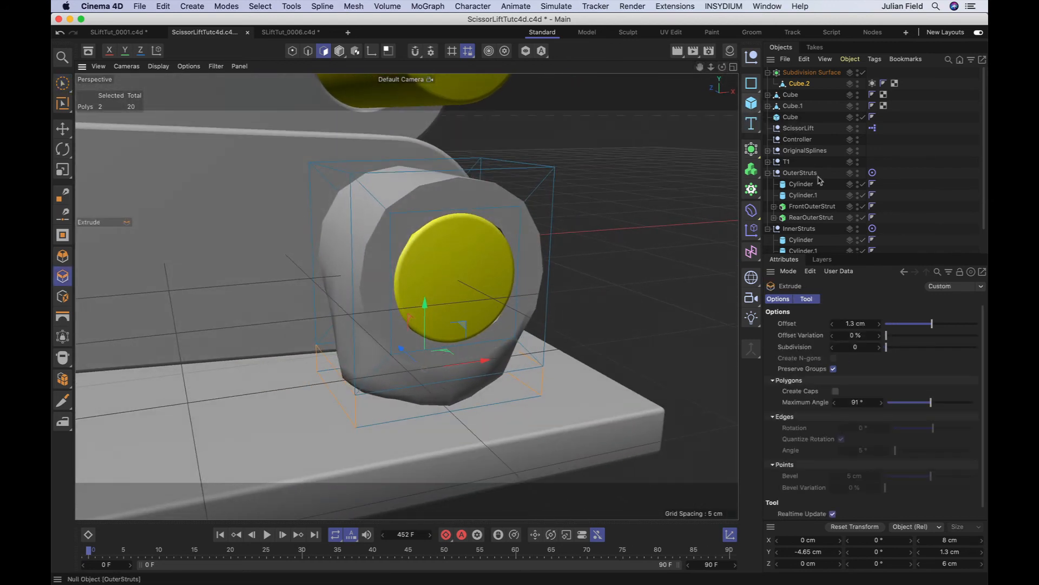
{"action": "left_click", "coordinate": [853, 323]}
{"action": "type", "text": "3.5"}
{"action": "key", "text": "Return"}
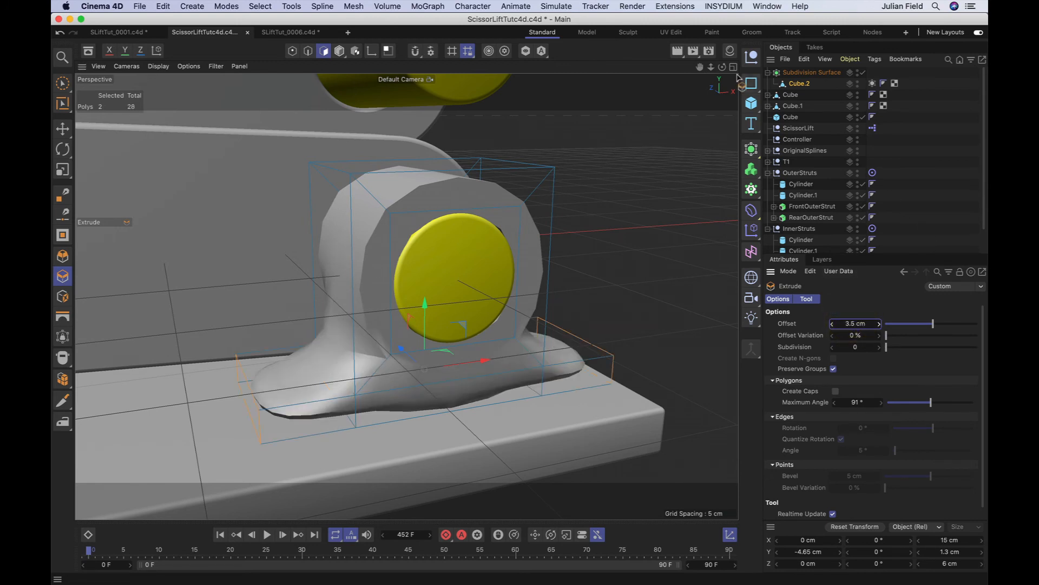
Turn off Stop at Selections for Loop Selection and select the edge loop around the upper rim of the mounting feet.
{"action": "left_click_drag", "start_coordinate": [727, 71], "coordinate": [670, 71]}
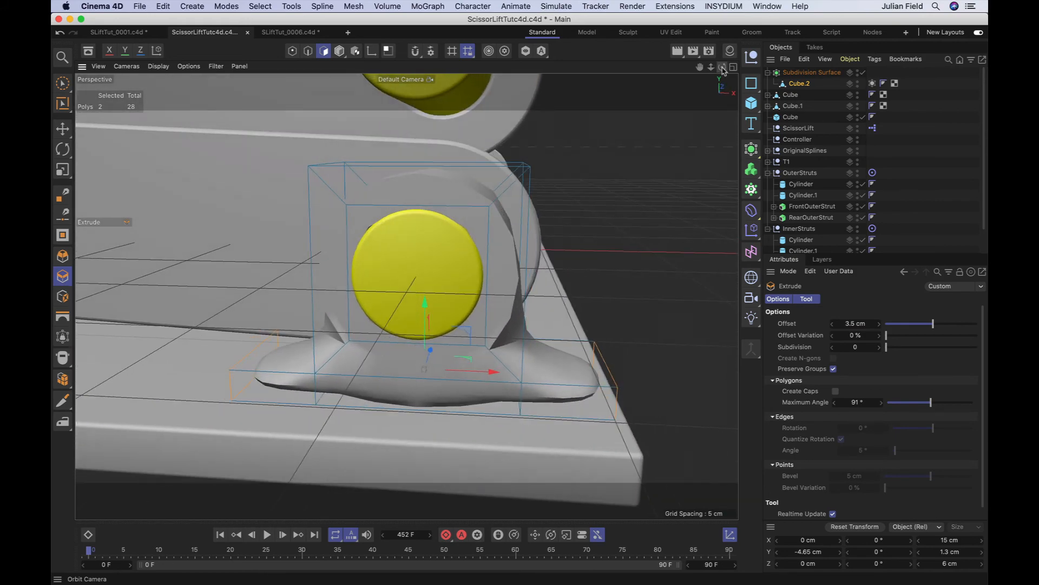
{"action": "left_click", "coordinate": [307, 52]}
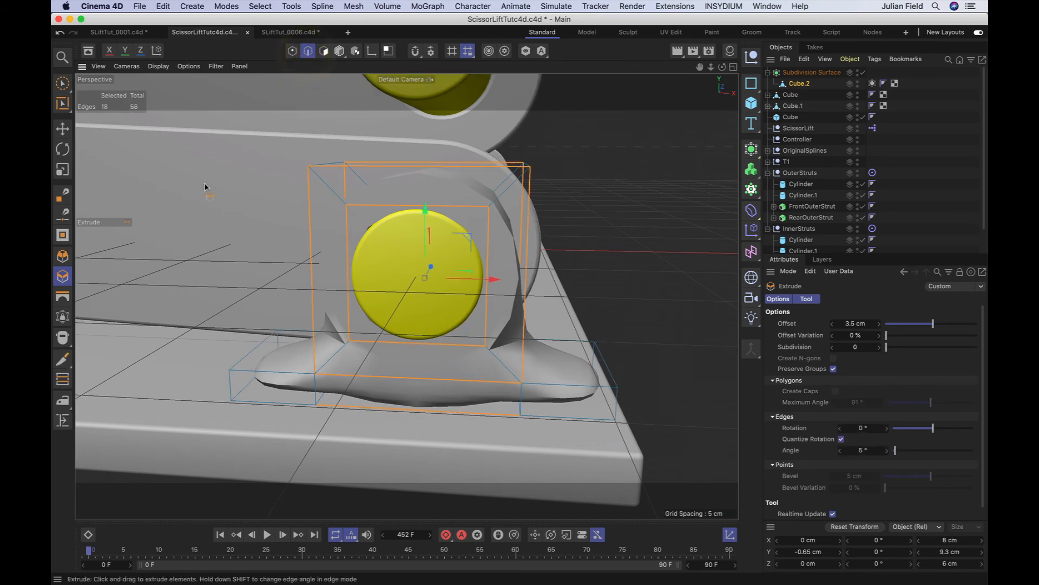
{"action": "key", "text": "u"}
{"action": "key", "text": "l"}
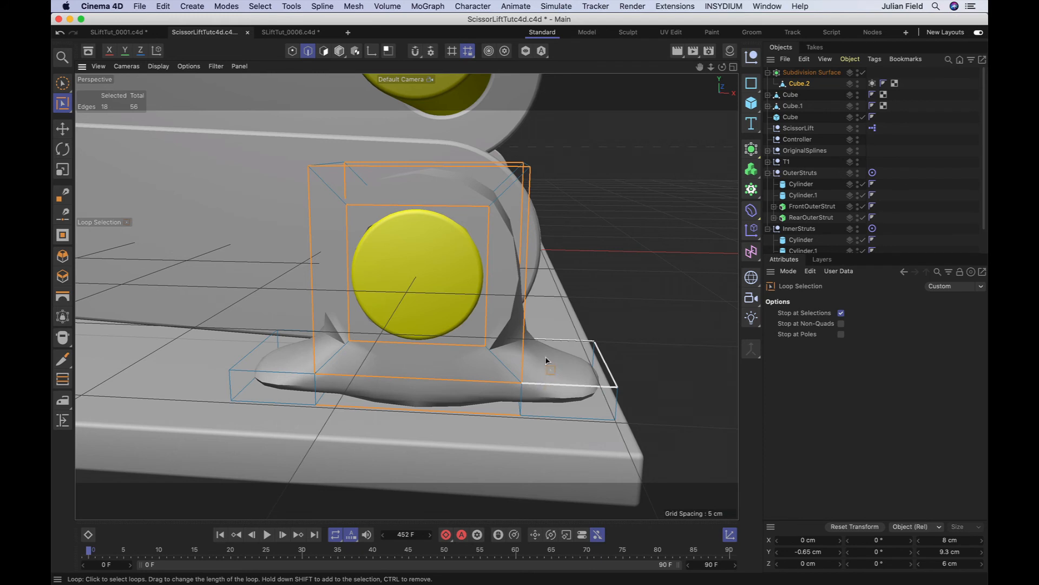
{"action": "left_click", "coordinate": [840, 312]}
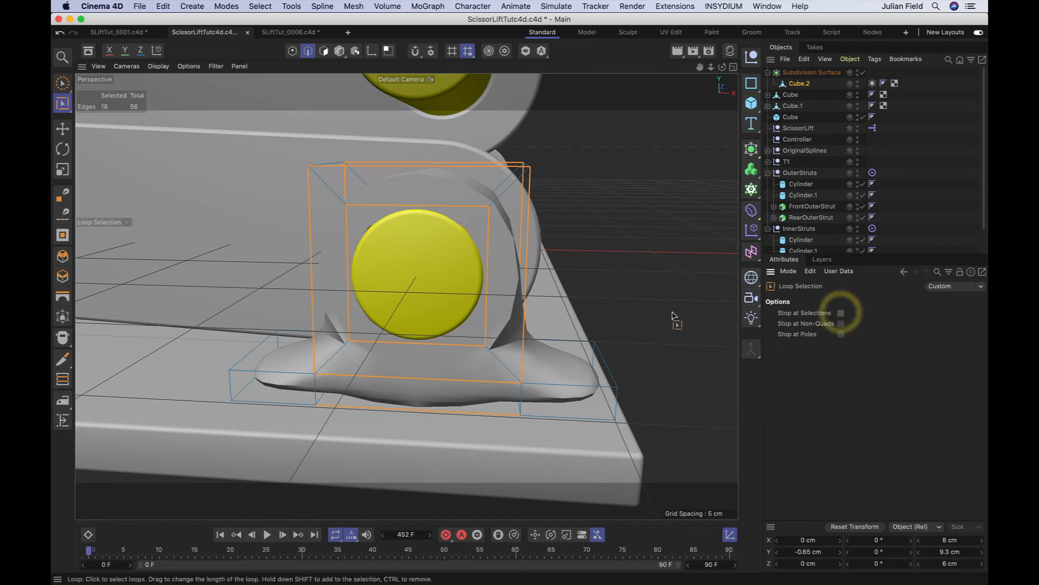
{"action": "left_click", "coordinate": [538, 379]}
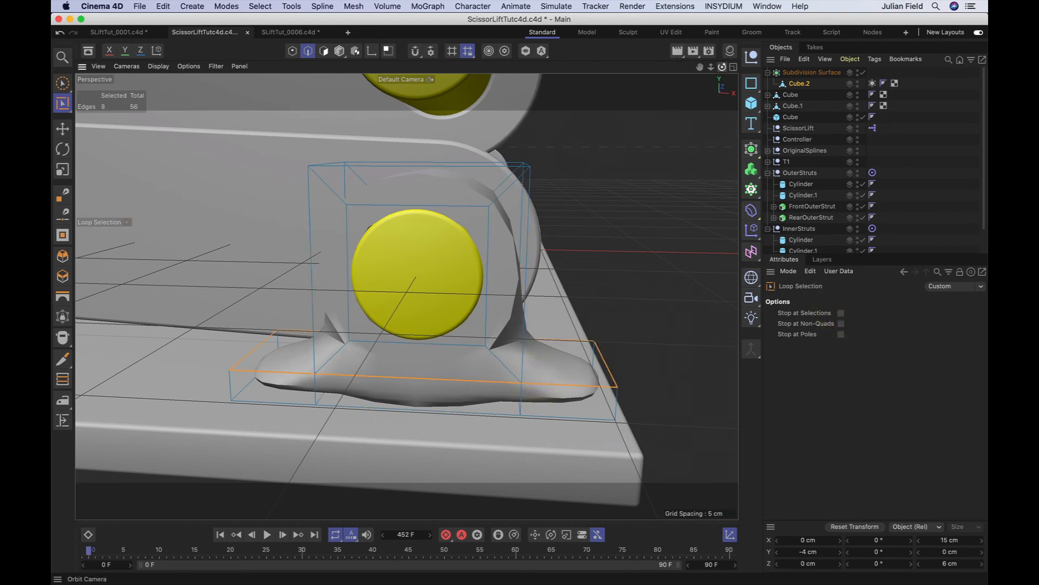
Add the feet's lower edge loop in Lines display, then return to Gouraud Shading and sharpen both loops with subdivision weighting.
{"action": "left_click_drag", "start_coordinate": [722, 67], "coordinate": [731, 39]}
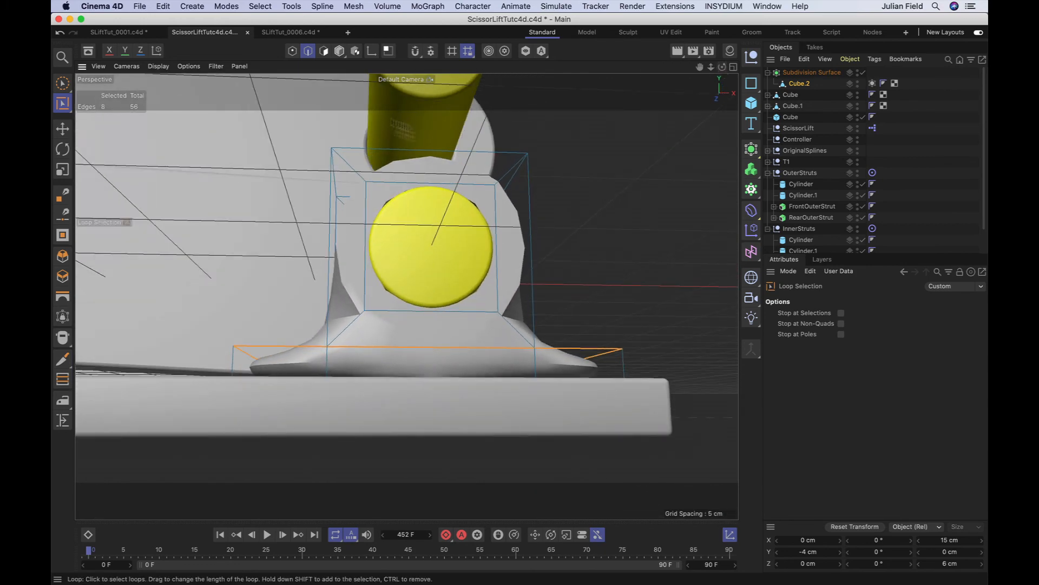
{"action": "left_click", "coordinate": [158, 66]}
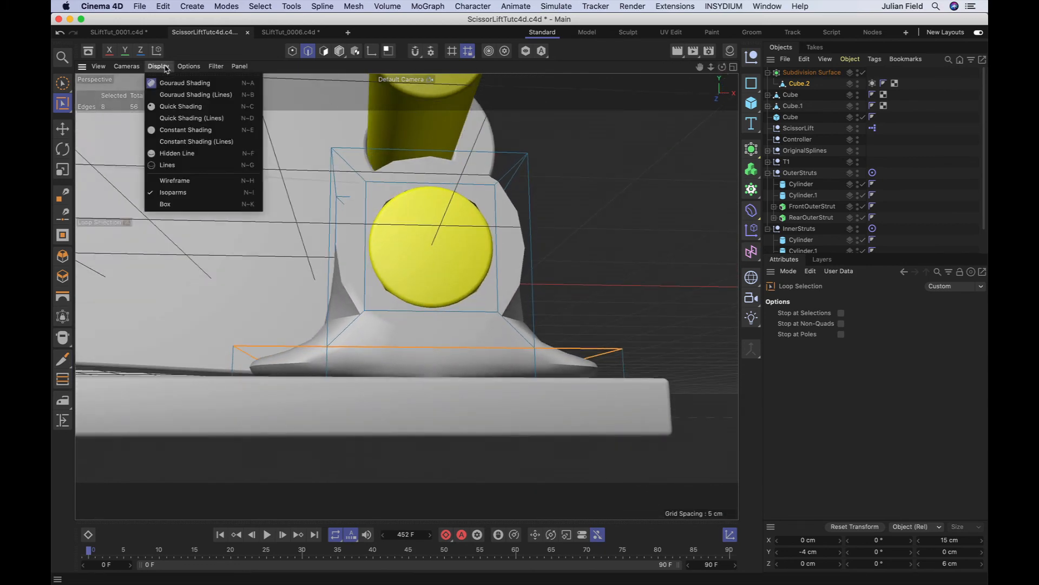
{"action": "left_click", "coordinate": [172, 164]}
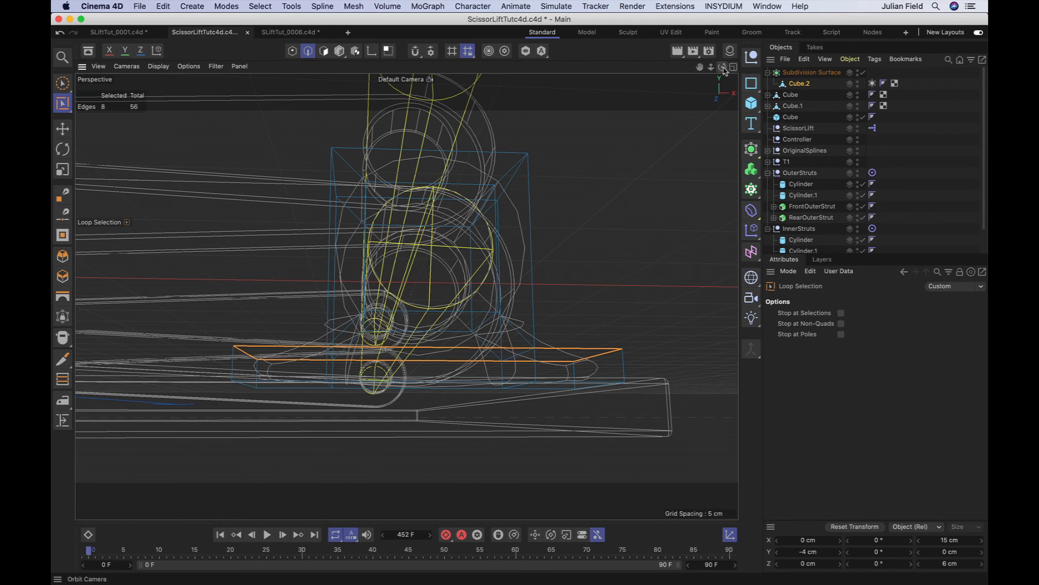
{"action": "left_click_drag", "start_coordinate": [723, 69], "coordinate": [740, 50]}
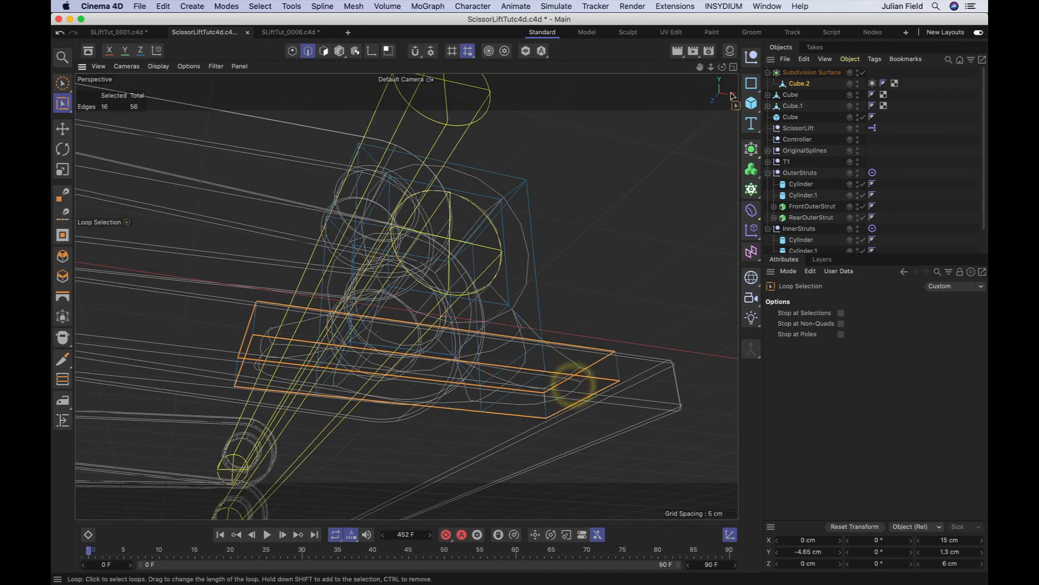
{"action": "mouse_move", "coordinate": [722, 67]}
{"action": "left_mouse_down"}
{"action": "mouse_move", "coordinate": [699, 97]}
{"action": "mouse_move", "coordinate": [722, 59]}
{"action": "left_mouse_up"}
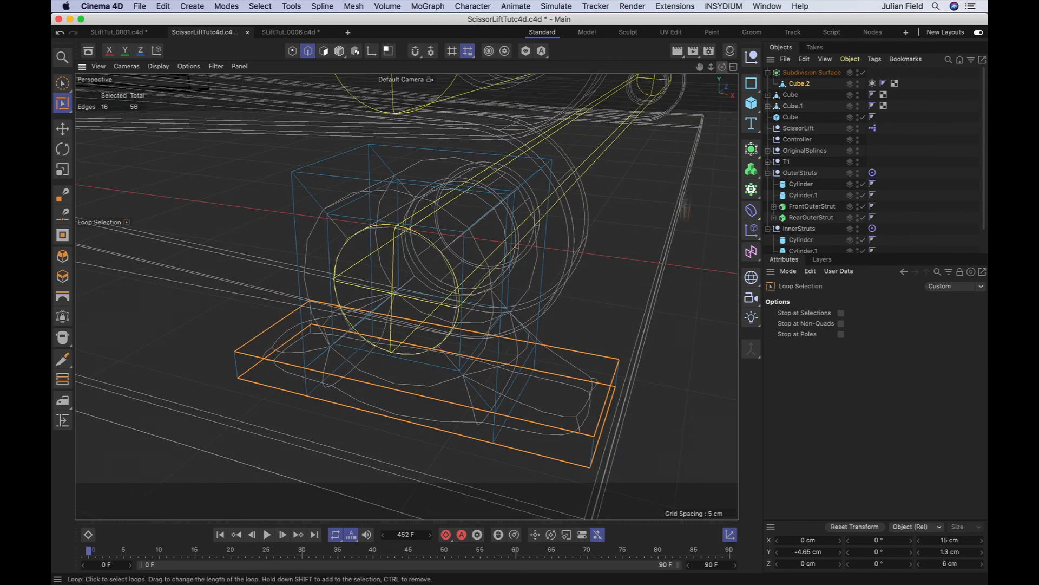
{"action": "left_click", "coordinate": [165, 67]}
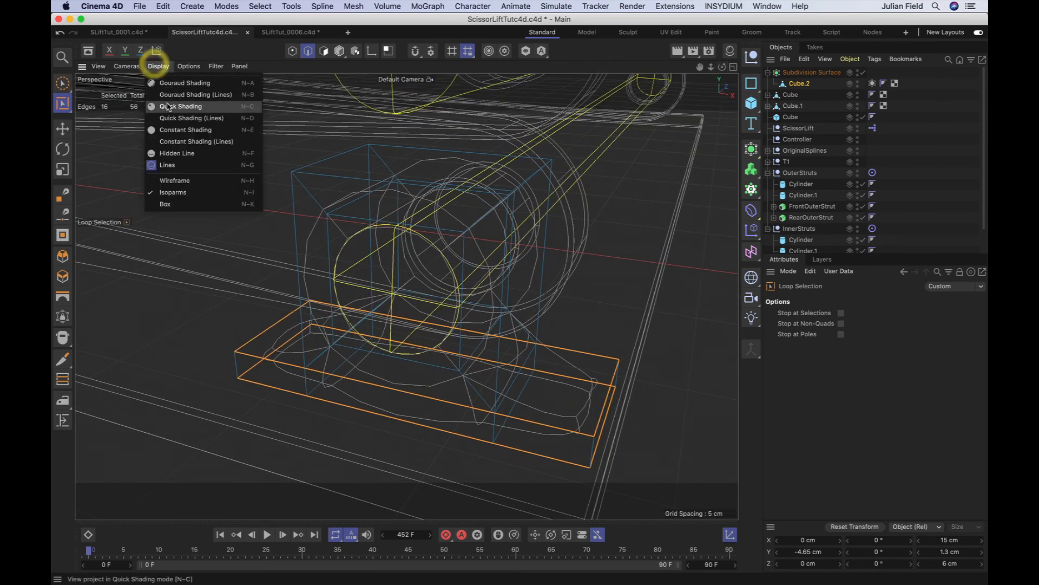
{"action": "left_click", "coordinate": [166, 84]}
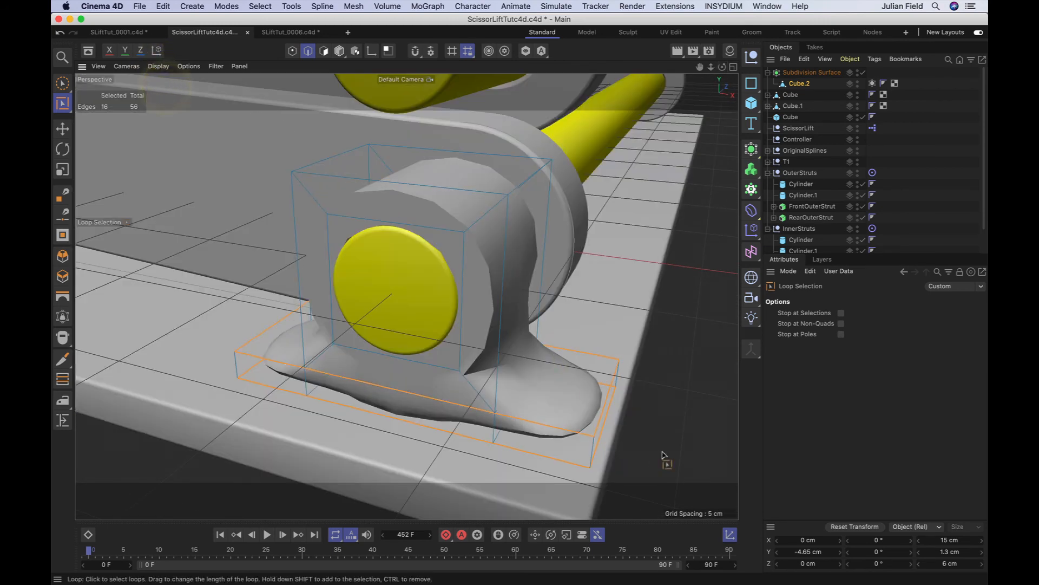
{"action": "left_click_drag", "start_coordinate": [663, 439], "coordinate": [722, 438]}
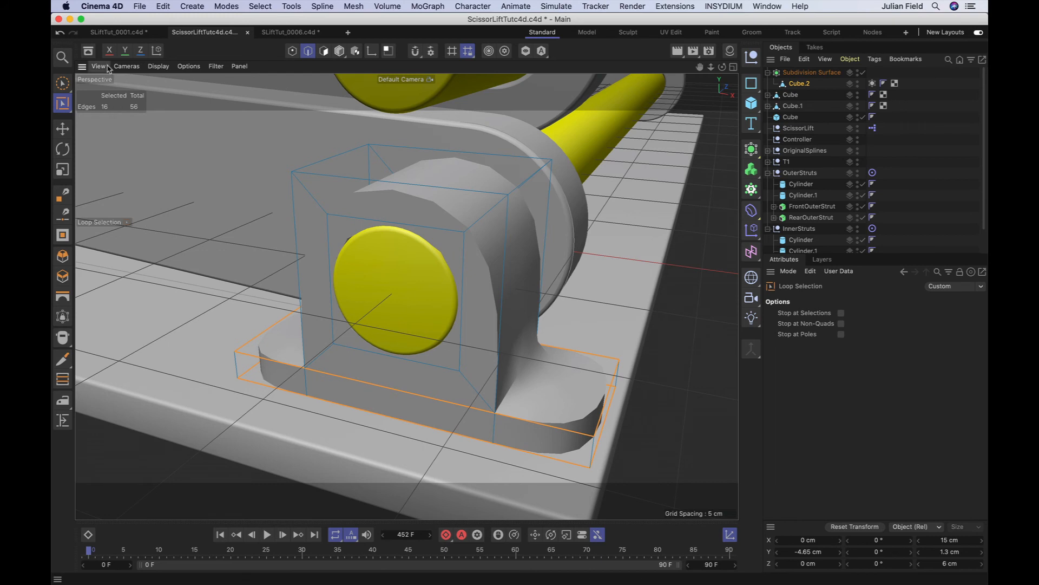
Select the two edges where the mounting feet meet the block's side faces and sharpen them with subdivision weighting.
{"action": "left_click", "coordinate": [62, 83]}
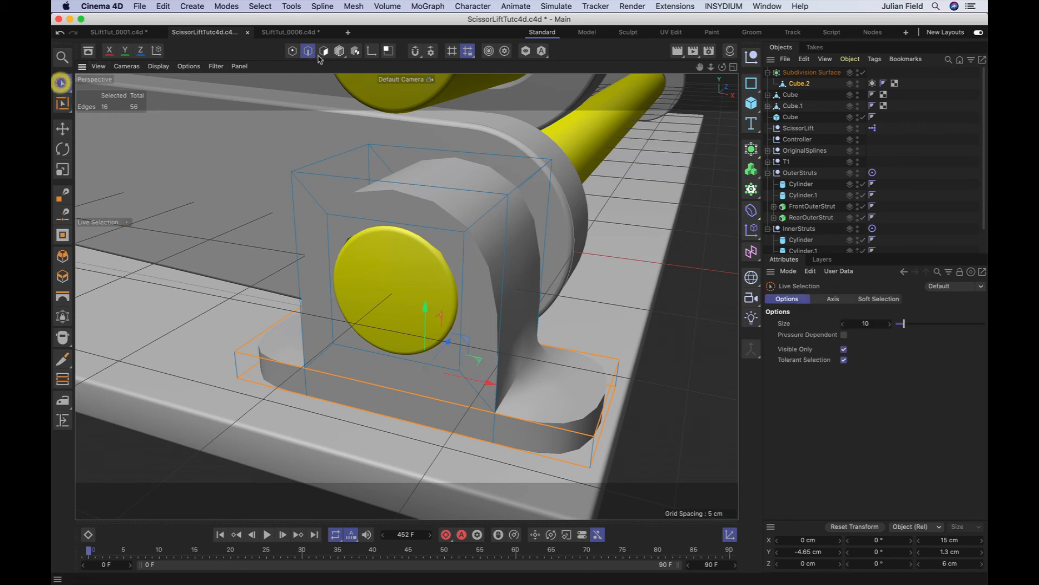
{"action": "left_click", "coordinate": [512, 381]}
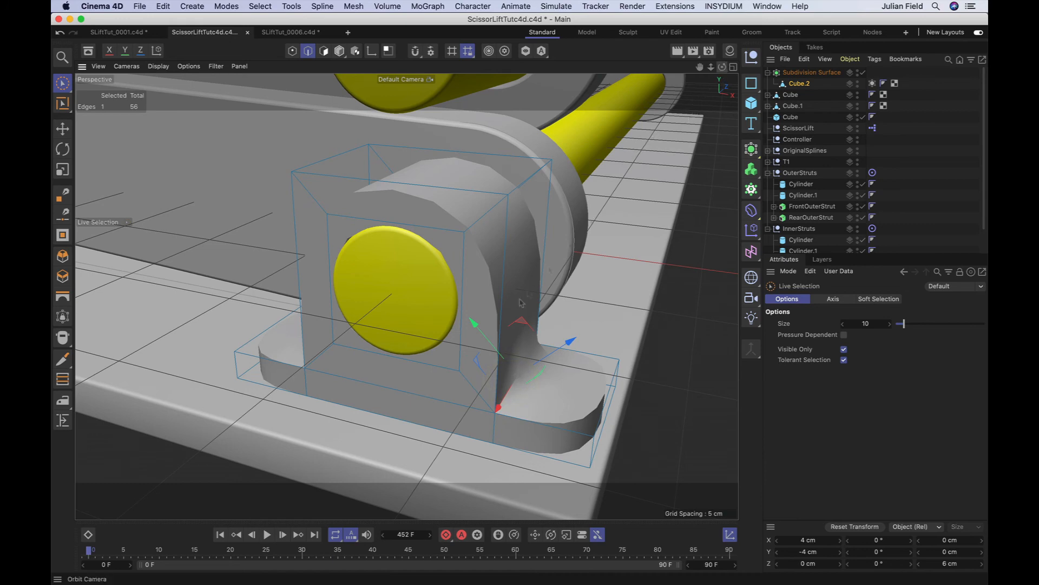
{"action": "left_click_drag", "start_coordinate": [722, 67], "coordinate": [434, 392]}
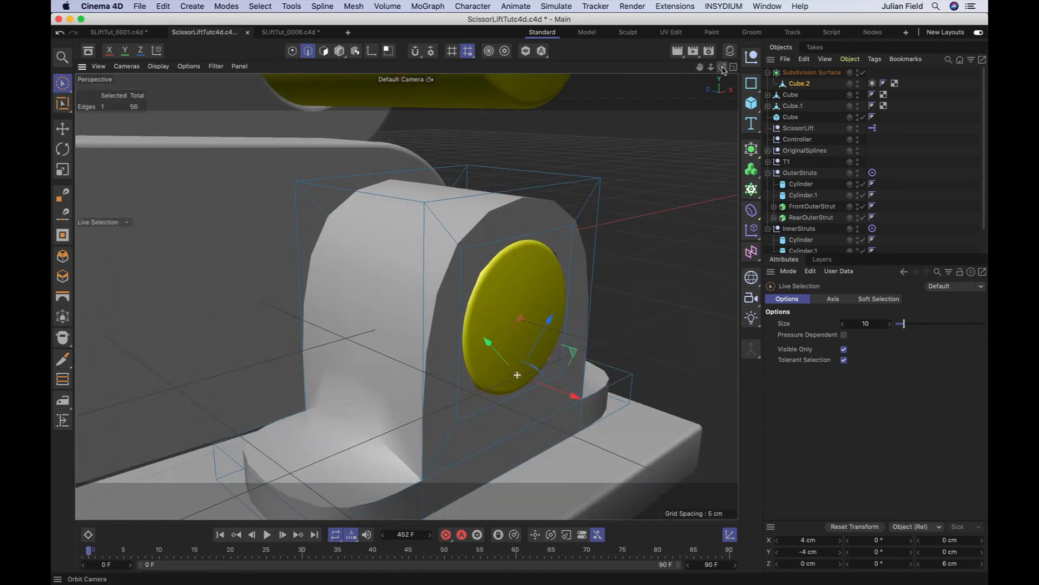
{"action": "left_click", "coordinate": [389, 454]}
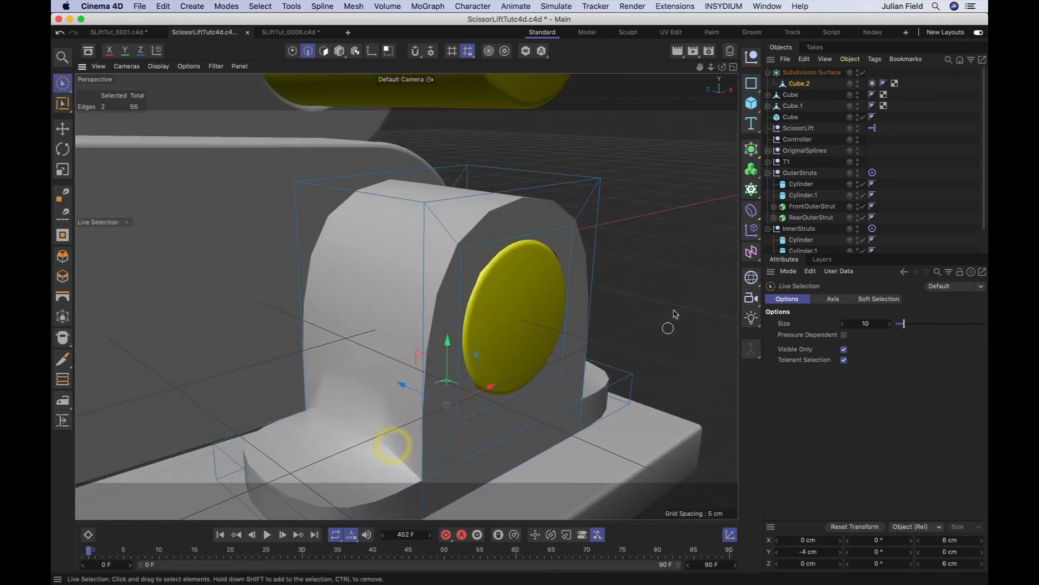
{"action": "key", "text": "period"}
{"action": "left_click_drag", "start_coordinate": [673, 310], "coordinate": [674, 310]}
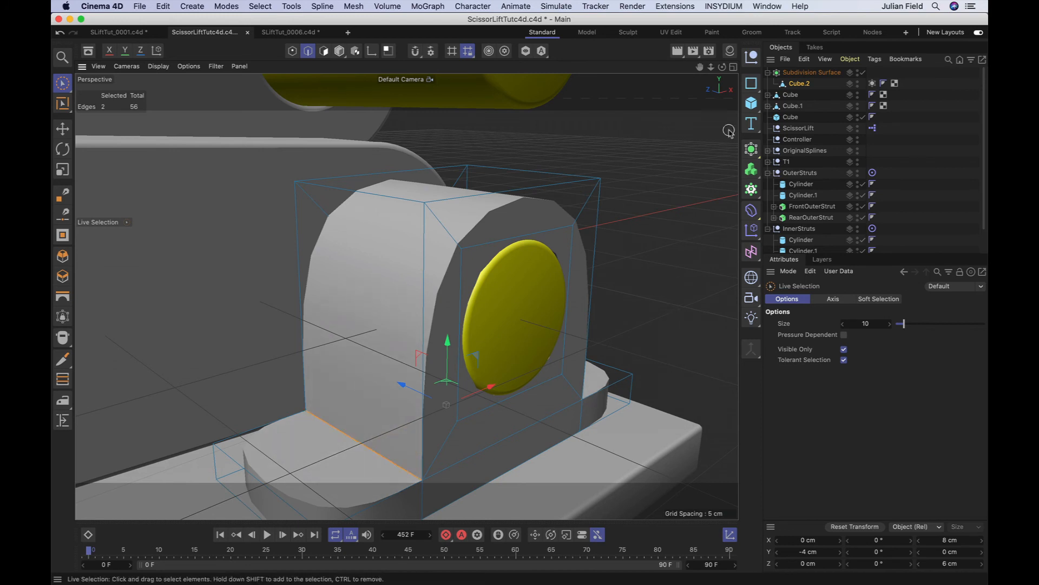
Add a Bevel deformer for Cube.2 and place it beside Cube.2 as a direct child of the Subdivision Surface.
{"action": "left_click_drag", "start_coordinate": [722, 67], "coordinate": [593, 69]}
{"action": "left_click_drag", "start_coordinate": [700, 68], "coordinate": [701, 68]}
{"action": "right_click_drag", "start_coordinate": [699, 67], "coordinate": [617, 68]}
{"action": "left_click", "coordinate": [811, 101]}
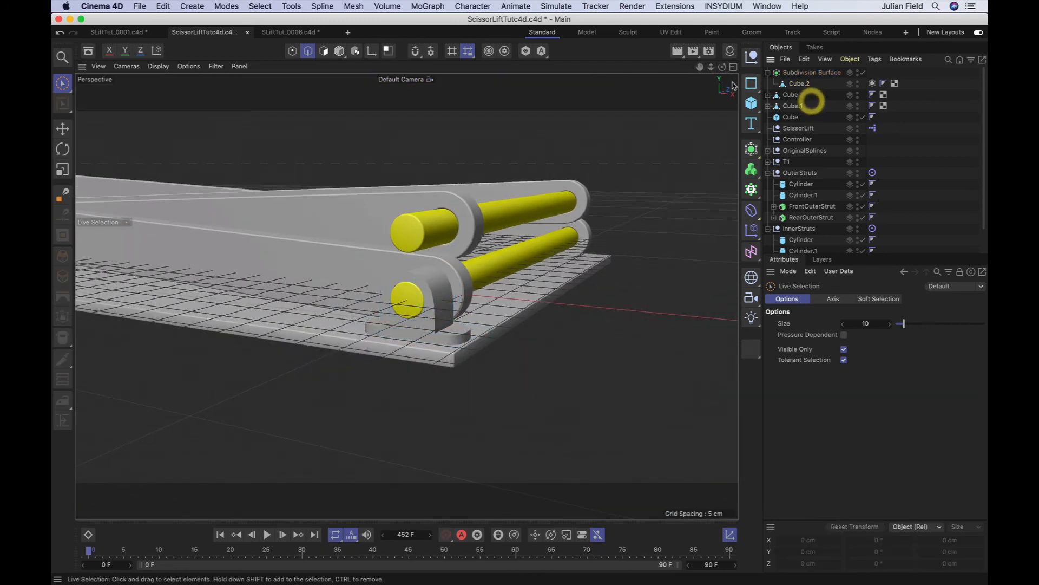
{"action": "left_click_drag", "start_coordinate": [722, 67], "coordinate": [722, 93]}
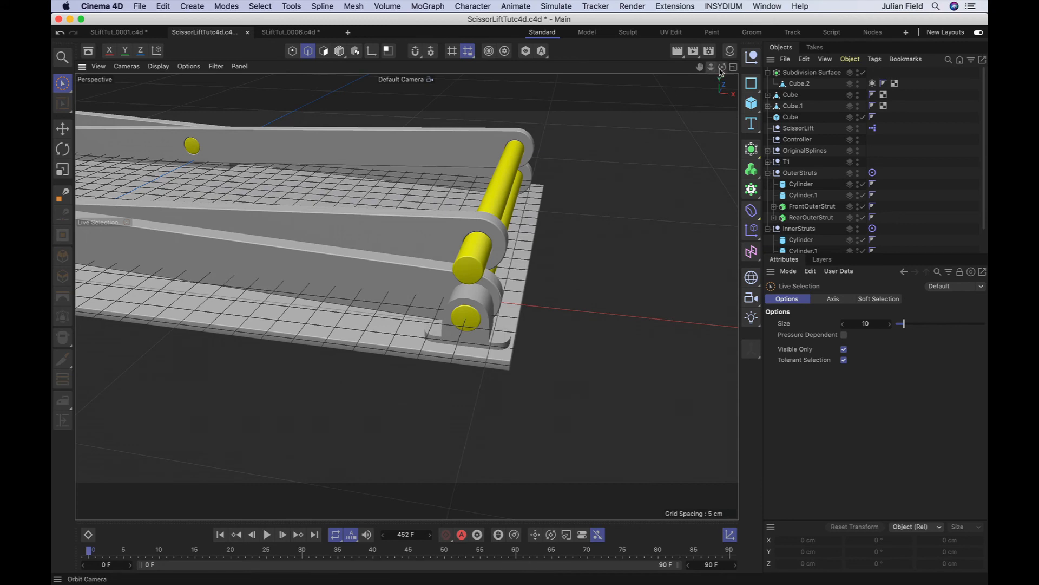
{"action": "left_click_drag", "start_coordinate": [722, 67], "coordinate": [676, 72]}
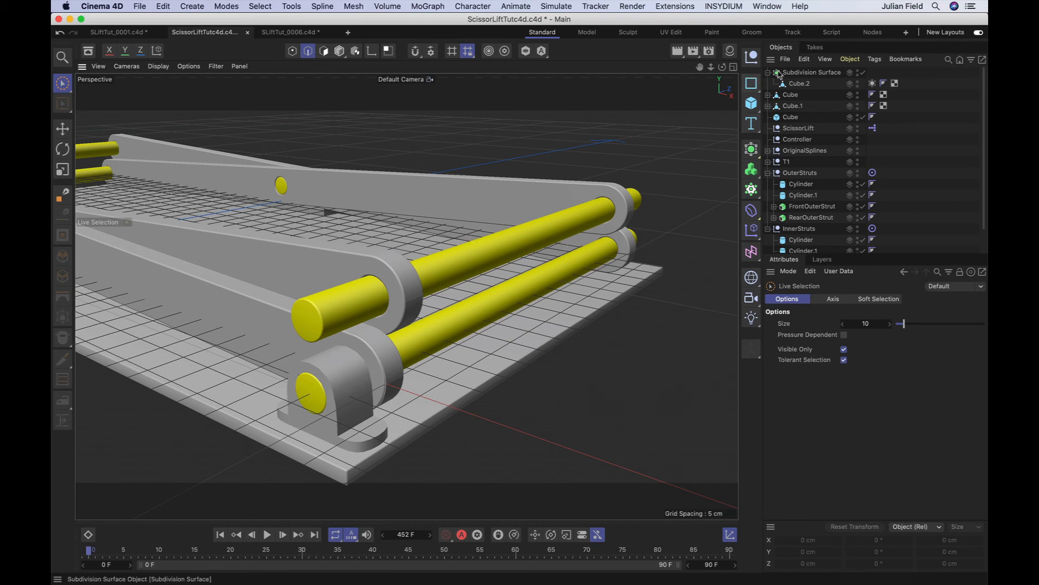
{"action": "left_click", "coordinate": [795, 83]}
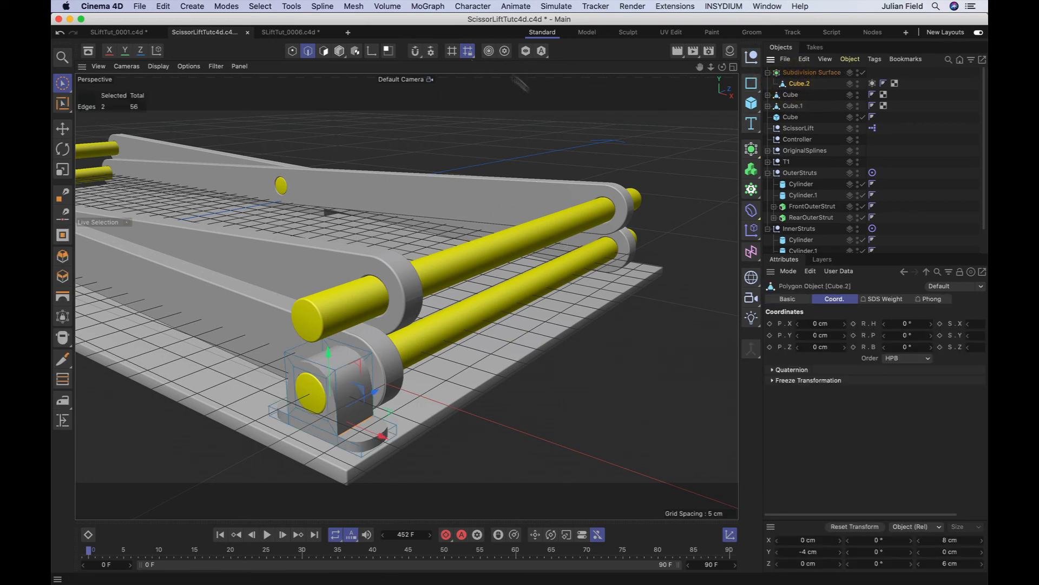
{"action": "left_click", "coordinate": [757, 213]}
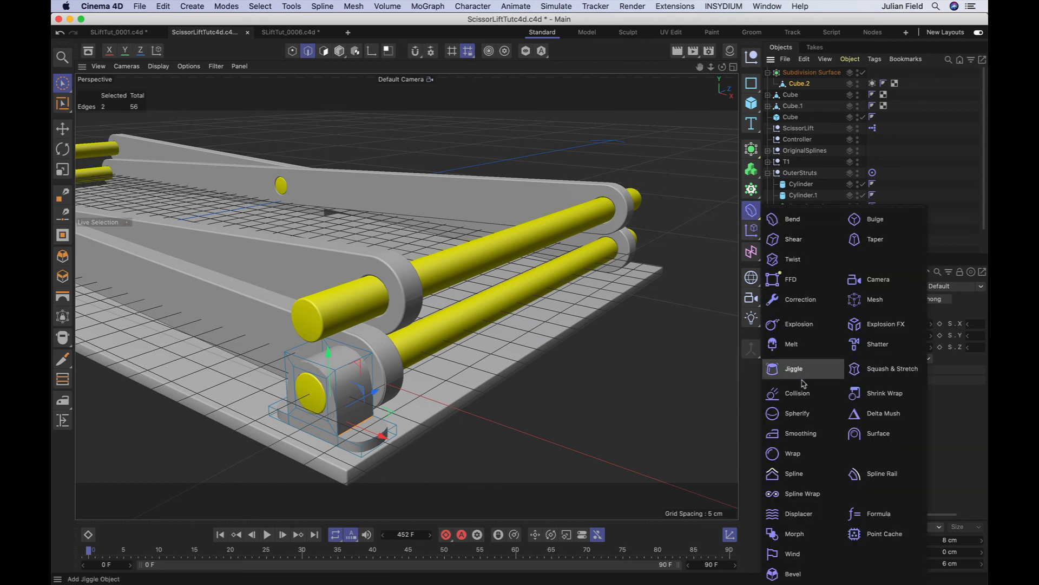
{"action": "left_click", "coordinate": [796, 571]}
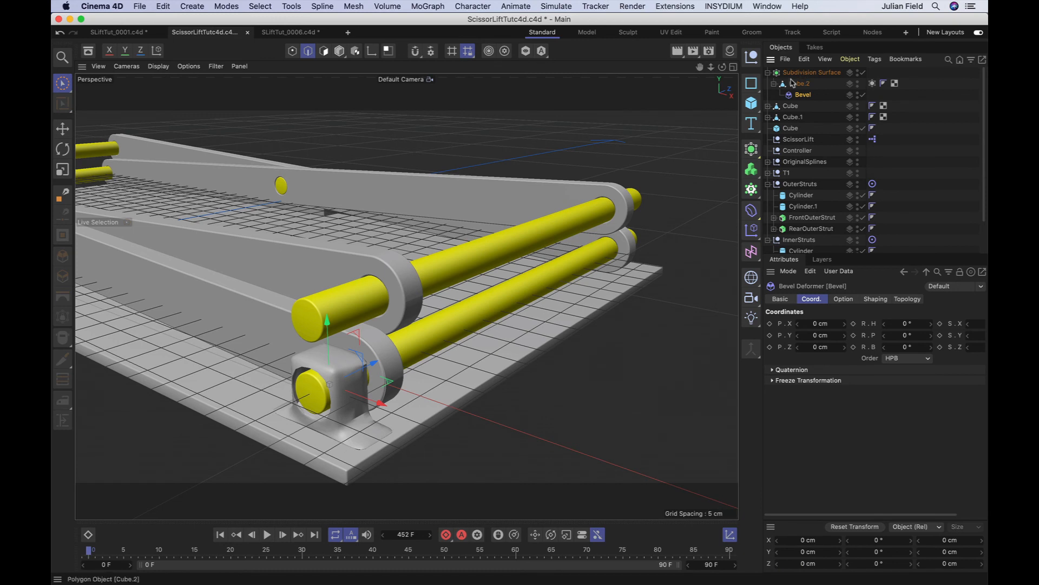
{"action": "left_click_drag", "start_coordinate": [803, 95], "coordinate": [801, 79]}
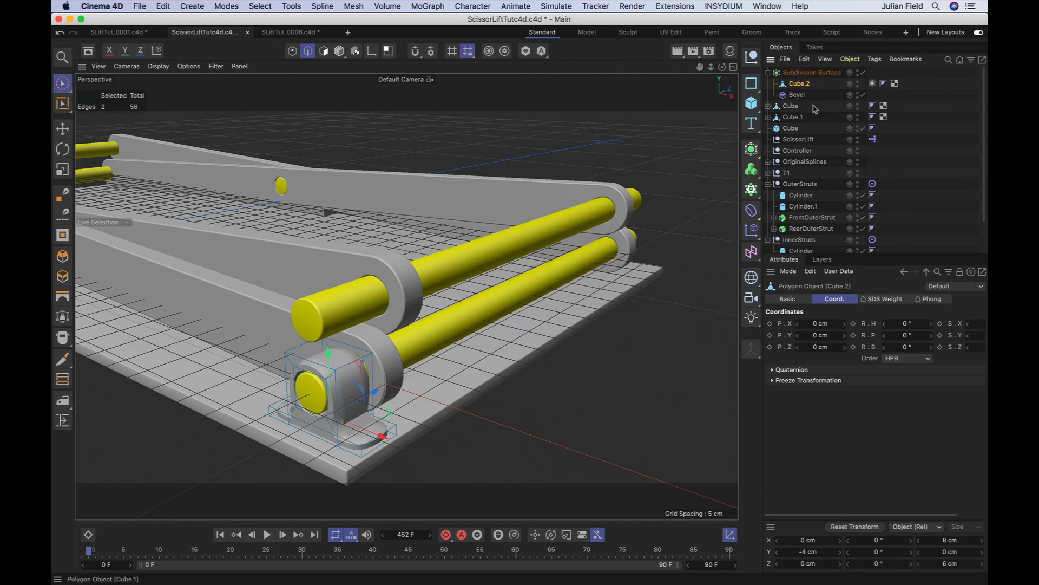
Set the Bevel deformer's offset to 0.2 cm and its subdivision to 3.
{"action": "left_click", "coordinate": [798, 94]}
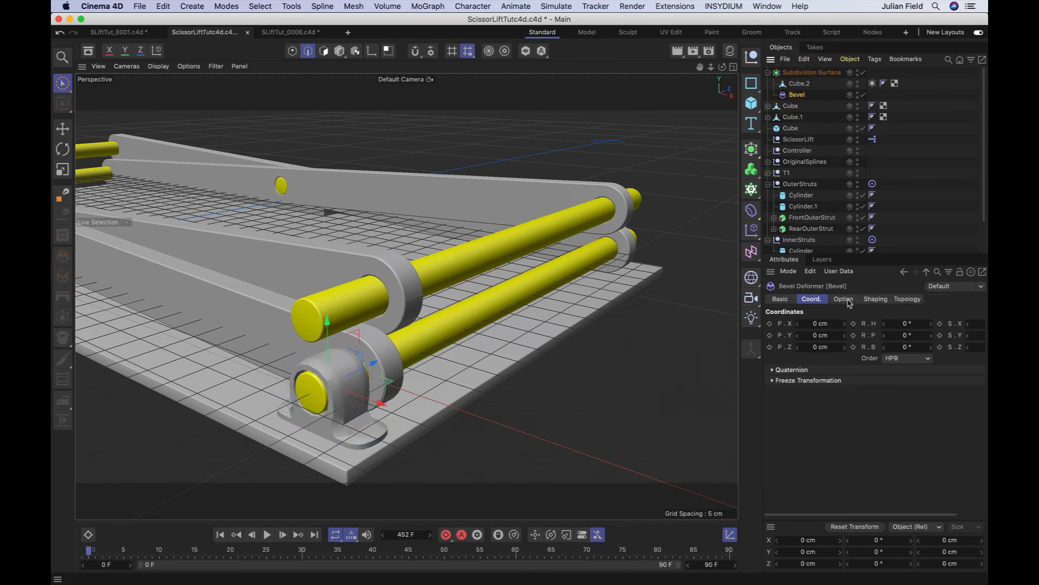
{"action": "left_click", "coordinate": [845, 300]}
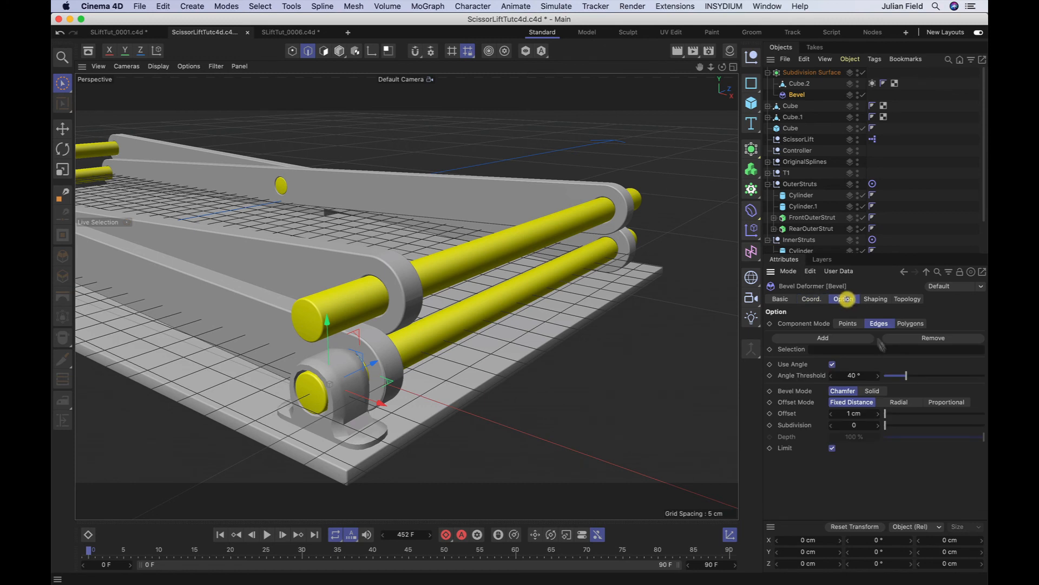
{"action": "left_click", "coordinate": [853, 414]}
{"action": "type", "text": "0.2"}
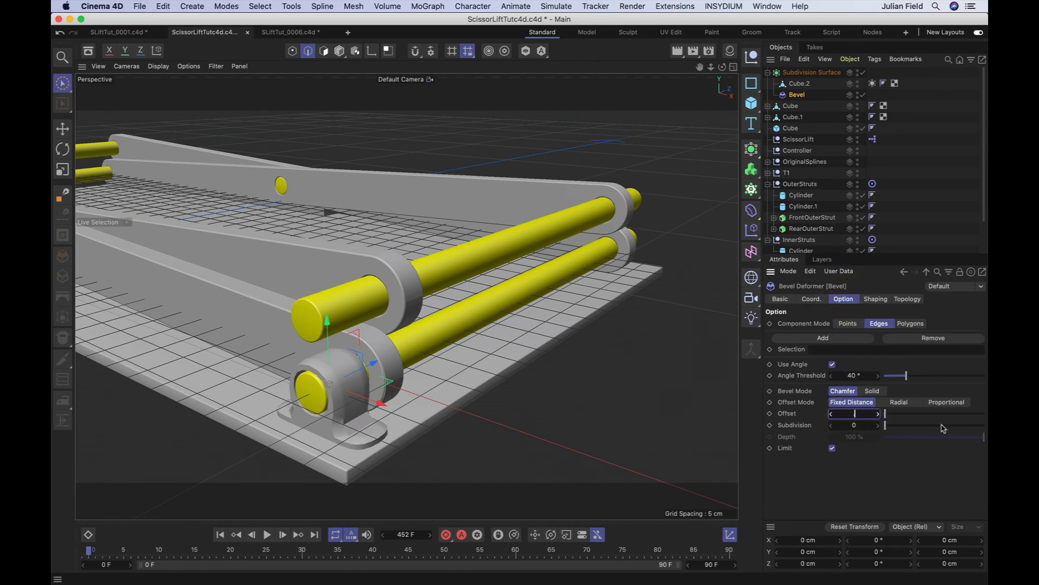
{"action": "key", "text": "Return"}
{"action": "left_click", "coordinate": [858, 425]}
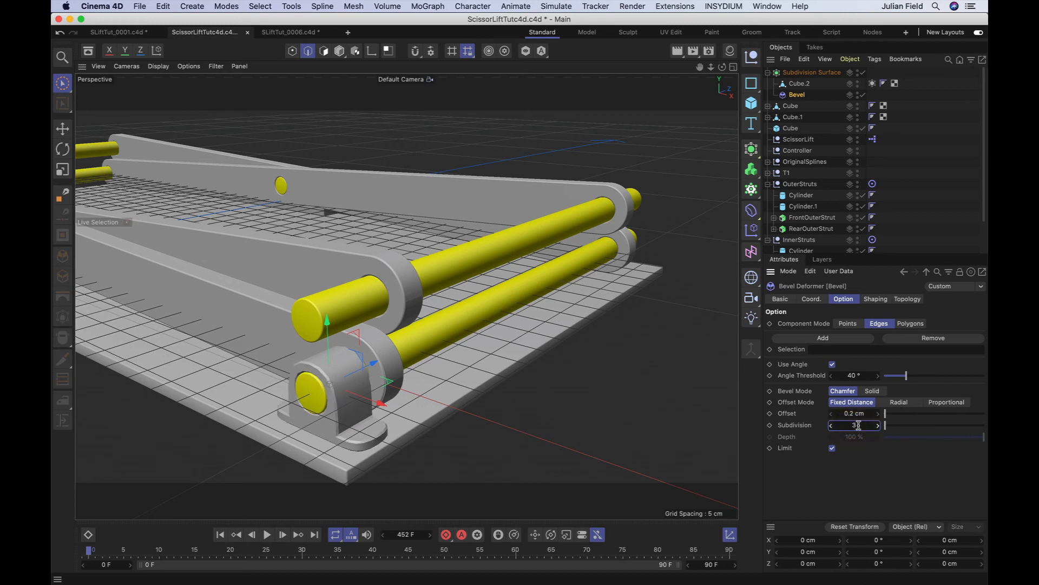
{"action": "type", "text": "3"}
{"action": "key", "text": "Return"}
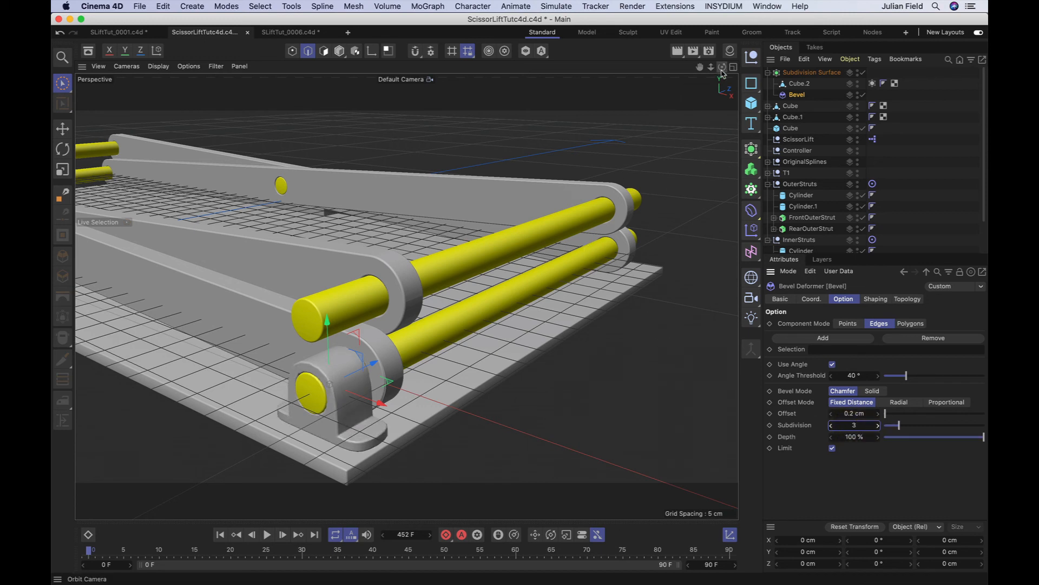
Rename the mounting block's Subdivision Surface as FrontBracket and collapse its hierarchy.
{"action": "mouse_move", "coordinate": [722, 67]}
{"action": "left_mouse_down"}
{"action": "mouse_move", "coordinate": [785, 34]}
{"action": "mouse_move", "coordinate": [723, 66]}
{"action": "mouse_move", "coordinate": [703, 62]}
{"action": "mouse_move", "coordinate": [706, 73]}
{"action": "mouse_move", "coordinate": [711, 65]}
{"action": "left_mouse_up"}
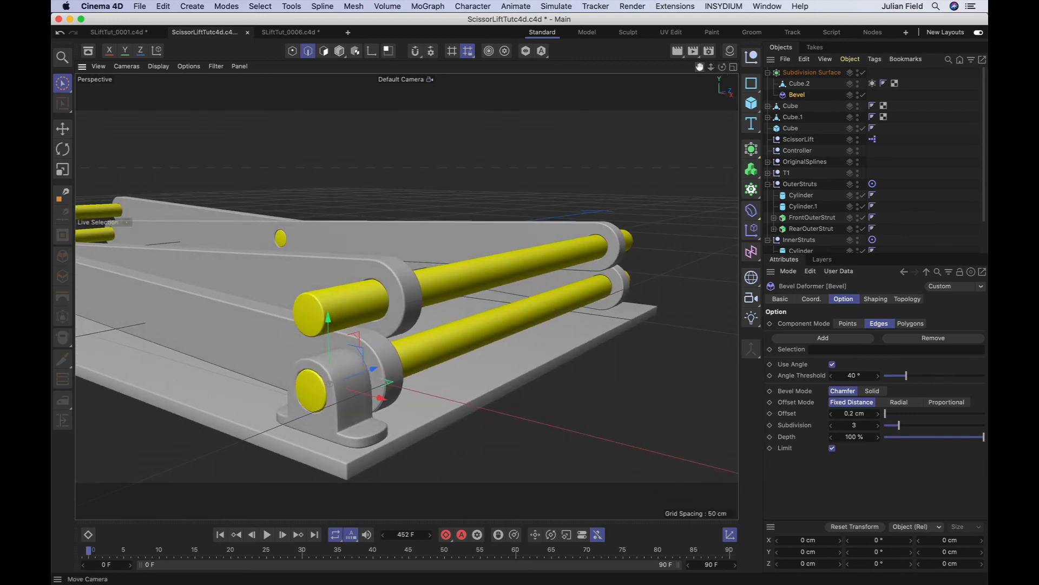
{"action": "right_click_drag", "start_coordinate": [700, 67], "coordinate": [671, 68]}
{"action": "mouse_move", "coordinate": [723, 71]}
{"action": "left_mouse_down"}
{"action": "mouse_move", "coordinate": [699, 72]}
{"action": "mouse_move", "coordinate": [723, 71]}
{"action": "left_mouse_up"}
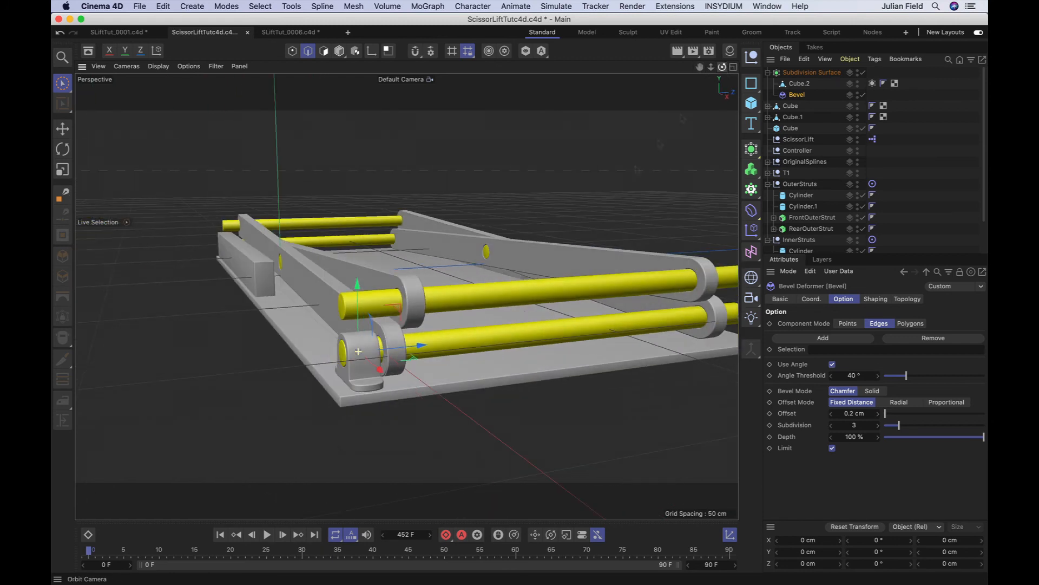
{"action": "double_click", "coordinate": [807, 72]}
{"action": "type", "text": "FrontBrack"}
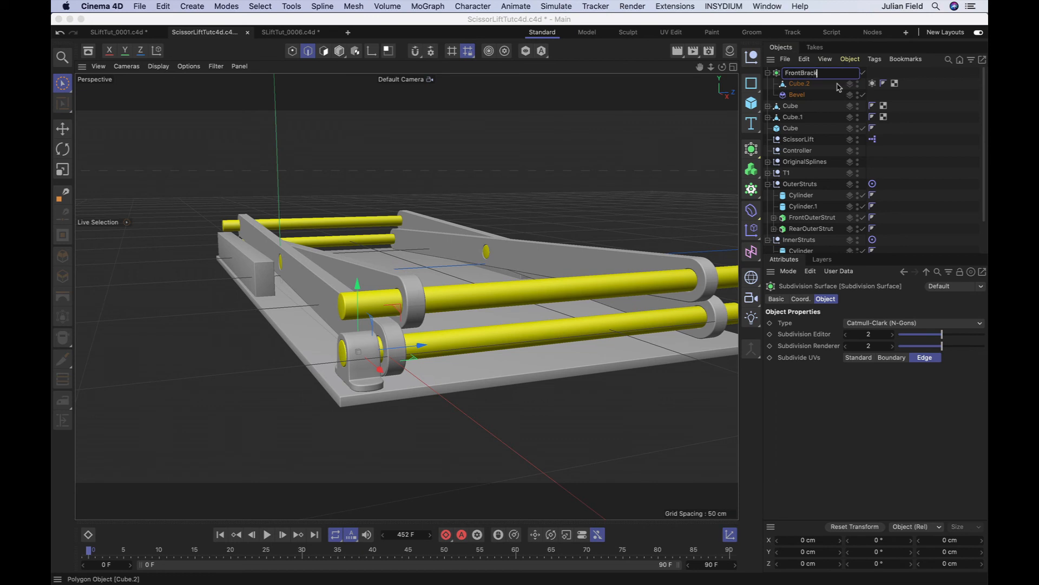
{"action": "type", "text": "et"}
{"action": "key", "text": "Return"}
{"action": "left_click", "coordinate": [768, 73]}
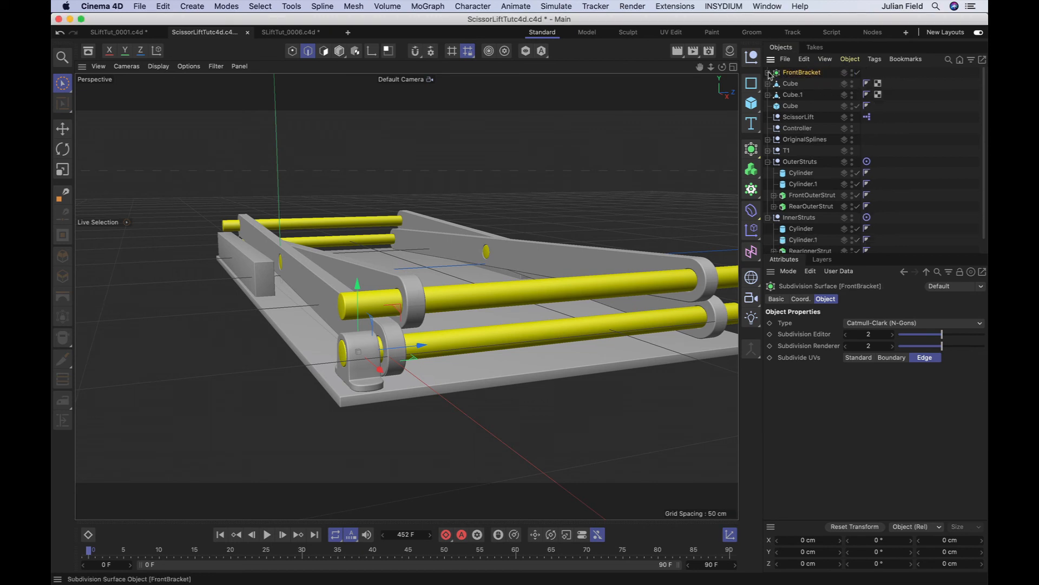
Duplicate FrontBracket in the object hierarchy and rename the copy RearBracket.
{"action": "left_click_drag", "start_coordinate": [807, 76], "coordinate": [801, 82], "text": "ctrl"}
{"action": "double_click", "coordinate": [800, 84]}
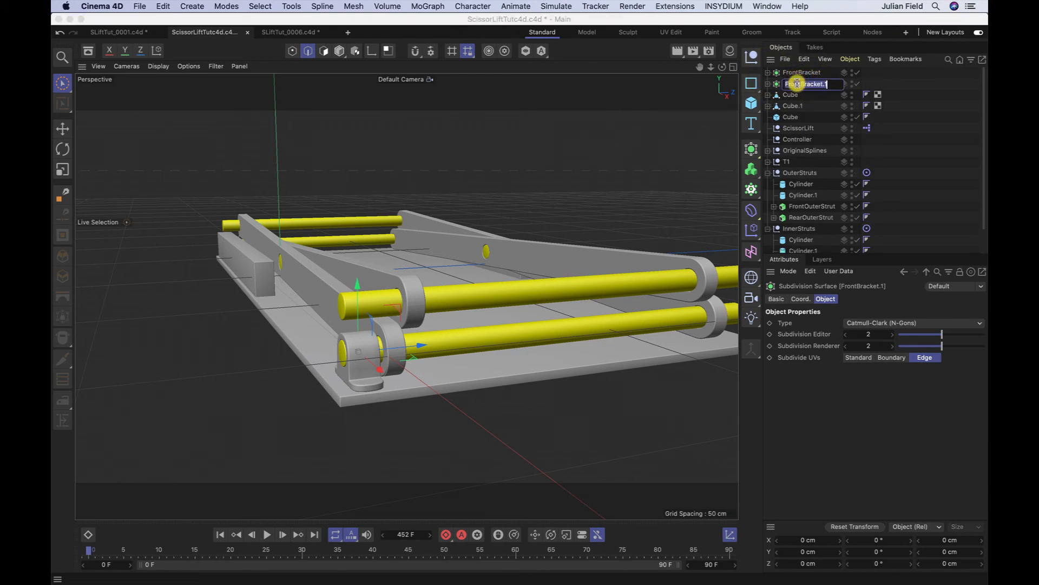
{"action": "left_click", "coordinate": [838, 83]}
{"action": "key", "text": "BackSpace"}
{"action": "key", "text": "BackSpace"}
{"action": "type", "text": "t"}
{"action": "key", "text": "Return"}
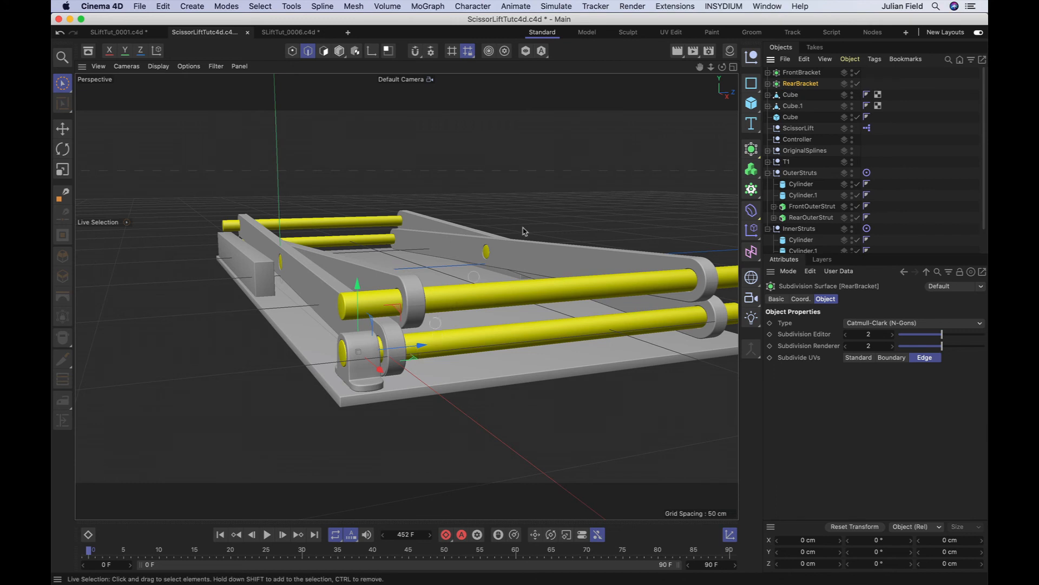
Move RearBracket along the Z axis onto the opposite end of the lower yellow rod, fine-tuning its seat beside the rear strut.
{"action": "left_click_drag", "start_coordinate": [699, 67], "coordinate": [485, 179]}
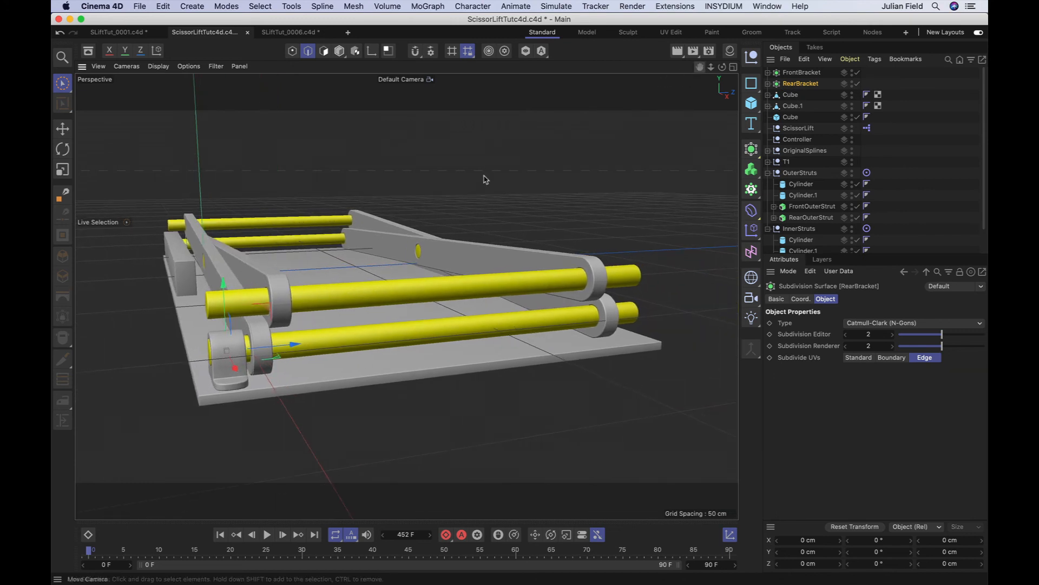
{"action": "left_click_drag", "start_coordinate": [293, 351], "coordinate": [675, 339]}
{"action": "left_click_drag", "start_coordinate": [722, 66], "coordinate": [653, 269]}
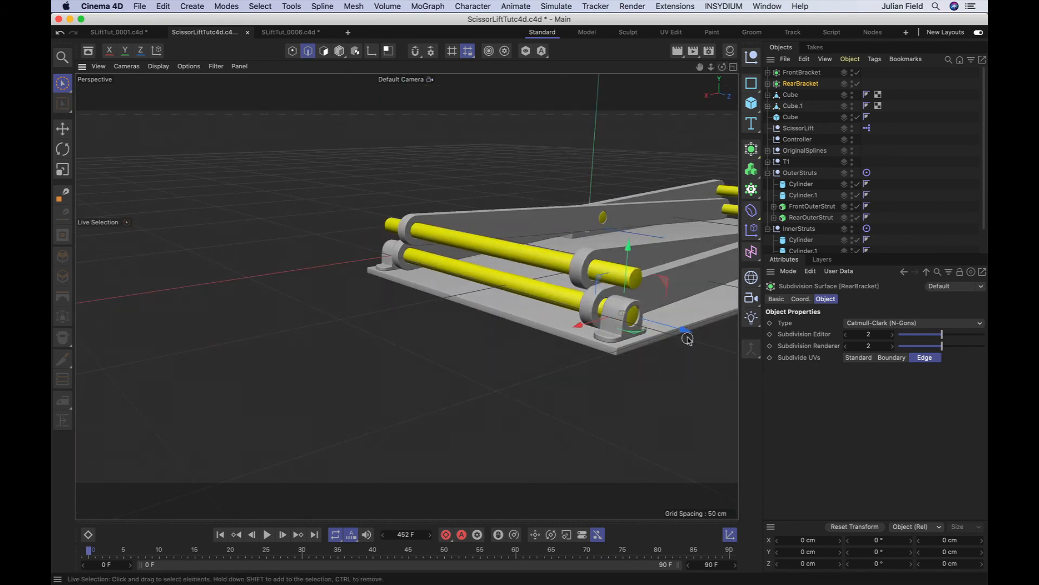
{"action": "left_click_drag", "start_coordinate": [685, 331], "coordinate": [684, 331]}
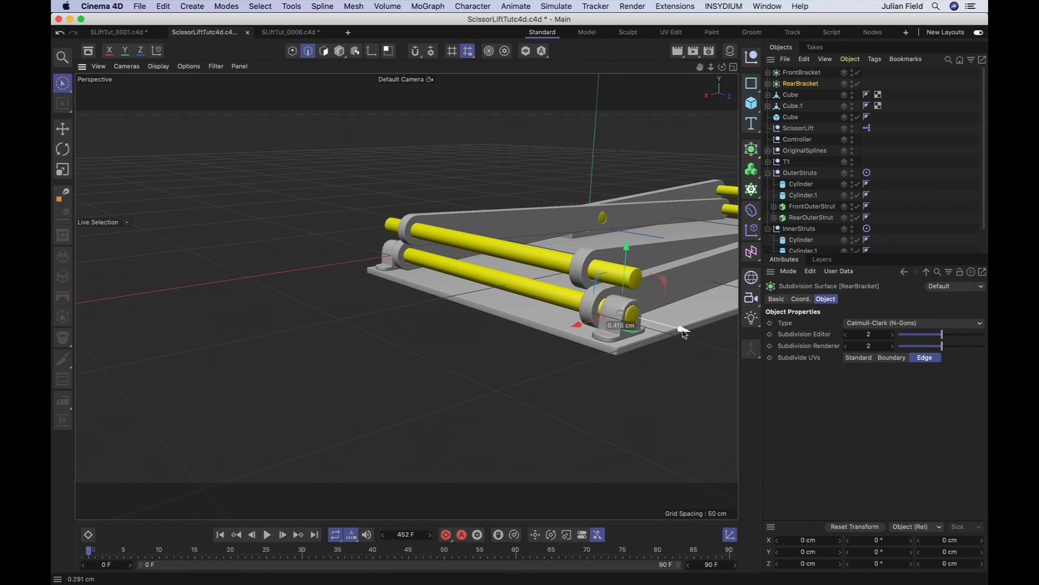
{"action": "left_click_drag", "start_coordinate": [684, 333], "coordinate": [684, 330]}
{"action": "left_click_drag", "start_coordinate": [722, 67], "coordinate": [867, 64]}
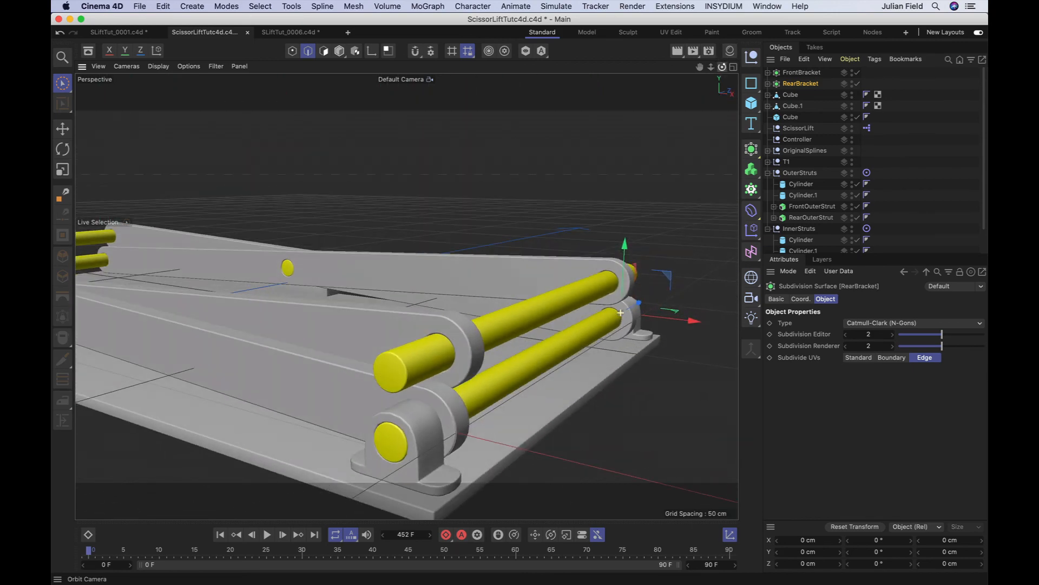
{"action": "left_click_drag", "start_coordinate": [700, 67], "coordinate": [616, 81]}
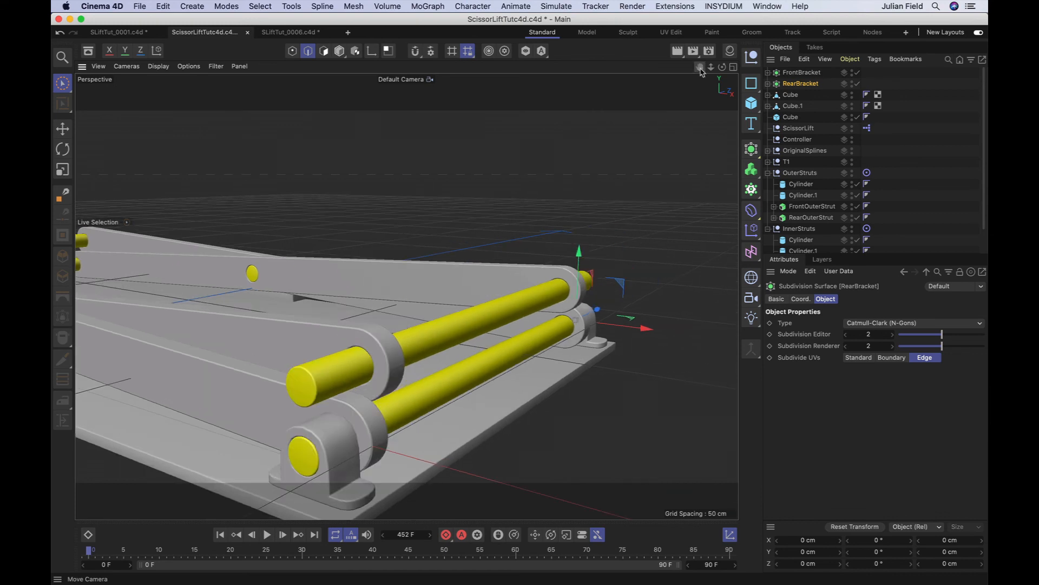
{"action": "left_click_drag", "start_coordinate": [702, 72], "coordinate": [677, 99]}
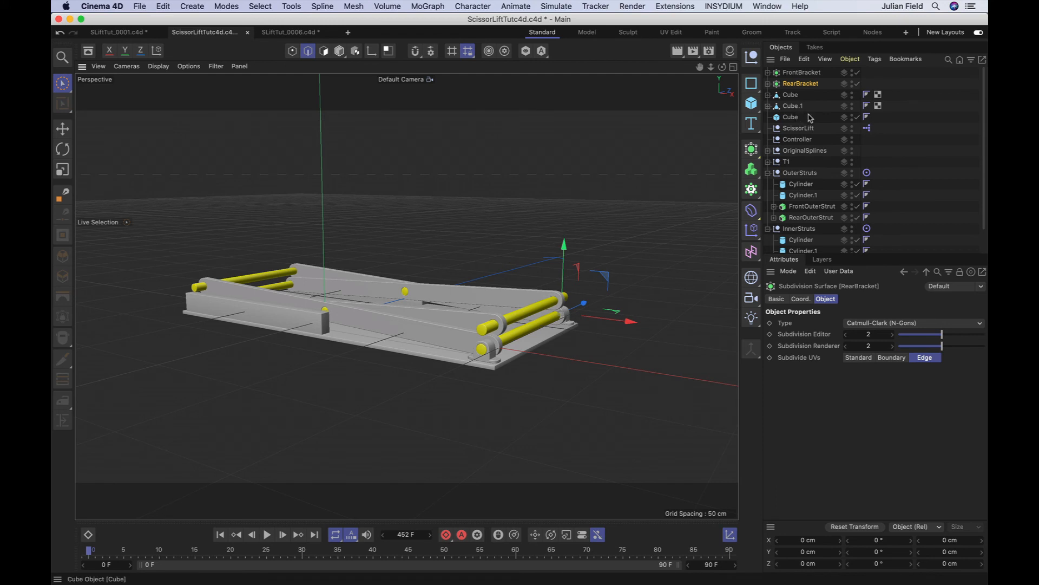
Group the two brackets, both guide rails and the base platform under a null named Base.
{"action": "left_click_drag", "start_coordinate": [807, 118], "coordinate": [779, 67]}
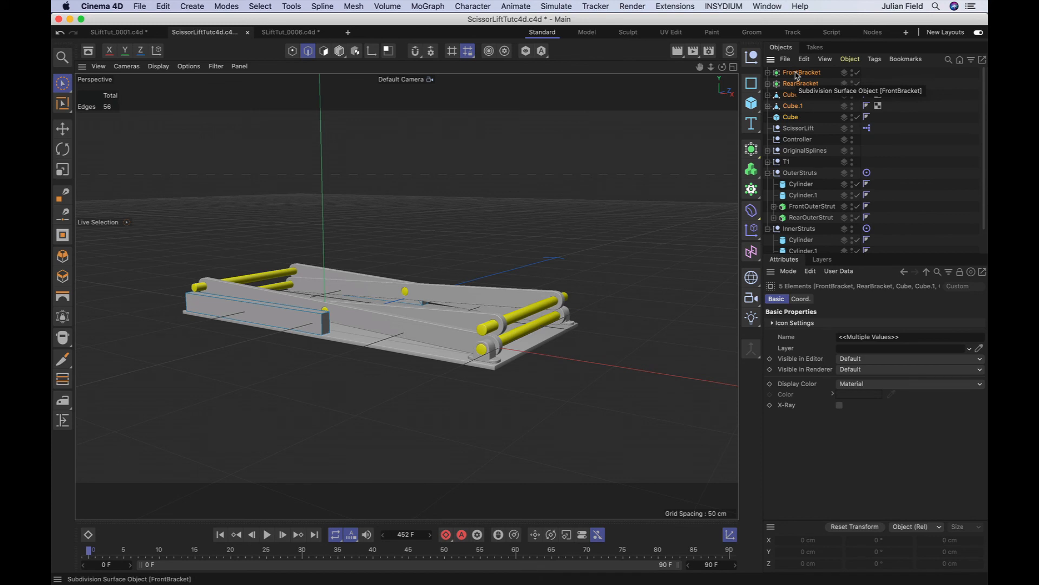
{"action": "key", "text": "alt+g"}
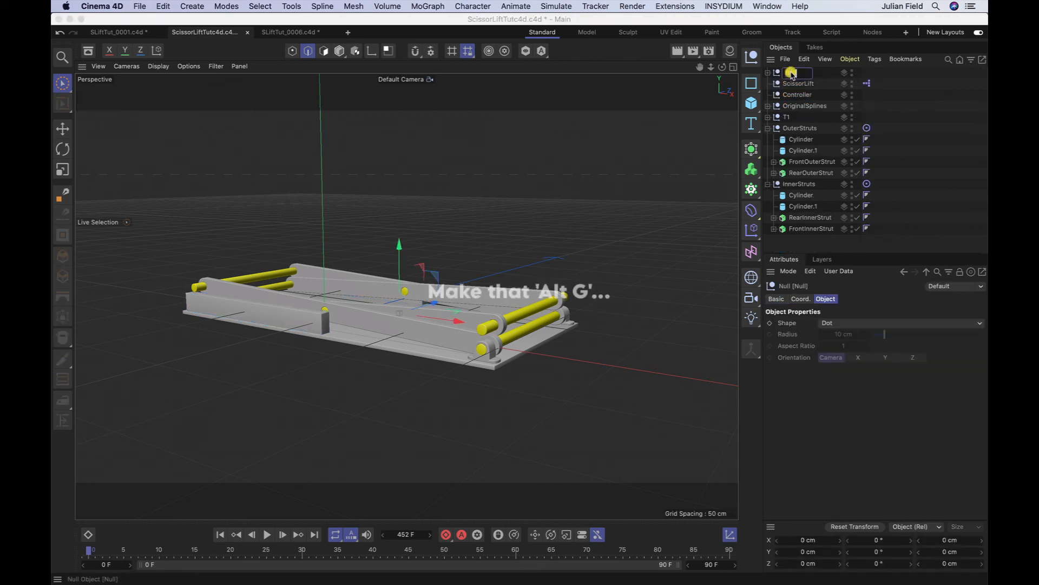
{"action": "double_click", "coordinate": [793, 73]}
{"action": "type", "text": "Base"}
{"action": "key", "text": "Return"}
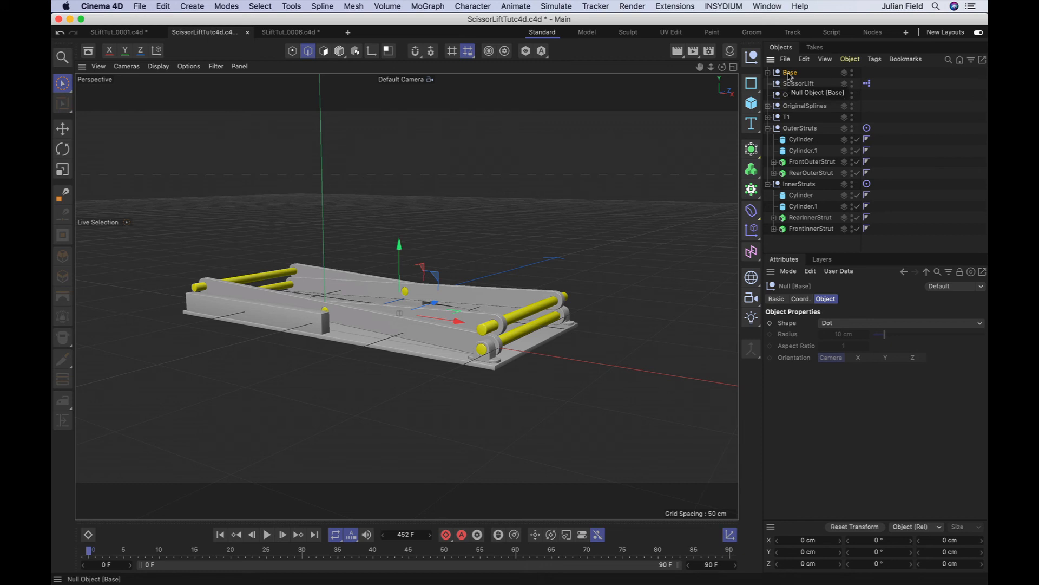
Select both guide rails inside the Base null and frame them in the front view.
{"action": "left_click", "coordinate": [800, 299]}
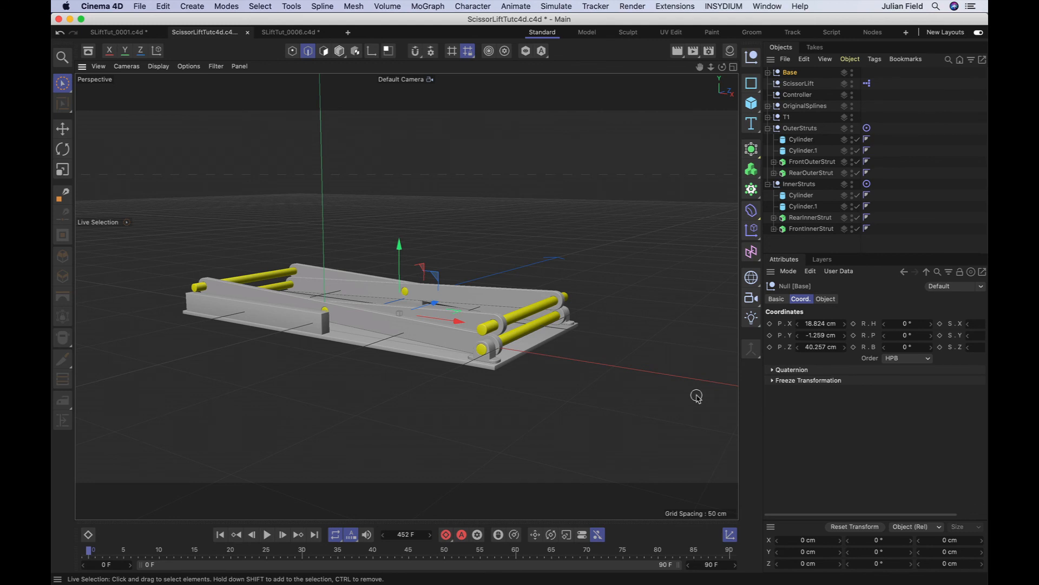
{"action": "key", "text": "F4"}
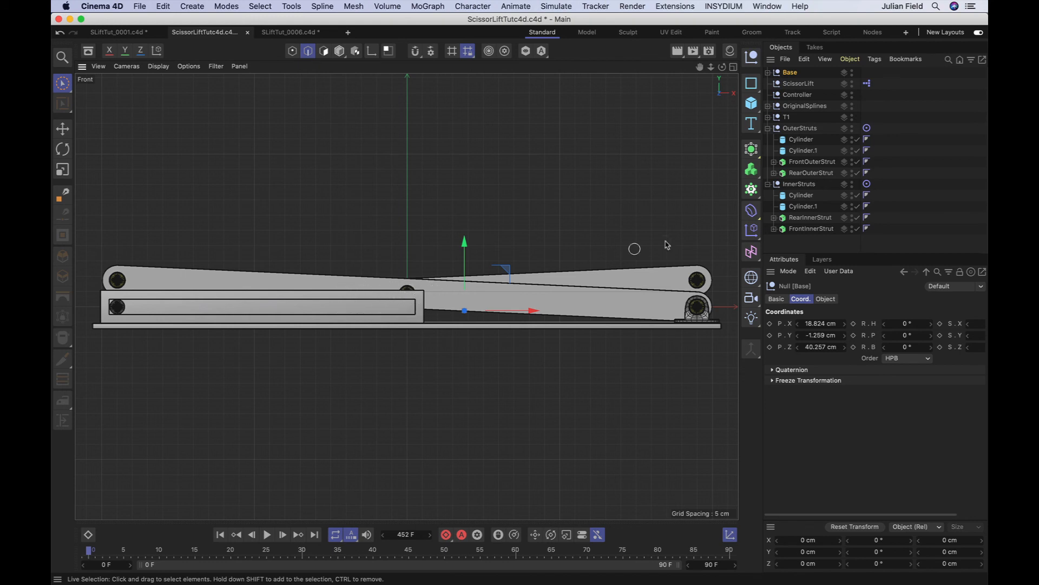
{"action": "left_click", "coordinate": [768, 72]}
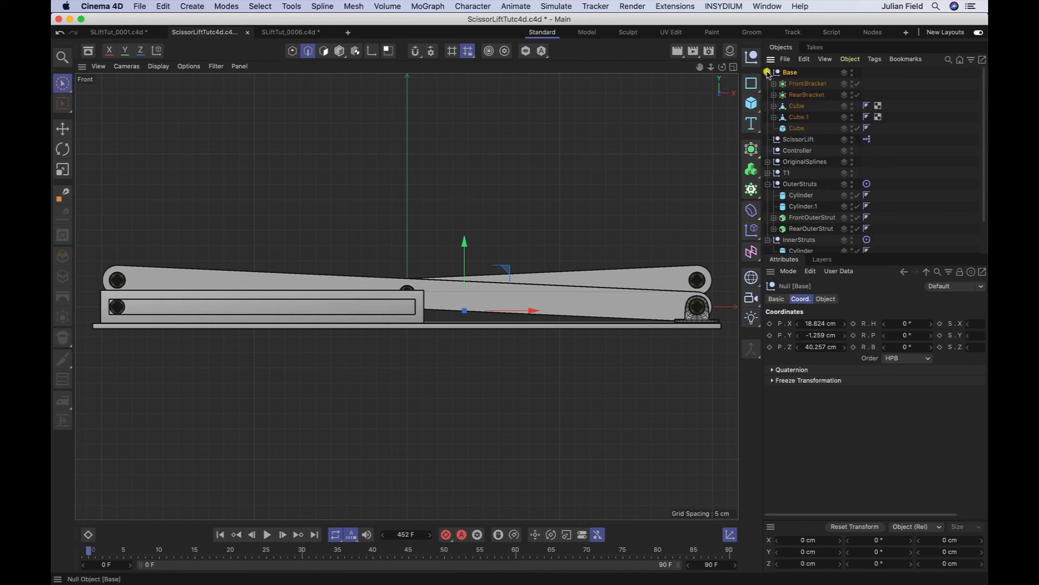
{"action": "left_click", "coordinate": [801, 107]}
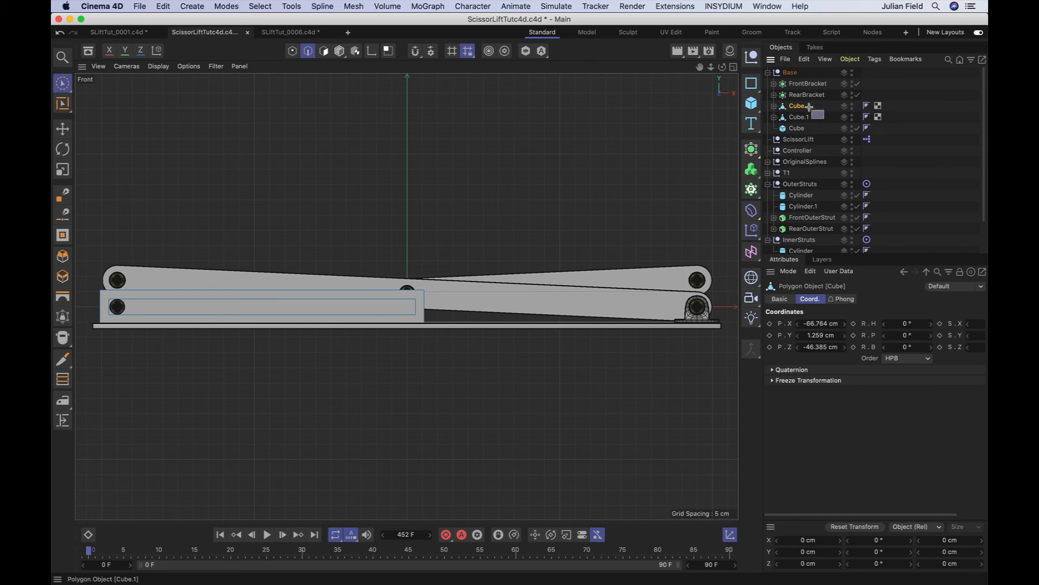
{"action": "left_click_drag", "start_coordinate": [808, 108], "coordinate": [796, 100]}
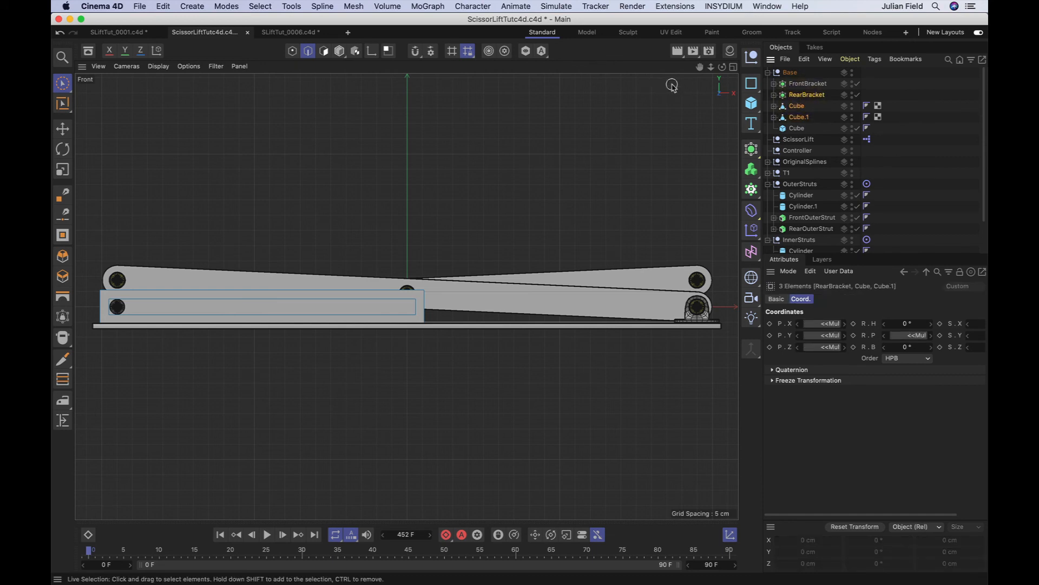
{"action": "key", "text": "s"}
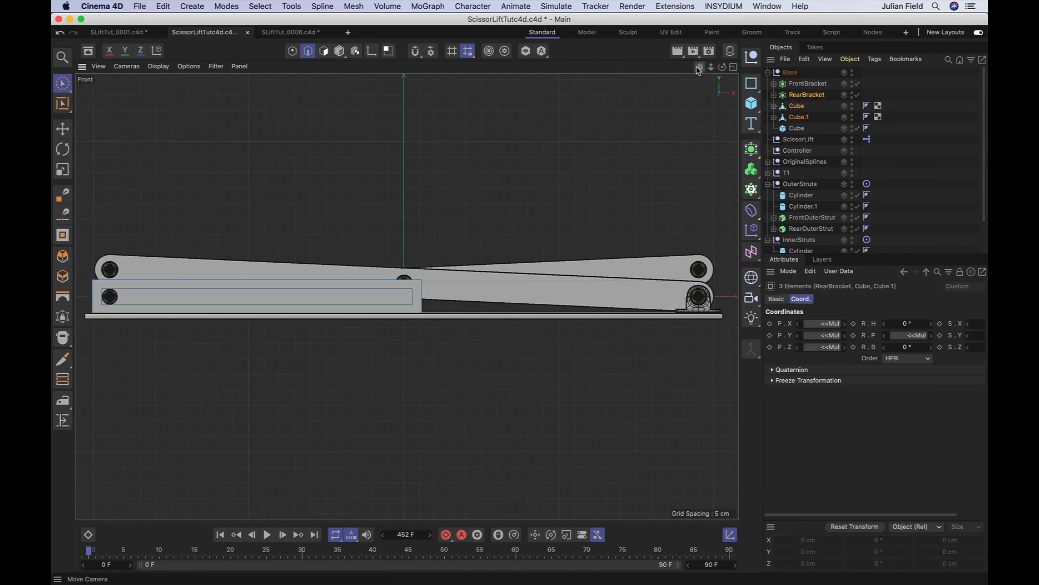
{"action": "left_click_drag", "start_coordinate": [699, 67], "coordinate": [790, 67]}
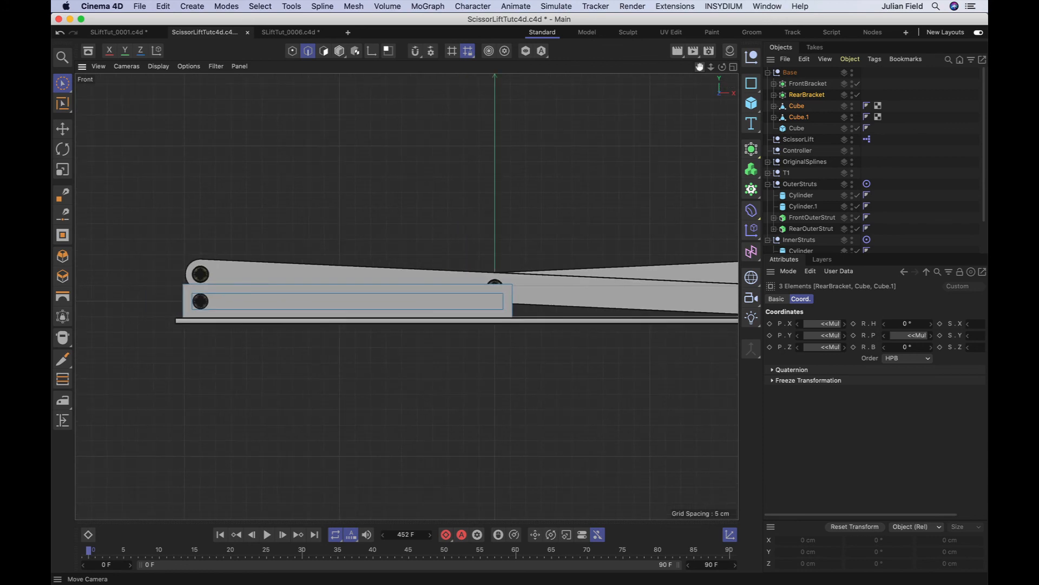
{"action": "scroll", "coordinate": [407, 297], "scroll_direction": "up", "scroll_amount": 5}
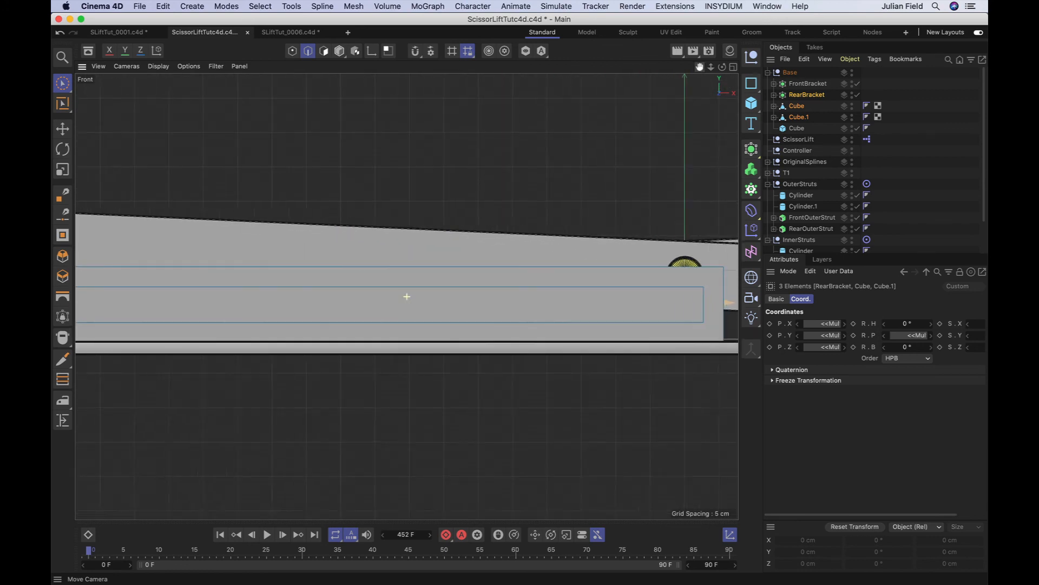
{"action": "scroll", "coordinate": [406, 296], "scroll_direction": "down", "scroll_amount": 3}
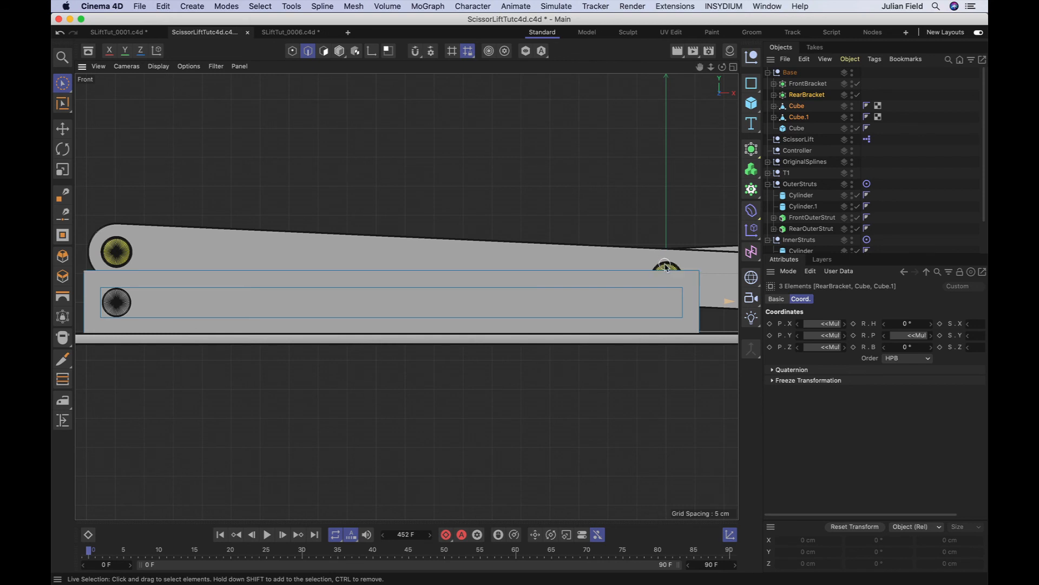
Turn off Visible Only for Live Selection and select the top edges of both guide rails.
{"action": "left_click", "coordinate": [63, 83]}
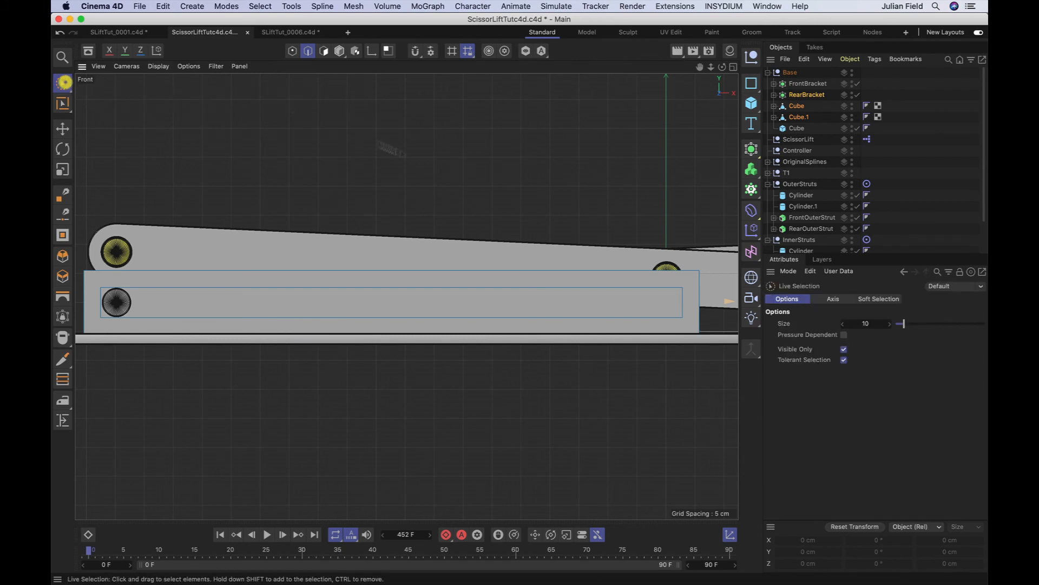
{"action": "left_click", "coordinate": [845, 350]}
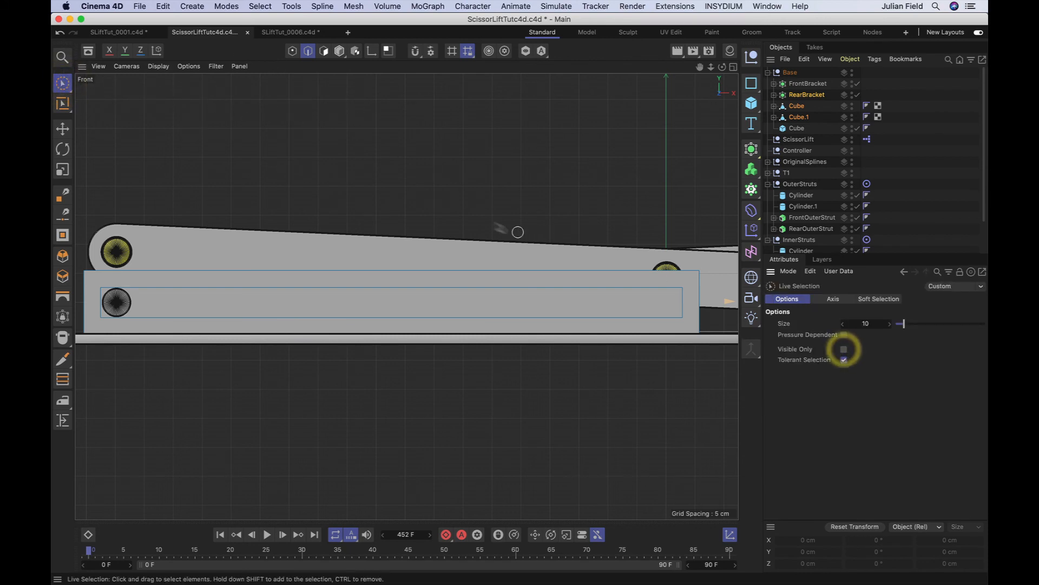
{"action": "left_click_drag", "start_coordinate": [476, 267], "coordinate": [473, 222]}
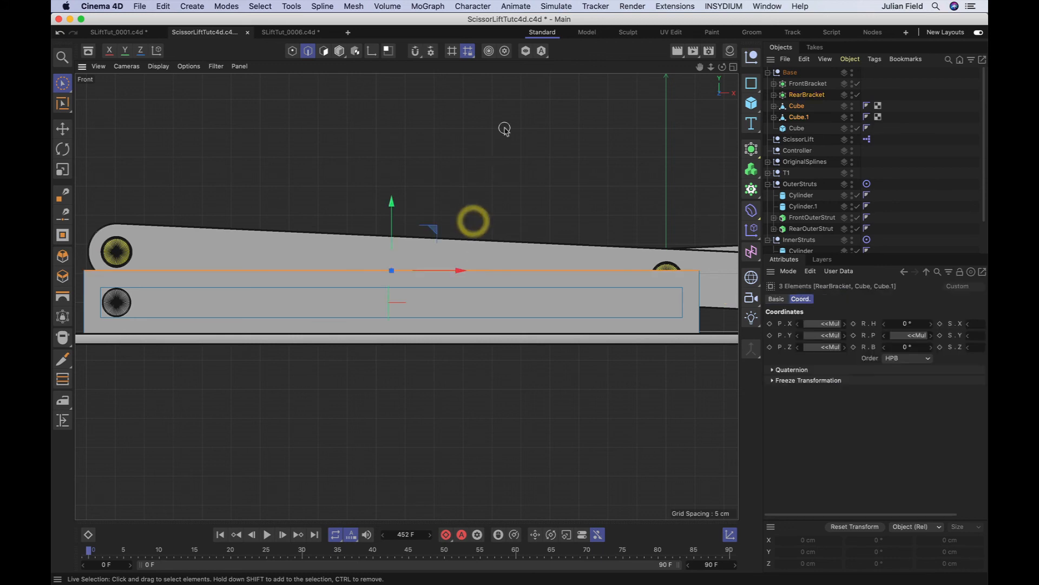
{"action": "key", "text": "F1"}
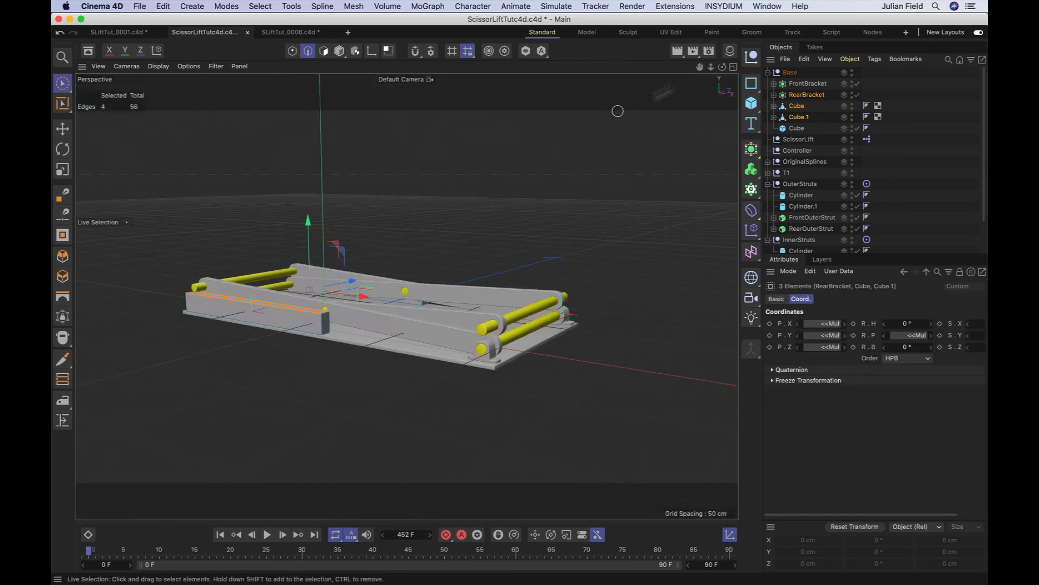
{"action": "mouse_move", "coordinate": [722, 67]}
{"action": "left_mouse_down"}
{"action": "mouse_move", "coordinate": [682, 87]}
{"action": "mouse_move", "coordinate": [722, 69]}
{"action": "left_mouse_up"}
{"action": "key", "text": "F4"}
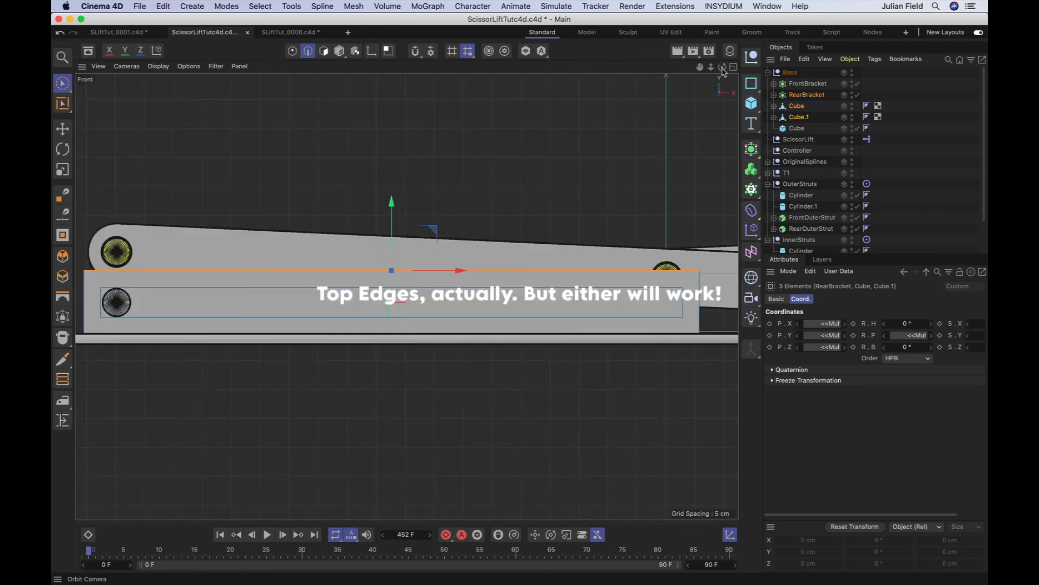
Lower the selected top edges of both guide rails along Y by about 1.3 cm, then clear the selection.
{"action": "left_click_drag", "start_coordinate": [392, 201], "coordinate": [393, 210]}
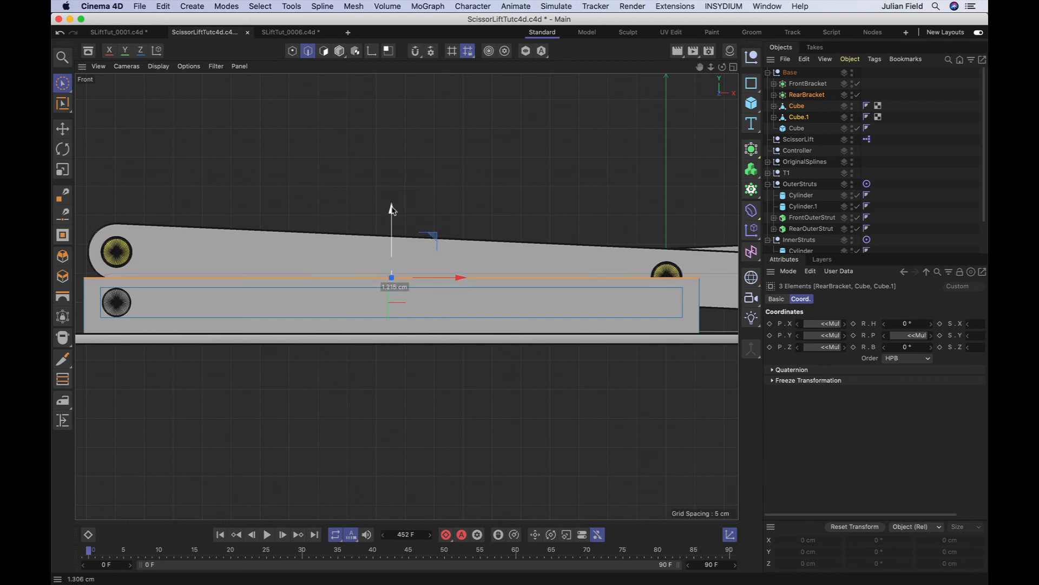
{"action": "left_click_drag", "start_coordinate": [393, 210], "coordinate": [393, 212]}
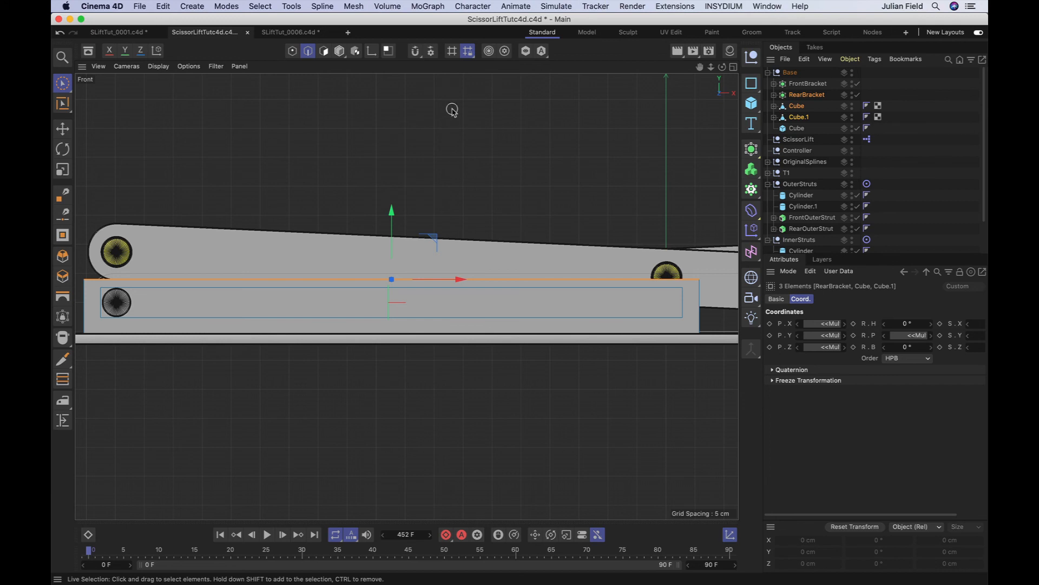
{"action": "key", "text": "F1"}
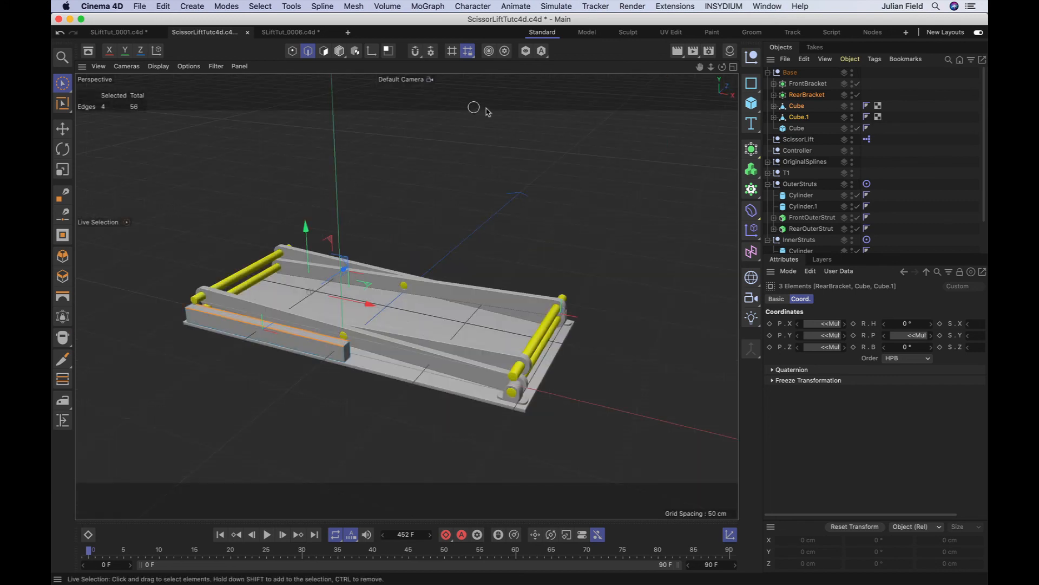
{"action": "left_click", "coordinate": [818, 126]}
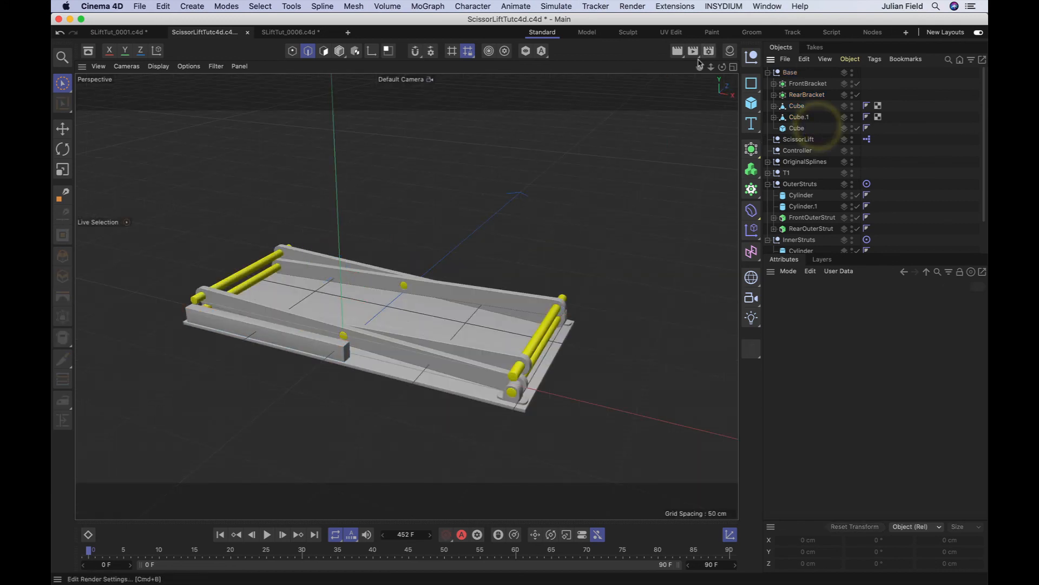
{"action": "mouse_move", "coordinate": [722, 66]}
{"action": "left_mouse_down"}
{"action": "mouse_move", "coordinate": [722, 52]}
{"action": "mouse_move", "coordinate": [722, 69]}
{"action": "left_mouse_up"}
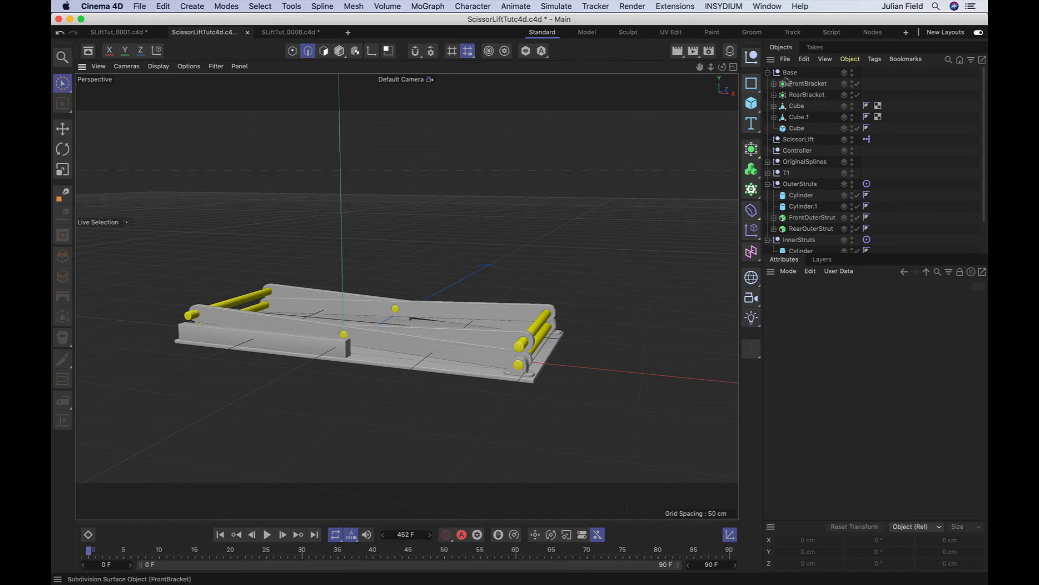
Collapse the Base null, duplicate it and rename the copy Top.
{"action": "left_click", "coordinate": [768, 72]}
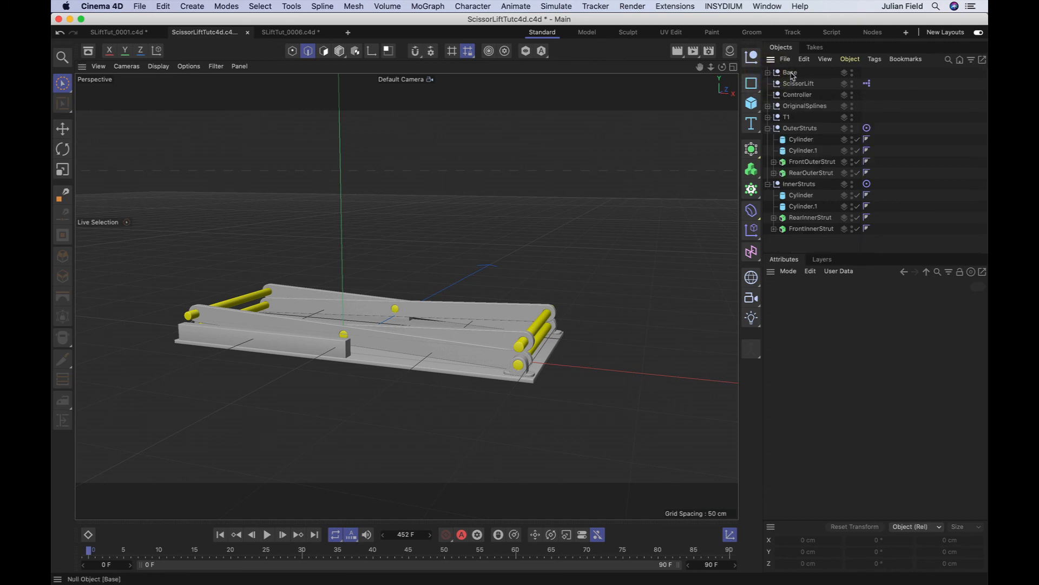
{"action": "left_click_drag", "start_coordinate": [791, 75], "coordinate": [790, 78], "text": "ctrl"}
{"action": "double_click", "coordinate": [790, 84]}
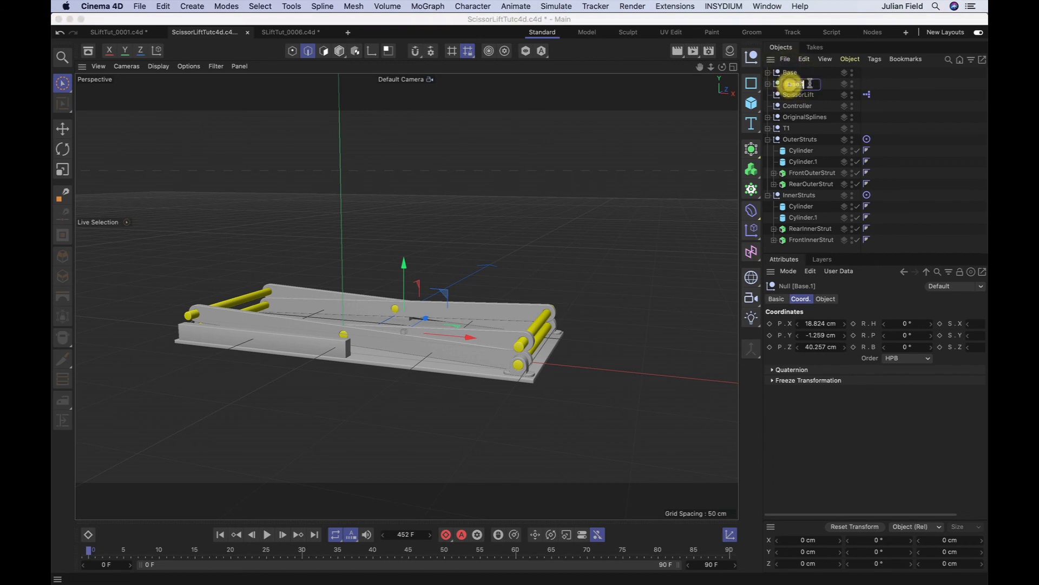
{"action": "type", "text": "Top"}
{"action": "key", "text": "Return"}
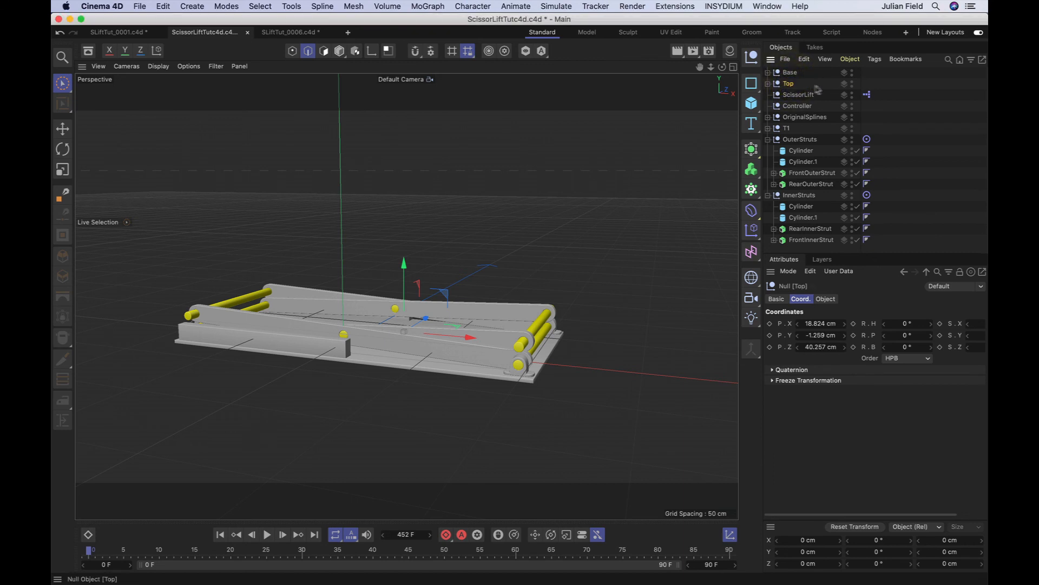
Move both brackets and all three cubes out of the Top null to the root of the object hierarchy.
{"action": "left_click", "coordinate": [768, 84]}
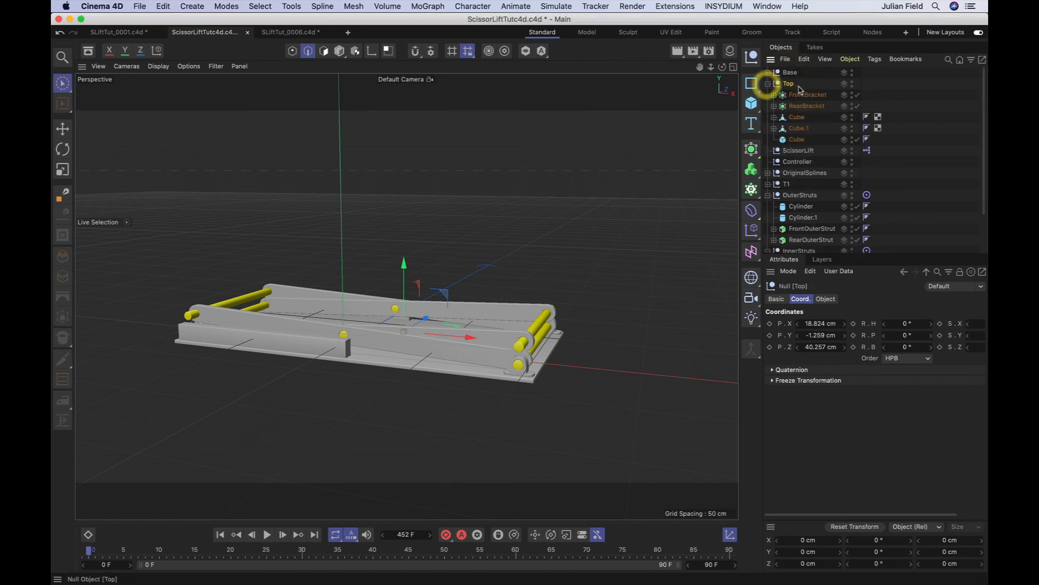
{"action": "left_click_drag", "start_coordinate": [833, 95], "coordinate": [795, 140]}
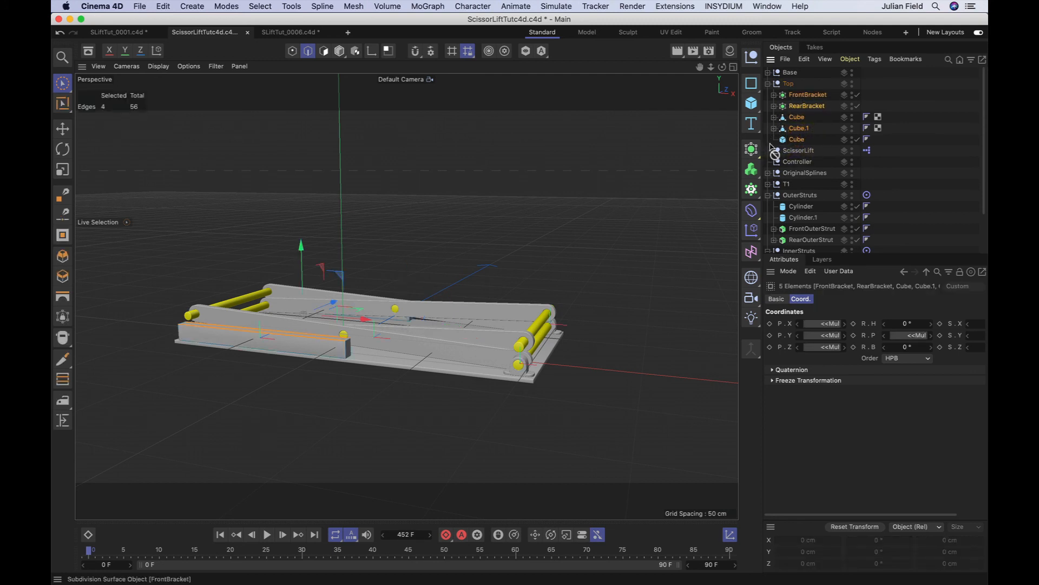
{"action": "left_click_drag", "start_coordinate": [768, 150], "coordinate": [768, 148]}
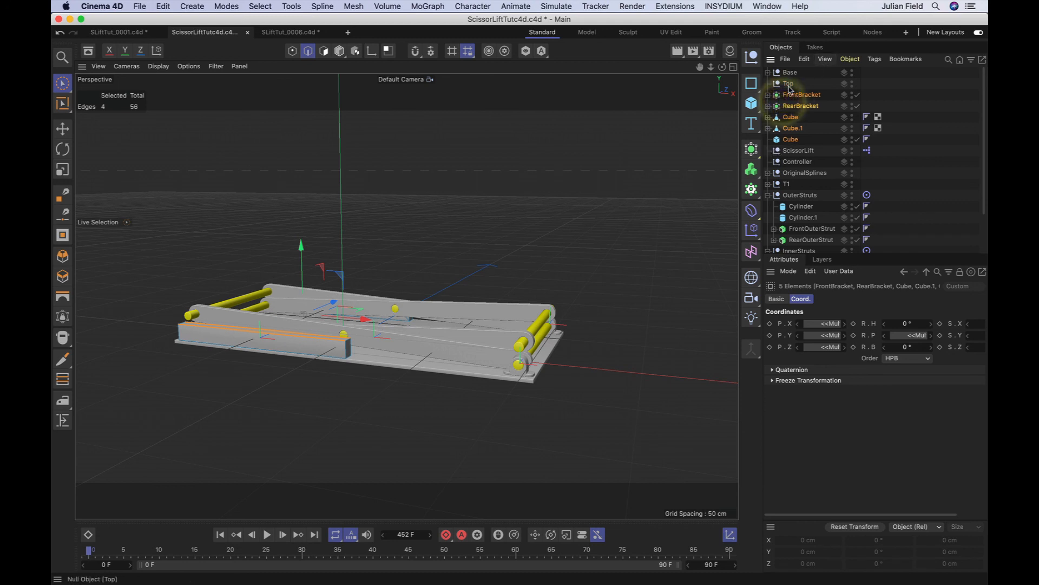
Try parenting the empty Top null under Cylinder.1 of InnerStruts and check that rod's position in the front view.
{"action": "left_click", "coordinate": [788, 87]}
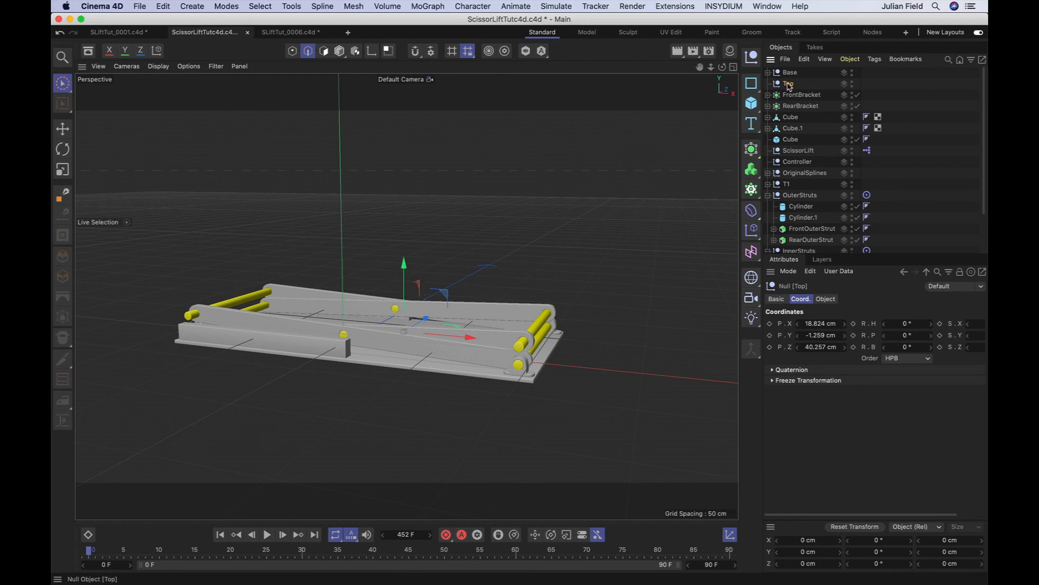
{"action": "left_click_drag", "start_coordinate": [789, 87], "coordinate": [809, 227]}
{"action": "left_click", "coordinate": [804, 213]}
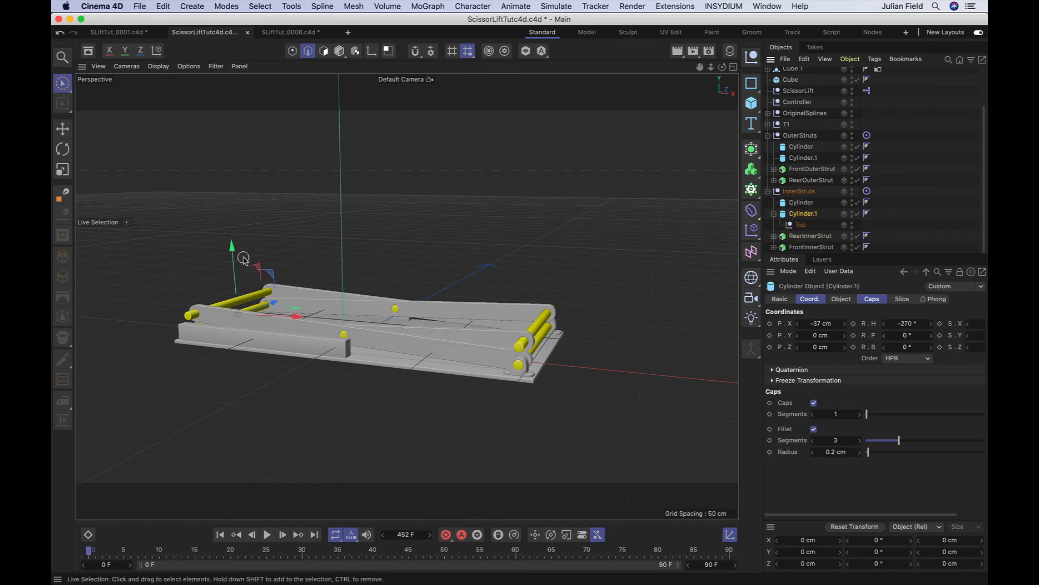
{"action": "key", "text": "F4"}
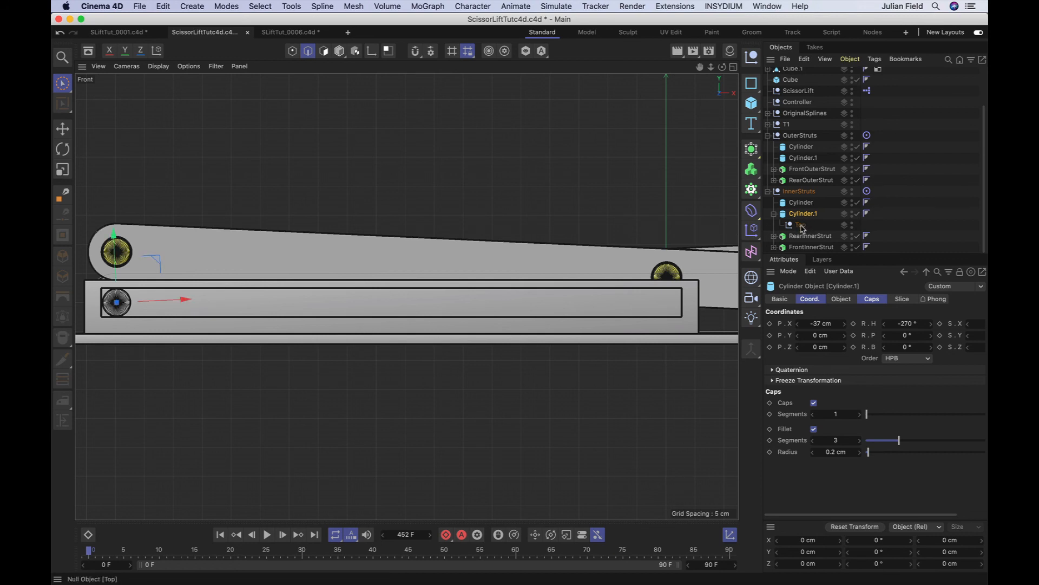
Make the Top null a child of Cylinder.1 in OuterStruts, checking that it is the upper rod.
{"action": "left_click_drag", "start_coordinate": [803, 227], "coordinate": [803, 158]}
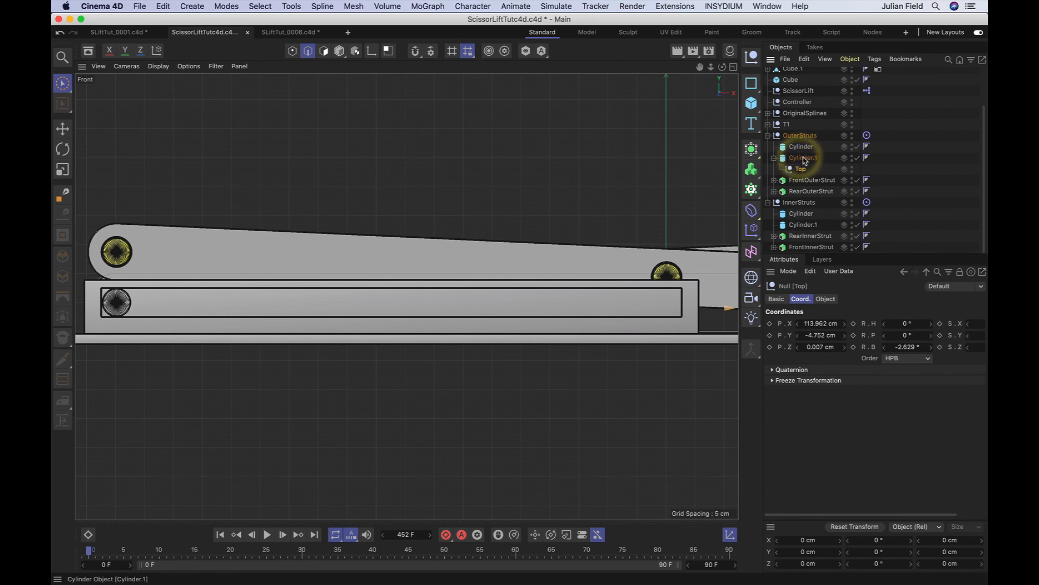
{"action": "left_click", "coordinate": [807, 158]}
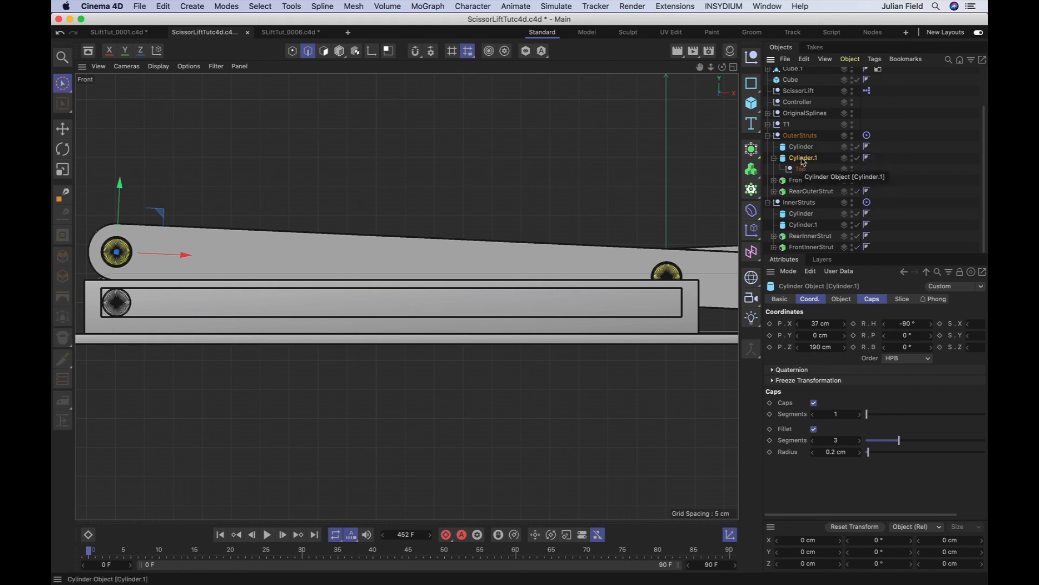
{"action": "left_click", "coordinate": [803, 157]}
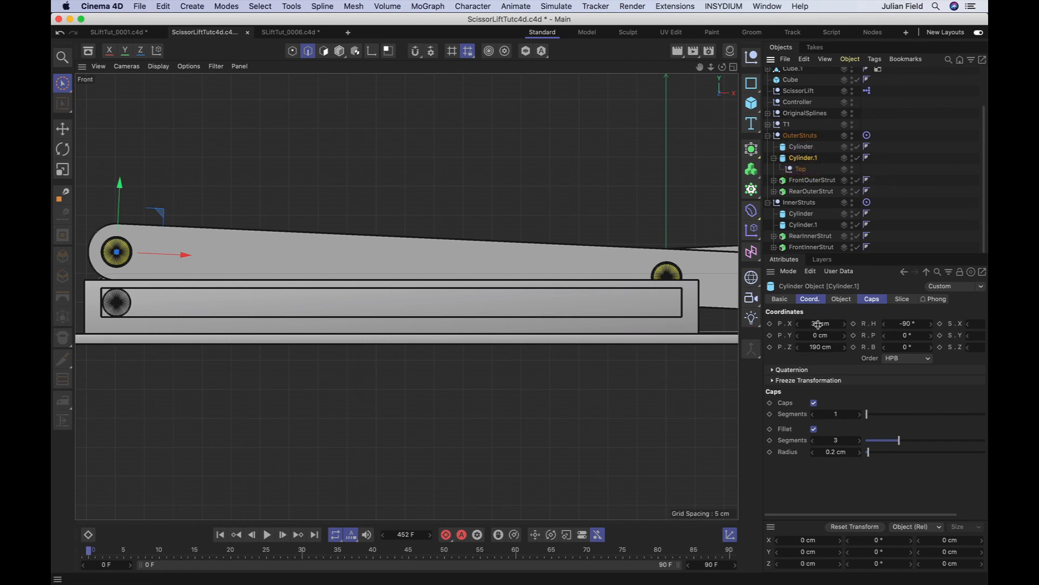
Set the Top null's X, Y and Z position to 0 cm so it sits at its parent rod's centre.
{"action": "left_click", "coordinate": [800, 169]}
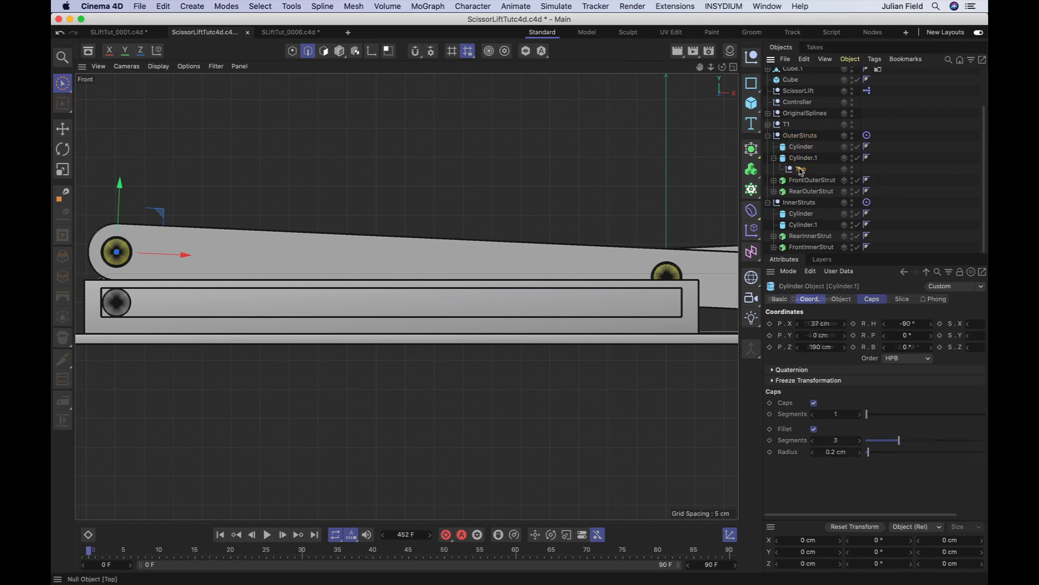
{"action": "left_click", "coordinate": [821, 323]}
{"action": "type", "text": "0"}
{"action": "key", "text": "Return"}
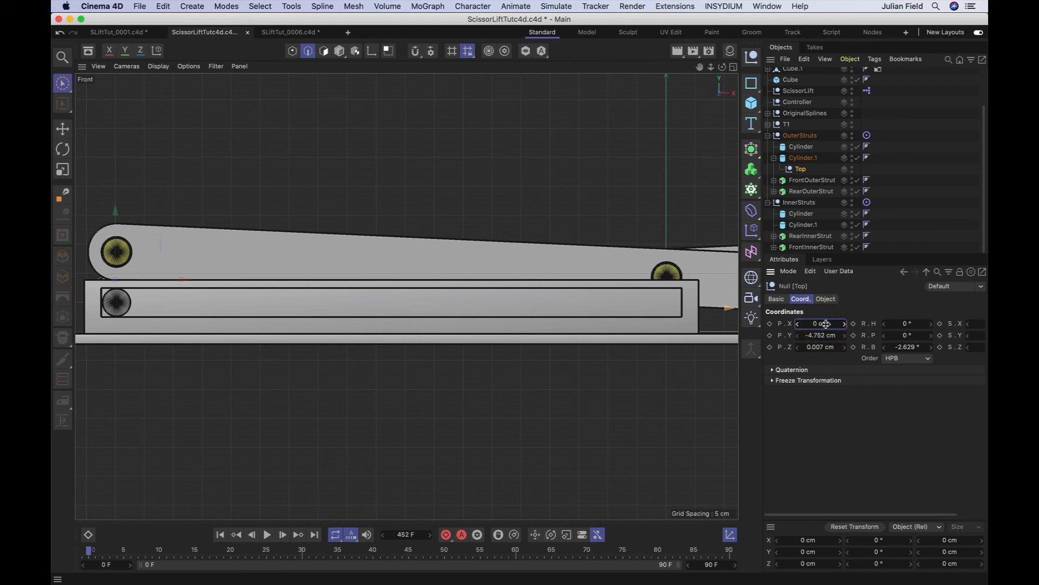
{"action": "left_click", "coordinate": [814, 335]}
{"action": "type", "text": "0"}
{"action": "key", "text": "Return"}
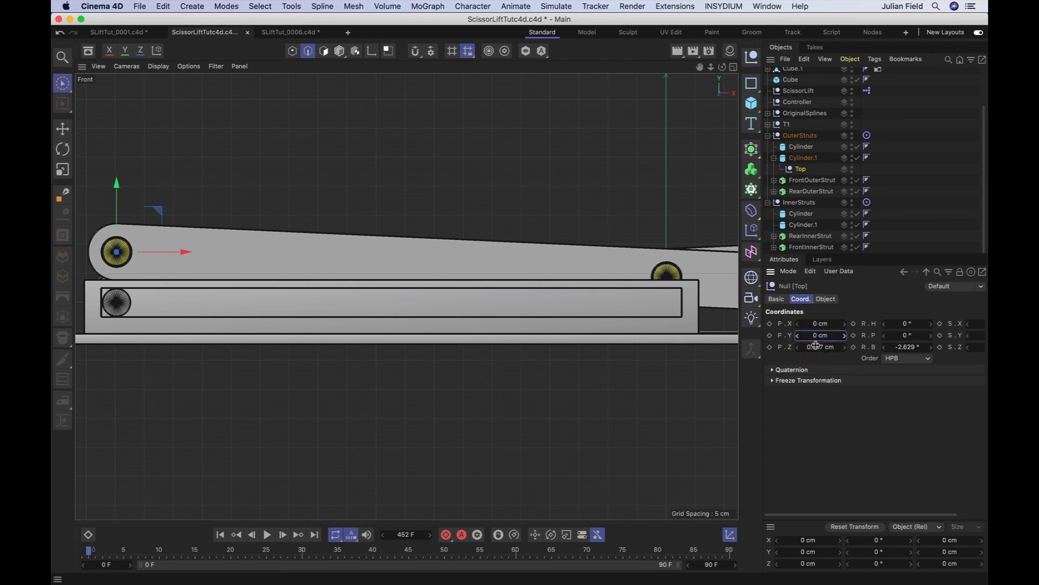
{"action": "left_click", "coordinate": [816, 346]}
{"action": "type", "text": "0"}
{"action": "key", "text": "Return"}
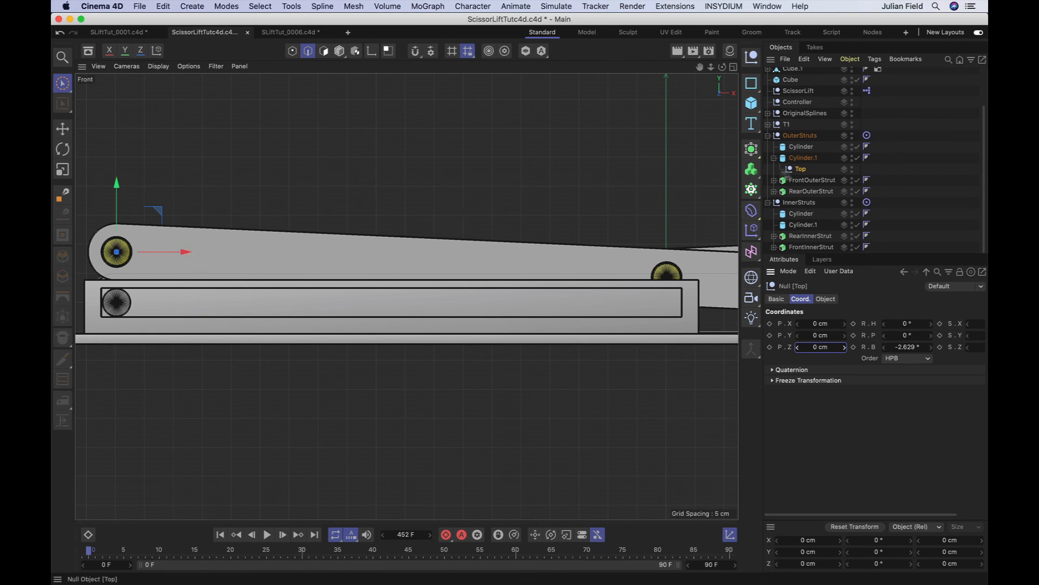
Move the Top null to the hierarchy root directly below Base, and parent both brackets and all three cubes under it.
{"action": "left_click_drag", "start_coordinate": [800, 172], "coordinate": [794, 81]}
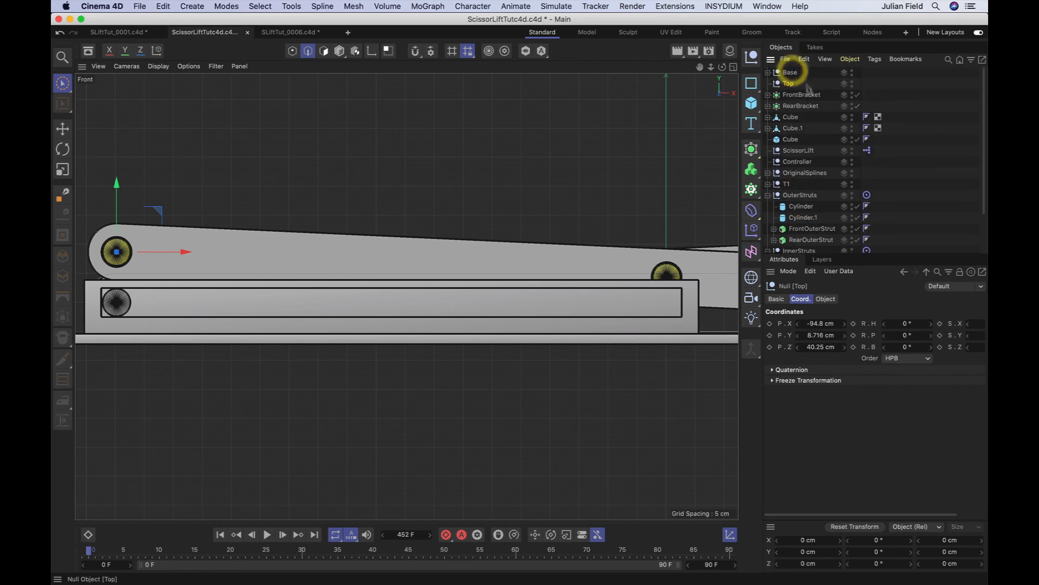
{"action": "left_click_drag", "start_coordinate": [808, 142], "coordinate": [790, 84]}
{"action": "left_click", "coordinate": [789, 84]}
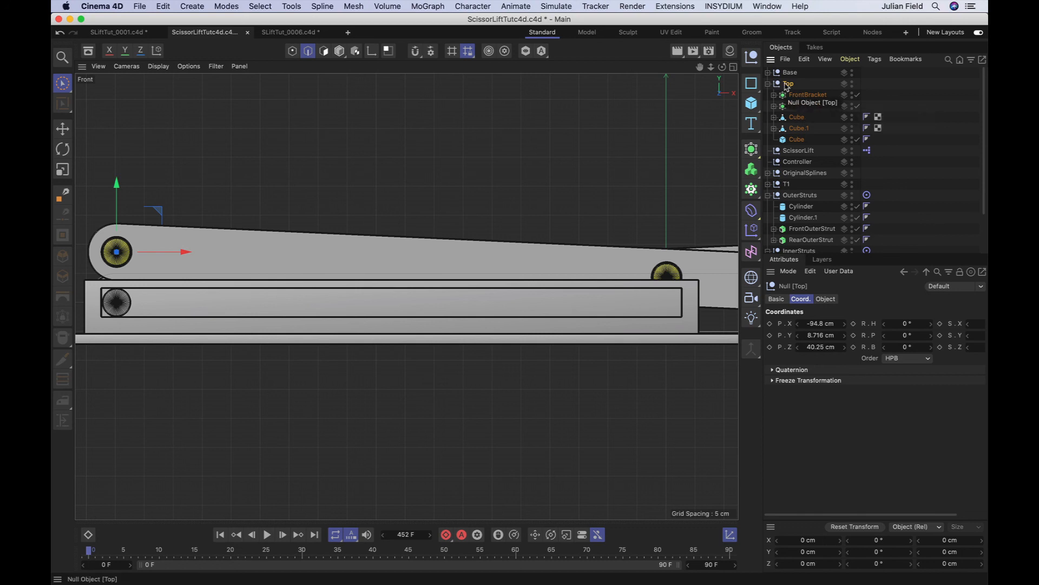
Flip the Top assembly upside down by setting the Top null's pitch rotation to 180°.
{"action": "left_click", "coordinate": [907, 335]}
{"action": "type", "text": "180"}
{"action": "key", "text": "Return"}
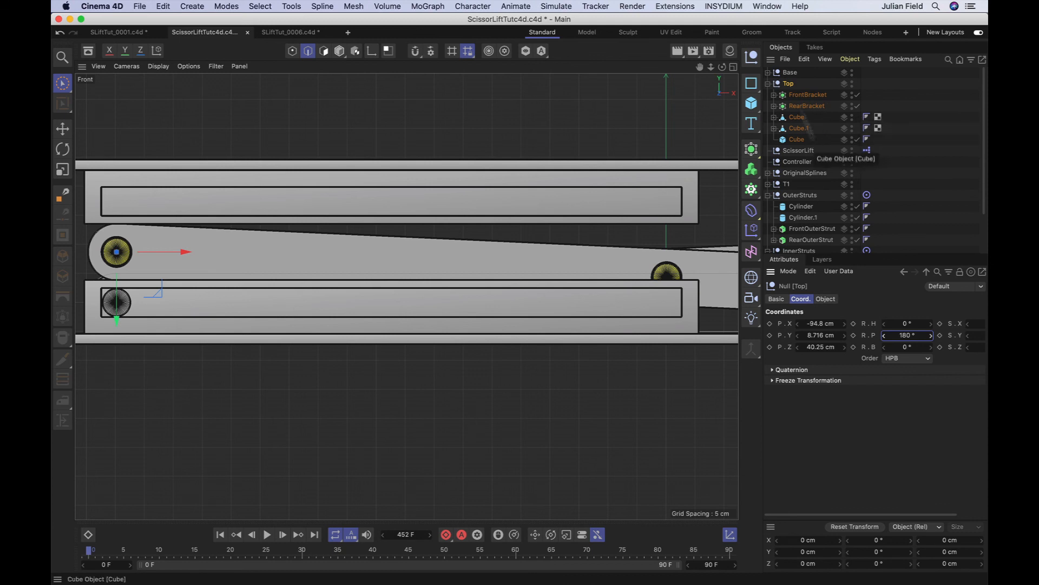
Unparent the brackets and cubes from Top, set the null's pitch rotation to 0°, and parent all five parts under it again.
{"action": "left_click_drag", "start_coordinate": [837, 99], "coordinate": [773, 151]}
{"action": "left_click", "coordinate": [788, 84]}
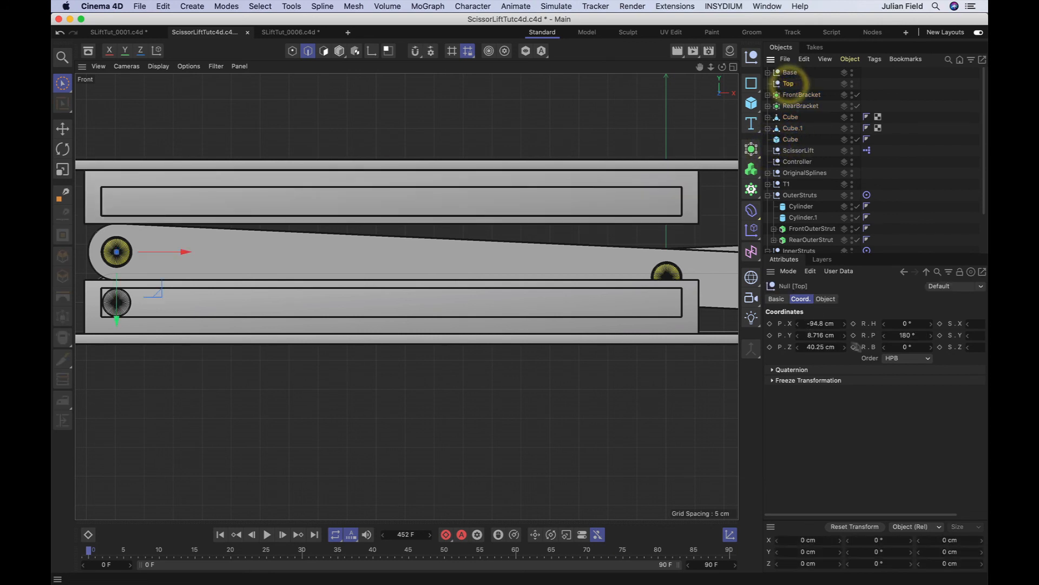
{"action": "left_click", "coordinate": [905, 337]}
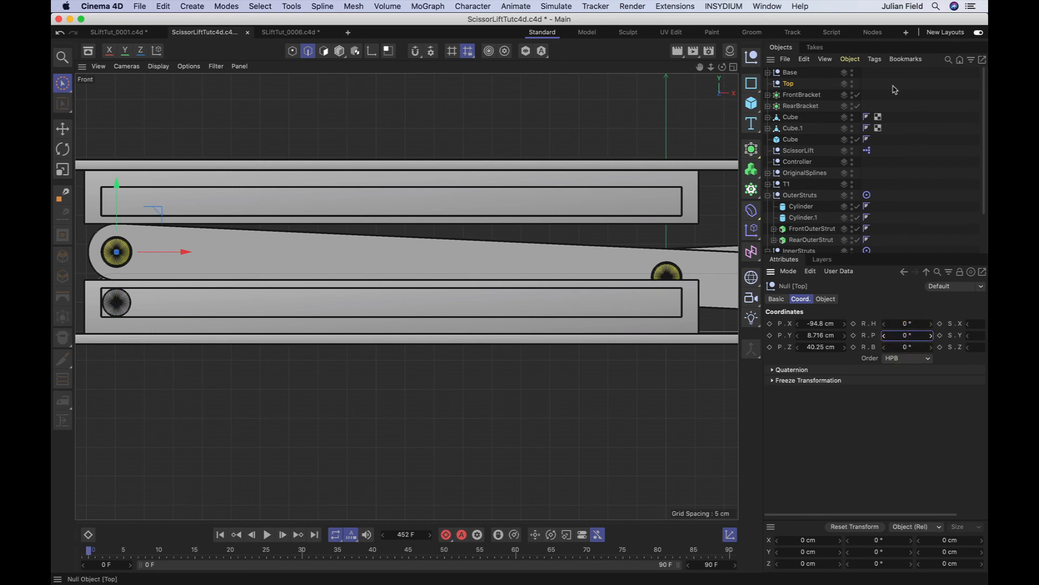
{"action": "left_click_drag", "start_coordinate": [830, 96], "coordinate": [788, 84]}
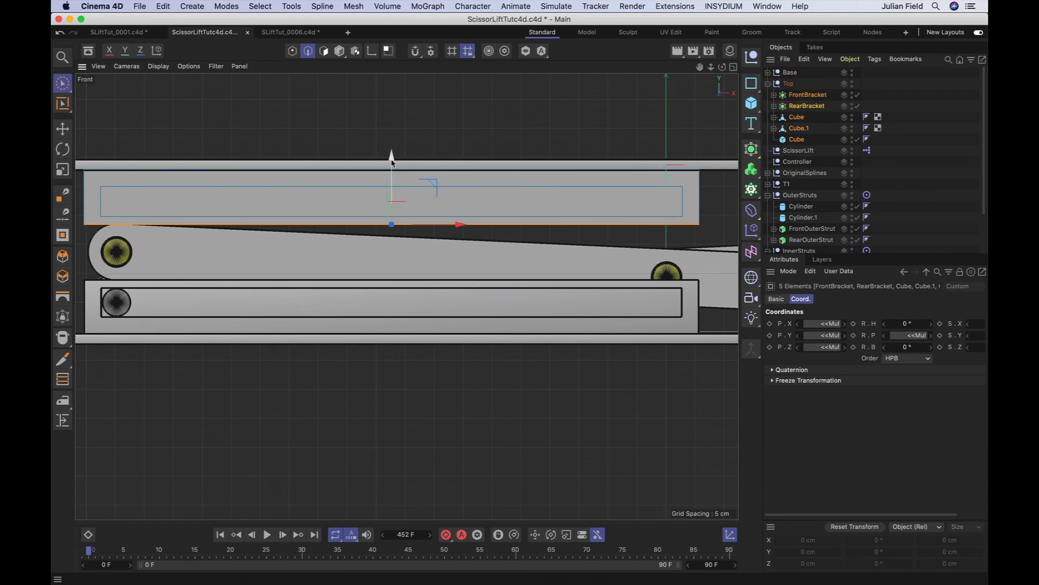
Switch to Model mode and lock the X and Z axes for the Move tool so parts can only travel vertically.
{"action": "left_click_drag", "start_coordinate": [391, 162], "coordinate": [391, 169]}
{"action": "key", "text": "super+z"}
{"action": "left_click", "coordinate": [339, 52]}
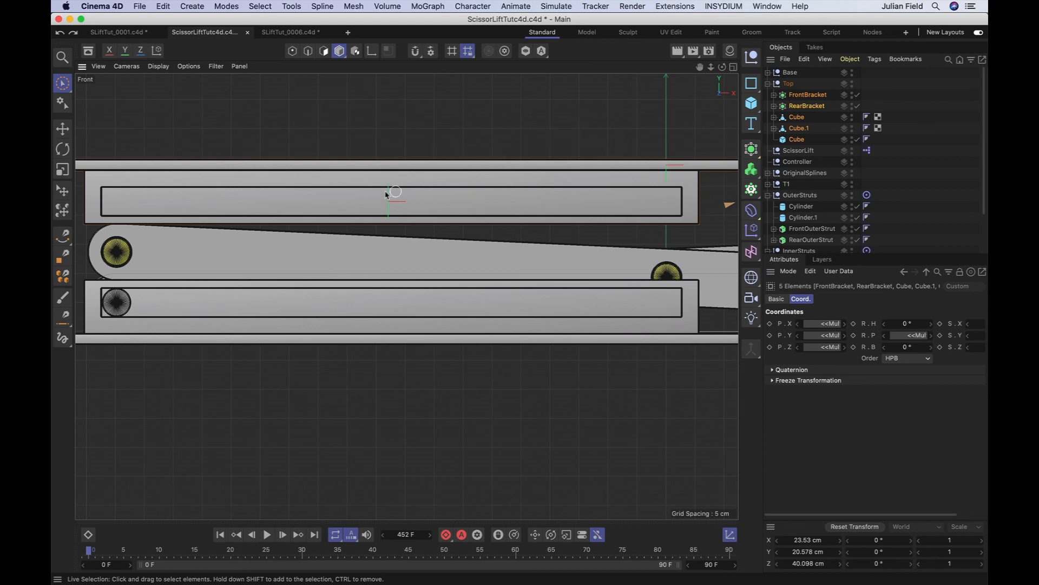
{"action": "left_click", "coordinate": [140, 50]}
{"action": "left_click", "coordinate": [109, 50]}
{"action": "left_click", "coordinate": [367, 119]}
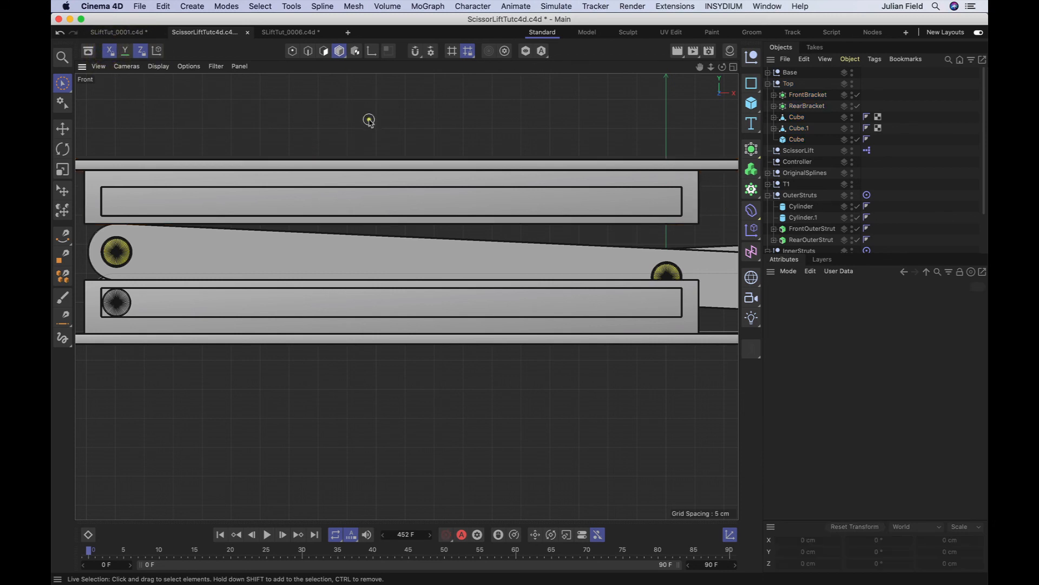
{"action": "left_click", "coordinate": [62, 129]}
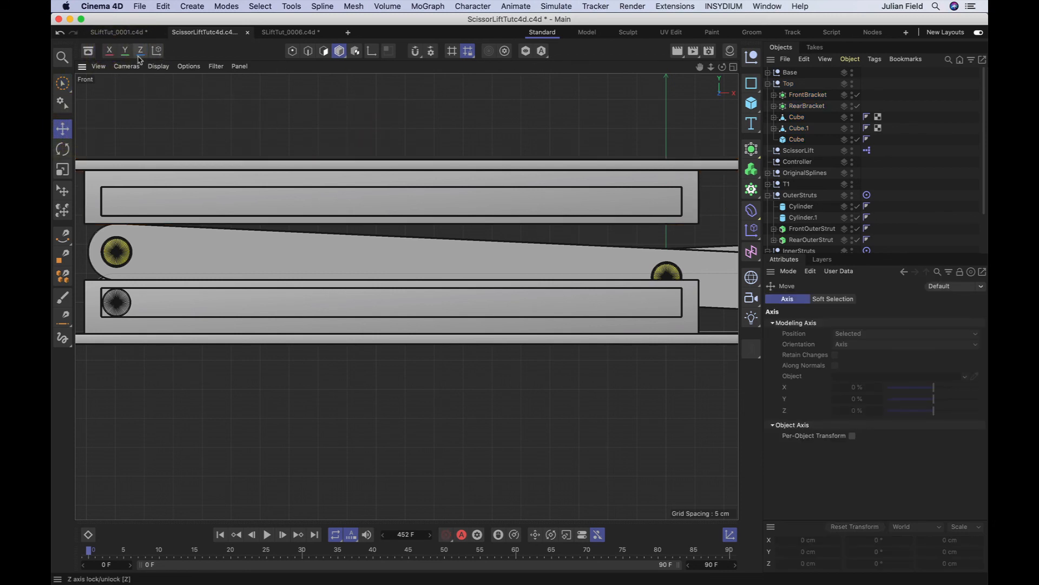
{"action": "left_click", "coordinate": [63, 83]}
{"action": "left_click", "coordinate": [110, 50]}
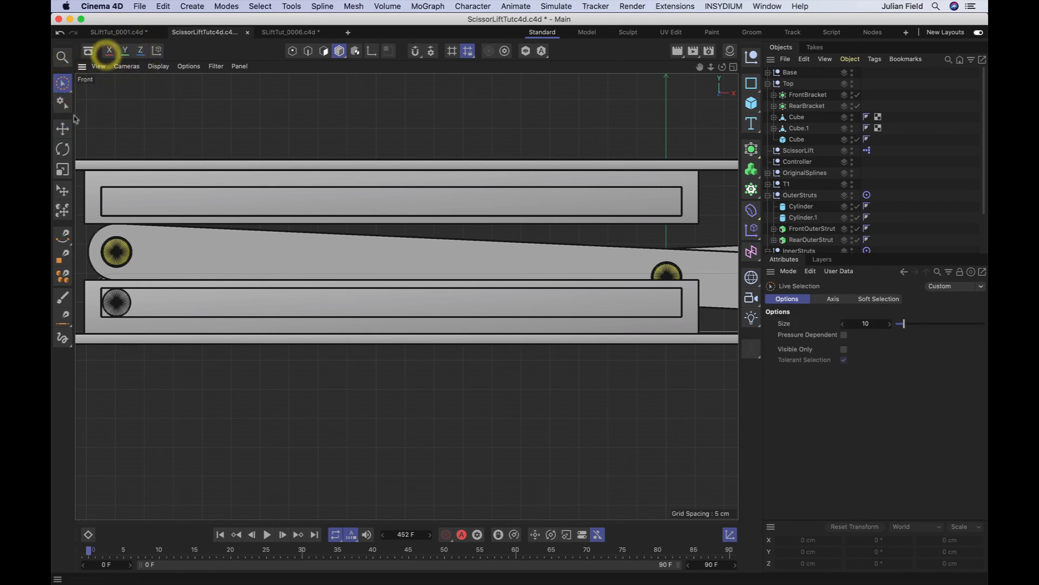
{"action": "left_click", "coordinate": [63, 128]}
{"action": "left_click", "coordinate": [140, 50]}
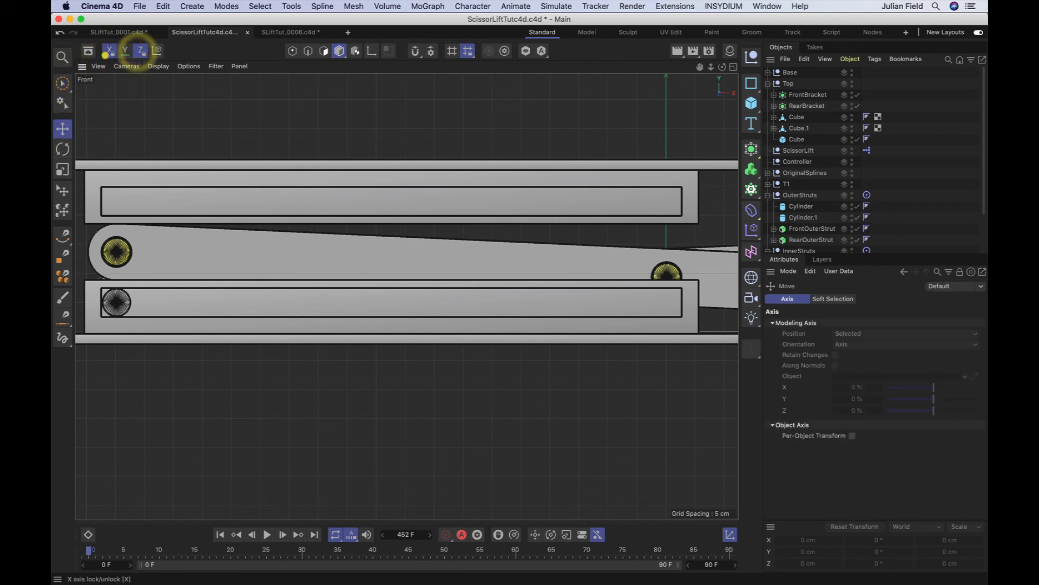
{"action": "left_click", "coordinate": [110, 50]}
{"action": "left_click", "coordinate": [406, 133]}
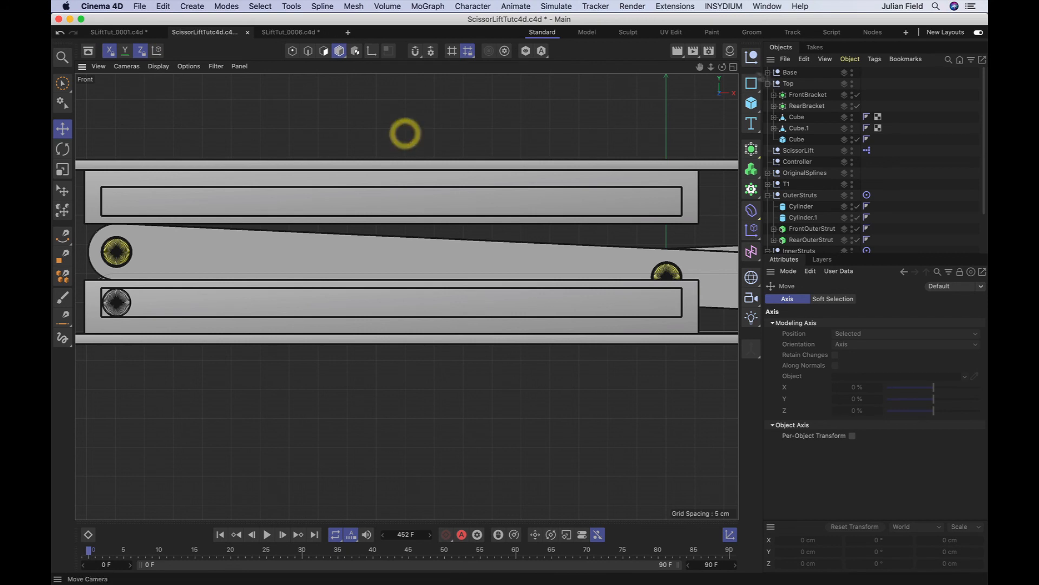
Shift the Top null's five child parts down about 8.7 cm so the slot aligns with the upper rod, and return to the perspective view.
{"action": "left_click_drag", "start_coordinate": [828, 101], "coordinate": [789, 144]}
{"action": "left_click_drag", "start_coordinate": [524, 123], "coordinate": [521, 173]}
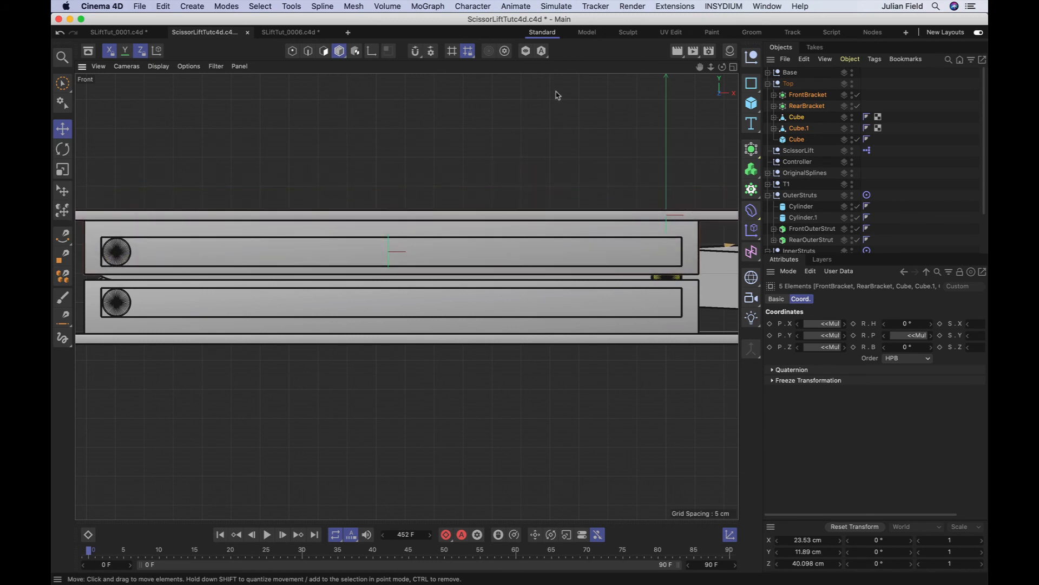
{"action": "key", "text": "F1"}
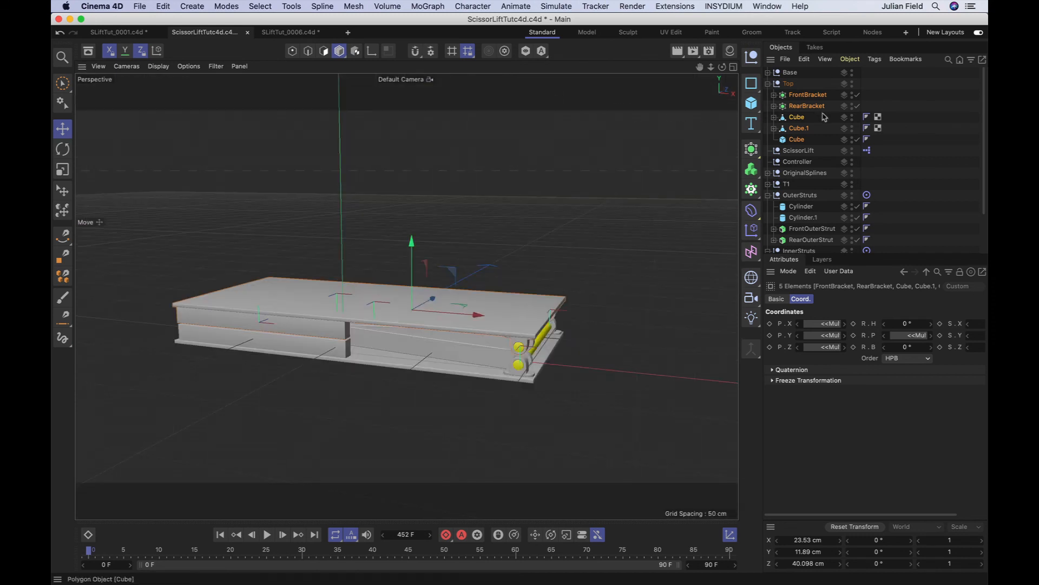
Add an XPresso tag to the Top null and place its editor window so the strut cylinders stay reachable in the object list.
{"action": "left_click", "coordinate": [788, 83]}
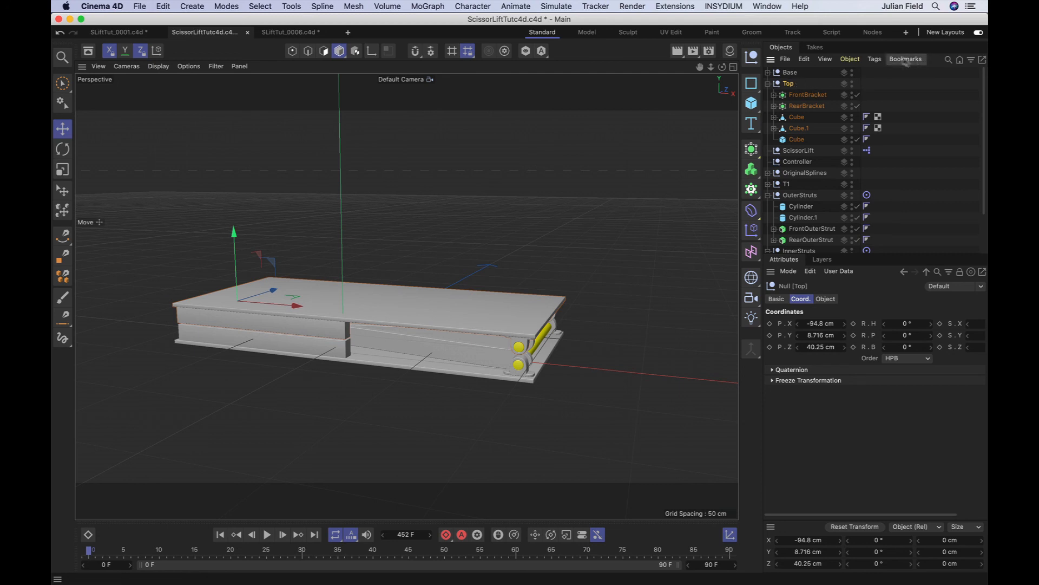
{"action": "left_click", "coordinate": [876, 60]}
{"action": "mouse_move", "coordinate": [907, 172]}
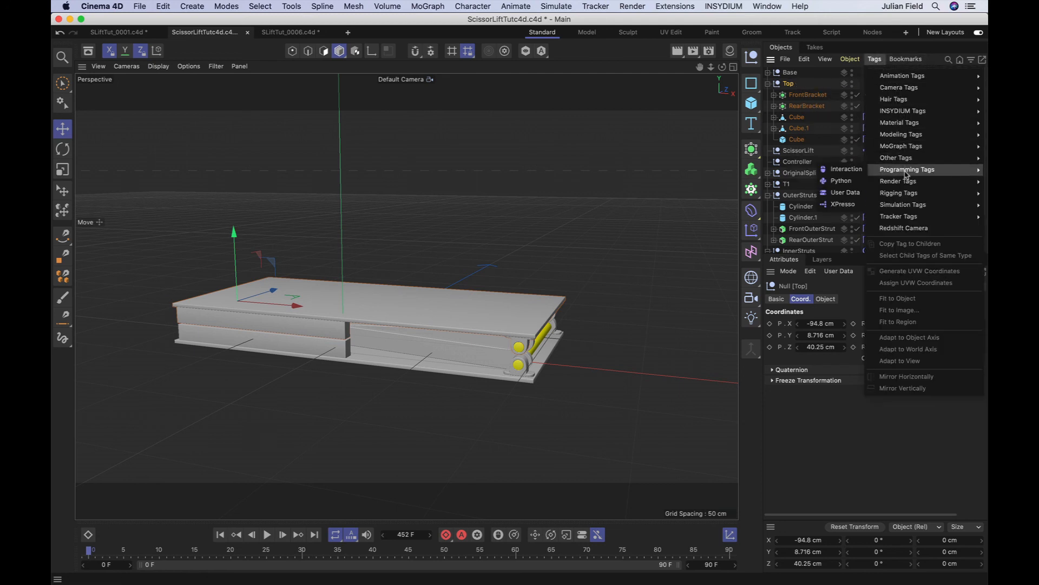
{"action": "left_click", "coordinate": [843, 204]}
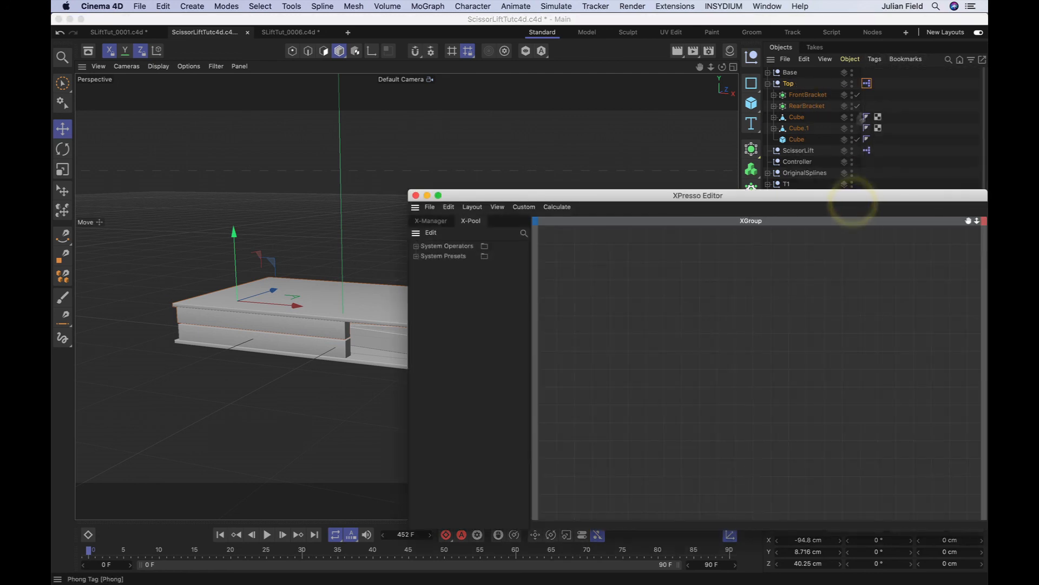
{"action": "left_click_drag", "start_coordinate": [845, 196], "coordinate": [852, 230]}
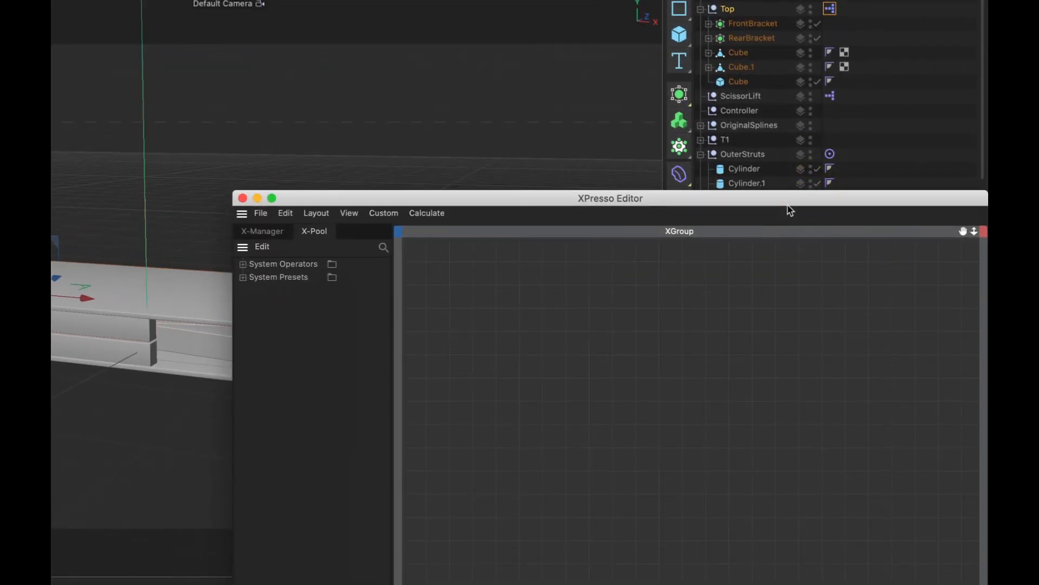
{"action": "left_click_drag", "start_coordinate": [787, 202], "coordinate": [788, 223]}
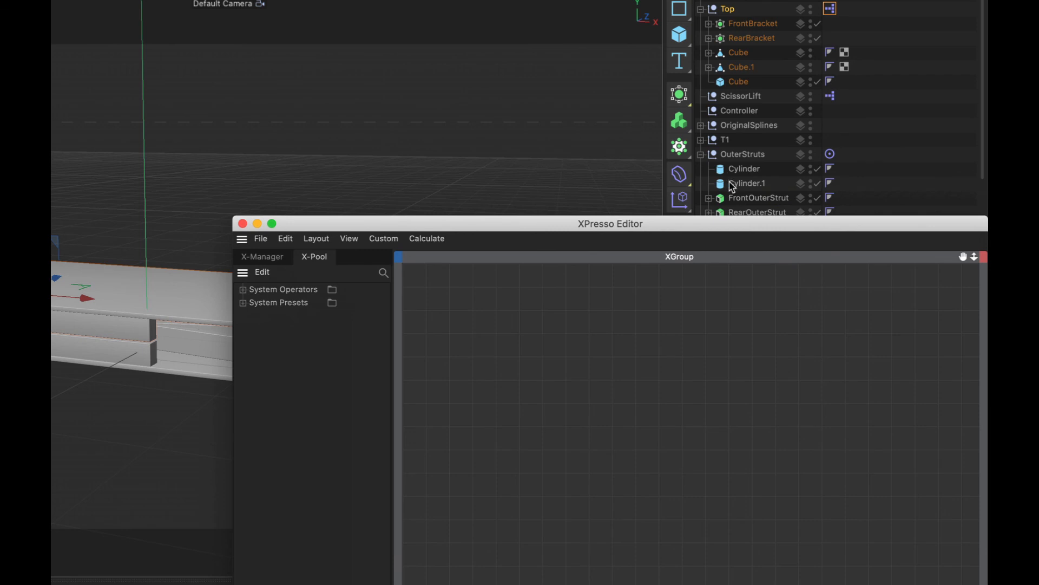
Add the OuterStruts Cylinder.1 to the XPresso graph as a node with a Global Position . Y output.
{"action": "left_click_drag", "start_coordinate": [734, 184], "coordinate": [503, 361]}
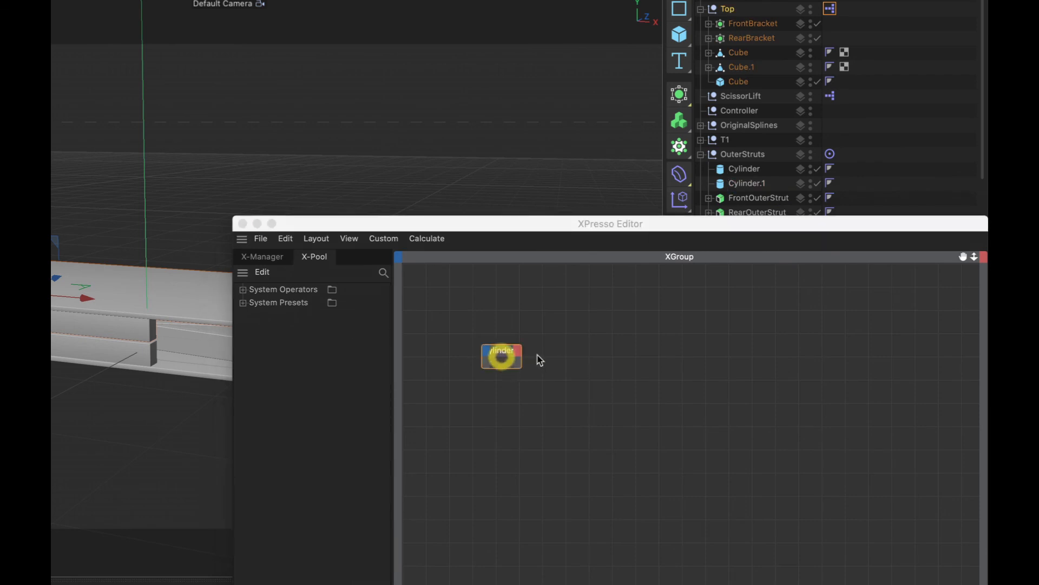
{"action": "left_click", "coordinate": [519, 350]}
{"action": "mouse_move", "coordinate": [548, 397]}
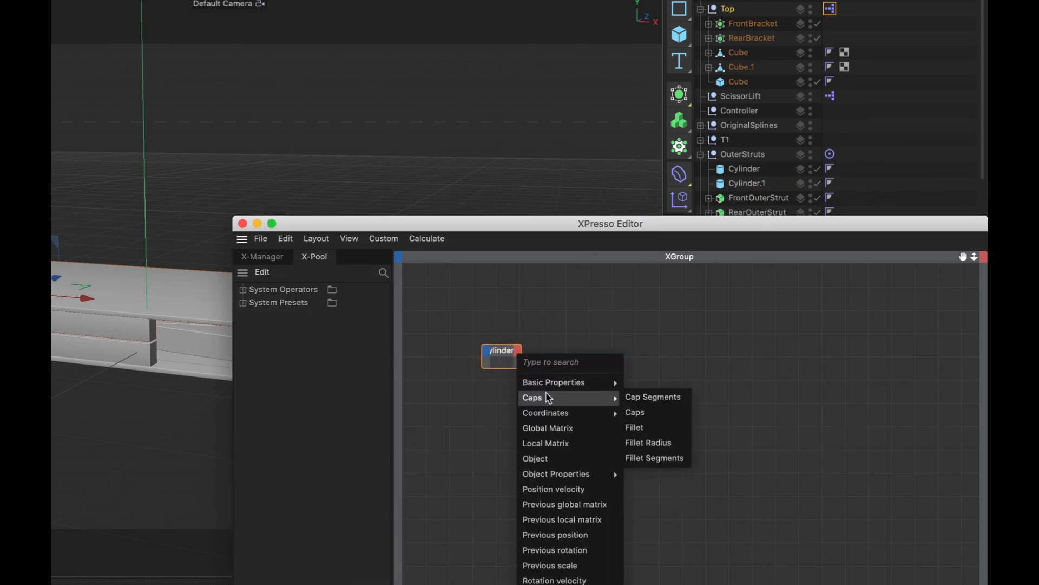
{"action": "mouse_move", "coordinate": [661, 427]}
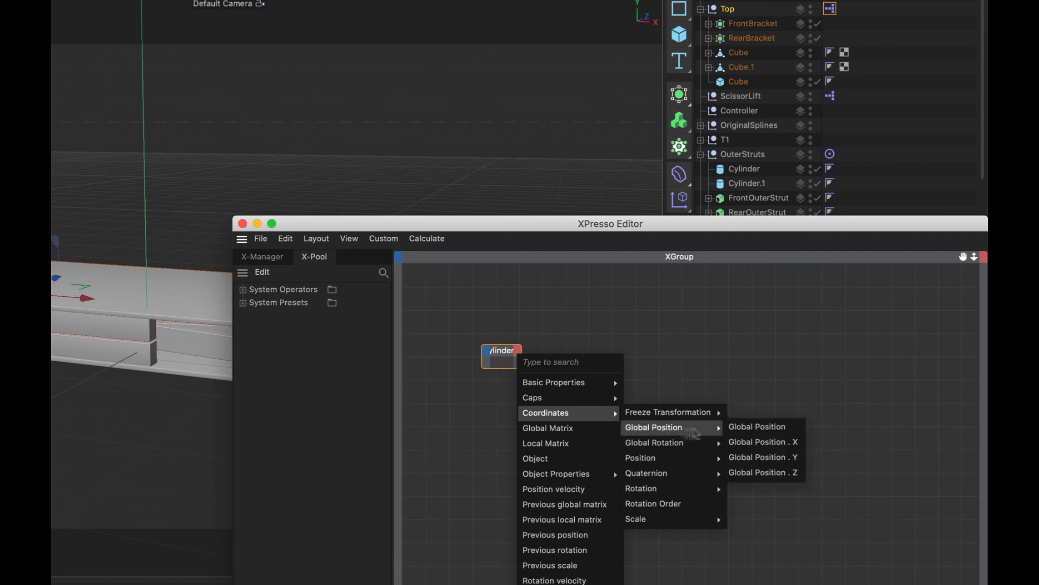
{"action": "left_click", "coordinate": [775, 459]}
{"action": "left_click", "coordinate": [506, 355]}
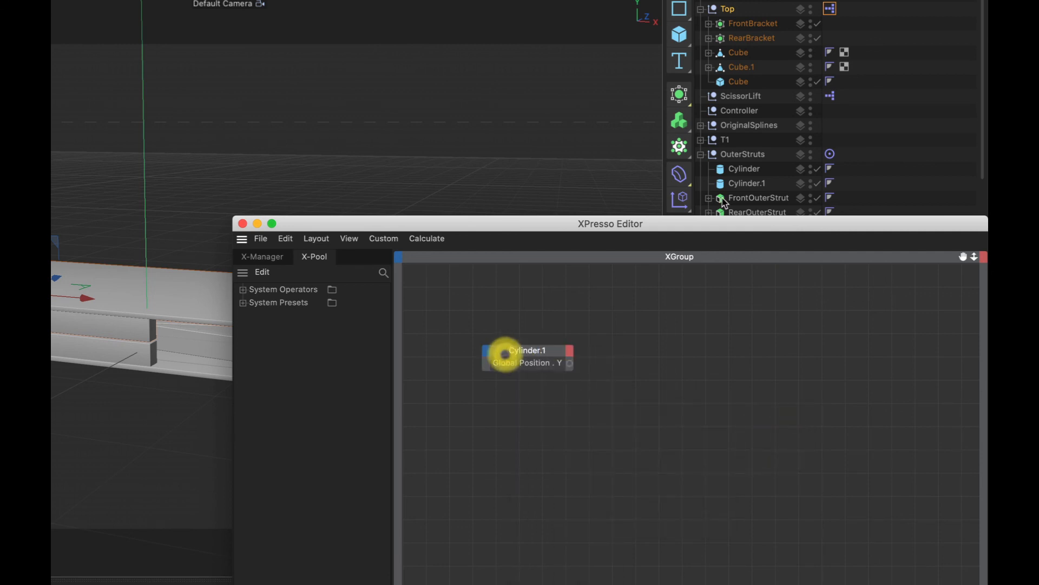
Add a Top node with a Global Position . Y input, connect Cylinder.1's Global Position . Y to it, and close the XPresso Editor.
{"action": "left_click_drag", "start_coordinate": [729, 9], "coordinate": [746, 356]}
{"action": "left_click", "coordinate": [730, 351]}
{"action": "mouse_move", "coordinate": [754, 382]}
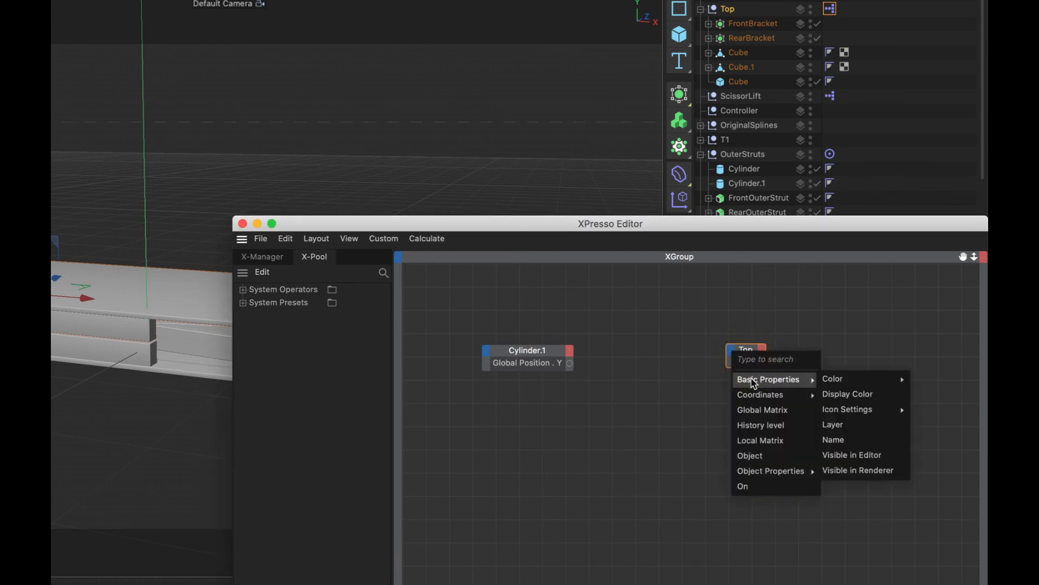
{"action": "mouse_move", "coordinate": [816, 399]}
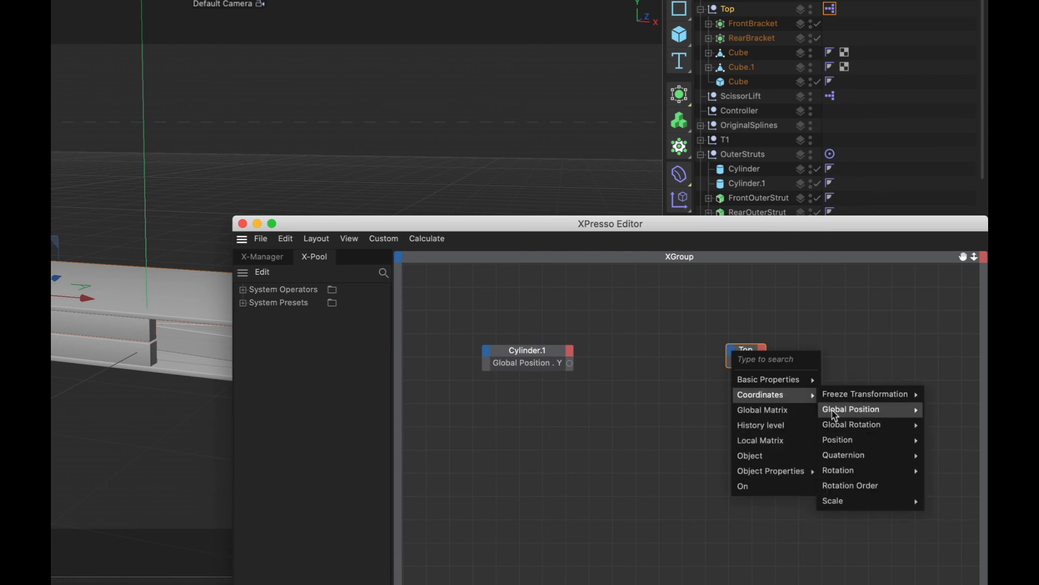
{"action": "left_click", "coordinate": [798, 439]}
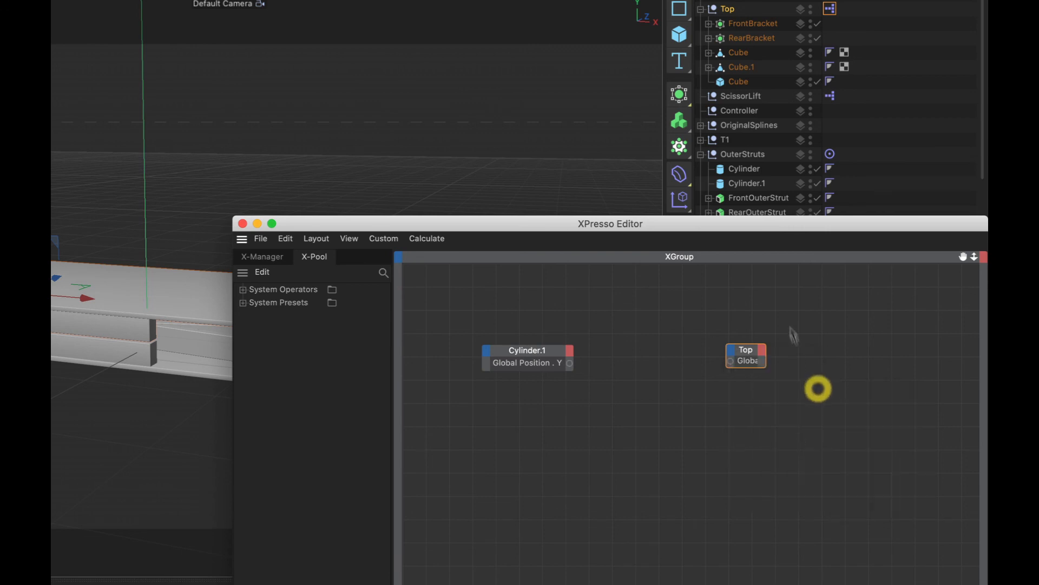
{"action": "left_click", "coordinate": [745, 350]}
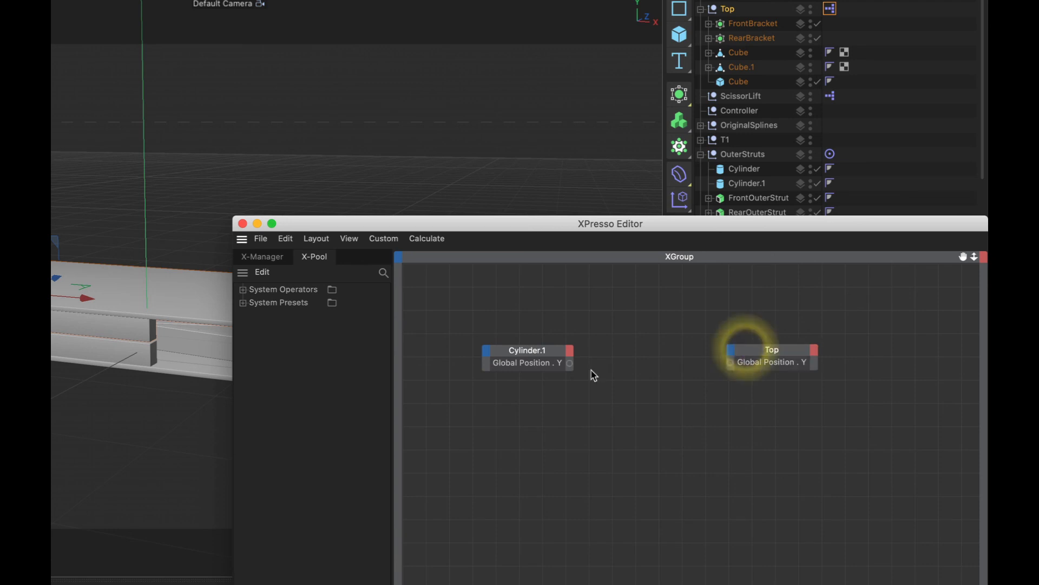
{"action": "left_click_drag", "start_coordinate": [570, 363], "coordinate": [729, 363]}
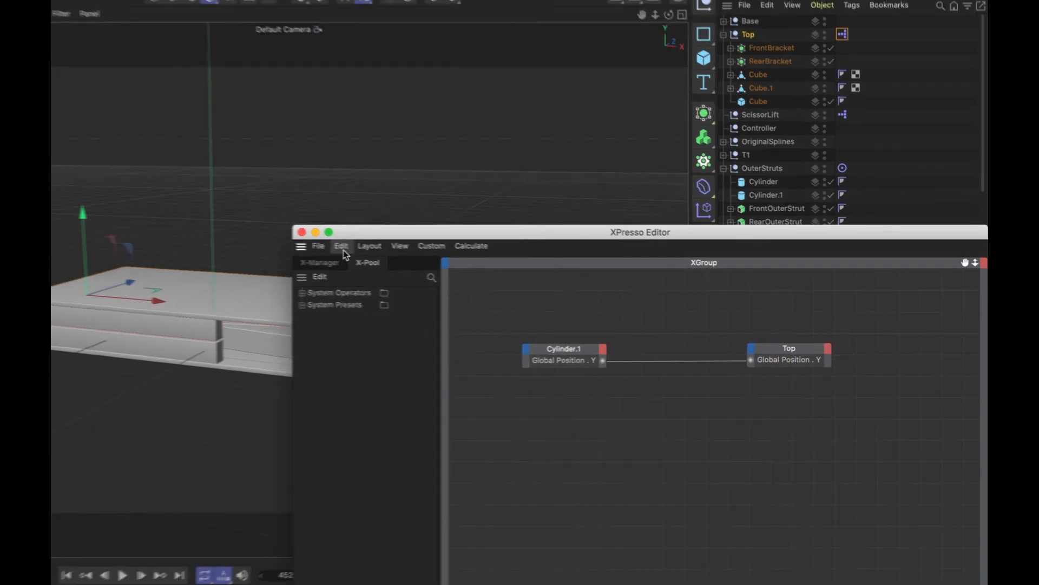
{"action": "left_click", "coordinate": [388, 245]}
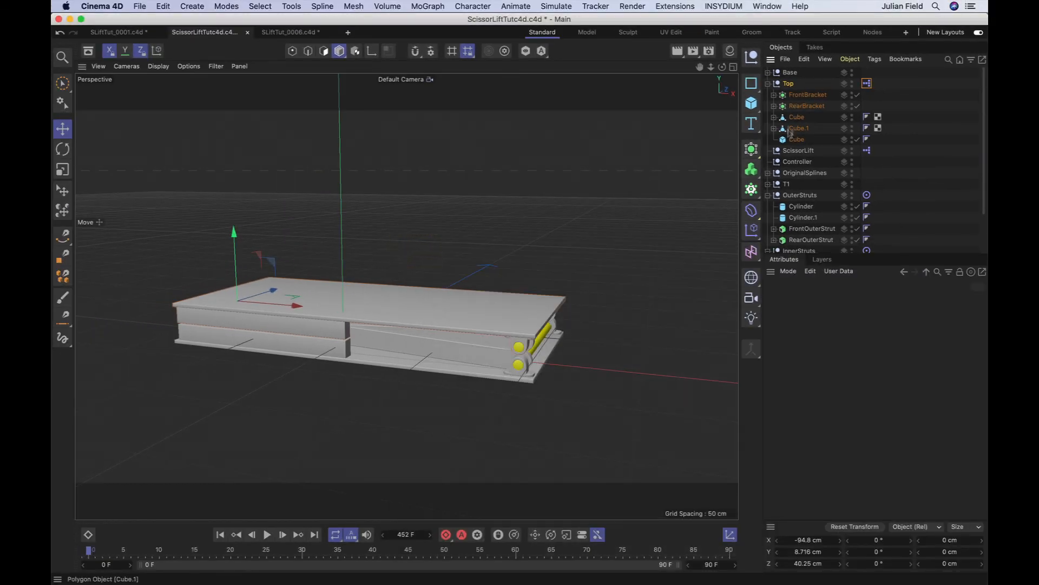
Test the platform's motion by raising the lift with the Controller slider to about -83.31.
{"action": "left_click", "coordinate": [797, 161]}
{"action": "left_click_drag", "start_coordinate": [868, 403], "coordinate": [903, 404]}
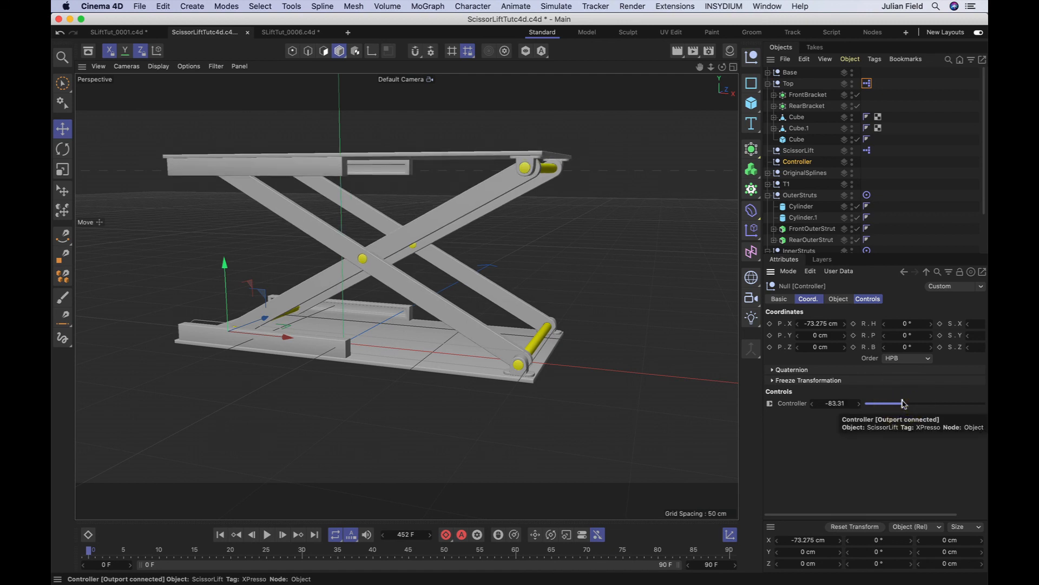
Collapse the Top hierarchy and move it below ScissorLift in the object order.
{"action": "left_click", "coordinate": [867, 150]}
{"action": "left_click", "coordinate": [767, 84]}
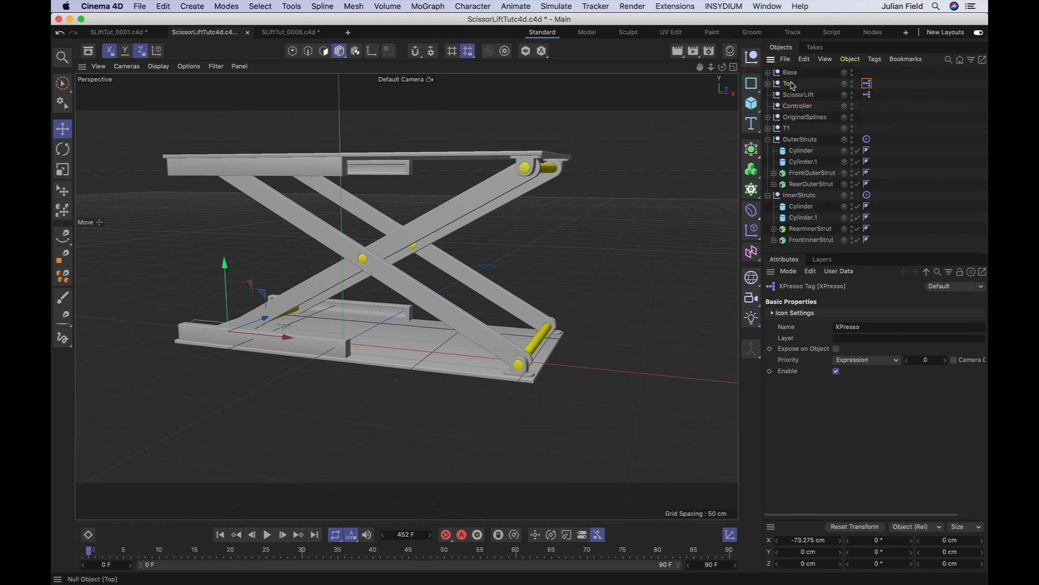
{"action": "left_click_drag", "start_coordinate": [791, 86], "coordinate": [791, 96]}
{"action": "left_click", "coordinate": [790, 97]}
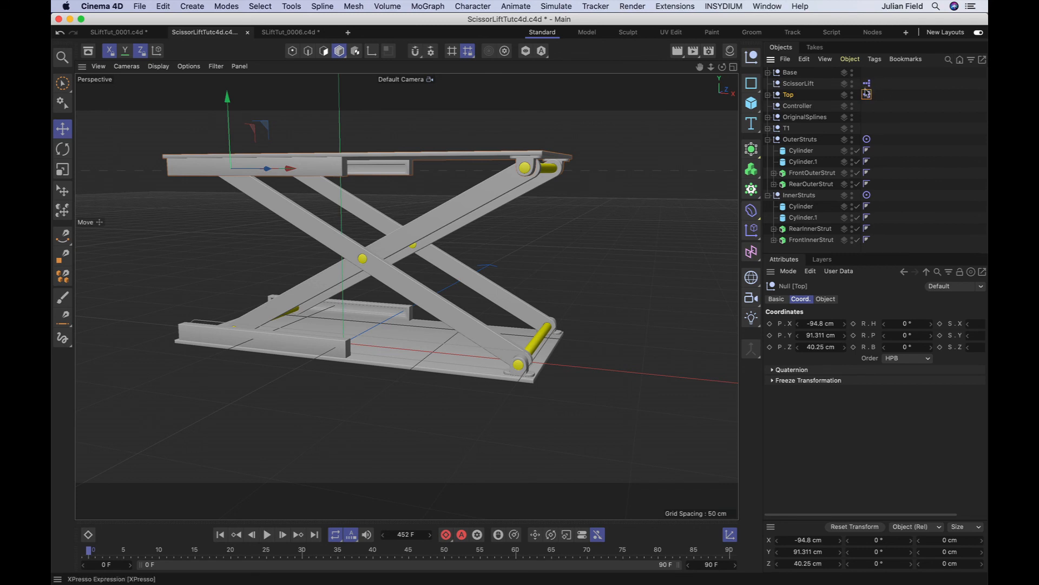
{"action": "left_click_drag", "start_coordinate": [866, 93], "coordinate": [867, 94], "text": "ctrl"}
Retest the lift with the Controller slider at about -82.79, and open the properties of the Top null's XPresso tag.
{"action": "left_click", "coordinate": [793, 105]}
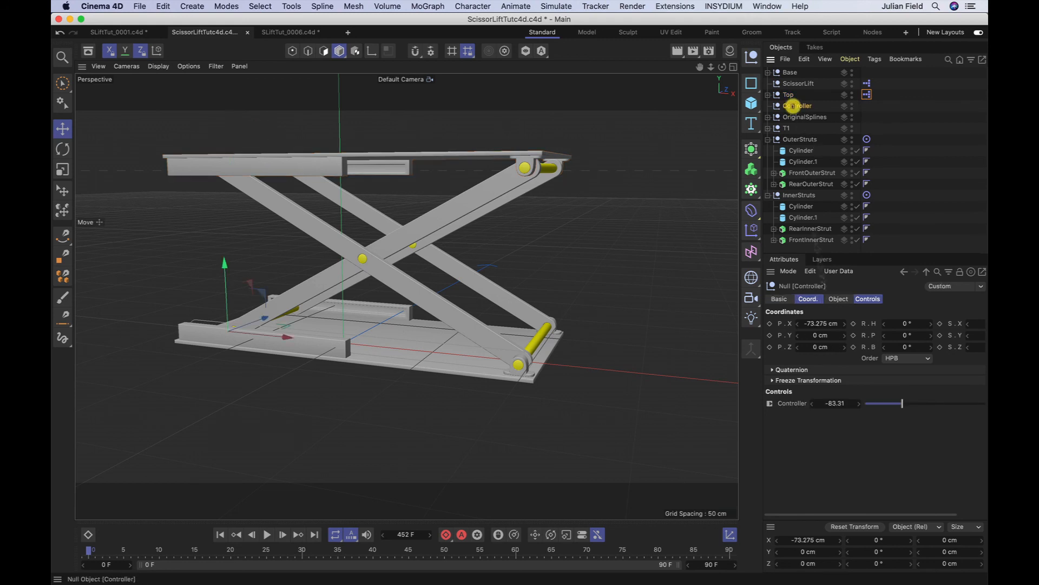
{"action": "mouse_move", "coordinate": [901, 403]}
{"action": "left_mouse_down"}
{"action": "mouse_move", "coordinate": [911, 409]}
{"action": "mouse_move", "coordinate": [902, 406]}
{"action": "left_mouse_up"}
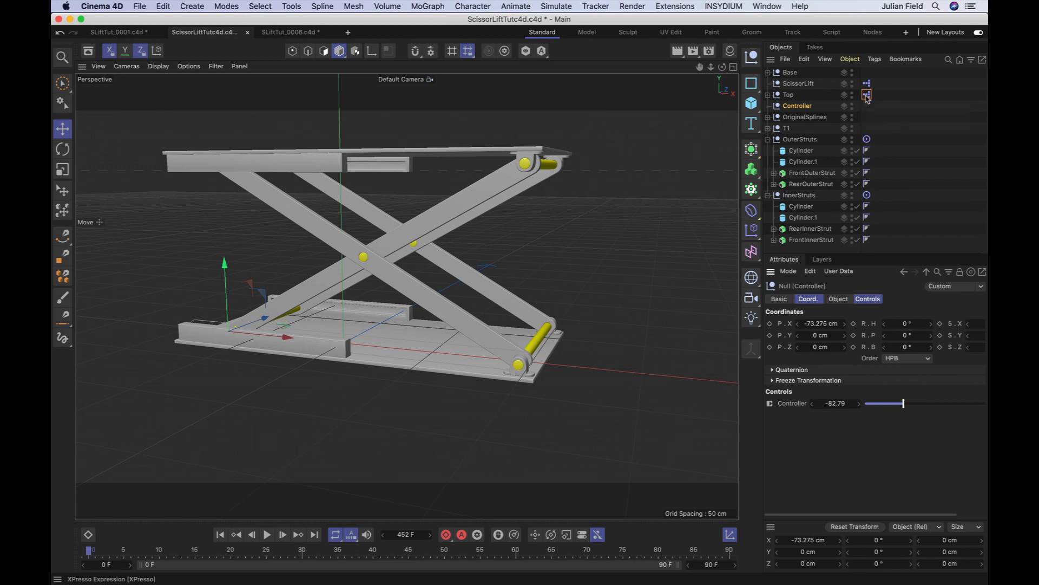
{"action": "left_click", "coordinate": [867, 95]}
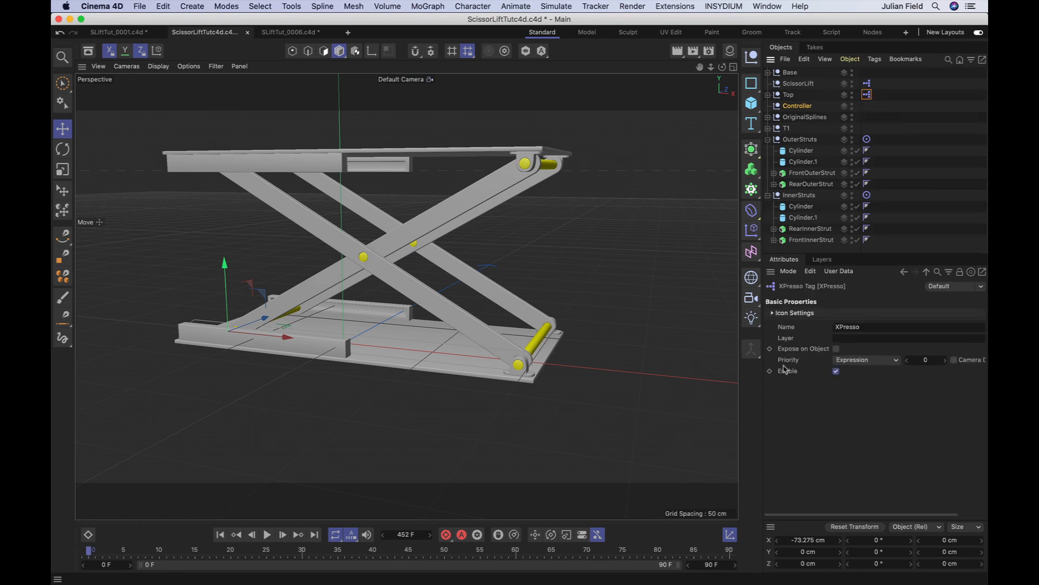
Set the priority of the Top null's XPresso tag to Generators.
{"action": "left_click", "coordinate": [859, 365]}
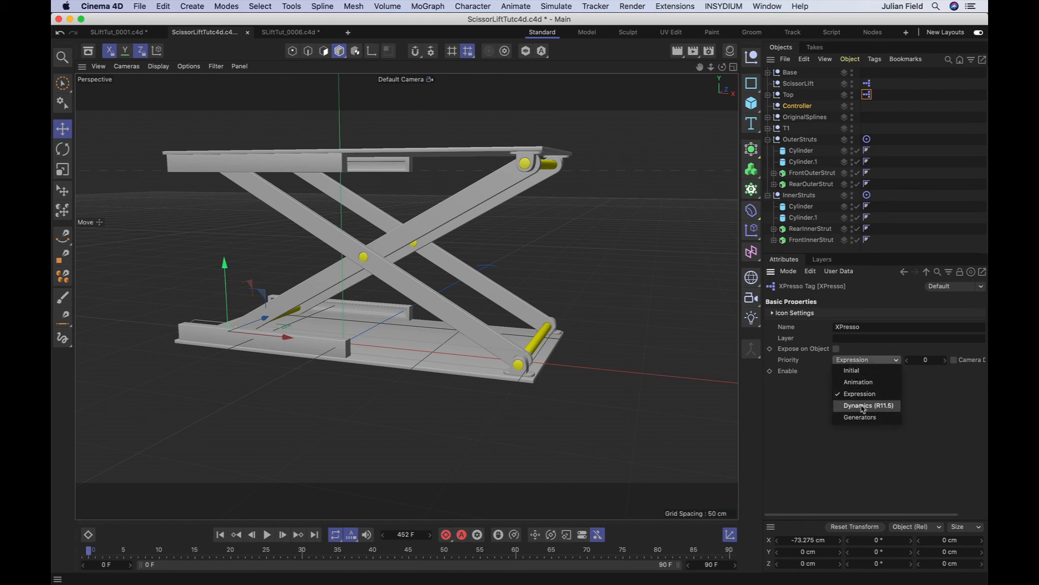
{"action": "left_click", "coordinate": [862, 416]}
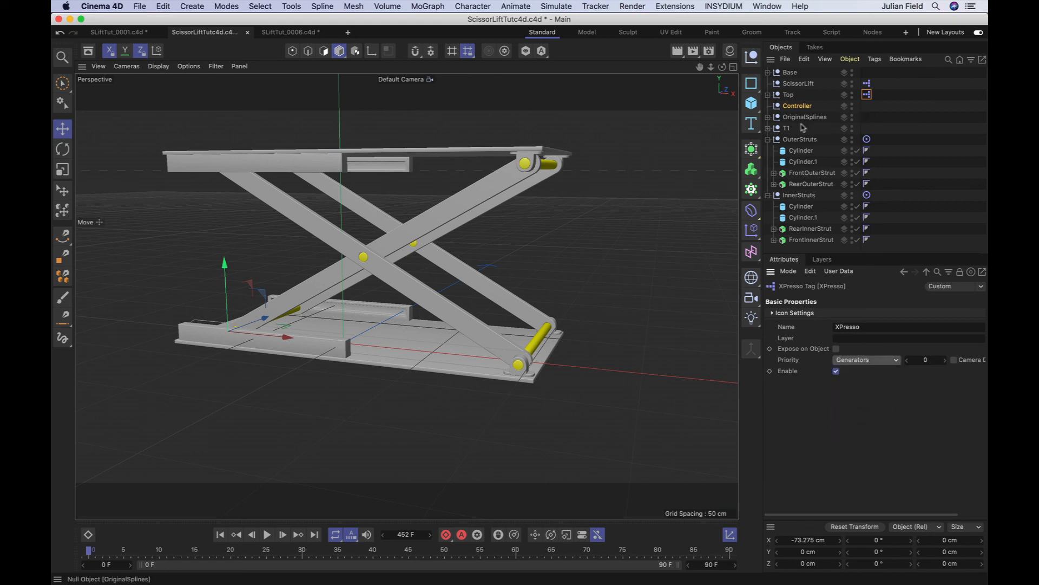
Test the platform's motion from a lower view angle with the Controller slider, lowering to about -88.54 and raising to about -84.71.
{"action": "left_click", "coordinate": [798, 107]}
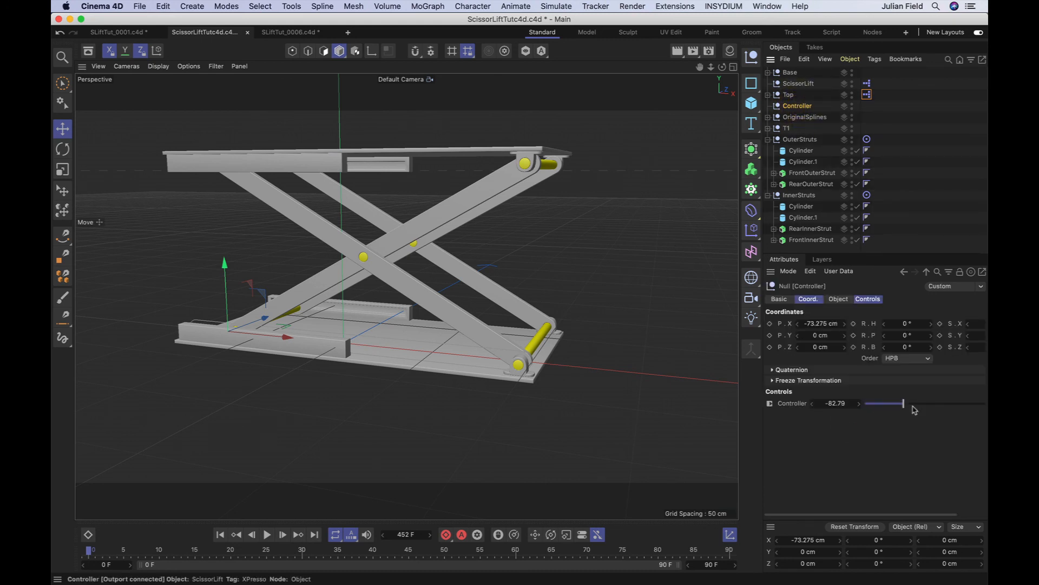
{"action": "left_click_drag", "start_coordinate": [904, 405], "coordinate": [887, 419]}
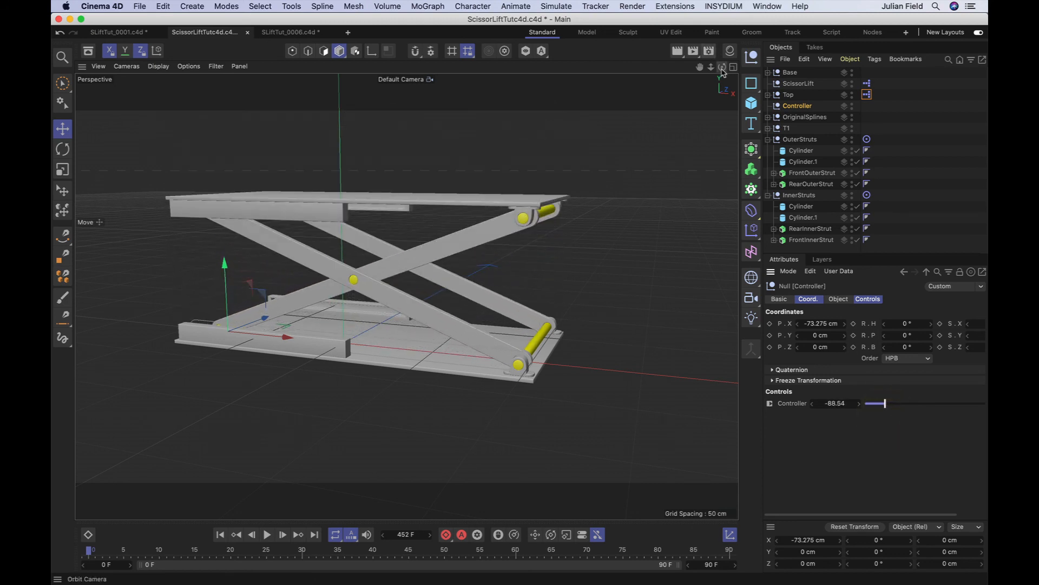
{"action": "left_click_drag", "start_coordinate": [722, 67], "coordinate": [693, 146]}
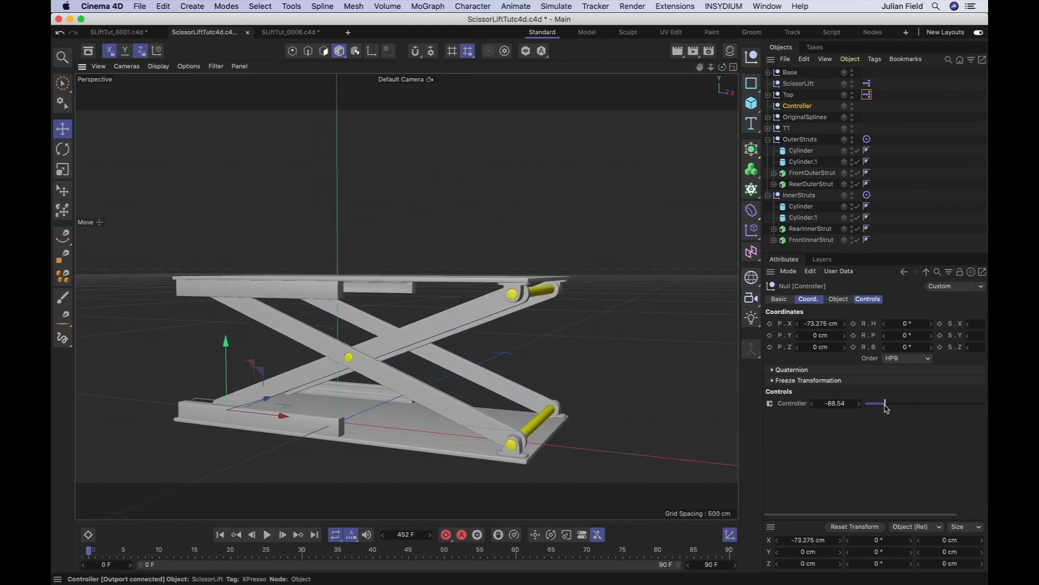
{"action": "mouse_move", "coordinate": [886, 405]}
{"action": "left_mouse_down"}
{"action": "mouse_move", "coordinate": [952, 400]}
{"action": "mouse_move", "coordinate": [897, 407]}
{"action": "left_mouse_up"}
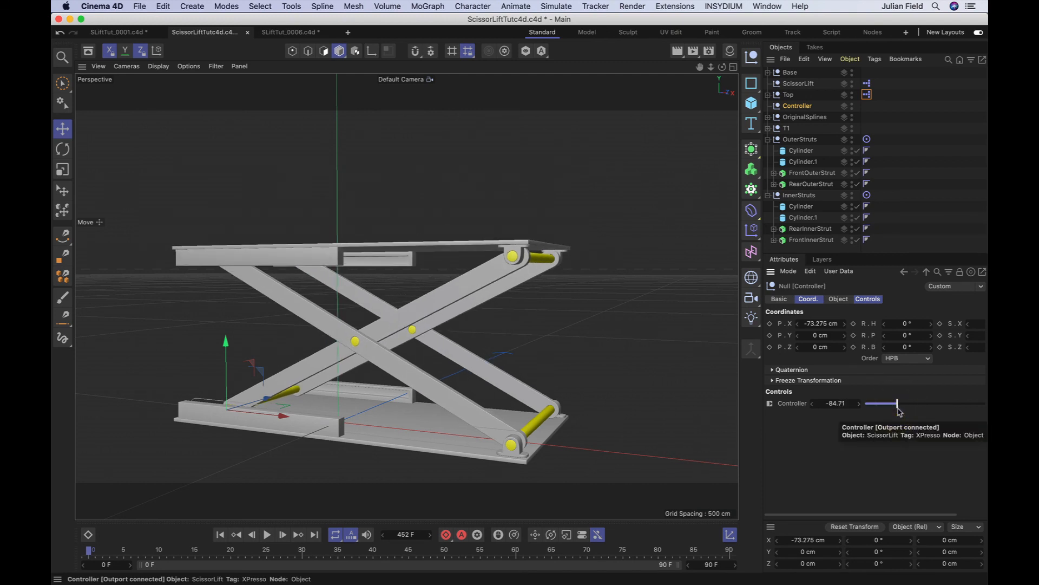